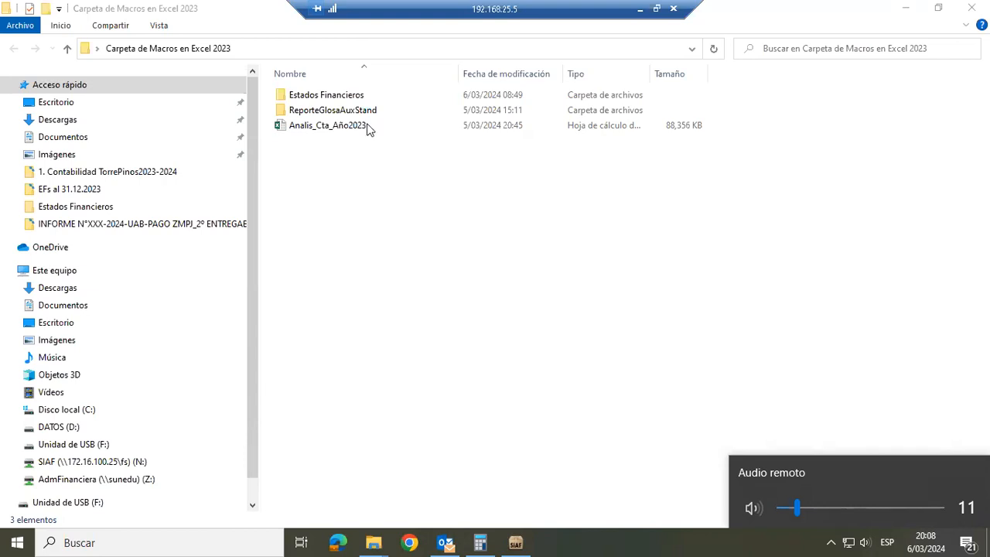
Open the Analis_Cta_Año2023 workbook and dismiss the Office activation notice
double_click(350, 128)
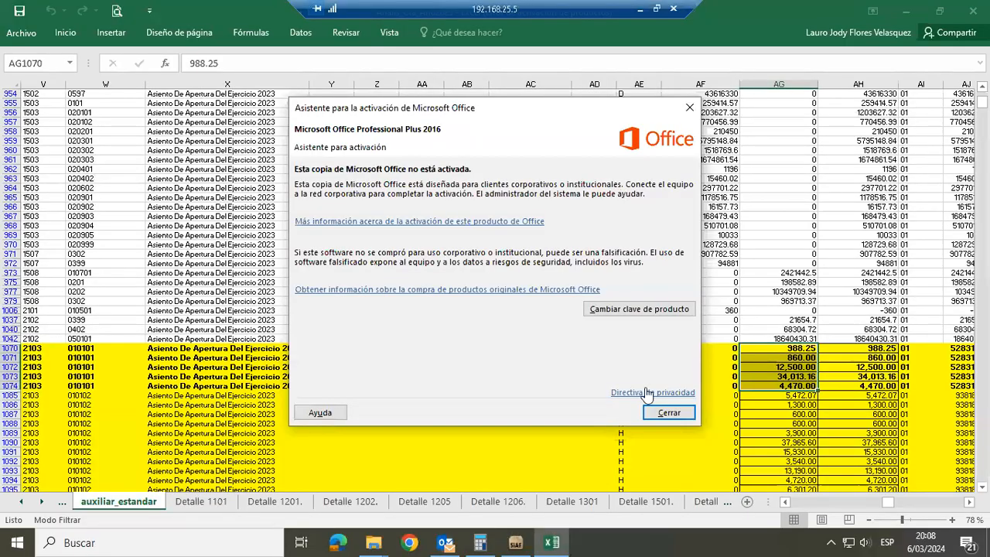
click(656, 410)
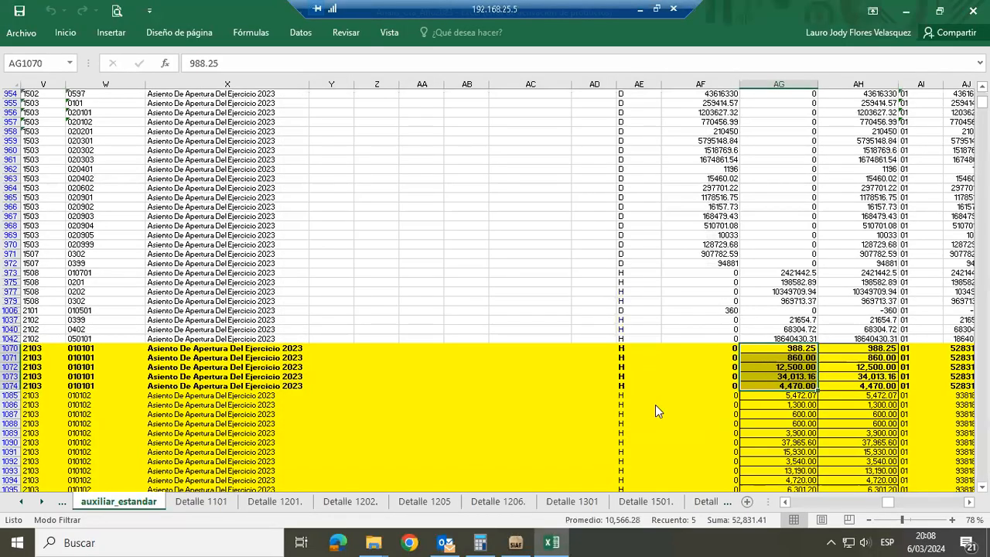
Return to File Explorer and open the Auxiliar_Standar_2023 workbook from the Estados Financieros folder
key(alt+Tab)
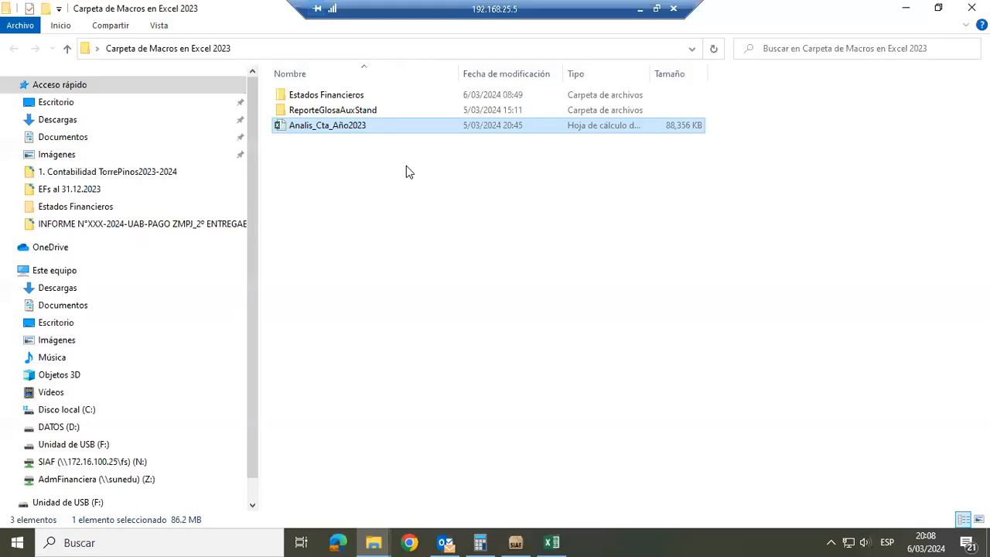
double_click(399, 95)
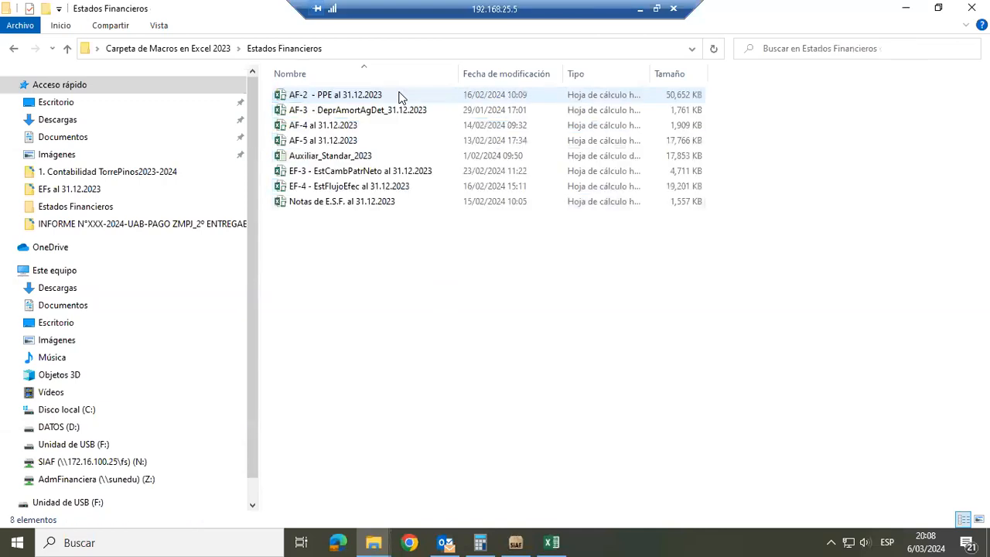
double_click(345, 156)
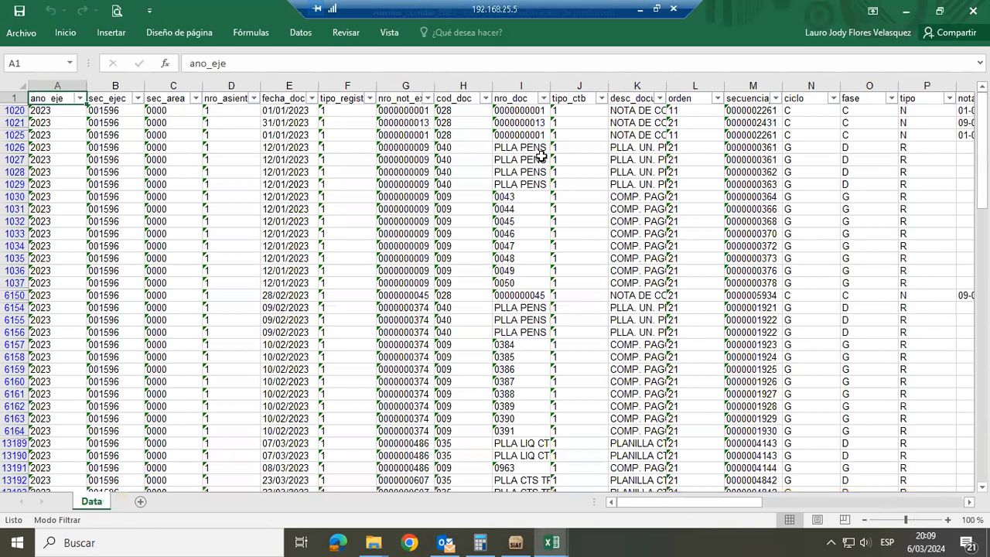
Examine the column headers of the Data sheet from ano_eje across to tipo_d_h
key(Right)
key(Right)
key(Right)
key(Right)
key(Right)
key(Right)
key(Right)
key(Right)
key(Right)
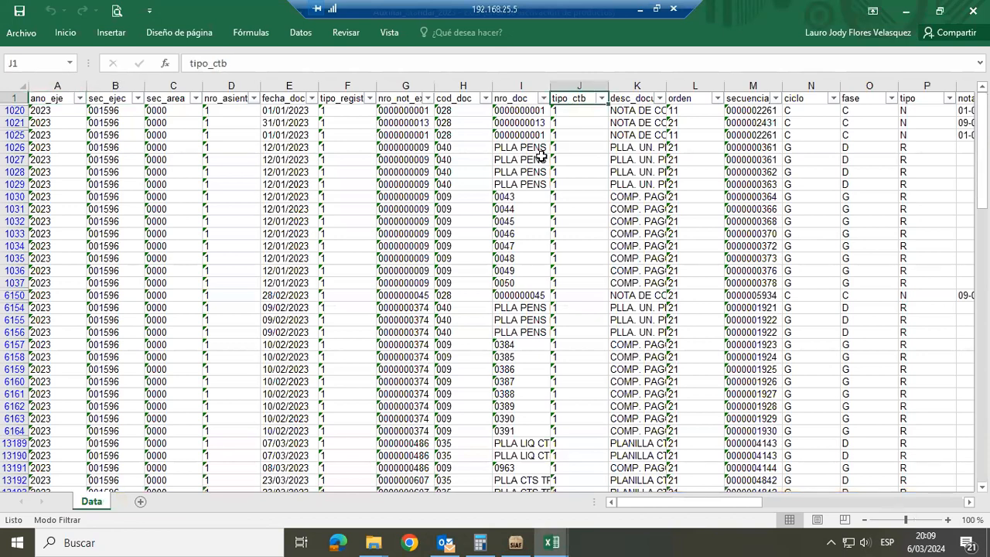
key(Right)
key(Right)
key(Right)
key(Right)
key(Right)
key(Right)
key(Right)
key(Right)
key(Right)
key(Right)
key(Right)
key(Right)
key(Right)
key(Right)
key(Right)
key(Right)
key(Right)
key(Right)
key(Right)
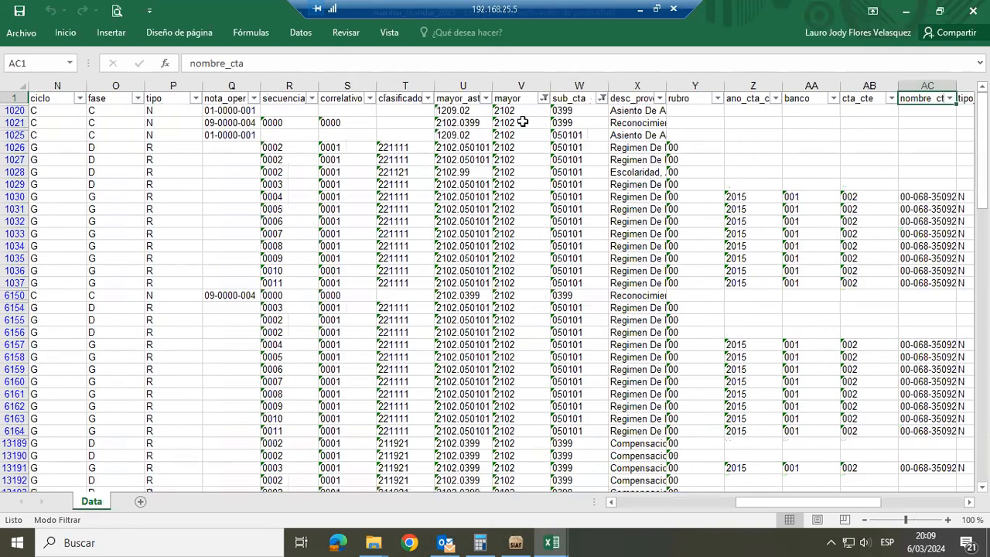
key(Right)
key(Right)
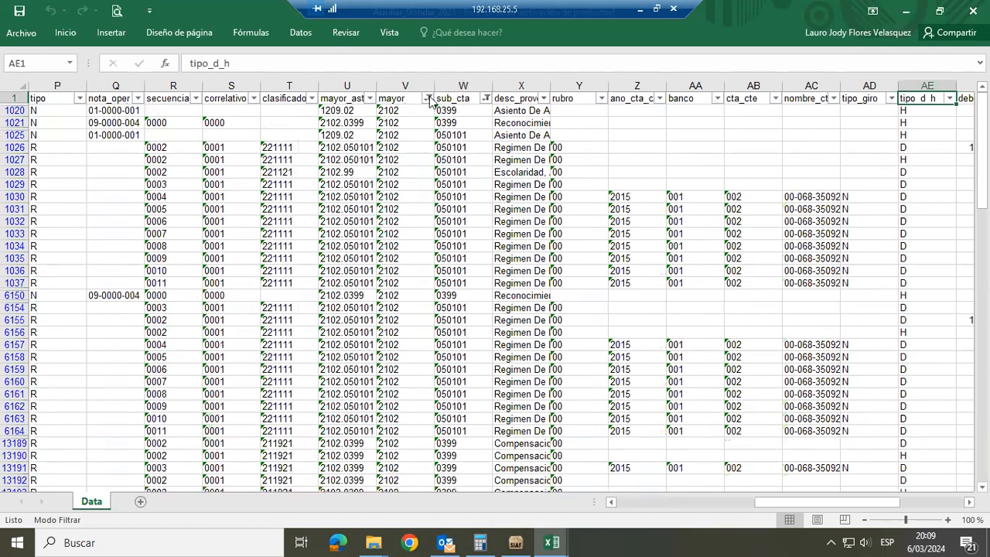
Remove the active filters from the Data sheet and reapply unfiltered AutoFilter controls to its header row
click(428, 98)
click(302, 38)
click(397, 70)
click(317, 98)
click(305, 34)
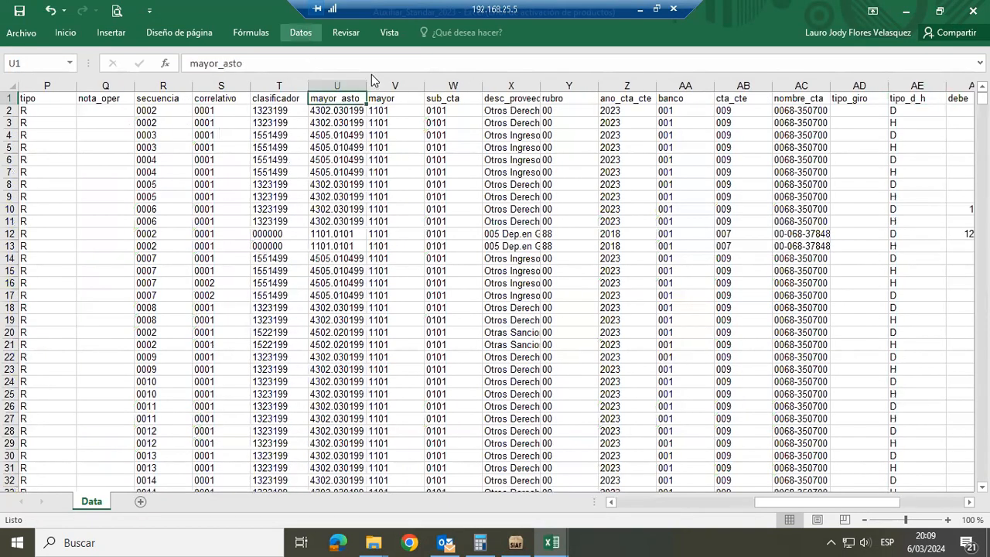
click(391, 71)
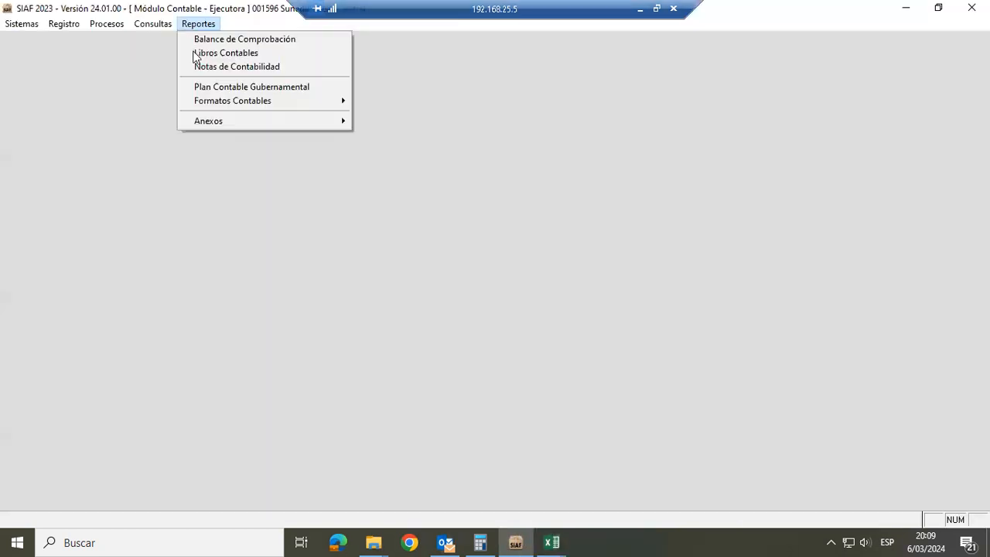
Switch to SIAF and set the accounting books report to Libros Auxiliares
click(198, 54)
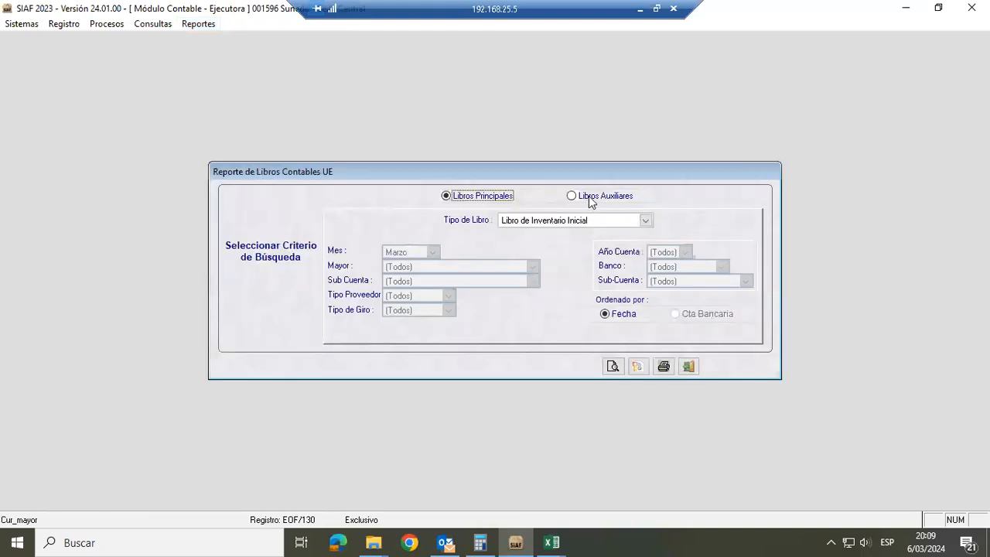
click(588, 196)
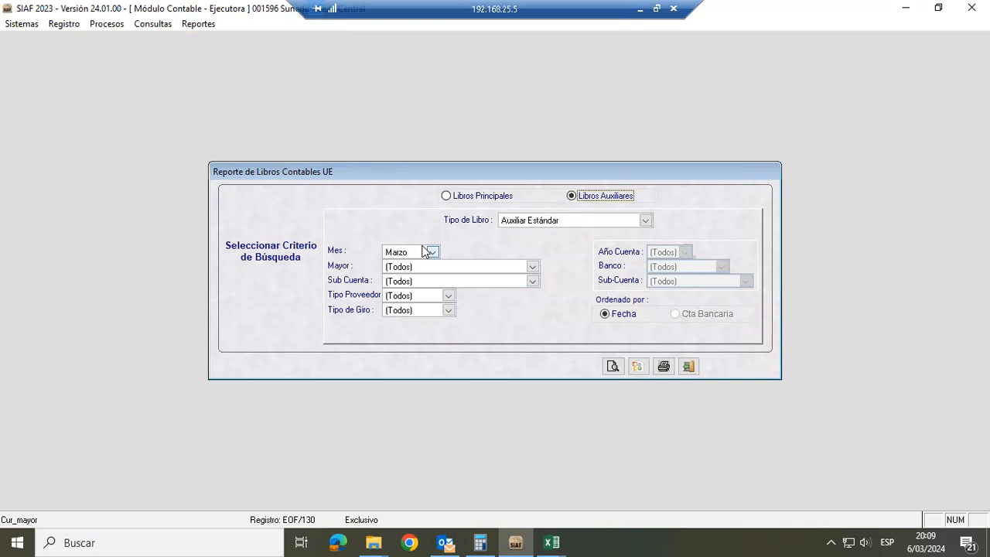
Switch back to the Auxiliar_Standar_2023 workbook and review the months listed in the mes_ctb filter without applying one
key(alt+Tab)
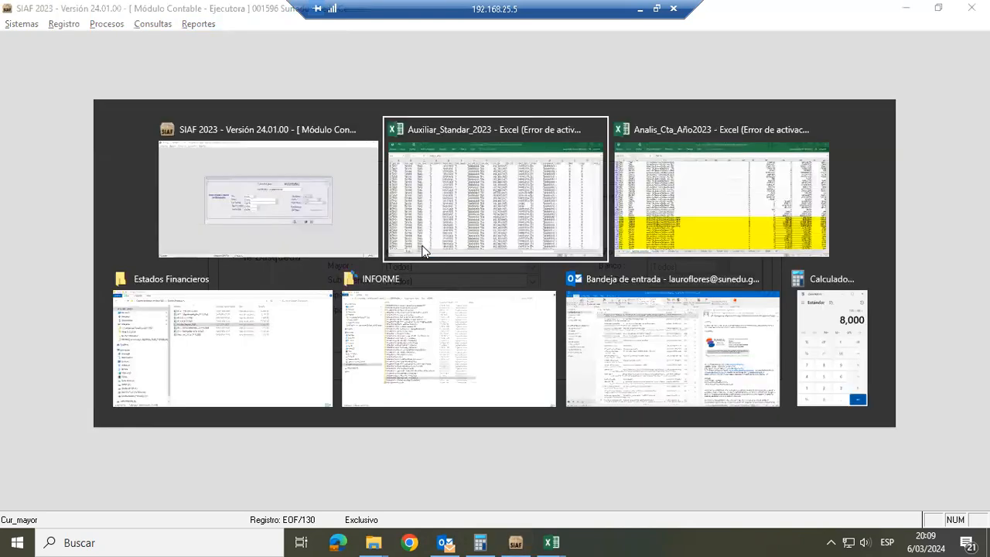
click(426, 230)
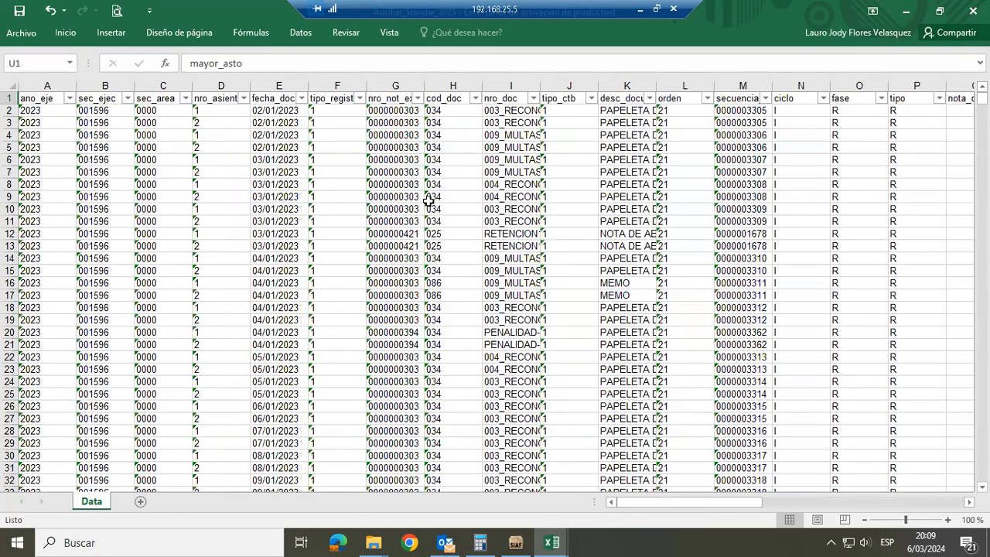
click(508, 162)
key(Right)
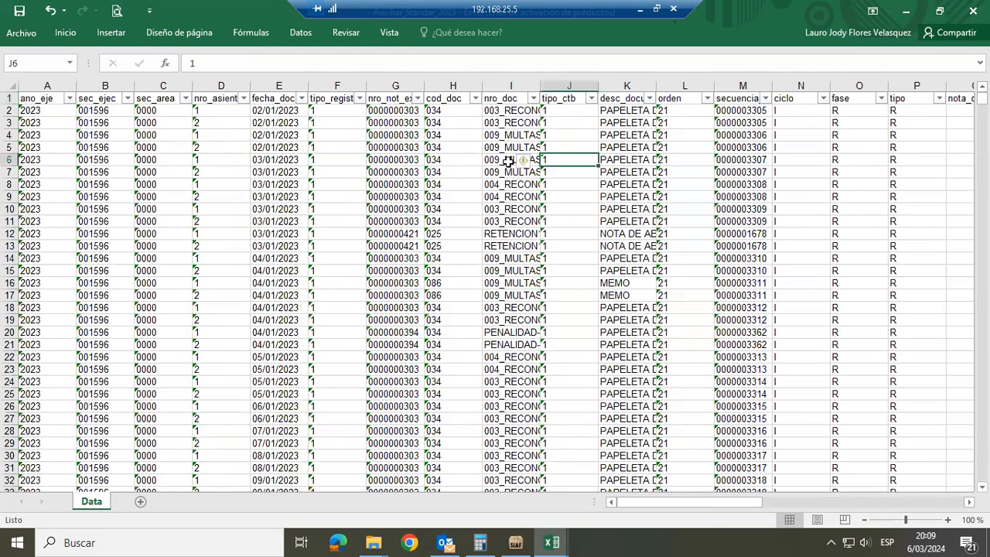
key(ctrl+Up)
key(ctrl+Right)
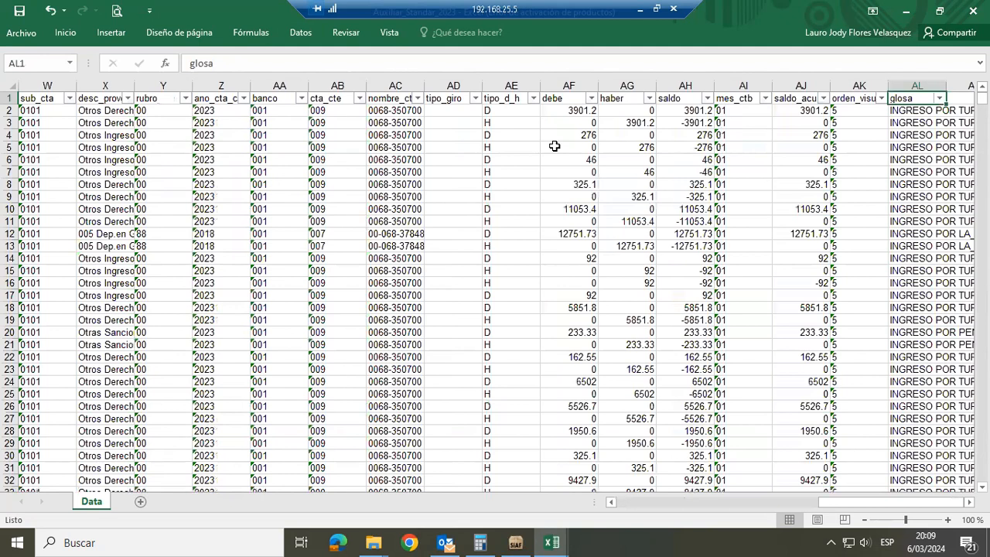
click(764, 99)
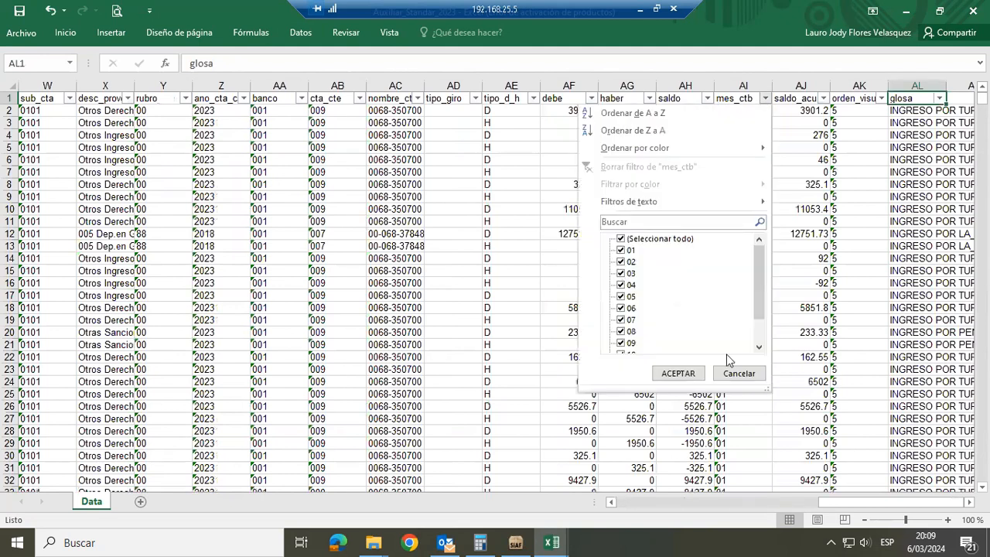
scroll(757, 340, down, 1)
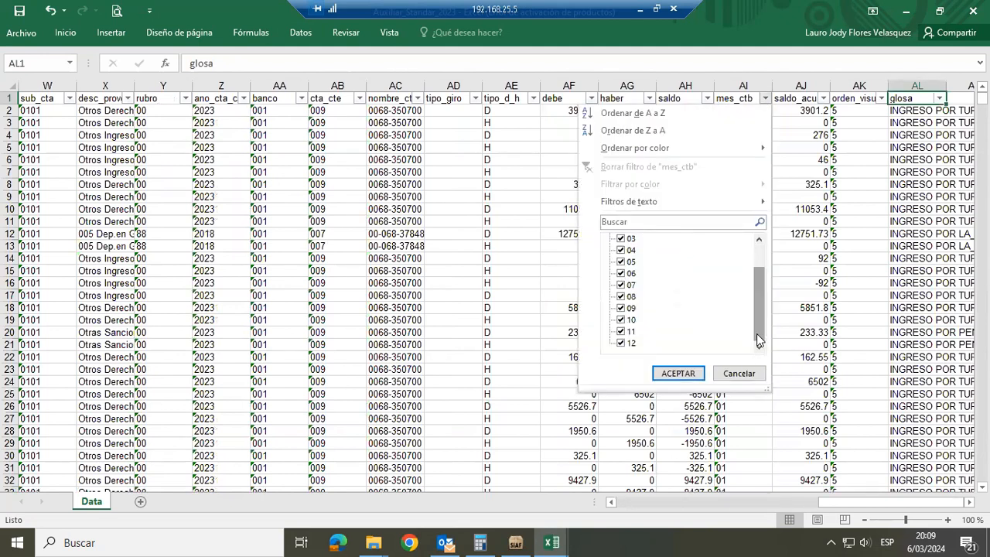
click(740, 373)
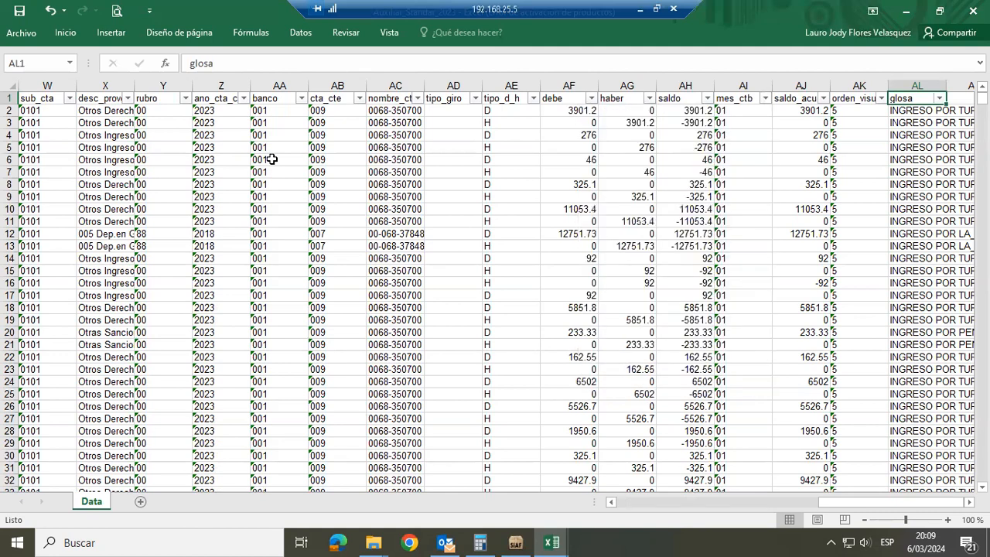
Review the ledger accounts listed in the mayor column's filter without applying one
click(125, 157)
key(Left)
key(Left)
key(Left)
key(Left)
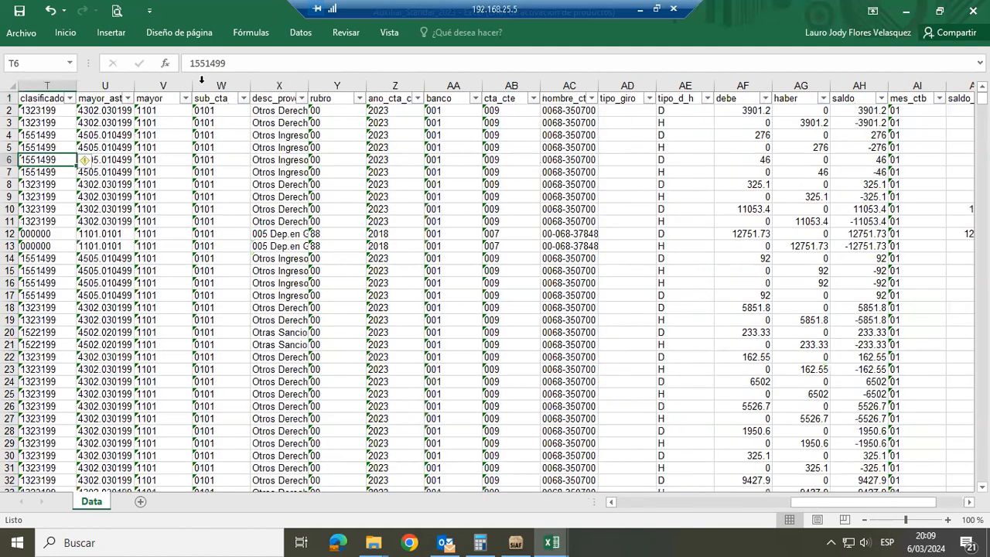
click(186, 98)
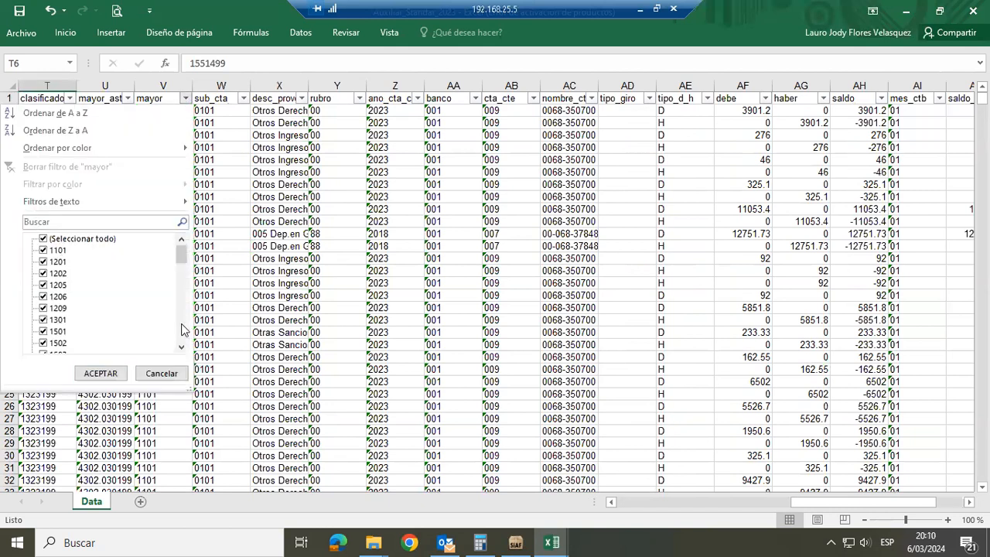
scroll(183, 333, down, 3)
scroll(182, 336, down, 5)
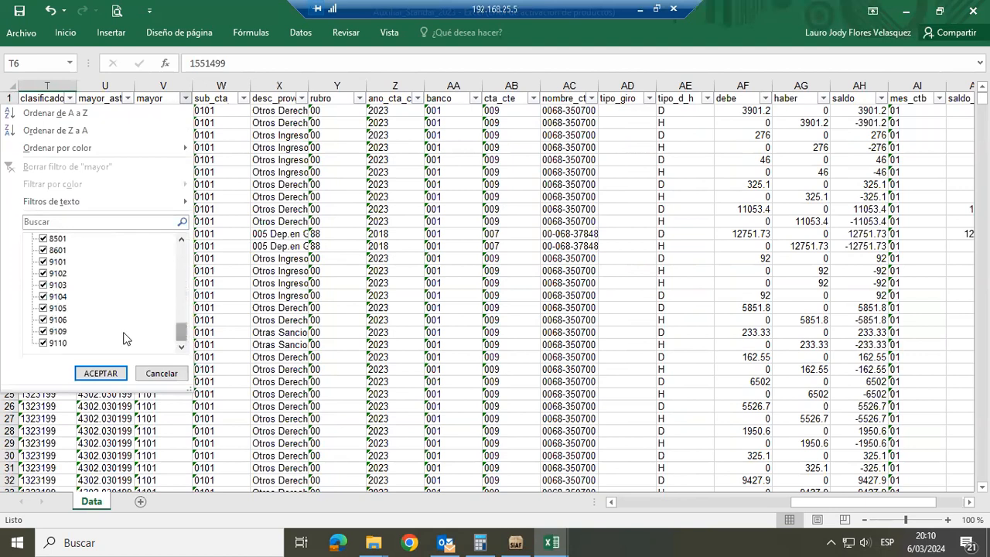
click(155, 375)
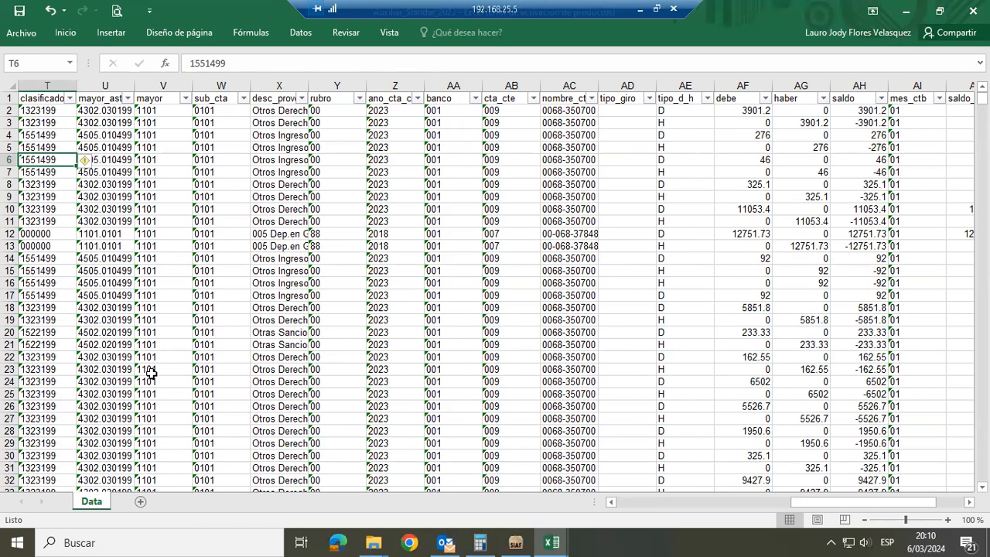
Examine the extent of the header row from ano_eje to glosa, ending on the orden_visual header
key(ctrl+Up)
key(ctrl+Left)
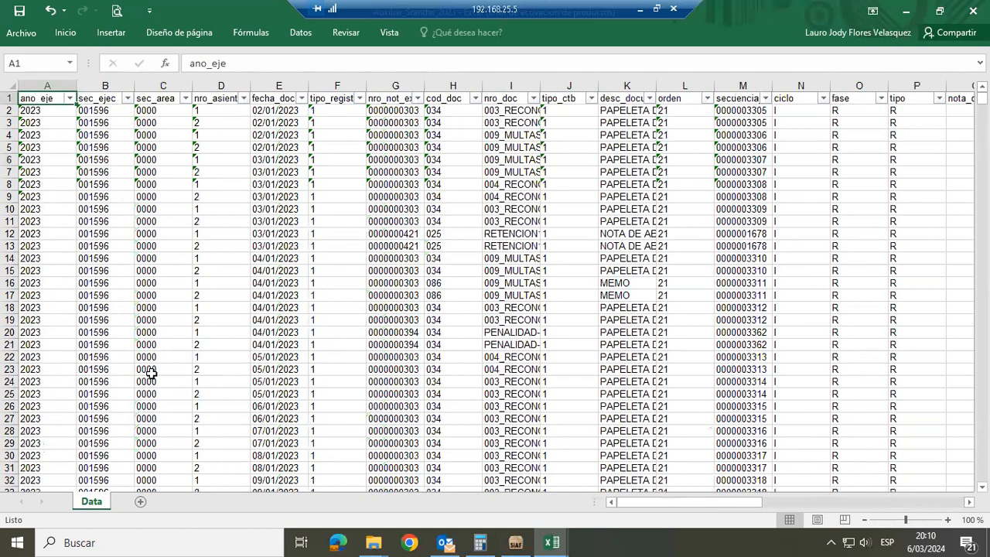
key(ctrl+Right)
key(Right)
key(Right)
key(Right)
key(Right)
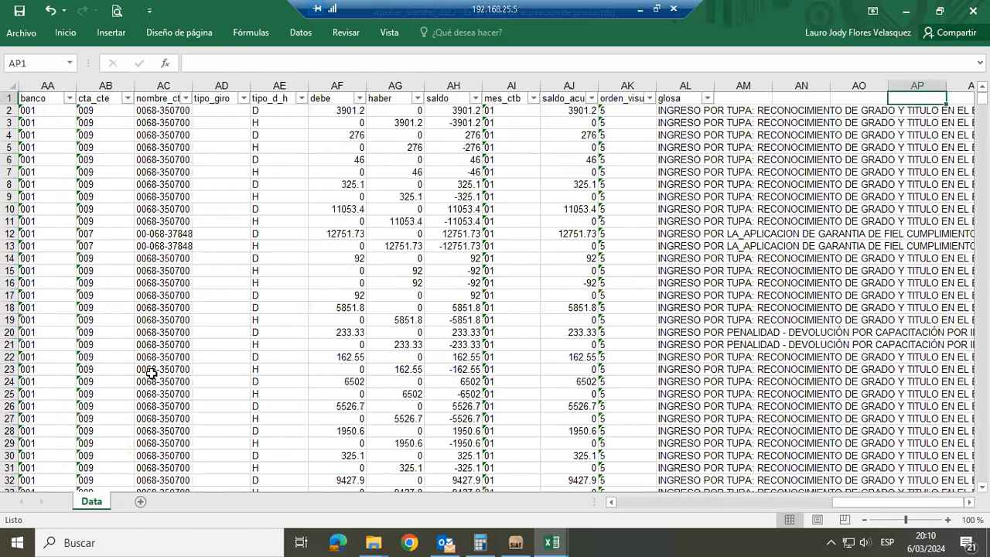
key(Right)
key(Left)
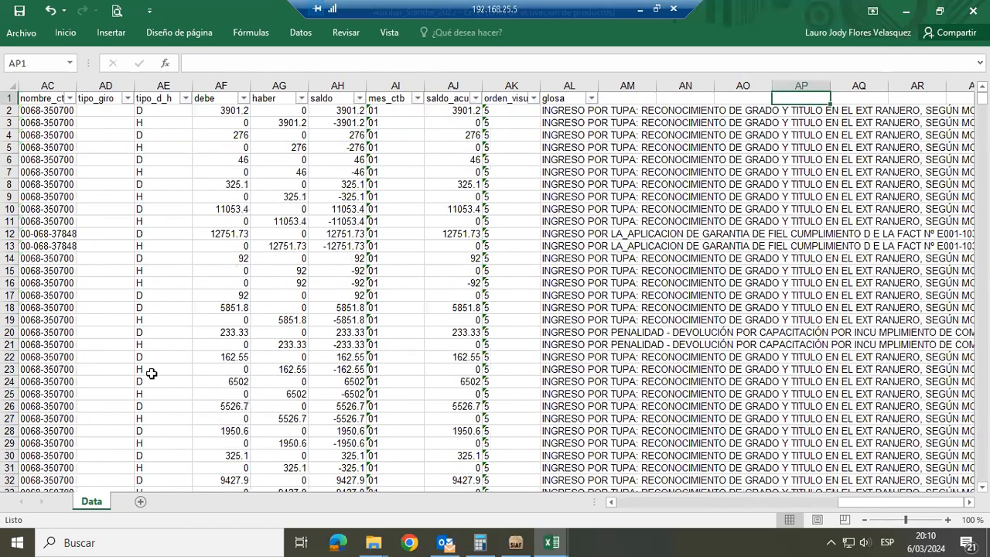
key(Left)
key(Left)
key(Left)
key(Left)
key(Left)
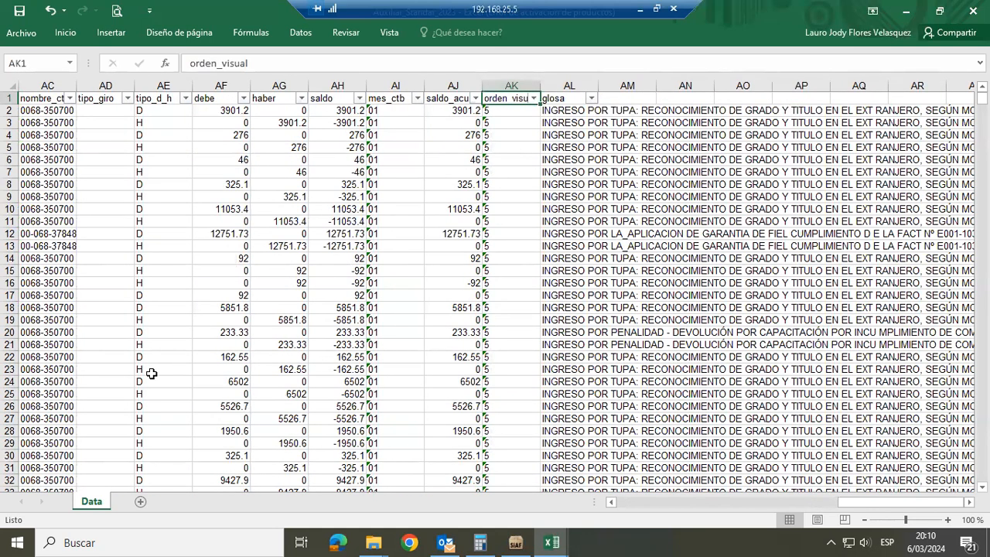
Check how far the orden_visual column extends, and make its header in AK1 bold
key(ctrl+shift+Down)
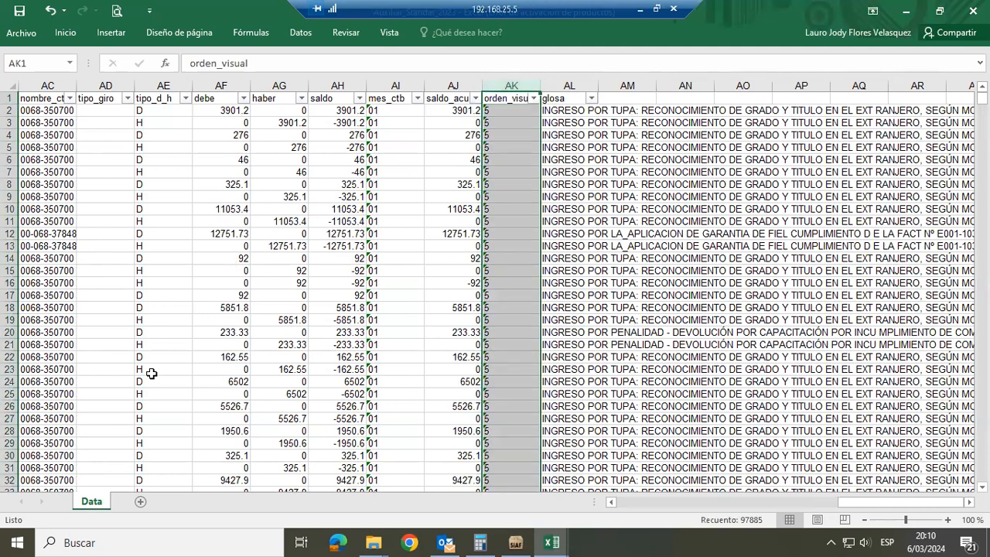
key(ctrl+shift+Up)
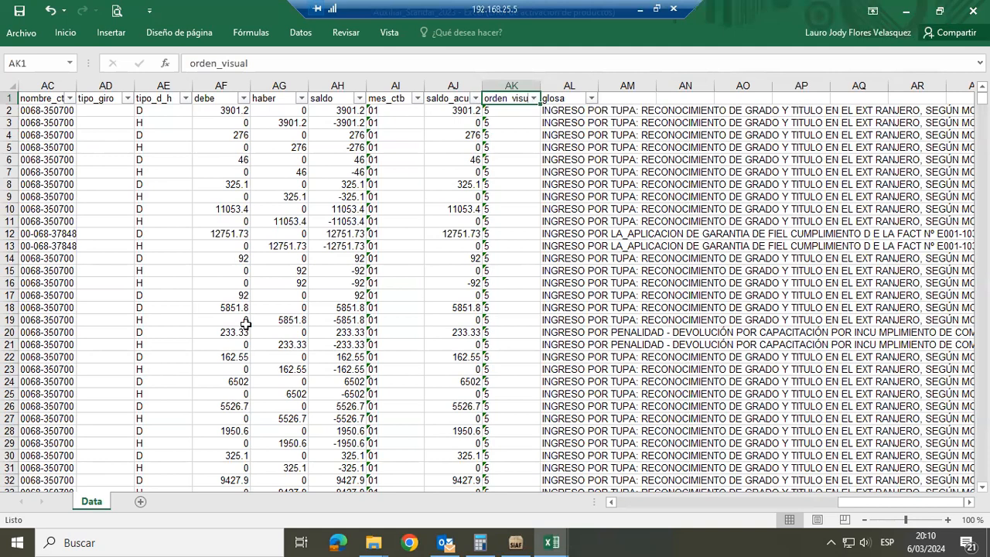
key(ctrl+shift+Down)
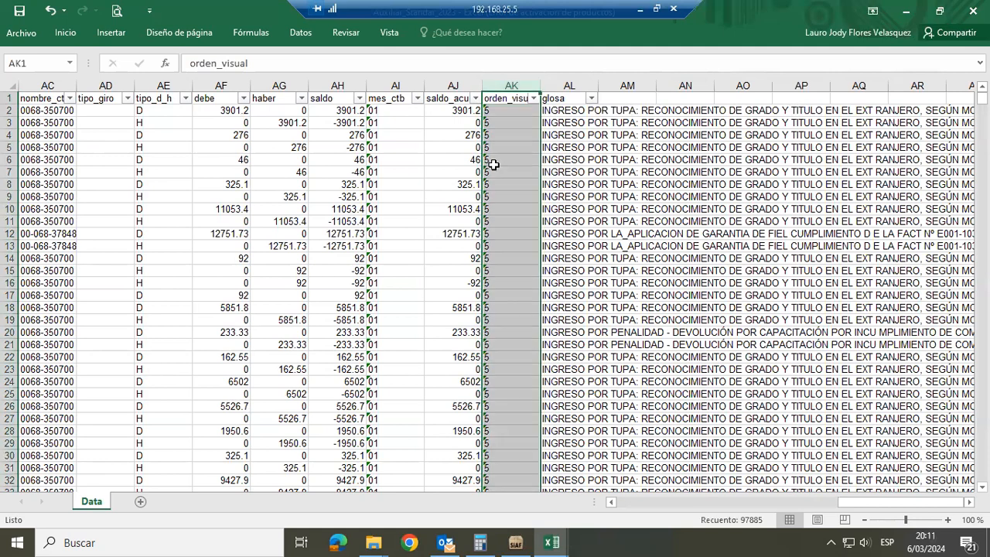
click(508, 99)
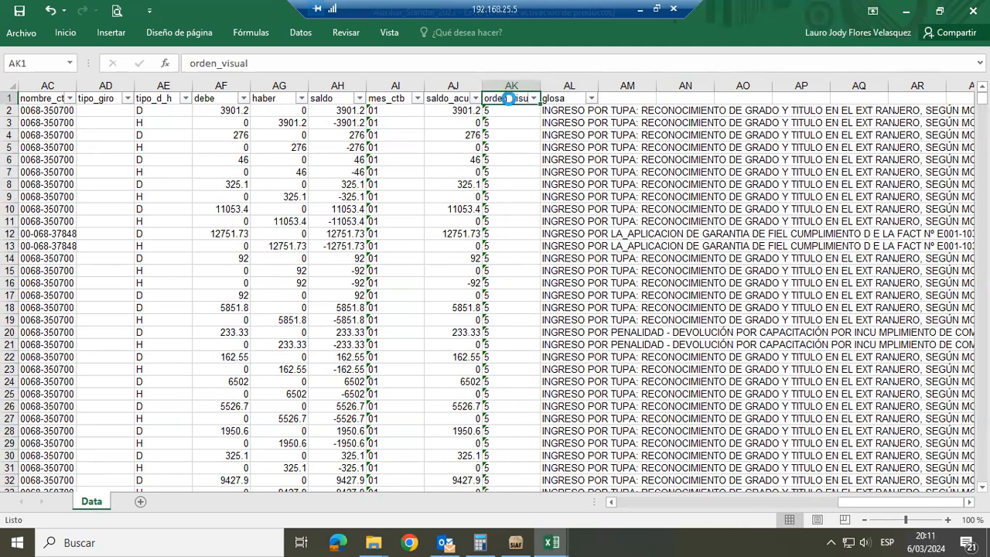
key(ctrl+n)
Make the entire glosa column bold and autofit its width to the contents
click(569, 87)
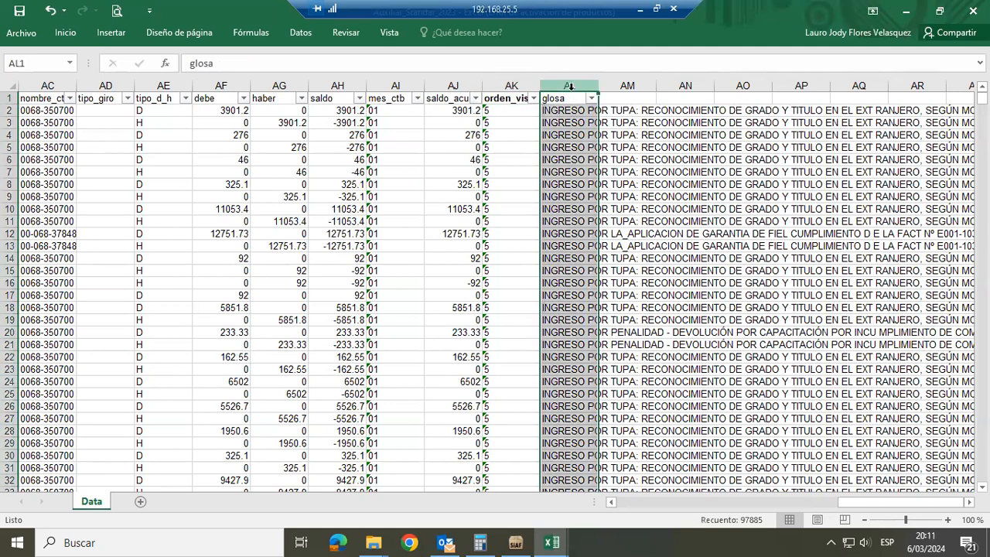
key(ctrl+n)
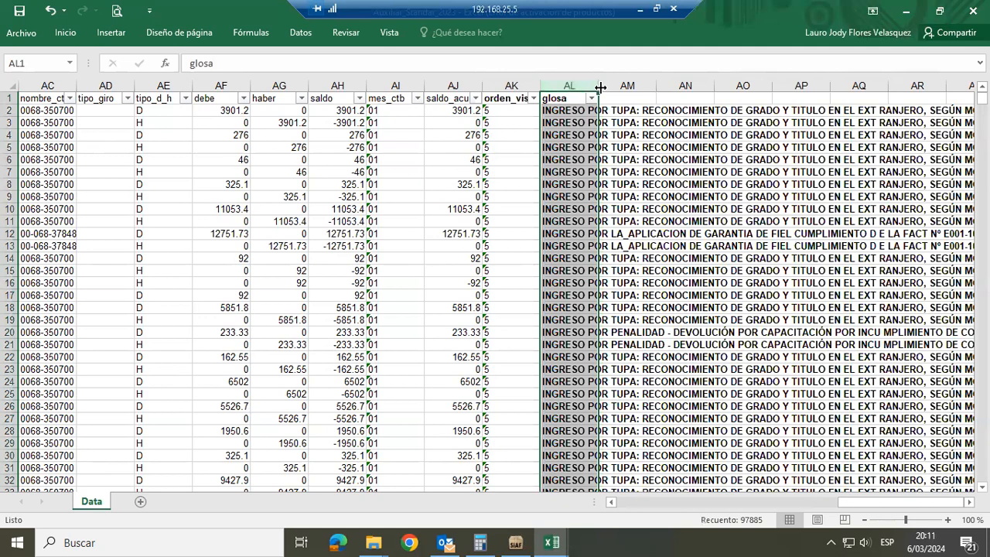
double_click(600, 86)
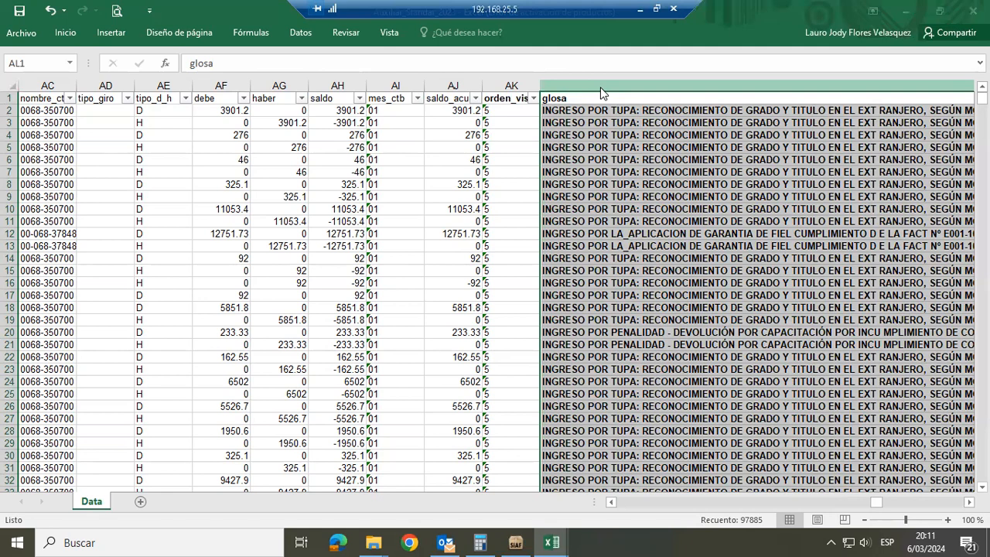
Switch to the File Explorer window showing the Estados Financieros folder
key(alt+Tab)
key(Tab)
key(Tab)
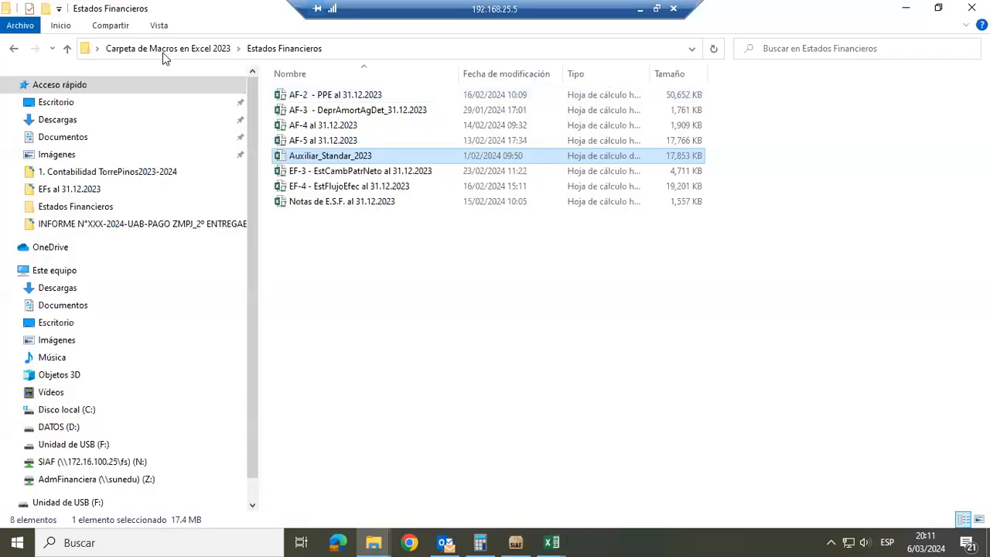
Open the ReporteGlosaAuxStand folder in Carpeta de Macros en Excel 2023 and view its report files alongside the workbook's glosa column
click(164, 49)
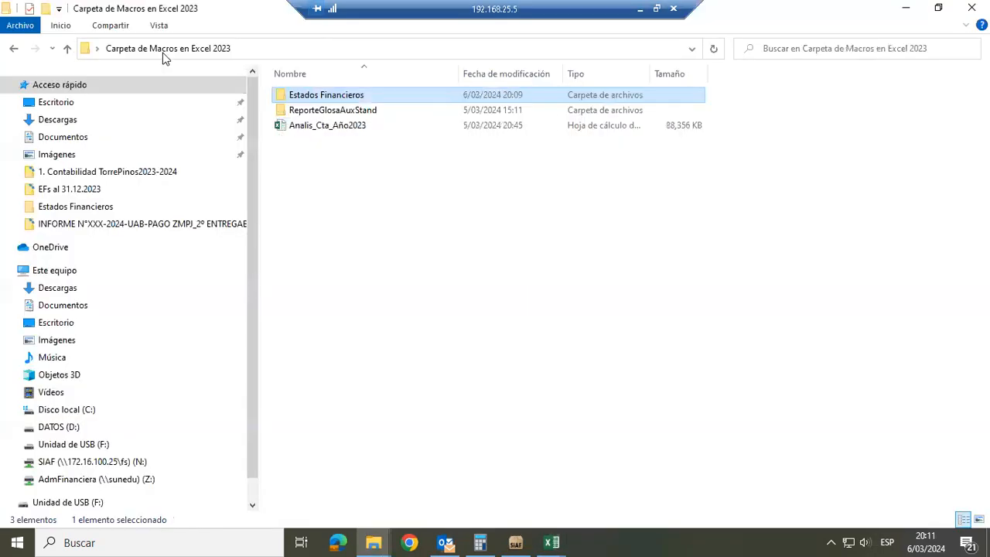
click(306, 113)
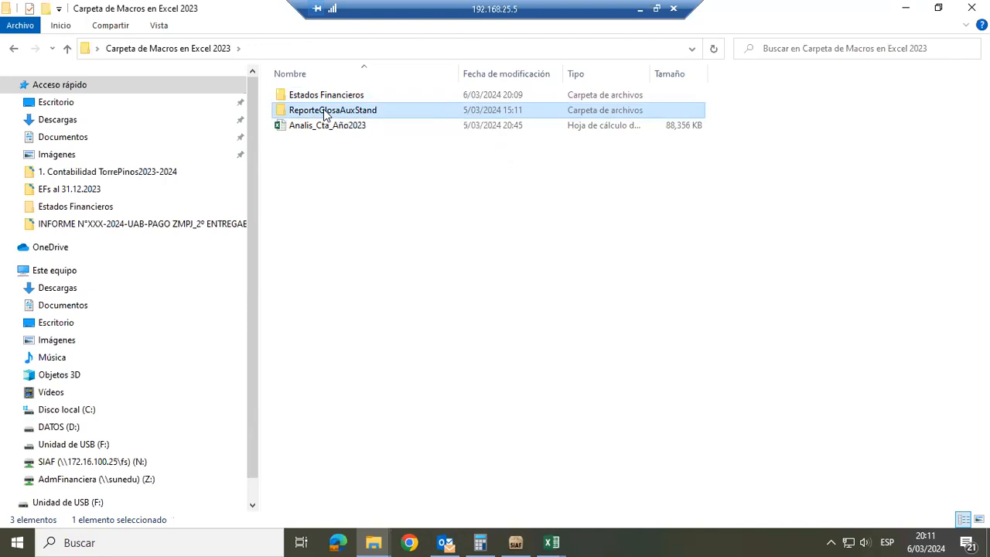
double_click(324, 112)
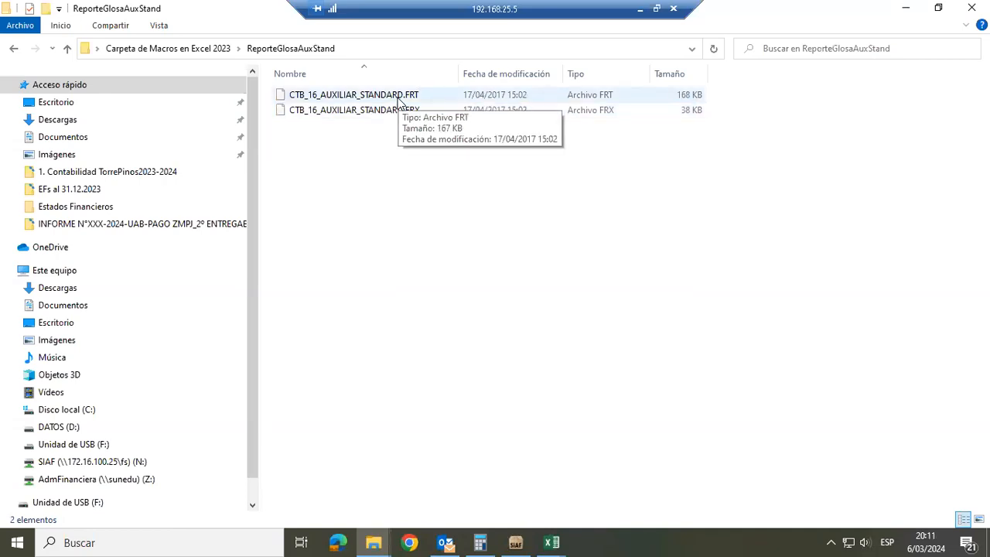
key(alt+Tab)
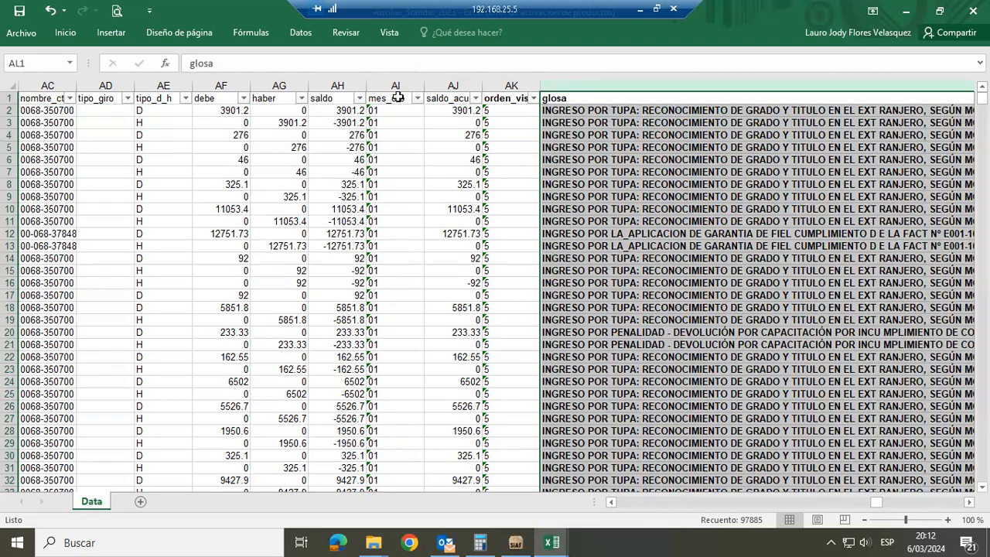
key(alt+Tab)
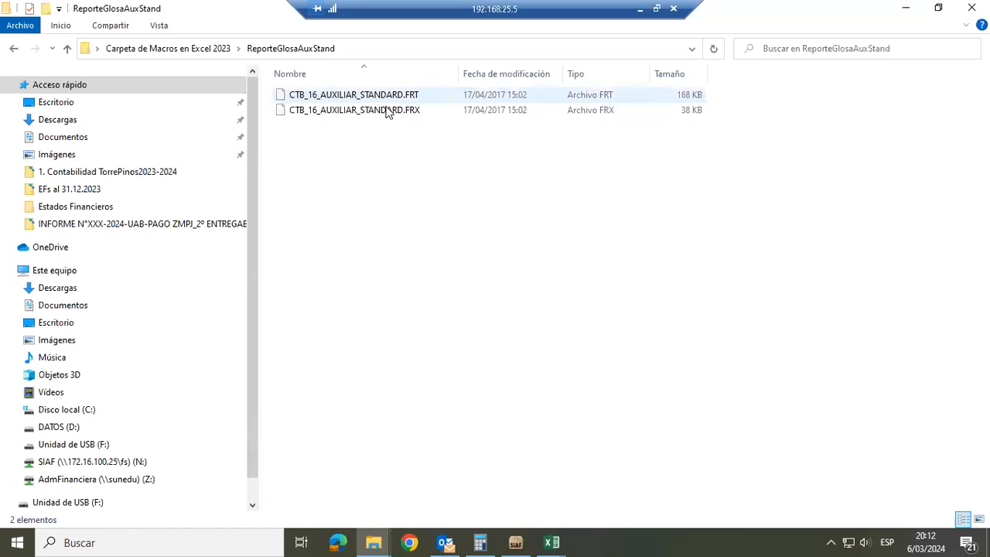
click(389, 111)
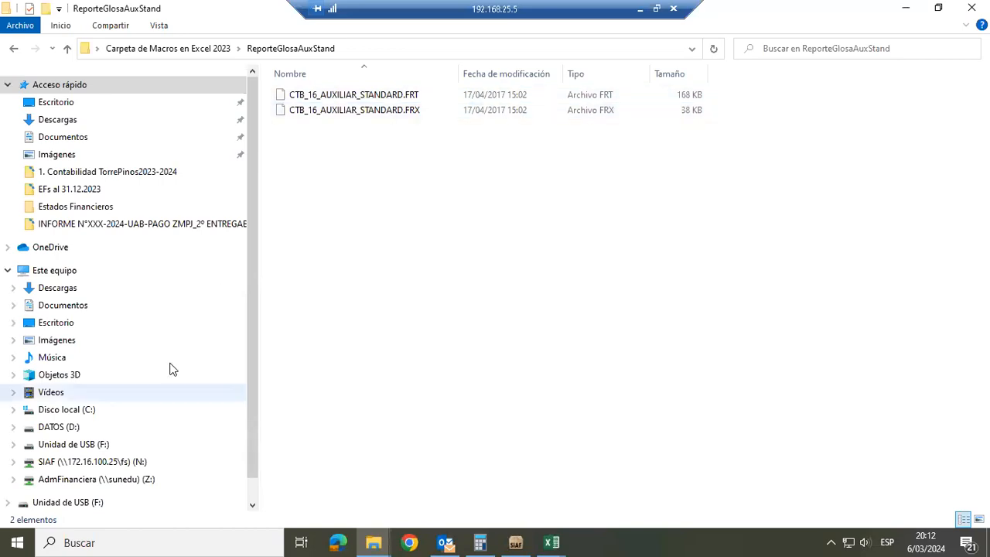
Open the SIAF_VFP folder on the SIAF (N:) network drive
click(93, 461)
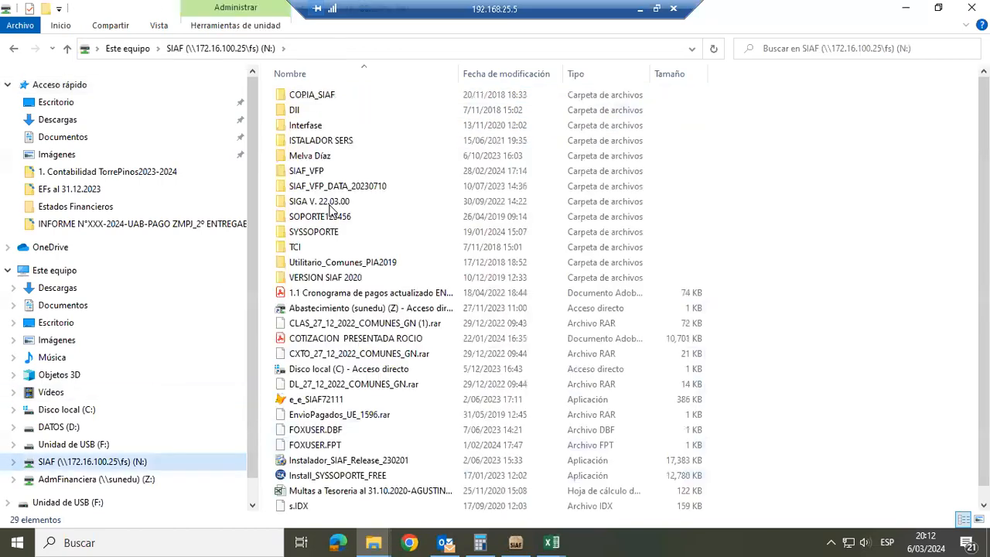
double_click(331, 172)
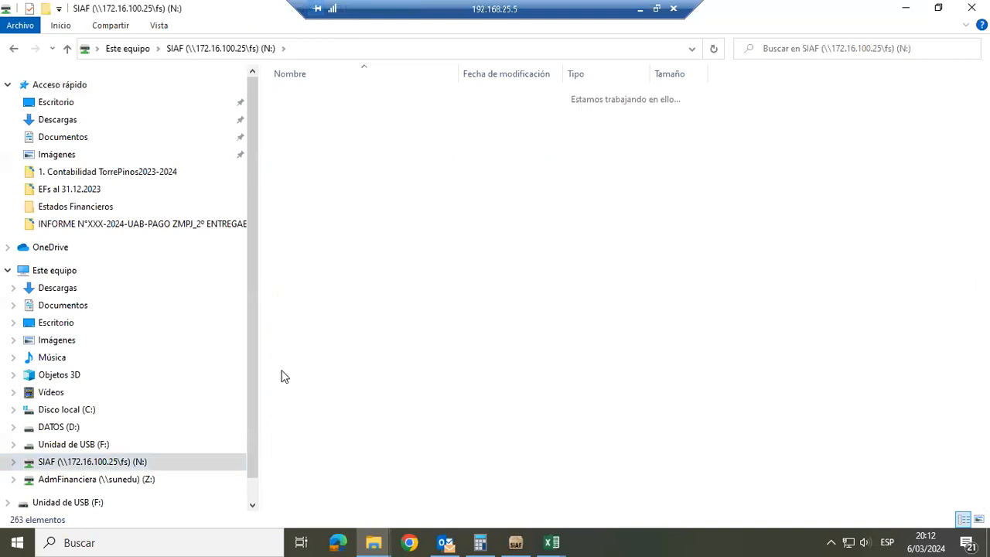
key(f)
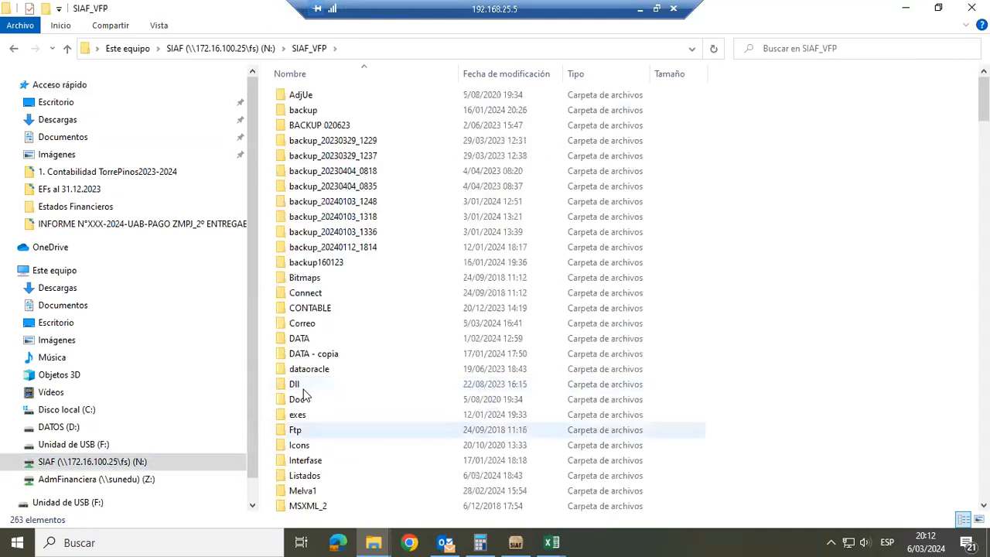
Find the Reports subfolder within SIAF_VFP and open it
click(305, 460)
key(Down)
key(Down)
key(Down)
key(Down)
key(Down)
key(Down)
key(Down)
key(Down)
key(Down)
key(Down)
key(Down)
key(Down)
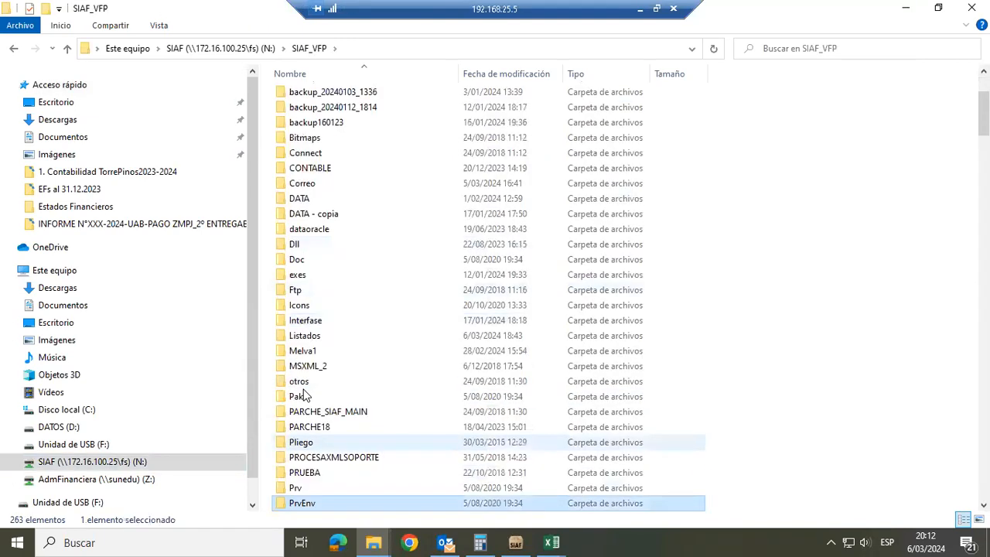
key(Down)
key(Down)
key(Down)
key(Down)
key(r)
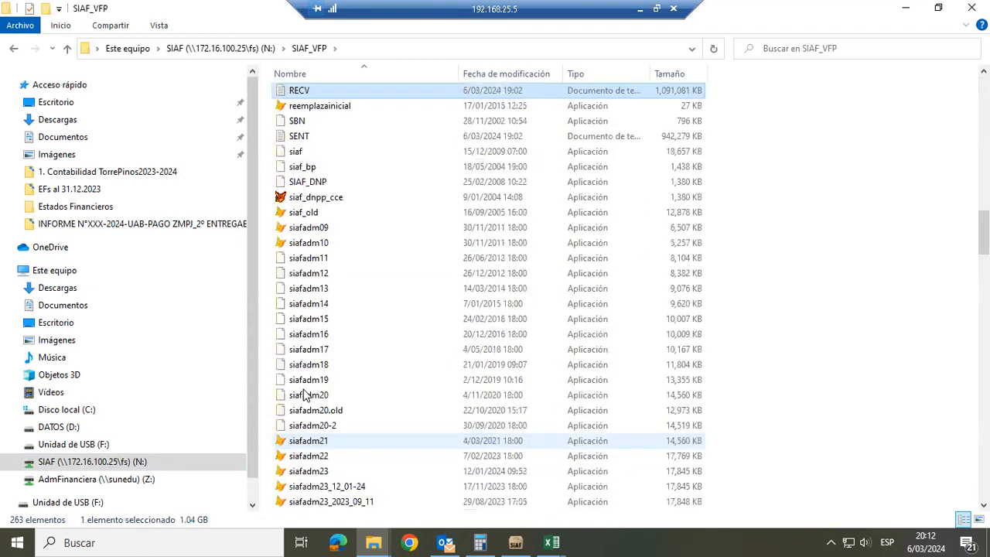
key(Down)
key(Up)
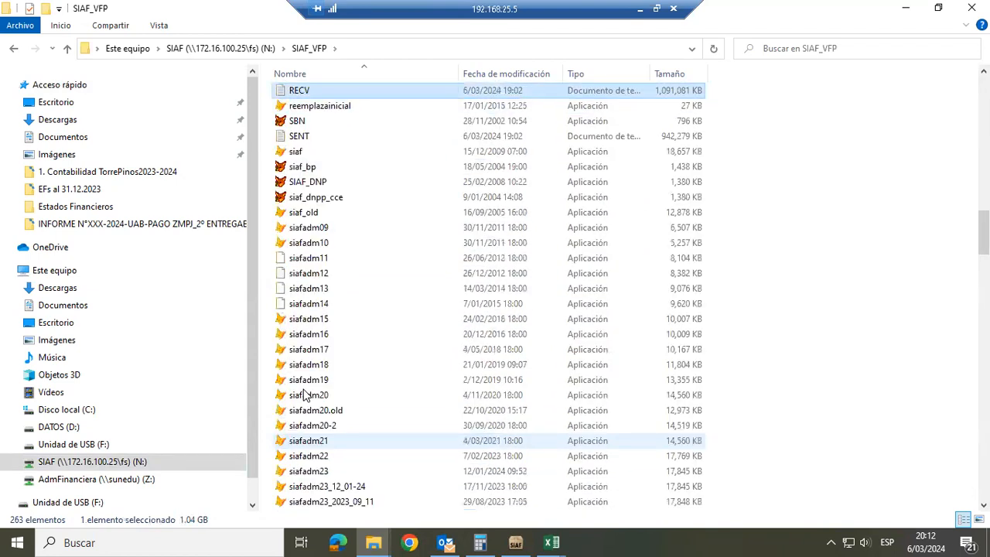
key(f)
key(t)
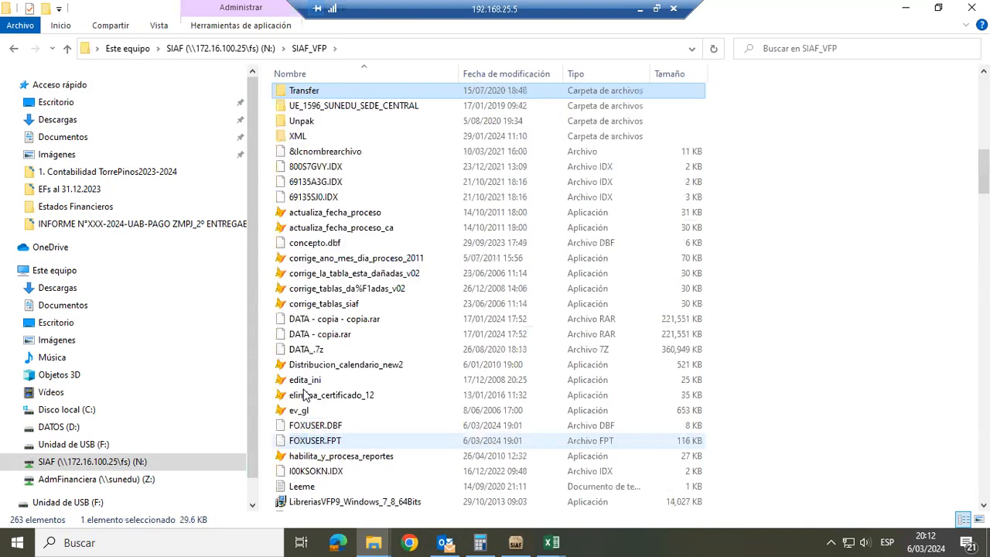
key(m)
key(s)
key(r)
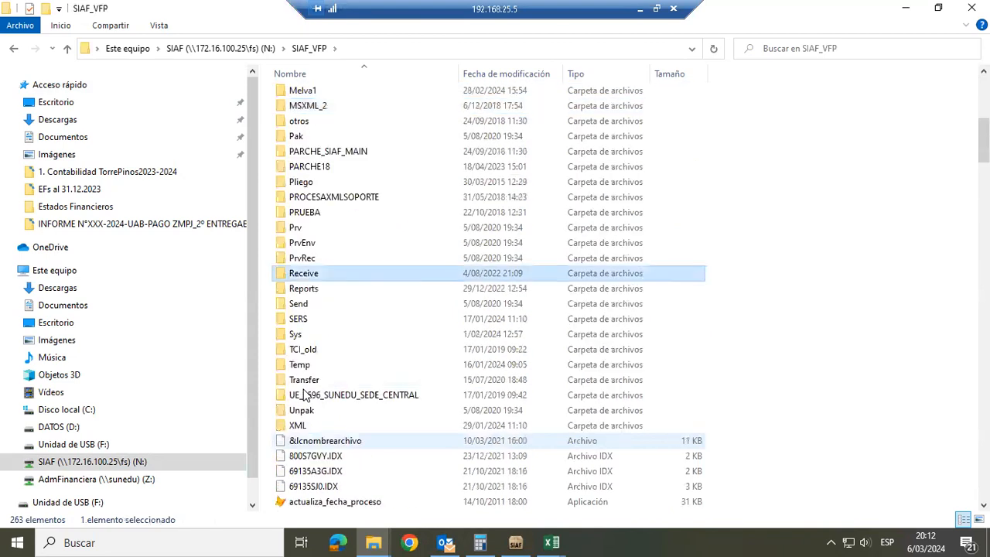
key(r)
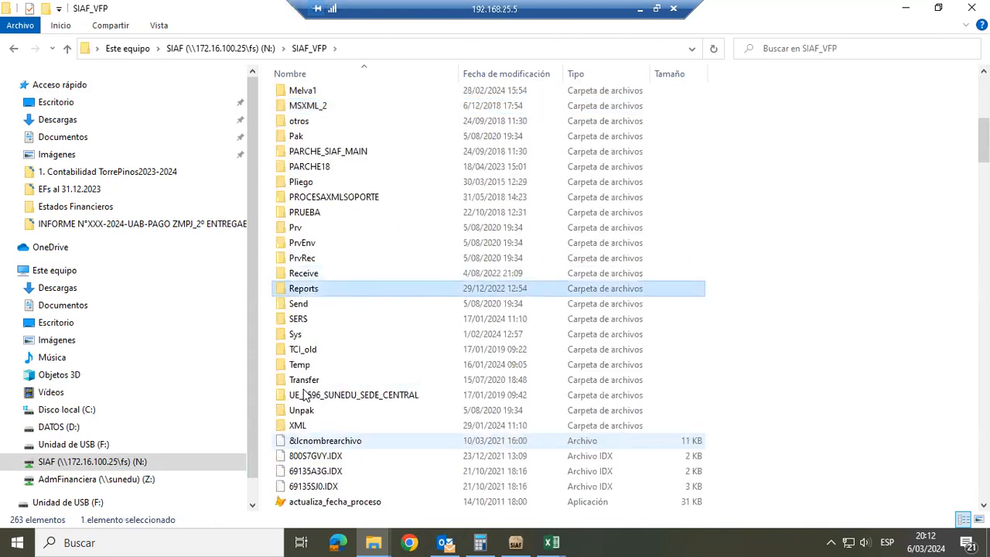
key(Return)
Look at the Auxiliar_Standar_2023 workbook briefly and return to the Reports folder window
key(alt+Tab)
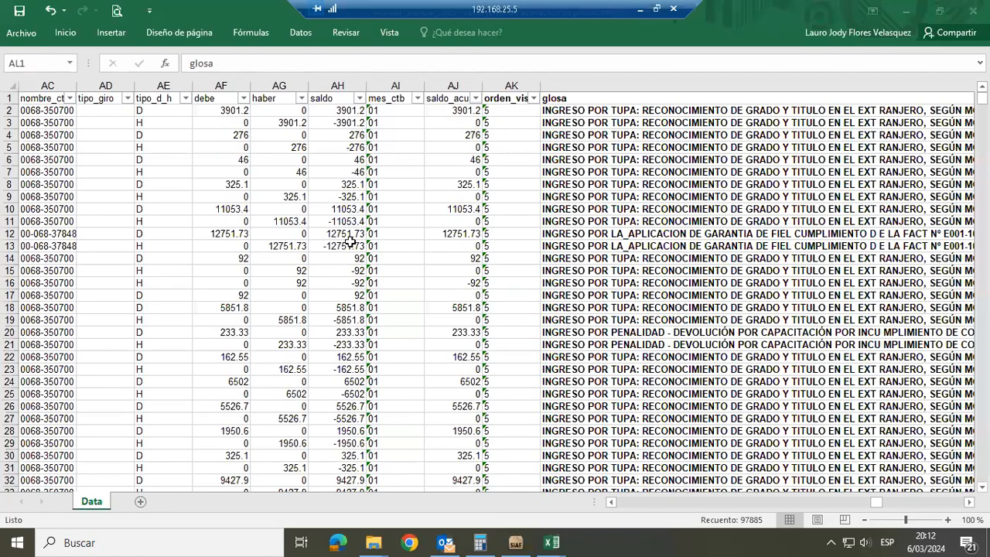
key(alt+Tab)
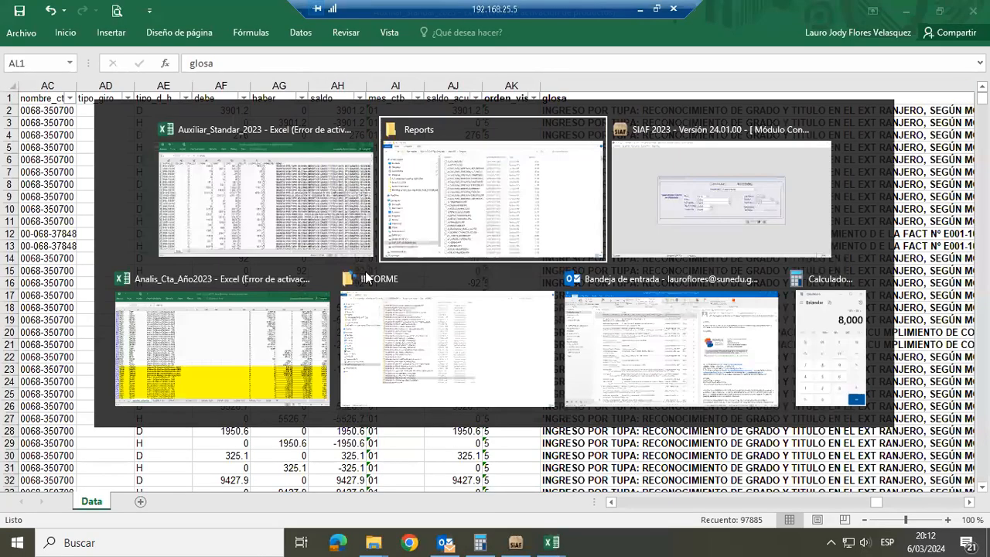
click(417, 256)
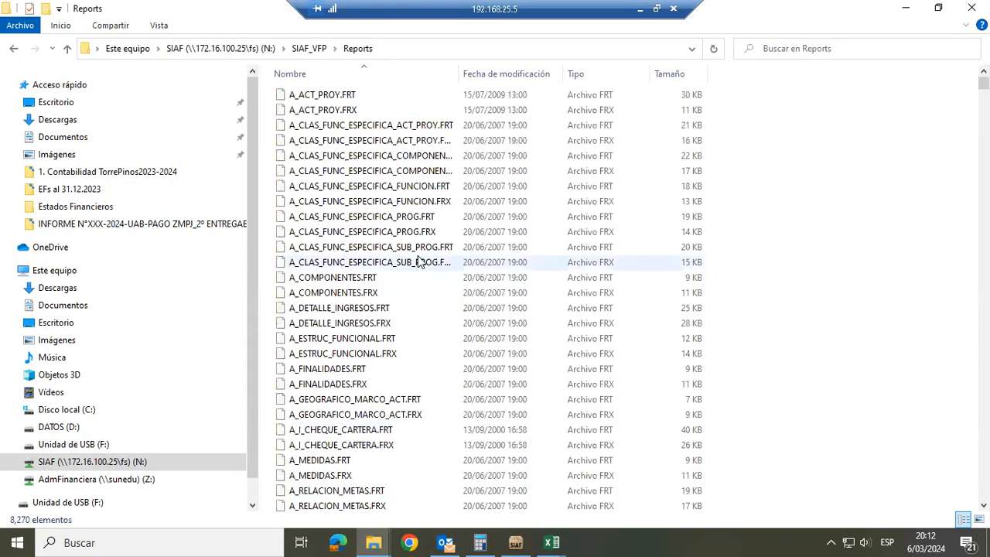
Open a new File Explorer window at Escritorio > Carpeta de Macros en Excel 2023 > ReporteGlosaAuxStand
key(super+e)
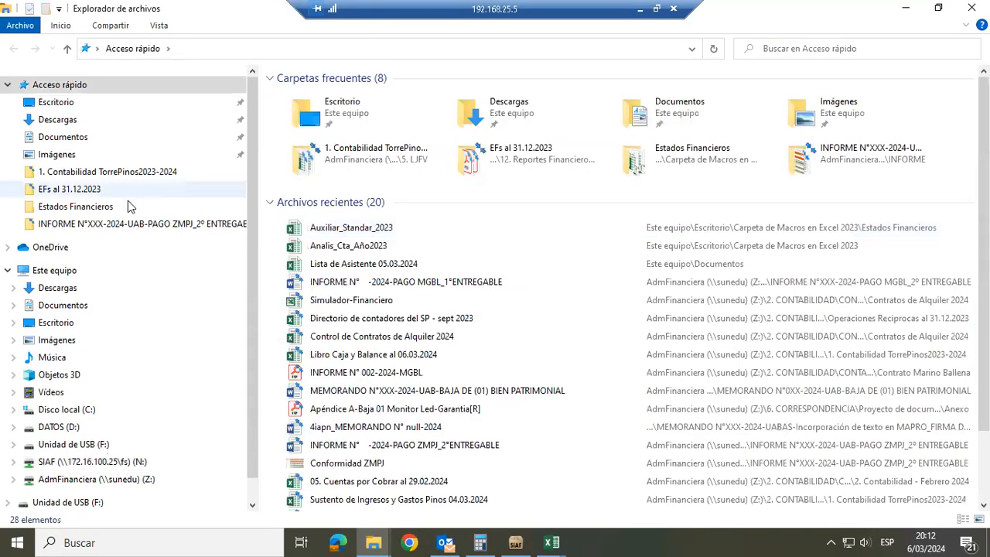
click(94, 109)
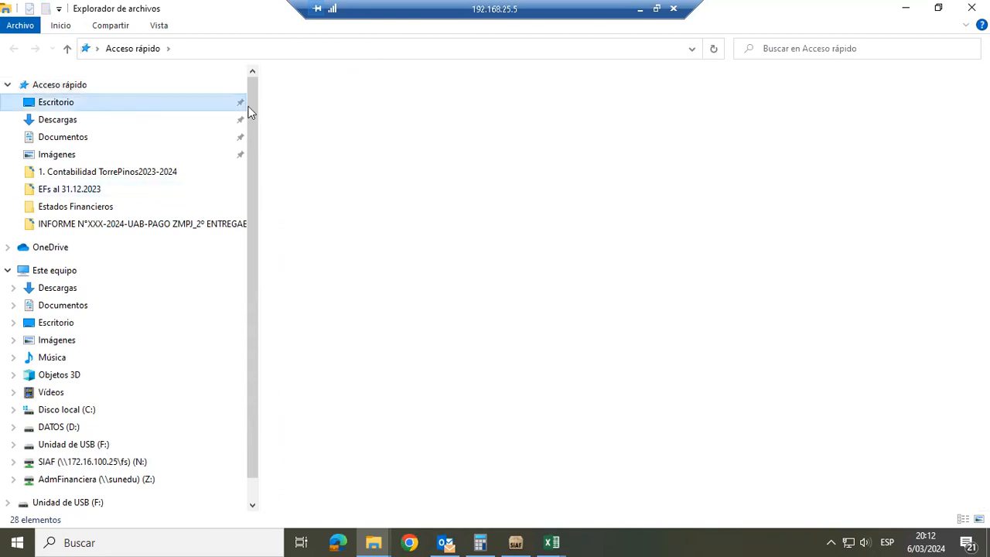
double_click(345, 112)
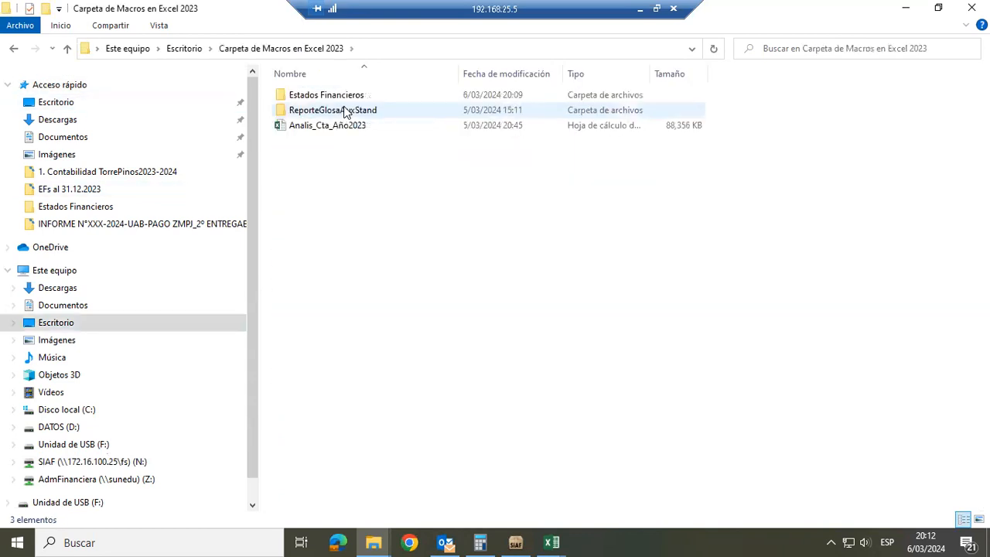
double_click(346, 110)
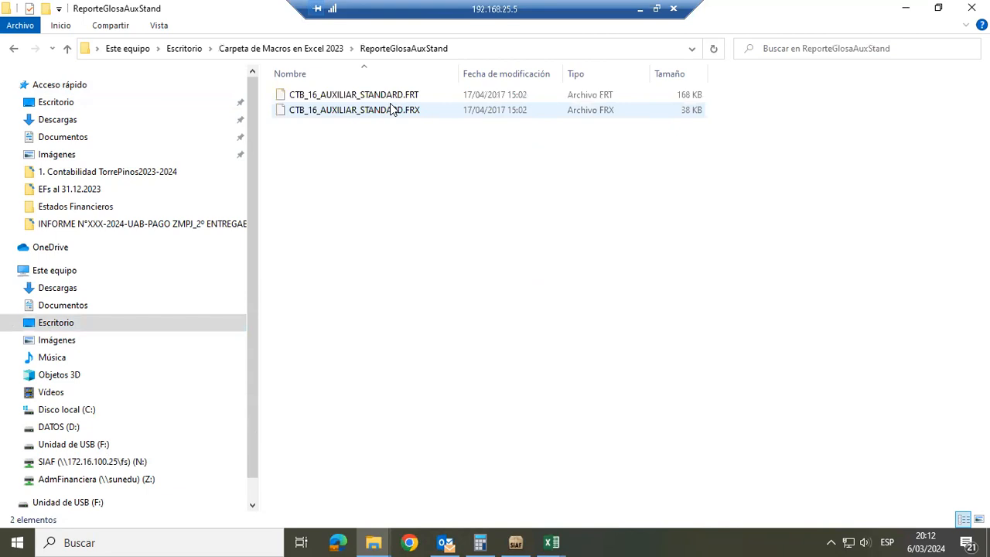
View the Reports folder window and switch to the SIAF 2023 window showing the Auxiliar Estándar report criteria
key(alt+Tab)
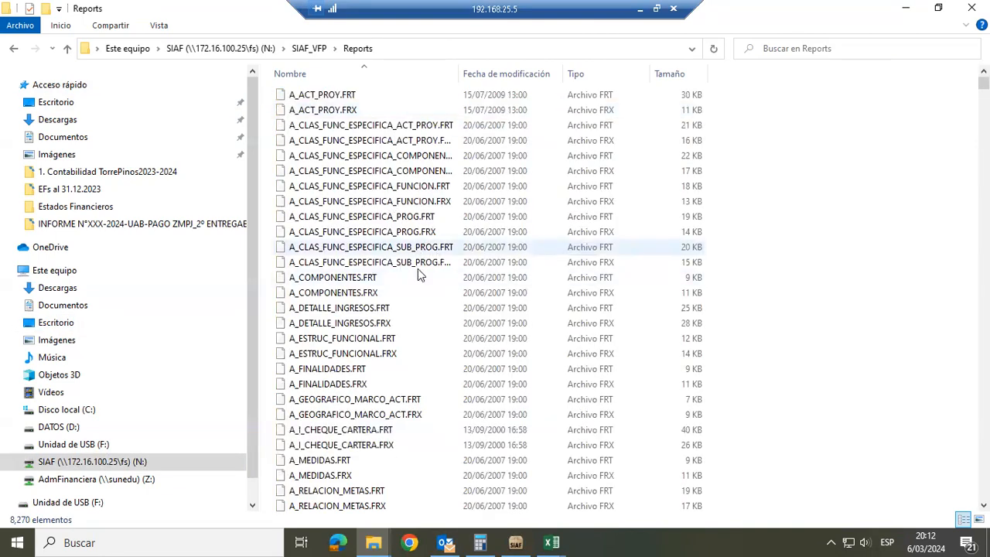
key(alt+Tab)
key(alt+Tab)
key(alt+Tab)
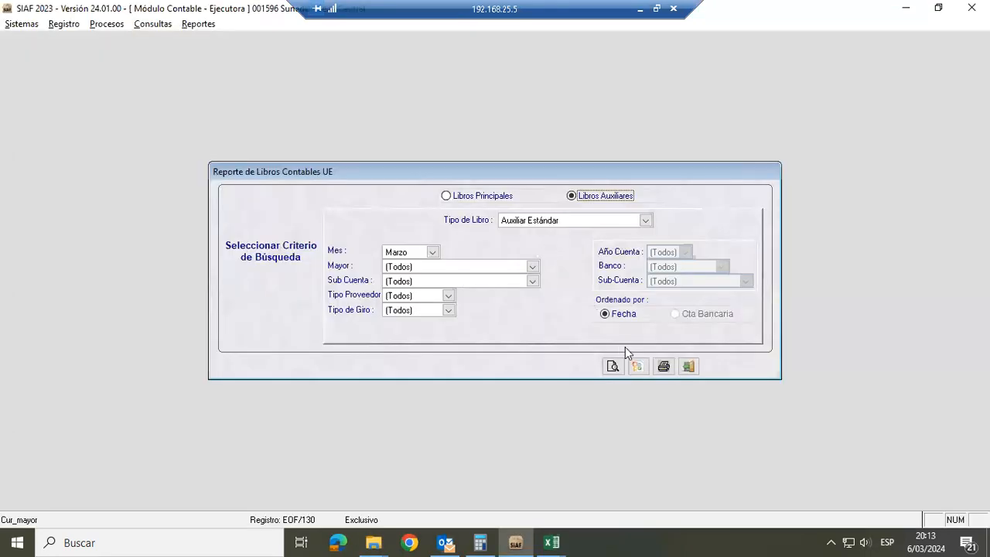
Switch to the Auxiliar_Standar_2023 workbook in Excel to view its glosa column
key(alt+Tab)
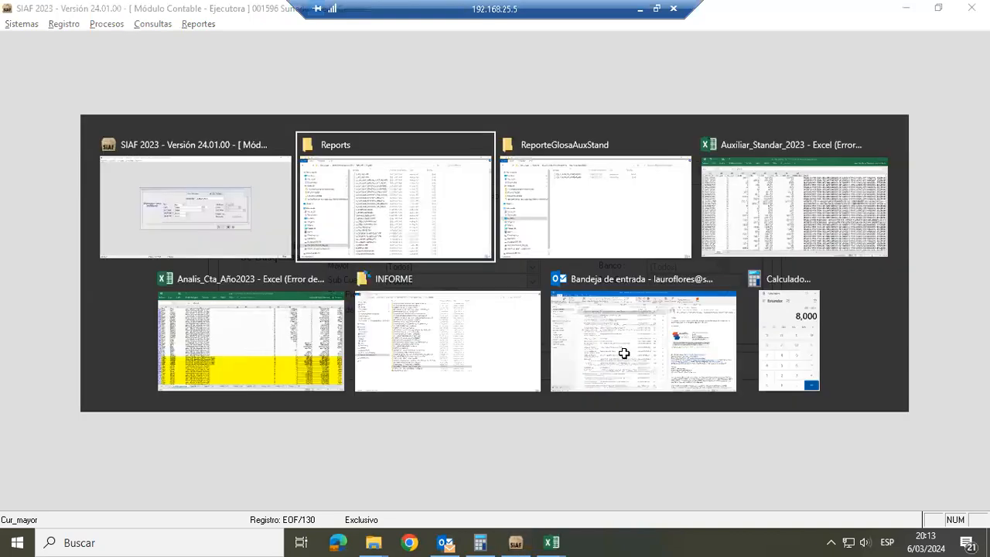
key(alt+Tab)
key(alt+Tab)
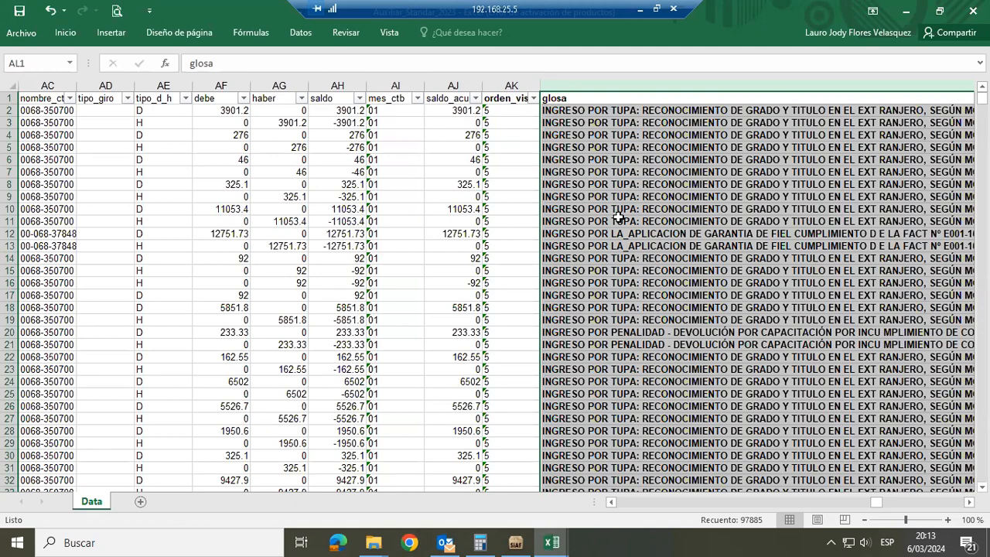
Return to the ReporteGlosaAuxStand window, go up to Carpeta de Macros en Excel 2023, and select the Analis_Cta_Año2023 file
key(alt+Tab)
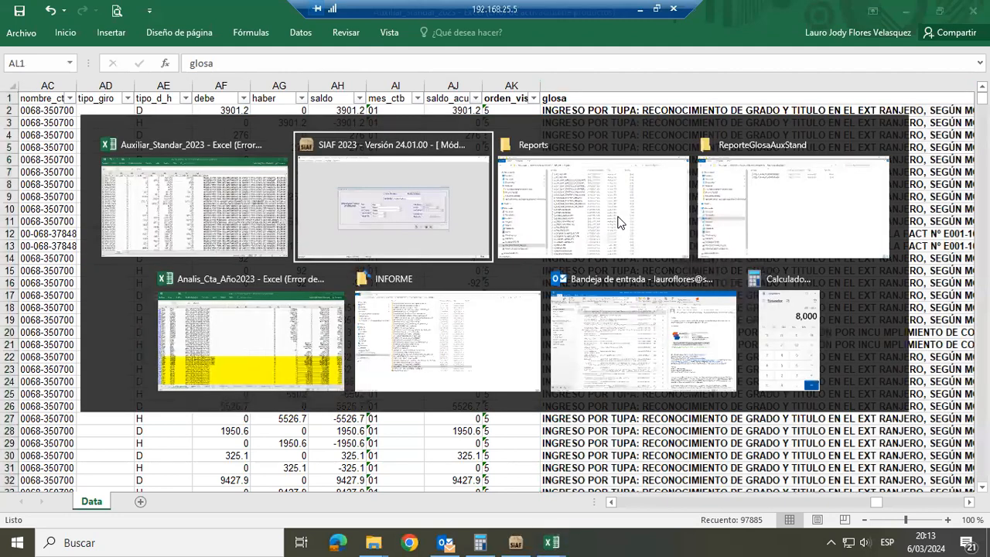
key(alt+Tab)
key(alt+Tab)
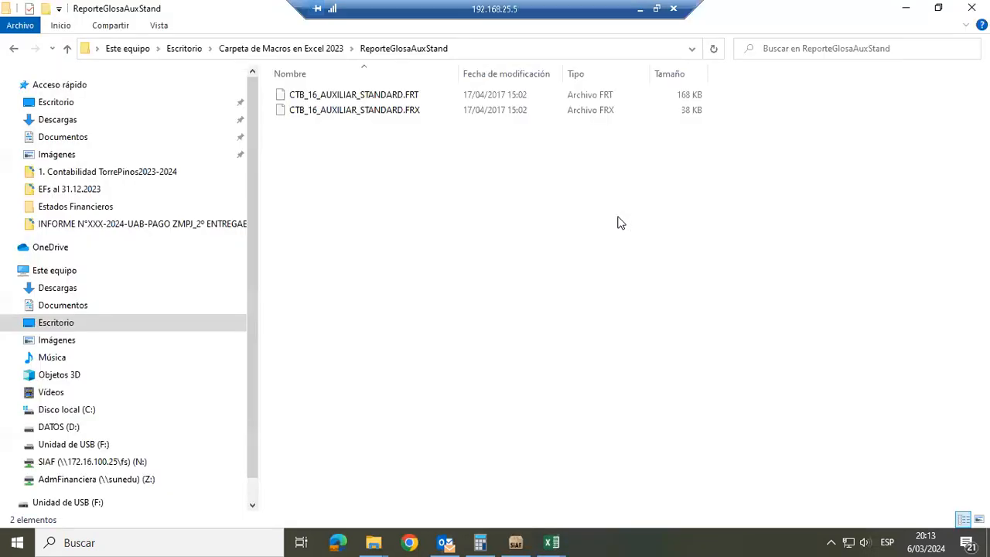
key(BackSpace)
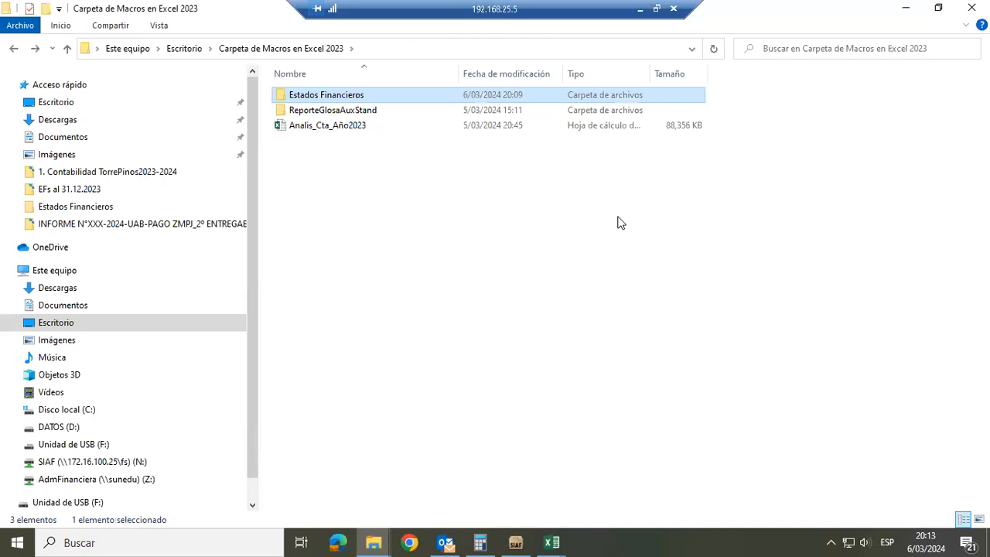
key(Down)
key(Down)
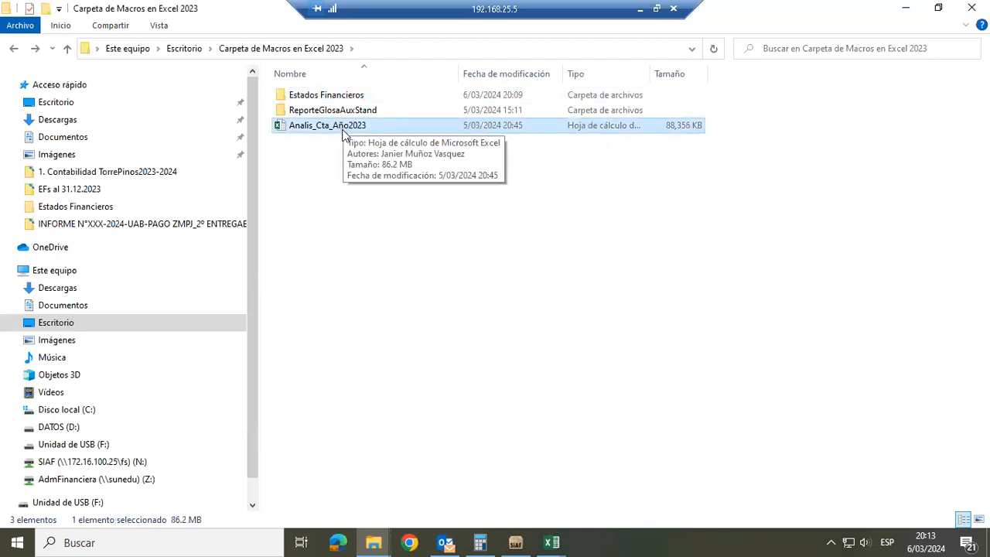
Switch to the Analis_Cta_Año2023 workbook and view the account sheets Detalle 1101, Detalle 1201., Detalle 1202. and Detalle 1205
key(alt+Tab)
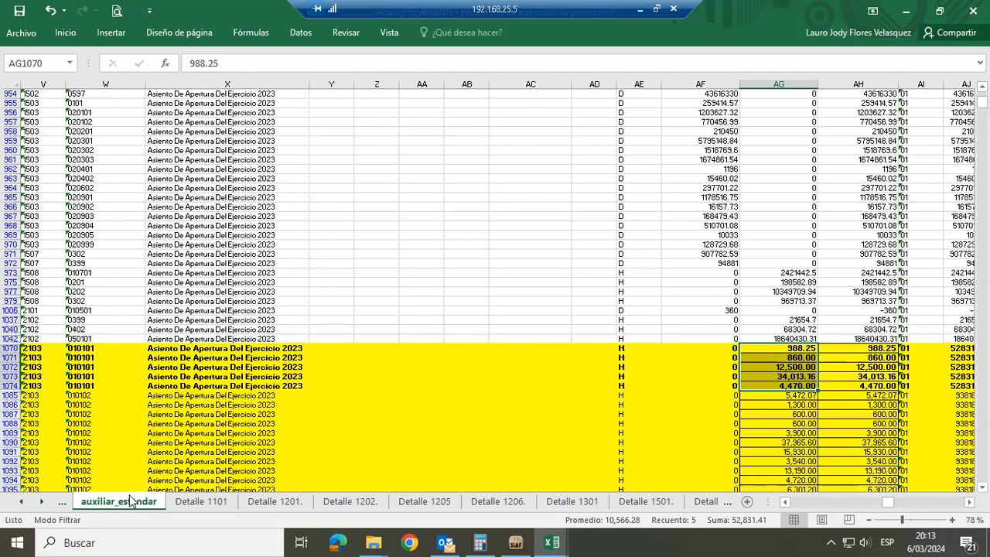
click(186, 503)
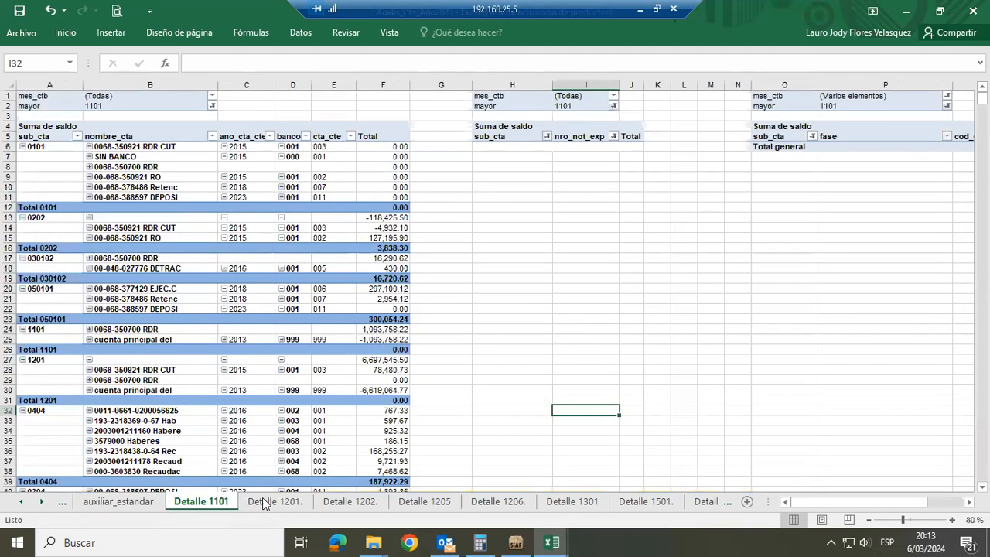
click(295, 502)
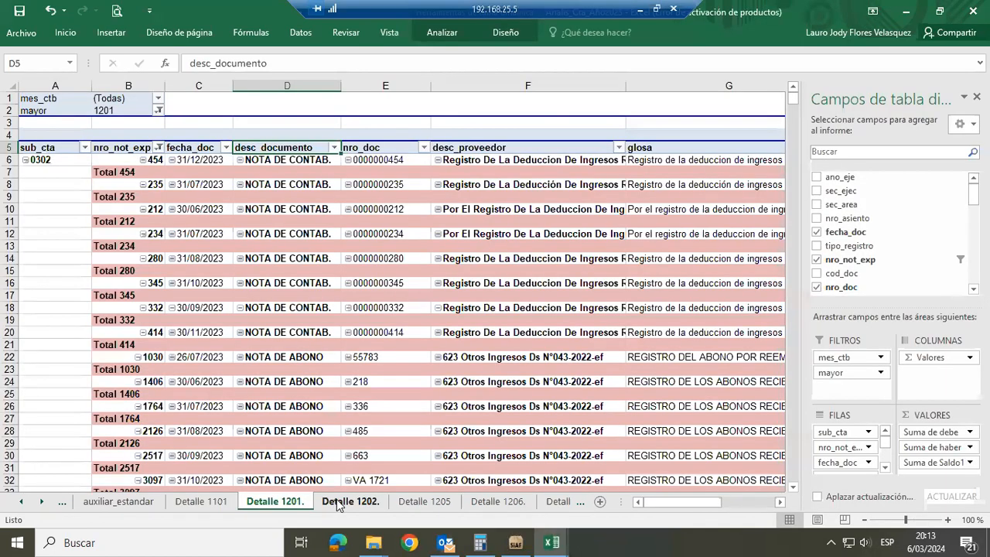
click(338, 503)
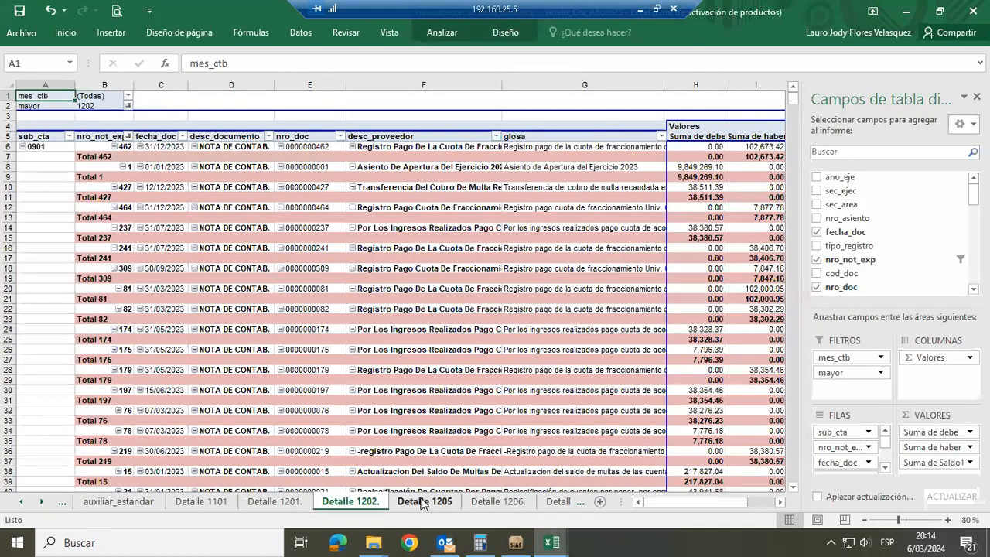
click(422, 502)
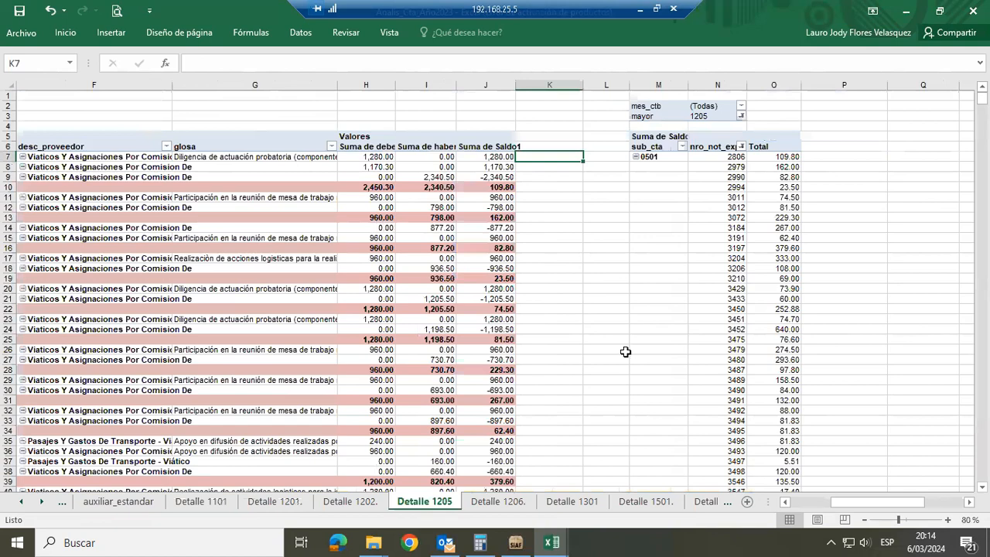
Check the auxiliar_estandar sheet and return to the sub_cta column of the Detalle 1205 pivot table
click(104, 503)
click(444, 503)
click(608, 352)
key(Left)
key(Left)
key(Left)
key(Left)
key(Left)
key(Left)
key(Left)
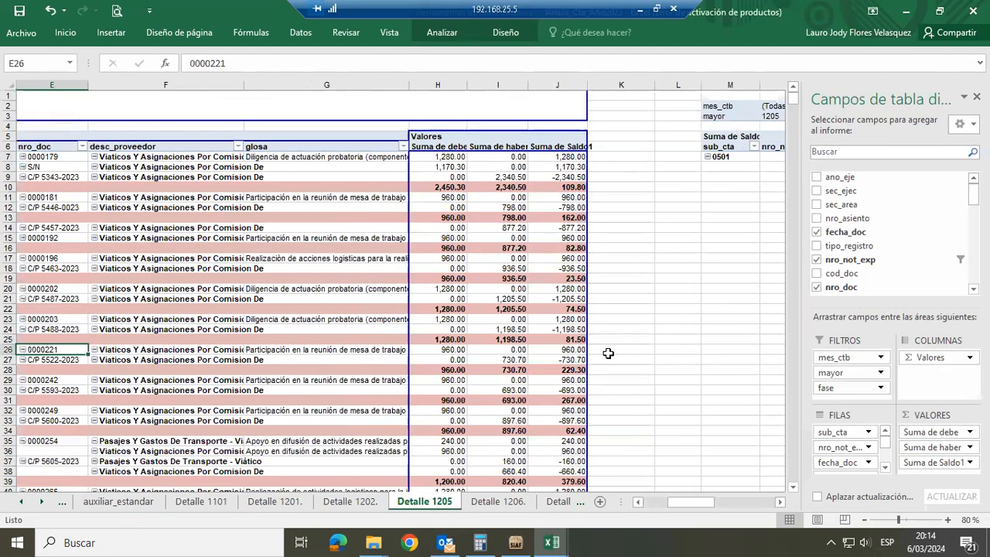
key(Left)
key(Left)
key(Left)
key(Left)
key(Up)
key(Up)
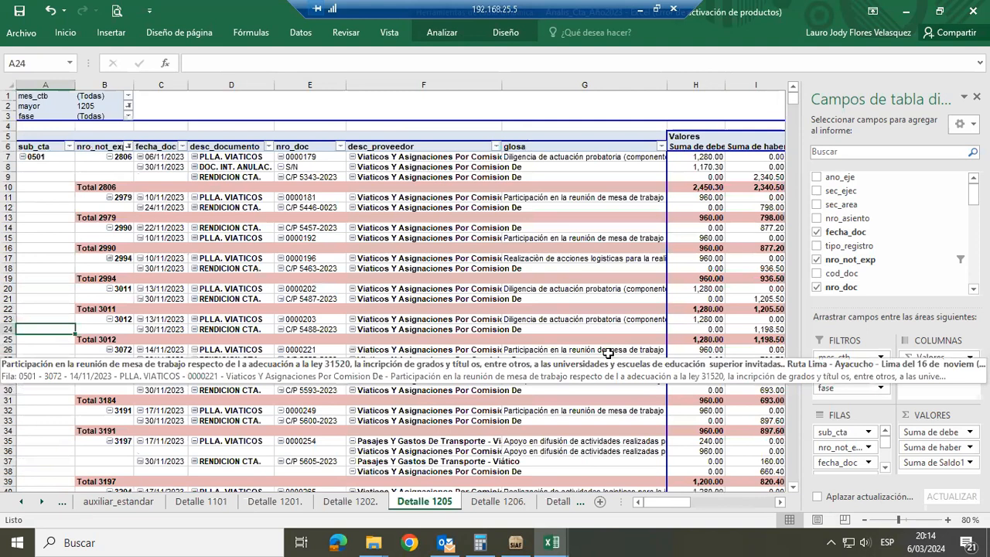
Go to the Total 0501 row in Detalle 1205 and examine its debe, haber and saldo sums
key(ctrl+Down)
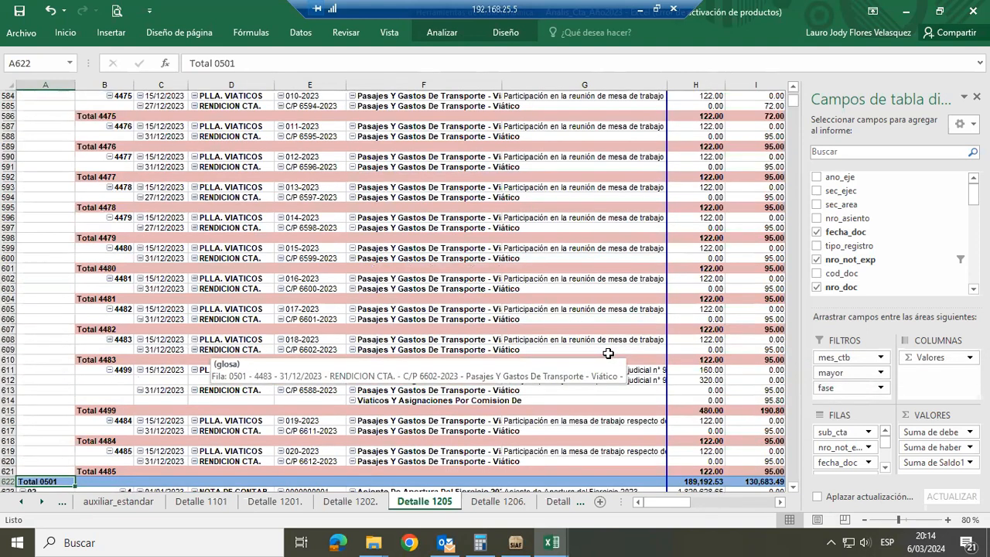
key(Right)
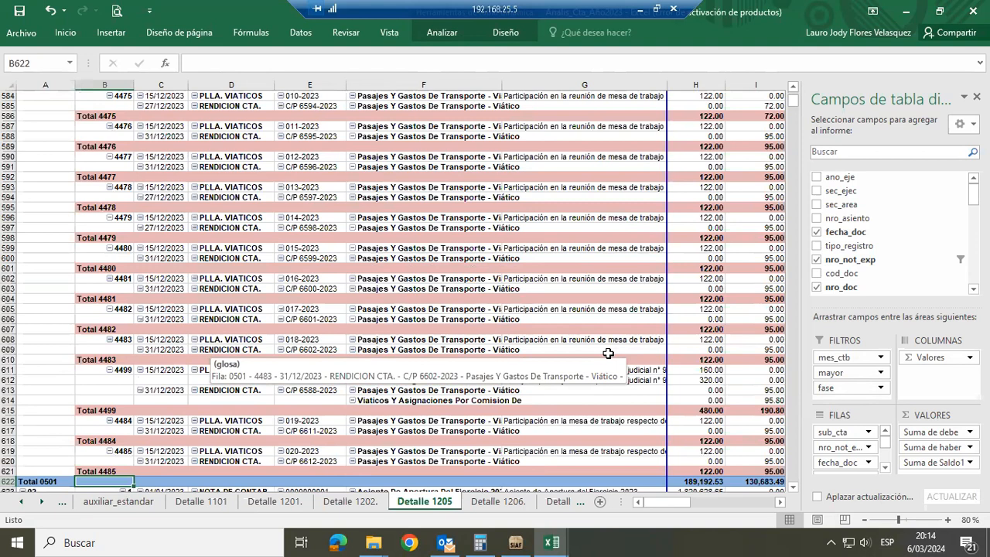
key(Right)
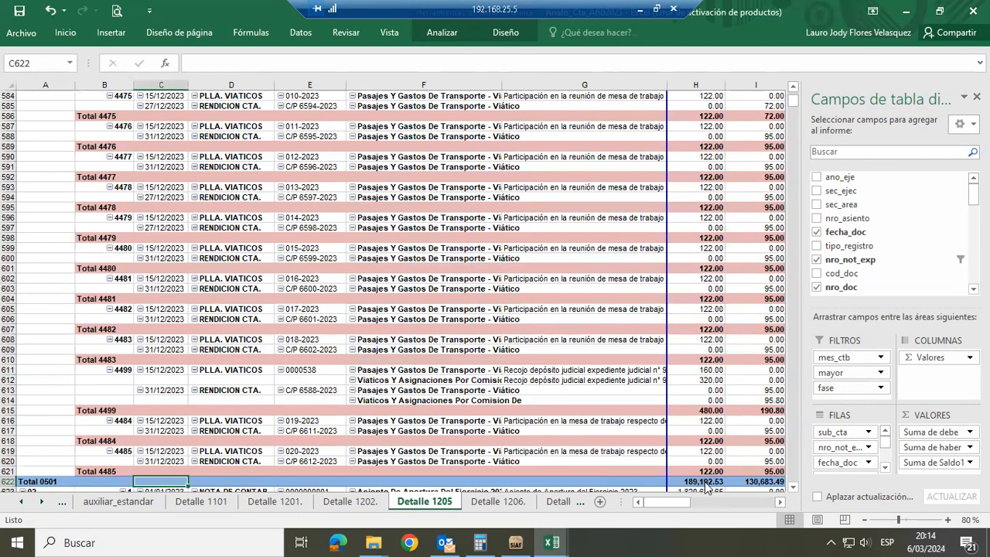
mouse_move(705, 486)
key(Right)
key(Right)
key(Right)
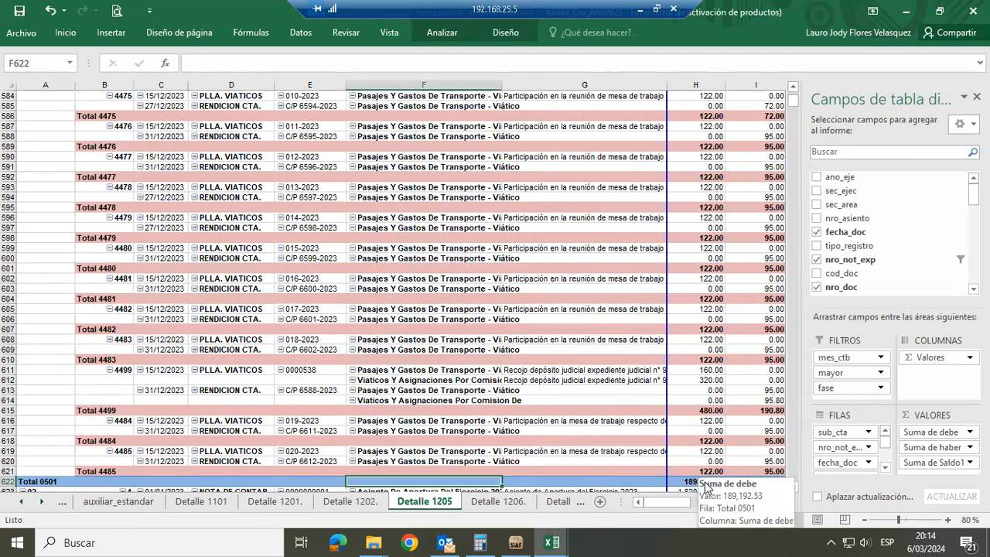
key(Right)
key(Right)
key(Right)
key(Right)
key(Right)
key(Right)
key(Left)
key(Left)
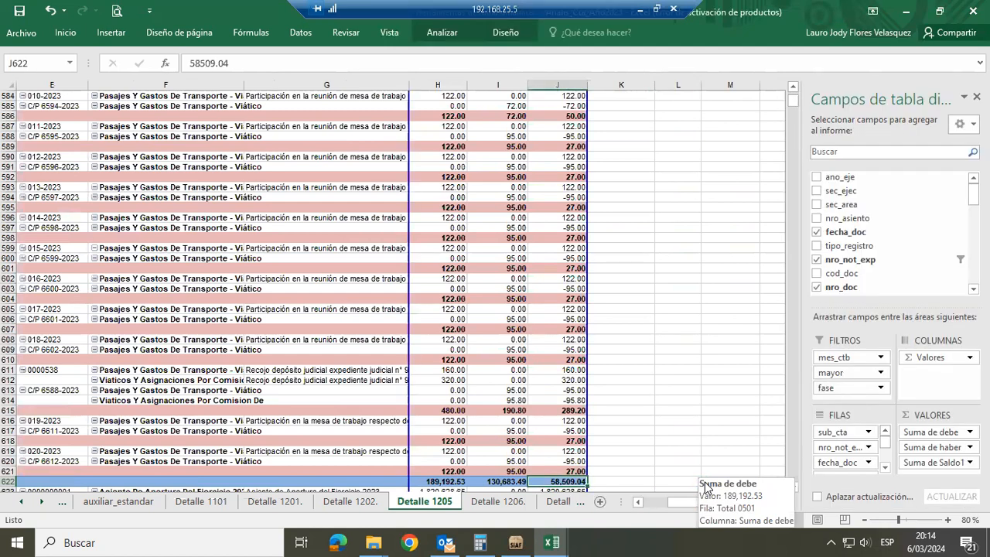
key(Home)
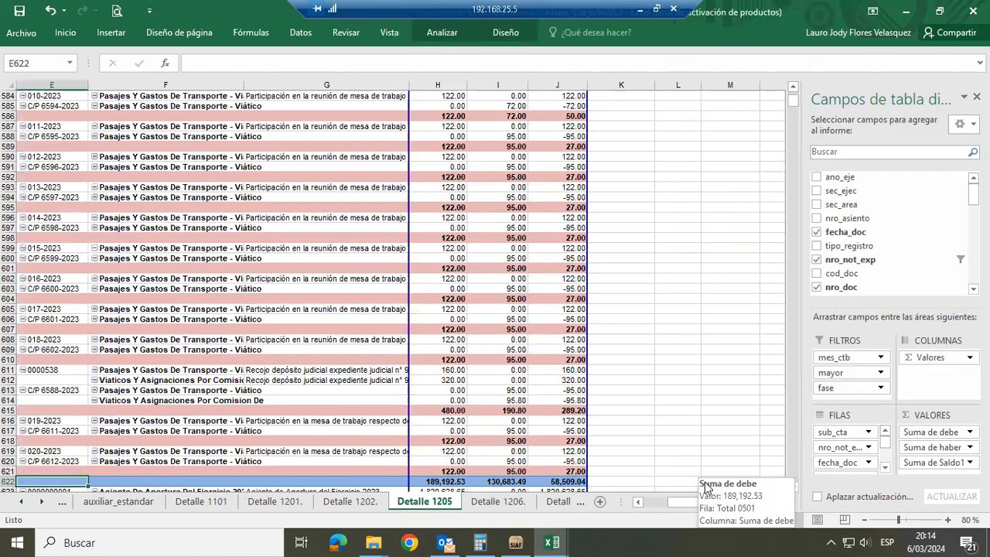
Examine the expediente subtotals above the Total 0501 row, moving across to the Suma de Saldo1 column
key(Left)
key(Left)
key(Left)
key(Left)
key(Up)
key(Up)
key(Up)
key(Up)
key(Right)
key(Right)
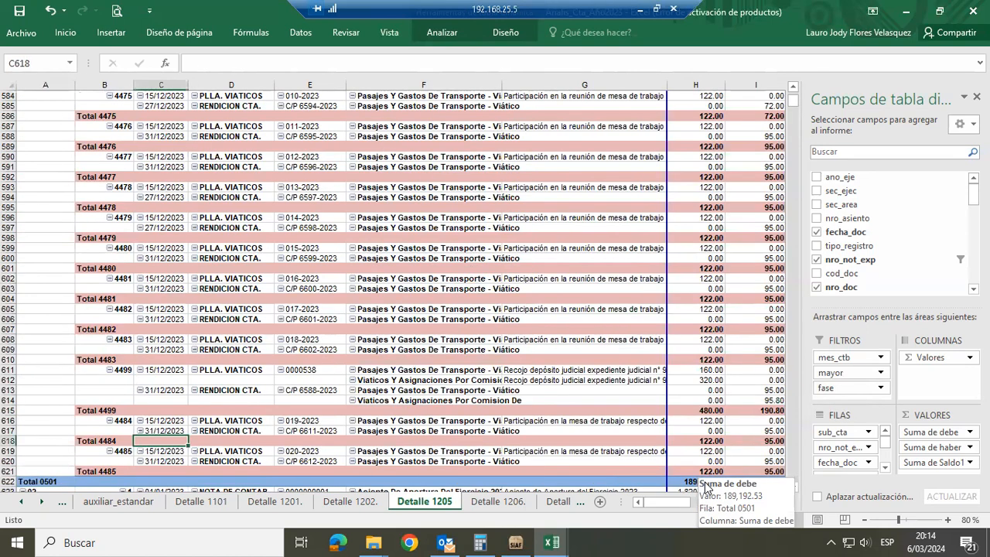
key(Right)
key(Right)
key(Right)
key(Right)
key(Right)
key(Right)
key(Right)
key(Right)
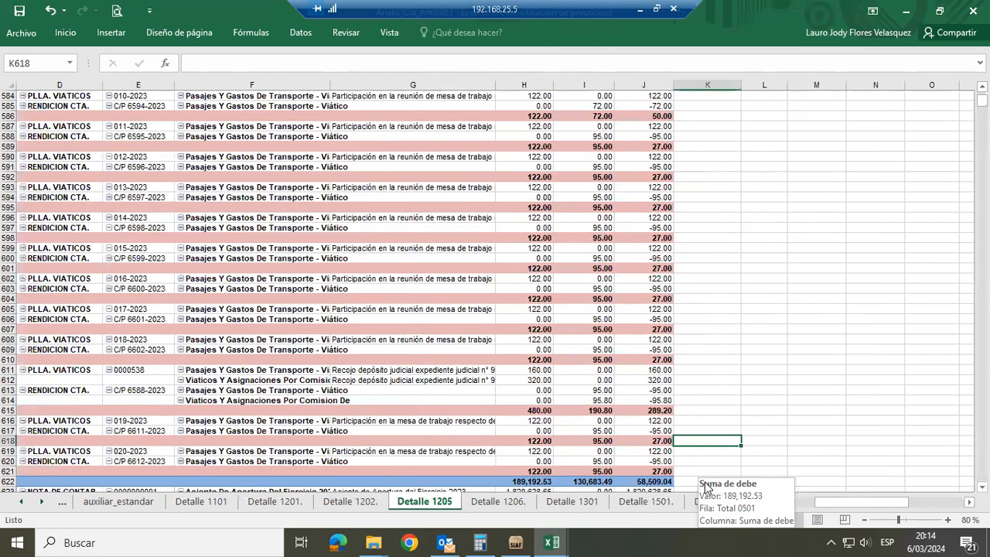
key(Left)
key(Up)
key(Up)
key(Up)
key(Up)
key(Up)
key(Up)
key(Up)
key(Up)
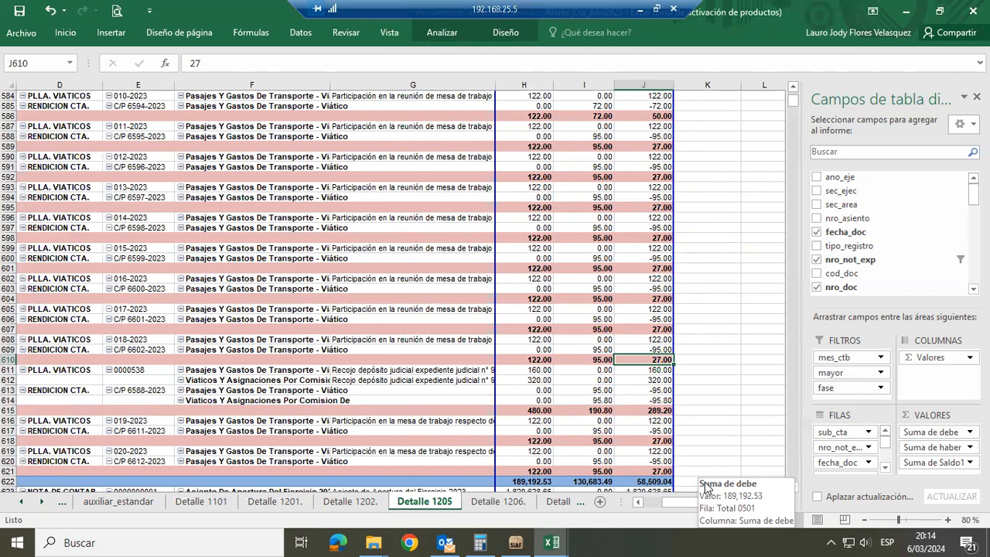
Switch to SIAF 2023, close the Libros Contables report criteria and open the Balance de Comprobación report criteria
key(alt+Tab)
key(alt+Tab)
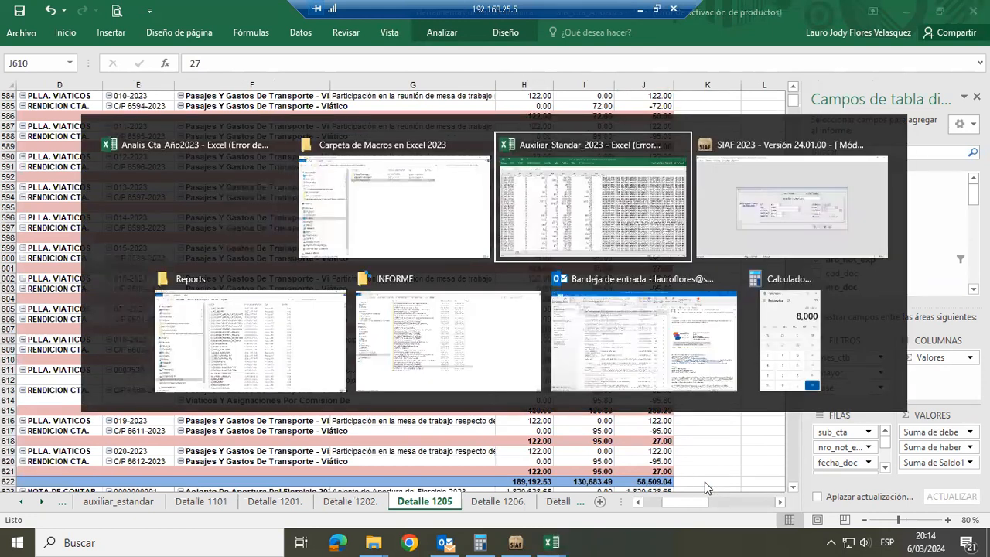
key(alt+Tab)
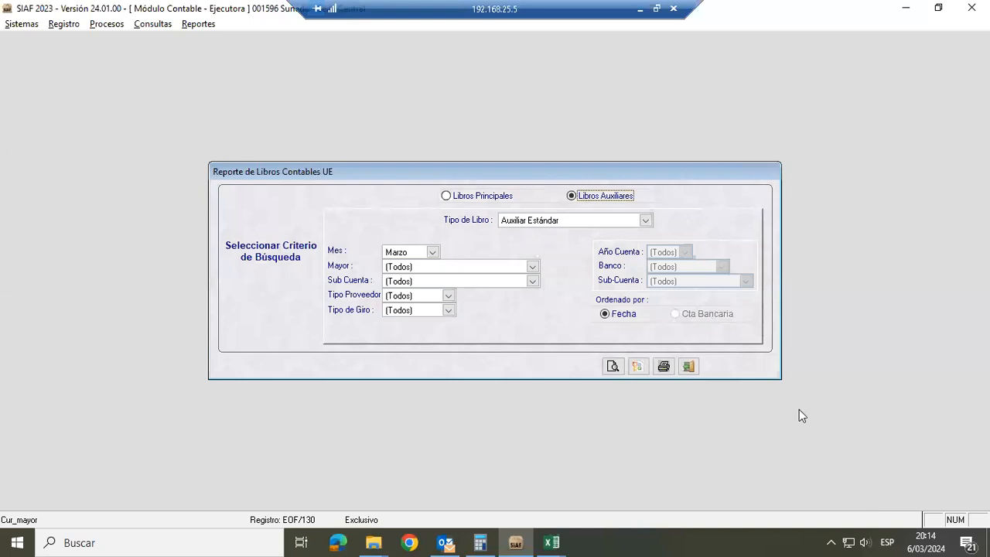
click(693, 363)
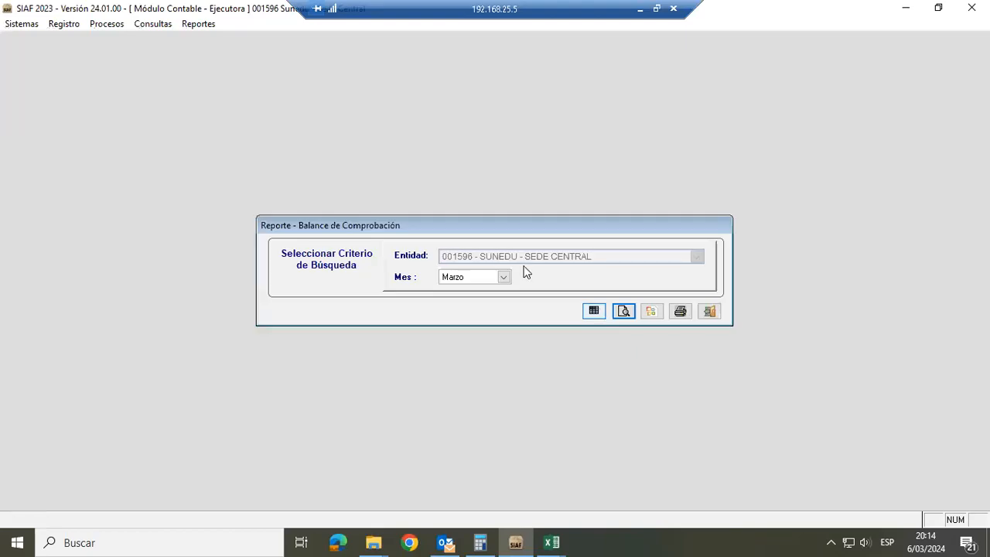
Set the Balance de Comprobación month to Diciembre and preview the report
click(504, 276)
scroll(492, 302, down, 3)
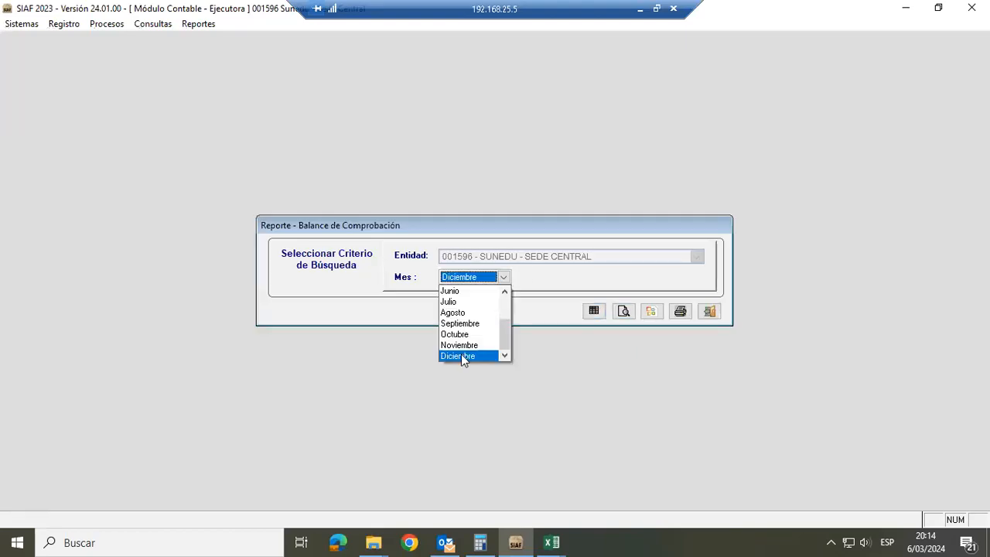
click(625, 313)
click(625, 312)
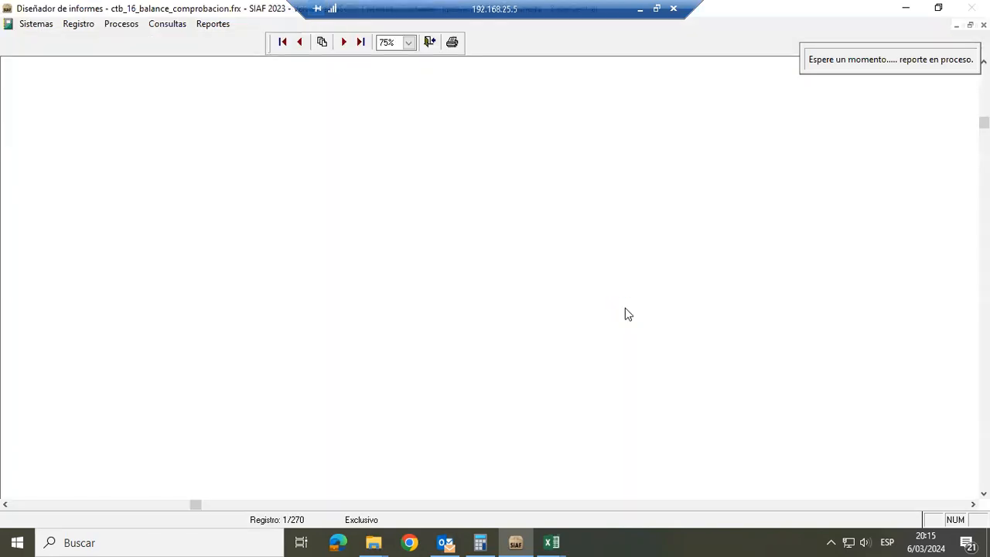
Examine the December 2023 balance down to account 1205.0501 Viáticos and across to the debtor balance column
scroll(495, 278, down, 5)
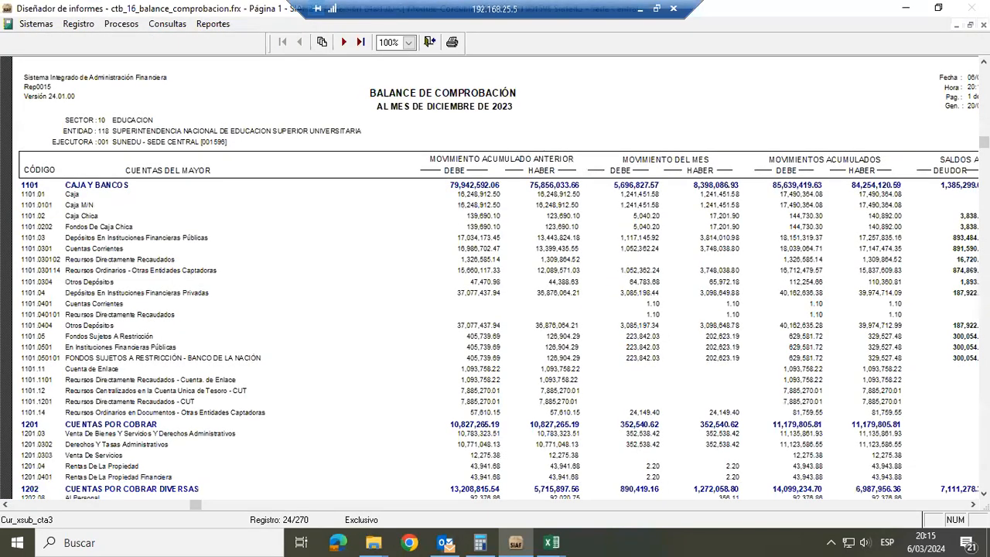
scroll(495, 278, down, 1)
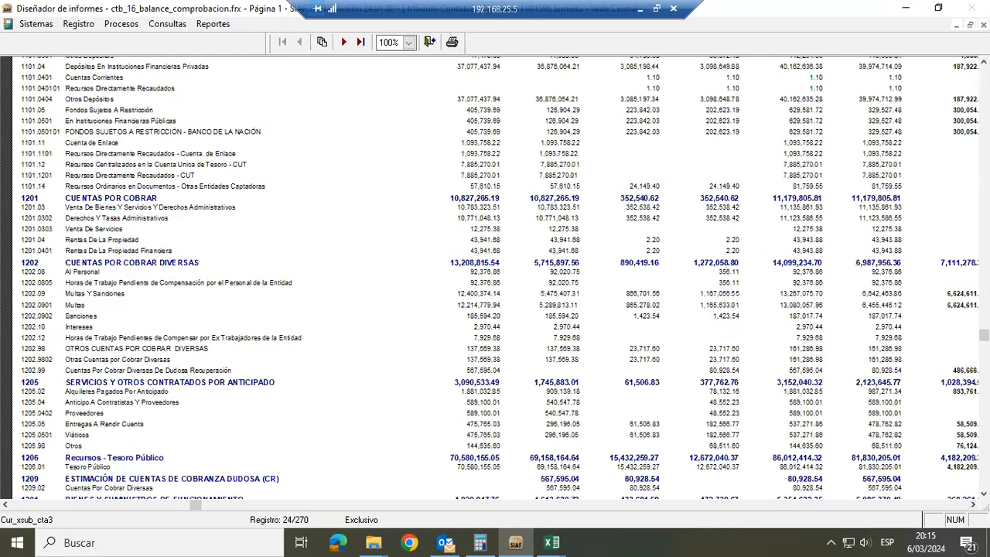
scroll(495, 278, up, 1)
scroll(494, 278, up, 1)
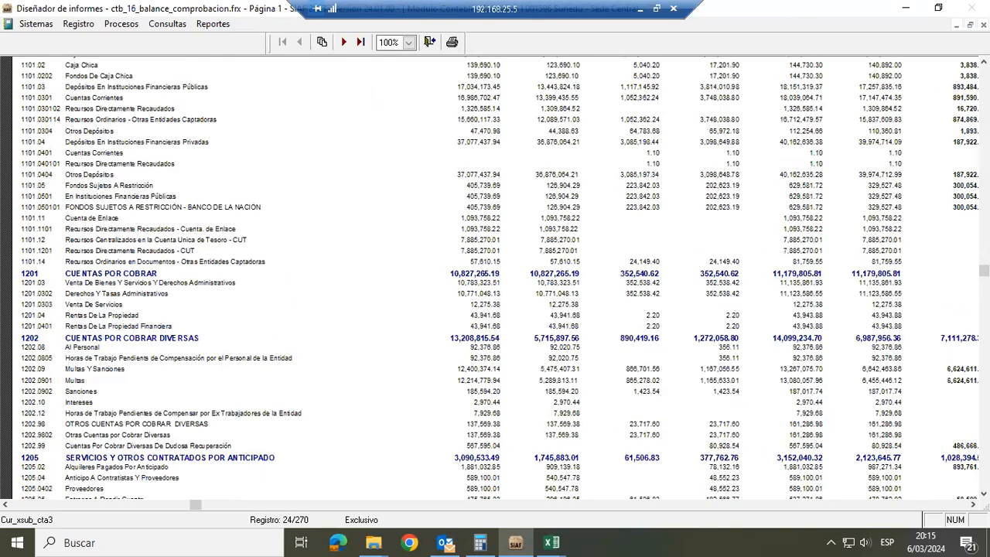
scroll(495, 278, down, 1)
scroll(495, 278, down, 1)
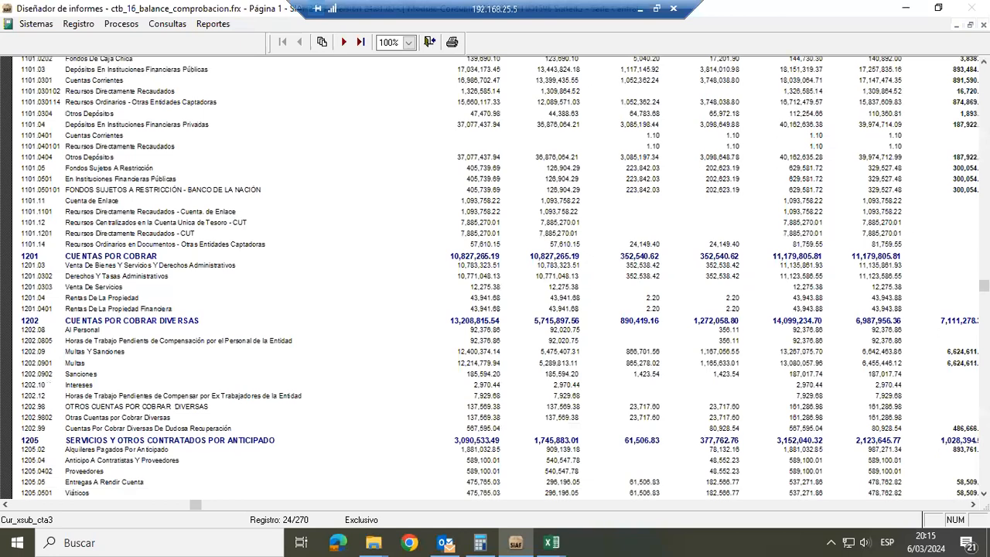
scroll(495, 279, right, 1)
scroll(495, 278, right, 1)
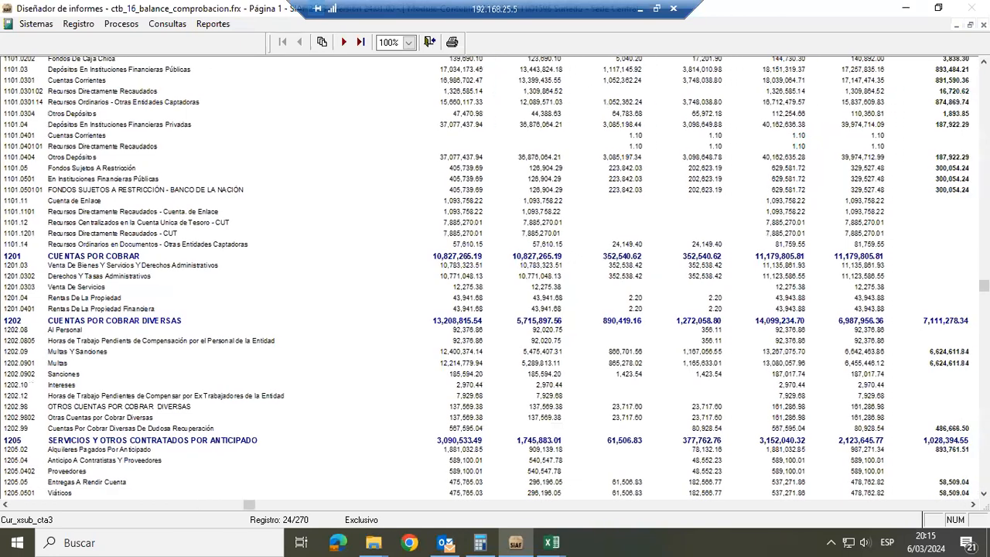
drag(249, 504, 553, 505)
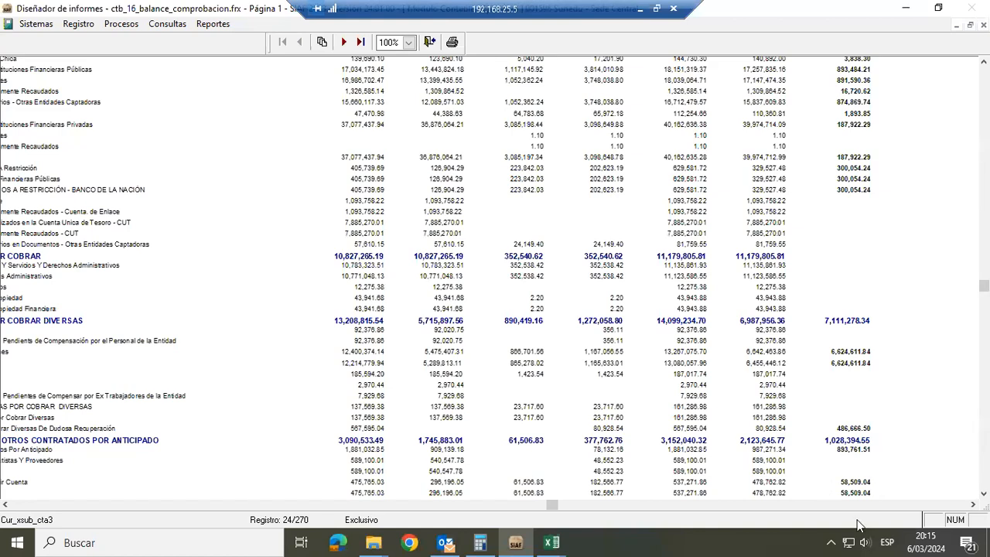
Switch back to the Analis_Cta_Año2023 workbook and compare the saldo and haber in the Total 0501 row
key(alt+Tab)
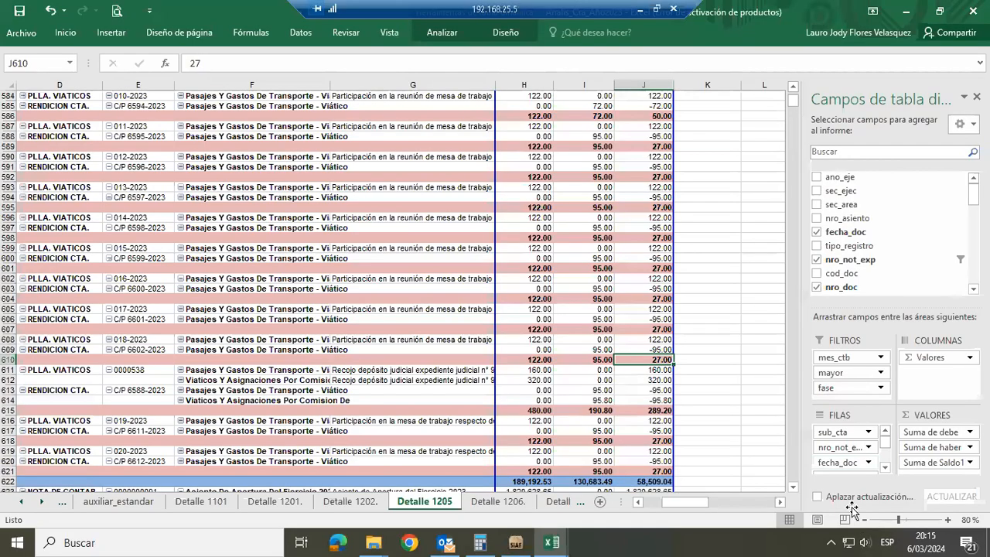
click(665, 482)
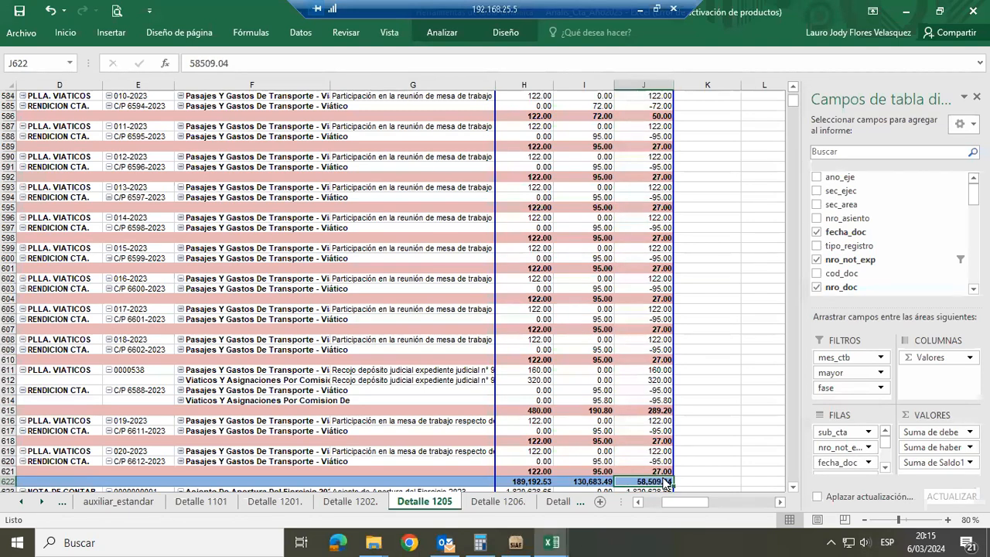
key(Left)
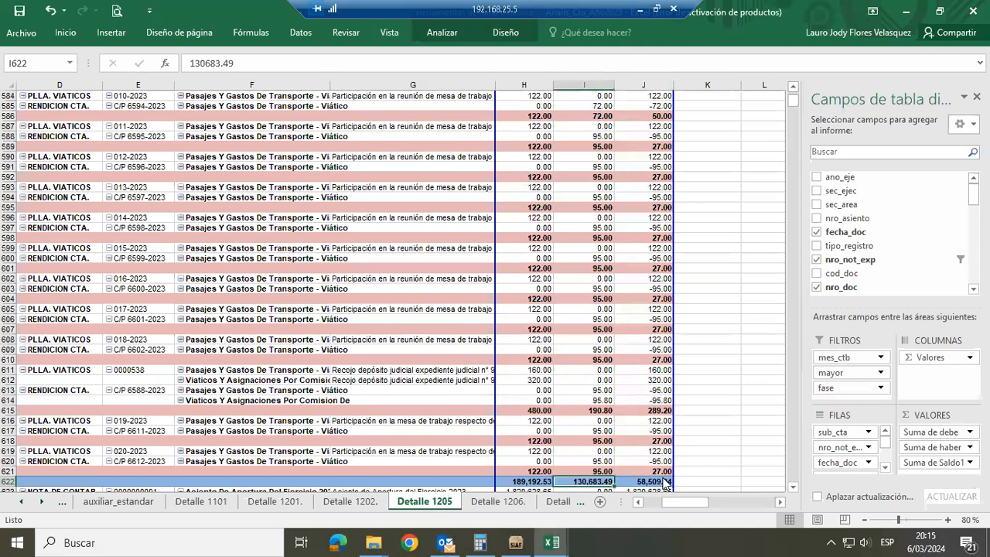
Review the last expediente records under sub-account 0501, from nro_not_exp across to their Suma de Saldo1 subtotals
key(Home)
key(Up)
key(Up)
key(Right)
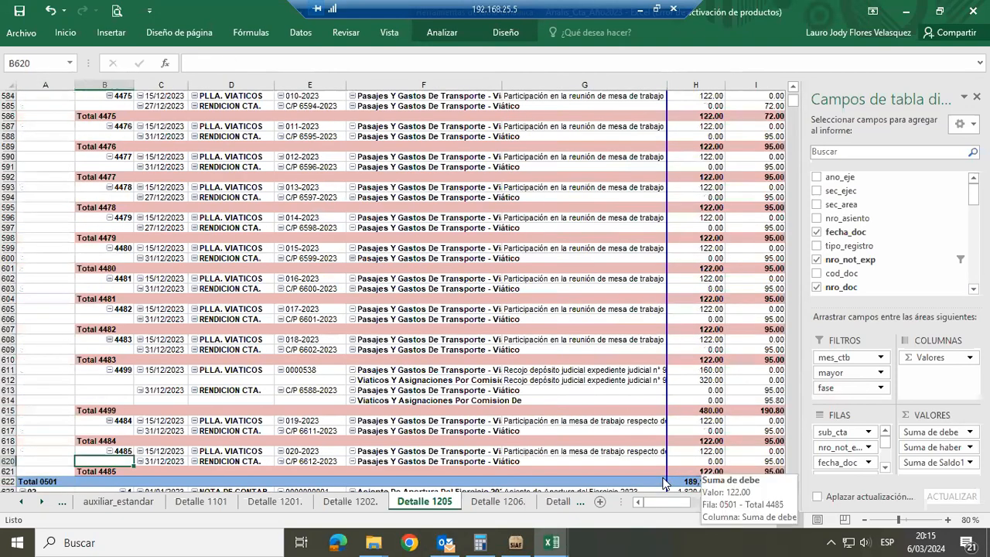
key(Down)
key(Right)
key(Right)
key(Right)
key(Right)
key(Right)
key(Right)
key(Right)
key(Right)
key(Right)
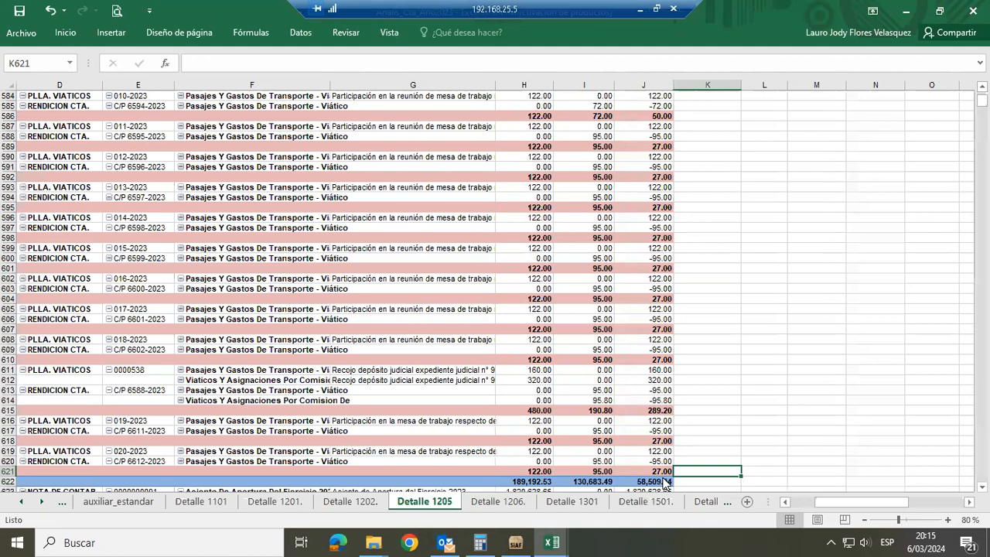
key(Left)
key(Up)
key(Up)
key(Up)
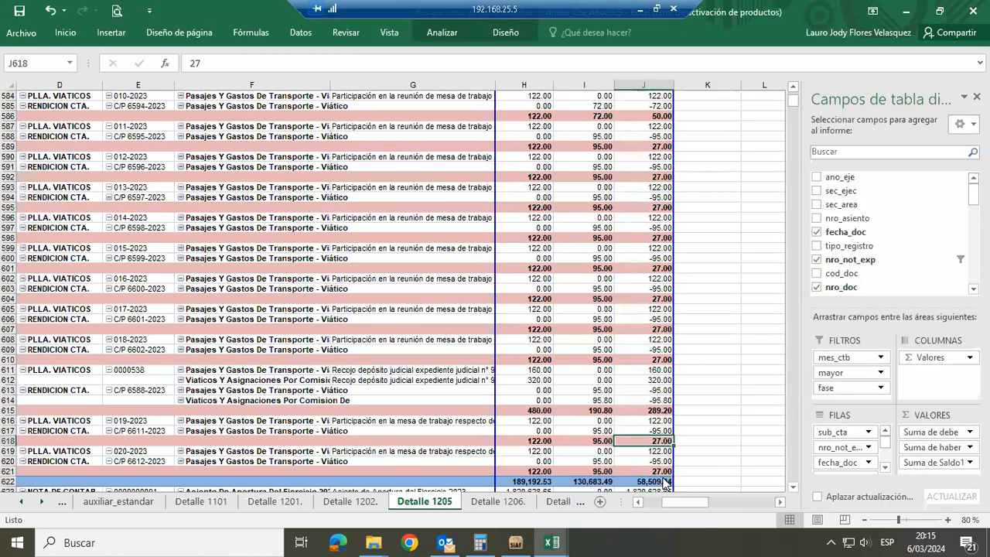
Examine the saldo and haber subtotals for expediente 4499 and trace them back to its row label
click(662, 410)
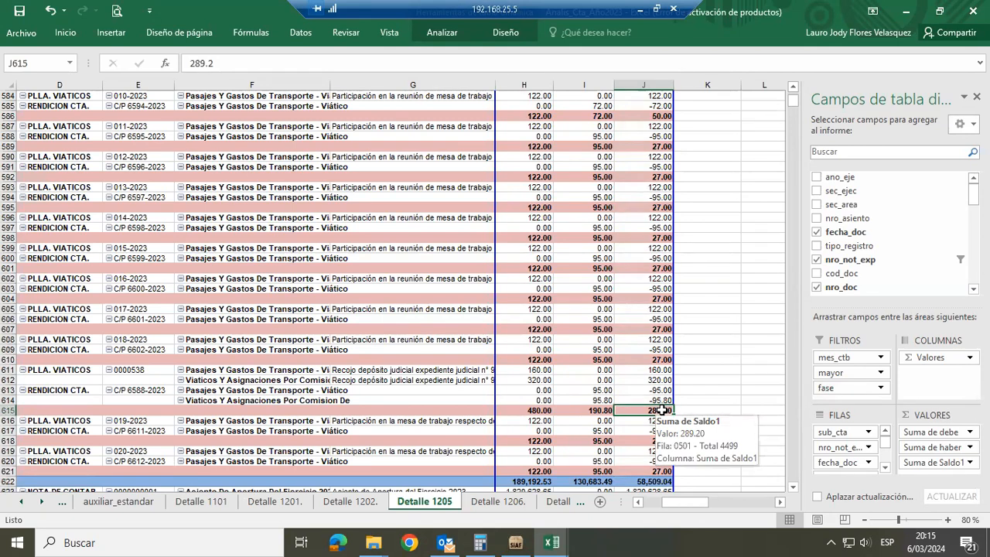
key(Left)
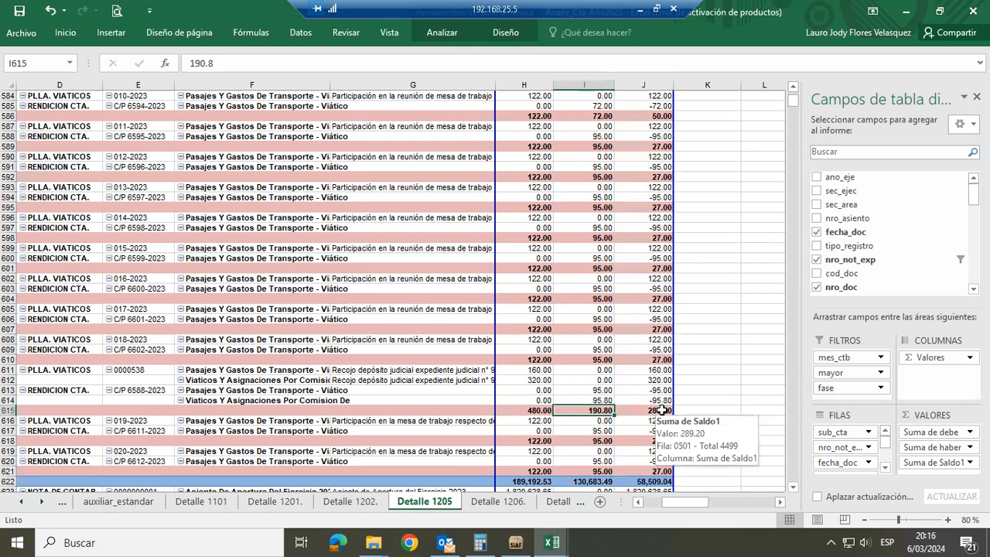
key(Home)
key(Right)
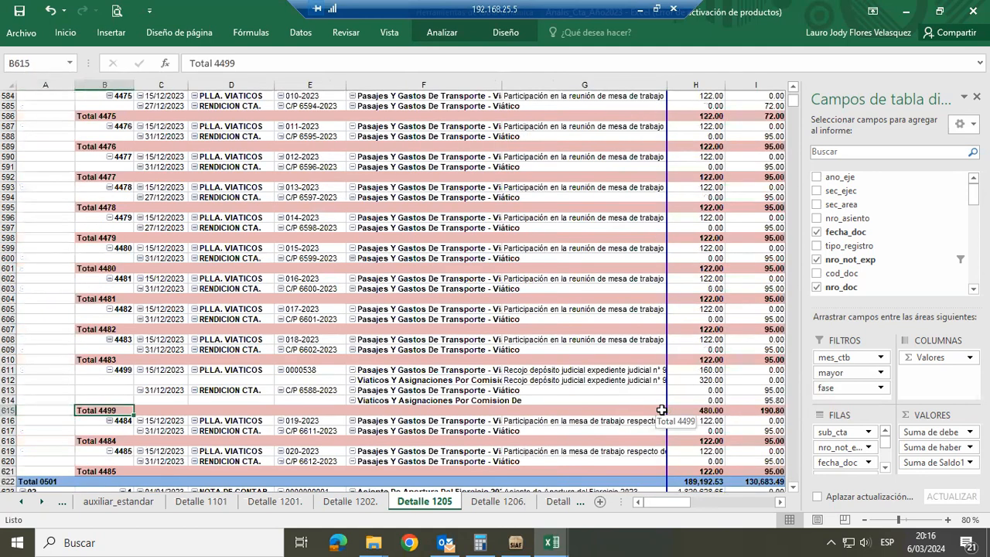
key(Left)
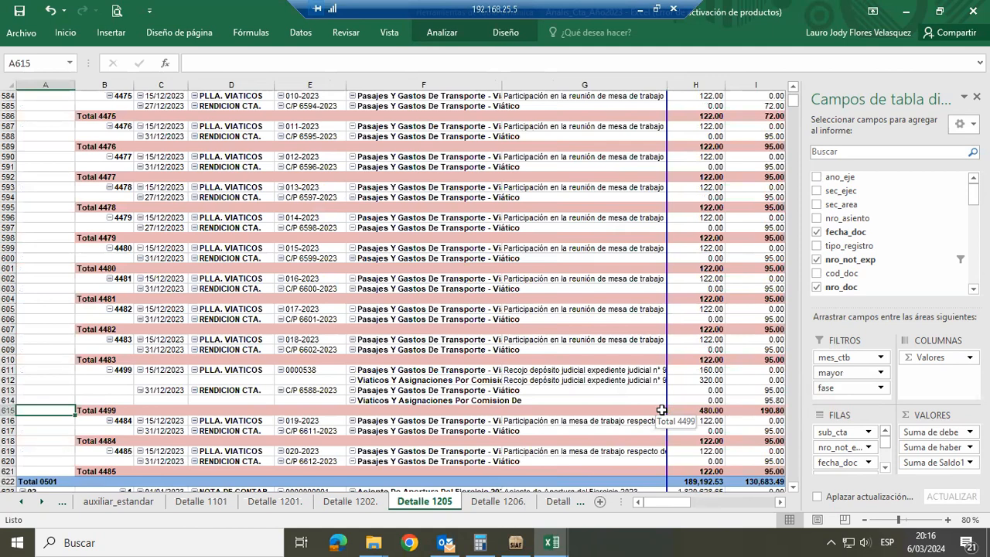
Return to the top of the Detalle 1205 pivot table and switch to the SIAF Balance de Comprobación preview
key(ctrl+Up)
key(Up)
key(Up)
key(Up)
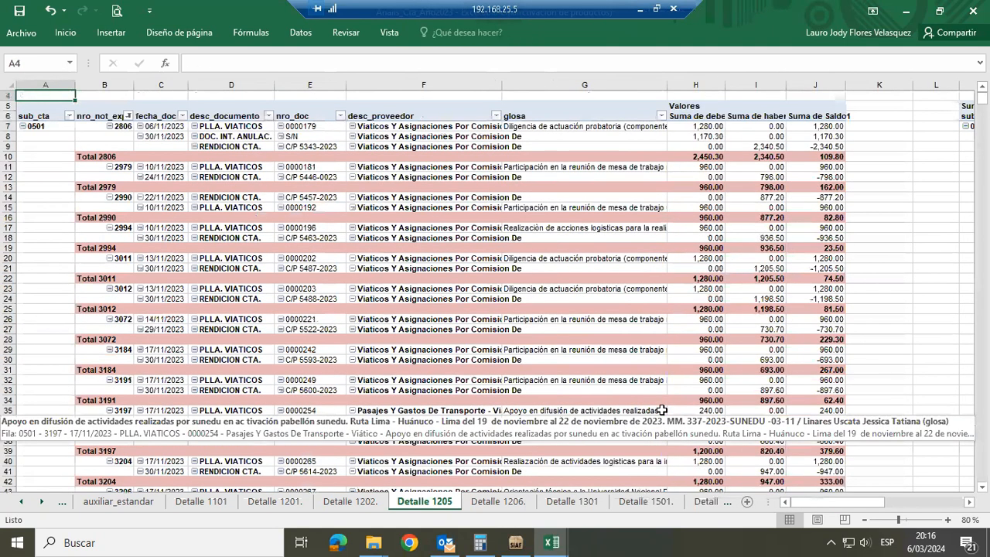
key(Up)
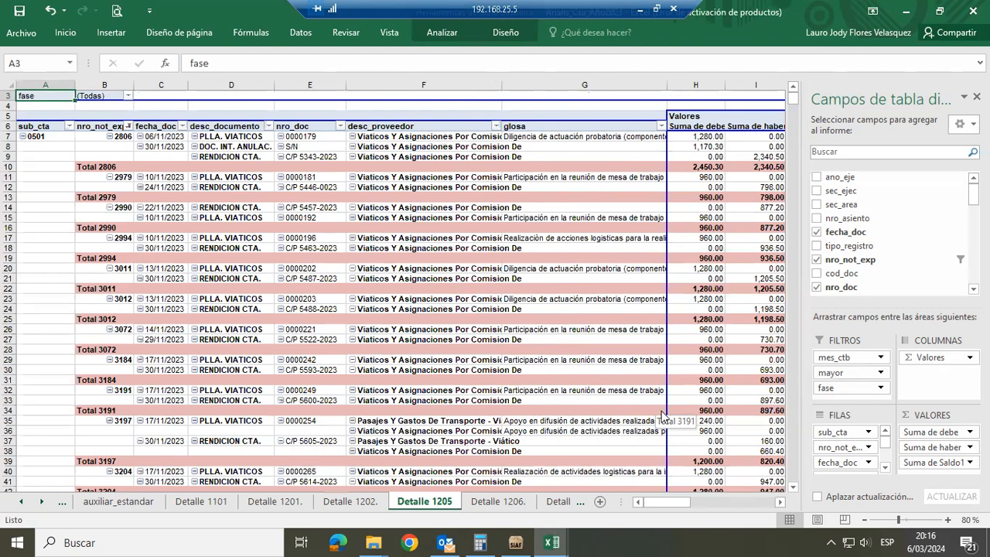
key(alt+Tab)
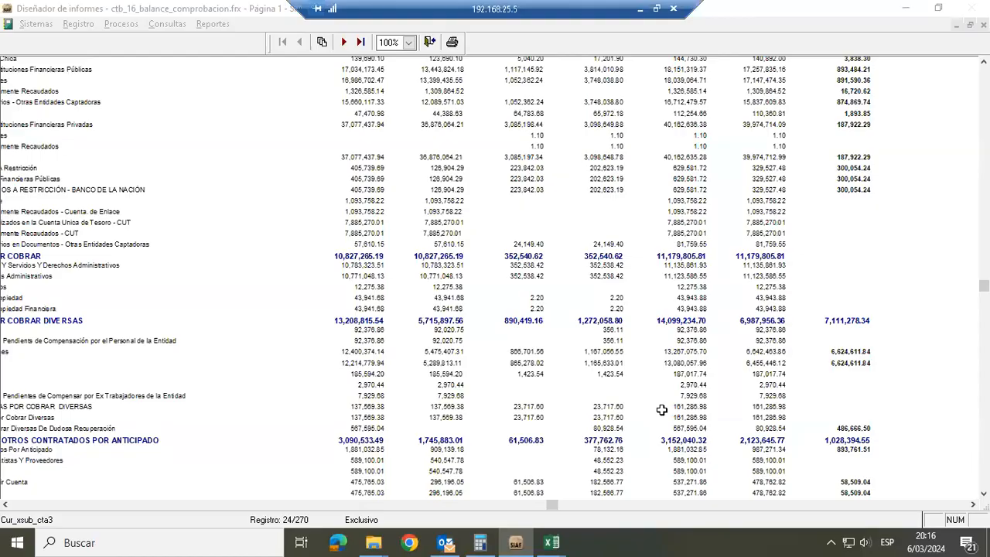
Switch to the file explorer and open 1205 Serv_y_Otros__Diciembre_2023_OK from the 12. Diciembre 2023 folder of 1. Analisis de Cuenta 2023
key(alt+Tab)
key(alt+Tab)
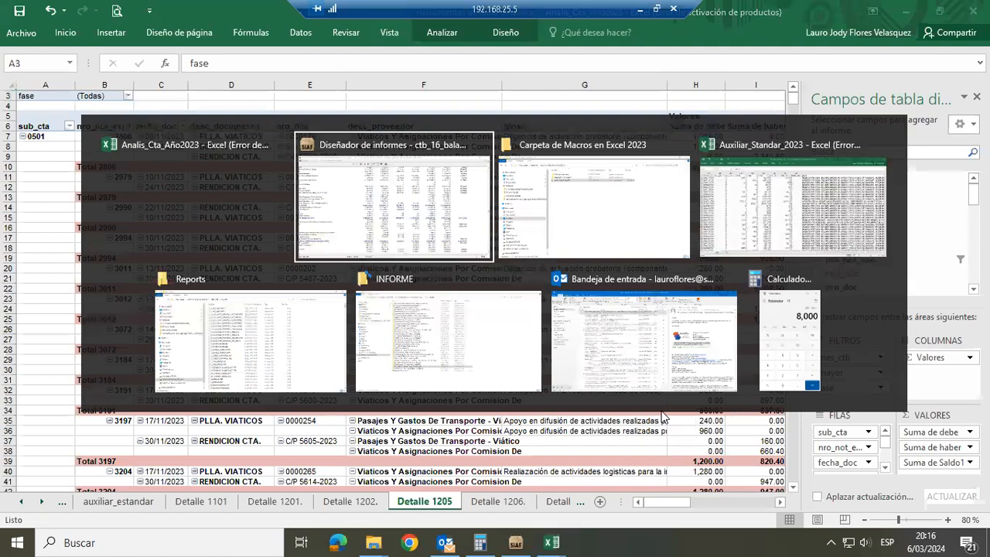
key(alt+Tab)
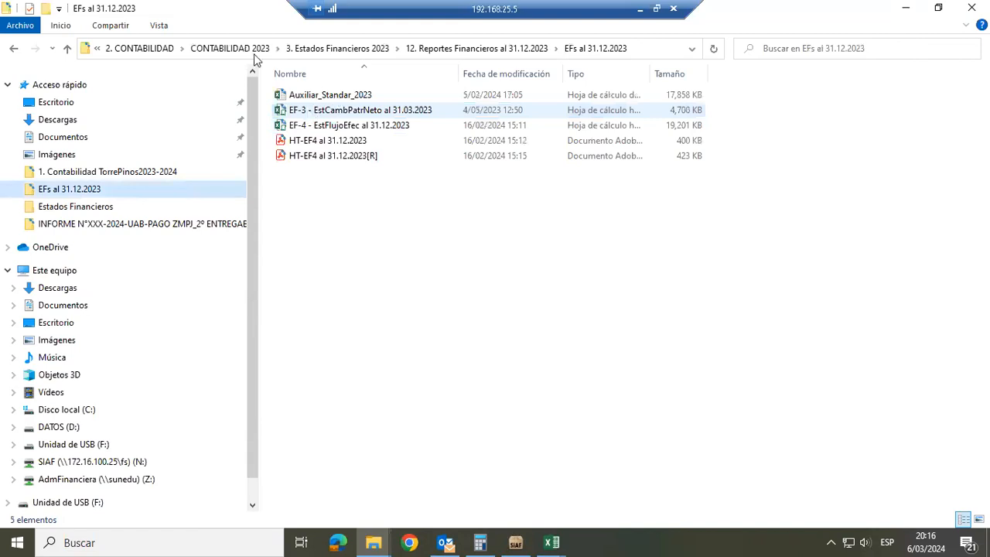
click(252, 51)
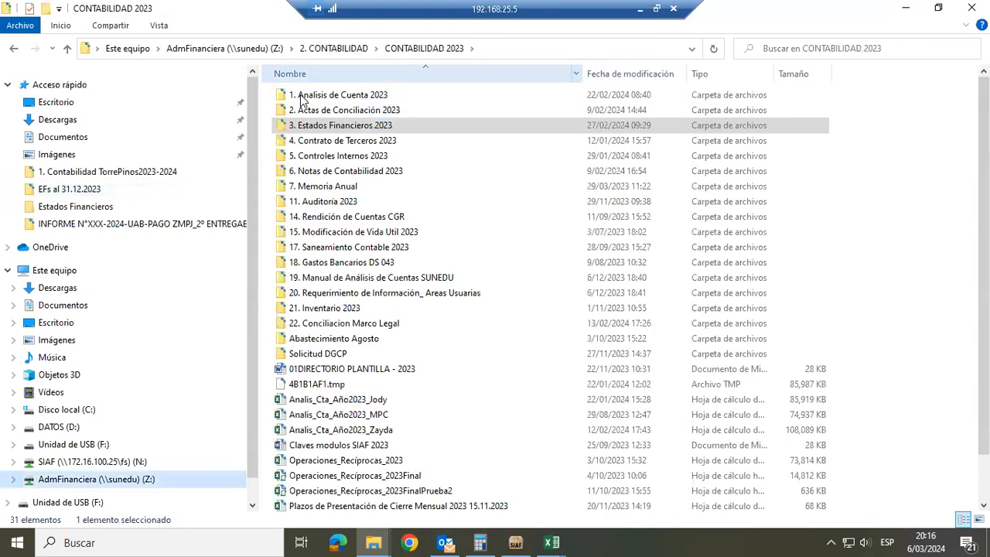
double_click(303, 97)
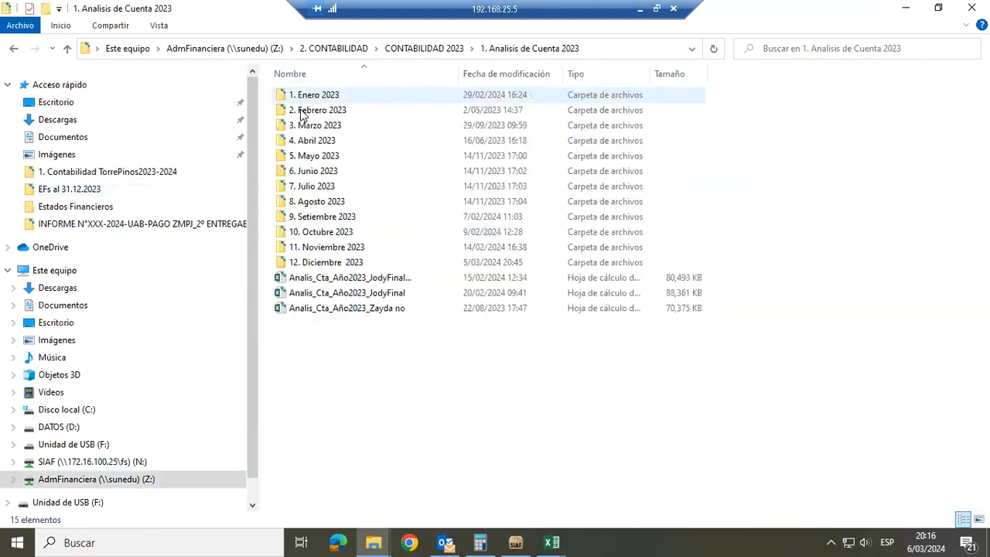
double_click(299, 266)
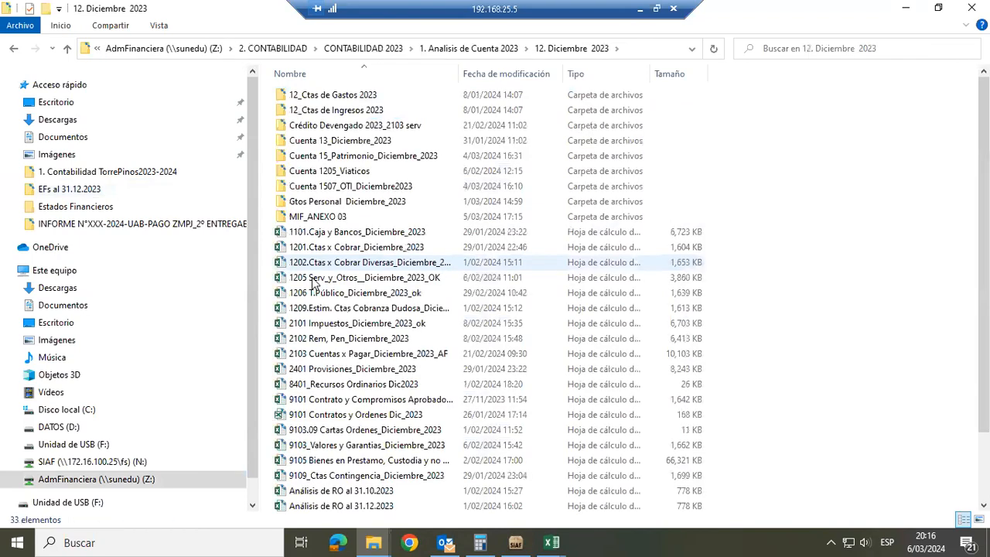
click(310, 277)
double_click(310, 277)
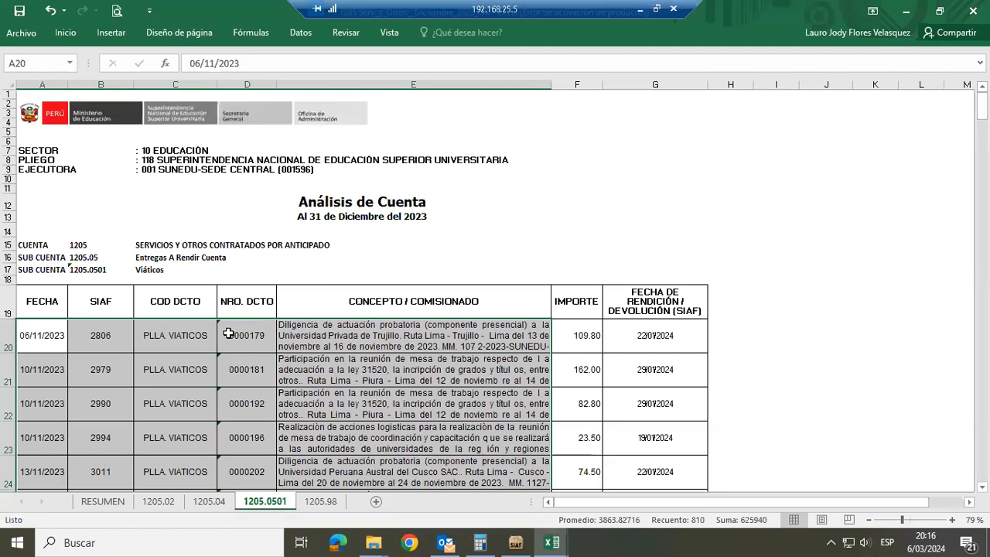
Review the columns of sheet 1205.0501, from FECHA and SIAF across to the first record's concept, IMPORTE and rendición date
click(228, 332)
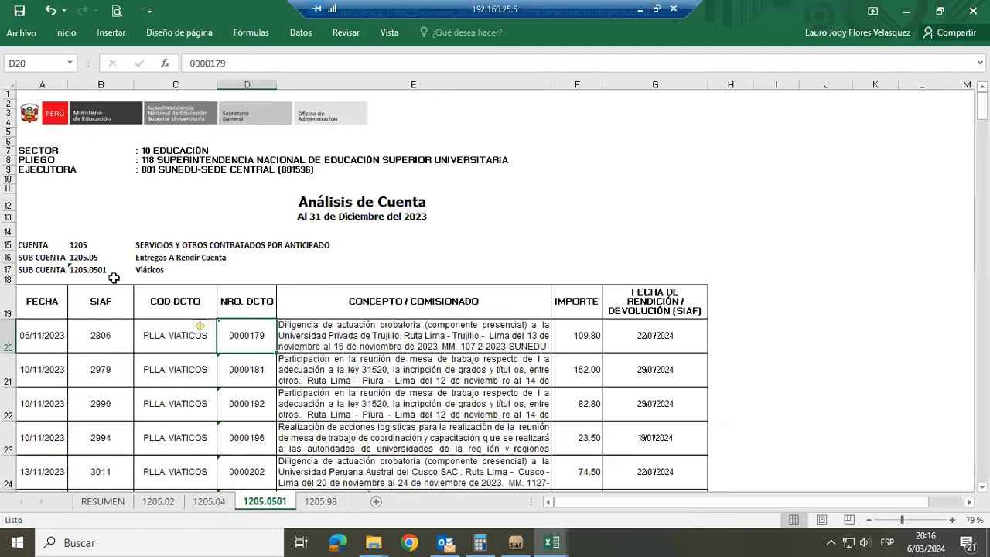
click(50, 301)
click(87, 301)
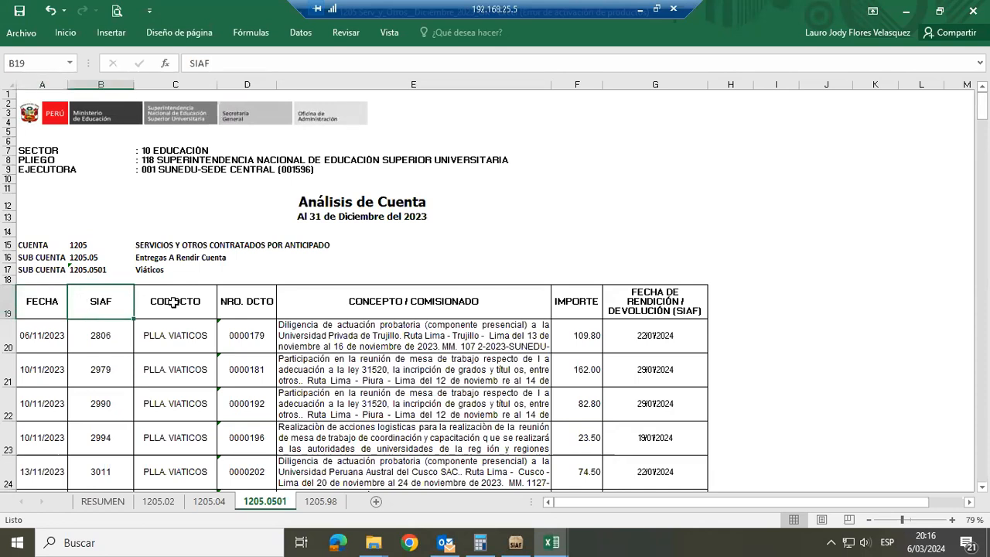
click(146, 301)
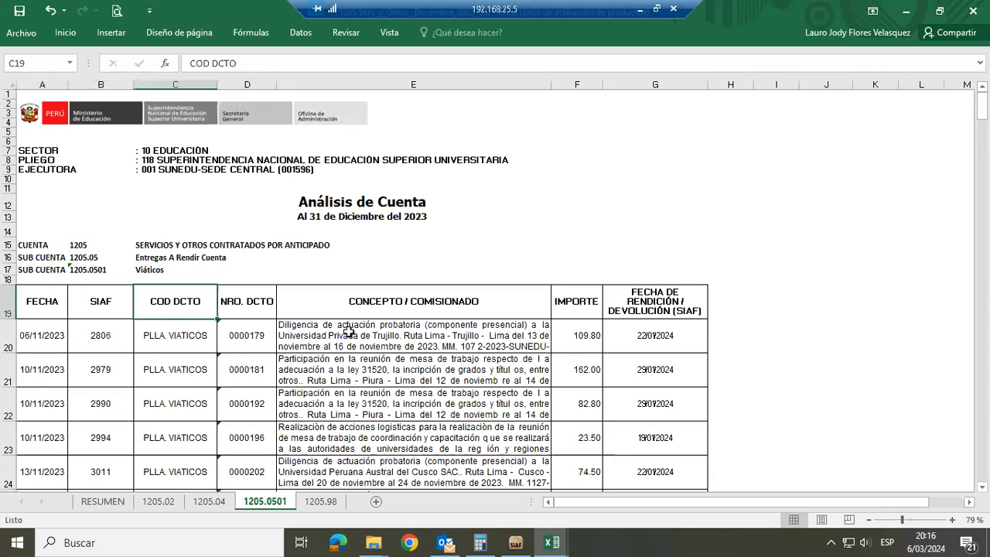
click(349, 331)
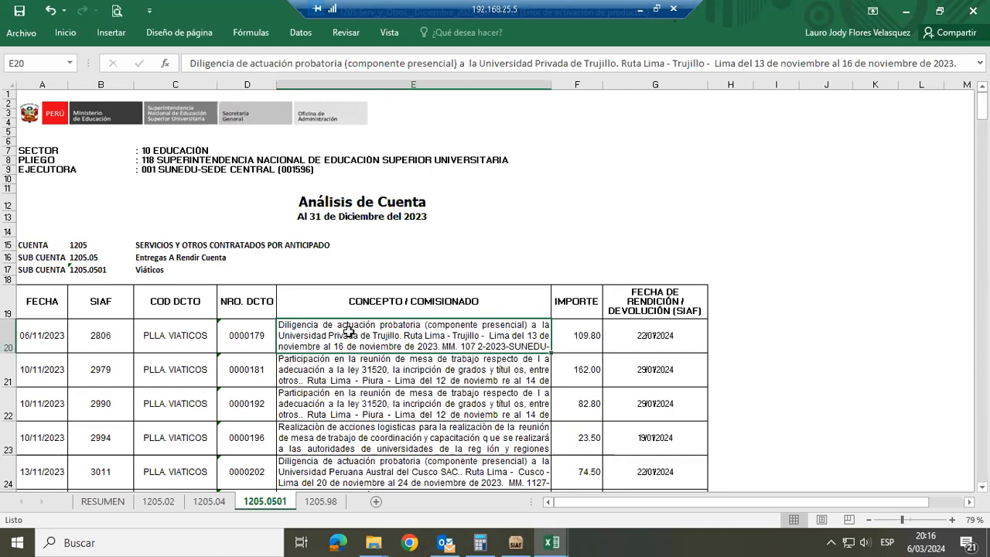
click(566, 327)
click(650, 336)
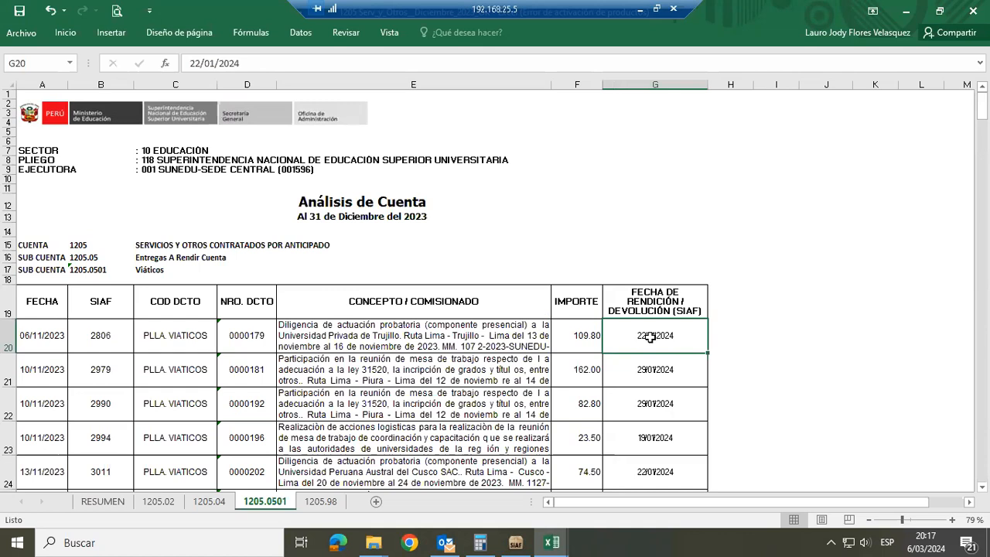
Examine the Total Sub Cta. 1205.0501 amount below the records and glance back at the Detalle 1205 pivot table
key(Left)
key(ctrl+Down)
key(Down)
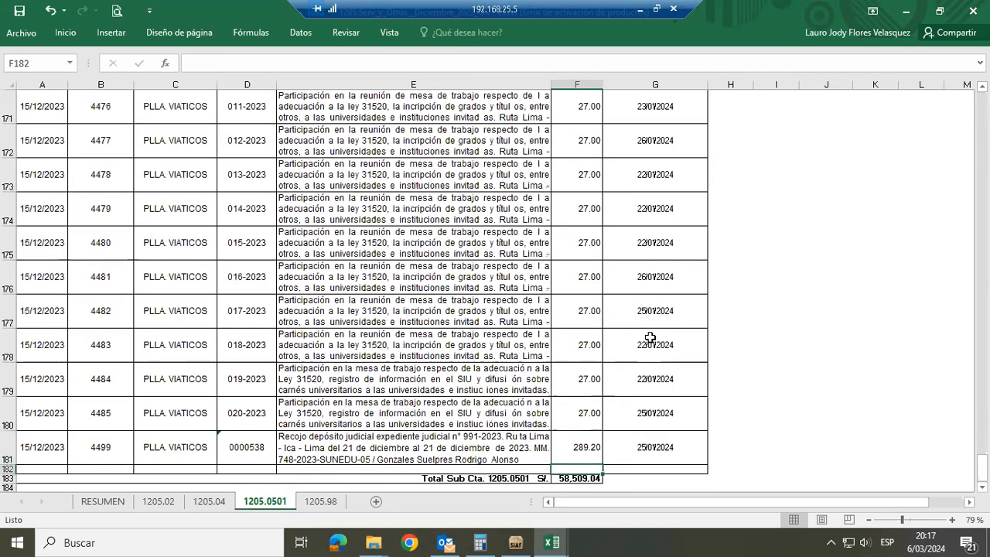
key(Down)
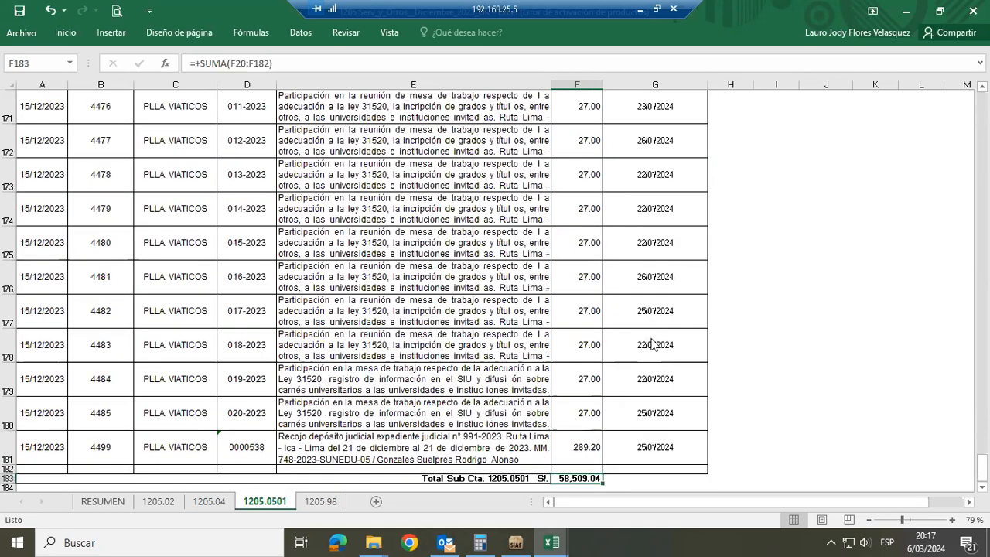
key(alt+Tab)
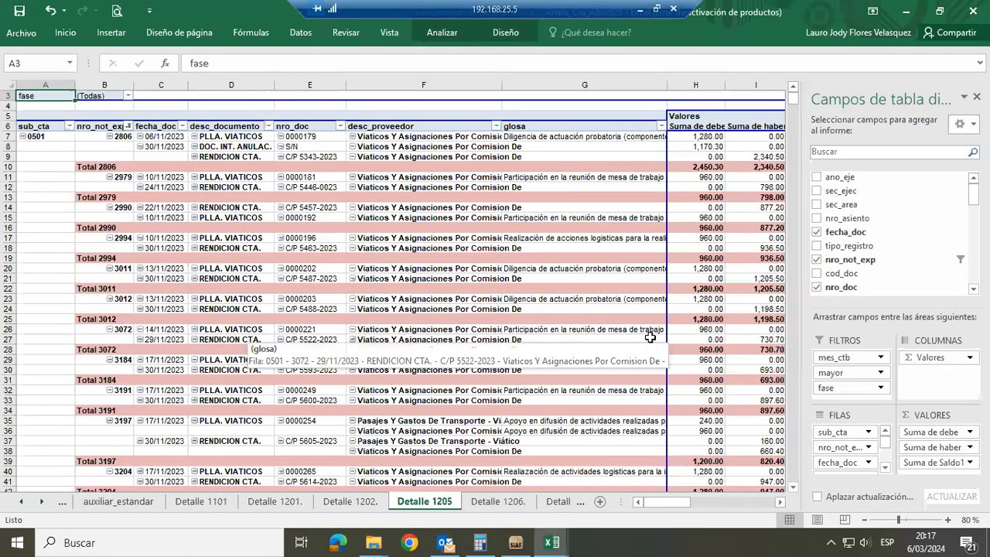
key(alt+Tab)
Return from the total row to the report heading at the start of sheet 1205.0501
key(Down)
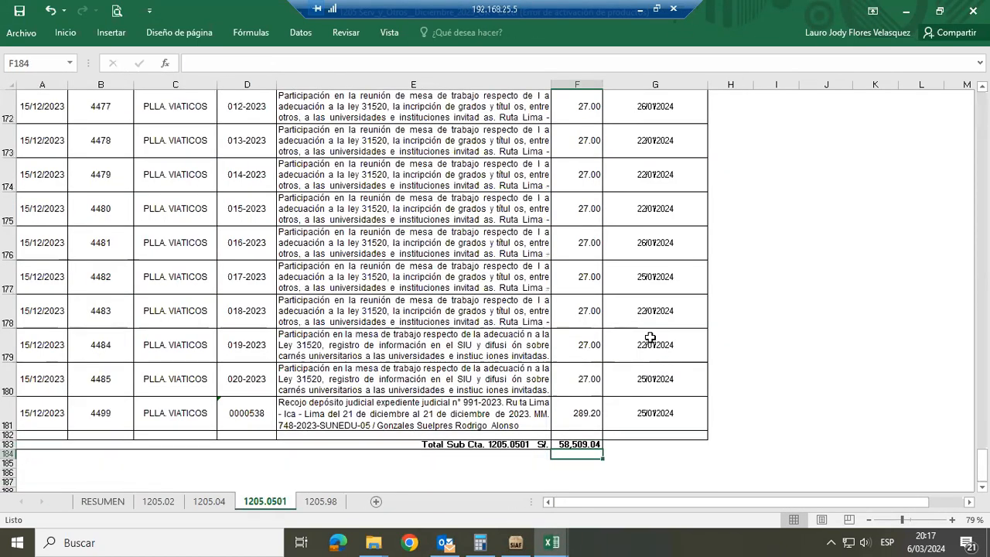
key(Up)
key(Up)
key(Up)
key(ctrl+Up)
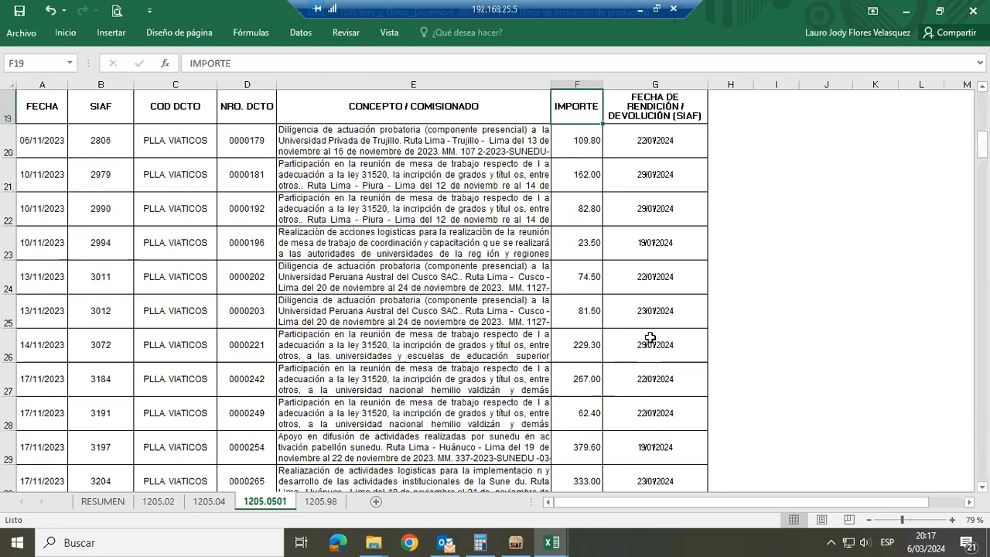
key(ctrl+Up)
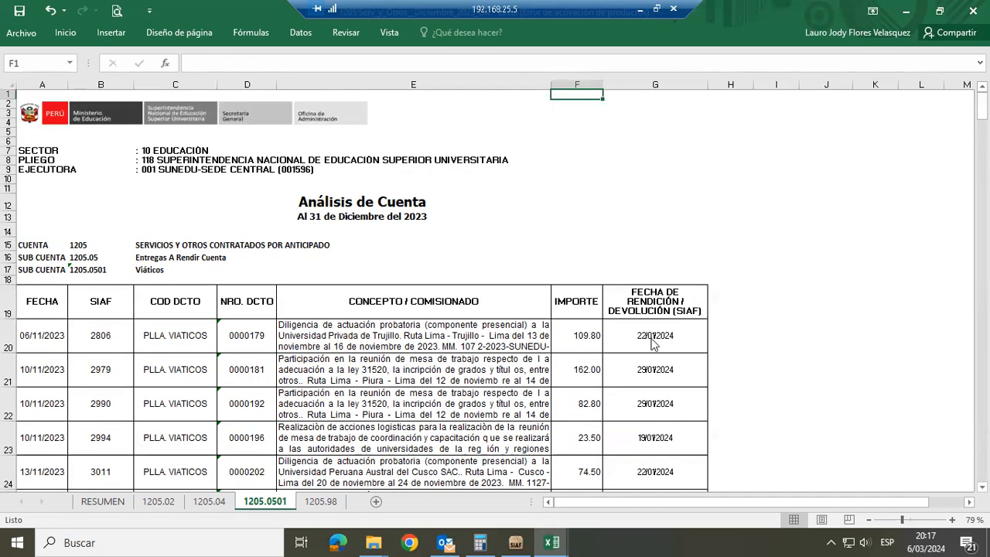
Bring up 1205 Serv_y_Otros__Diciembre_2023_OK again from the recent workbooks of Analis_Cta_Año2023
key(alt+Tab)
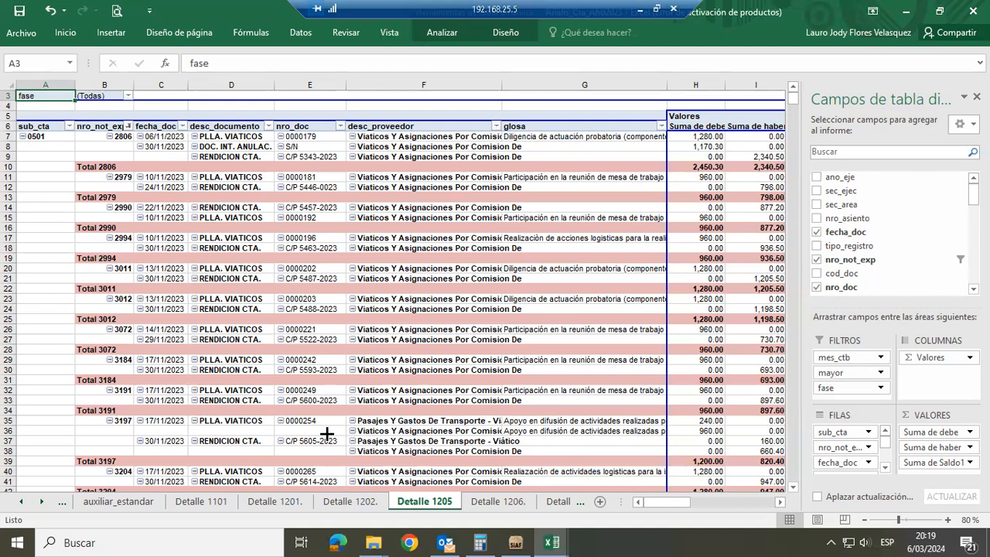
key(alt+Tab)
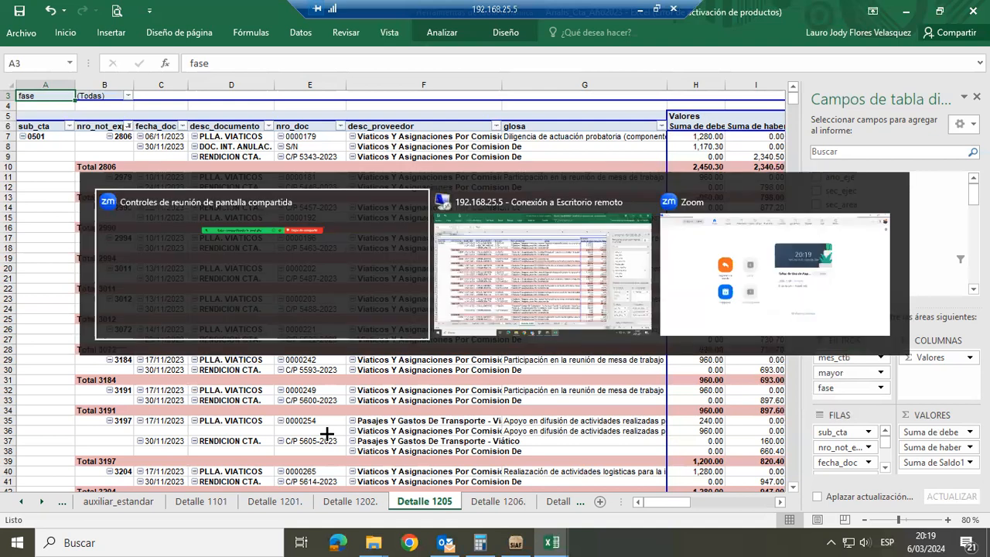
click(33, 32)
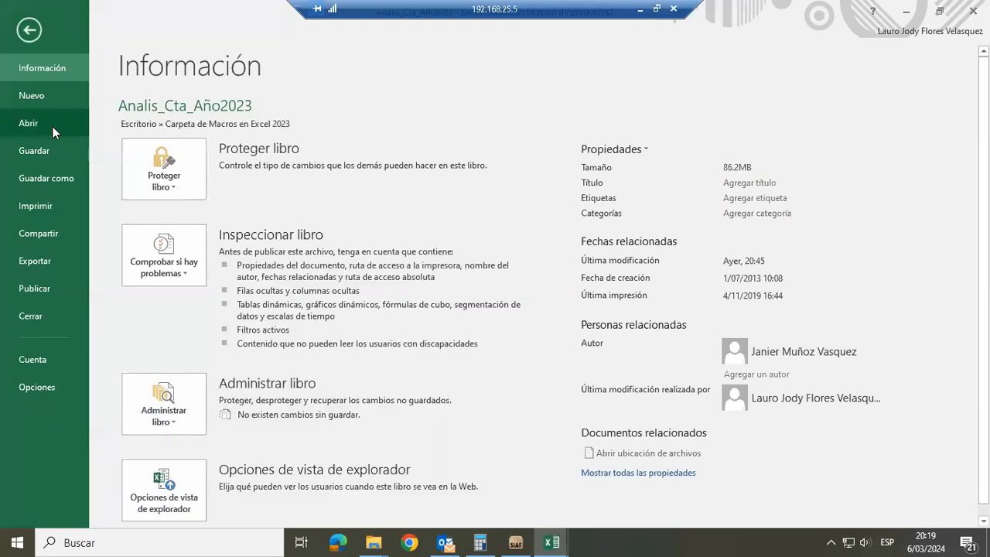
click(52, 126)
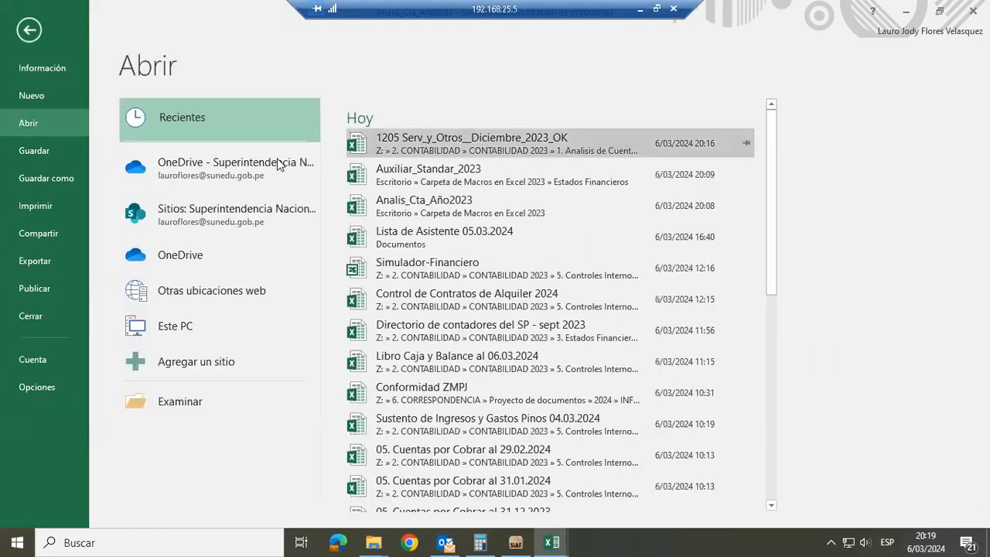
click(482, 138)
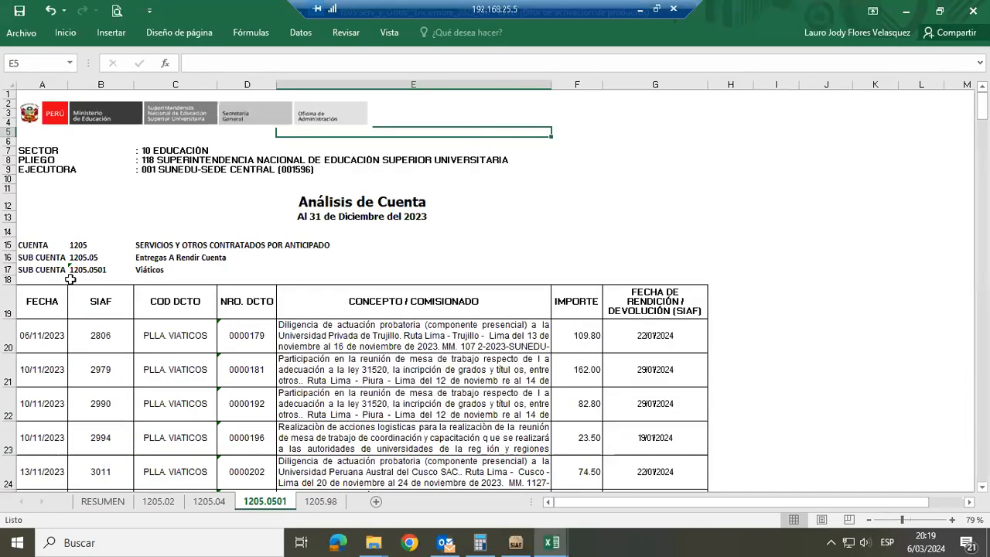
Review the NRO. DCTO, CONCEPTO / COMISIONADO and IMPORTE headers, and close the 1205 workbook
click(248, 301)
click(534, 302)
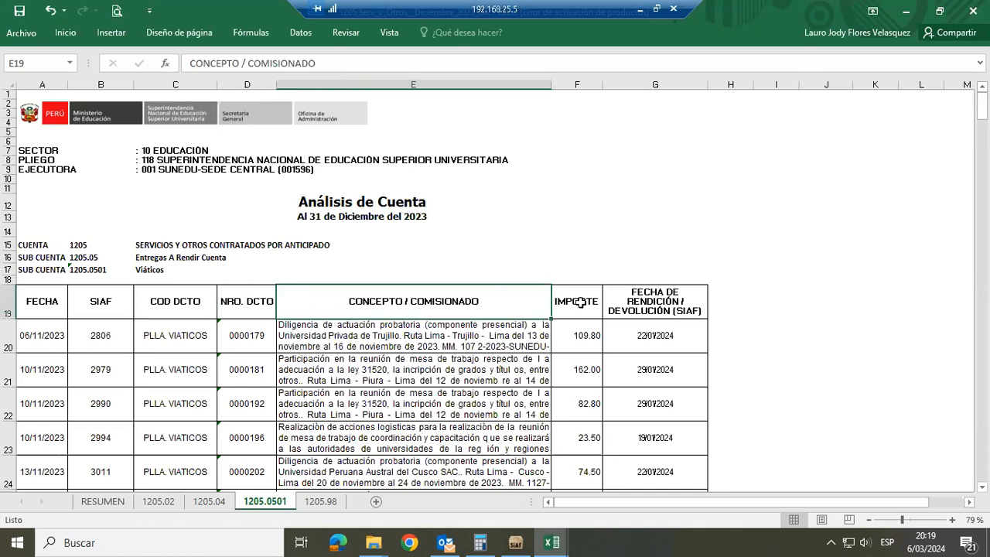
click(581, 302)
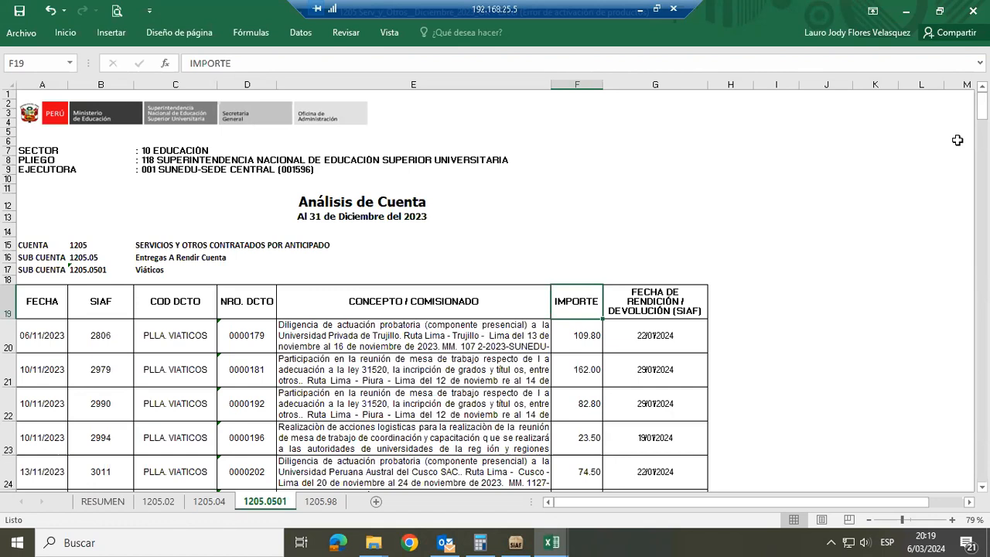
click(973, 11)
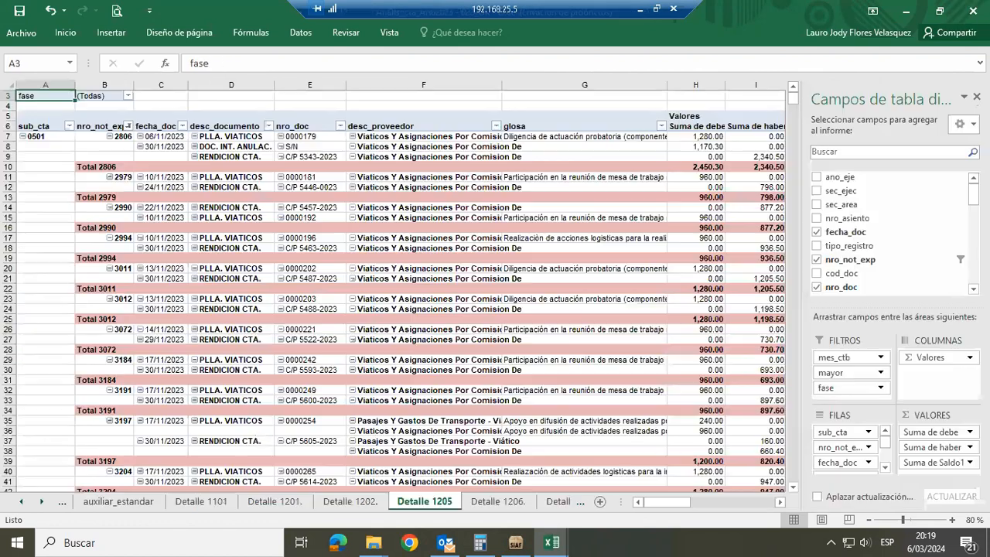
Open the workbook in the Cuenta 15_Patrimonio_Diciembre_2023 folder from the file explorer, updating its external links
key(alt+Tab)
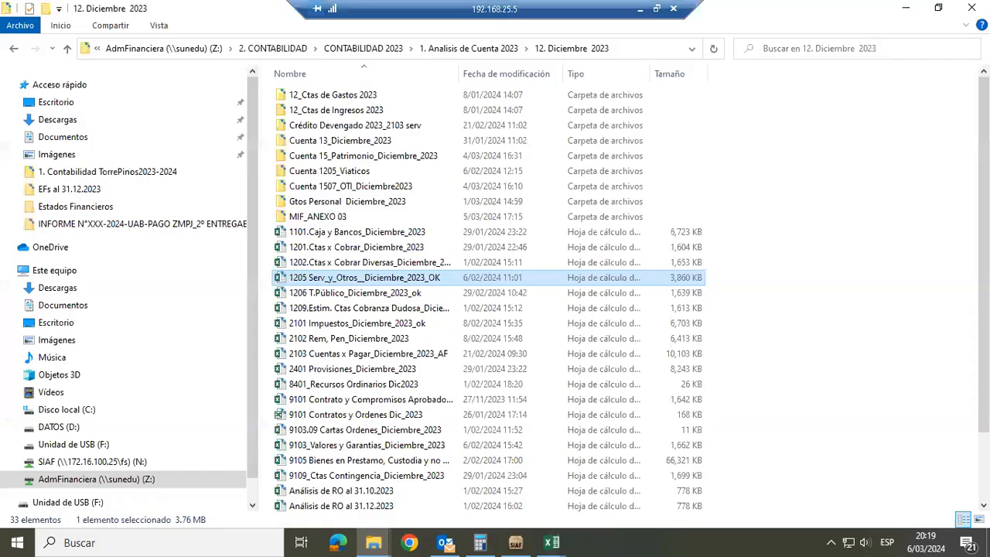
double_click(378, 156)
double_click(354, 157)
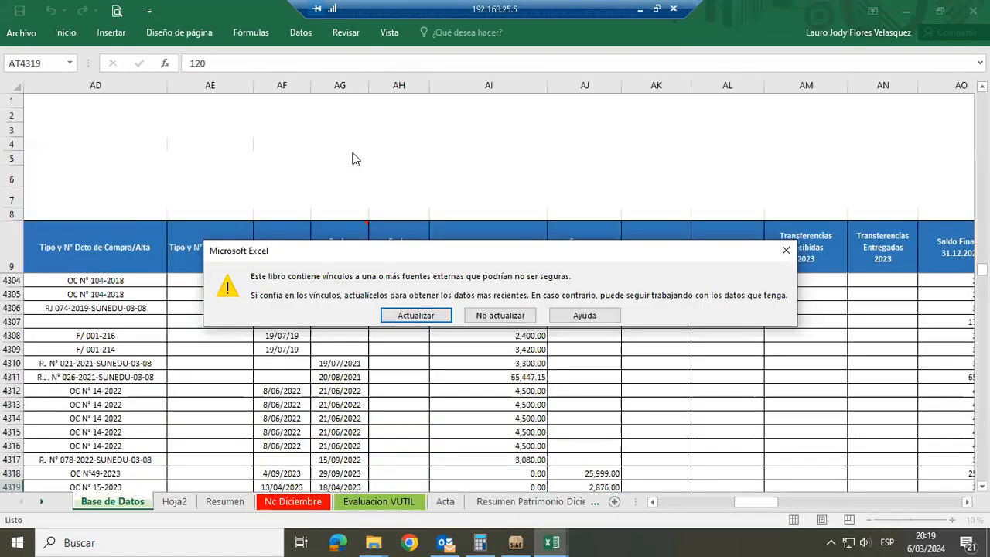
key(Return)
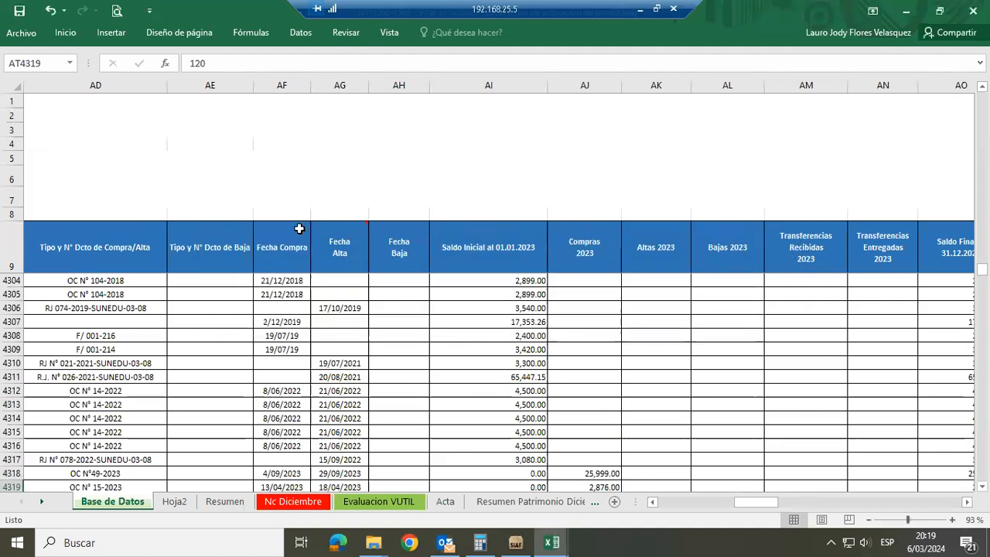
Go to the start of the Base de Datos sheet and review its headers from CÓDIGO PATRIMONIO to Observaciones
click(274, 252)
key(ctrl+Home)
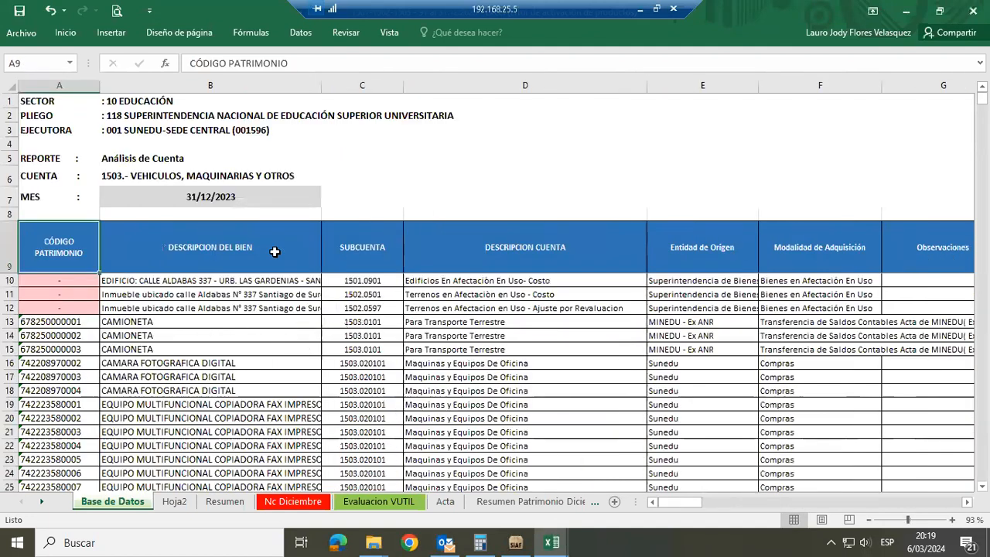
click(275, 252)
key(Right)
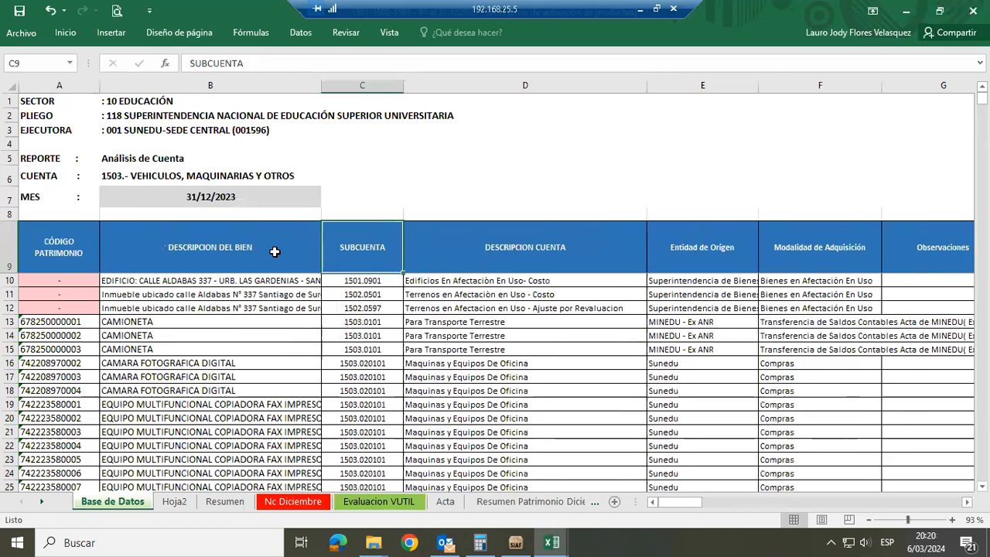
key(Right)
key(Right)
key(Right)
key(Right)
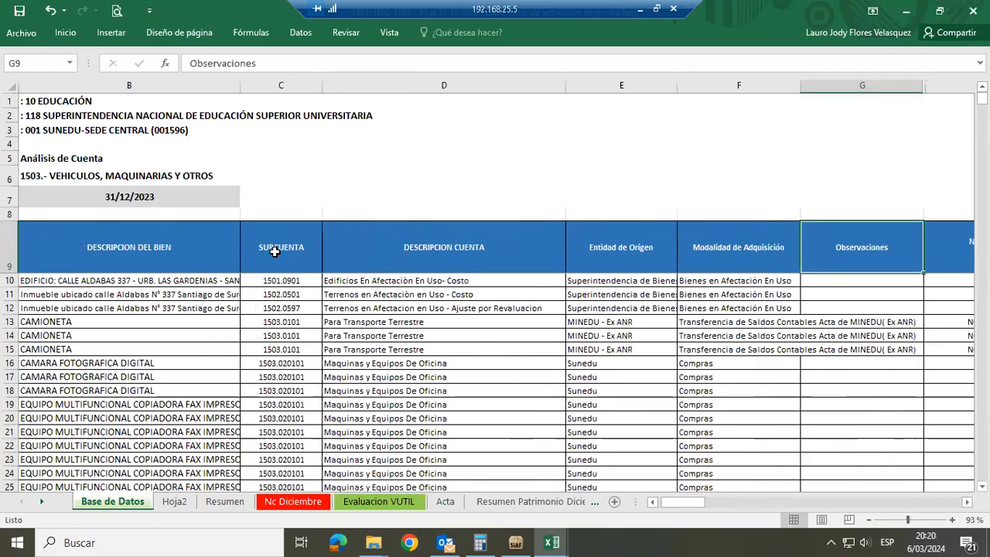
key(Left)
key(Left)
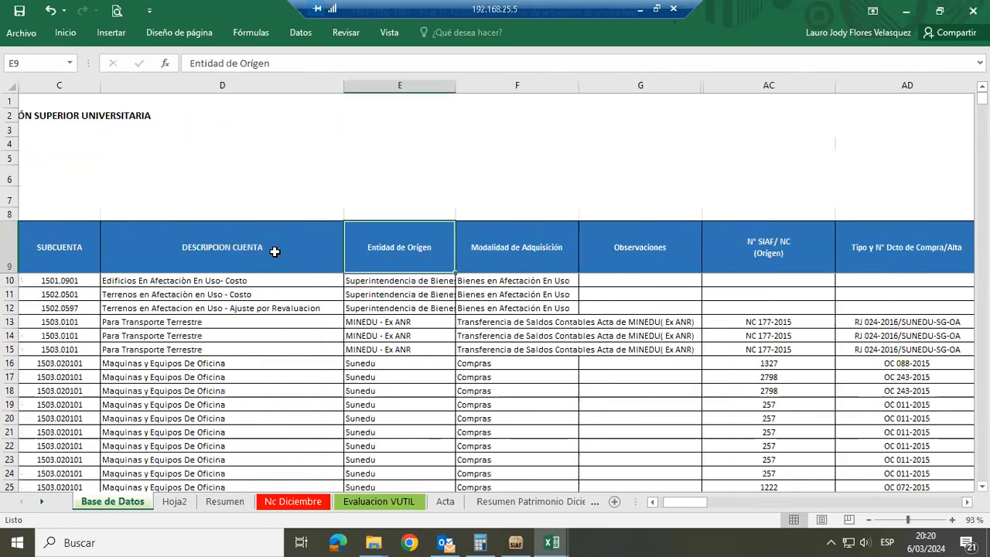
Review the Base de Datos headers from Modalidad de Adquisición to Fecha Baja
key(Right)
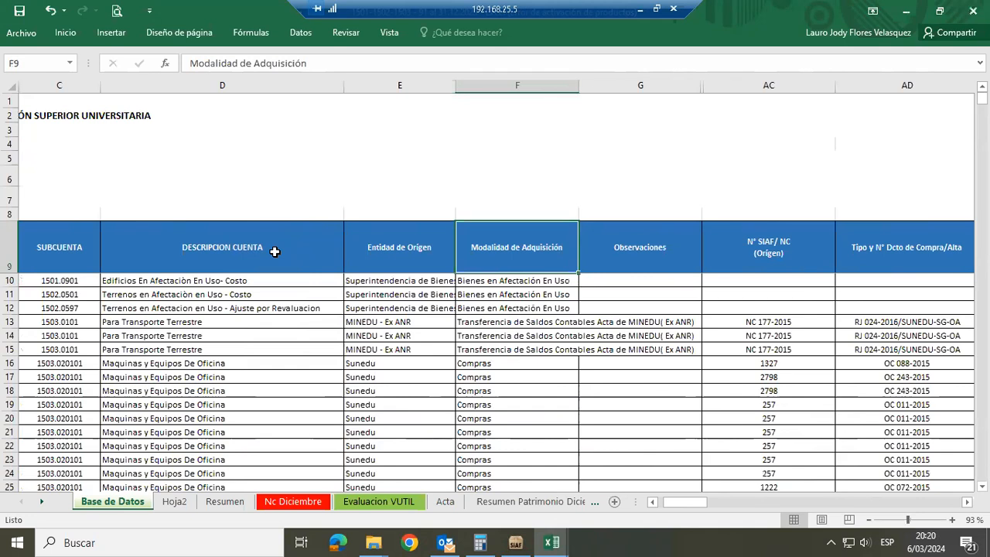
key(Right)
key(Right)
key(Right)
key(Left)
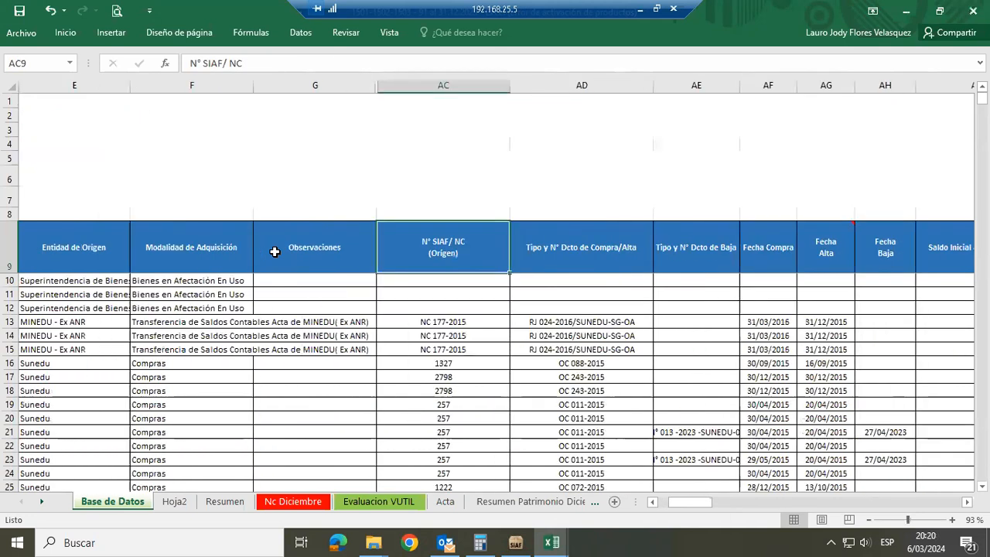
key(Right)
key(Right)
key(Left)
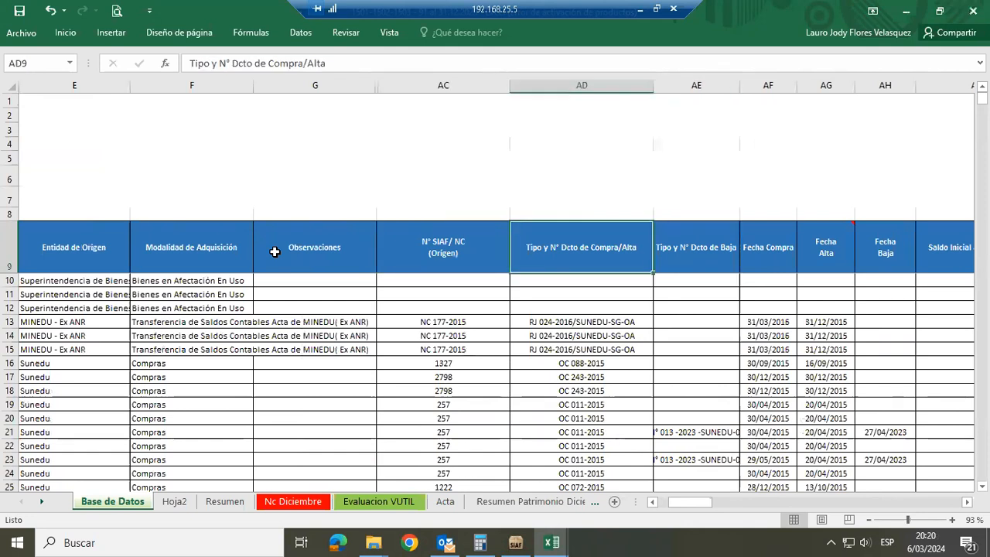
key(Right)
key(Right)
key(Right)
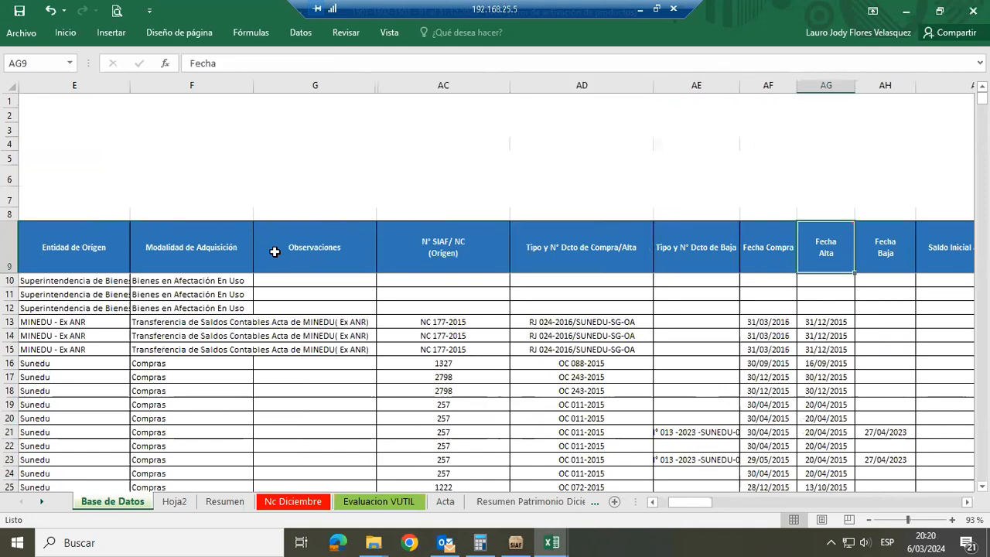
key(Right)
key(Right)
key(Left)
key(Left)
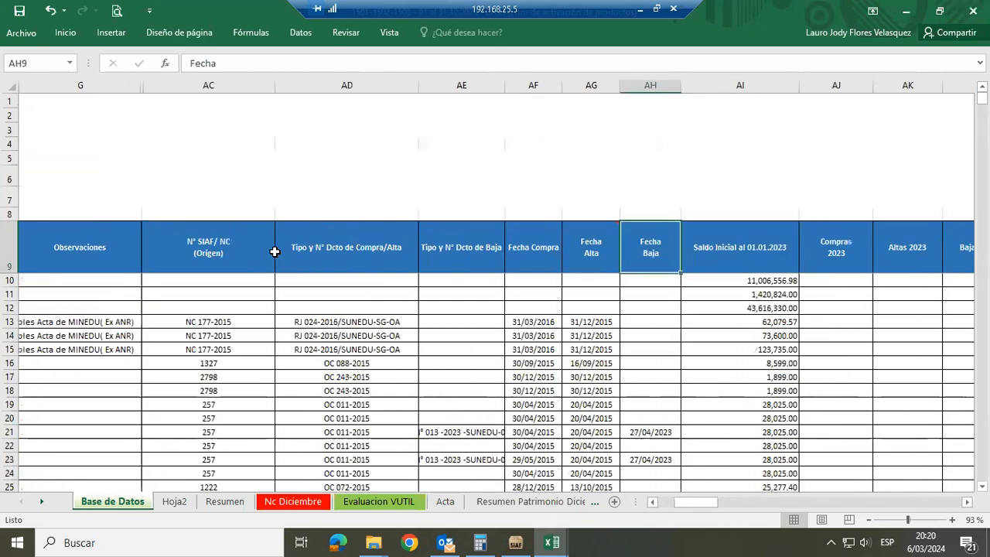
Review the 2023 balance and movement headers from Saldo Inicial al 01.01.2023 to Modificación Vida útil Mayo 2022
key(Right)
key(Right)
key(Right)
key(Left)
key(Right)
key(Right)
key(Right)
key(Right)
key(Right)
key(Right)
key(Right)
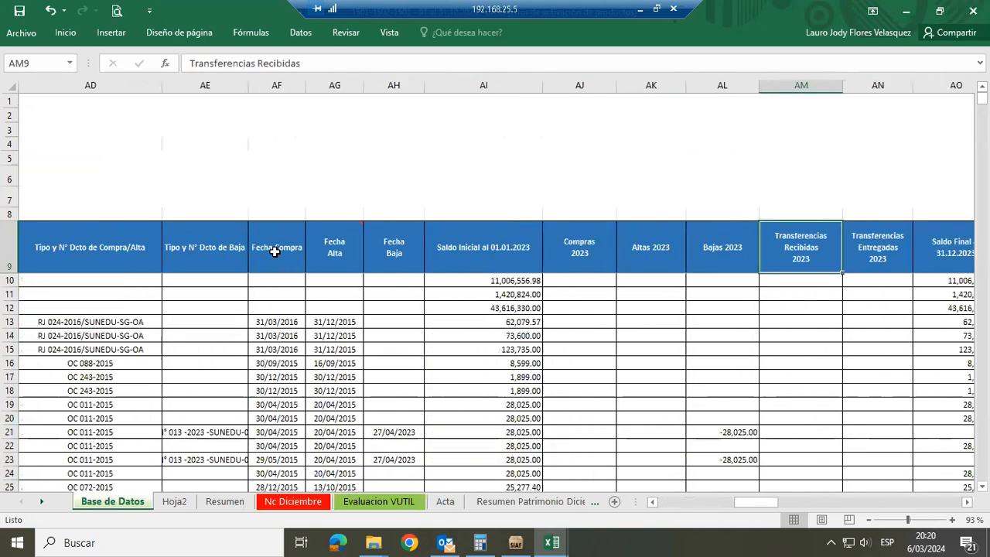
Examine the headers from Depreciación acumulada al 31.12.2022 through %, Meses V.U. and Deprec_Ene to Deprec_Feb
key(Right)
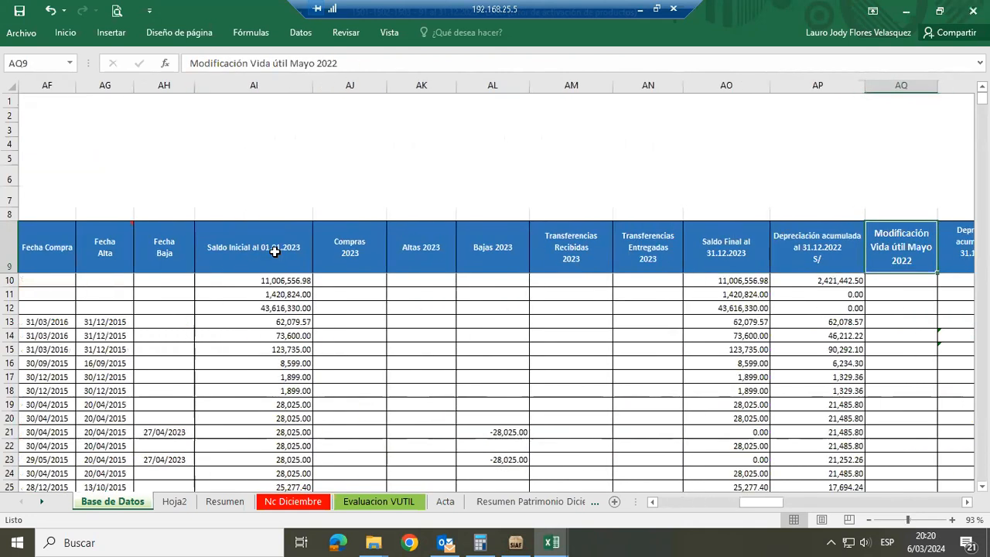
key(Left)
key(Right)
key(Right)
key(Right)
key(Right)
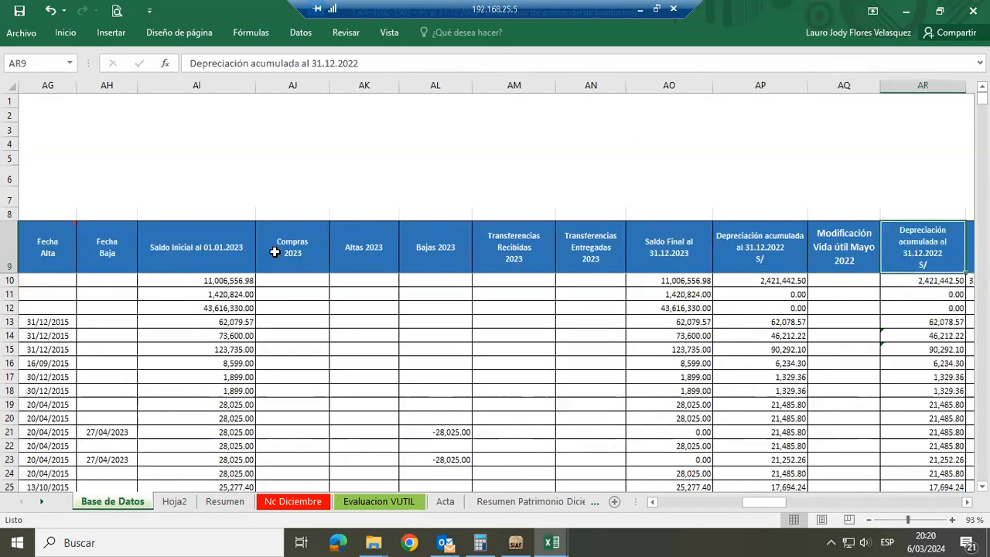
key(Left)
key(Left)
key(Left)
key(Right)
key(Right)
key(Right)
key(Right)
key(Right)
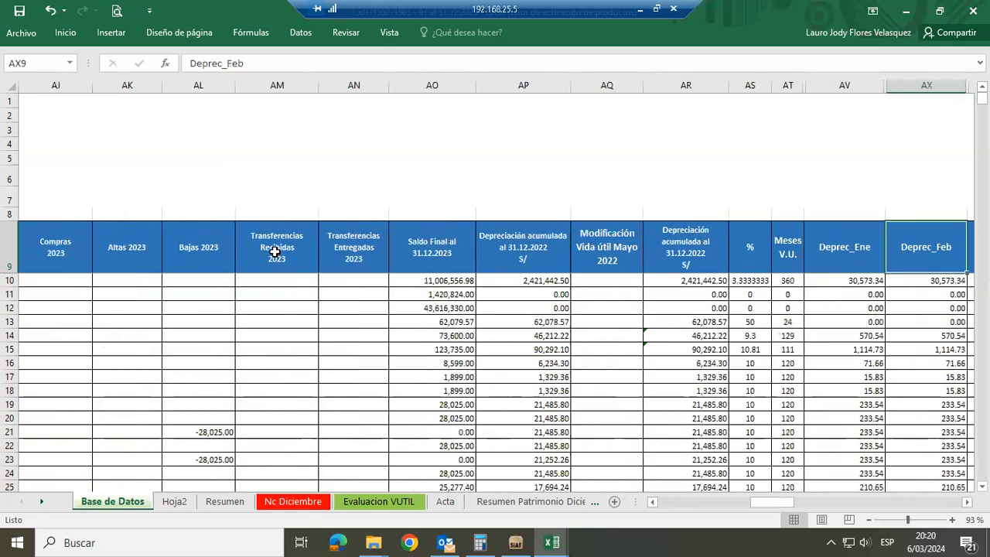
Go through the monthly depreciation headers from Deprec_Mar to Deprec_Dic and on to the end of the header row
key(Right)
key(Right)
key(Right)
key(Right)
key(Right)
key(Right)
key(Right)
key(Right)
key(Right)
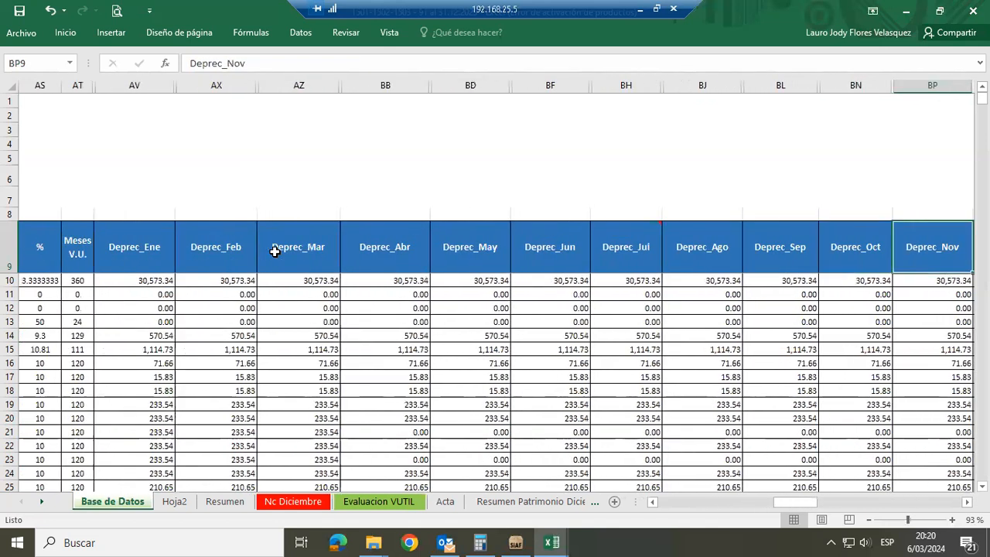
key(Right)
key(Right)
key(Right)
key(Right)
key(Right)
key(Right)
key(Right)
key(Right)
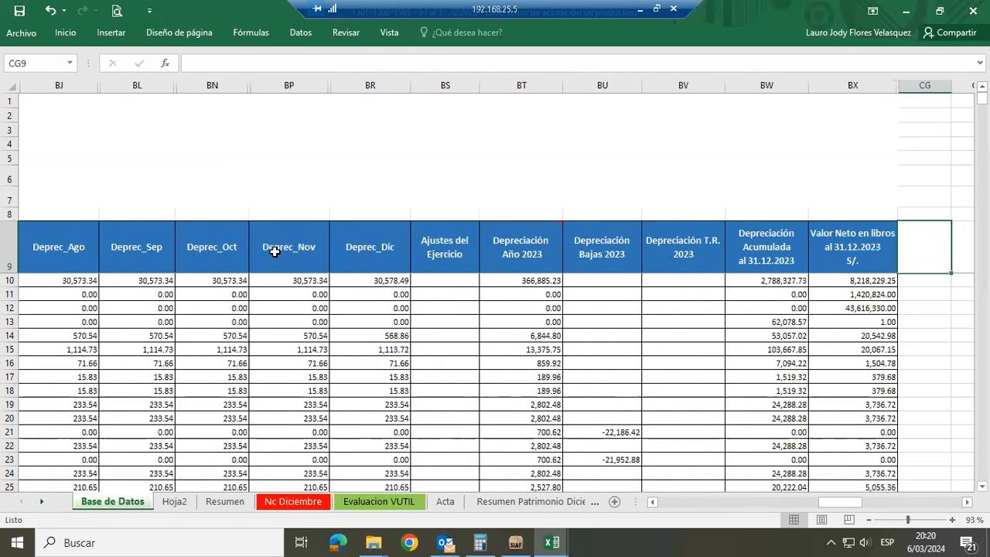
Review the Depreciación Acumulada and Valor Neto en libros al 31.12.2023 headers, and close the workbook without saving
key(Left)
key(Left)
key(Left)
key(Right)
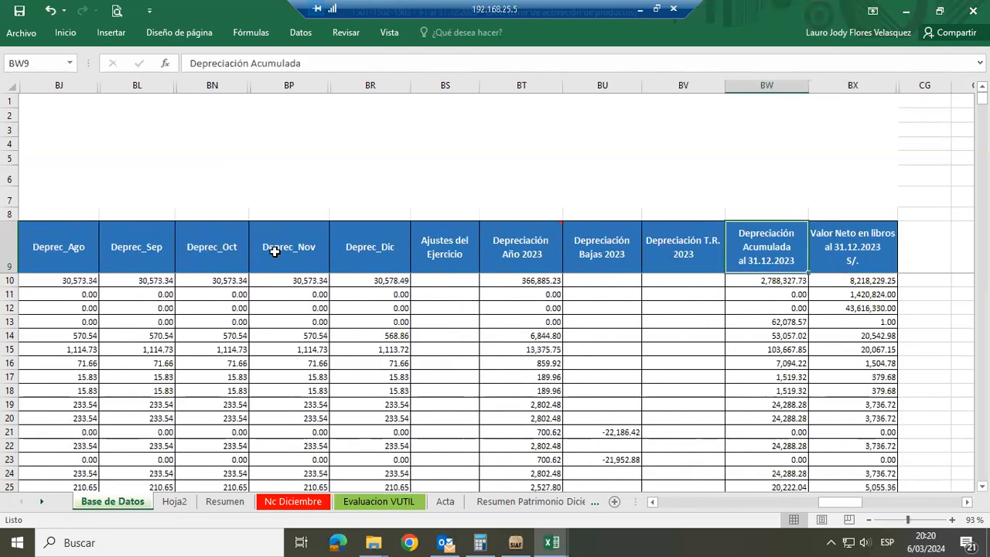
key(Left)
key(Left)
key(Right)
key(Right)
key(Right)
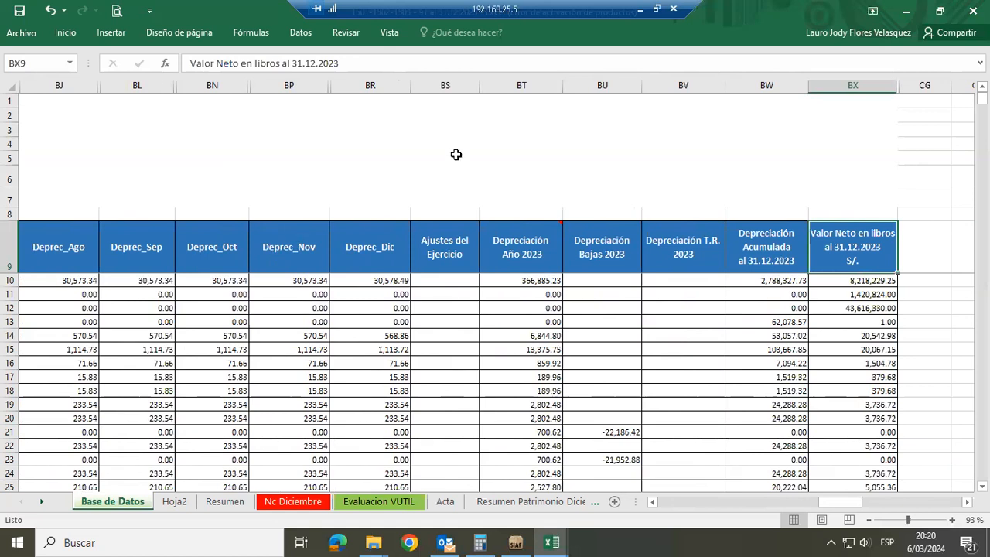
click(972, 11)
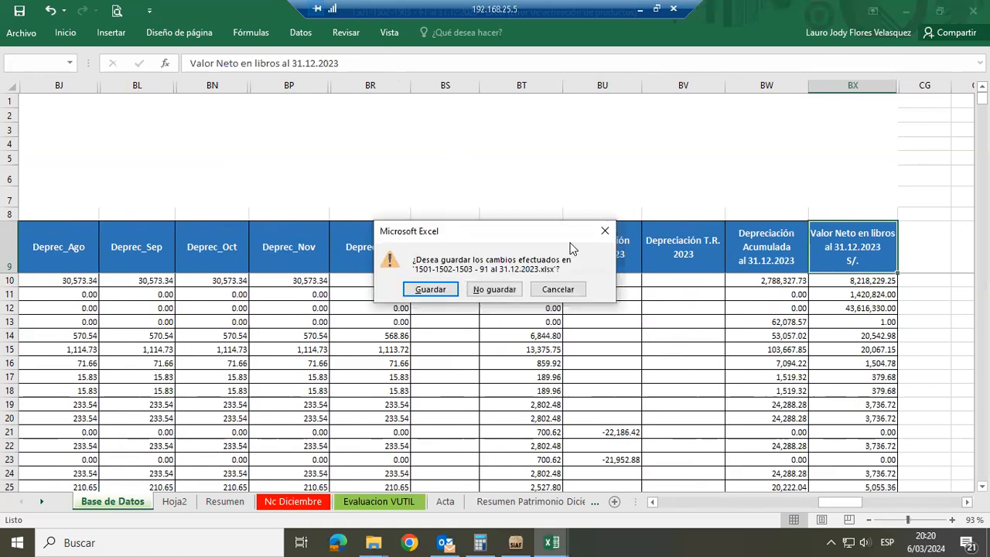
click(485, 289)
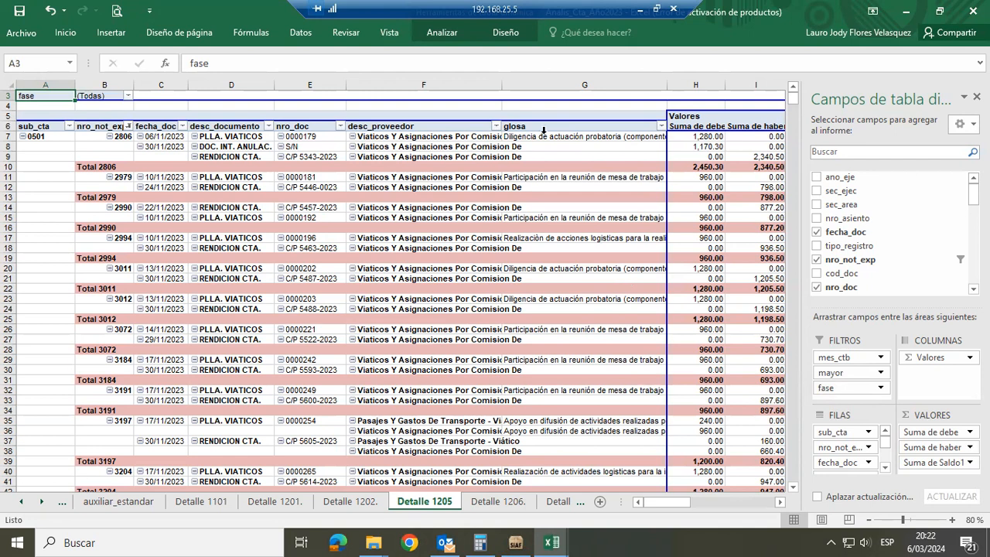
Create a new blank workbook from the Analis_Cta_Año2023 workbook
click(29, 35)
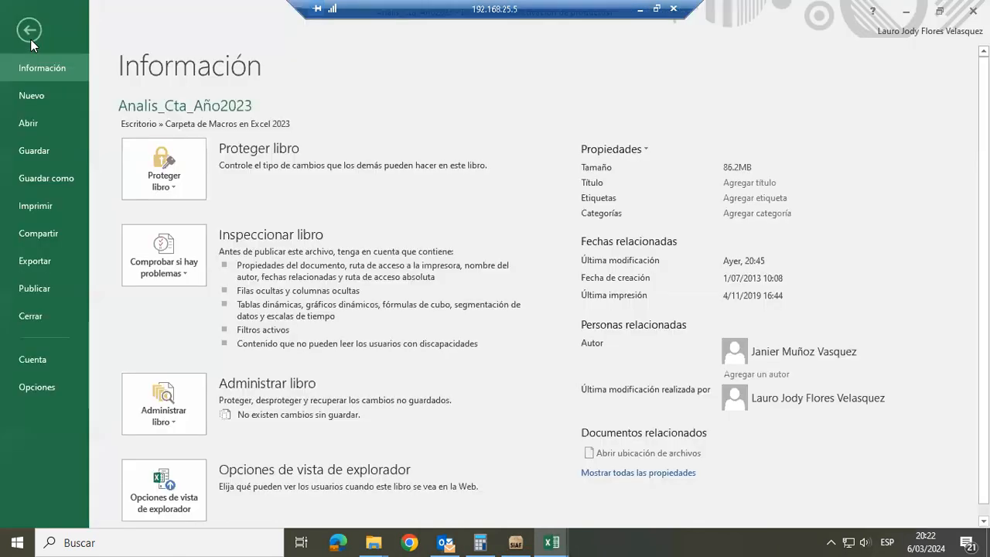
click(31, 95)
click(178, 246)
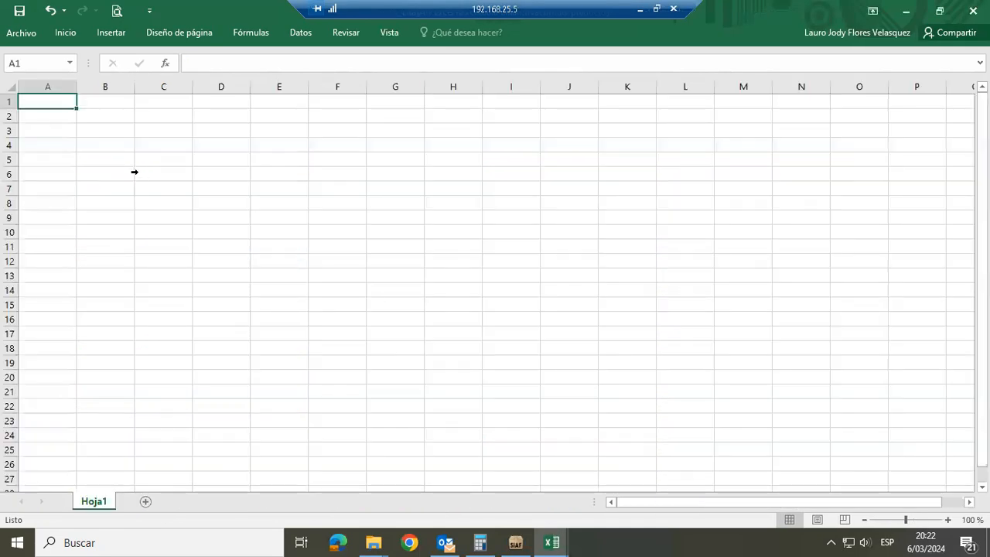
Copy the Detalle 1205 pivot table in Analis_Cta_Año2023 from the sub_cta header row to the sub-account 0501 total row, all columns included
key(alt+Tab)
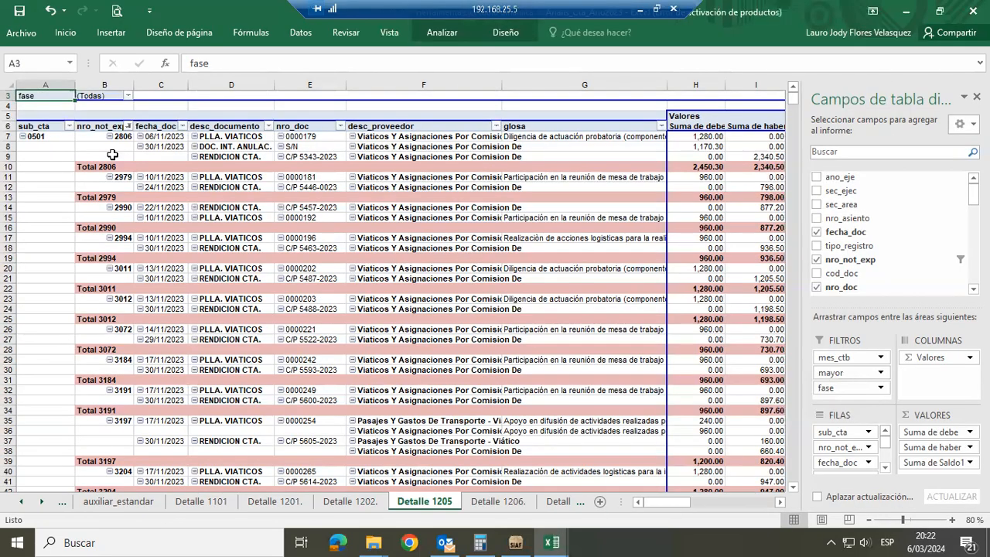
click(60, 128)
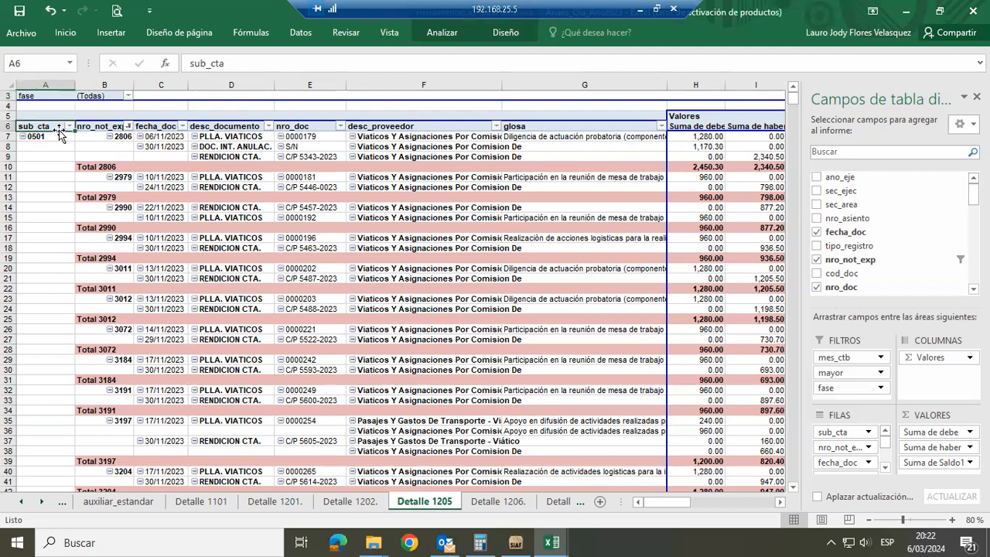
drag(59, 133, 60, 128)
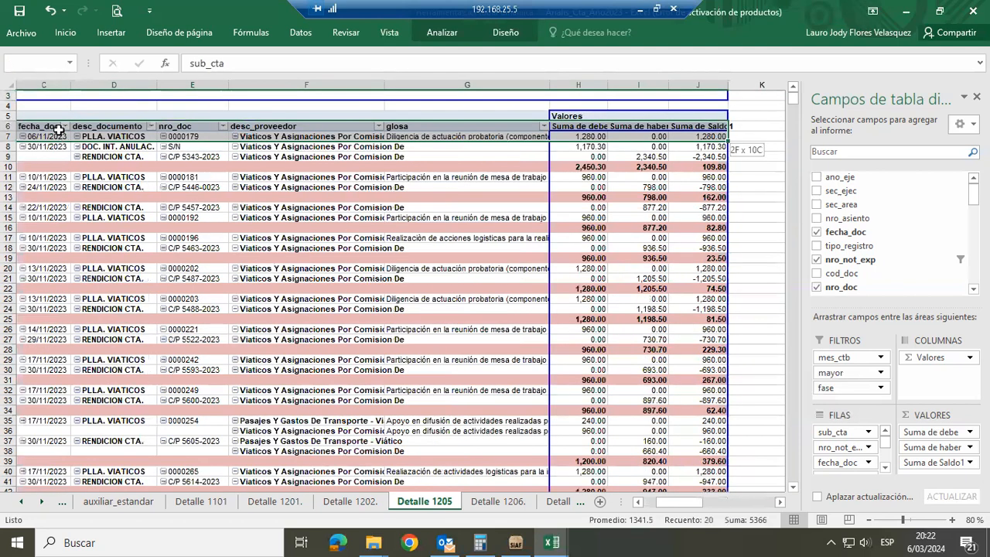
key(ctrl+shift+Down)
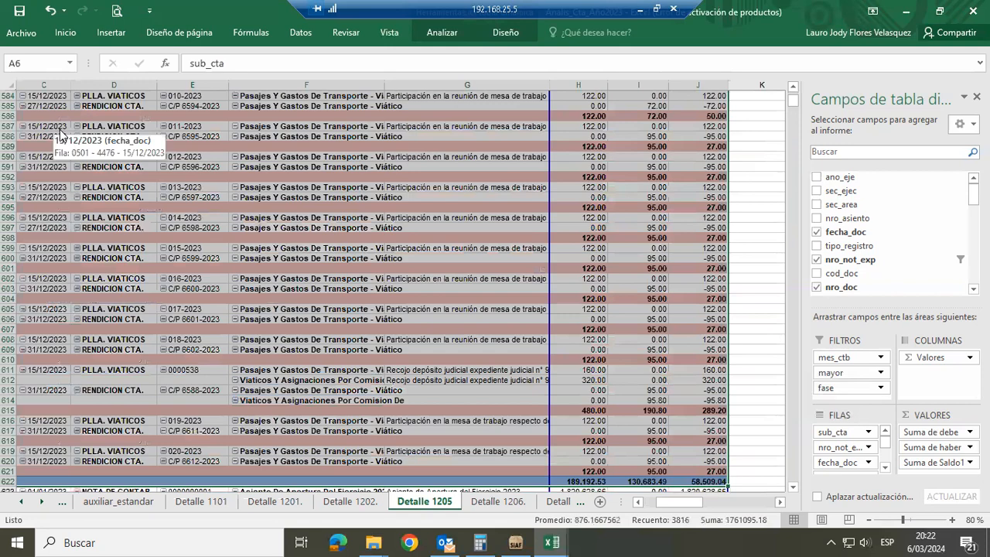
key(ctrl+c)
Paste the copied 1205 detail into the new workbook's Hoja1 starting at cell B4, and look over its first rows
key(alt+Tab)
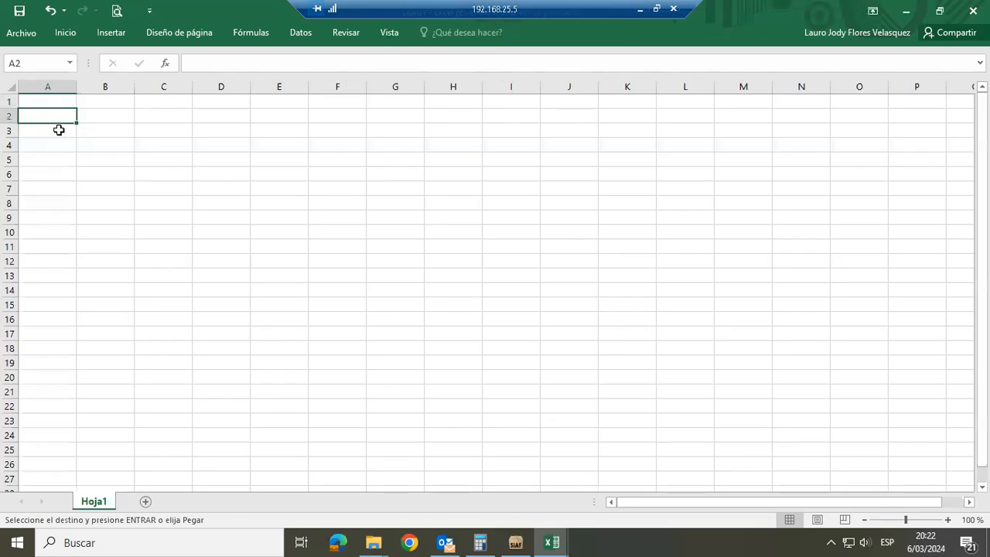
key(Right)
key(Down)
key(Down)
key(Return)
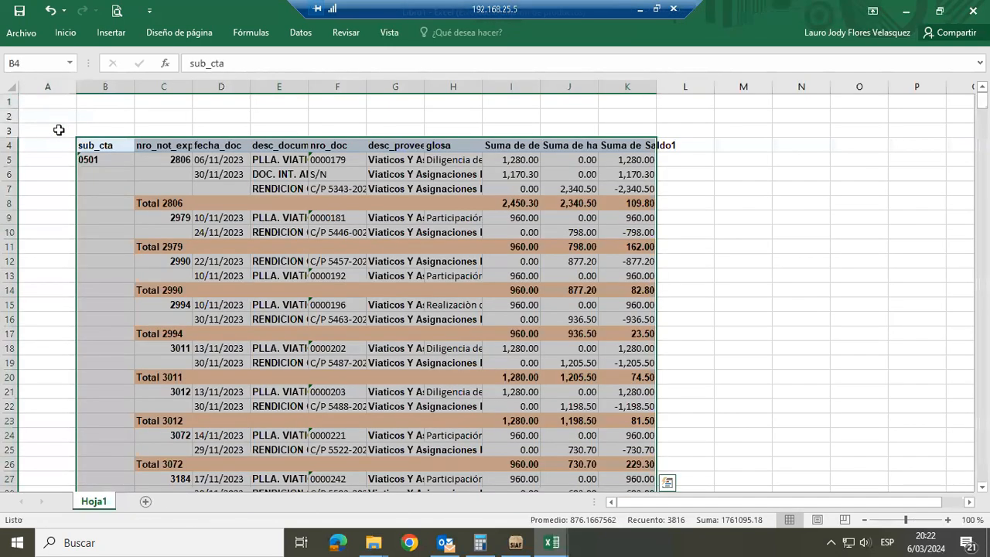
key(Down)
key(Down)
key(Down)
key(Up)
key(Up)
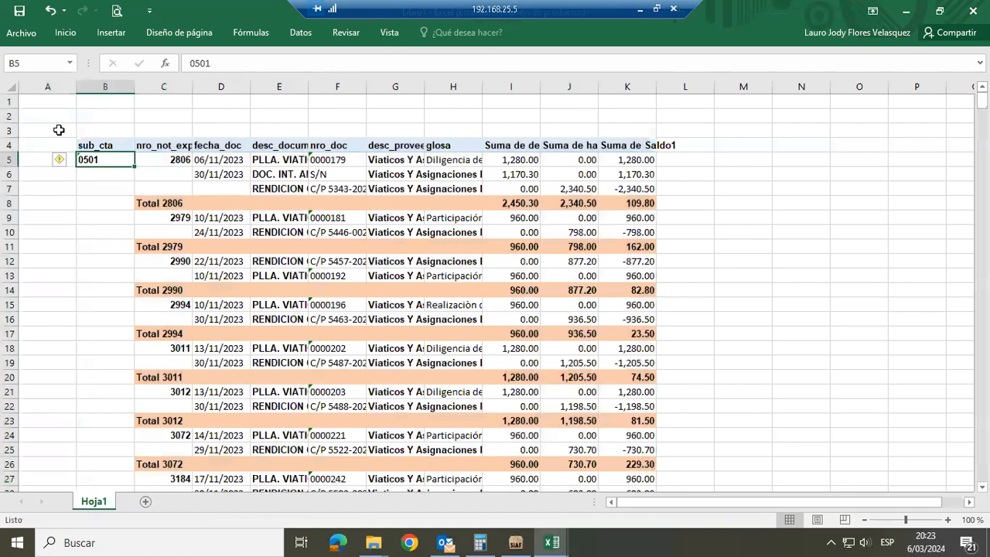
key(Right)
key(Down)
key(Down)
Go up to the 12. Diciembre 2023 folder and bring up sheet 1205.0501 of the 1205 Serv_y_Otros__Diciembre_2023_OK workbook
key(alt+Tab)
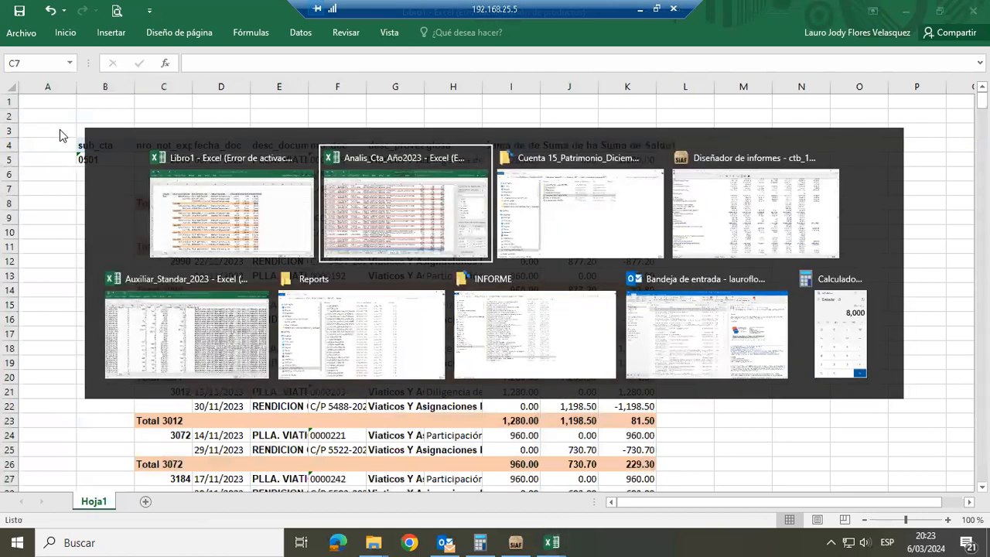
key(alt+Tab)
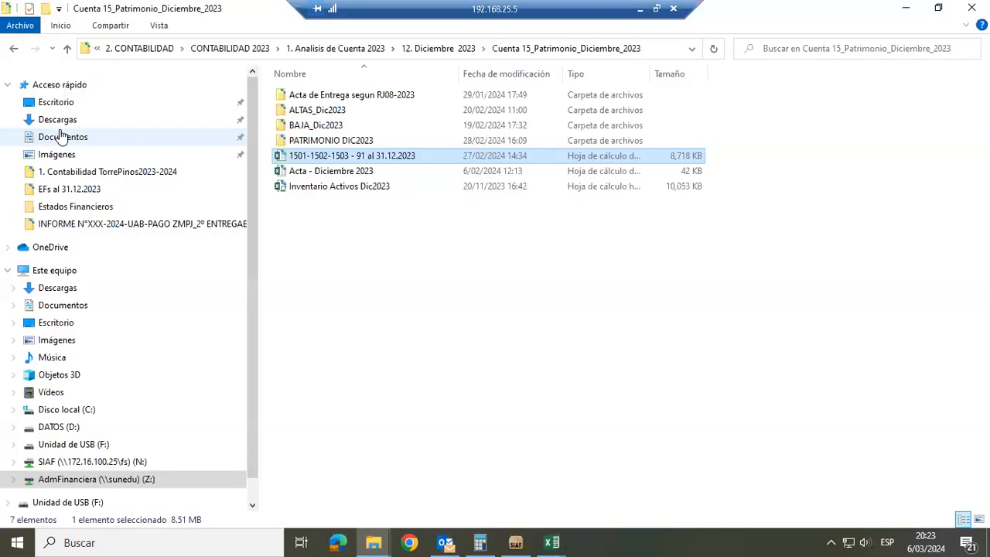
key(alt+Up)
key(Down)
key(Down)
key(Down)
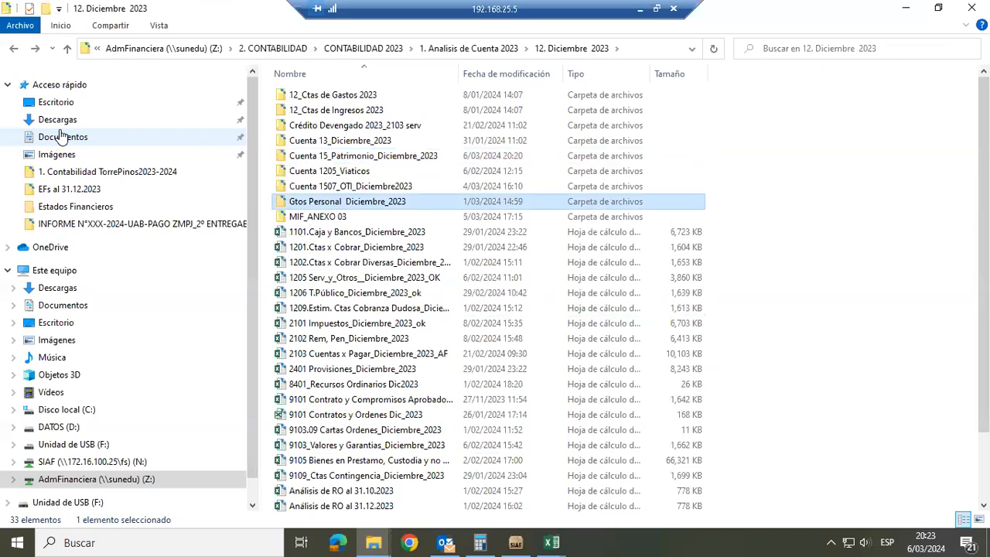
key(Down)
key(Down)
key(Down)
key(Down)
key(Down)
key(alt+Tab)
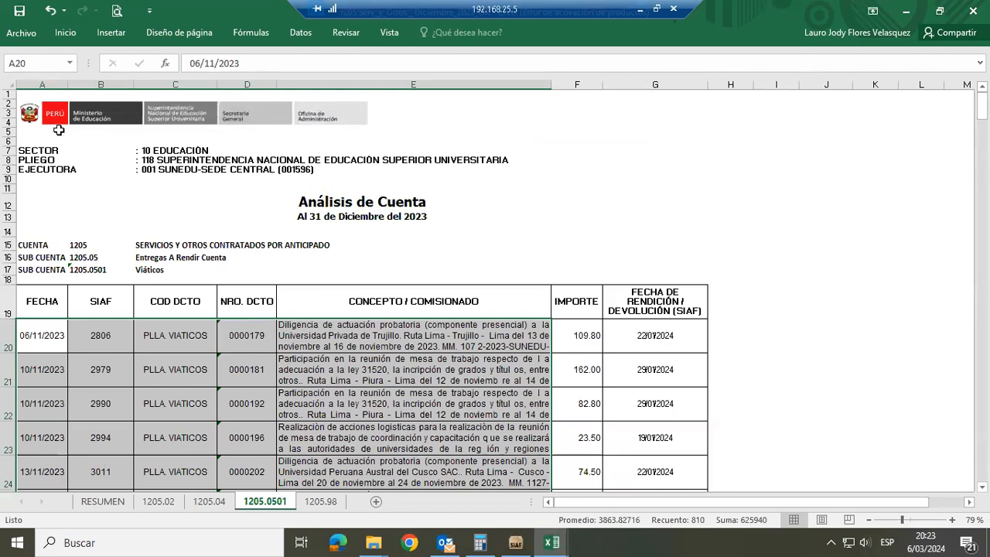
Compare the pasted Total 2806 row with the auxiliar_estandar and Detalle 1205 sheets of Analis_Cta_Año2023
key(alt+Tab)
key(Down)
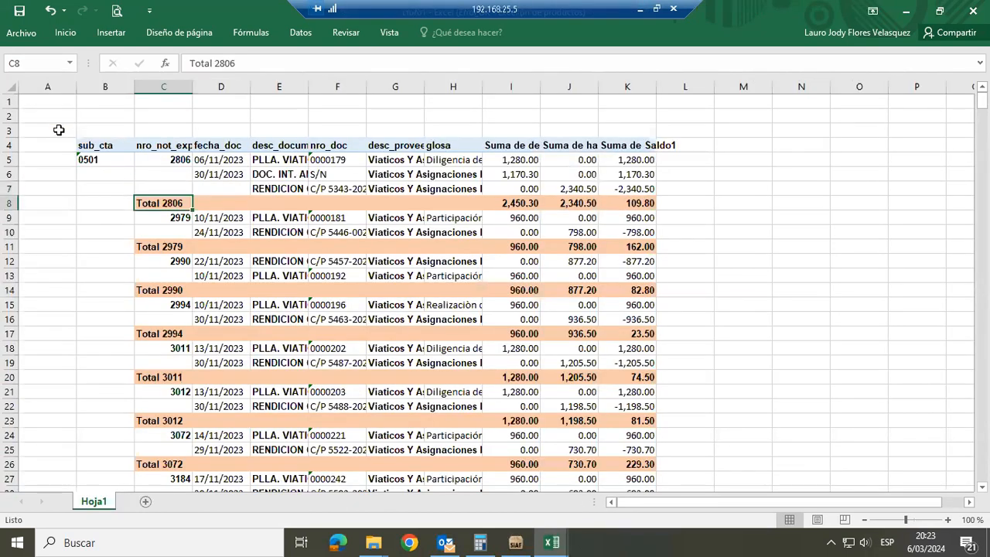
key(alt+Tab)
key(alt+Tab)
key(alt+Tab)
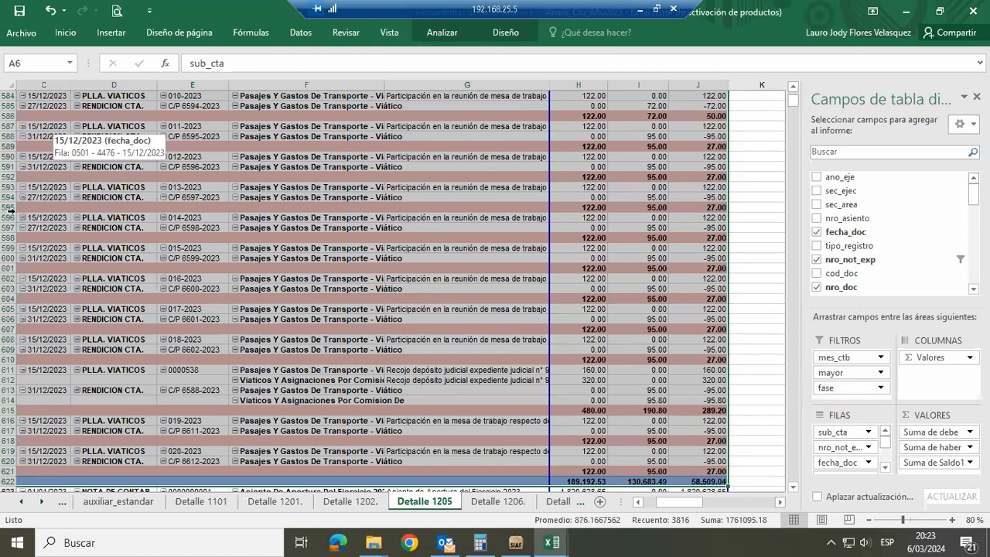
click(96, 503)
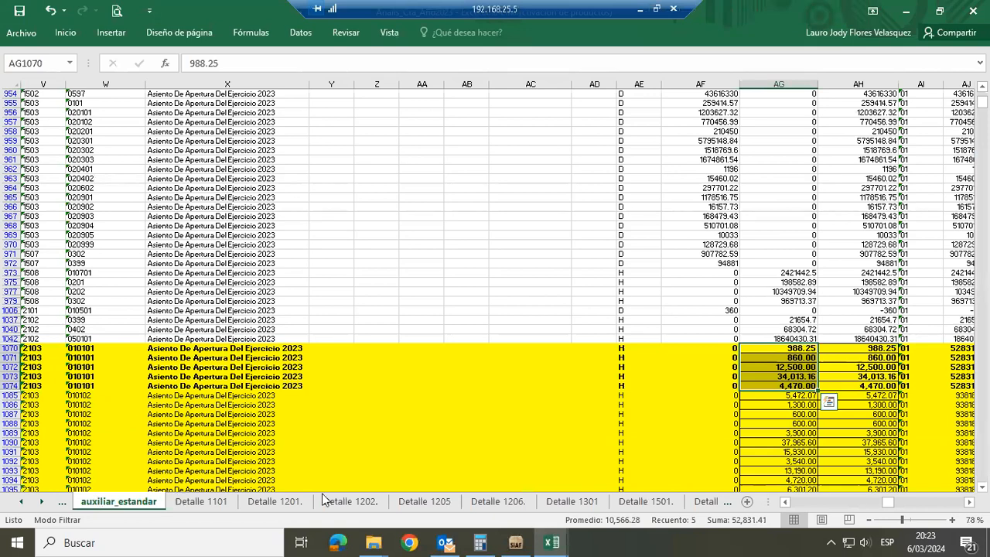
click(425, 502)
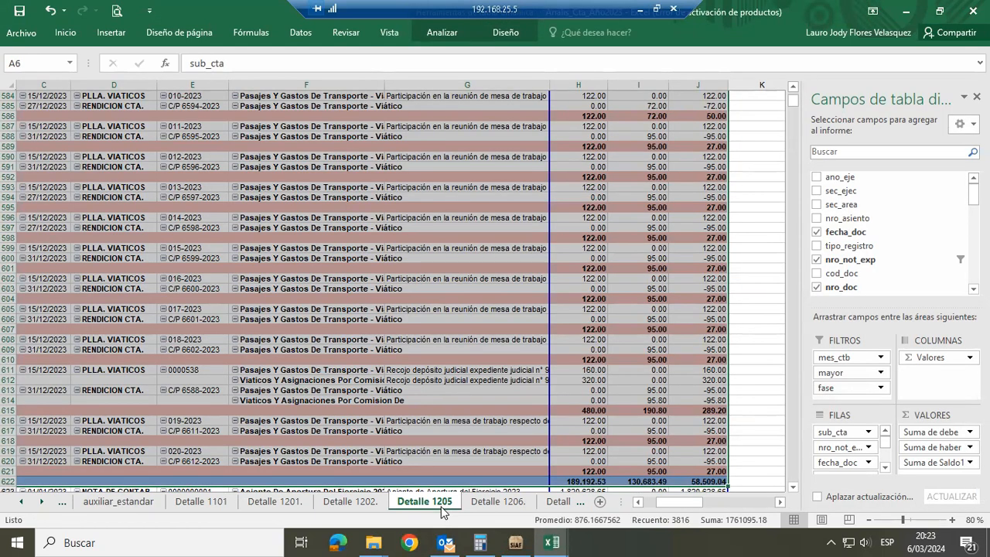
Return to the new workbook and examine the nro_not_exp column and its Total 2806 cell
key(alt+Tab)
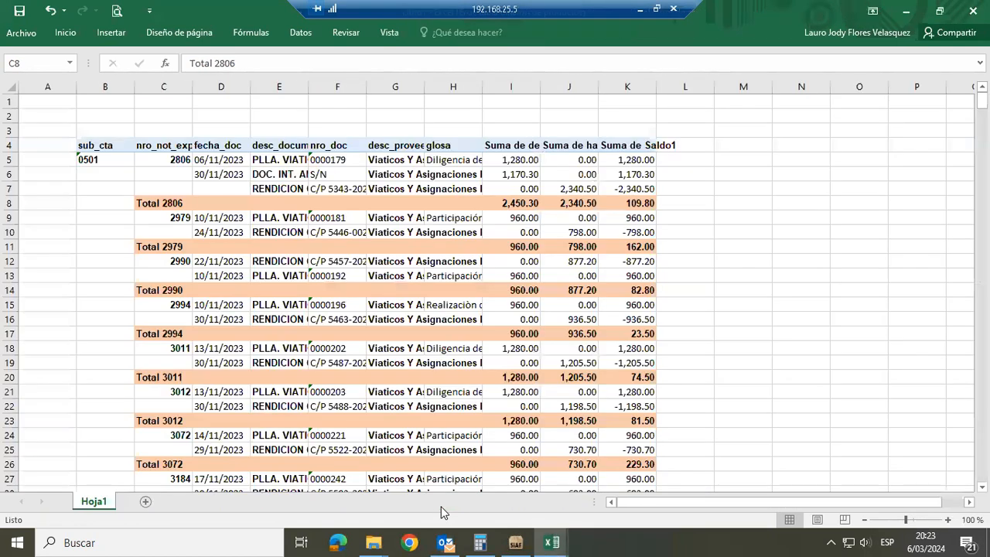
click(174, 84)
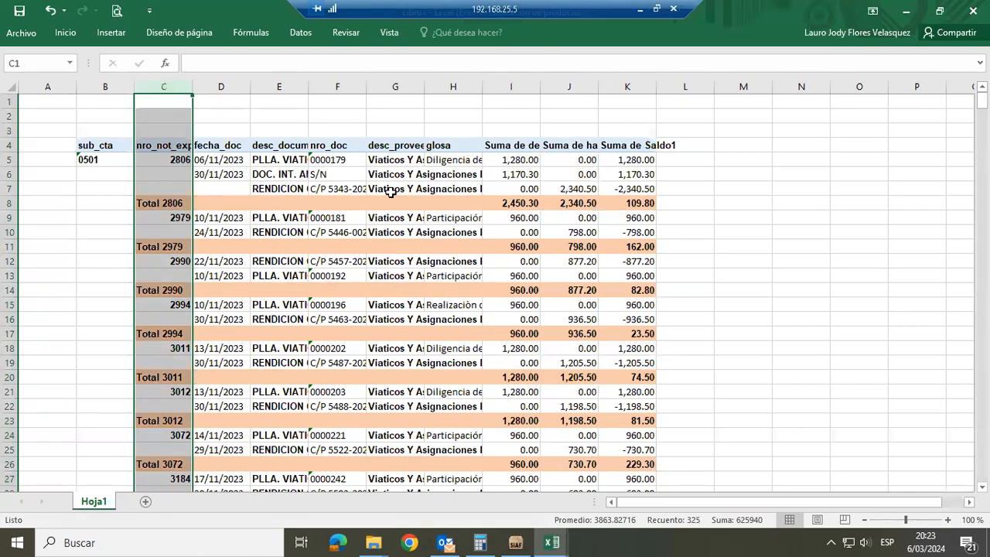
click(175, 203)
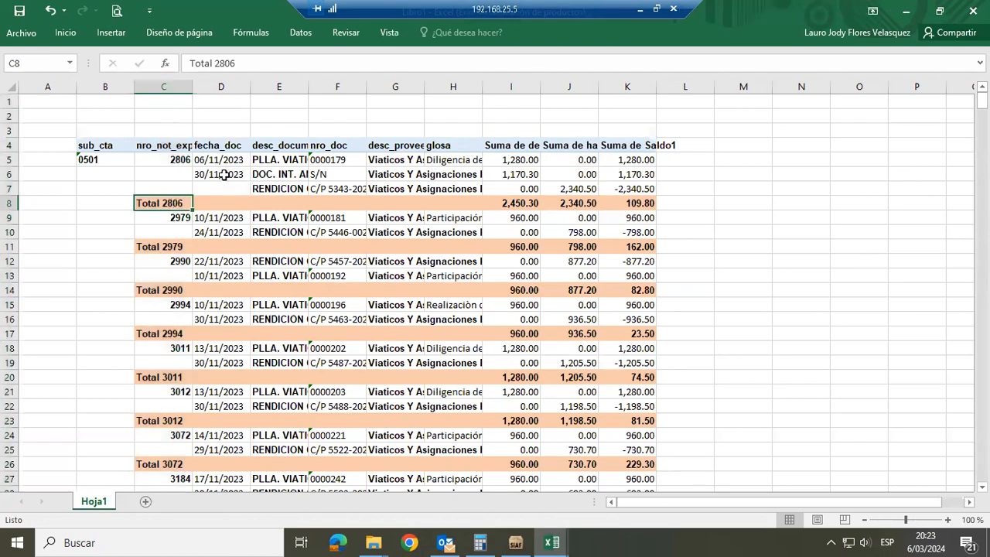
Fill the blank nro_not_exp cells C6 and C7 with 2806 and repeat the date 30/11/2023 in D7
click(179, 160)
key(ctrl+c)
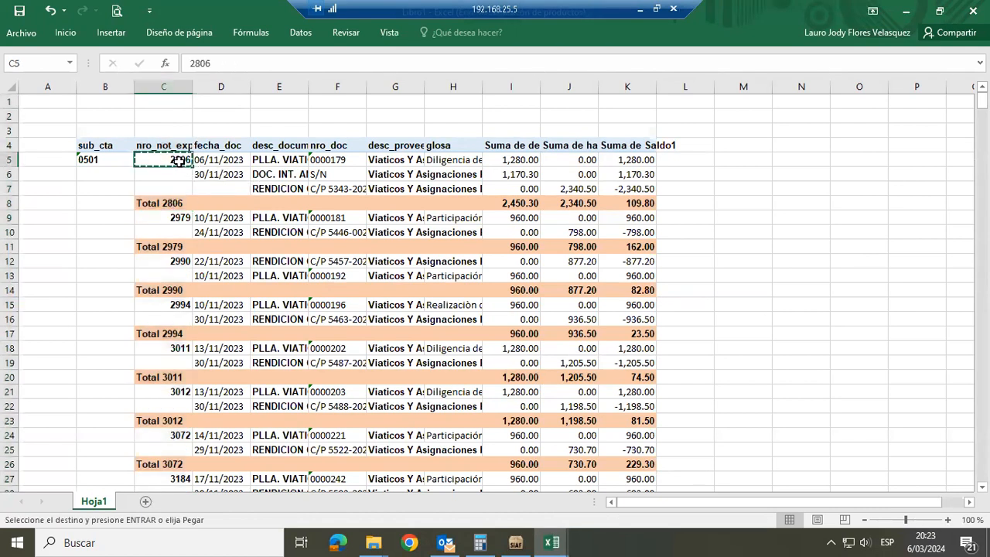
key(shift+Down)
key(shift+Down)
key(Return)
key(Right)
key(Down)
key(ctrl+c)
key(Down)
key(Return)
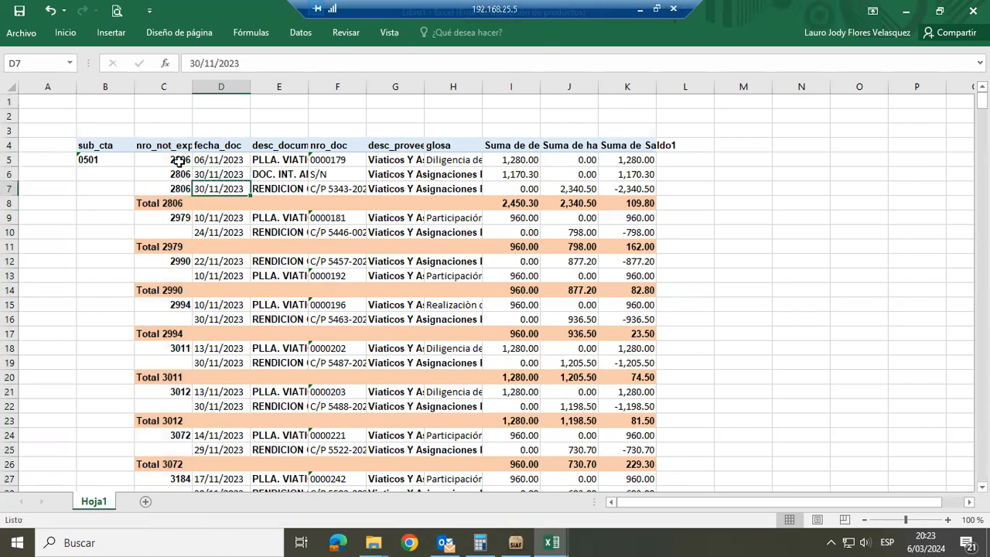
Set the Suma de Saldo1 value of the first 2806 row, cell K5, to 109.8
key(Down)
key(Right)
key(Right)
key(Right)
key(Right)
key(Right)
key(Right)
key(Right)
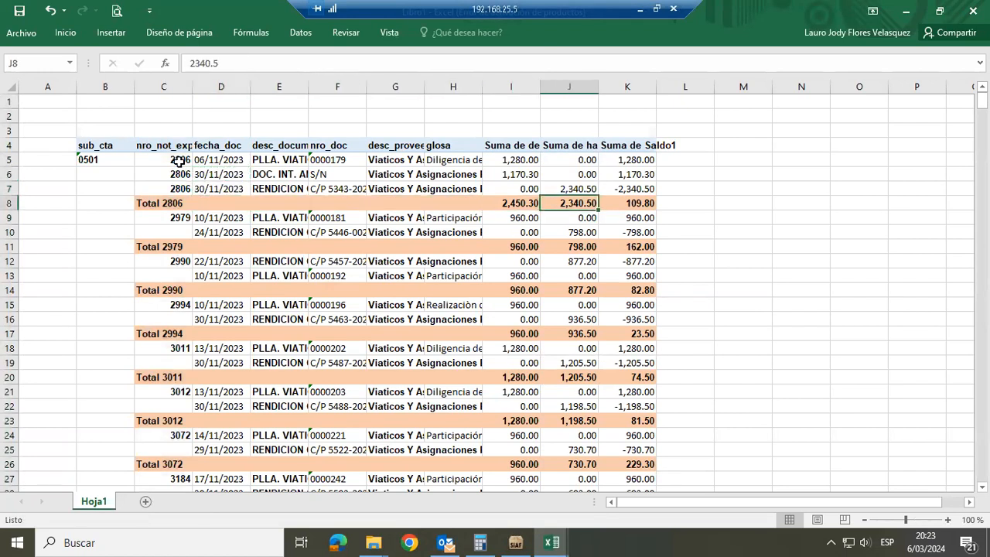
key(Up)
key(Up)
key(Up)
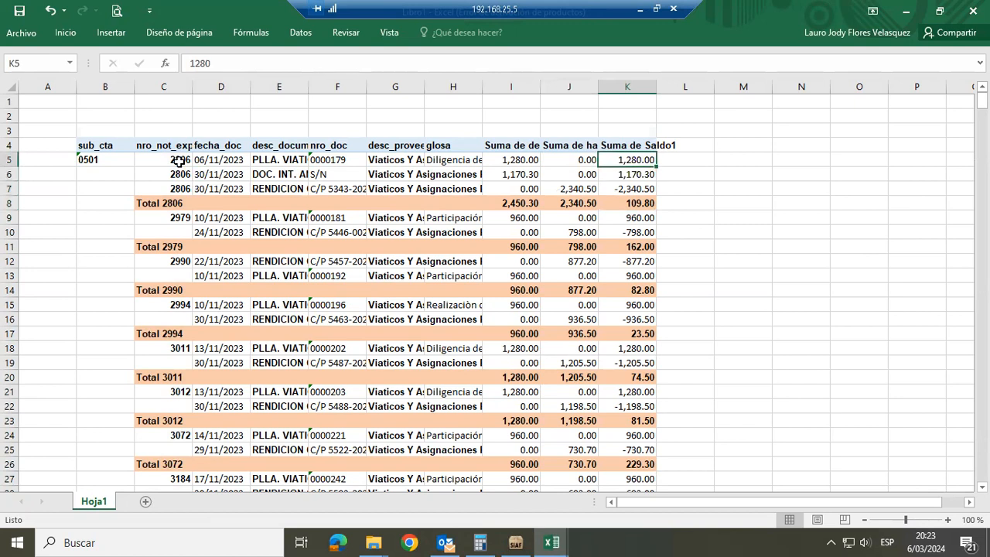
text(109.8)
key(Return)
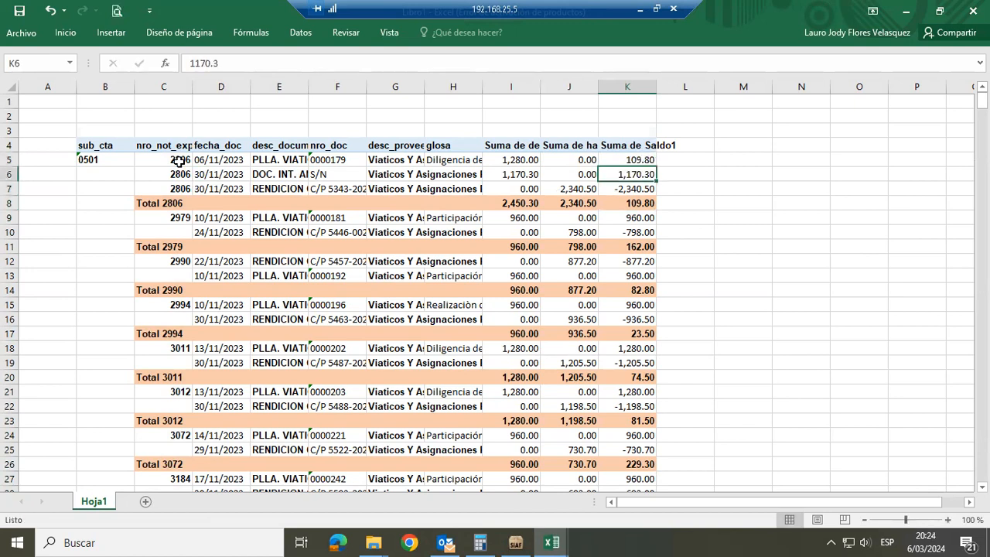
Delete rows 6 and 7, the other two detail rows of expediente 2806
key(shift+space)
key(shift+Down)
key(ctrl+minus)
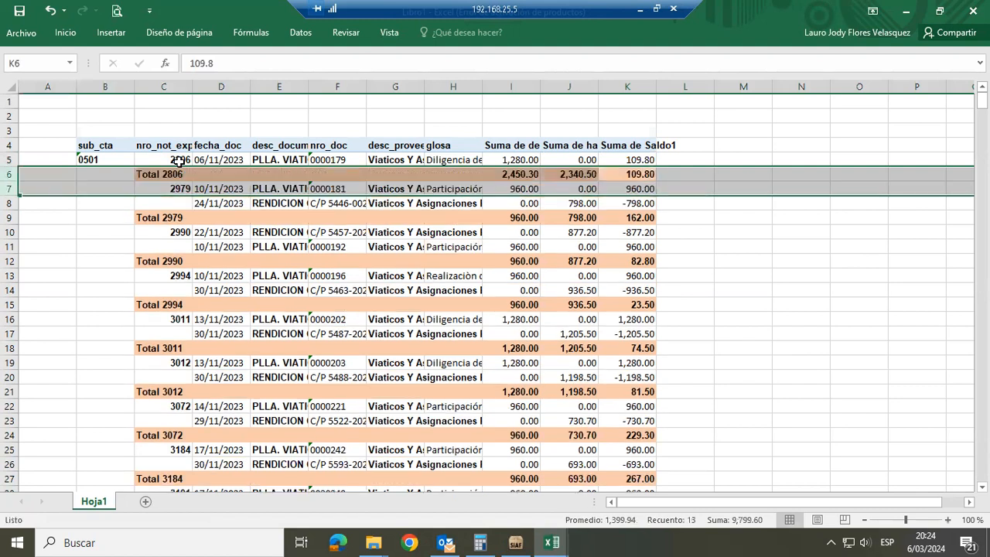
Insert five blank rows between the Total 2806 row and the first 2979 row
key(Up)
key(Left)
key(Left)
key(Left)
key(Left)
key(Left)
key(Left)
key(Left)
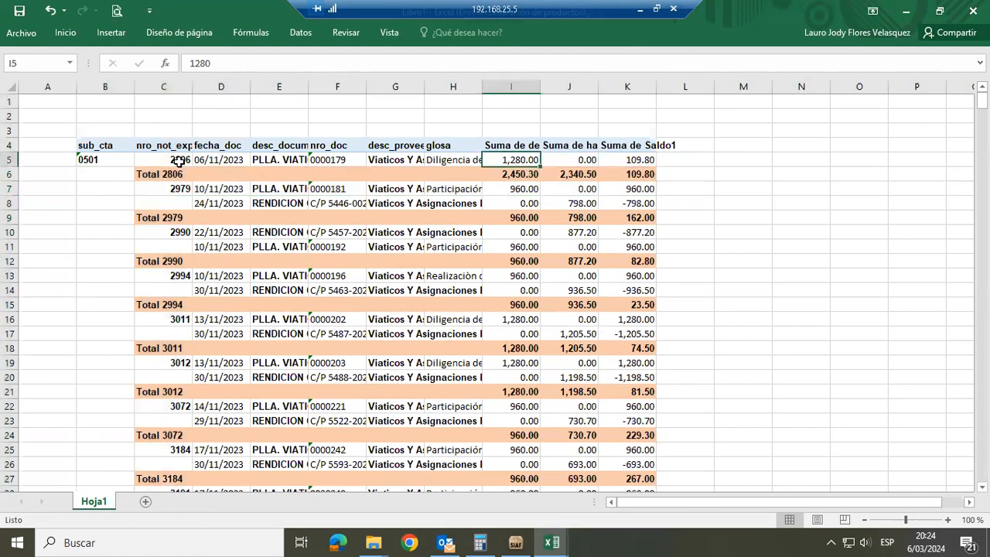
key(Down)
key(Left)
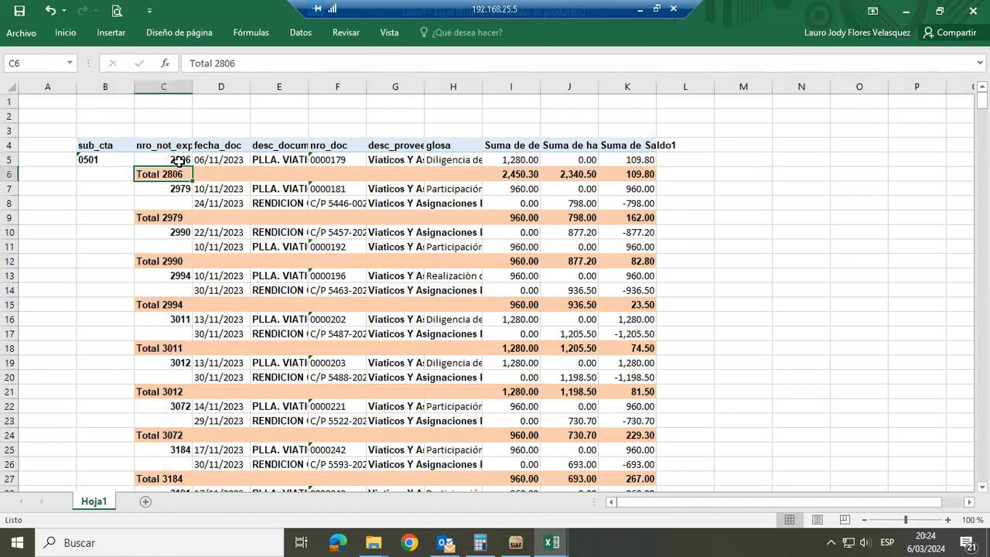
key(Down)
key(shift+space)
key(ctrl+plus)
key(ctrl+plus)
key(ctrl+plus)
key(ctrl+plus)
key(ctrl+plus)
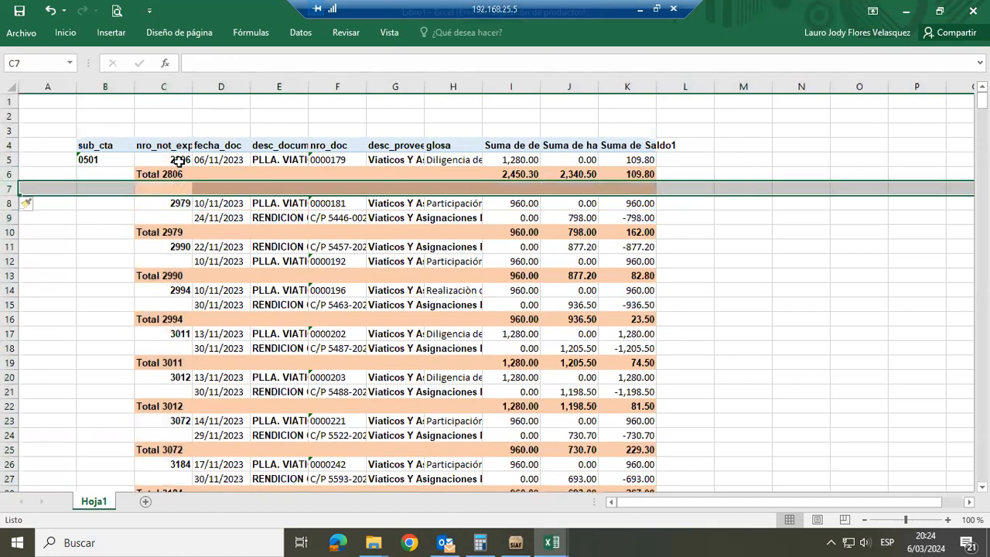
Delete the Total 2806 row, leaving only the single 2806 detail row above the blank rows
key(Up)
key(shift+space)
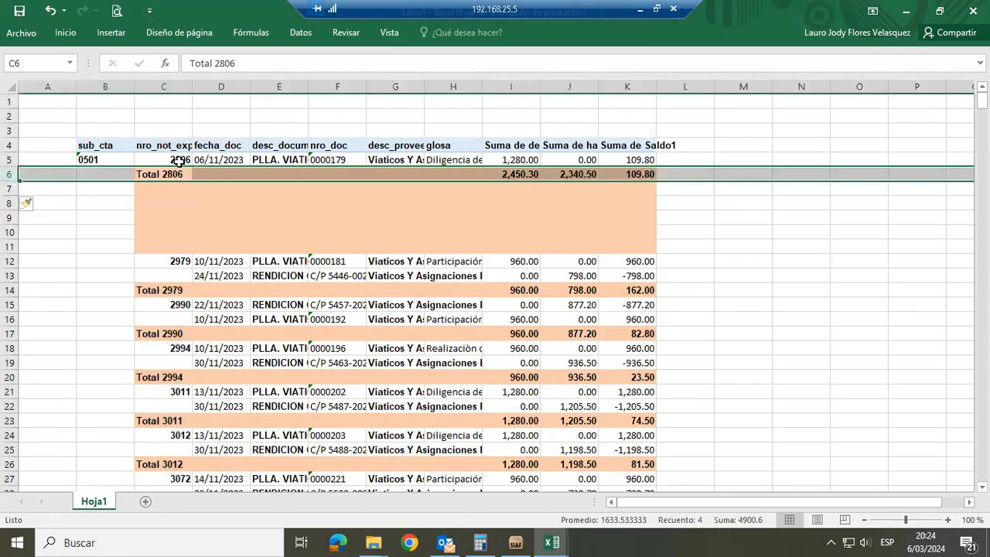
key(ctrl+minus)
key(Up)
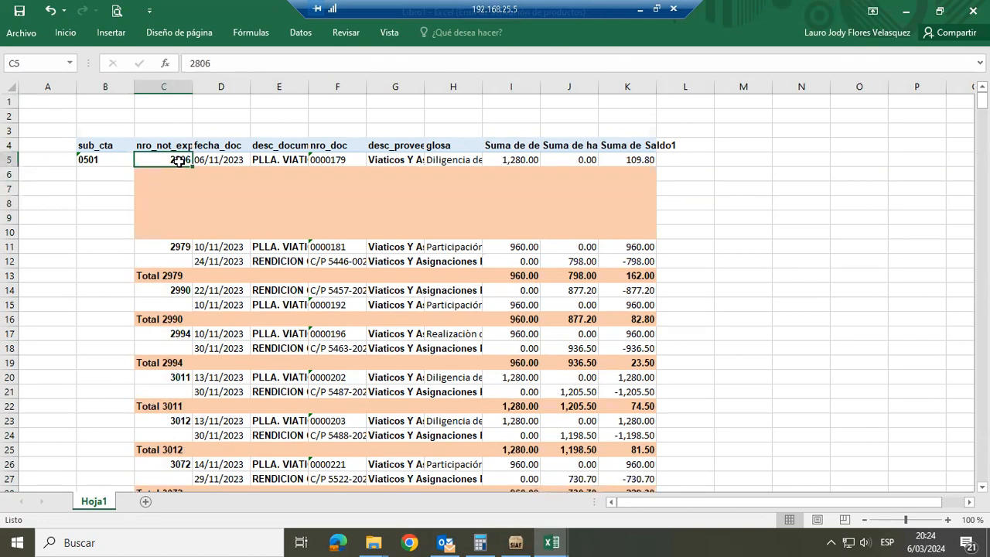
Delete the desc_proveedor column from the pasted detail
key(Right)
key(Right)
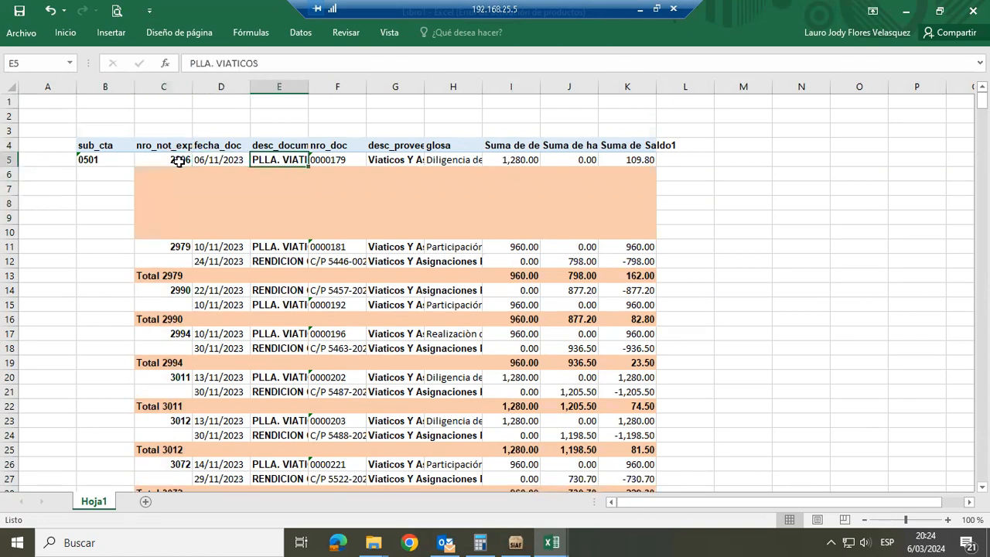
key(Right)
key(Right)
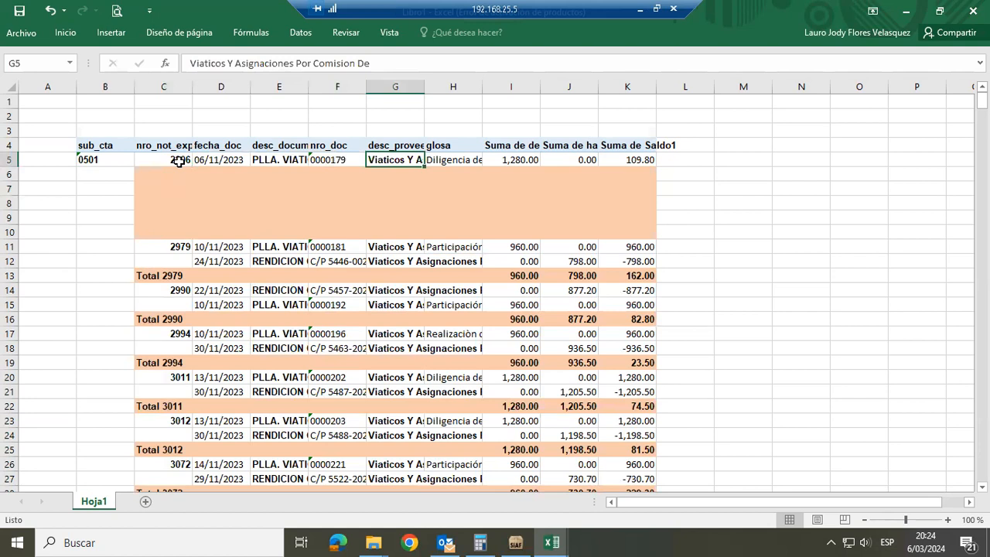
key(ctrl+space)
key(ctrl+minus)
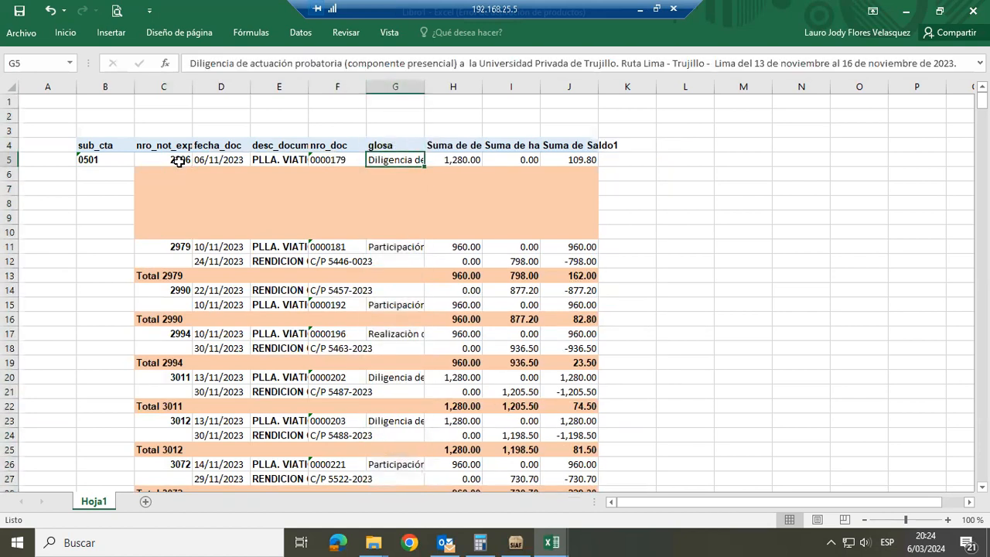
Delete the Suma de debe and Suma de haber columns, keeping Suma de Saldo1 beside glosa
key(Right)
key(ctrl+space)
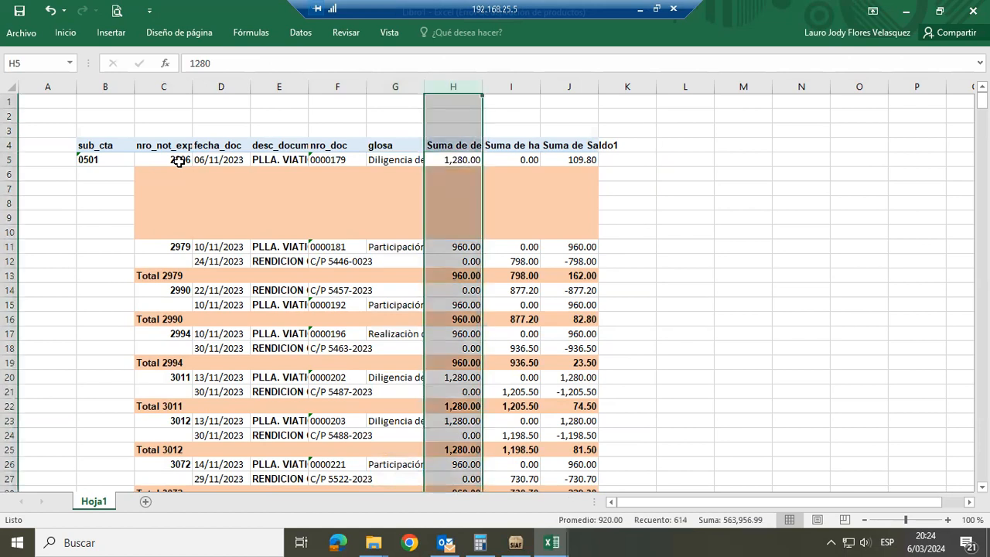
key(ctrl+minus)
key(ctrl+minus)
key(Down)
key(Up)
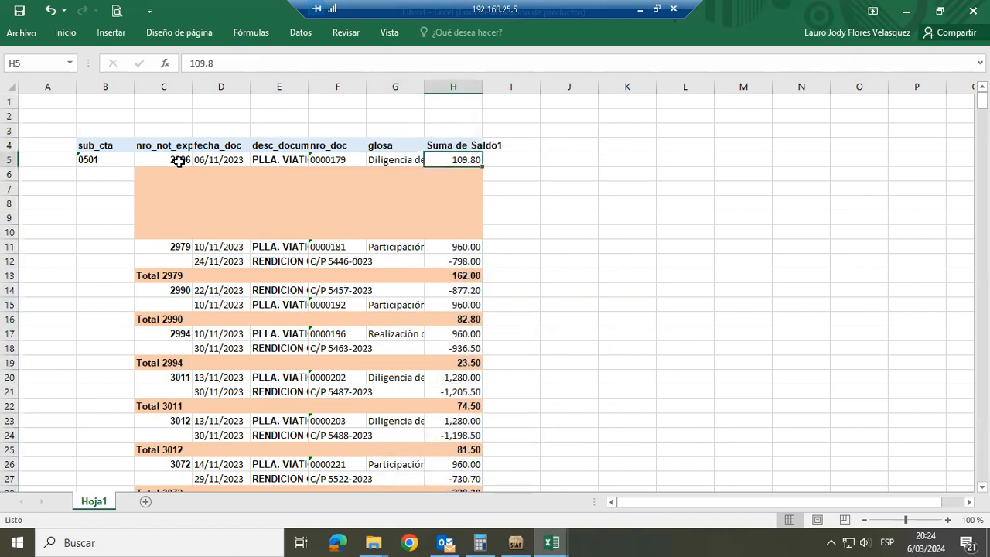
Select the cleaned 2806 row's cells and compare them with the 1205.0501 account analysis sheet, returning to the new workbook
key(Left)
key(Left)
key(Left)
key(Left)
key(Left)
key(shift+Right)
key(shift+Right)
key(shift+Right)
key(shift+Right)
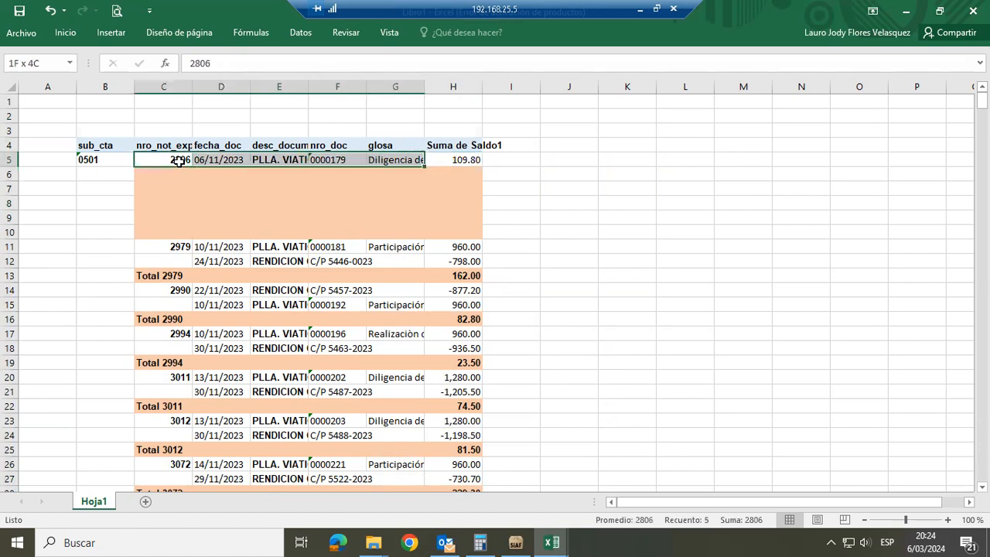
key(shift+Right)
key(alt+Tab)
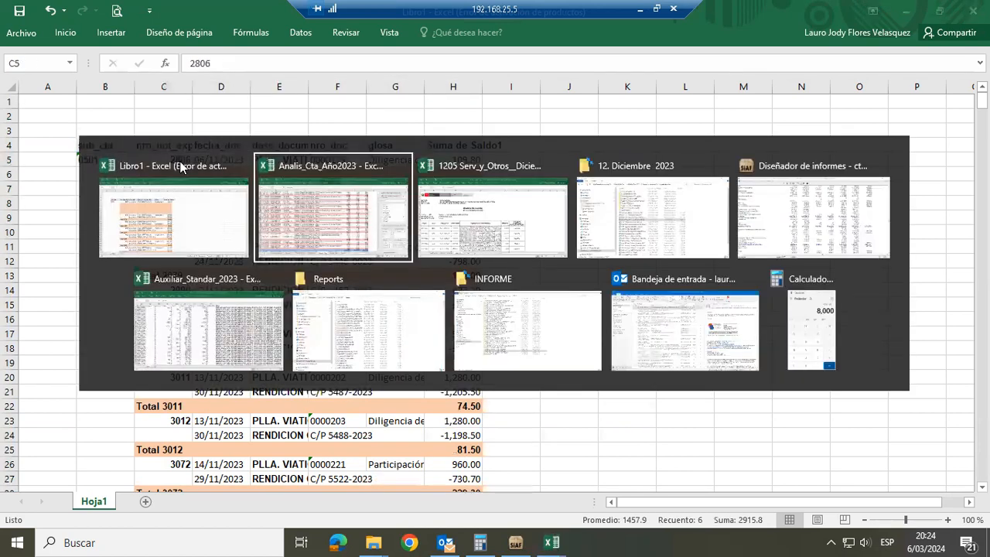
key(alt+Tab)
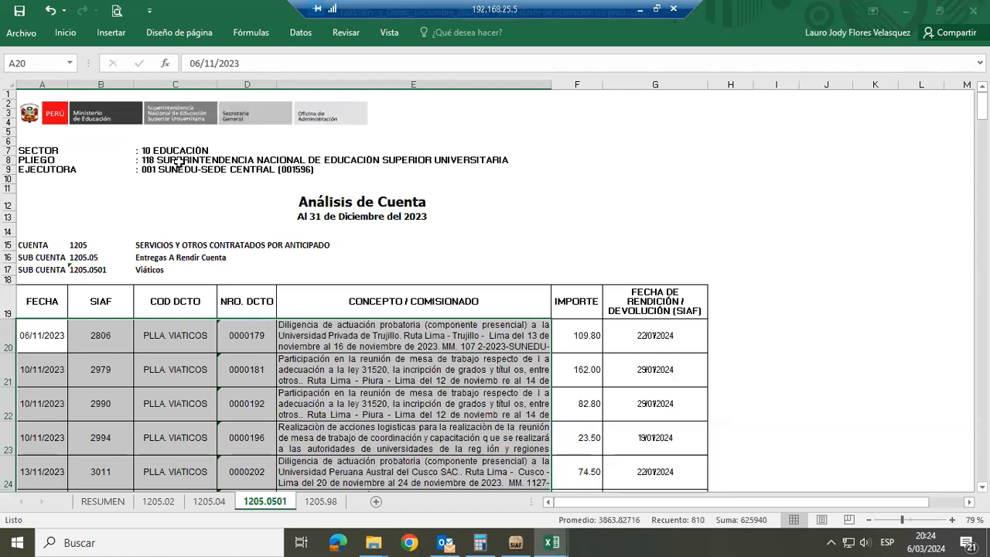
key(alt+Tab)
Look over the remaining expediente groups in Hoja1 down to 3451, and return to the start of the sheet
key(Down)
key(Down)
key(Down)
key(Down)
key(Down)
key(Down)
key(Down)
key(Down)
key(Down)
key(Down)
key(Down)
key(Down)
key(Down)
key(Down)
key(Down)
key(Down)
key(Down)
key(Down)
key(Down)
key(Down)
key(Down)
key(Down)
key(Down)
key(Down)
key(Down)
key(Down)
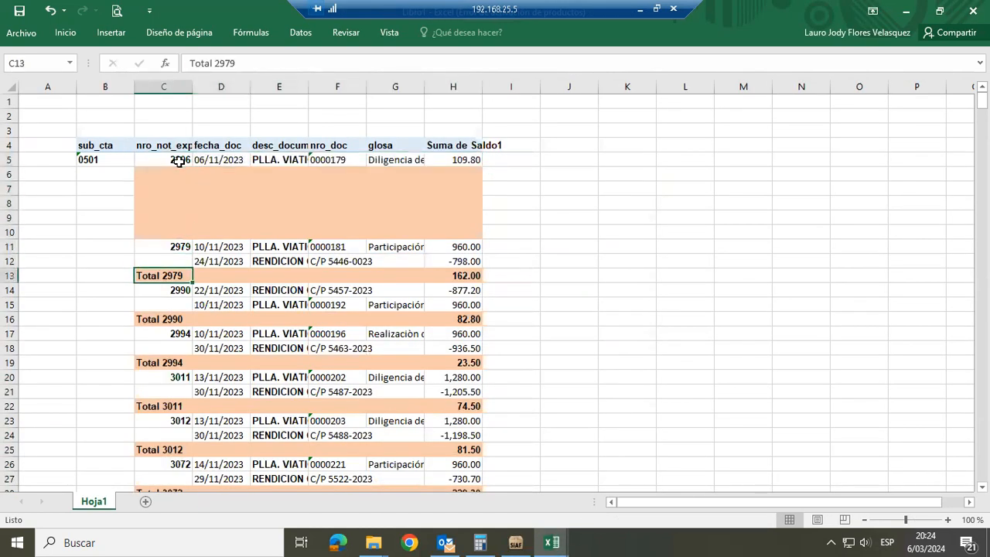
key(Down)
key(Down)
key(Down)
key(Down)
key(Down)
key(Down)
key(Down)
key(Down)
key(Down)
key(Down)
key(Down)
key(Down)
key(Down)
key(Down)
key(Down)
key(Down)
key(Down)
key(Down)
key(Down)
key(Down)
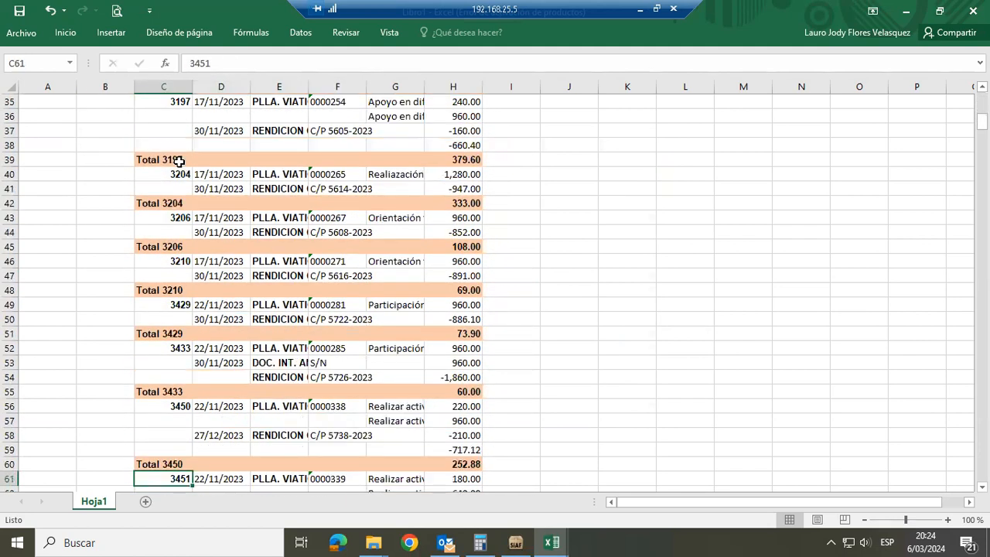
key(Up)
key(Up)
key(Up)
key(Up)
key(Up)
key(Up)
key(Up)
key(Up)
key(Up)
key(Up)
key(Up)
key(Up)
key(Up)
key(Up)
key(Up)
key(Up)
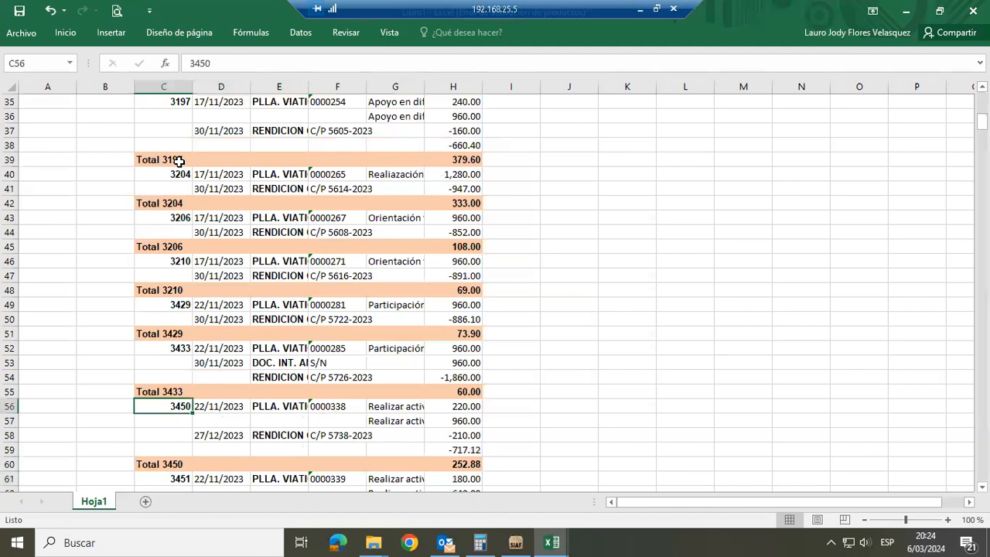
key(Up)
key(Up)
key(Up)
key(Up)
key(Up)
key(Up)
key(Up)
key(Up)
key(Up)
key(Up)
key(Up)
key(Up)
key(Up)
key(Up)
key(Up)
key(Up)
key(Up)
key(Up)
key(Up)
key(Up)
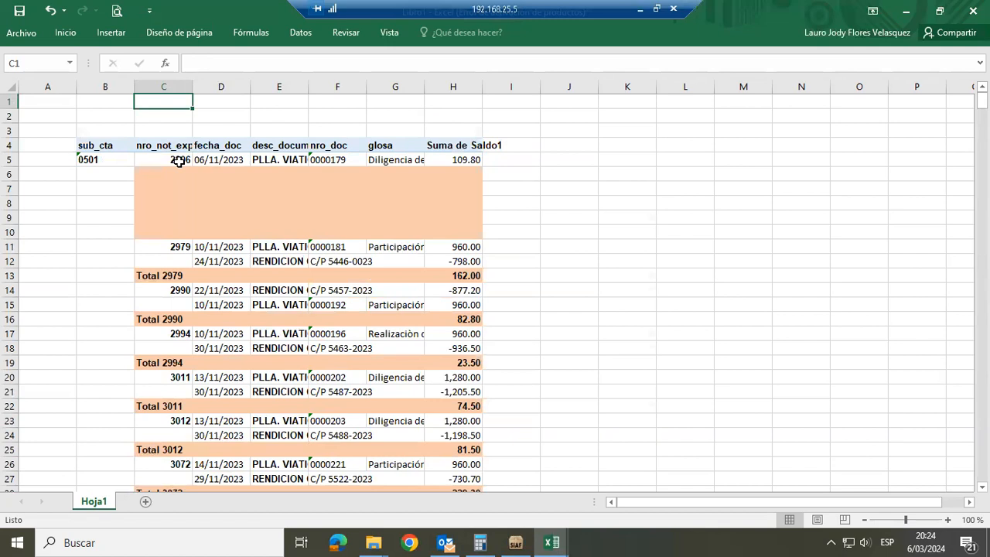
Switch to the auxiliar_estandar sheet of Analis_Cta_Año2023 and go to its header row around the ciclo column
key(alt+Tab)
key(alt+Tab)
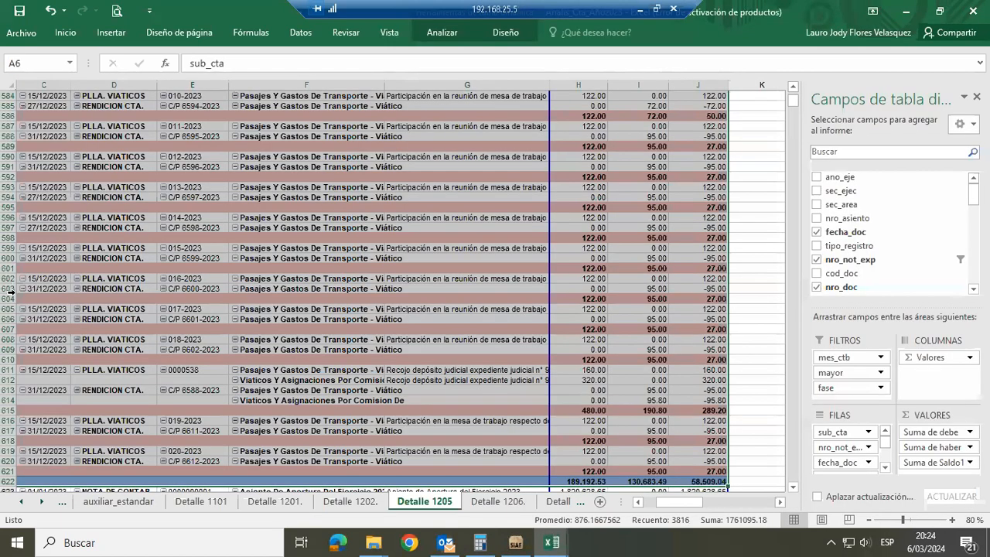
click(118, 501)
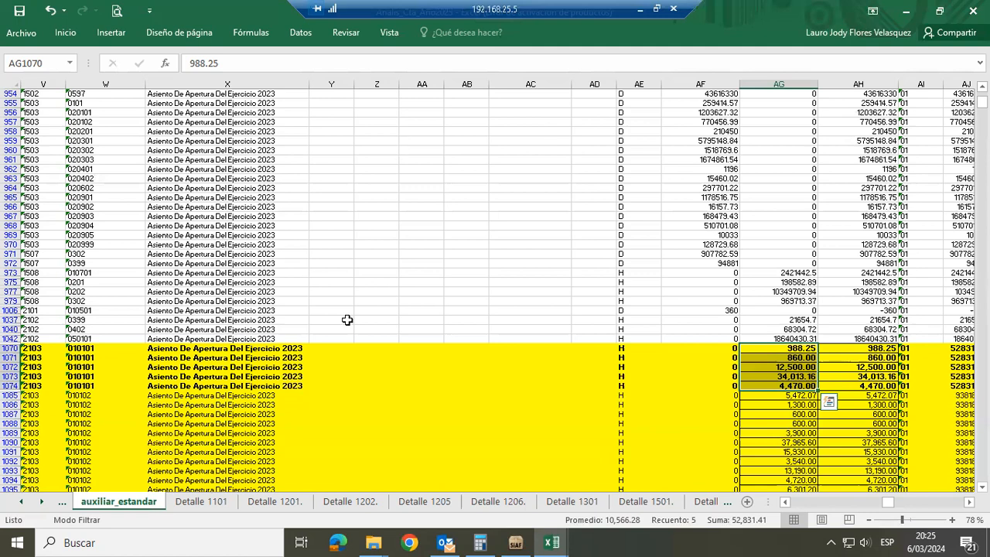
click(243, 309)
key(ctrl+Up)
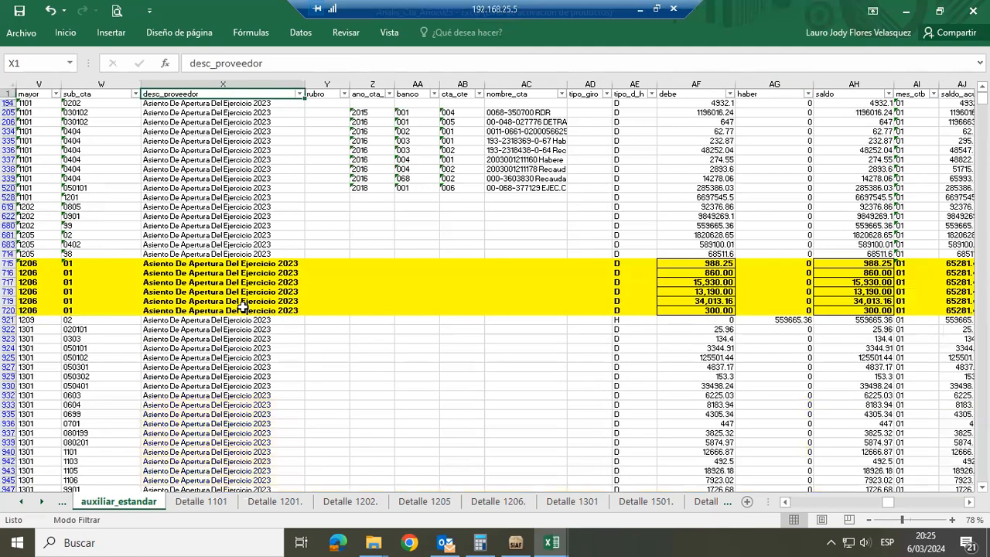
key(ctrl+Left)
key(Left)
key(Left)
key(Left)
key(Left)
key(Left)
key(Left)
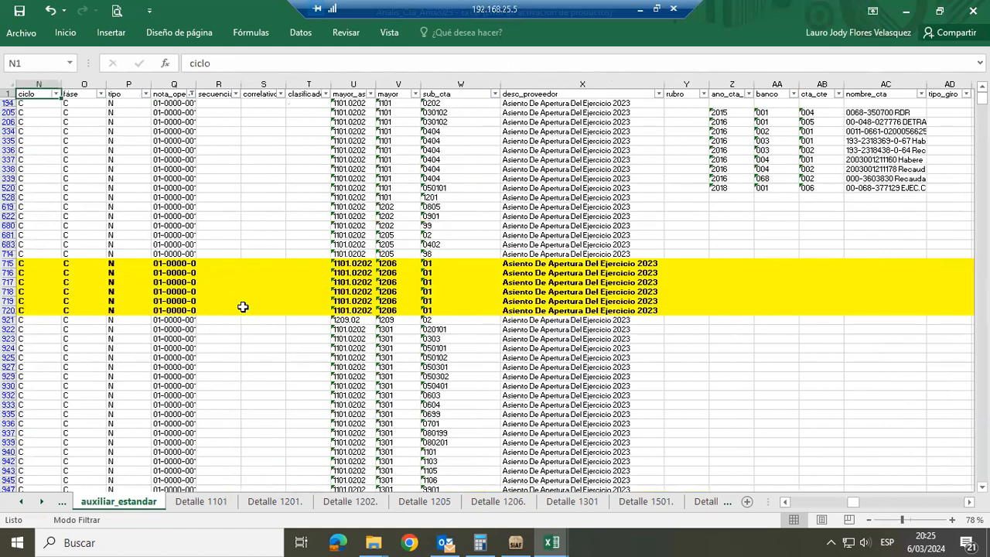
Go down the filtered opening entries to the highlighted rows of account 1206
key(Down)
key(Down)
key(Down)
key(Right)
key(Right)
key(Right)
key(Down)
key(Down)
key(Down)
key(Down)
key(Down)
key(Down)
key(Down)
key(Down)
key(Down)
key(Down)
key(Down)
key(Down)
key(Down)
key(Down)
key(Down)
key(Down)
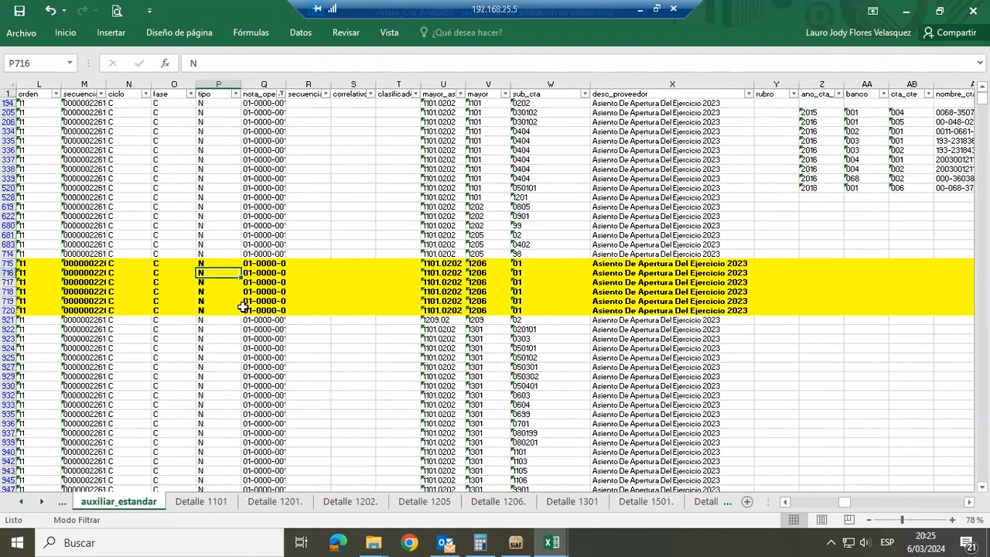
Examine row 715 across the mayor_as, mayor, sub_cta, desc_proveedor and tipo_d_h columns
key(Up)
key(Right)
key(Right)
key(Right)
key(Right)
key(Right)
key(Right)
key(Right)
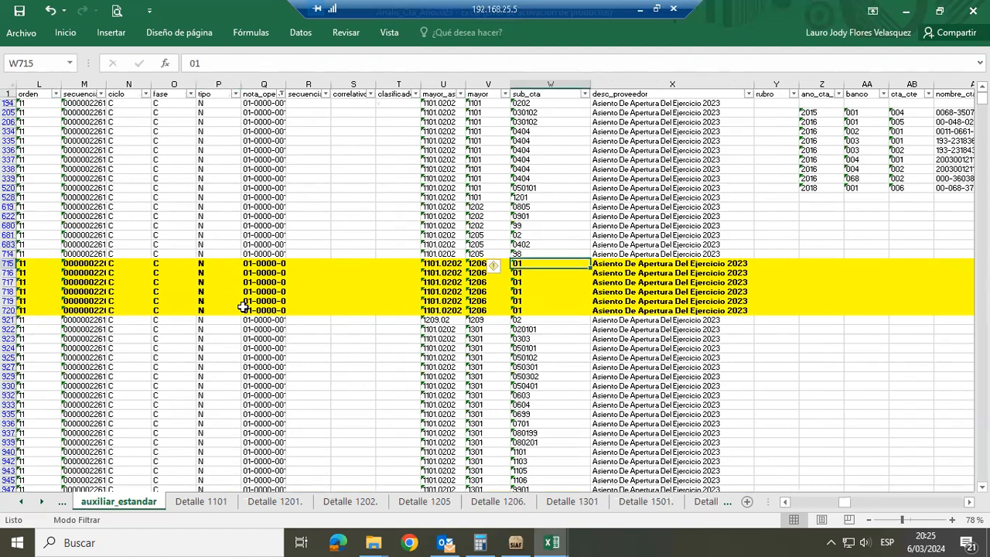
key(Right)
key(Right)
key(Left)
key(Left)
key(Left)
key(Left)
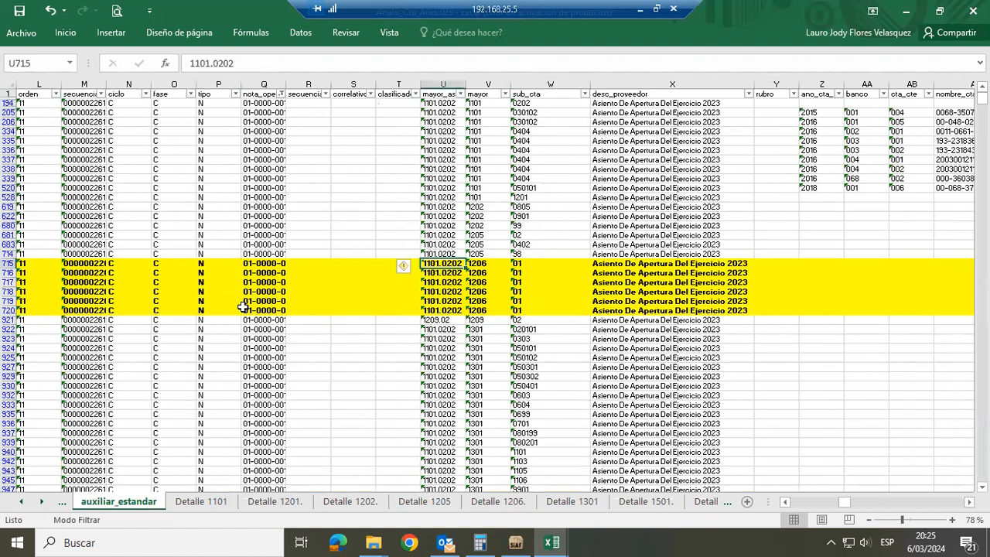
key(Right)
key(Right)
key(Right)
key(Right)
key(Right)
key(Right)
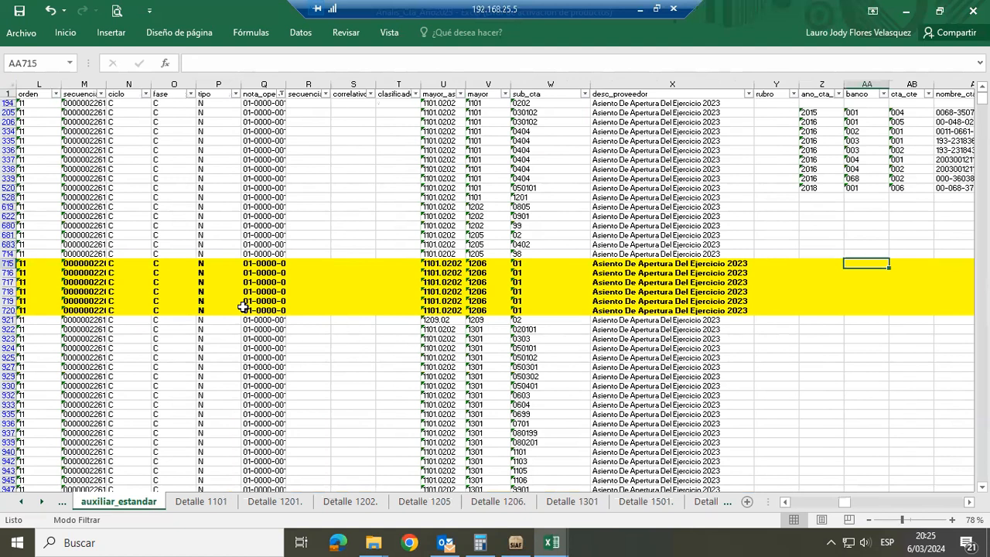
key(Right)
key(Right)
key(Right)
key(Right)
key(Right)
key(Left)
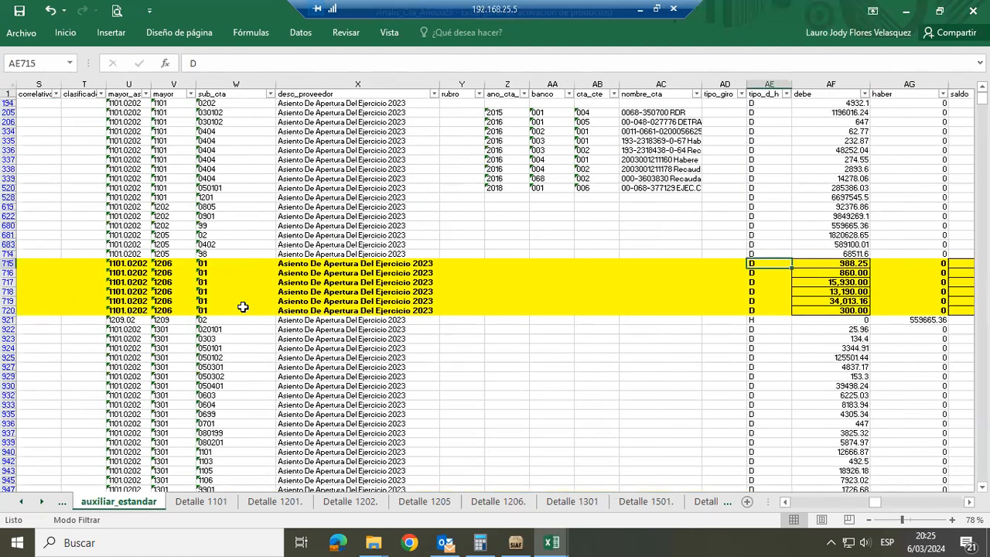
Select the debe amounts AF715:AF720 of the highlighted 1206 rows to check their sum, and switch to SIAF
key(Right)
key(shift+Down)
key(shift+Down)
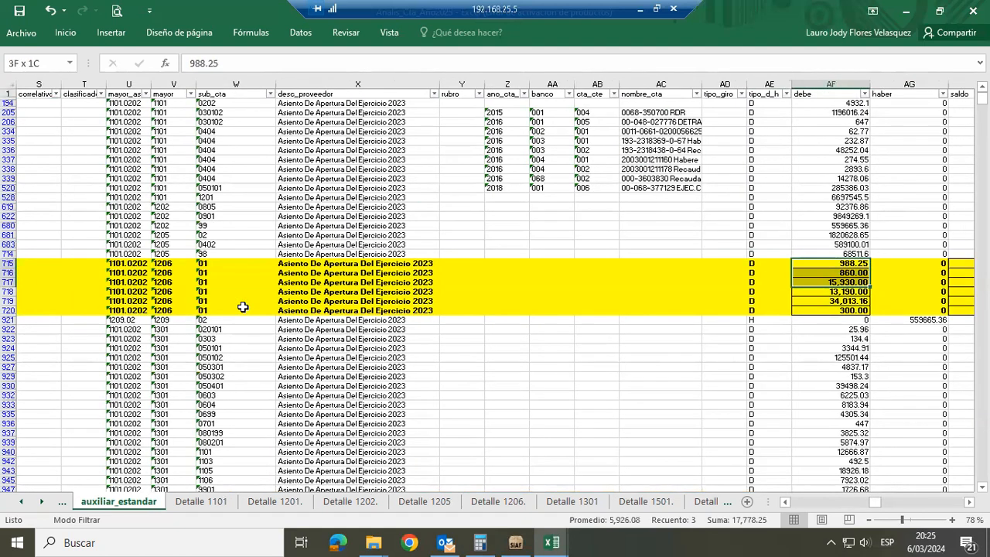
key(shift+Down)
key(shift+Down)
key(shift+Down)
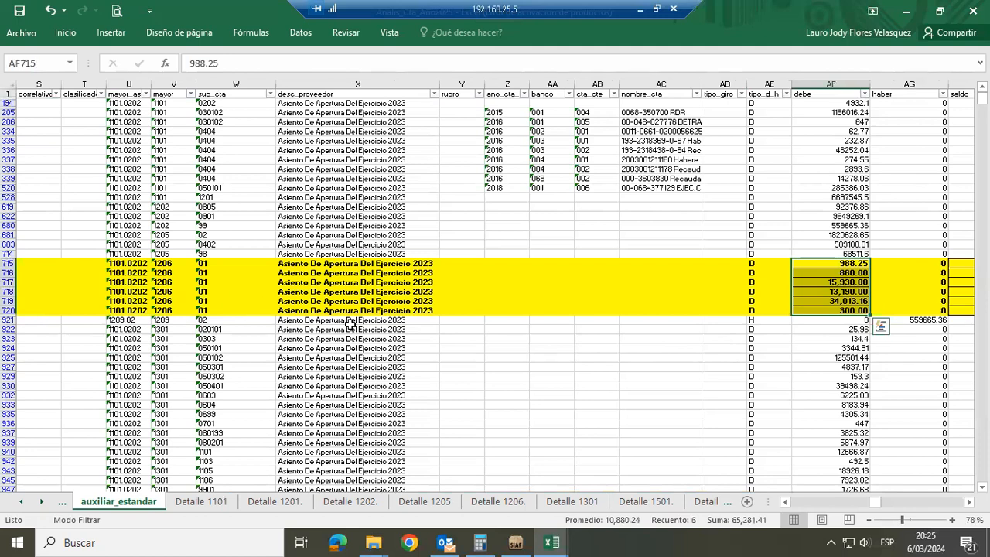
click(516, 541)
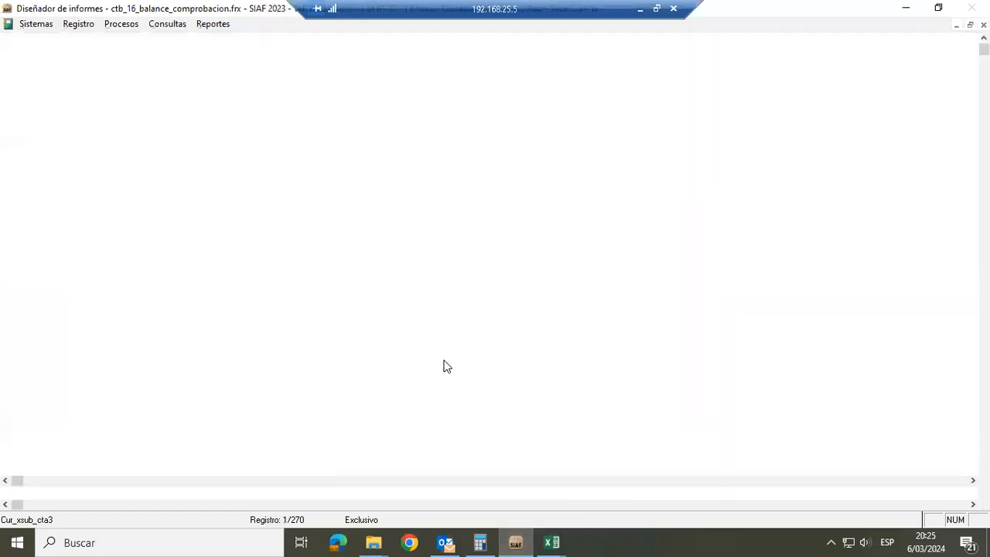
Close the balance de comprobación report design and open Notas de Contabilidad with Enero as the execution month
key(Escape)
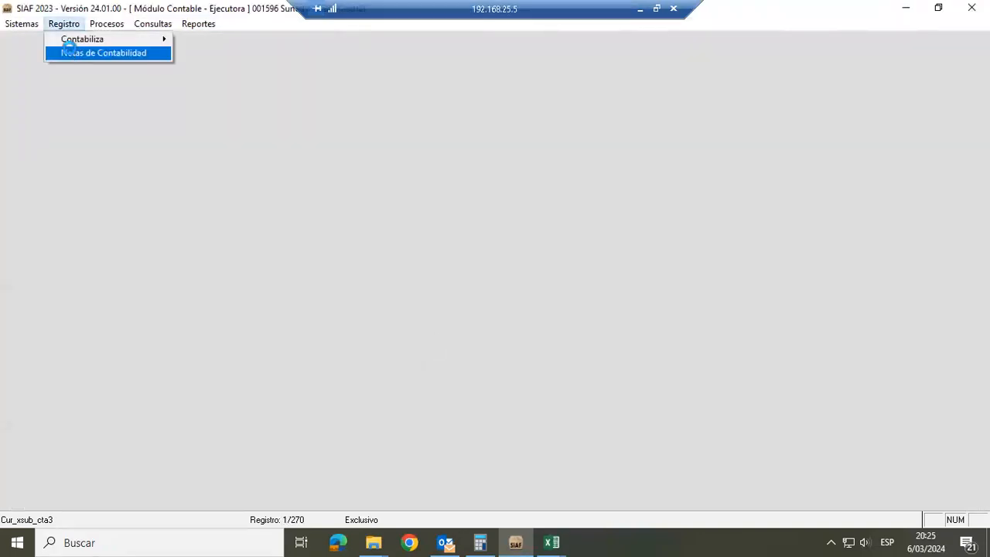
click(70, 48)
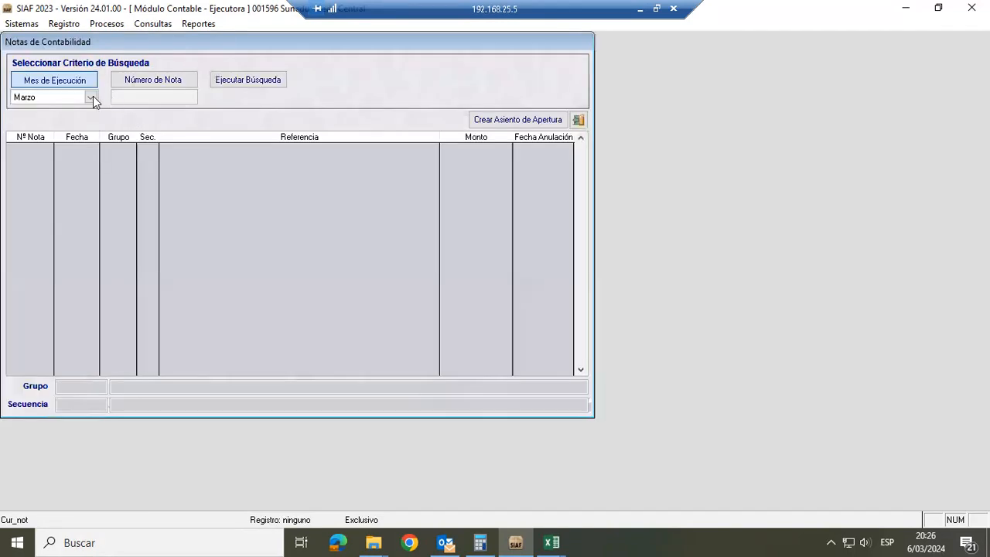
click(91, 96)
scroll(108, 128, up, 1)
click(108, 122)
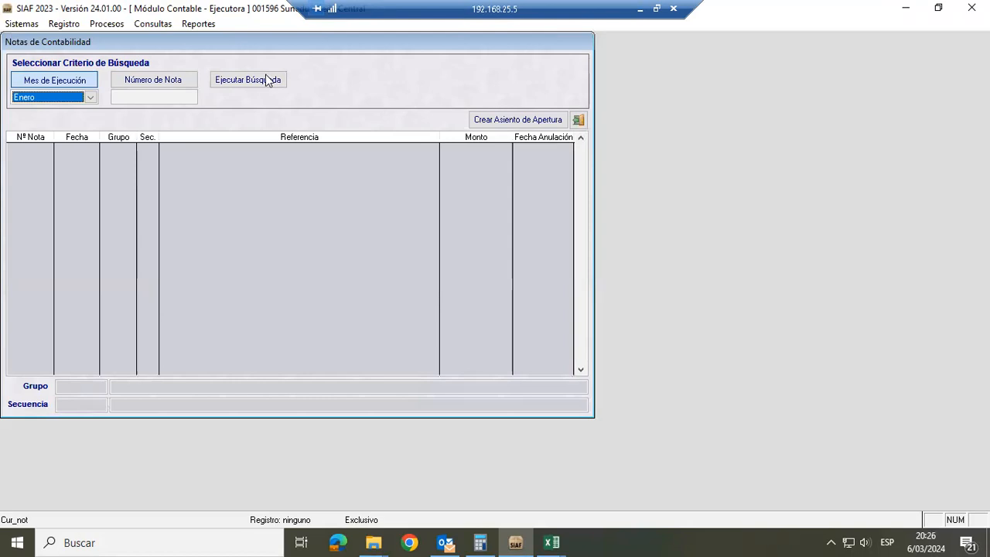
Run the search, check account 1206.01 Tesoro Público in the 2023 Asiento de Apertura note, and return to Excel
click(267, 81)
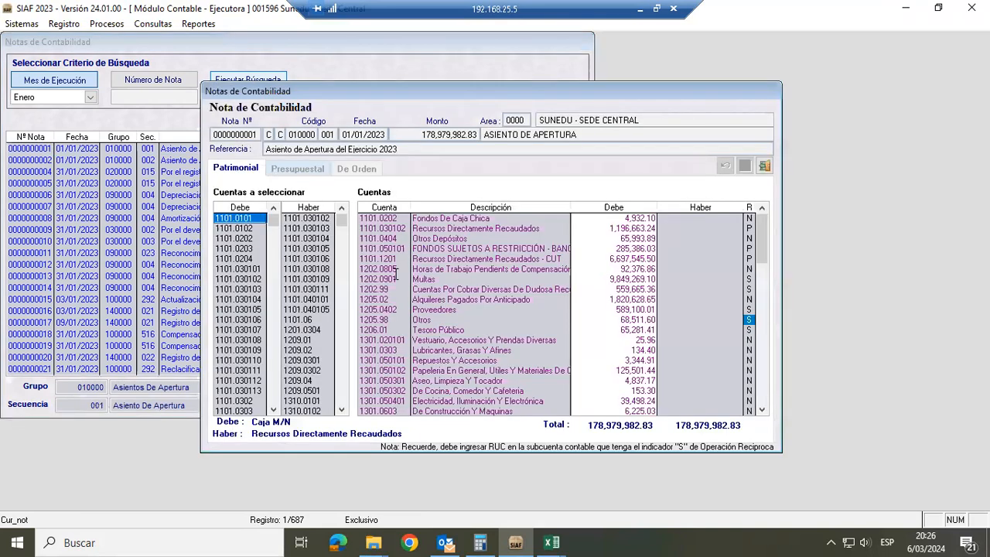
click(616, 327)
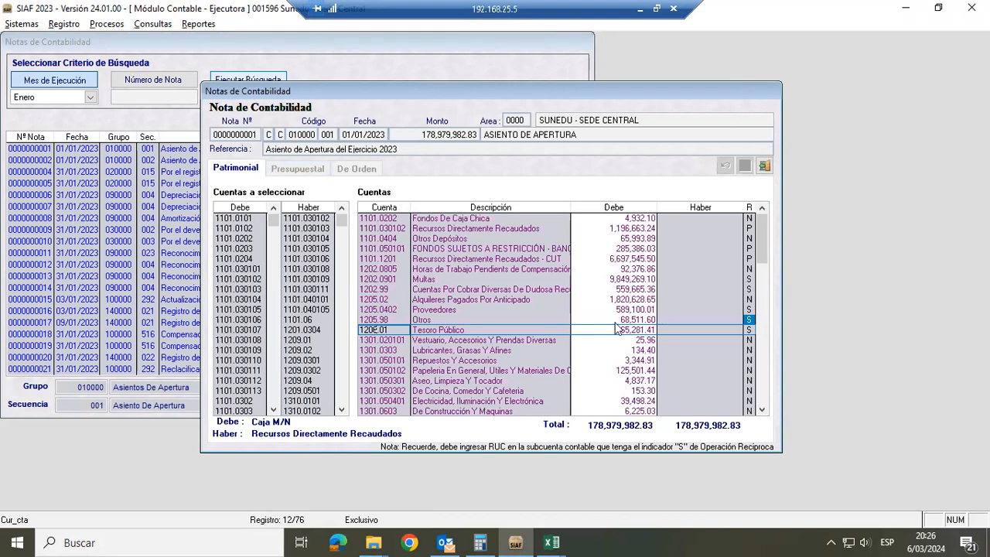
key(alt+Tab)
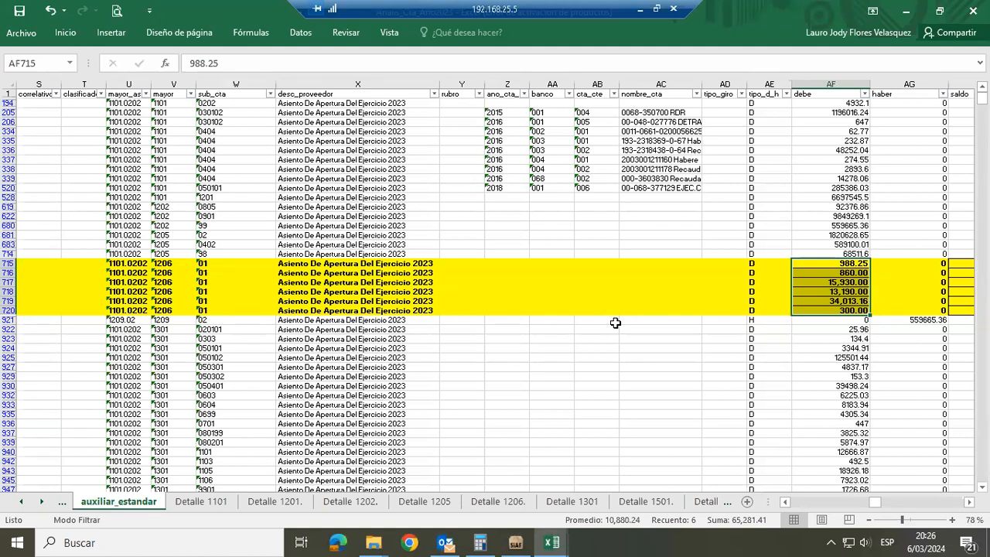
Select the nro_not_exp values G715:G720 of the highlighted 1206 rows in auxiliar_estandar to review their file numbers
key(Left)
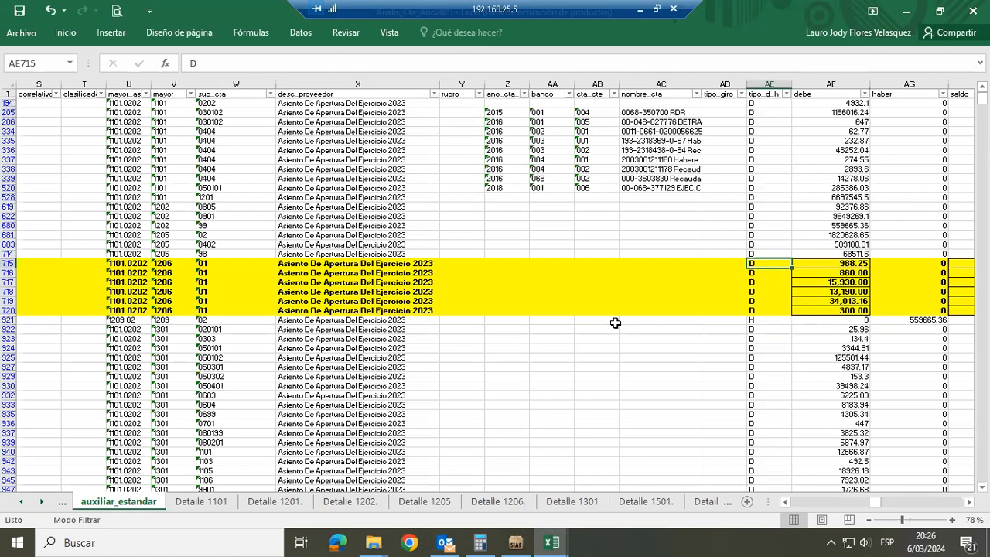
key(Left)
key(Home)
key(Right)
key(Right)
key(Right)
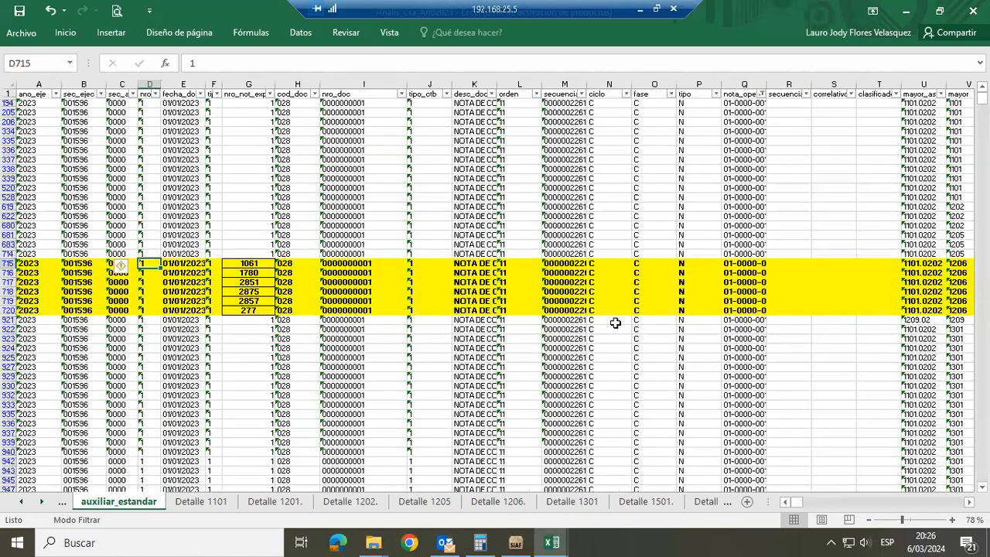
key(Right)
key(Right)
key(Right)
key(shift+Down)
key(shift+Down)
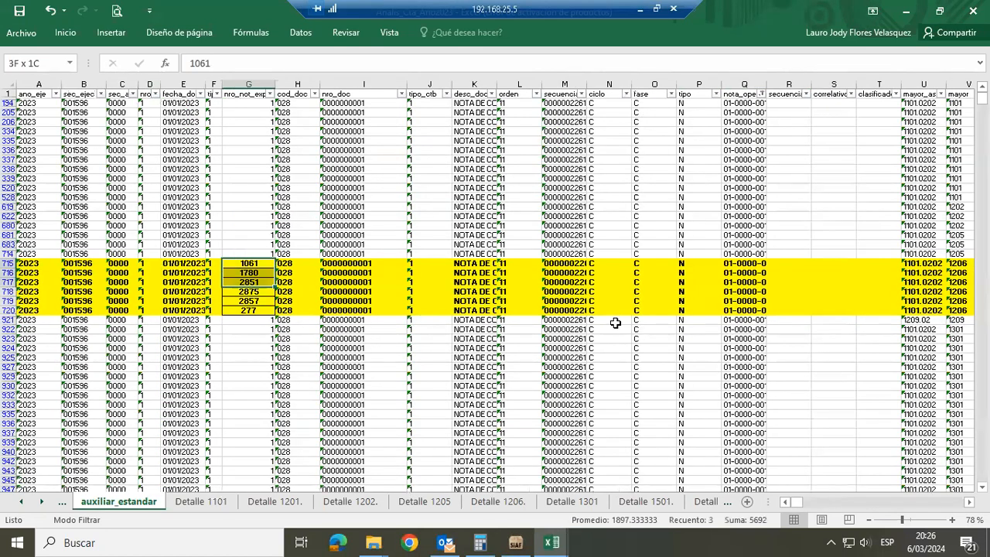
key(shift+Down)
key(shift+Down)
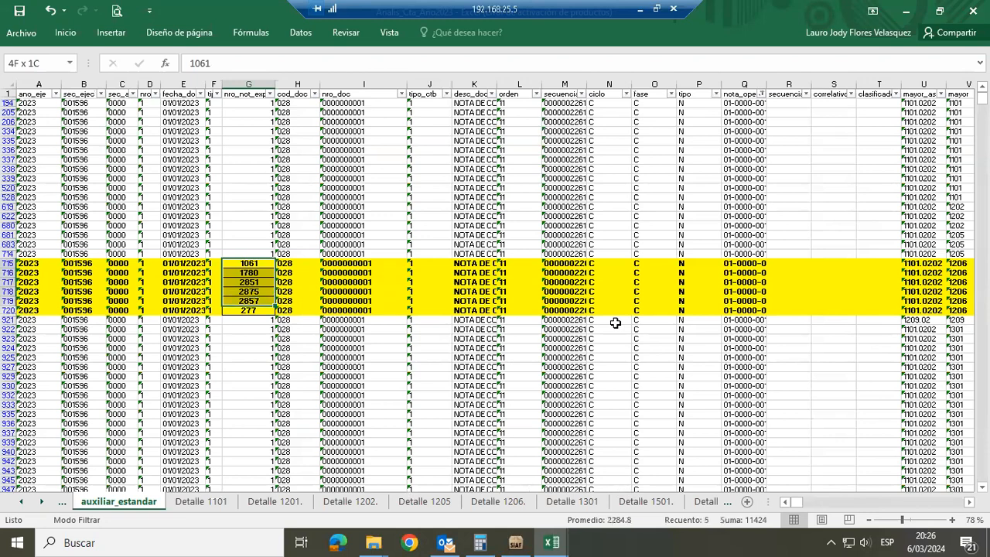
key(shift+Down)
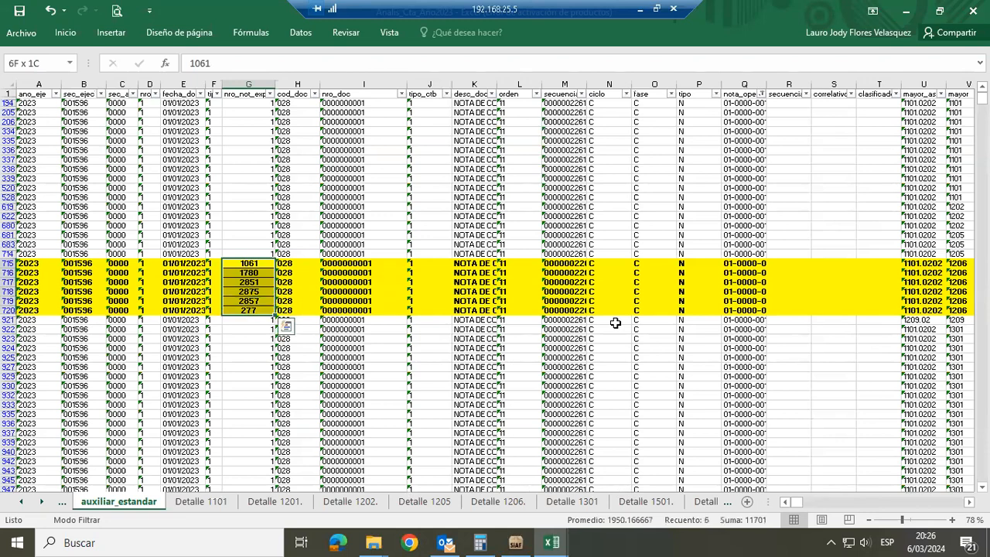
Select the debe amounts AF715:AF720 of the highlighted 1206 rows to compare their sum with the SIAF opening entry
key(Right)
key(Right)
key(Right)
key(Right)
key(Right)
key(Right)
key(Right)
key(Right)
key(Right)
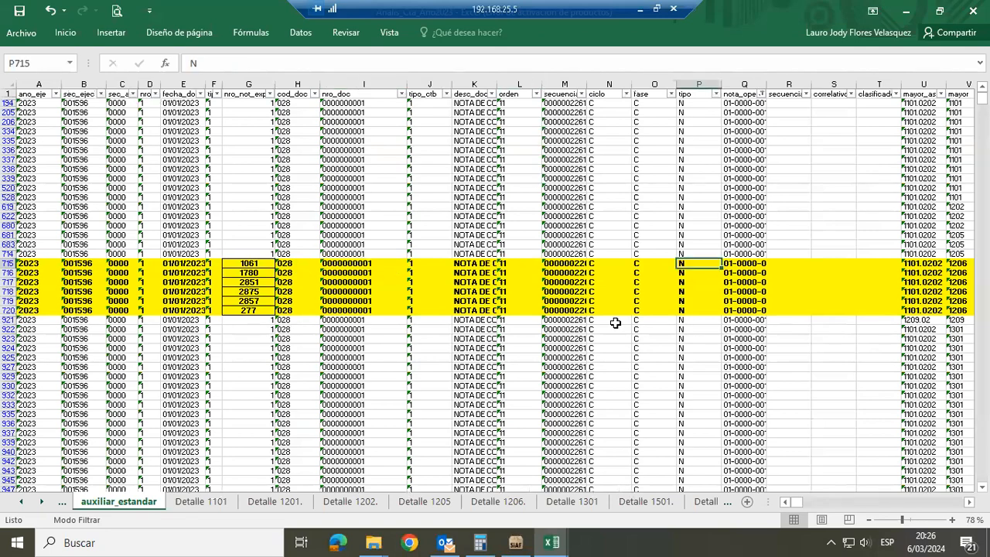
key(Right)
key(Right)
key(Right)
key(Right)
key(Right)
key(Right)
key(Right)
key(Right)
key(Right)
key(Right)
key(Right)
key(Right)
key(Right)
key(Right)
key(Right)
key(Right)
key(Right)
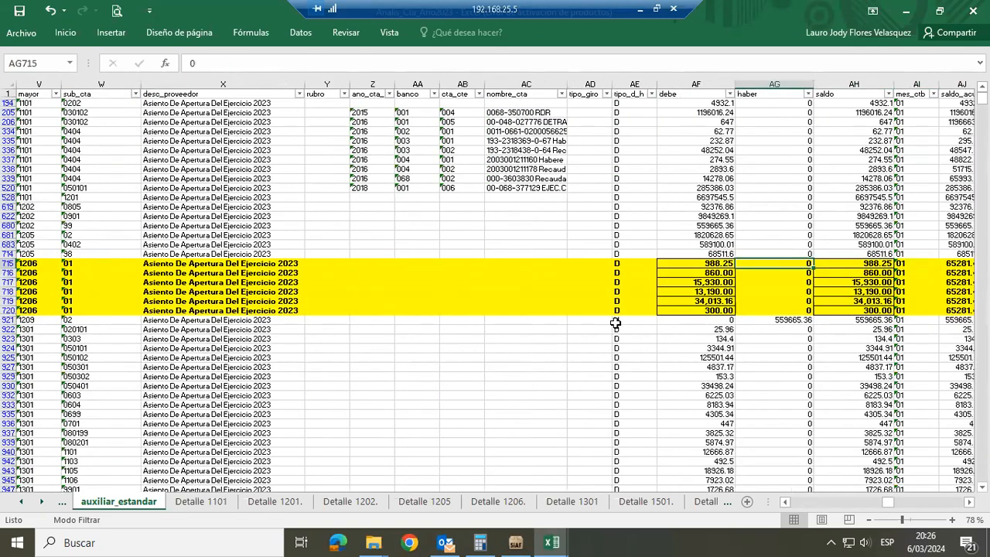
key(Left)
key(shift+Down)
key(shift+Down)
key(shift+Down)
key(shift+Down)
key(shift+Down)
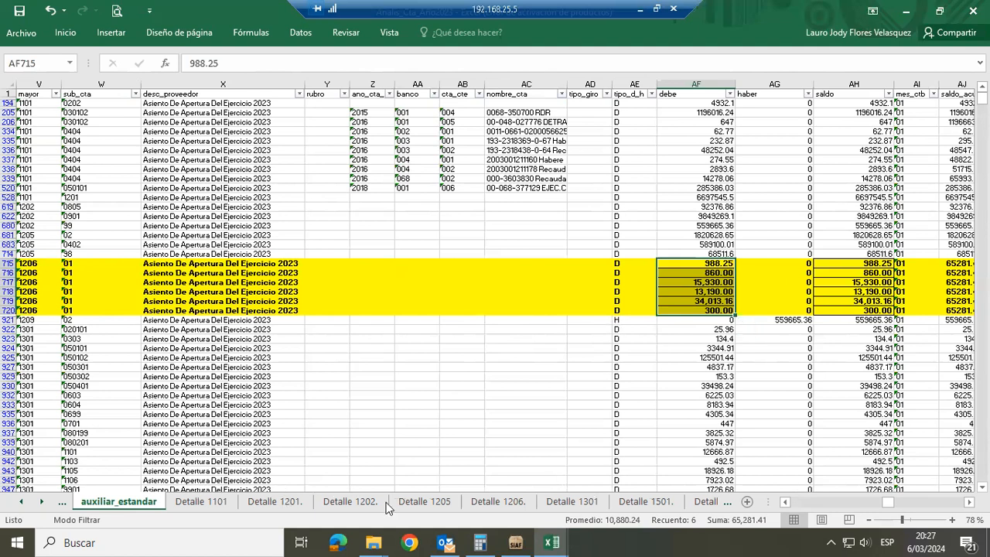
Switch to the Detalle 1205 sheet and deselect its pivot table by selecting the empty cell K591
click(424, 502)
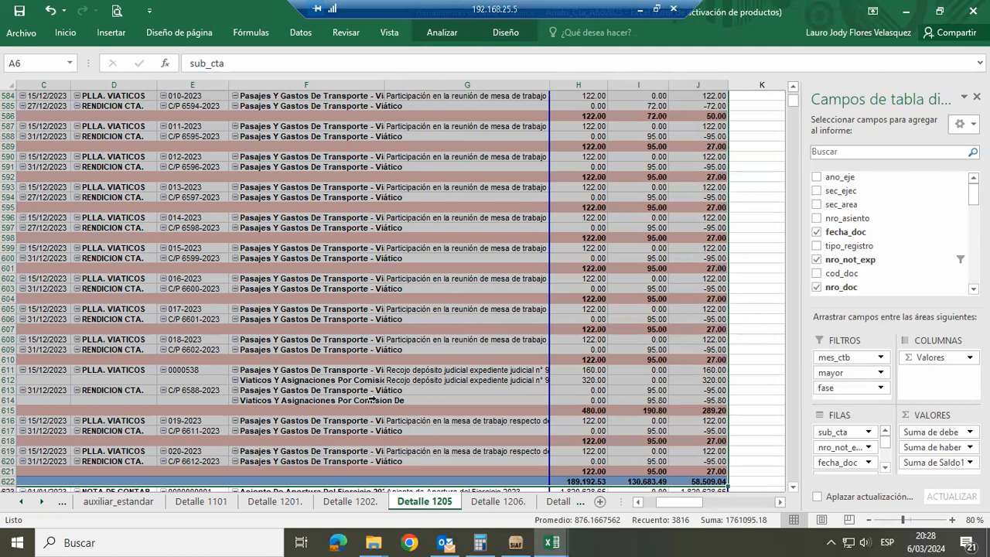
click(751, 168)
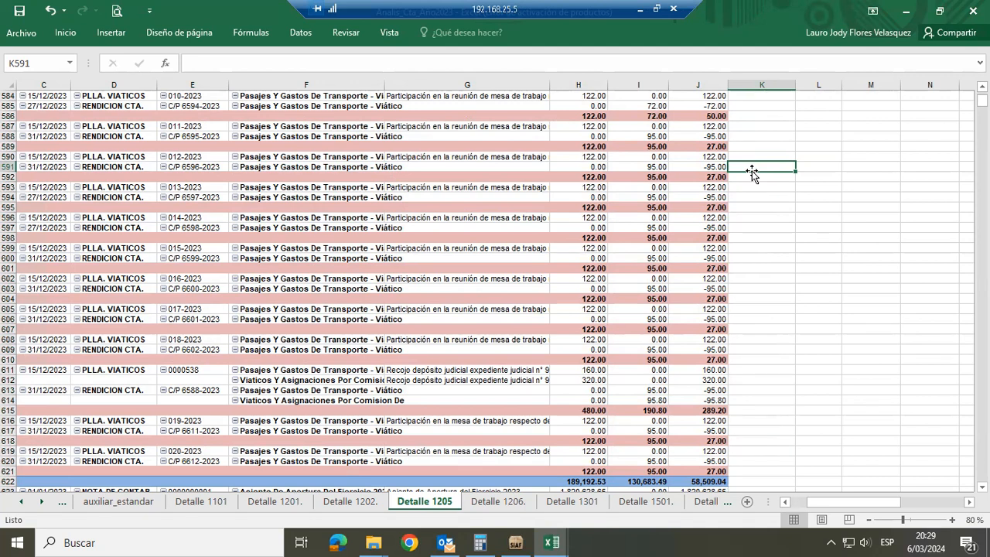
Compare the highlighted 1206 rows in auxiliar_estandar with Detalle 1205, and display the pivot table's refresh option without running it
click(140, 504)
click(424, 502)
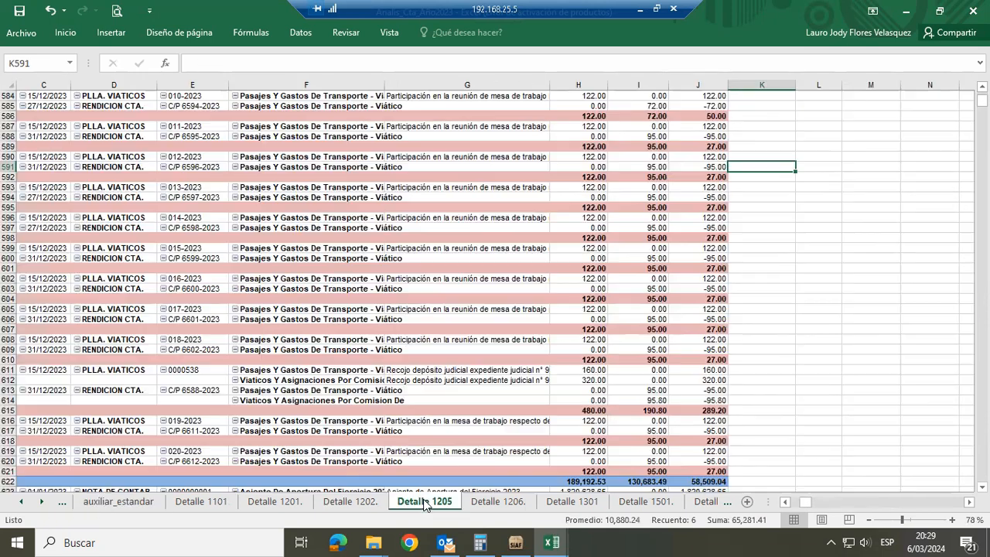
right_click(323, 238)
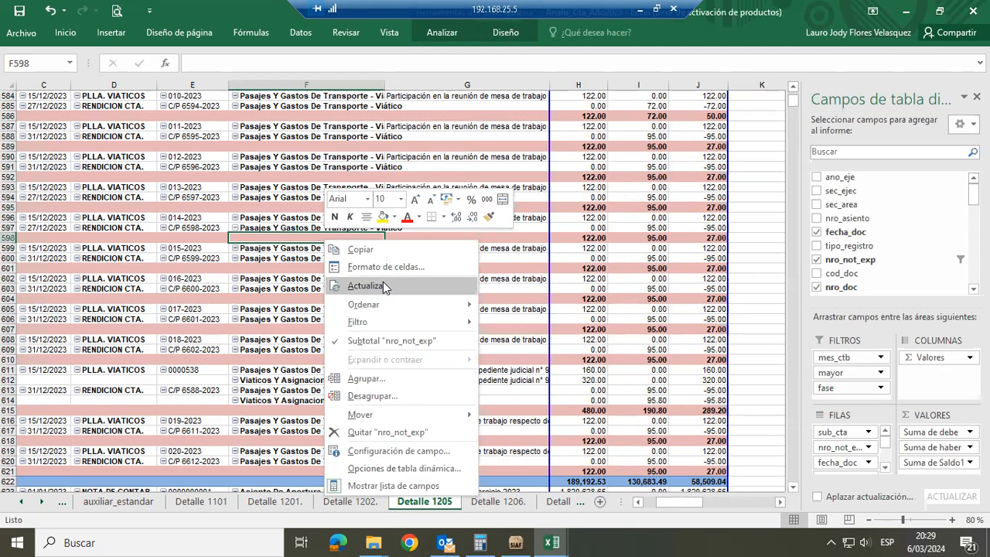
click(744, 284)
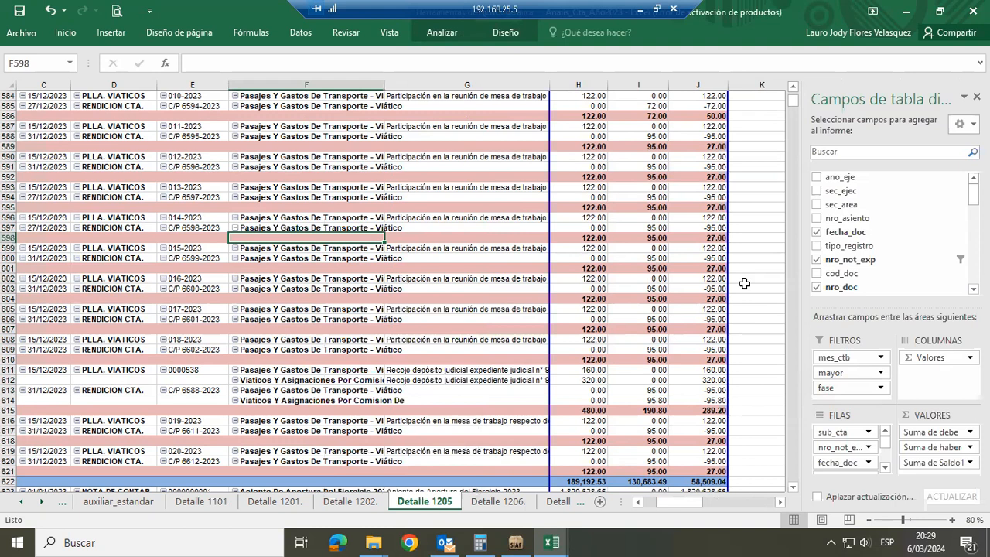
click(122, 504)
click(426, 504)
click(118, 503)
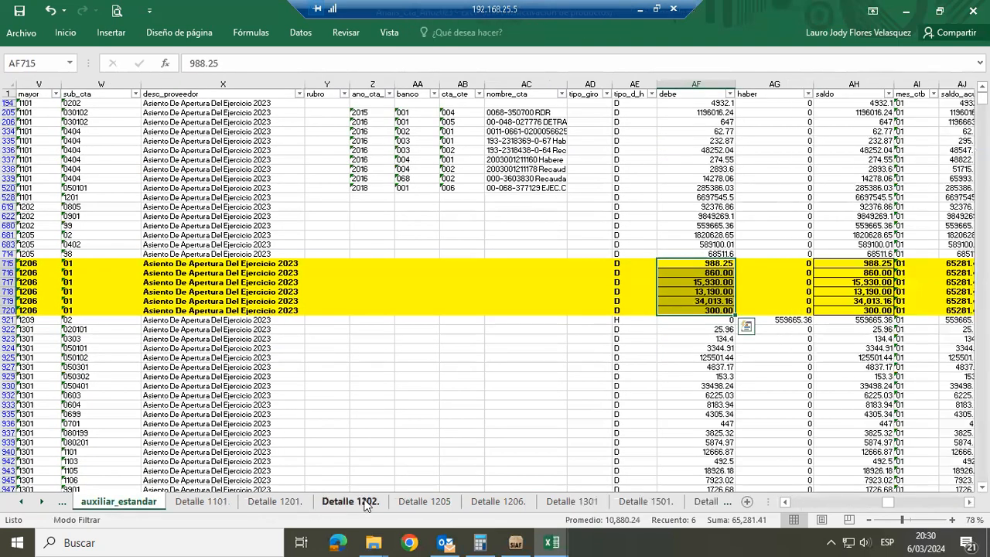
click(425, 503)
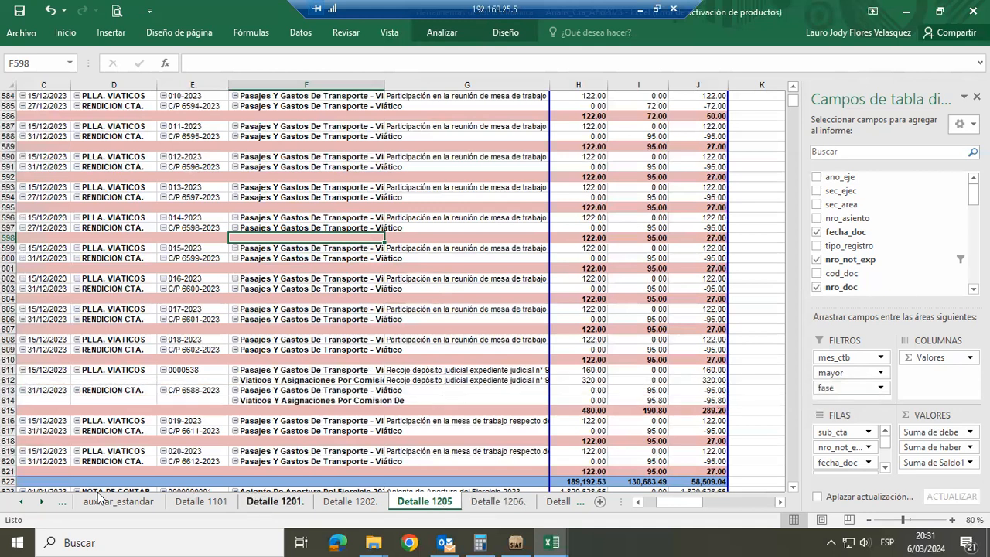
Open the Detalle 2101 sheet farther along in the workbook
click(44, 502)
click(44, 502)
click(44, 502)
click(44, 503)
click(44, 503)
click(44, 503)
click(44, 502)
click(44, 503)
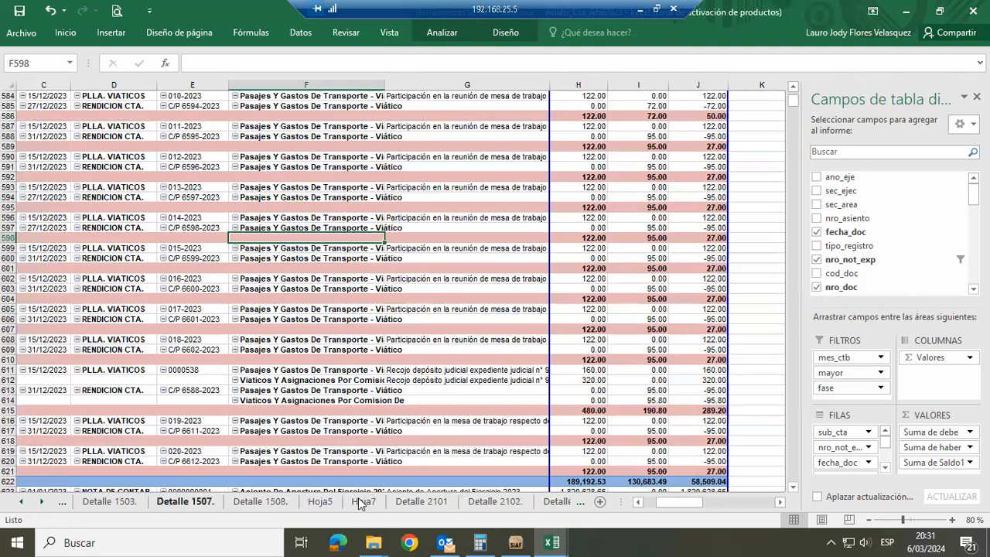
click(421, 501)
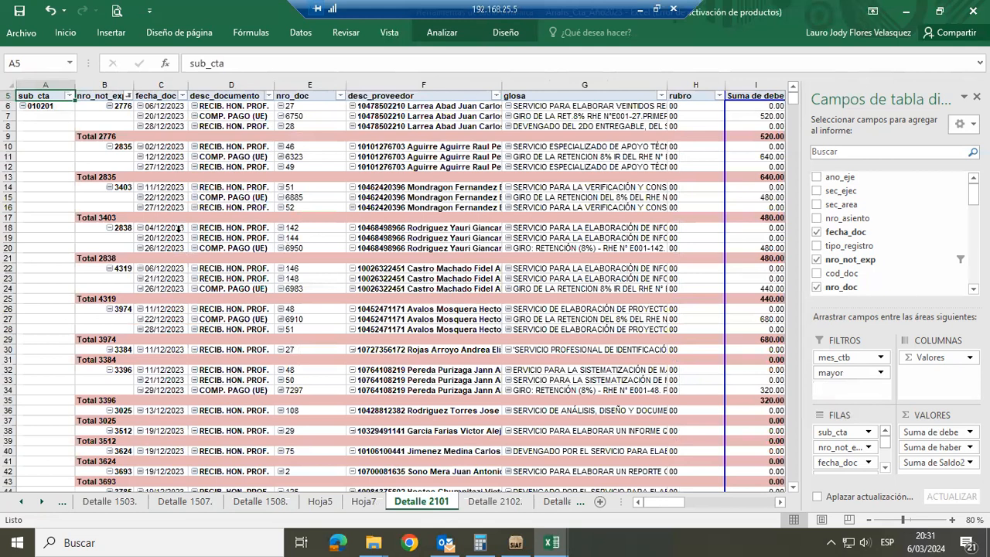
Review the file numbers, dates and document numbers in the first rows of the Detalle 2101 pivot table
key(Up)
key(Down)
key(Down)
key(Down)
key(Down)
key(Right)
key(Down)
key(Down)
key(Down)
key(Down)
Check the debe, haber and Saldo2 subtotals of file 2838 in Detalle 2101, ending on its Total 2838 label
key(Down)
key(Down)
key(Right)
key(Right)
key(Right)
key(Right)
key(Right)
key(Right)
key(Right)
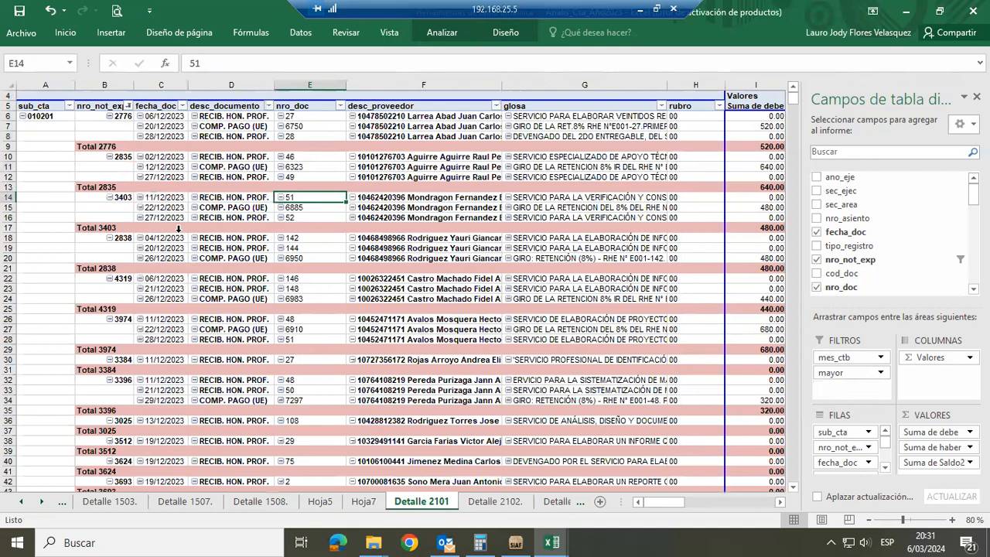
key(Right)
key(Right)
key(Up)
key(Up)
key(Up)
key(Down)
key(Down)
key(Down)
key(Down)
key(Down)
key(Down)
key(Down)
key(Down)
key(Down)
key(Down)
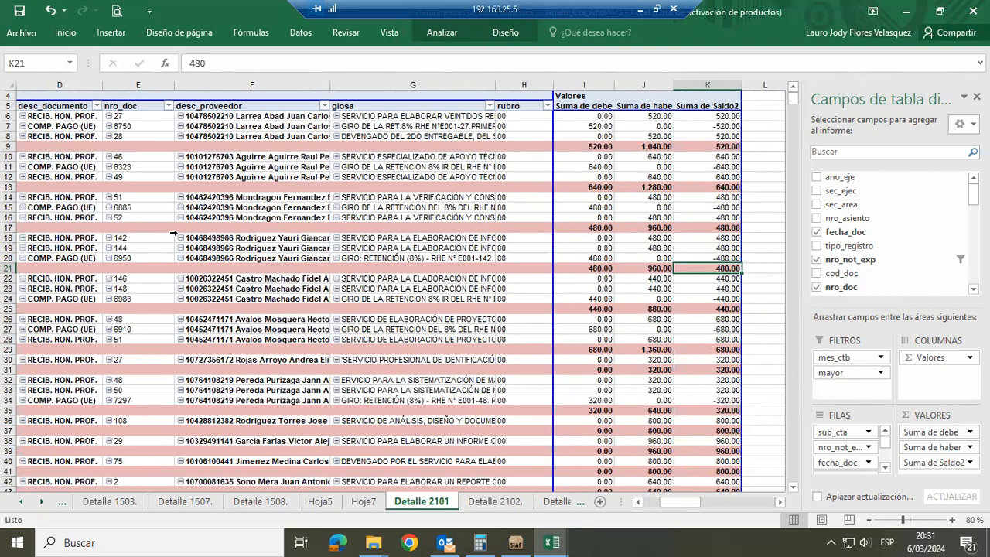
key(Up)
key(Down)
key(Left)
key(Left)
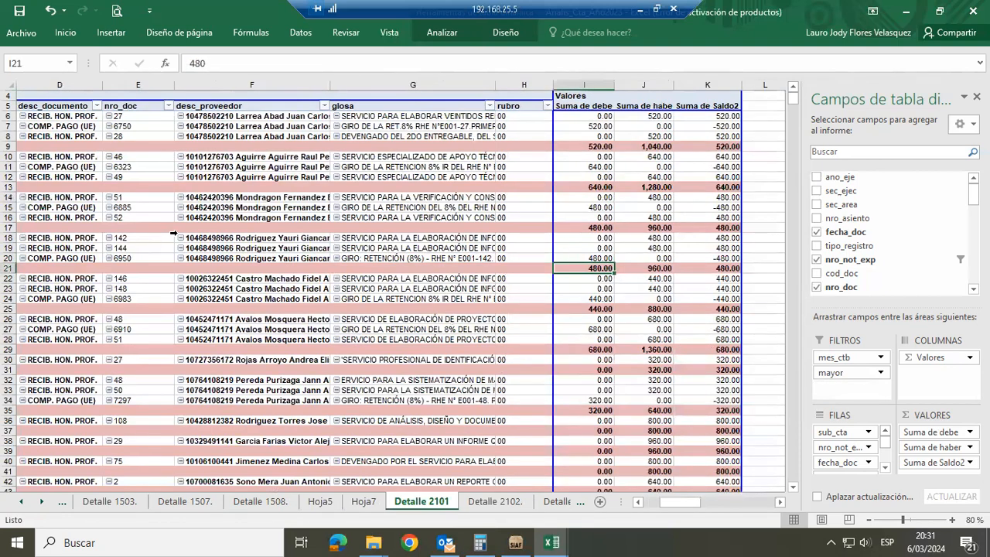
key(ctrl+Left)
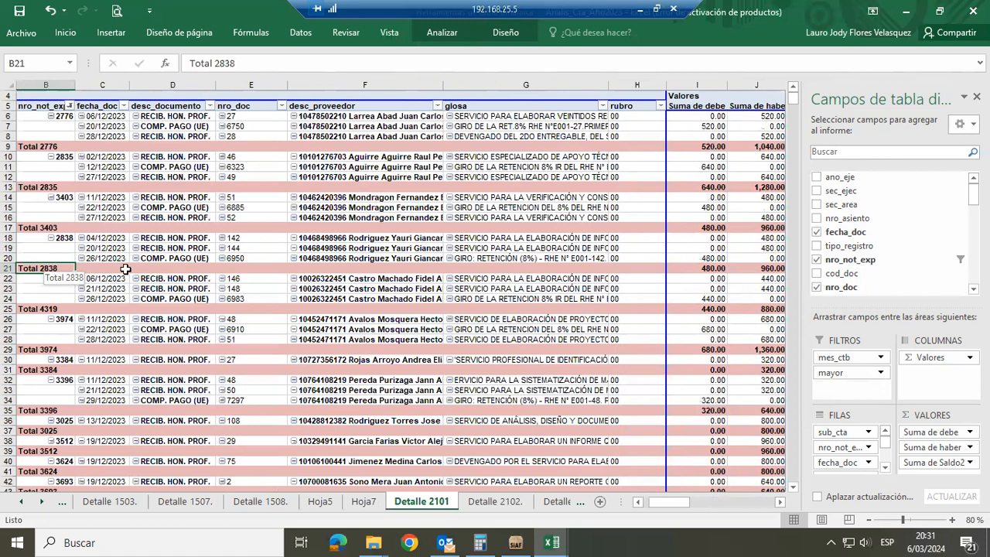
Display the refresh option of the Detalle 2101 pivot table without running it, and select the nro_not_exp column
right_click(280, 240)
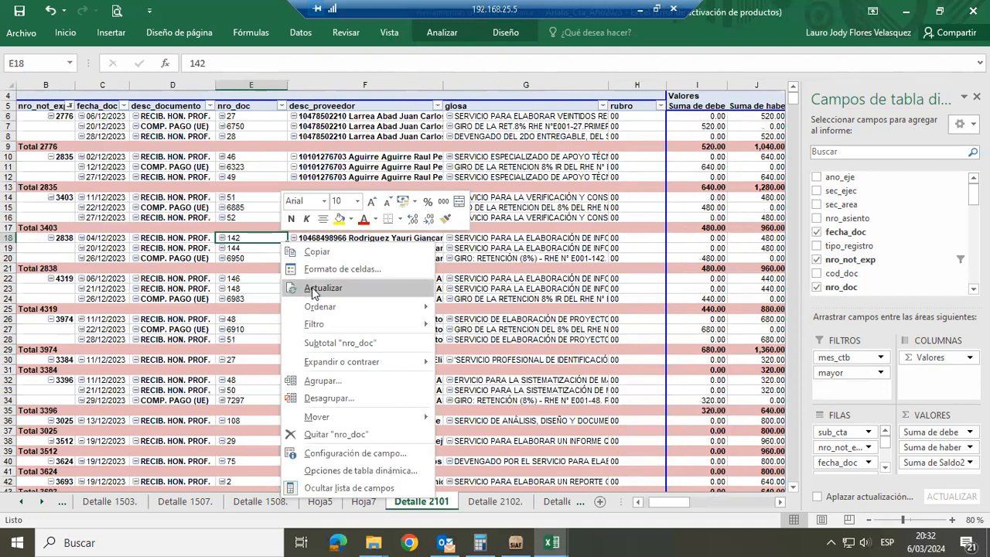
click(43, 78)
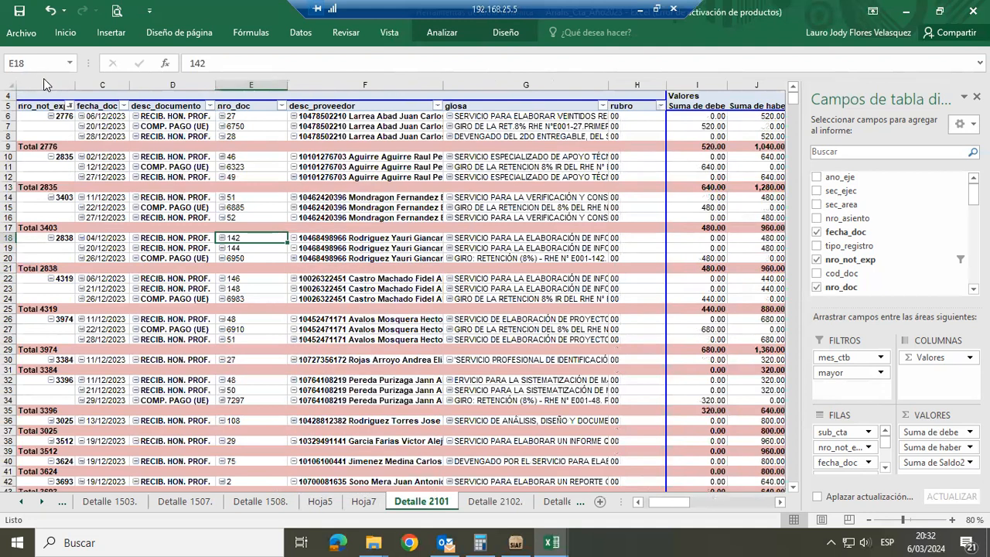
click(43, 81)
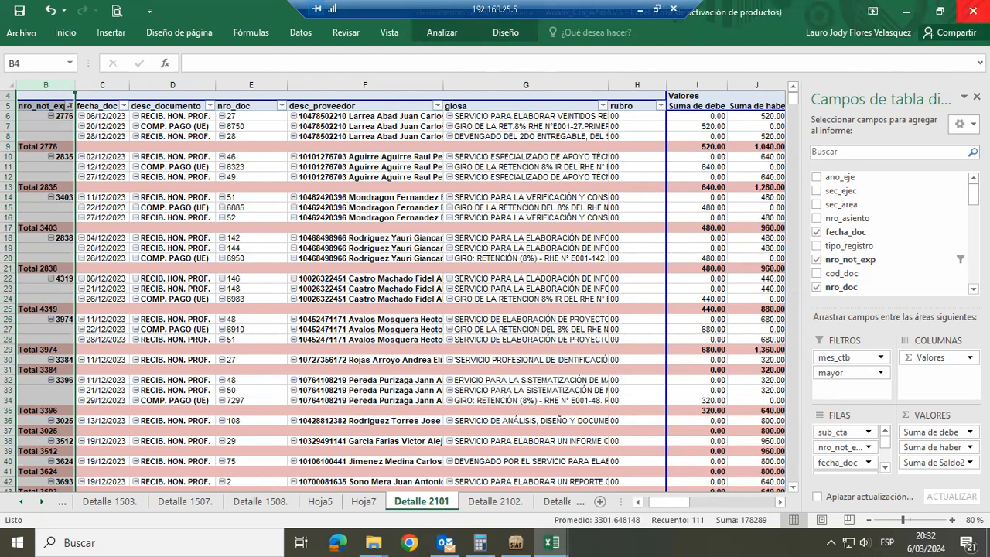
Close the account analysis workbook, Libro1 without saving its changes, and the 1205 Análisis de Cuenta workbook
click(972, 11)
click(972, 11)
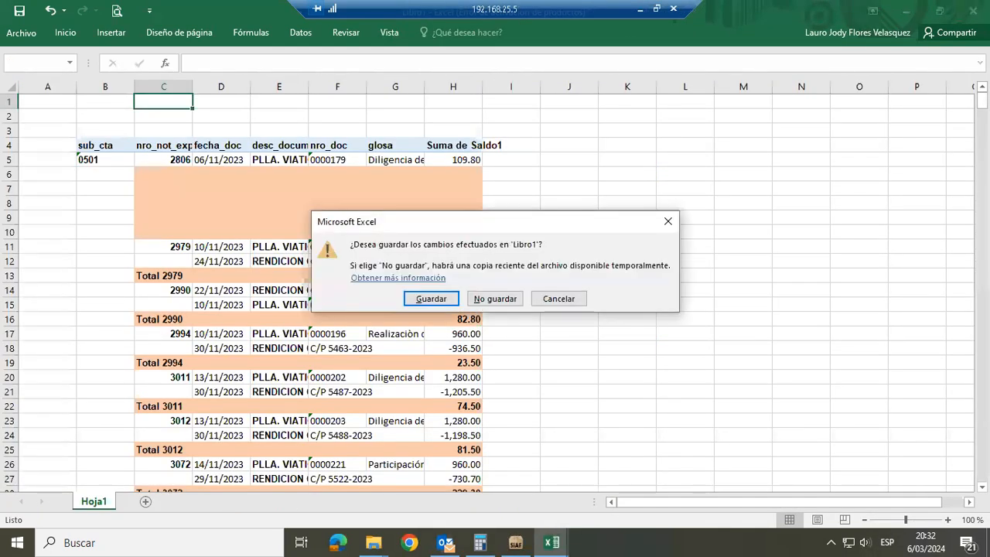
click(496, 299)
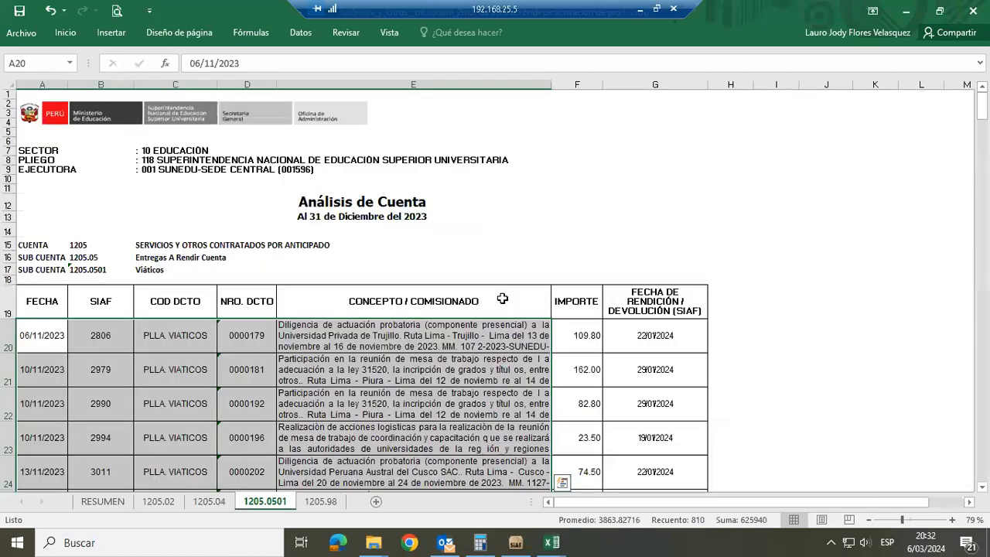
click(972, 10)
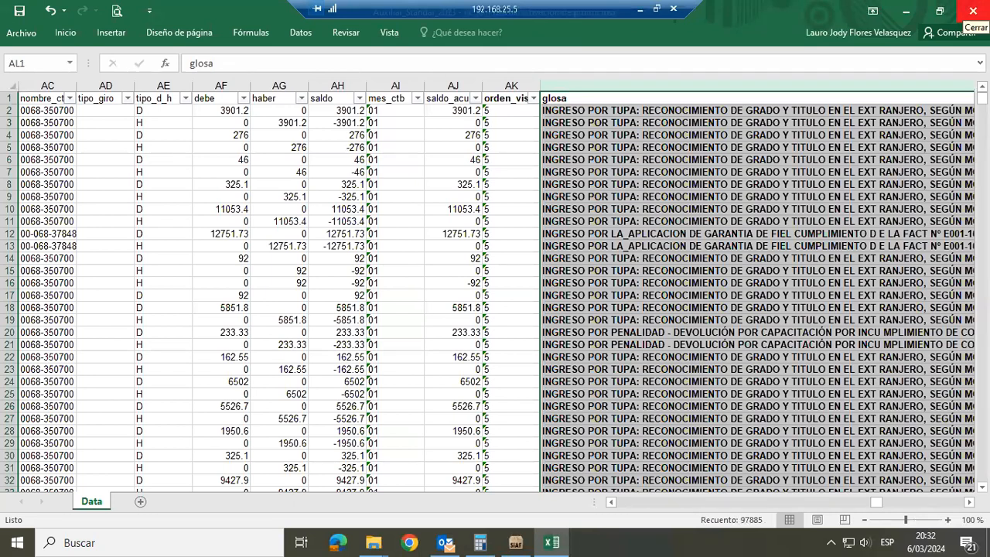
Review the column headers of the Auxiliar_Standar_2023 Data sheet from ano_eje to glosa, ending at cell A1
click(429, 183)
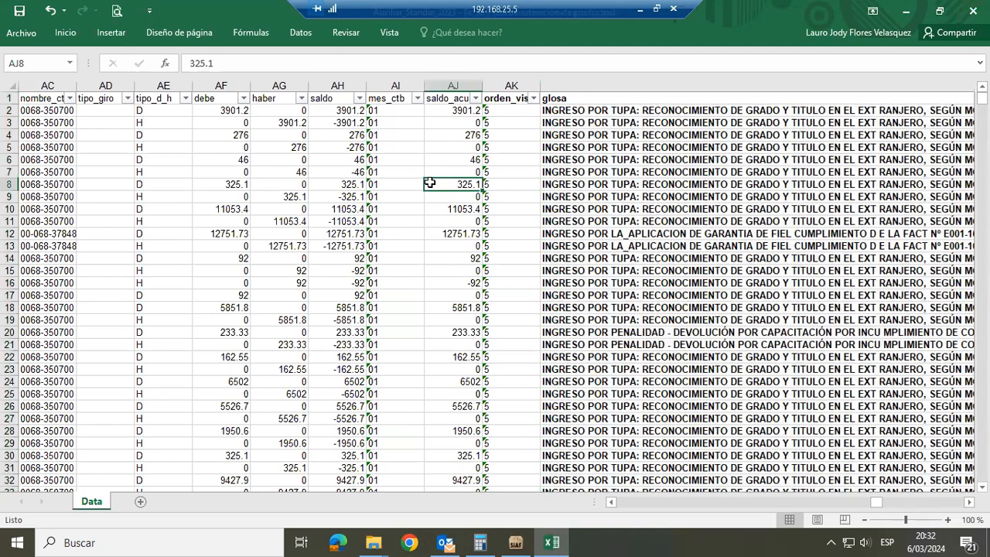
key(Up)
key(Up)
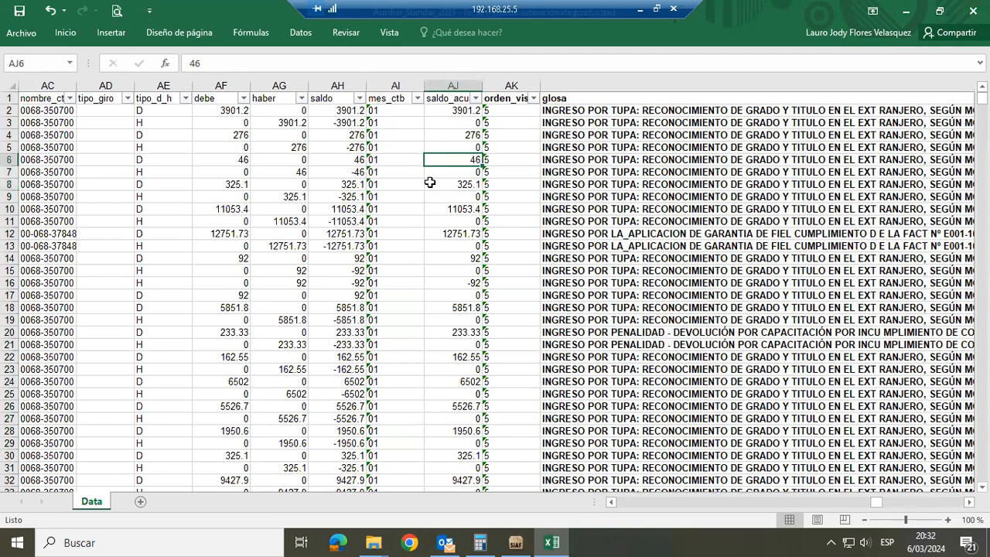
key(ctrl+Up)
key(ctrl+Left)
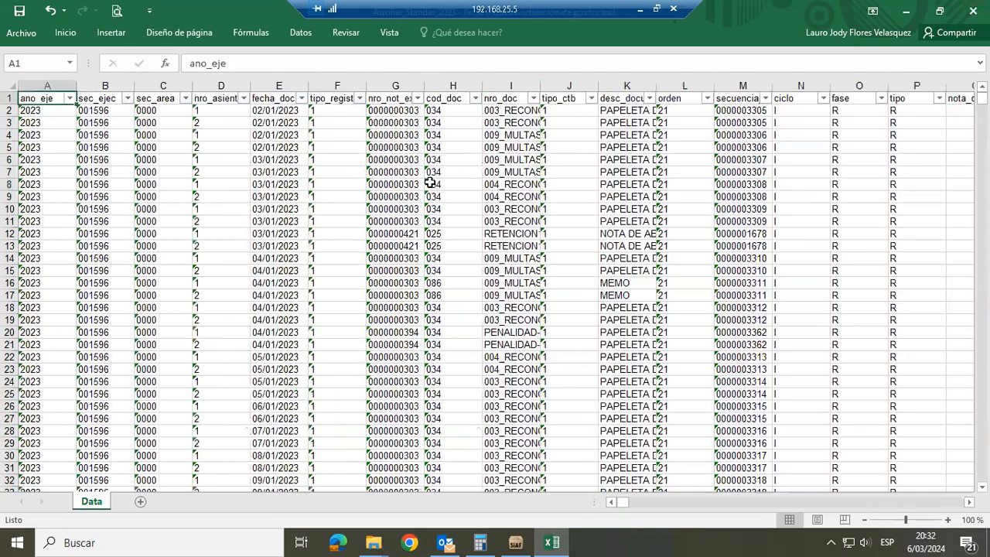
key(ctrl+Right)
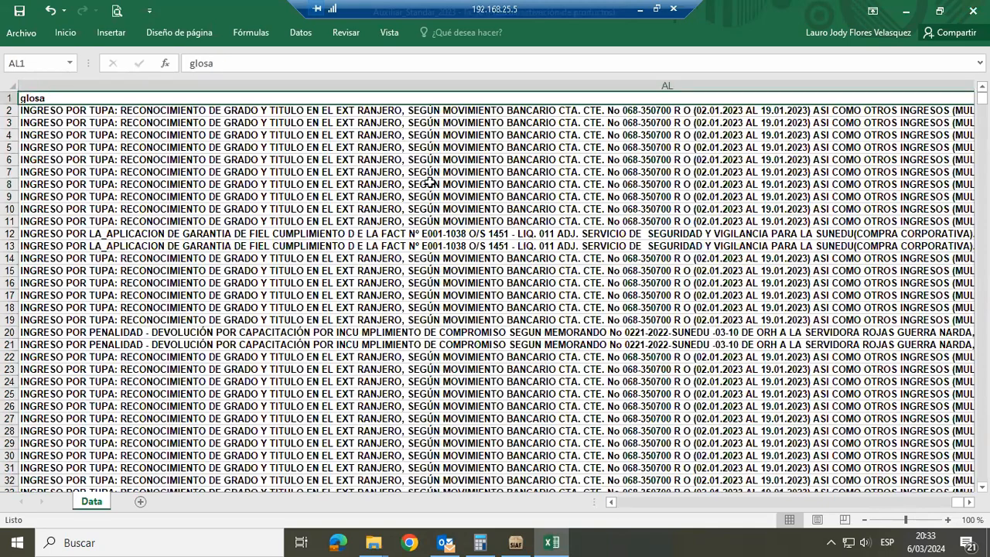
key(ctrl+Left)
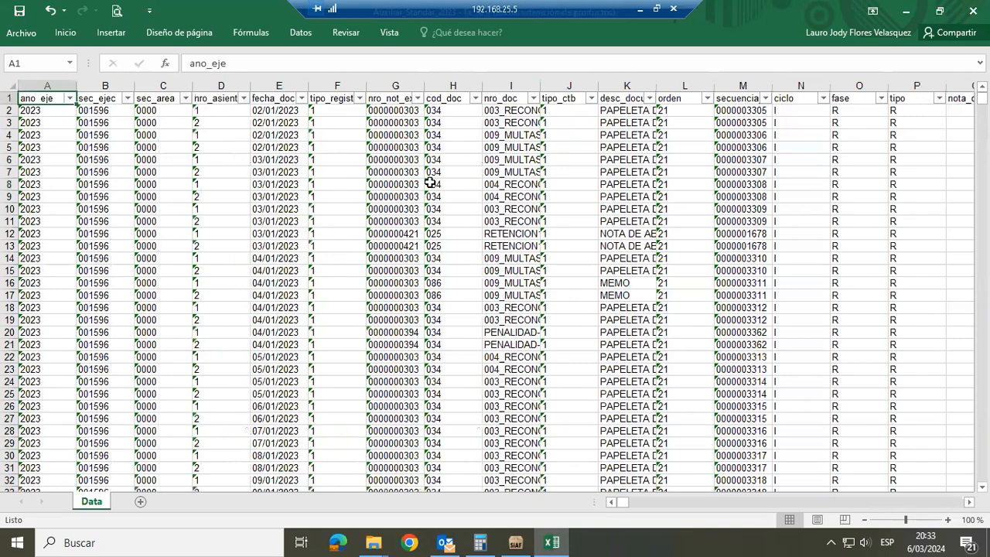
In File Explorer, open EF-3 - EstCambPatrNeto al 31.12.2023 from Carpeta de Macros en Excel 2023\Estados Financieros and accept its welcome message
key(alt+Tab)
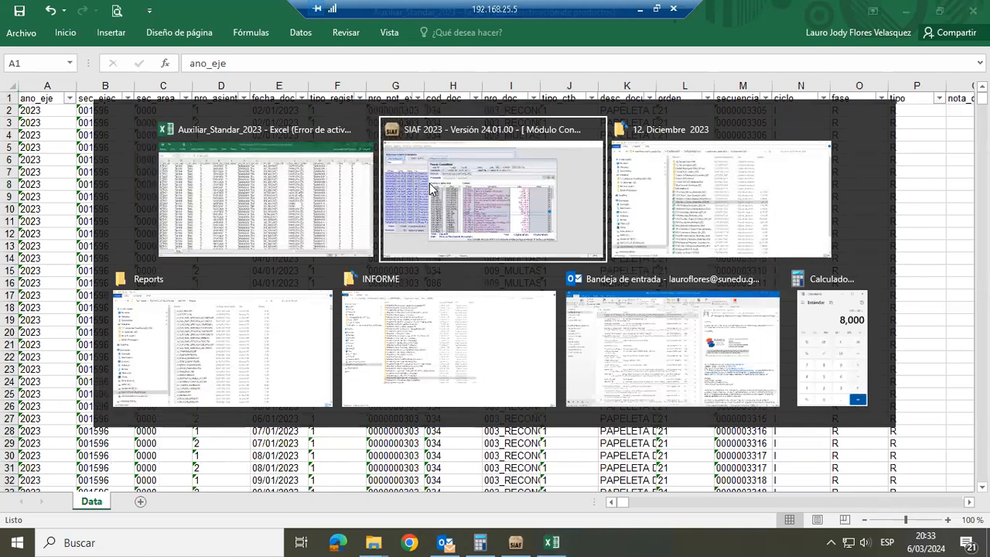
key(alt+Tab)
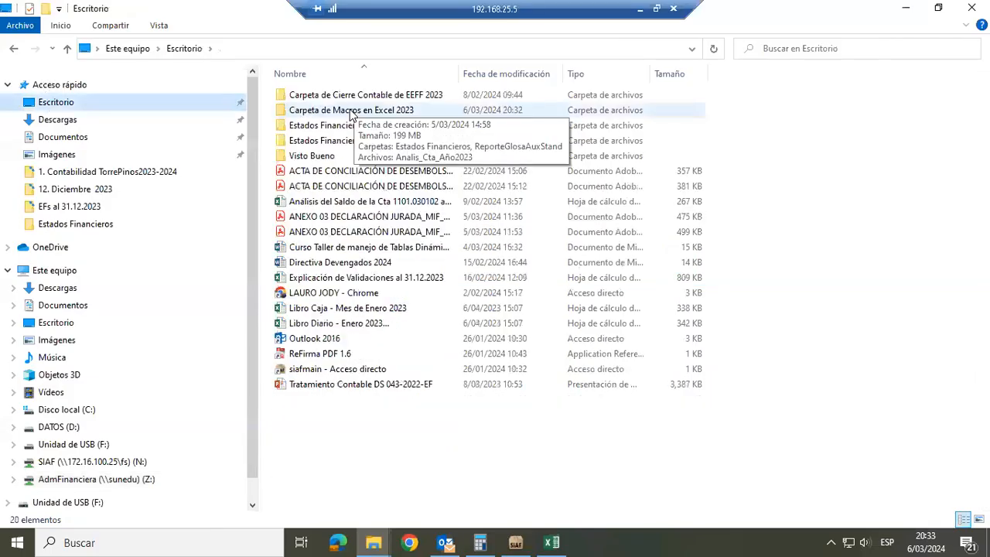
double_click(346, 113)
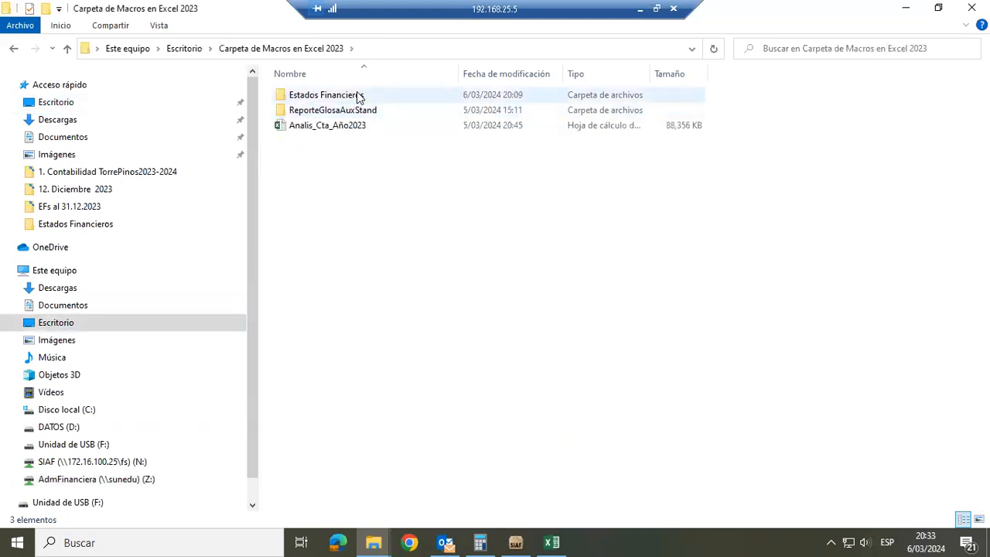
double_click(358, 96)
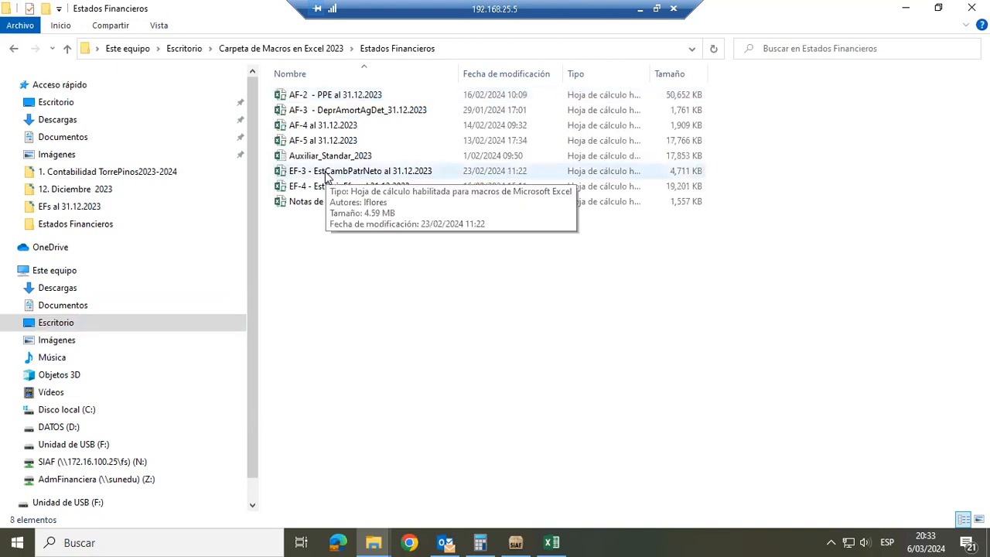
double_click(325, 170)
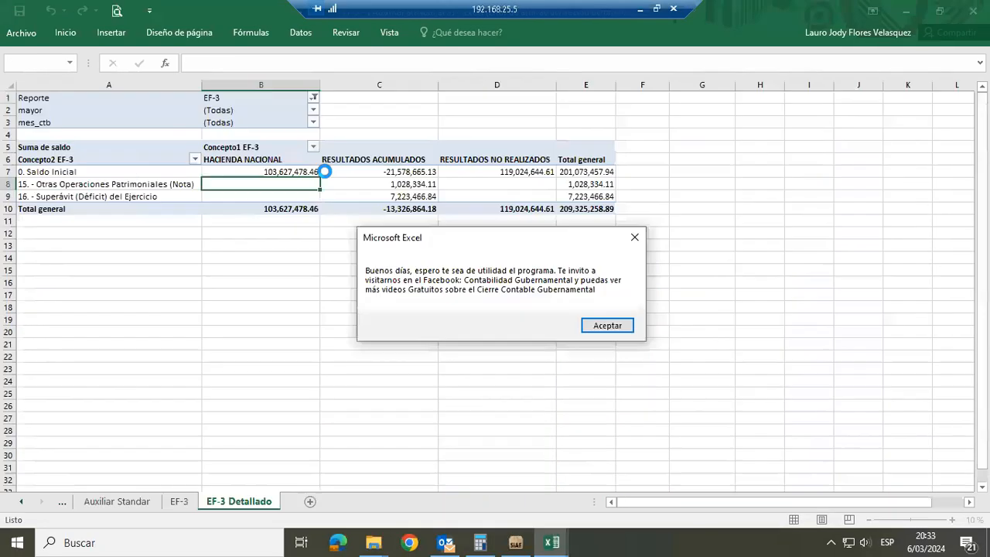
click(603, 326)
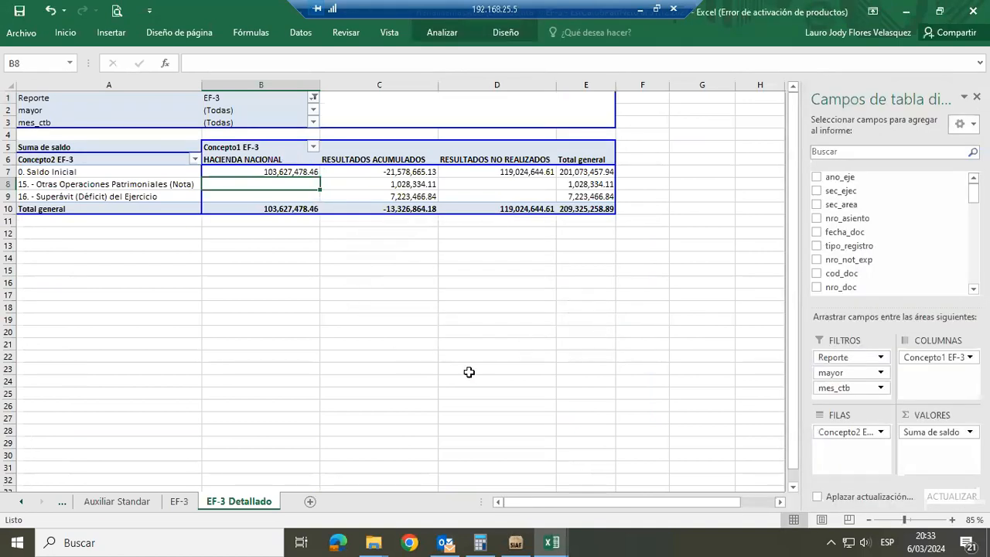
Read the EF-3 workbook's Instrucciones sheet through step 5 on running the macros, and return to the Auxiliar_Standar_2023 workbook
click(23, 503)
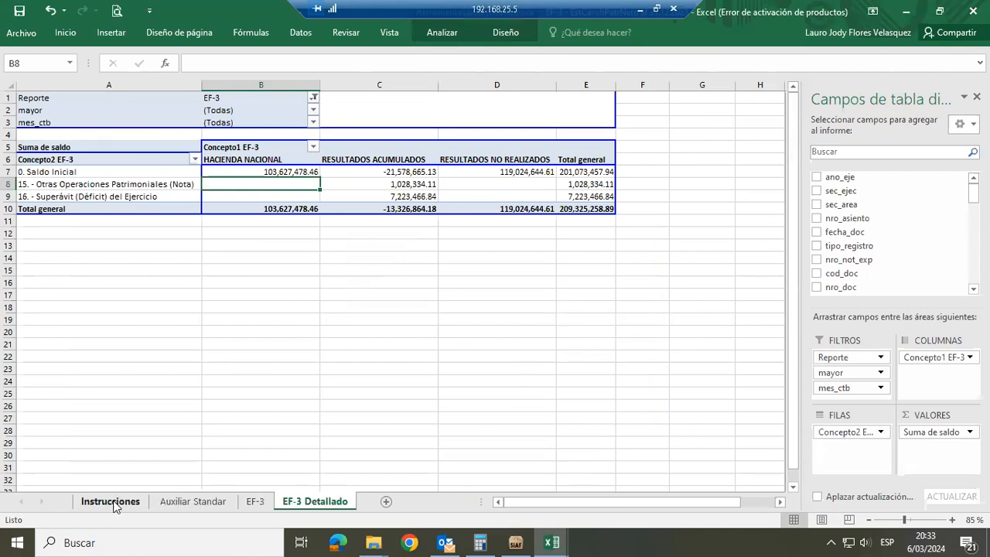
click(112, 503)
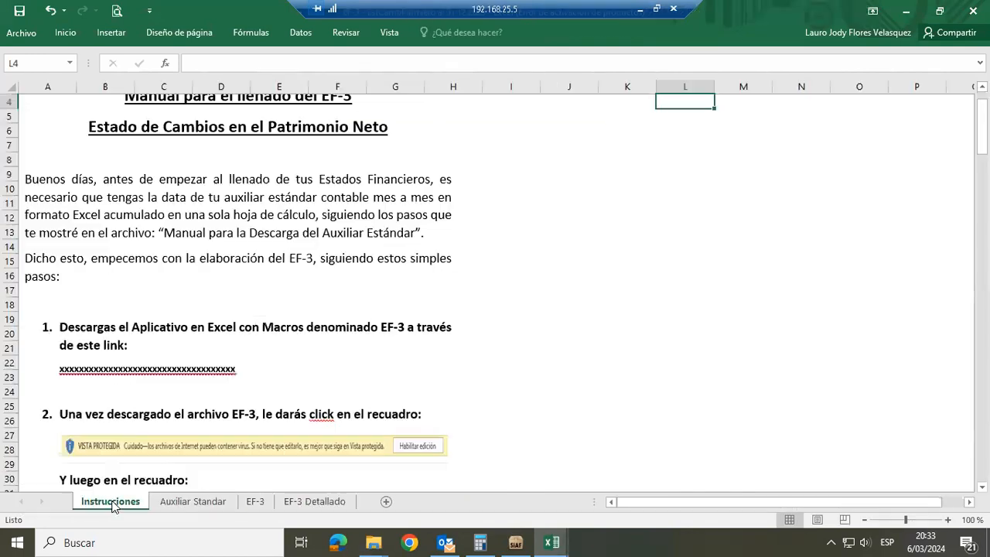
click(531, 376)
key(Down)
key(Down)
key(Down)
key(Down)
key(Down)
key(Down)
key(Down)
key(Down)
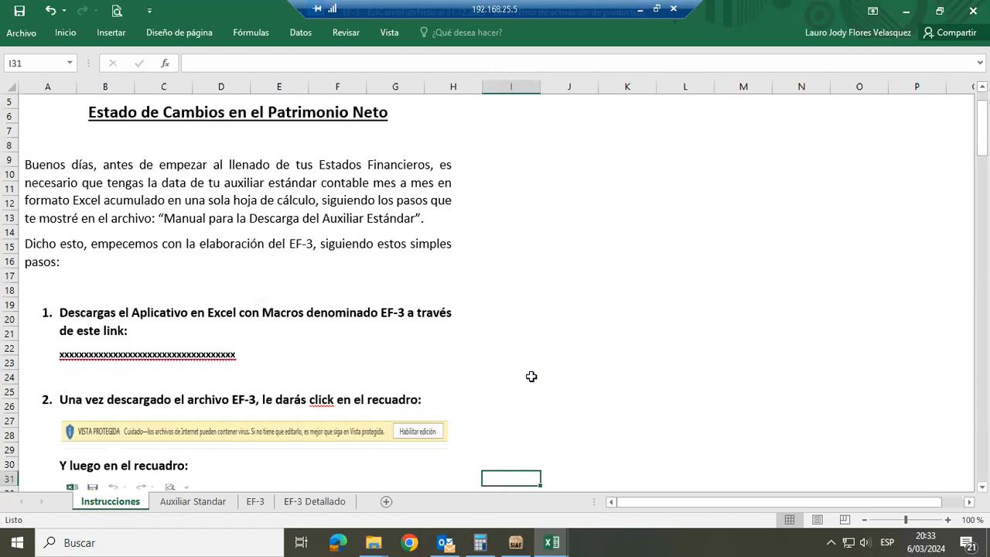
key(Down)
key(Down)
key(Down)
key(Down)
key(Down)
key(Down)
key(Down)
key(Down)
key(Down)
key(Down)
key(Down)
key(Down)
key(Down)
key(Down)
key(Down)
key(Down)
key(Down)
key(Down)
key(Down)
key(Down)
key(Down)
key(Down)
key(Down)
key(Down)
key(Down)
key(Down)
key(Down)
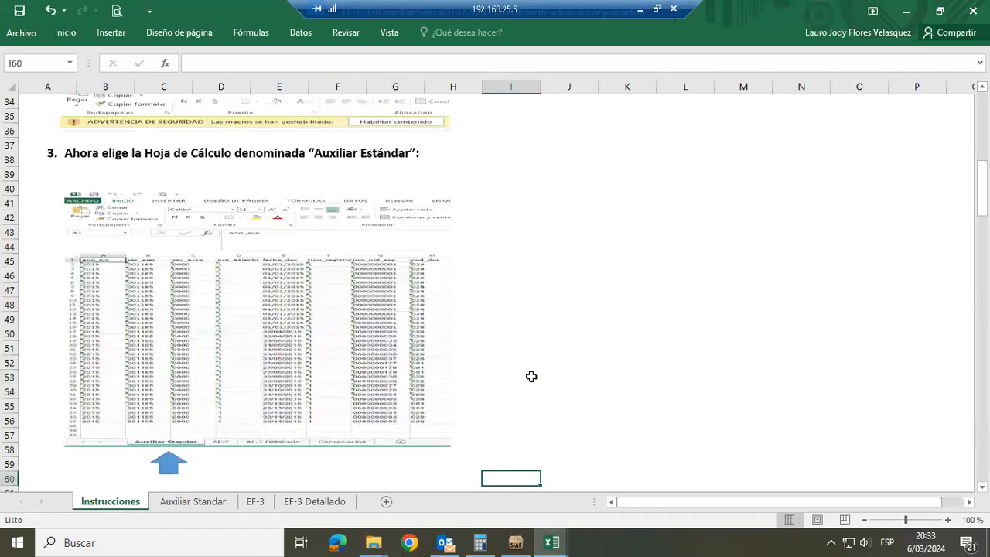
key(Down)
key(Down)
key(Down)
key(Down)
key(Down)
key(Down)
key(Down)
key(Down)
key(Down)
key(Down)
key(Down)
key(Down)
key(Down)
key(Down)
key(Down)
key(Down)
key(Down)
key(Down)
key(Down)
key(Down)
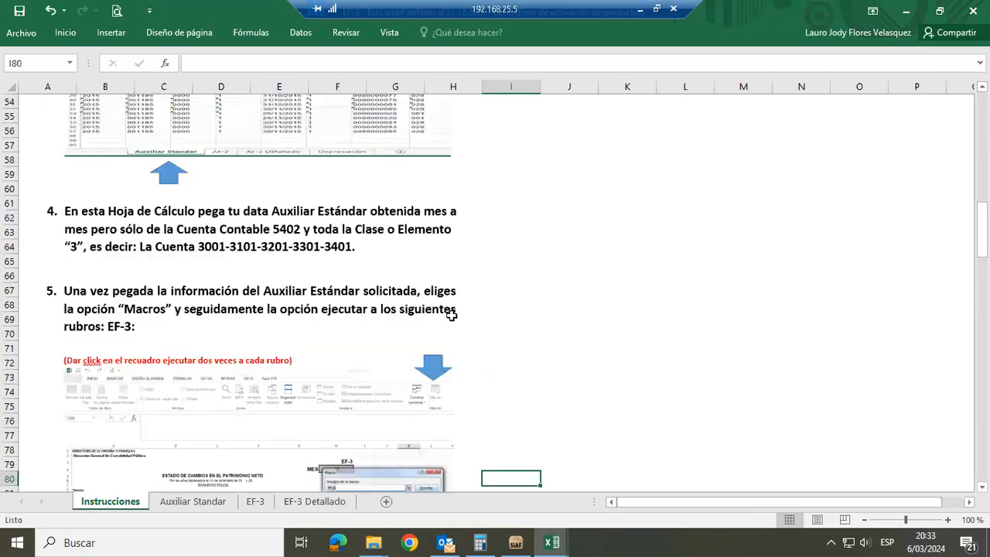
key(alt+Tab)
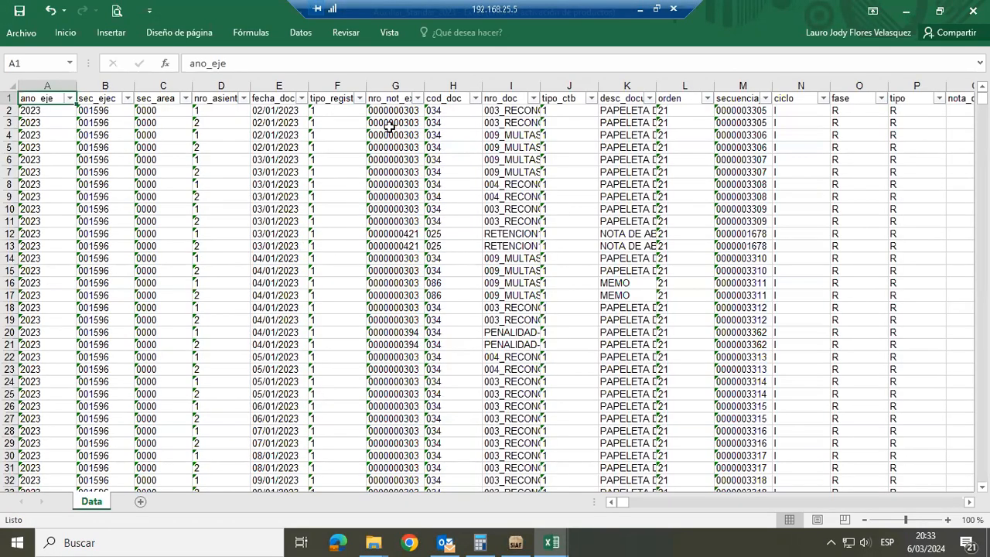
Check which accounts step 4 of the EF-3 Instrucciones sheet requires, and return to the Auxiliar_Standar_2023 header row around the mayor column
key(alt+Tab)
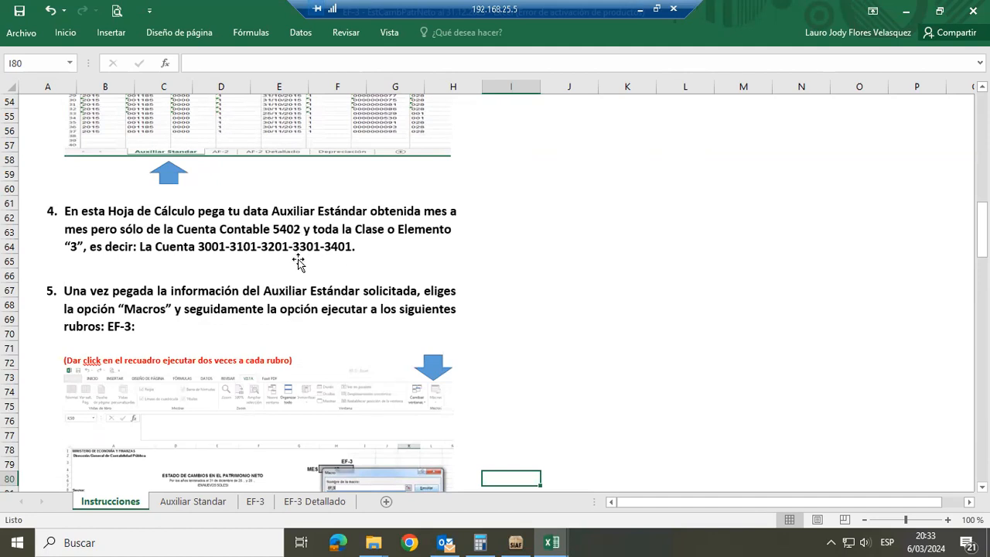
key(alt+Tab)
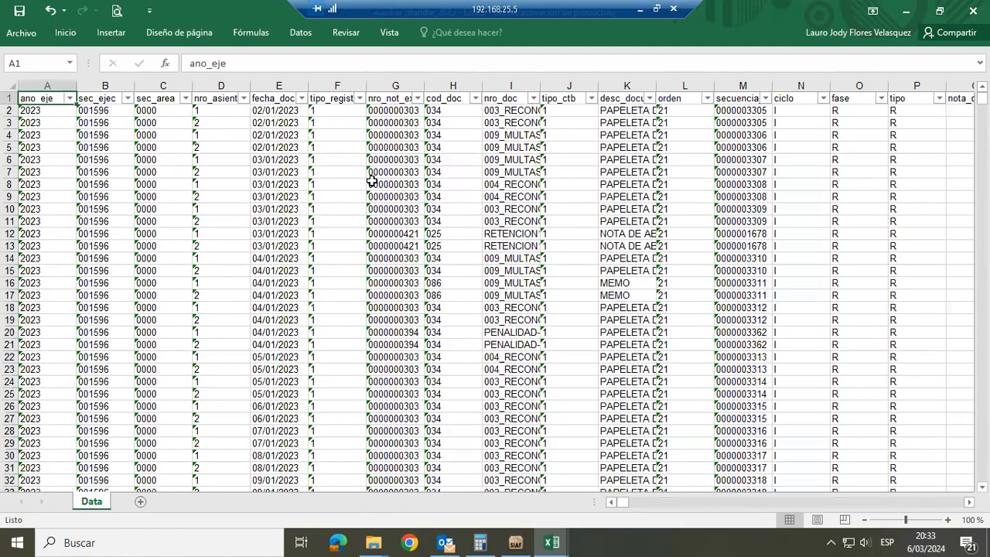
click(461, 151)
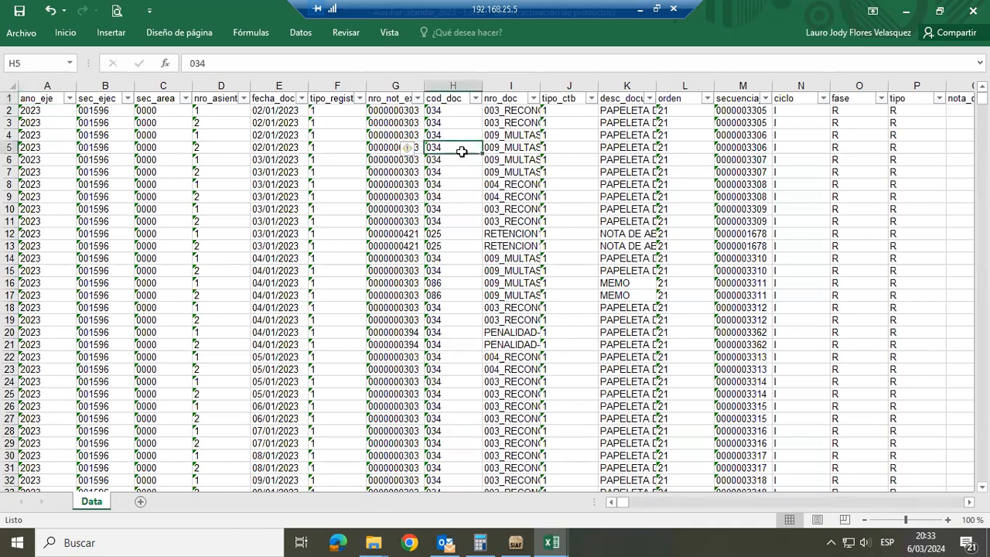
key(ctrl+Up)
key(Right)
key(Right)
key(Right)
key(Right)
key(Right)
key(Right)
key(Right)
key(Right)
key(Right)
key(Right)
key(Right)
key(Right)
key(Right)
key(Right)
key(Right)
key(Right)
key(Right)
key(Right)
key(Right)
key(Right)
key(Right)
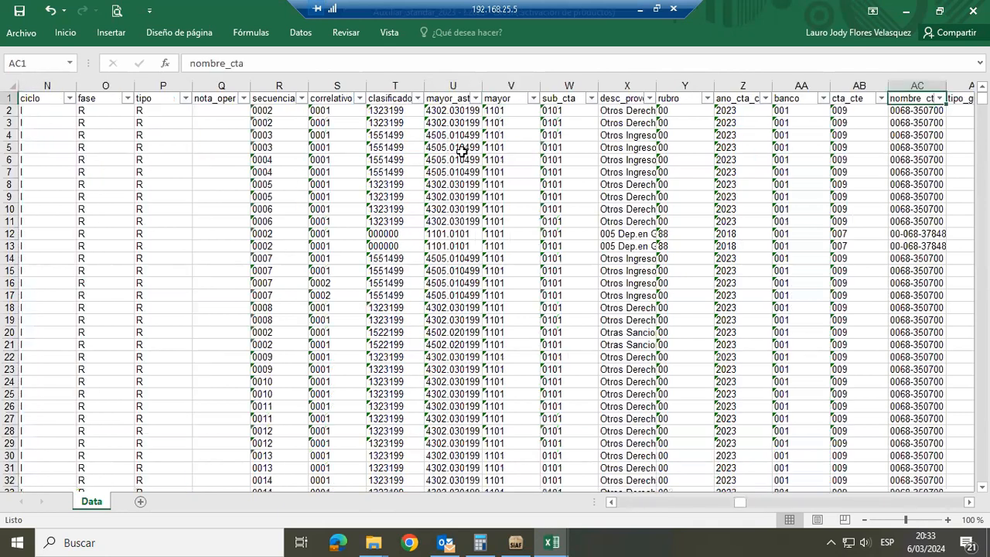
Filter the mayor column of the Auxiliar_Standar_2023 data to show only accounts 3001, 3101 and 3401
click(533, 99)
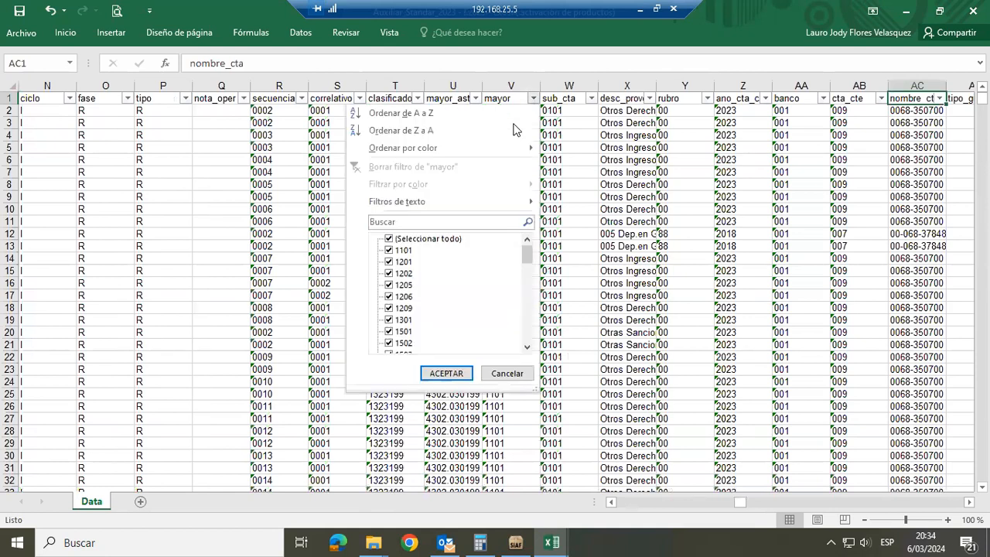
click(396, 239)
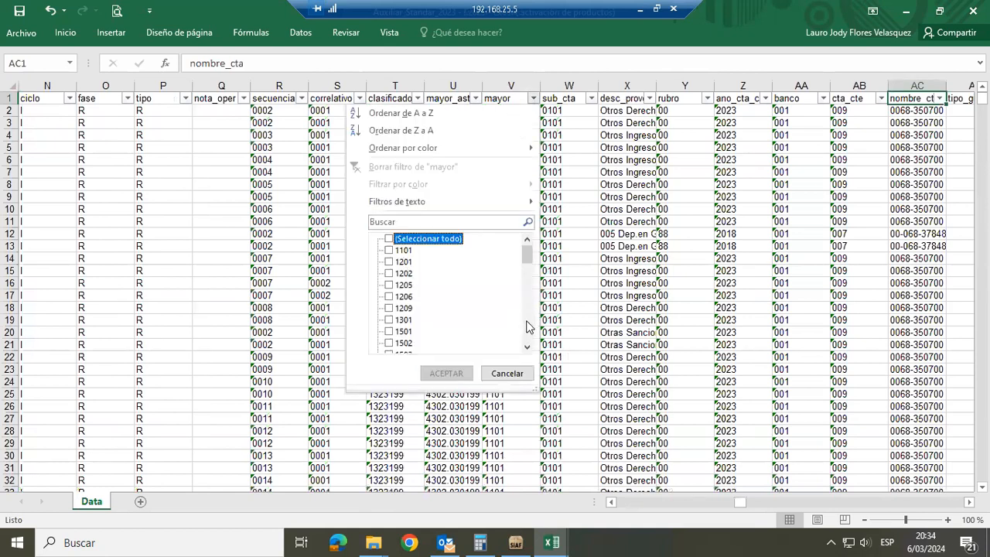
scroll(526, 326, down, 5)
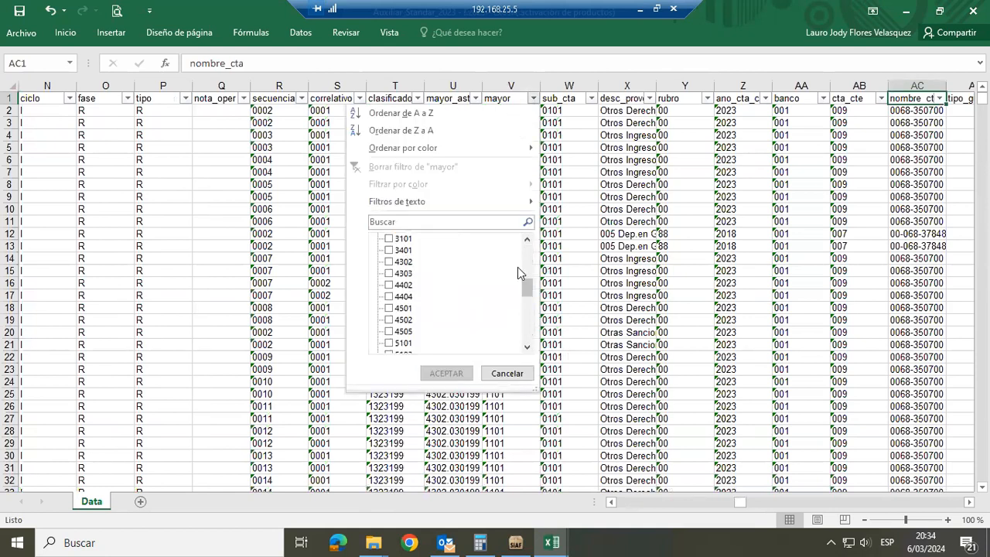
scroll(398, 251, up, 1)
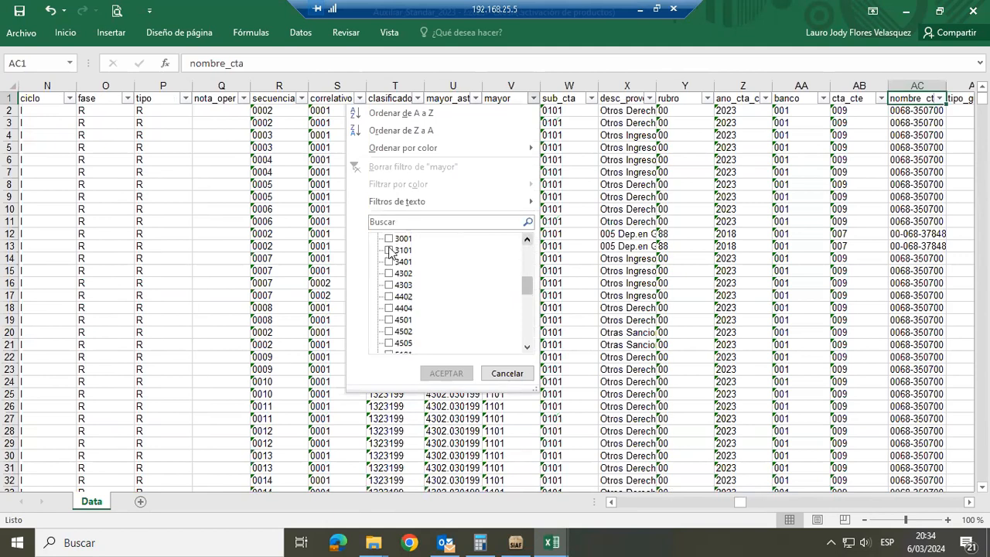
click(396, 239)
click(398, 250)
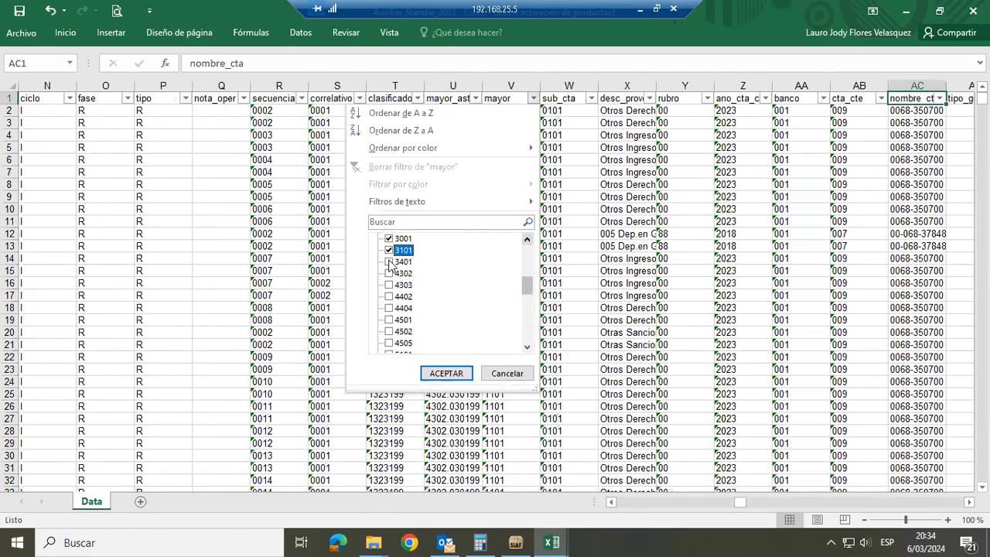
click(431, 371)
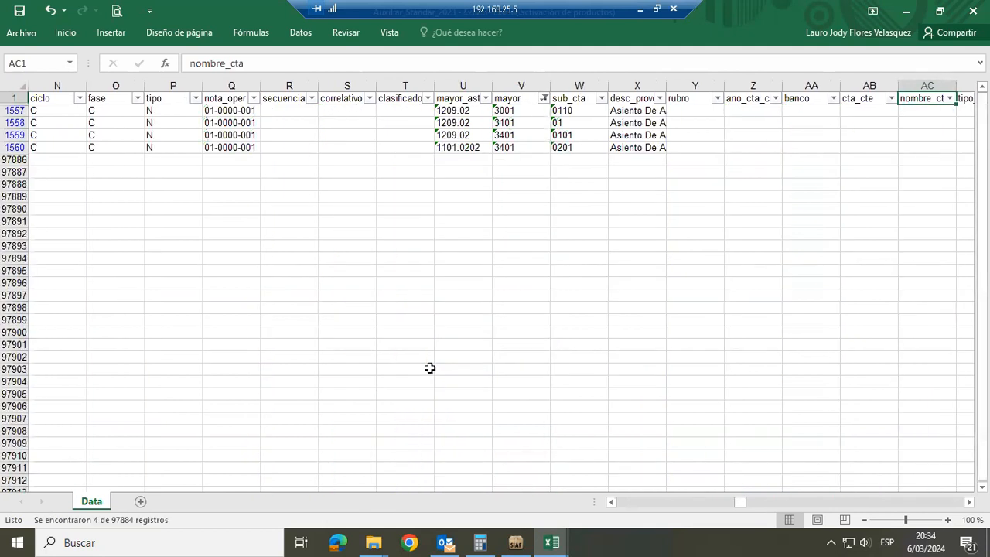
Select all the filtered records from ano_eje to glosa, leaving out the header row
key(ctrl+Home)
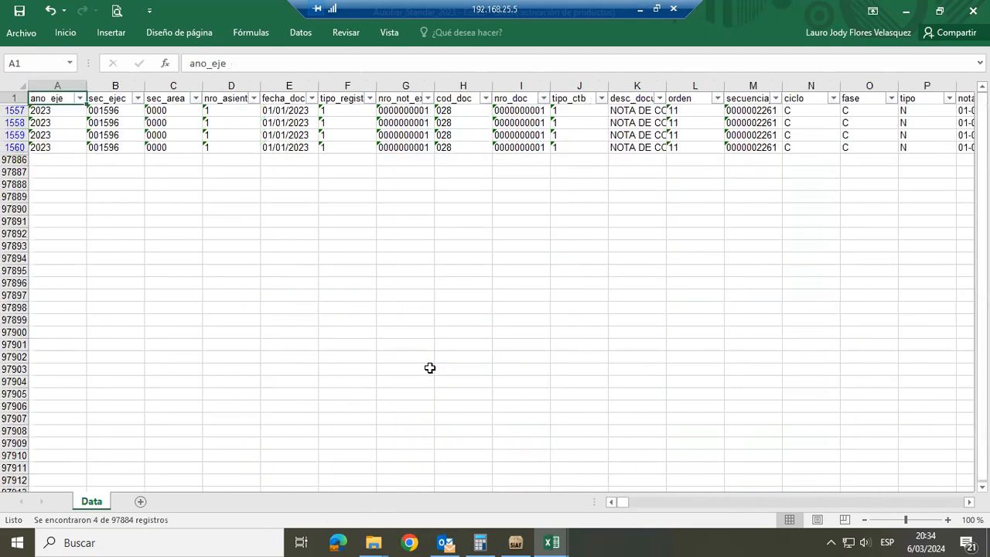
key(Down)
key(ctrl+shift+Right)
key(ctrl+shift+Down)
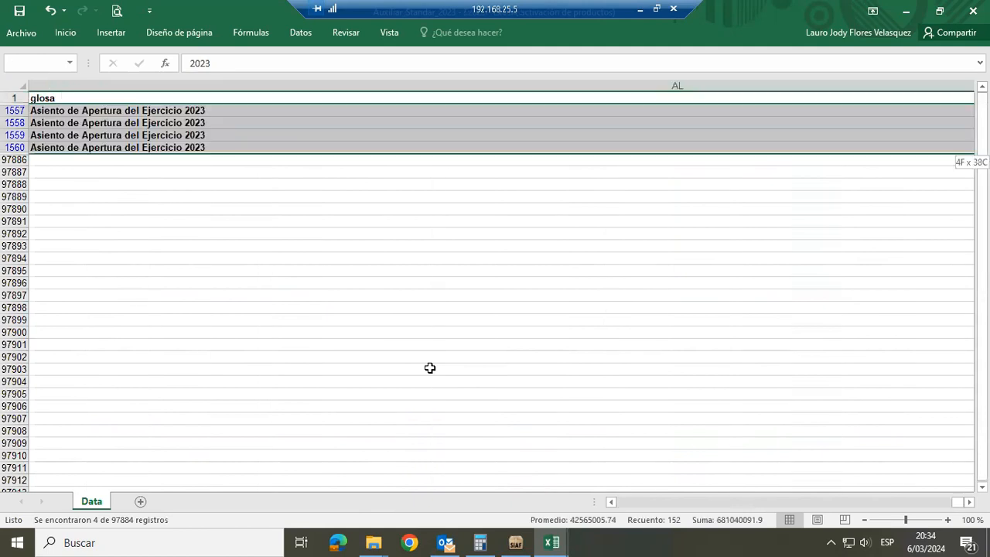
Switch to the EF-3 workbook, open its Auxiliar Standar sheet, accept the message and go to cell A1
key(alt+Tab)
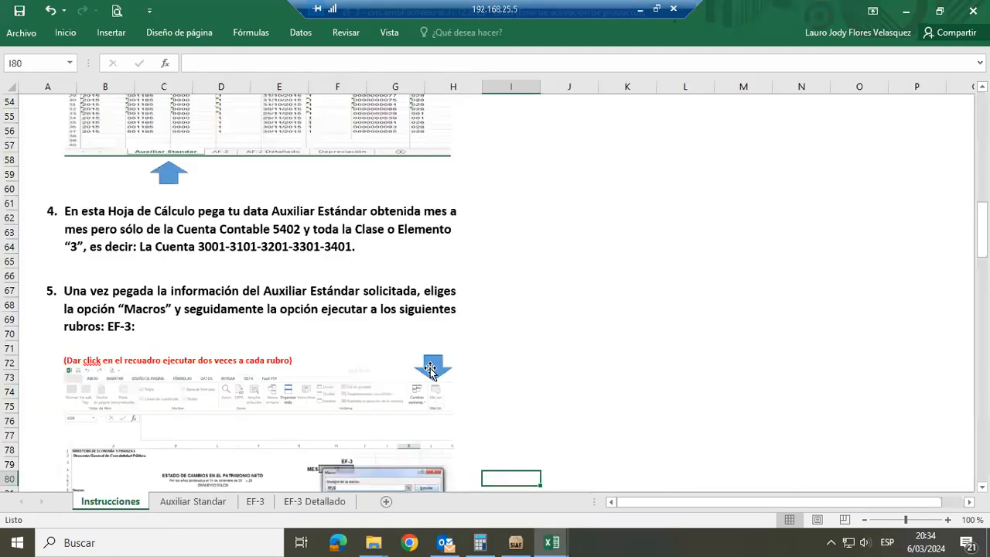
click(214, 501)
click(214, 501)
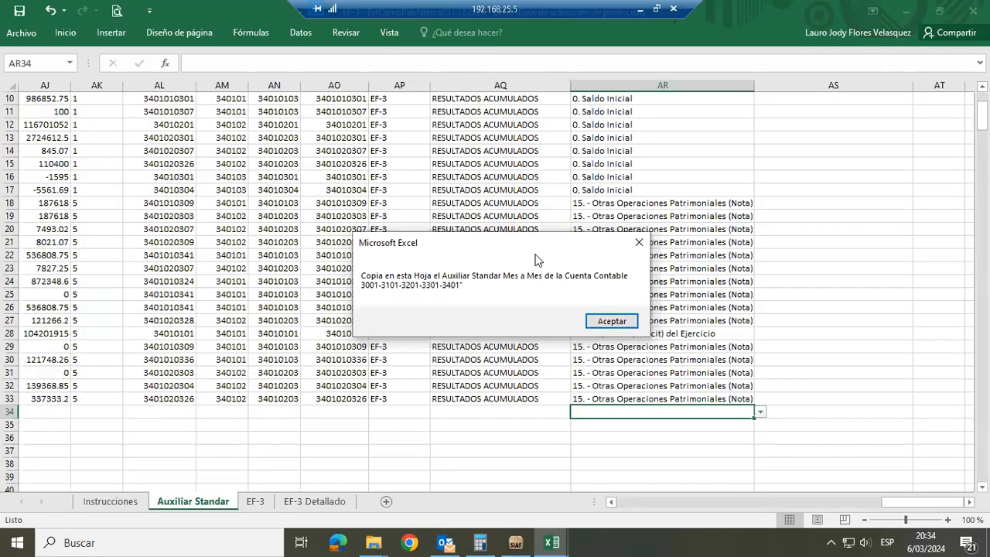
click(607, 321)
key(ctrl+Up)
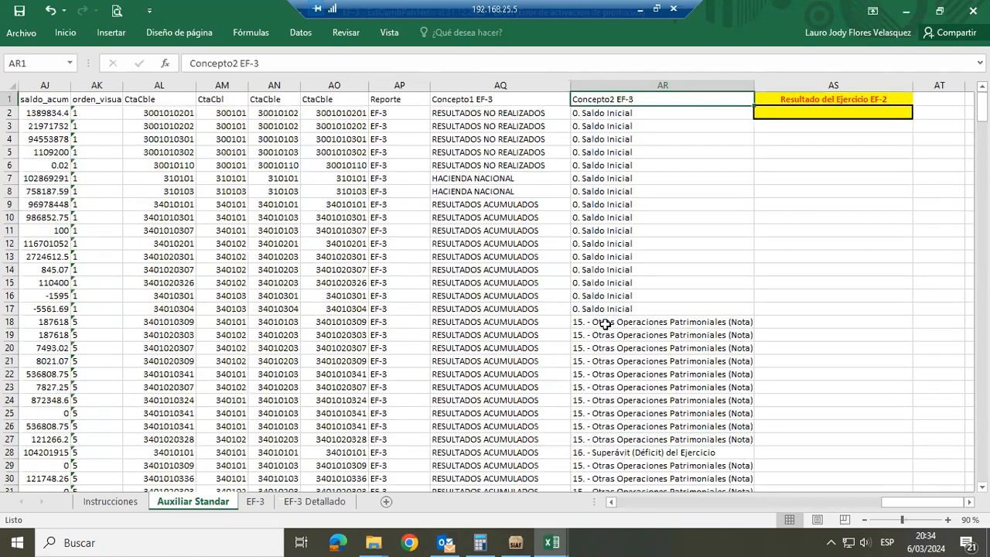
key(ctrl+Left)
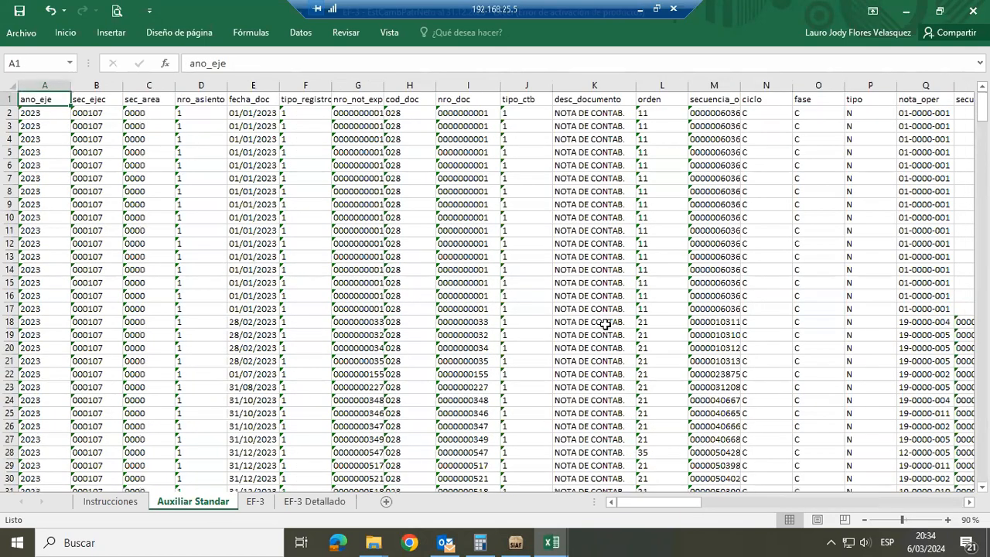
Reread step 4 in Instrucciones, then examine the Concepto1 EF-3 and Reporte columns of the Auxiliar Standar sheet, accepting its message
click(131, 502)
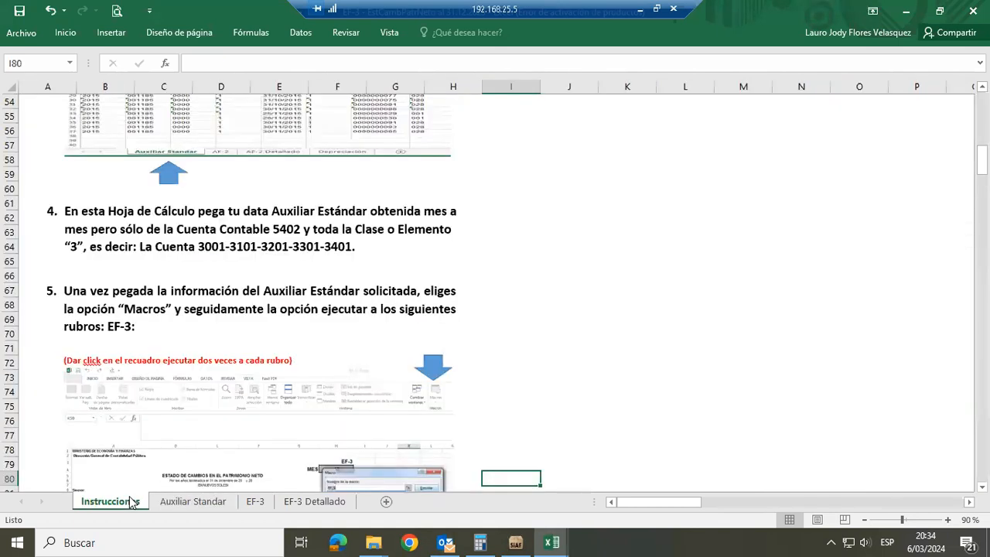
click(190, 503)
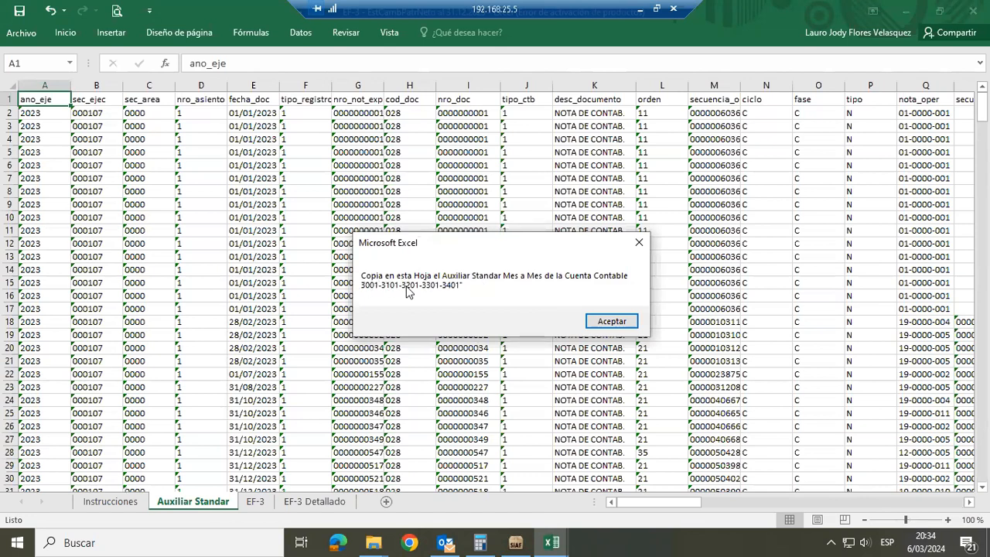
click(610, 323)
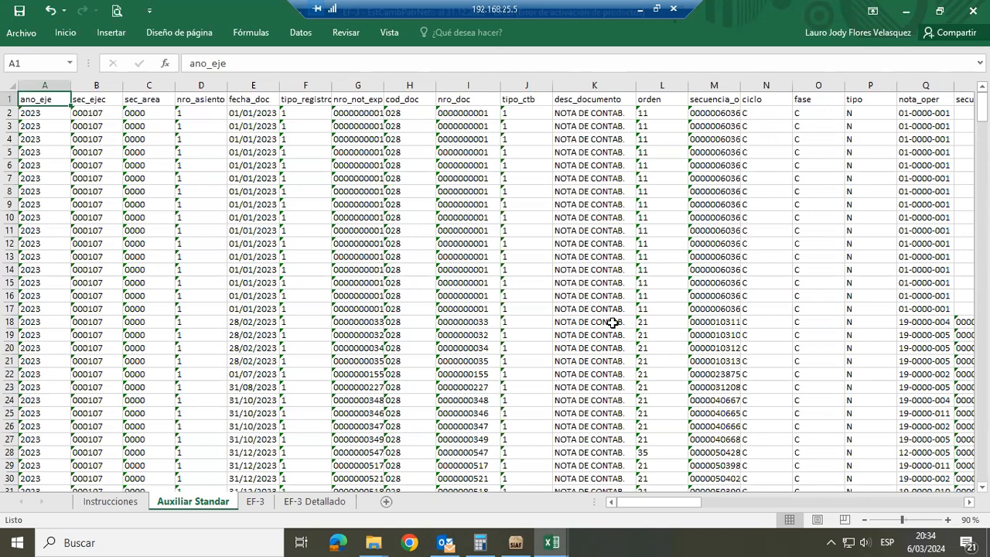
key(ctrl+Right)
key(Left)
key(Left)
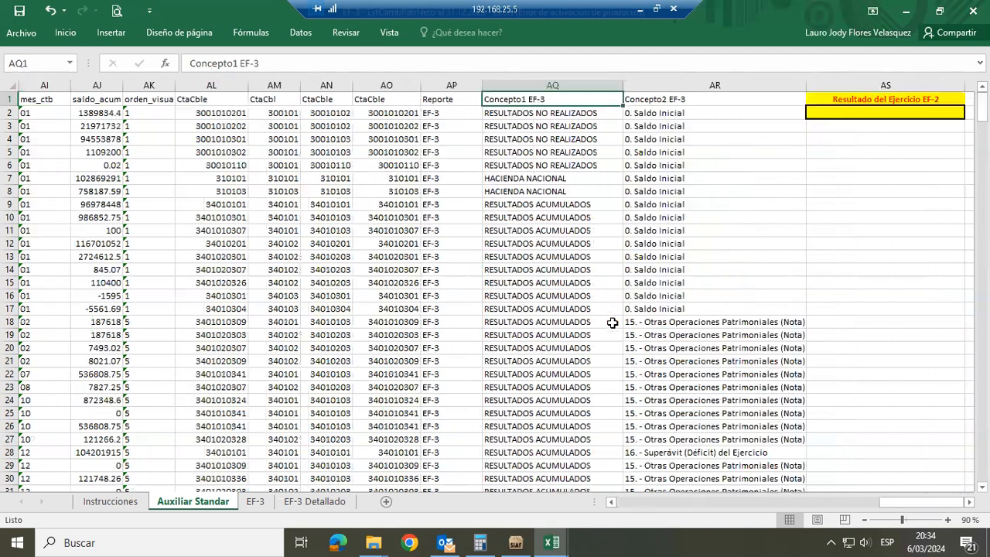
key(Left)
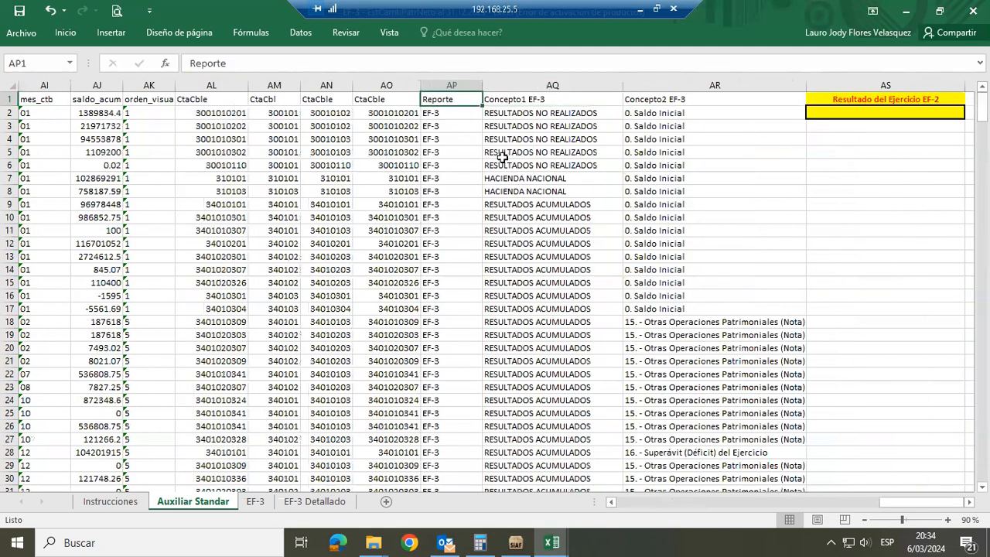
Try to run the EF_3 macro twice on the Auxiliar Standar sheet
click(389, 35)
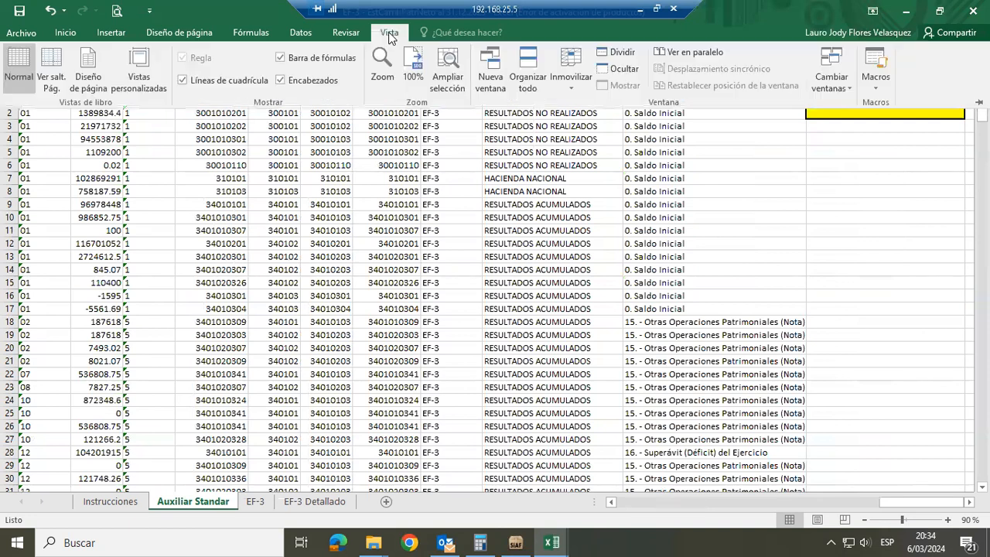
click(866, 64)
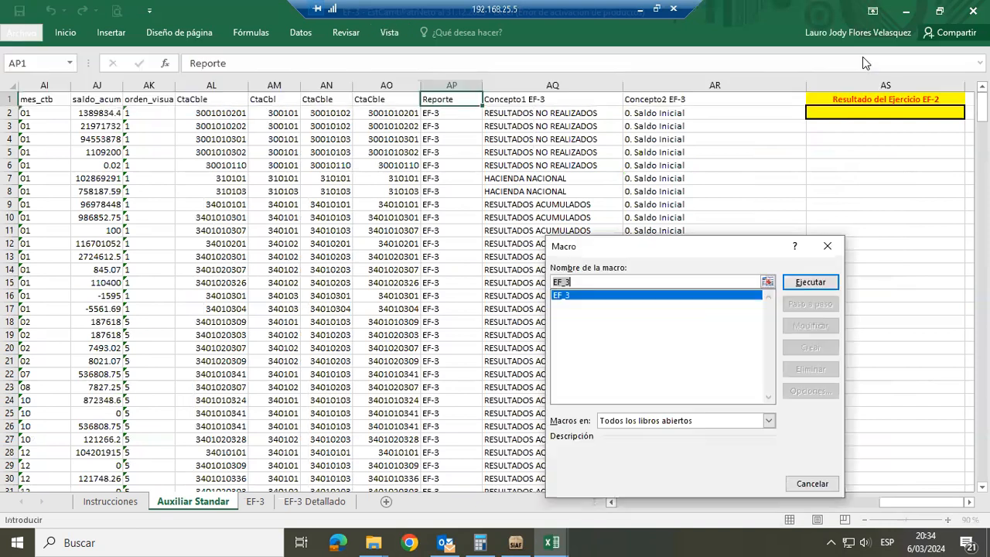
click(809, 282)
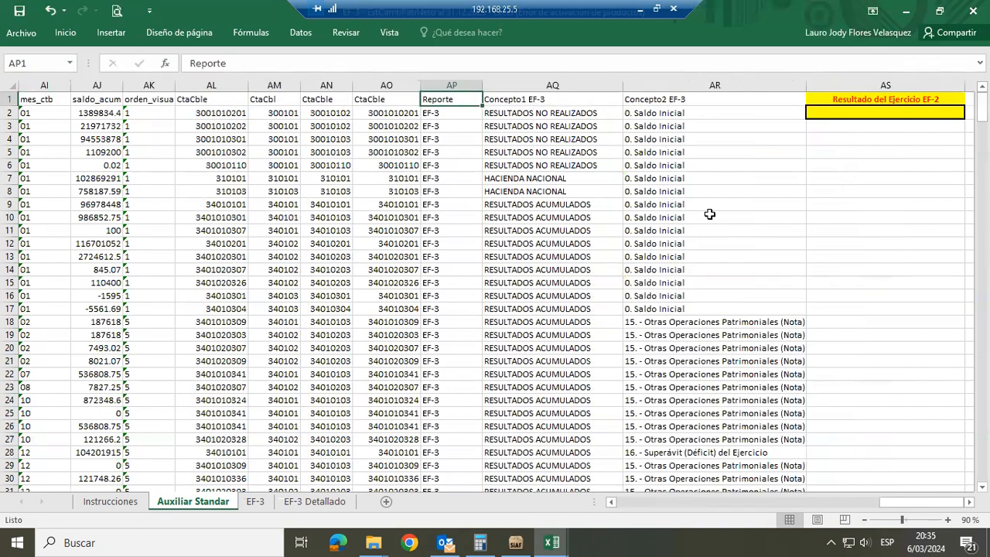
click(390, 35)
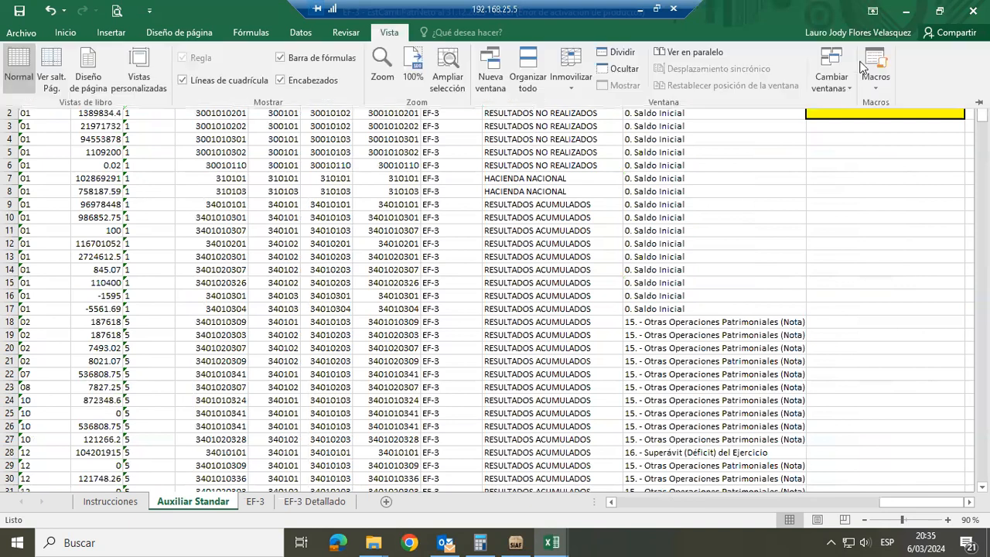
click(876, 53)
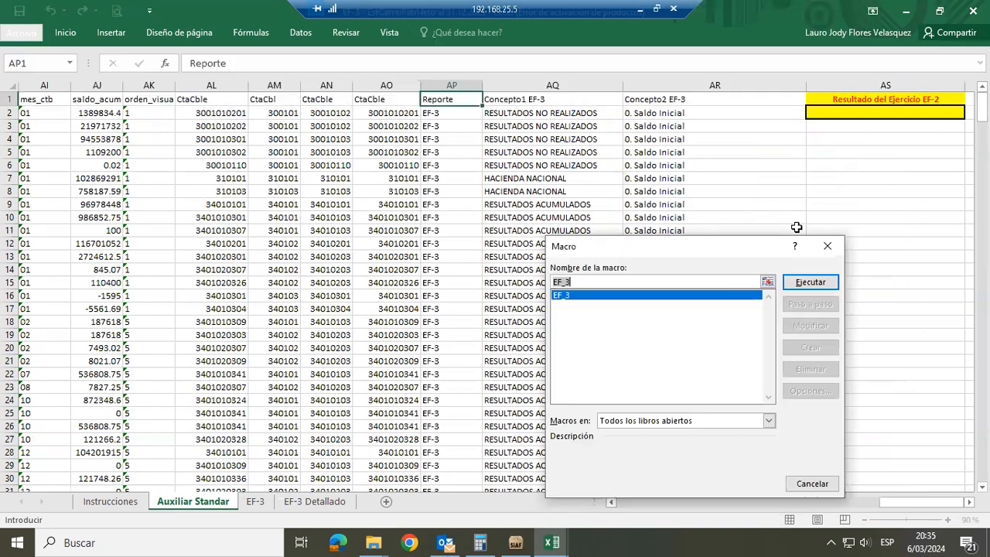
click(809, 282)
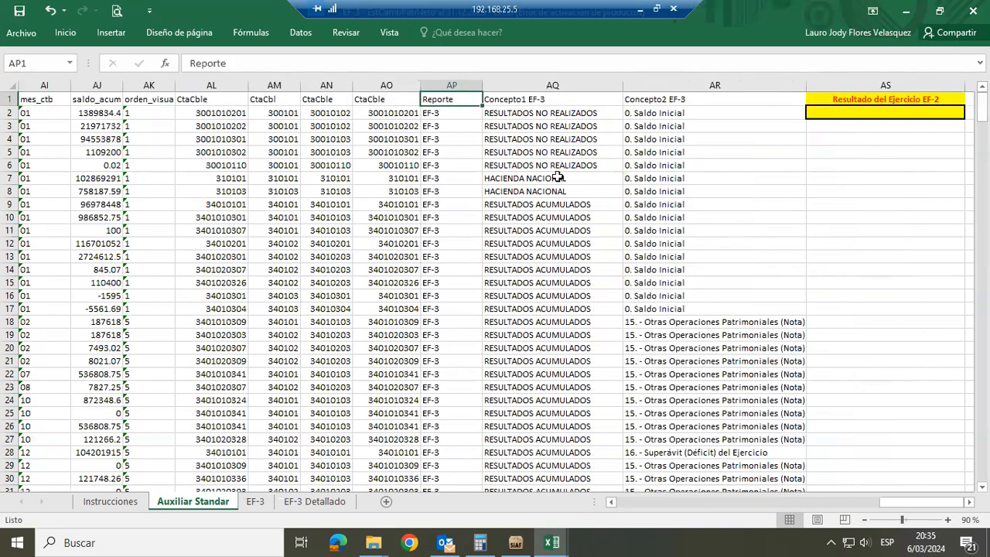
Clear the contents of columns AL to AR, from CtaCble to Concepto2 EF-3, on the Auxiliar Standar sheet
click(207, 85)
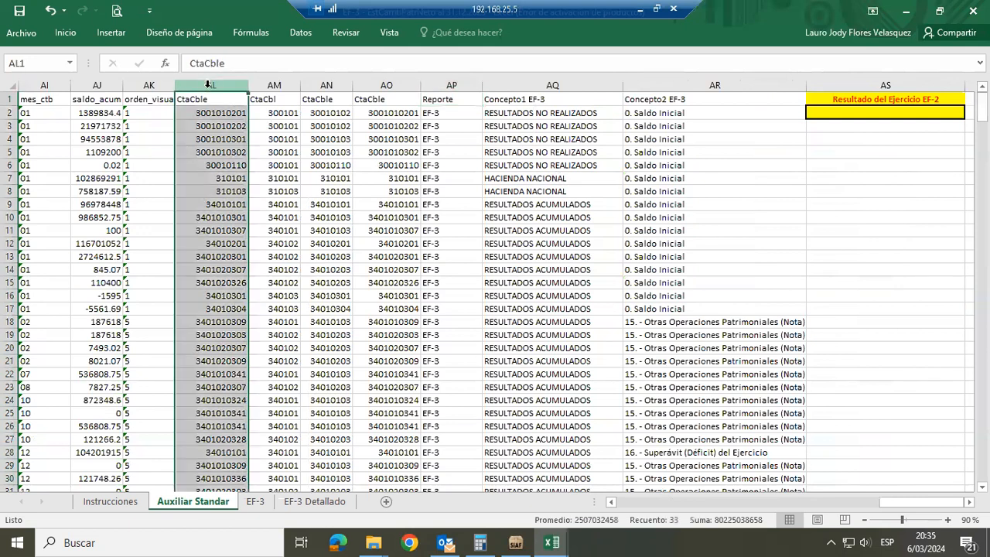
drag(207, 85, 715, 84)
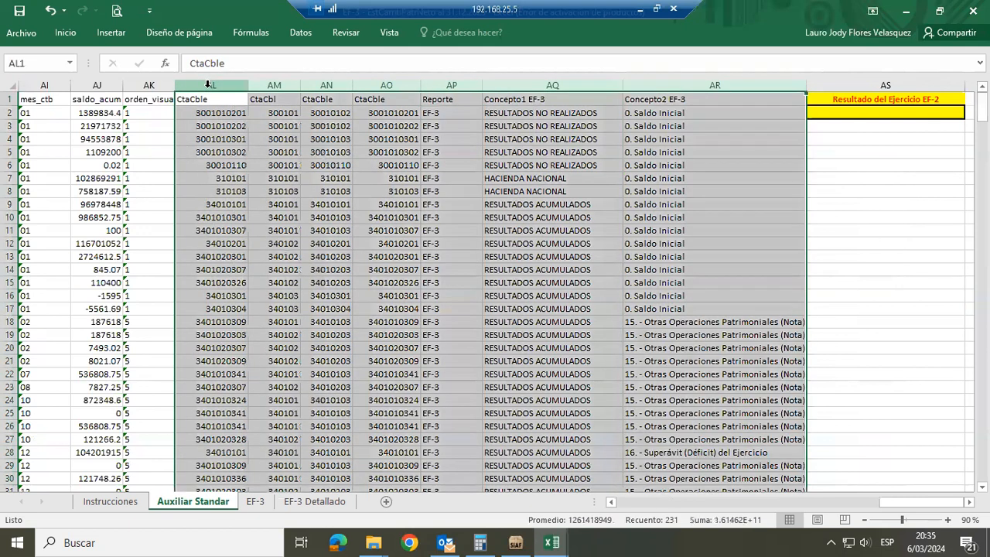
key(Delete)
key(Left)
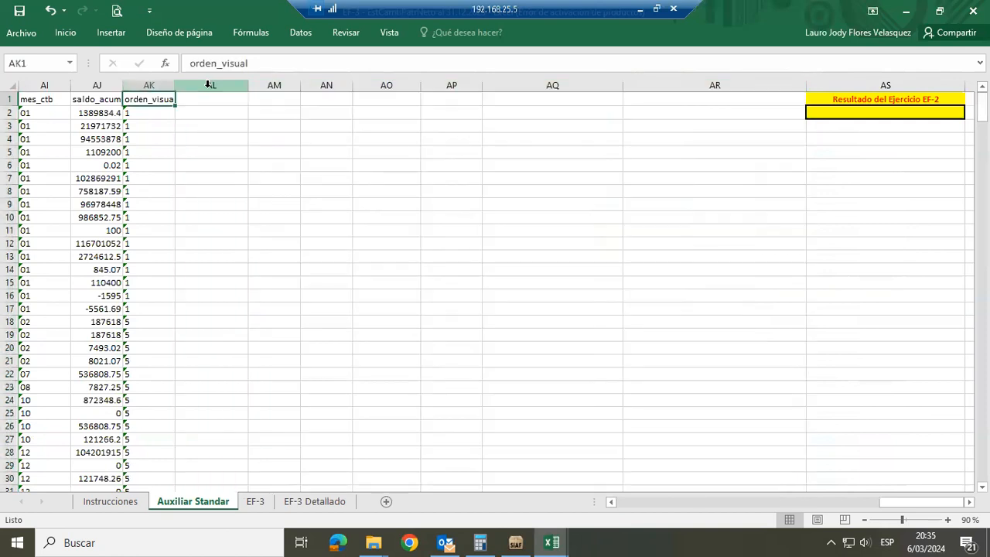
Run the EF_3 macro to regenerate the account and concept columns on the Auxiliar Standar sheet
click(388, 34)
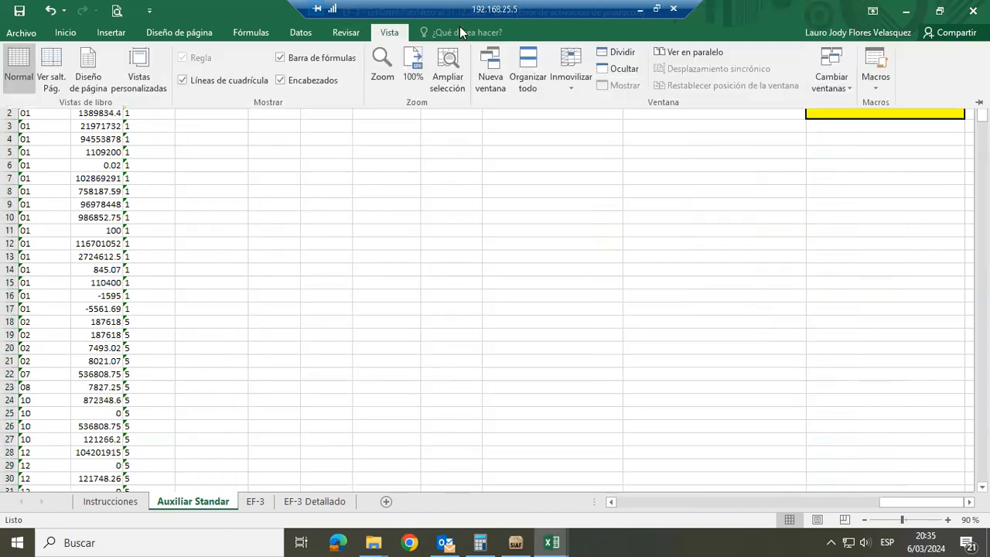
key(alt+F8)
click(806, 284)
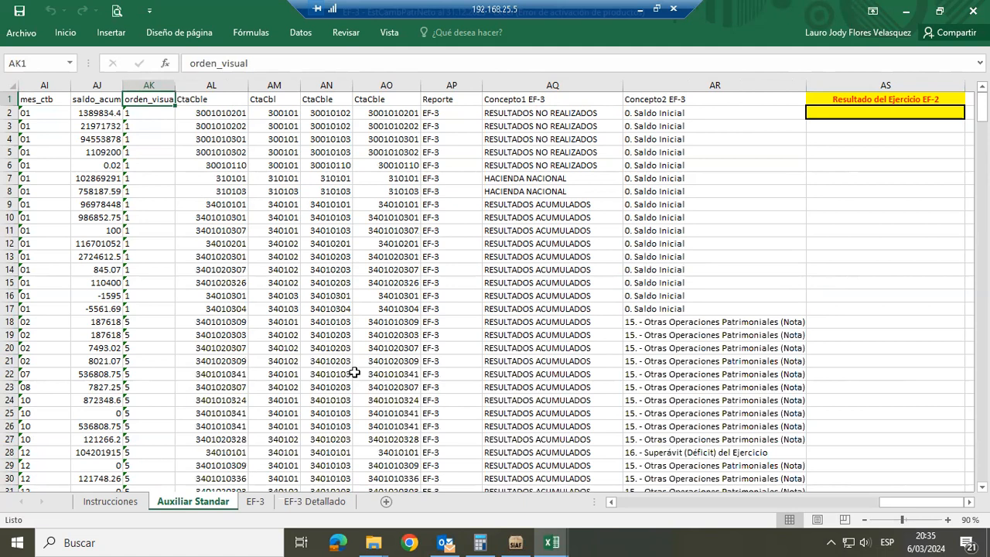
Examine the EF-3 statement of changes in equity, then return to Auxiliar Standar, accept its message and select the Concepto1 EF-3 column
click(253, 501)
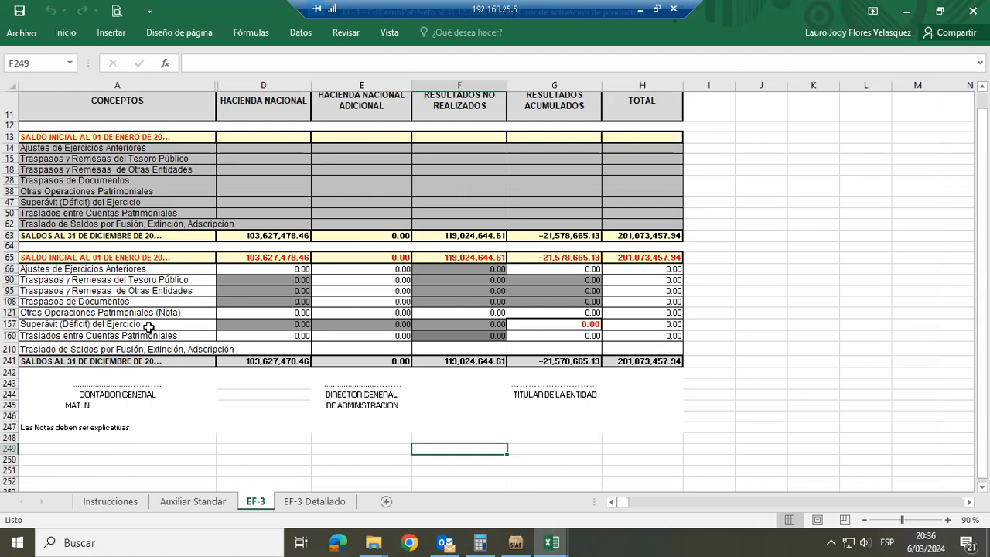
click(197, 503)
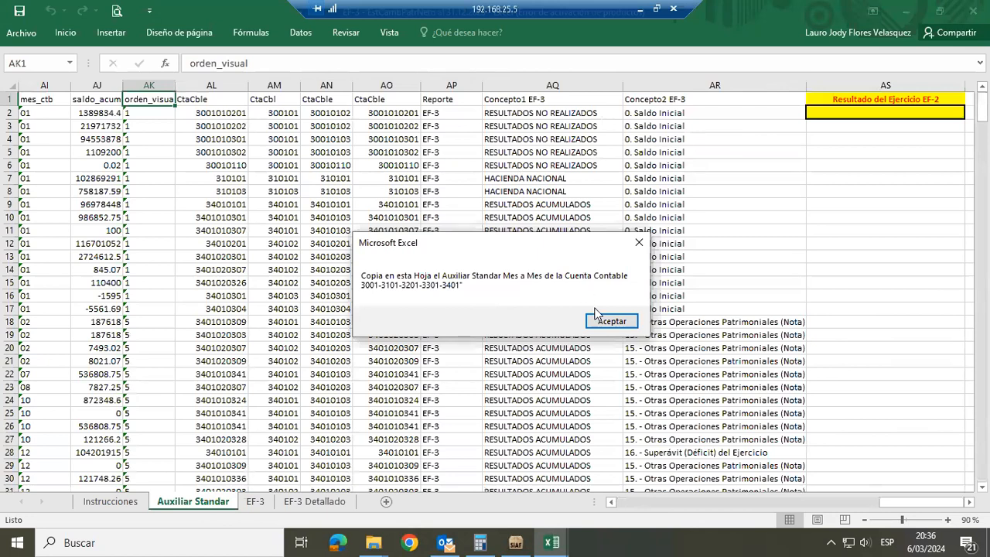
key(Return)
click(551, 83)
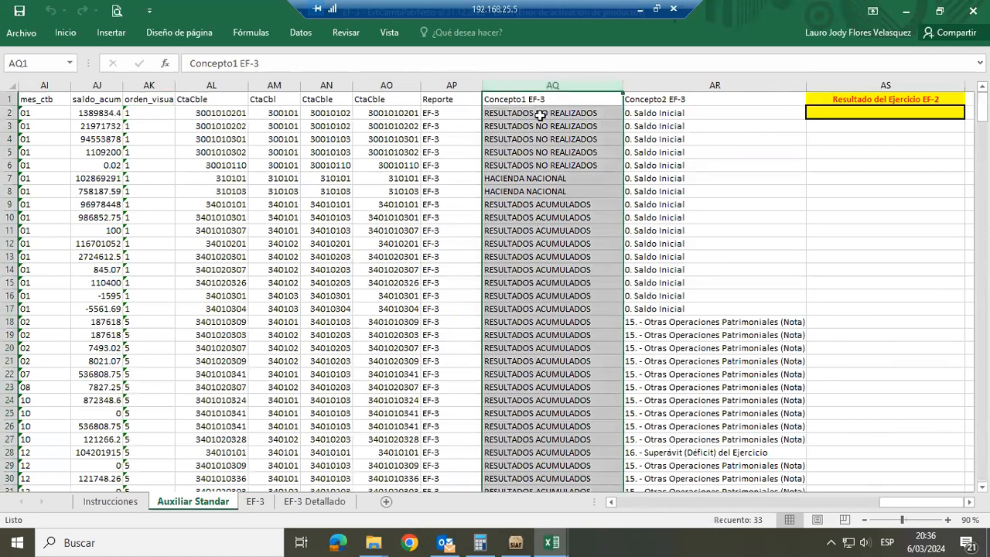
Compare the account code columns with the Concepto1 EF-3 column on the Auxiliar Standar sheet
click(269, 113)
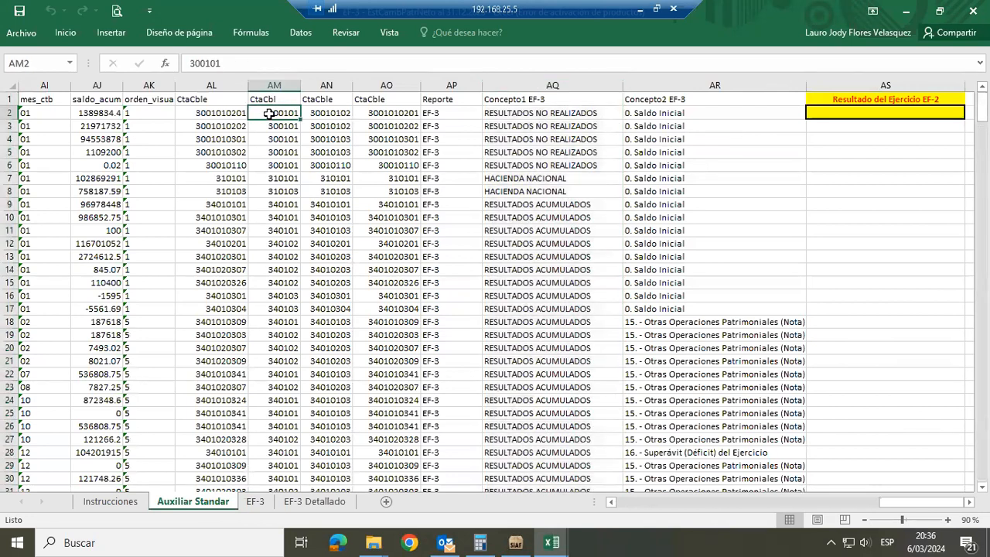
click(550, 112)
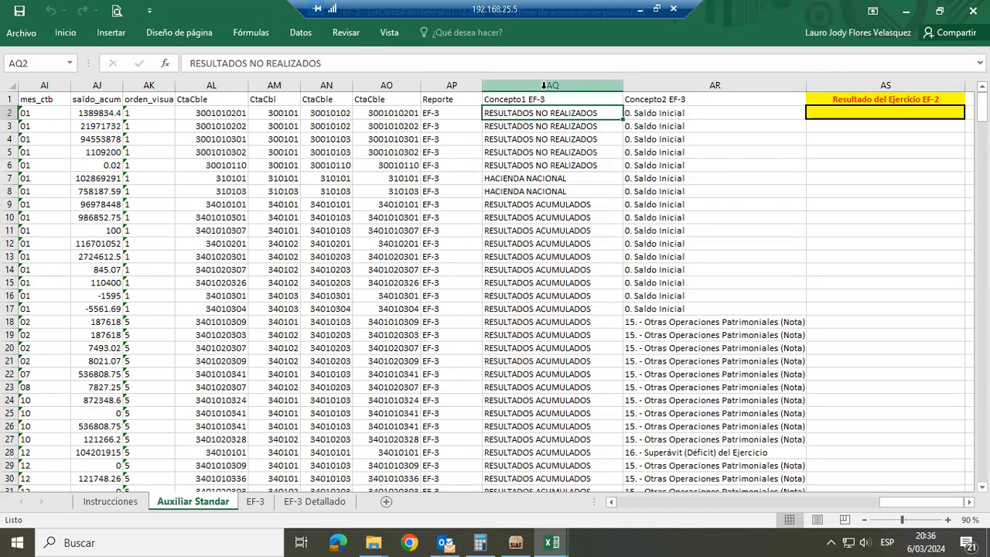
click(544, 86)
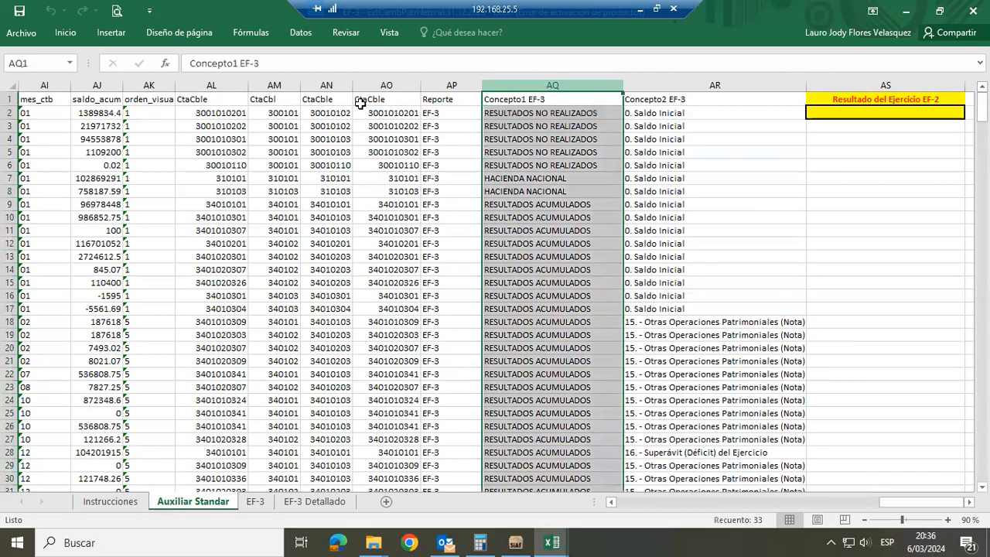
click(221, 114)
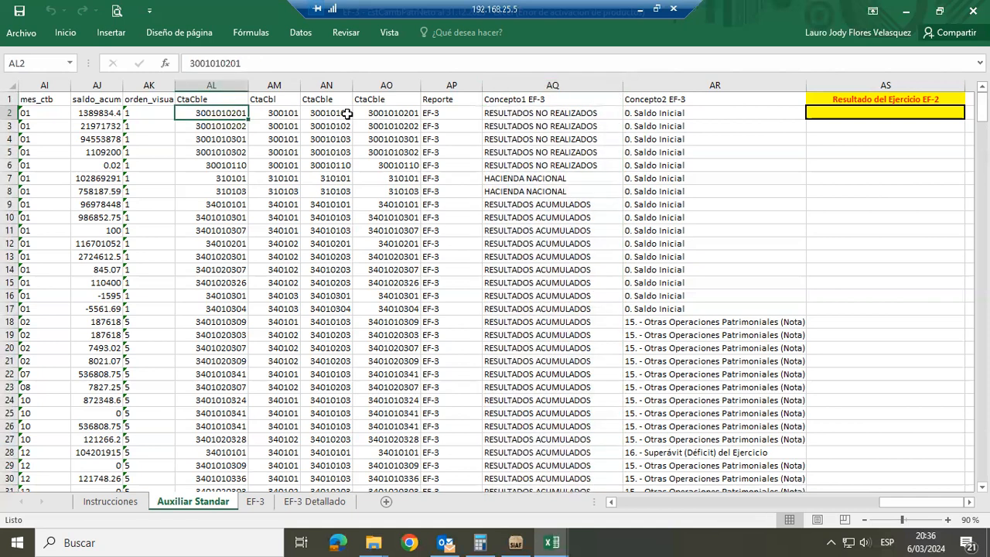
Review the first record on Auxiliar Standar from CtaCble back to nota_oper, then return to the Resultado del Ejercicio EF-2 header
key(Left)
key(Left)
key(Left)
key(Left)
key(Left)
key(Left)
key(Left)
key(Left)
key(Left)
key(Left)
key(Left)
key(Left)
key(Left)
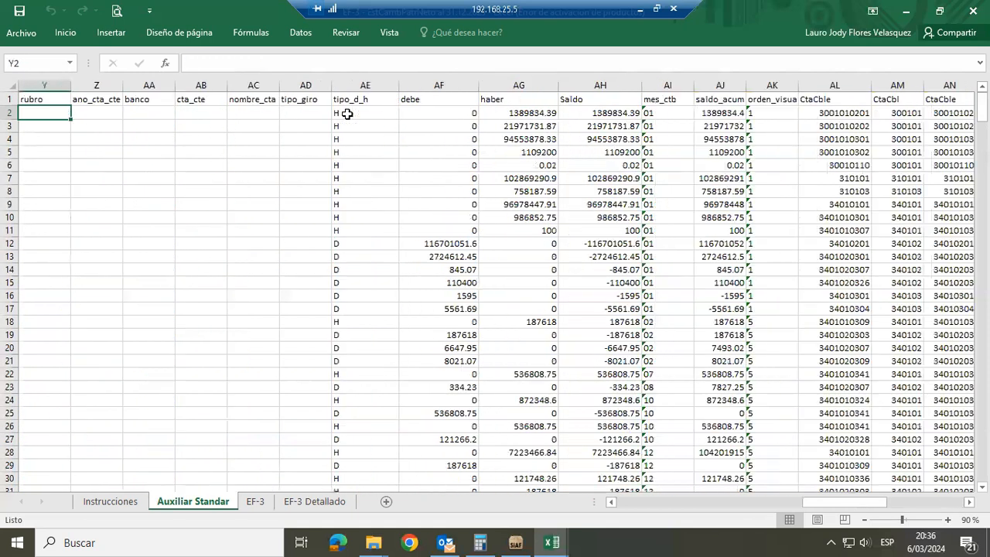
key(Left)
key(Left)
key(Left)
key(Left)
key(Left)
key(Left)
key(Left)
key(Left)
key(Left)
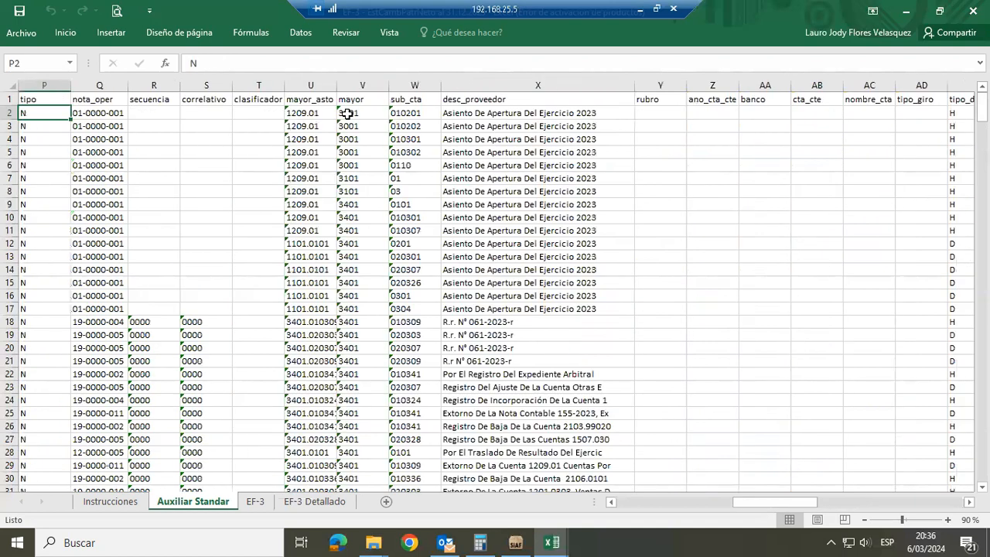
key(Right)
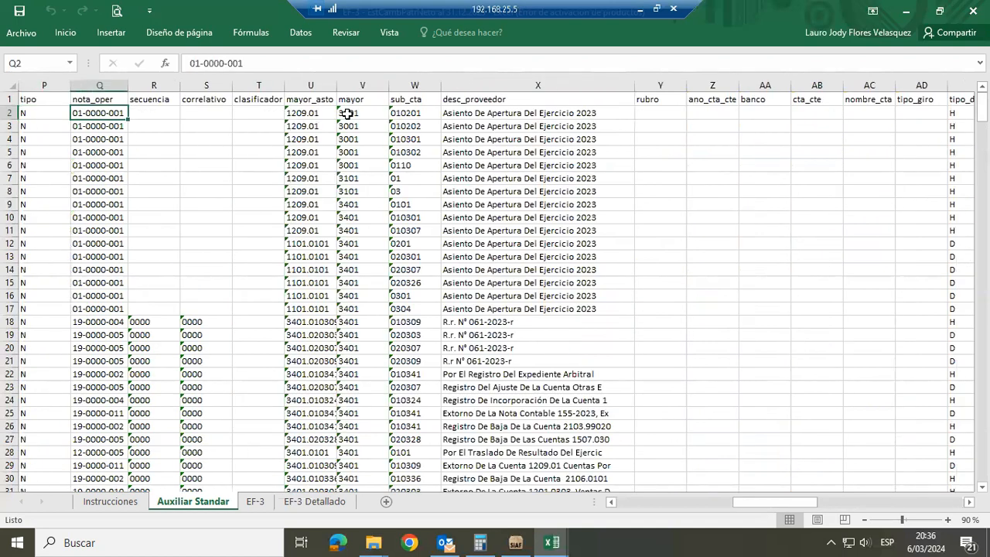
key(Up)
key(ctrl+Right)
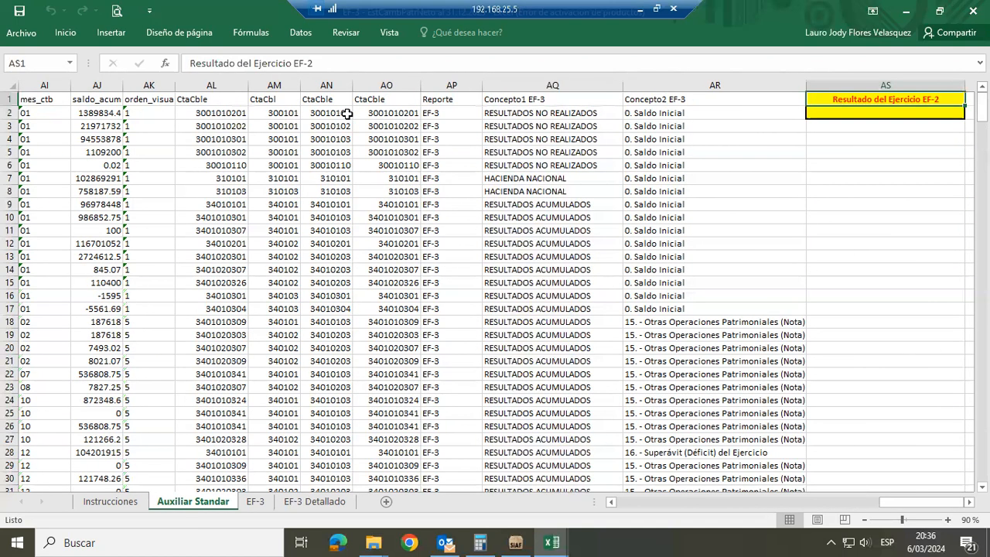
Review the Concepto2 EF-3 classifications from row 2 down to row 18 on the Auxiliar Standar sheet
key(Down)
key(Left)
key(Left)
key(Right)
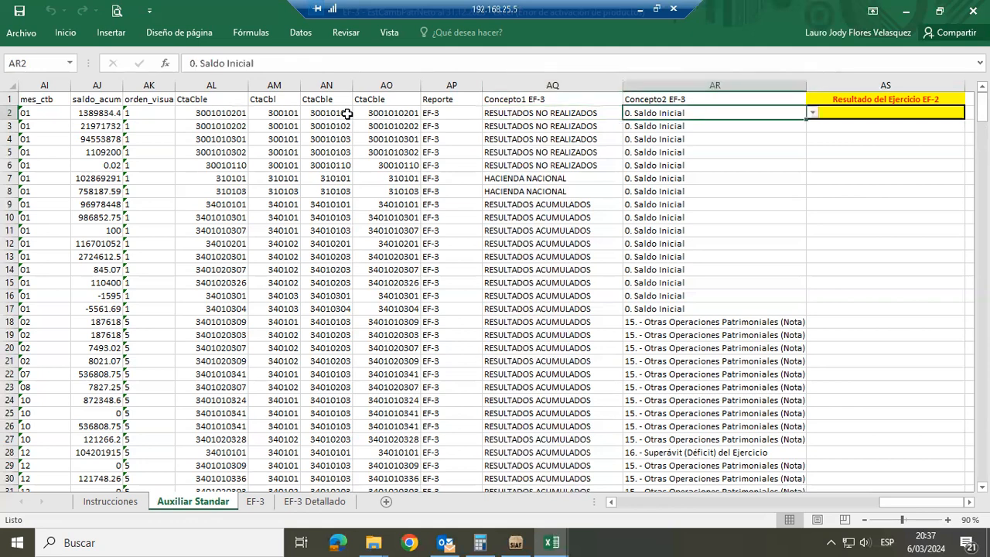
key(Down)
key(Down)
key(Down)
key(Down)
key(Down)
key(Down)
key(Down)
key(Down)
key(Down)
key(Down)
key(Down)
key(Down)
key(Down)
key(Down)
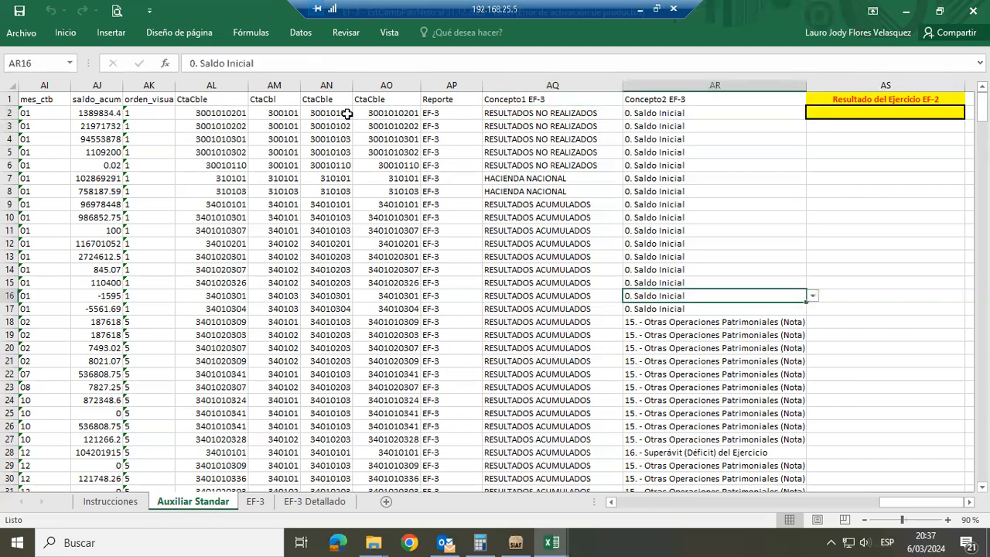
key(Down)
key(Down)
Trace the row 18 record back through its amounts, description and account columns to its nota_oper cell
key(Left)
key(Left)
key(Left)
key(Left)
key(Left)
key(Left)
key(Left)
key(Left)
key(Left)
key(Left)
key(Left)
key(Left)
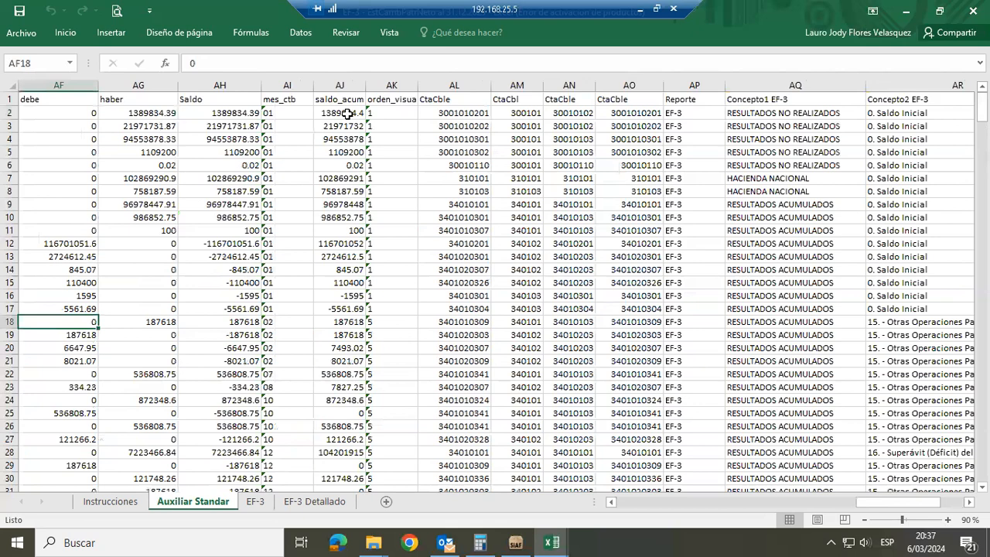
key(Left)
key(Left)
key(Left)
key(Left)
key(Left)
key(Left)
key(Left)
key(Left)
key(Left)
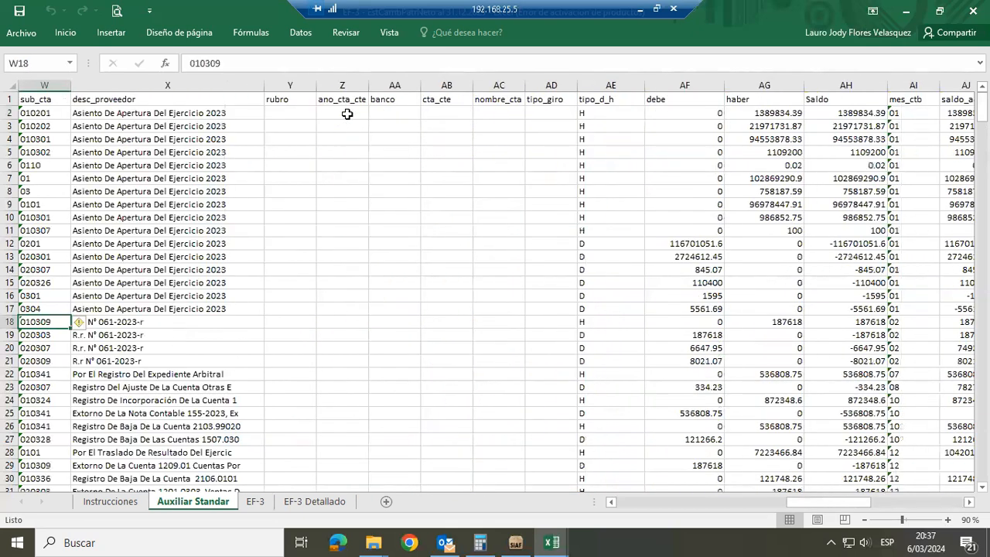
key(Left)
key(Left)
key(Left)
key(Left)
key(Left)
key(Left)
key(Left)
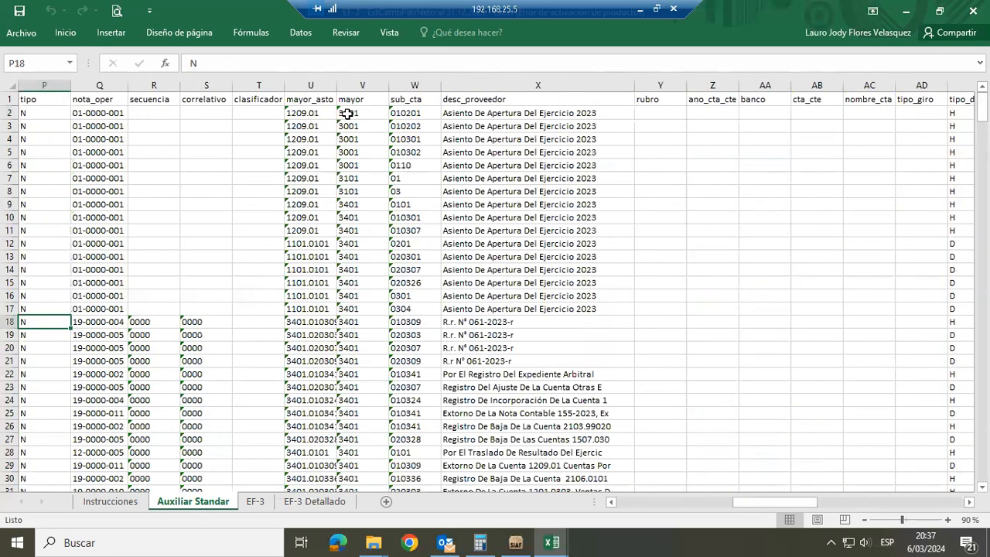
key(Left)
key(Right)
key(Right)
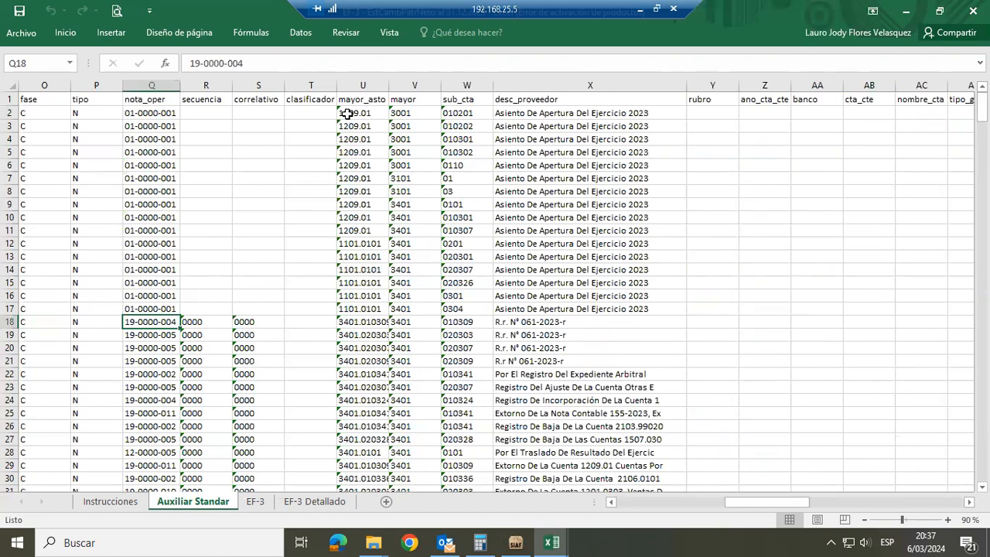
Follow row 18 from nota_oper across to its Concepto2 EF-3 classification
key(Right)
key(Right)
key(Right)
key(Right)
key(Right)
key(Right)
key(Right)
key(Right)
key(Right)
key(Right)
key(Right)
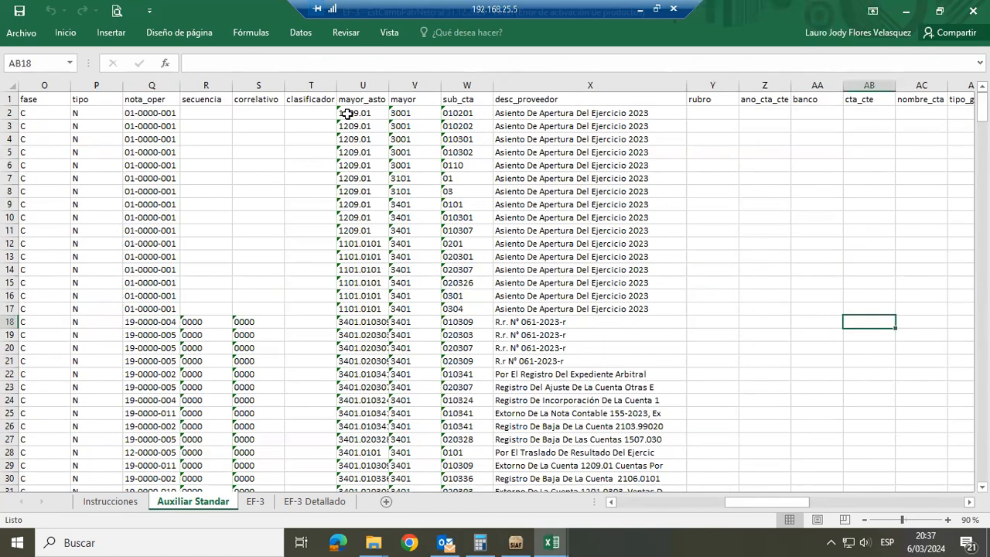
key(Right)
key(Right)
key(Right)
key(Right)
key(Right)
key(Right)
key(Right)
key(Right)
key(Right)
key(Right)
key(Right)
key(Right)
key(Right)
key(Right)
key(Right)
key(Right)
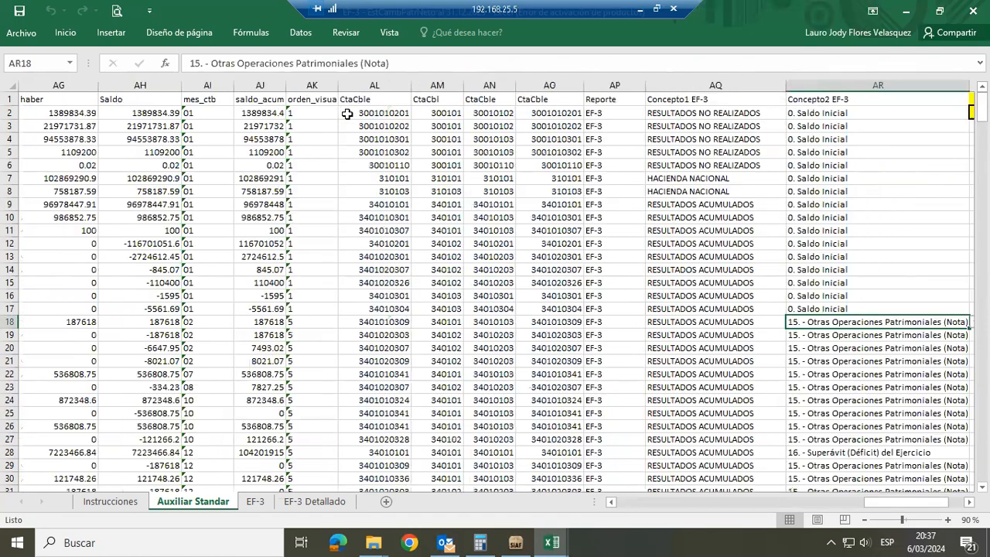
key(Right)
key(Left)
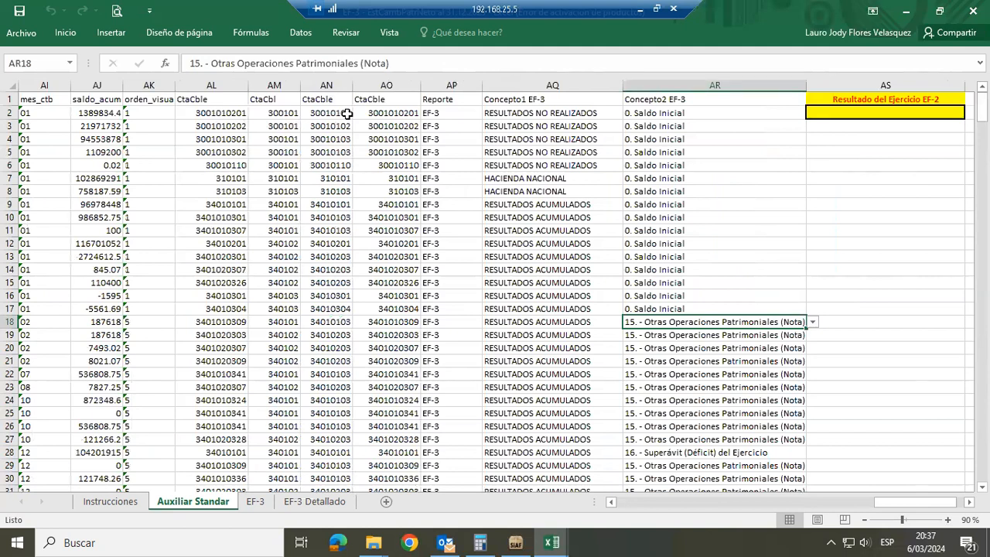
Check the source data of row 18 from Concepto1 EF-3 back to the mayor column
key(Left)
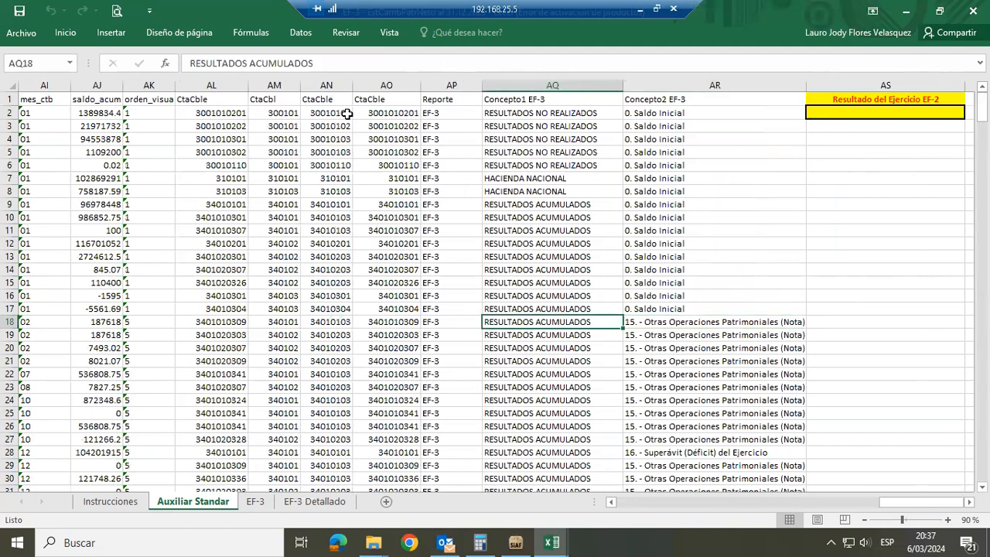
key(Left)
key(Left)
key(Left)
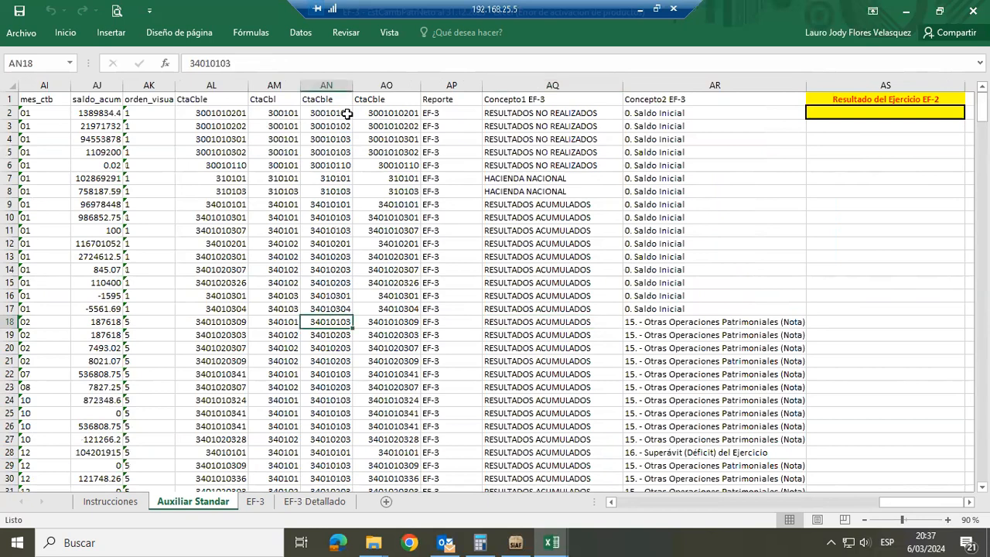
key(Left)
key(Left)
key(Left)
key(Left)
key(Left)
key(Left)
key(Left)
key(Left)
key(Left)
key(Left)
key(Left)
key(Left)
key(Left)
key(Left)
key(Left)
key(Left)
key(Left)
key(Left)
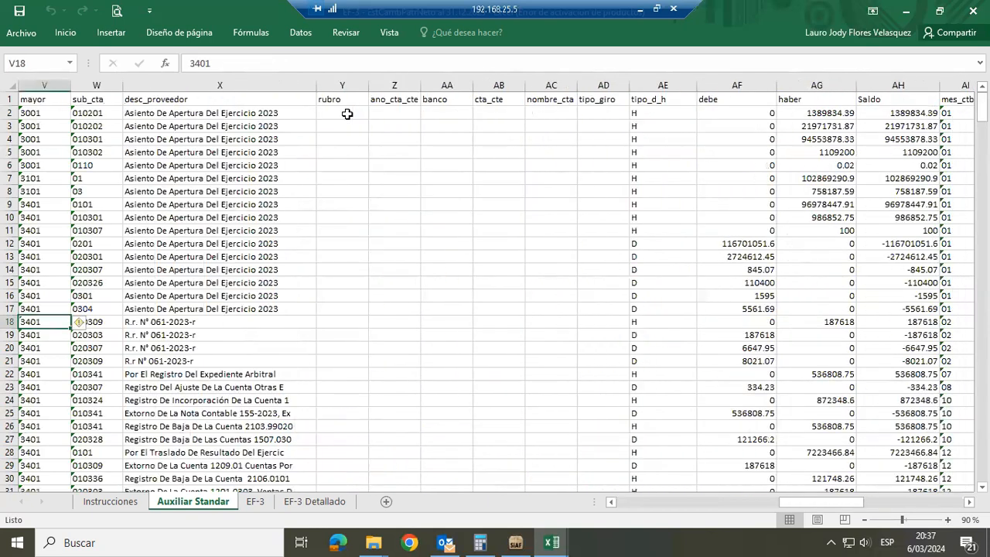
key(Left)
key(Left)
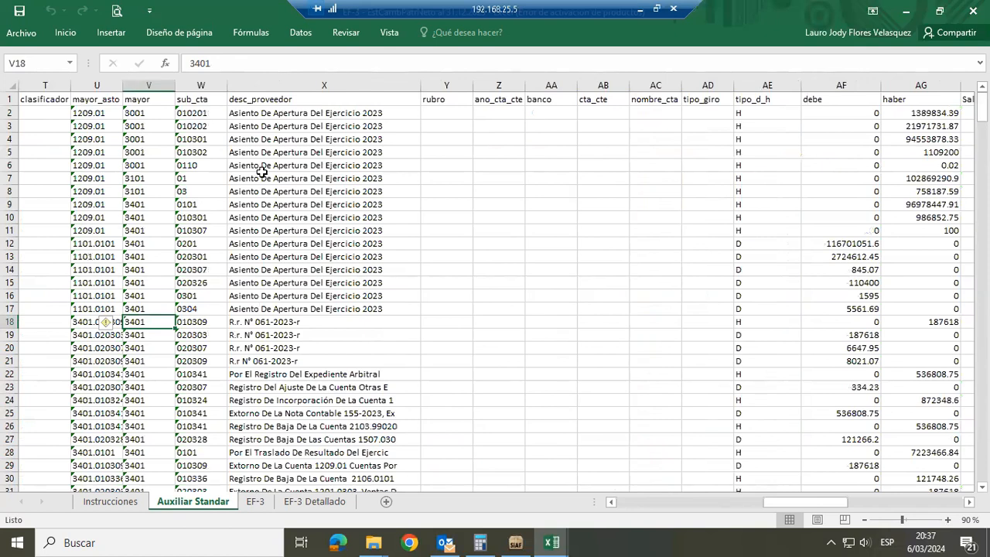
View the EF-3 Detallado pivot table, then switch to SIAF and close the Notas de Contabilidad windows
click(310, 501)
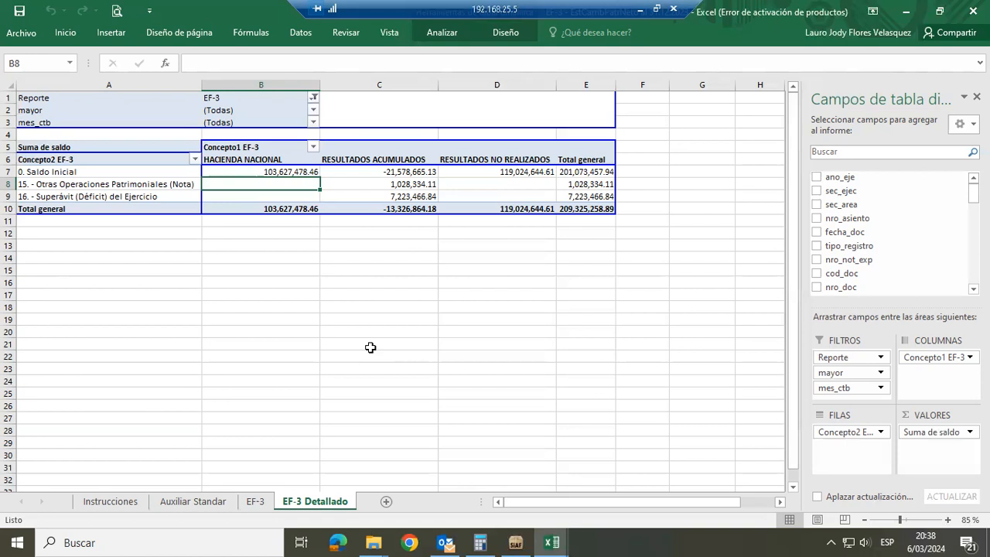
click(515, 542)
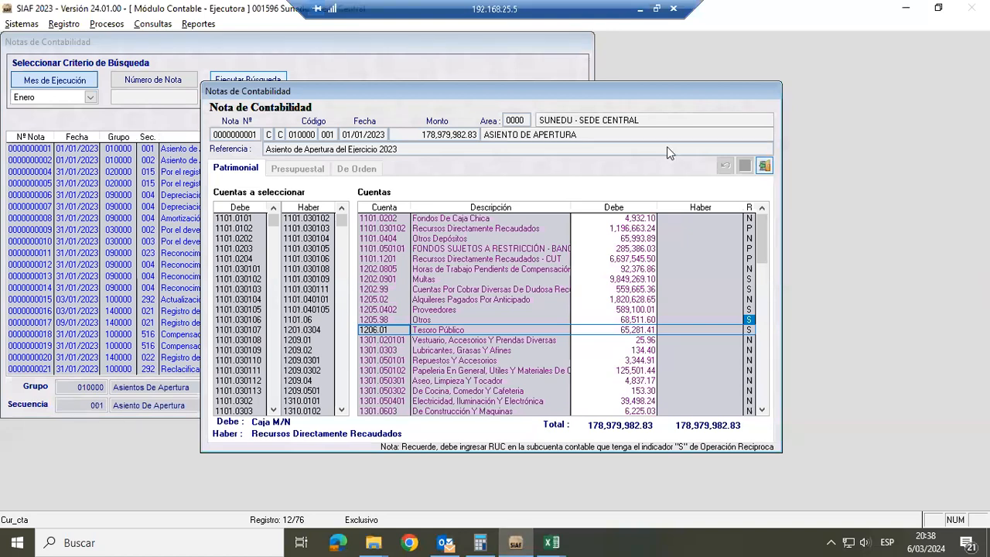
key(Escape)
key(Escape)
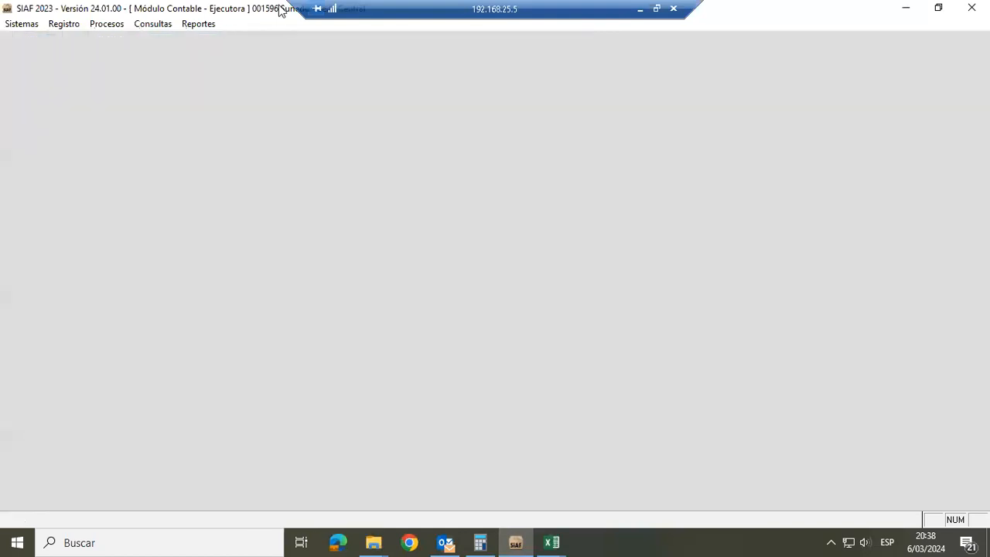
Open the Reporte de Libros Contables UE and choose Libros Auxiliares with Auxiliar Estándar as the book type
click(187, 26)
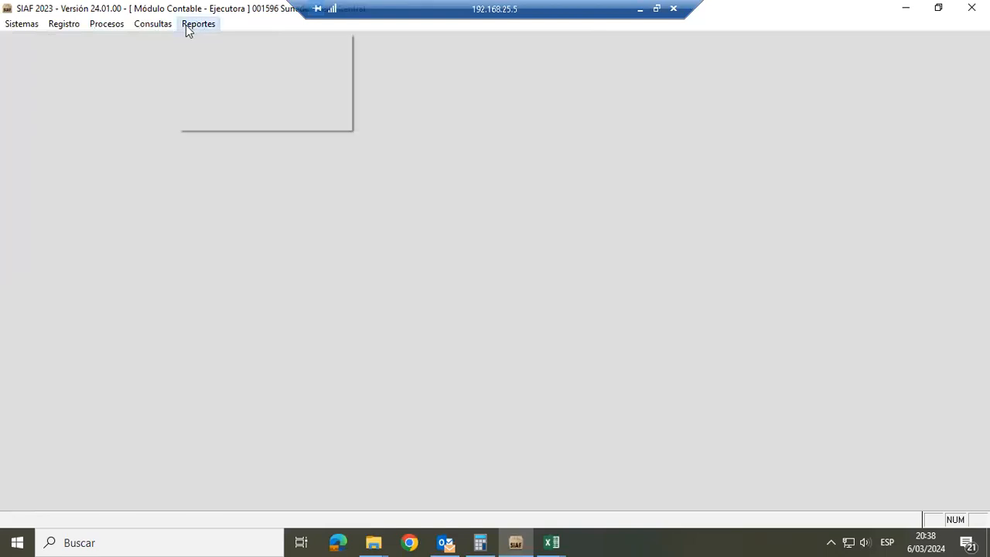
click(193, 51)
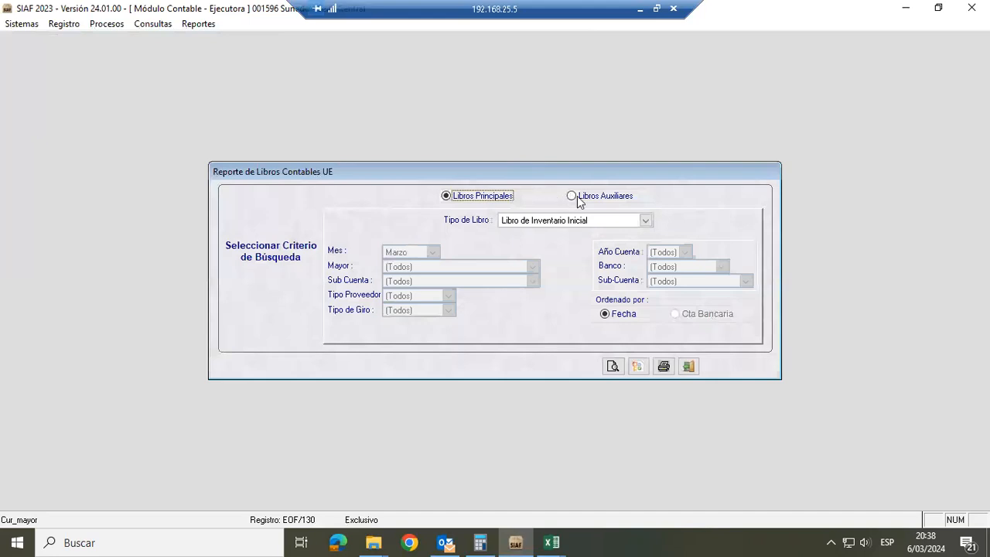
click(576, 198)
click(539, 222)
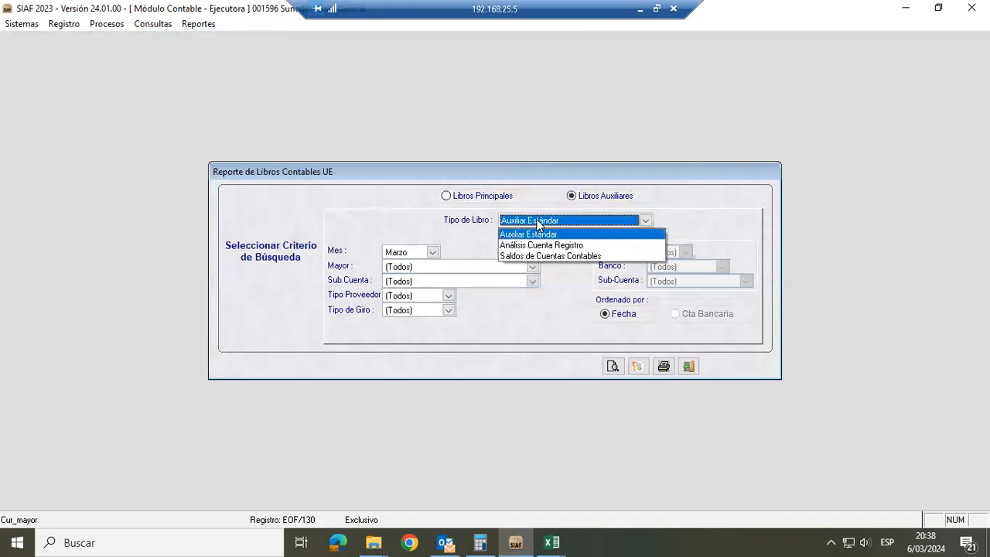
click(539, 221)
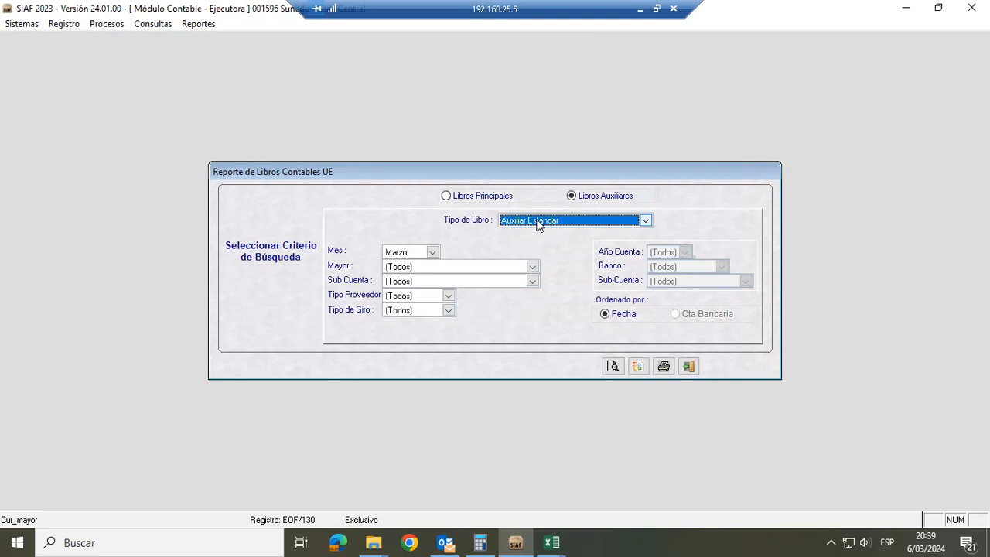
click(531, 223)
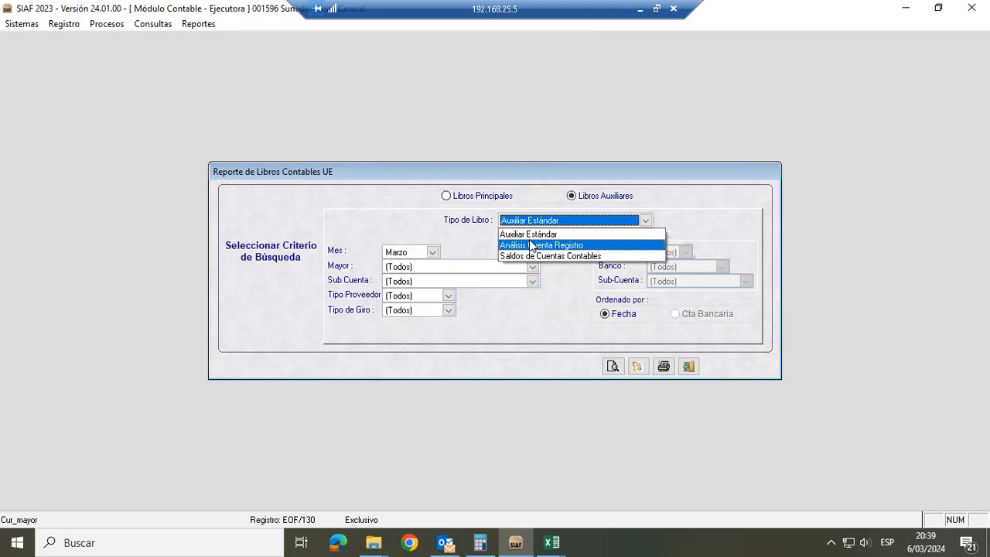
key(alt+Tab)
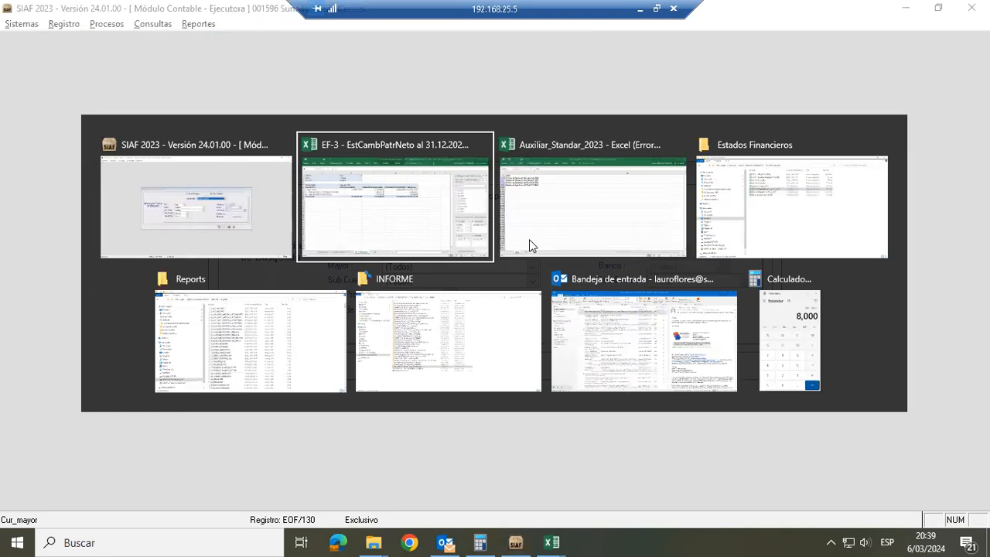
key(Escape)
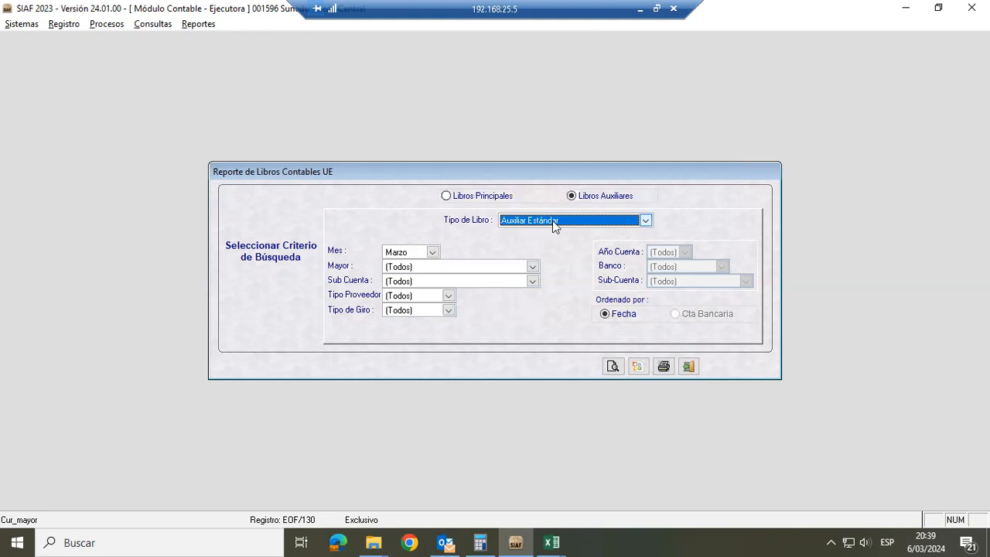
Switch the auxiliary book type to Análisis Cuenta Registro, then back to Auxiliar Estándar
click(552, 220)
click(547, 245)
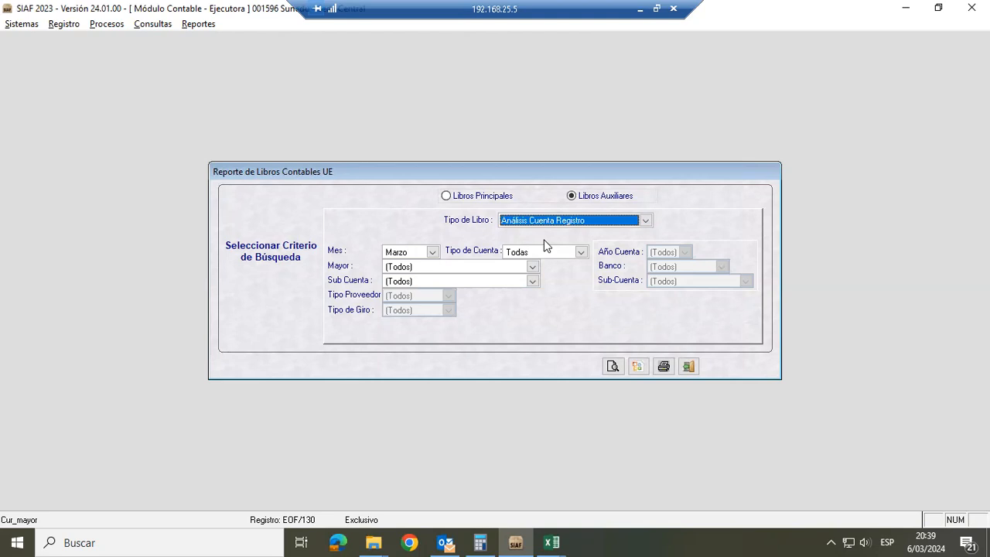
click(644, 221)
click(618, 235)
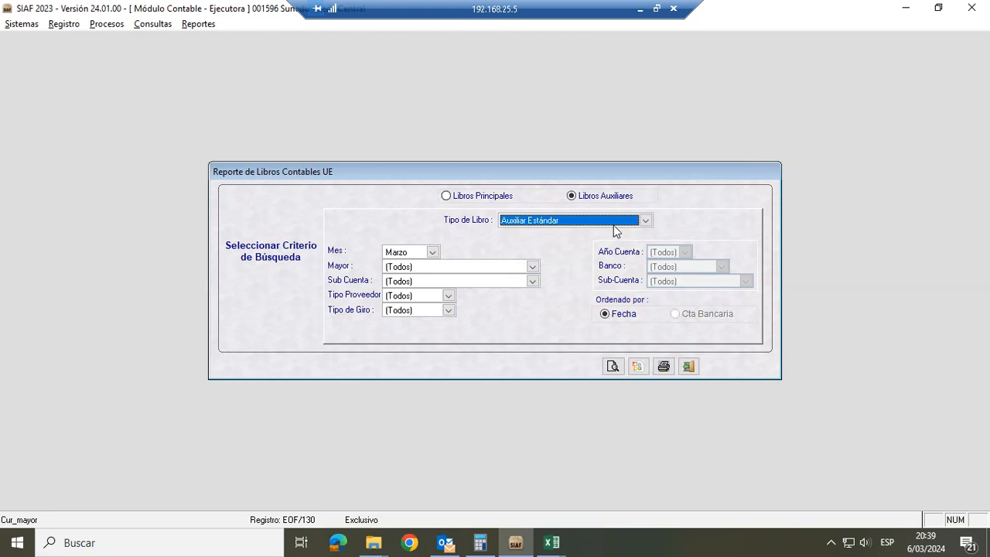
Switch the auxiliary book type to Análisis Cuenta Registro, back to Auxiliar Estándar, and again to Análisis Cuenta Registro to compare their criteria
click(613, 224)
click(576, 246)
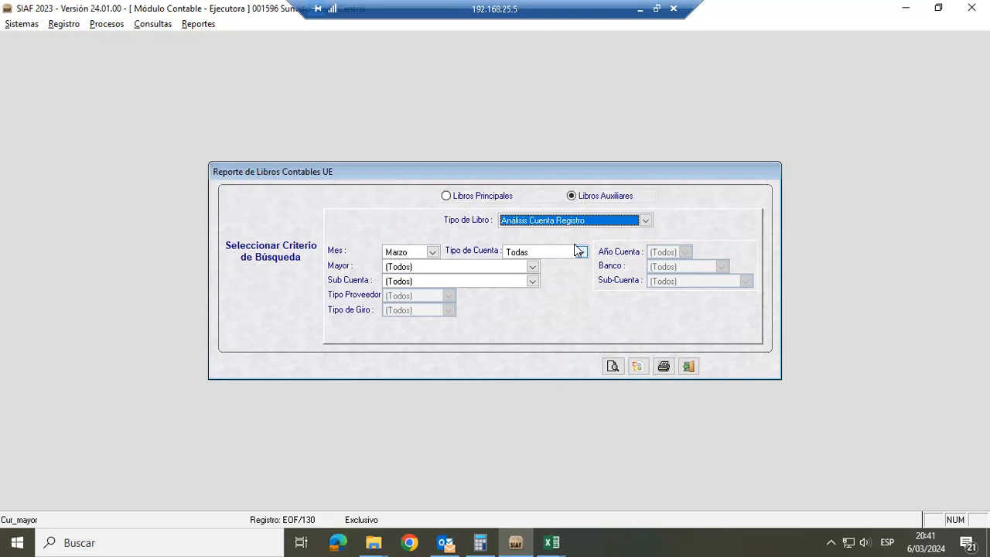
click(644, 220)
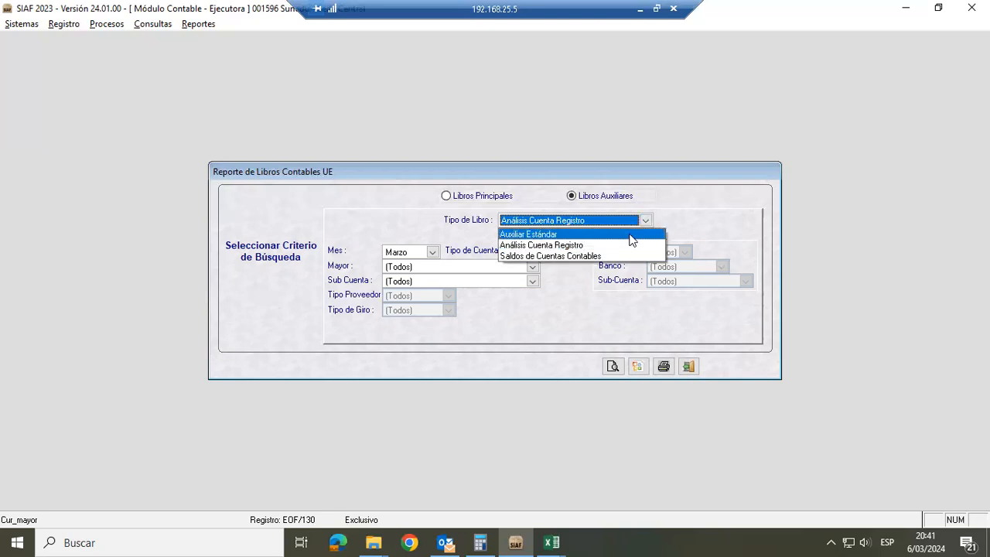
click(630, 235)
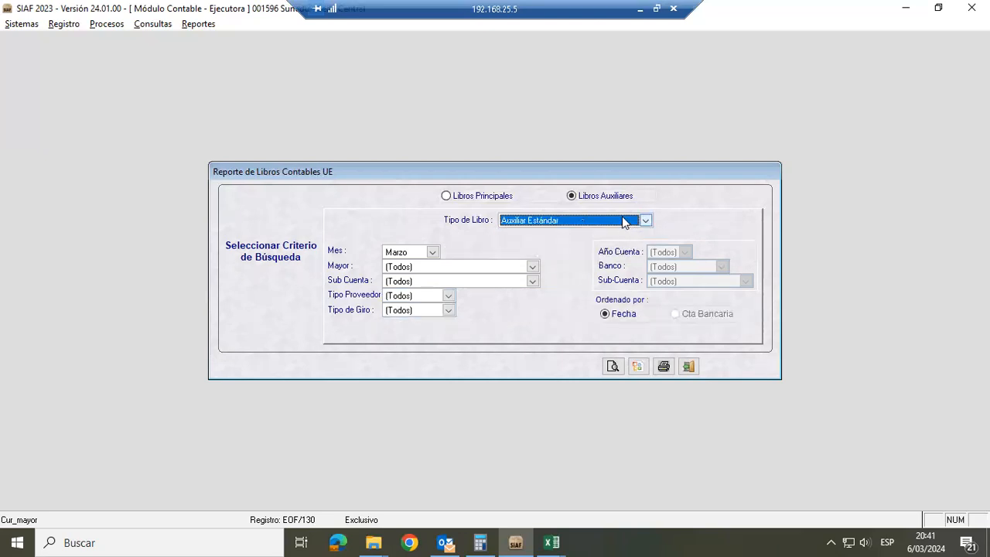
click(621, 219)
click(568, 245)
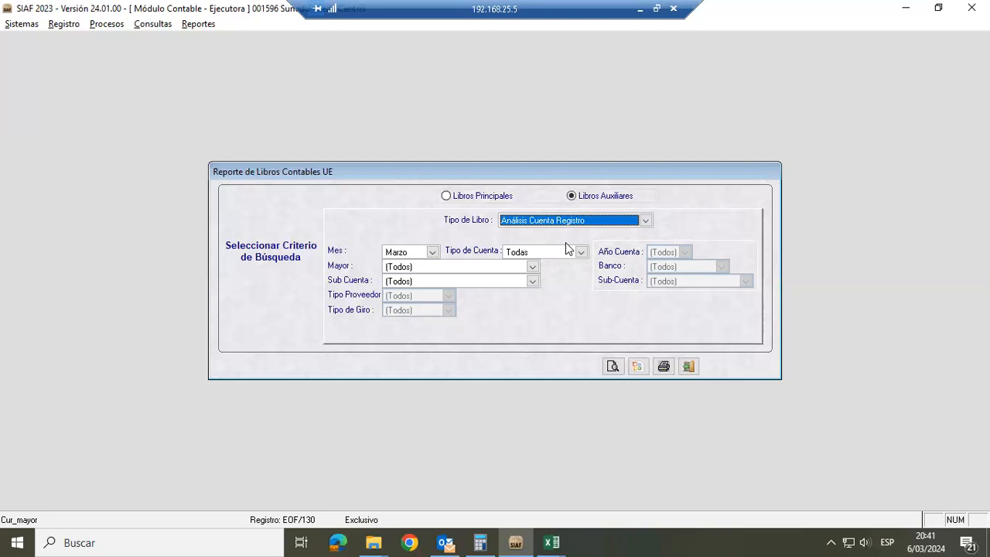
View the criteria of the Saldos de Cuentas Contables book type, then return to Análisis Cuenta Registro
click(569, 221)
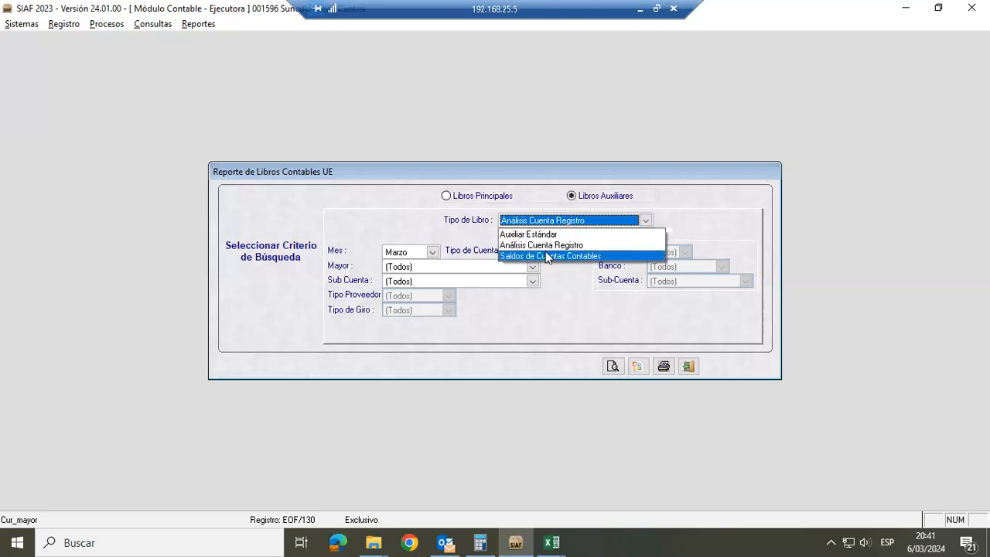
click(548, 256)
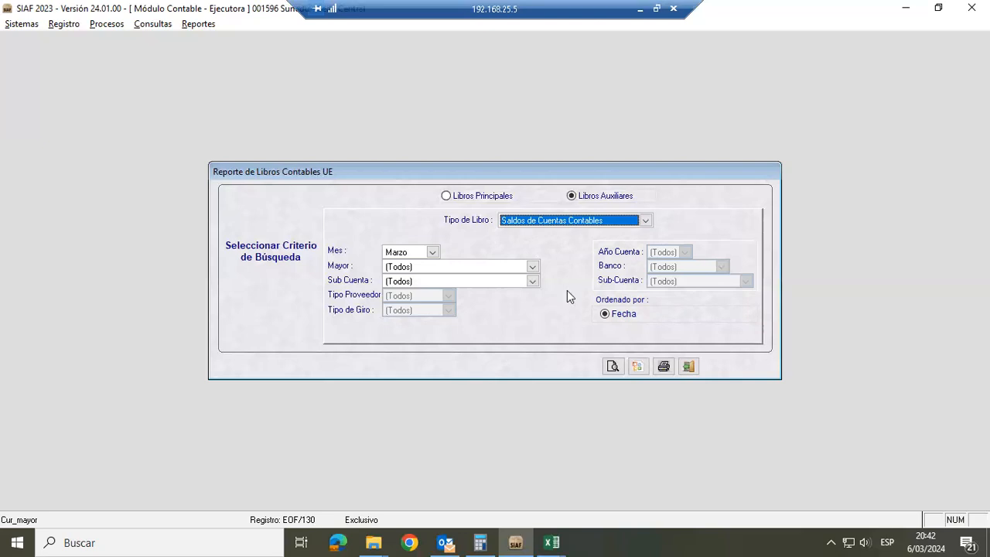
click(606, 222)
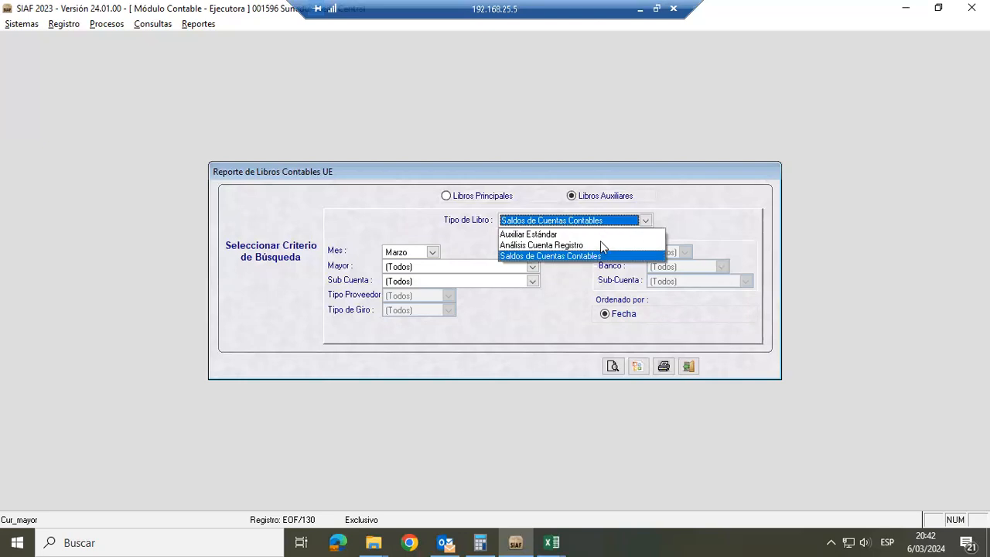
click(599, 245)
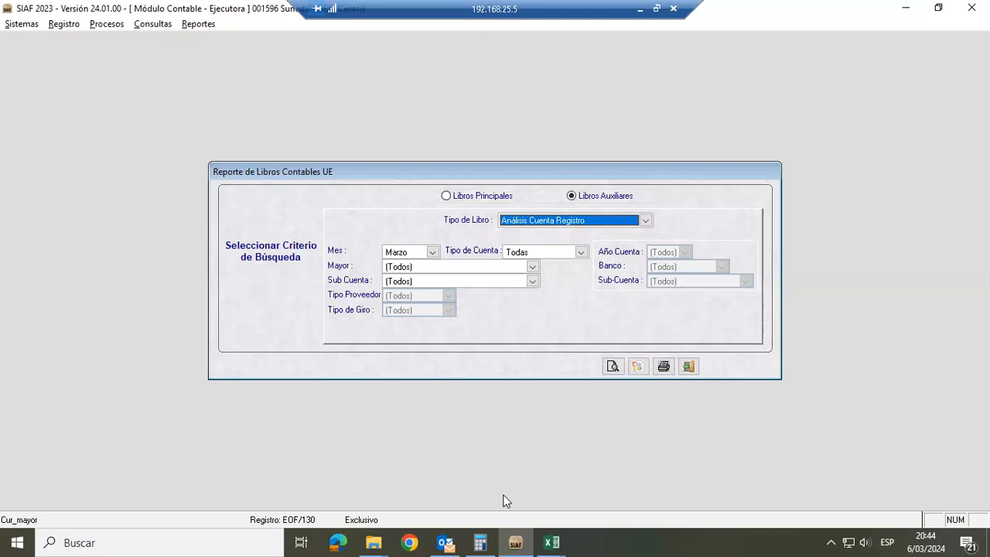
Switch to Excel and close the EF-3 - EstCambPatrNeto al 31.12.2023 workbook without saving its changes
click(550, 541)
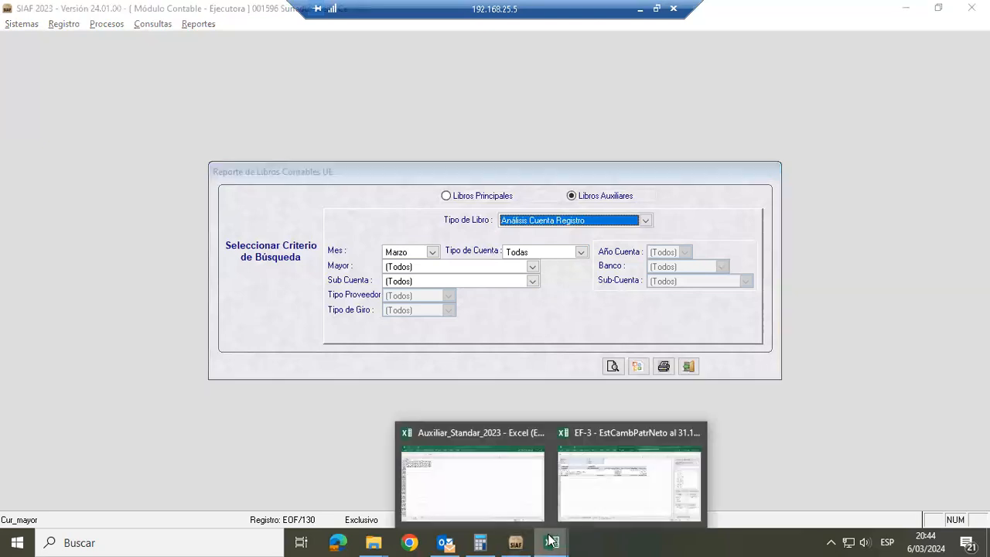
click(602, 485)
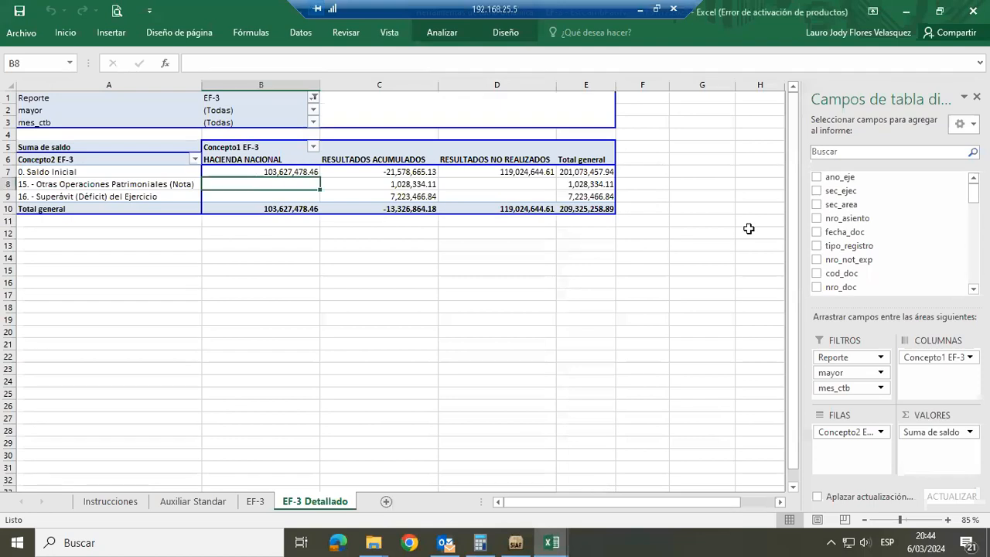
click(973, 11)
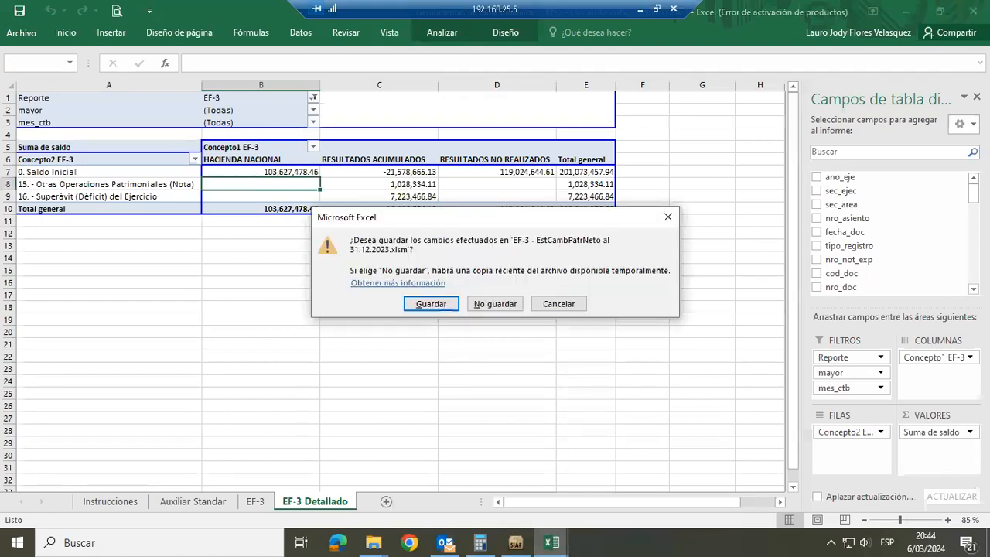
click(559, 304)
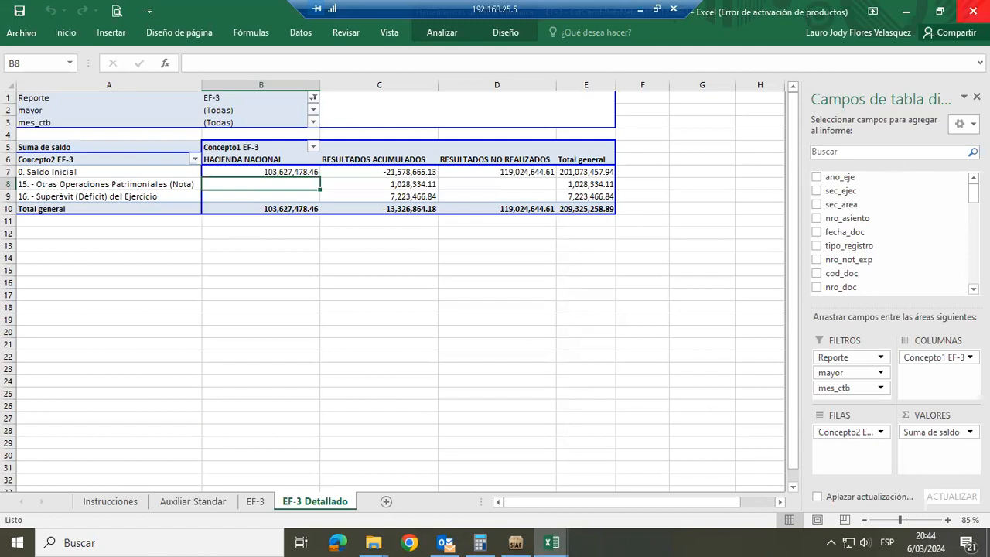
click(972, 11)
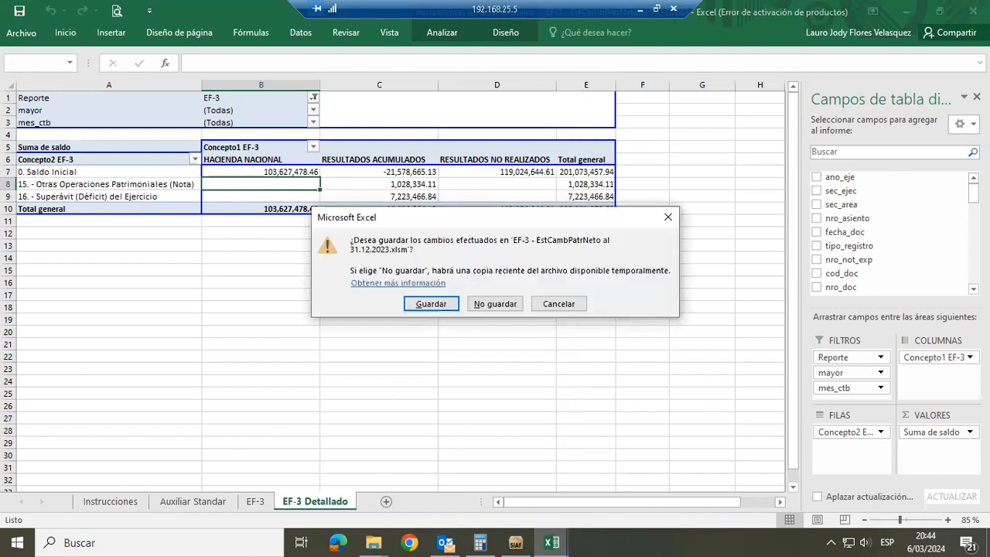
click(492, 304)
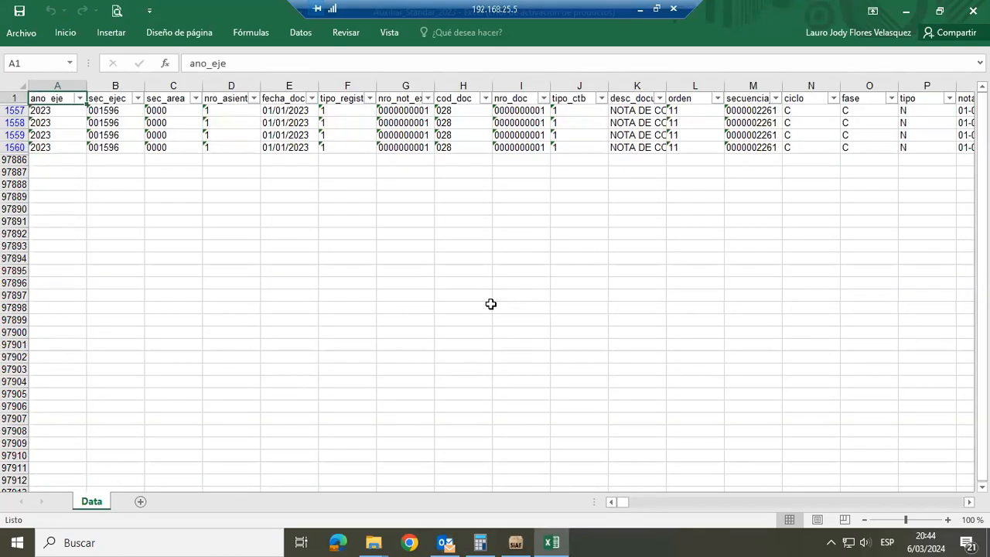
Remove the active filter from the Data sheet of Auxiliar_Standar_2023 and reapply filters to its header row
click(307, 33)
click(397, 74)
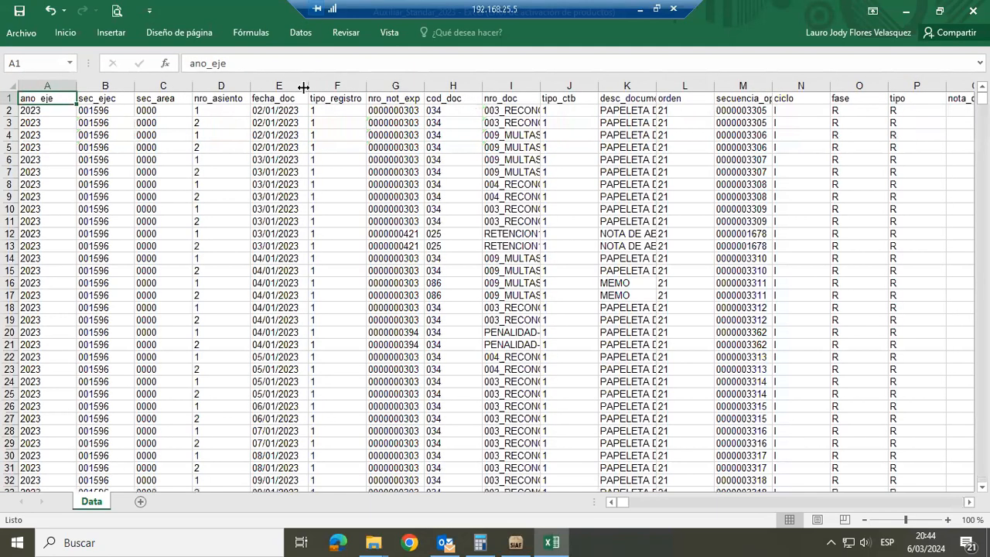
click(284, 99)
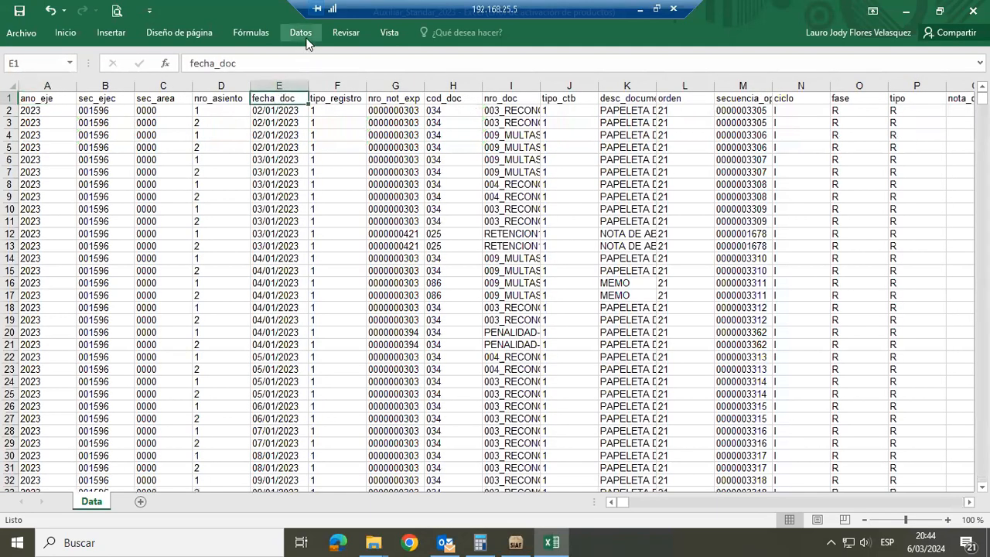
click(395, 63)
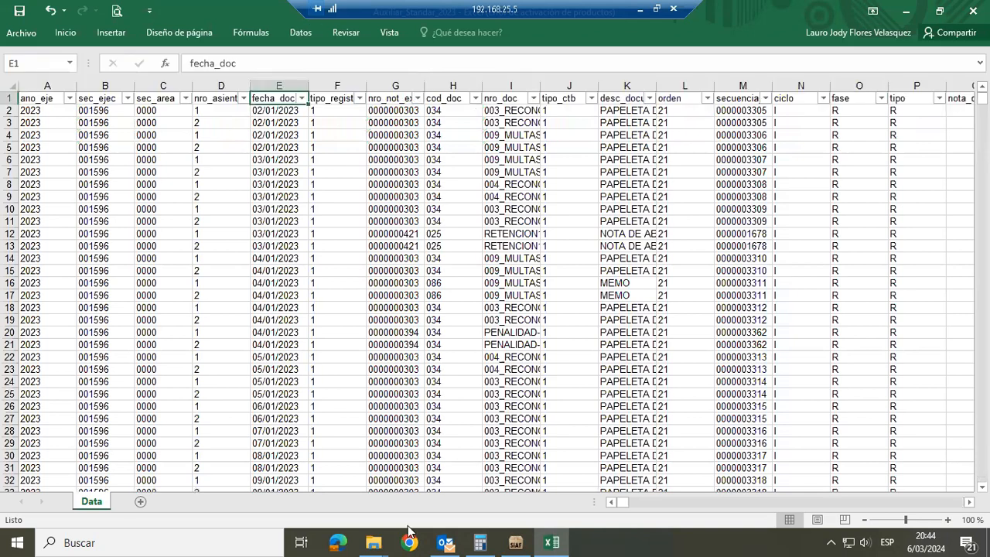
Open EF-4 - EstFlujoEfec al 31.12.2023 from the Estados Financieros folder, enable its content and dismiss the link update warning
mouse_move(376, 541)
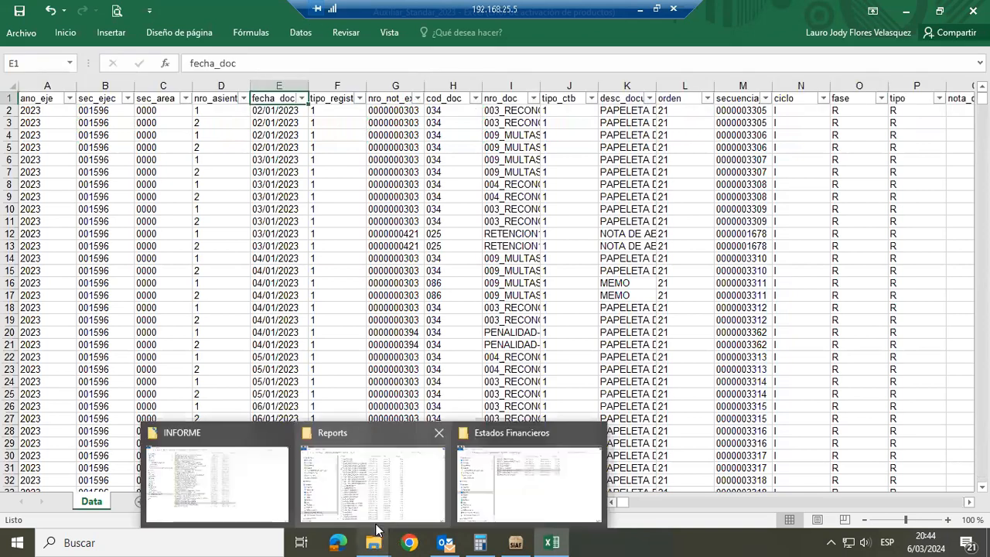
mouse_move(423, 508)
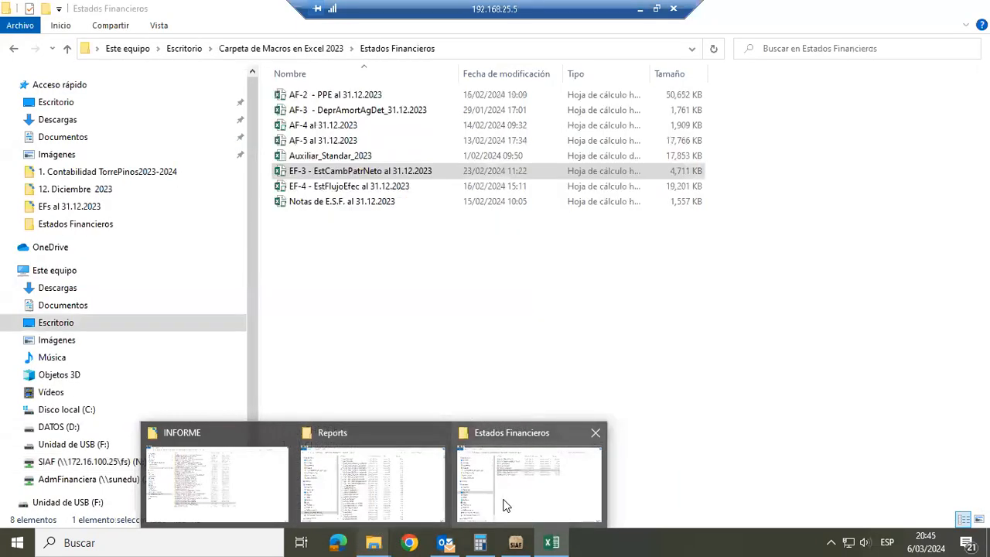
click(504, 506)
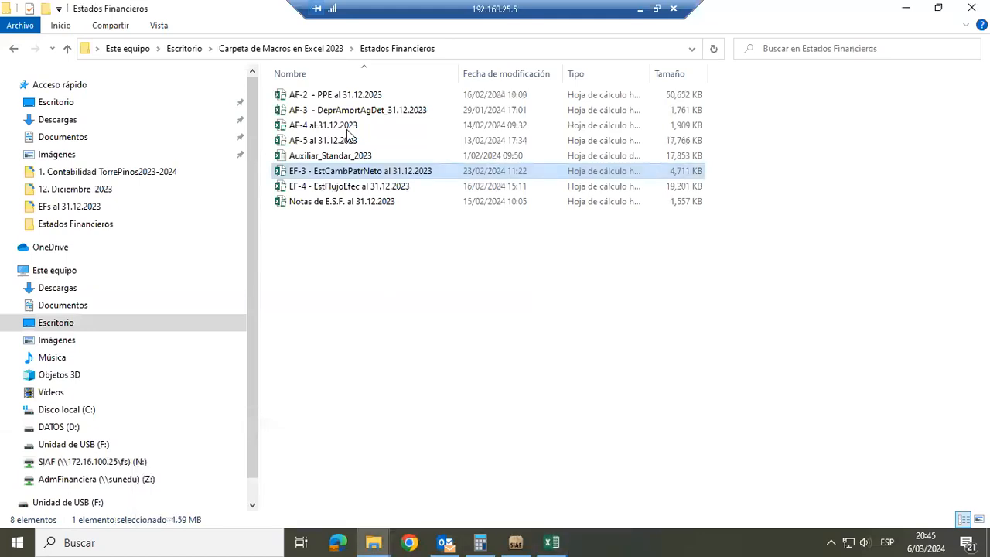
double_click(311, 190)
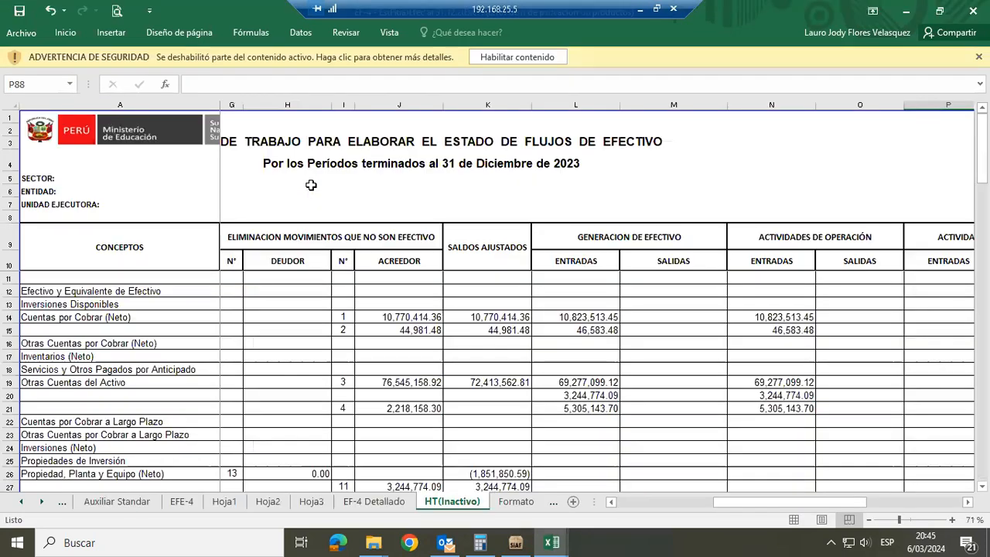
click(499, 58)
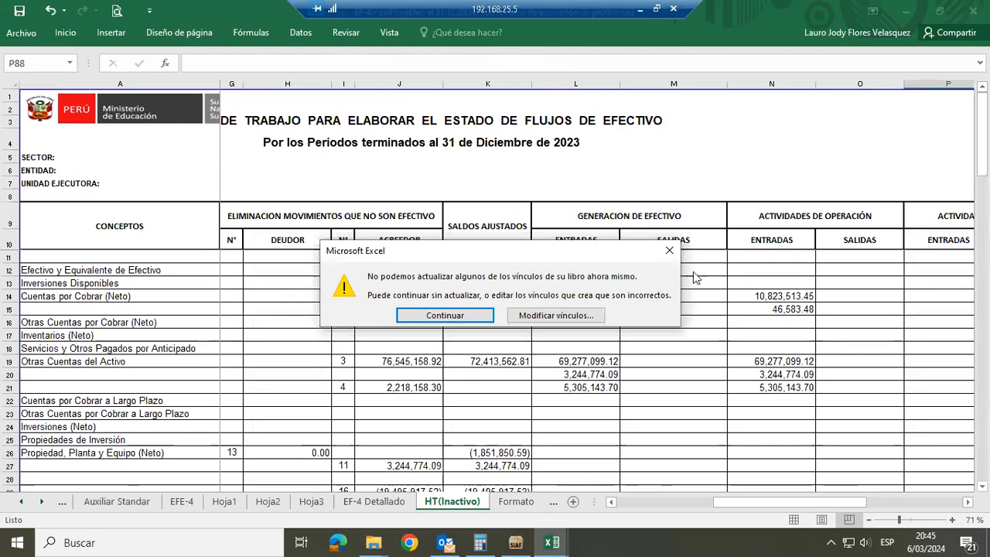
click(674, 252)
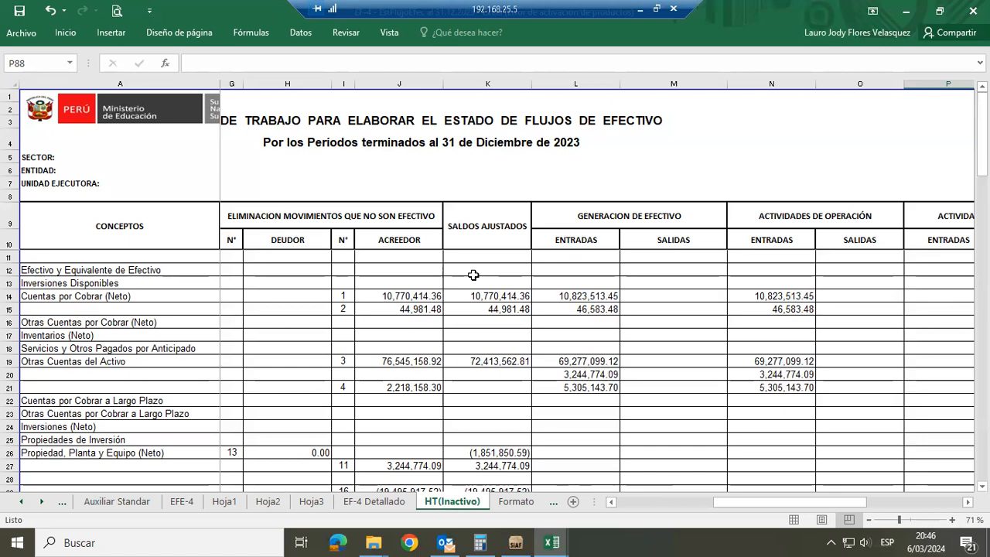
View the EF-4 Detallado sheet, then the Auxiliar Standar sheet of the EF-4 workbook
click(373, 501)
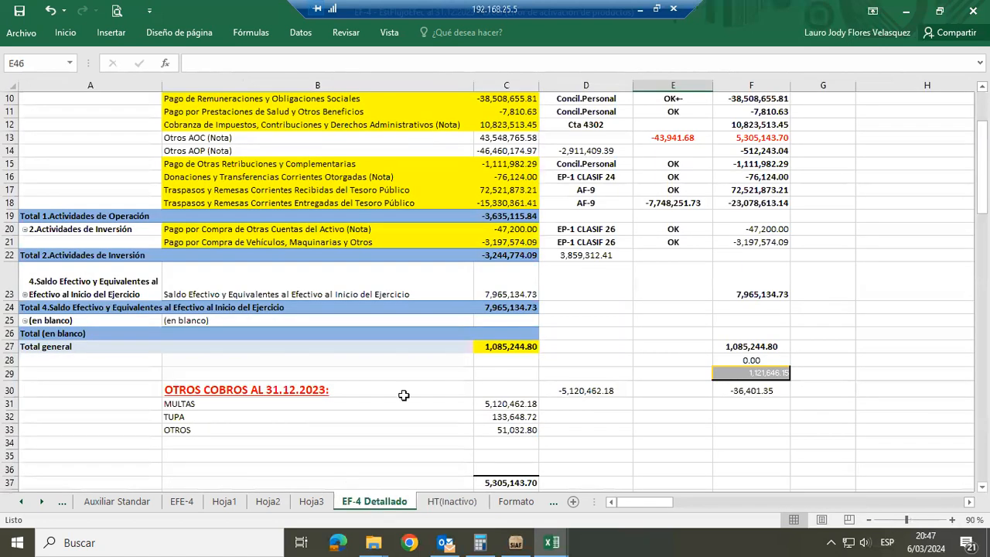
click(357, 373)
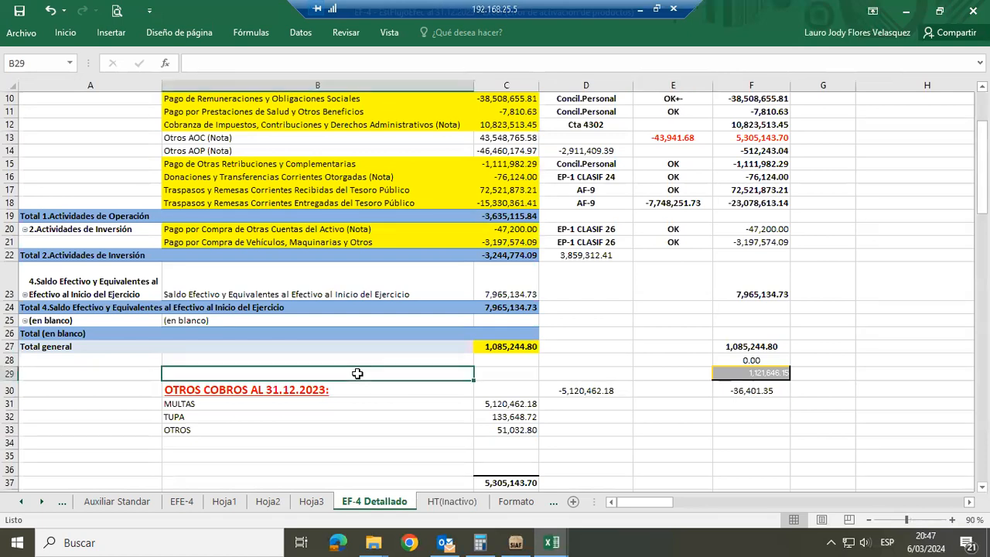
click(116, 505)
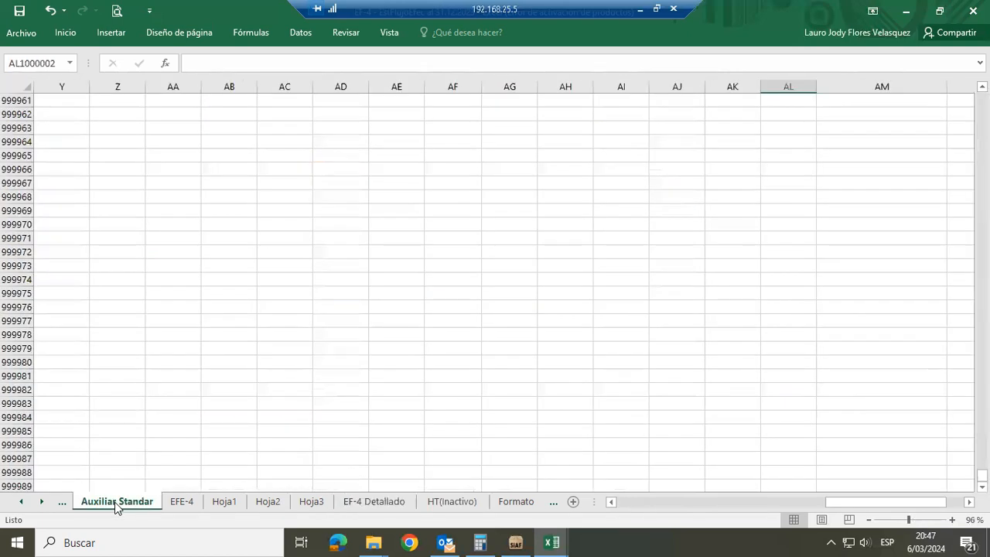
Open the Instrucciones sheet and read the EF-4 manual down to step 4, which lists the accounts to paste
click(65, 503)
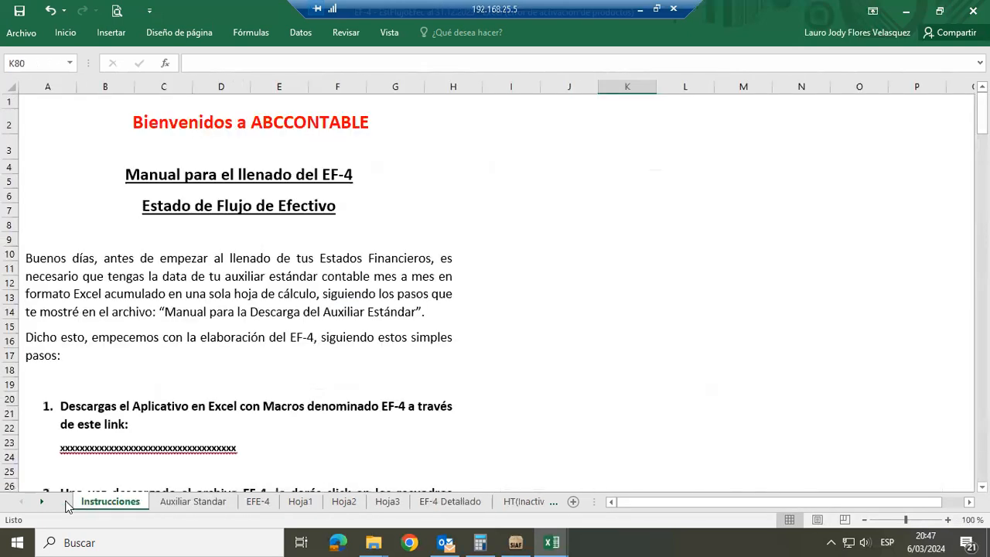
click(526, 325)
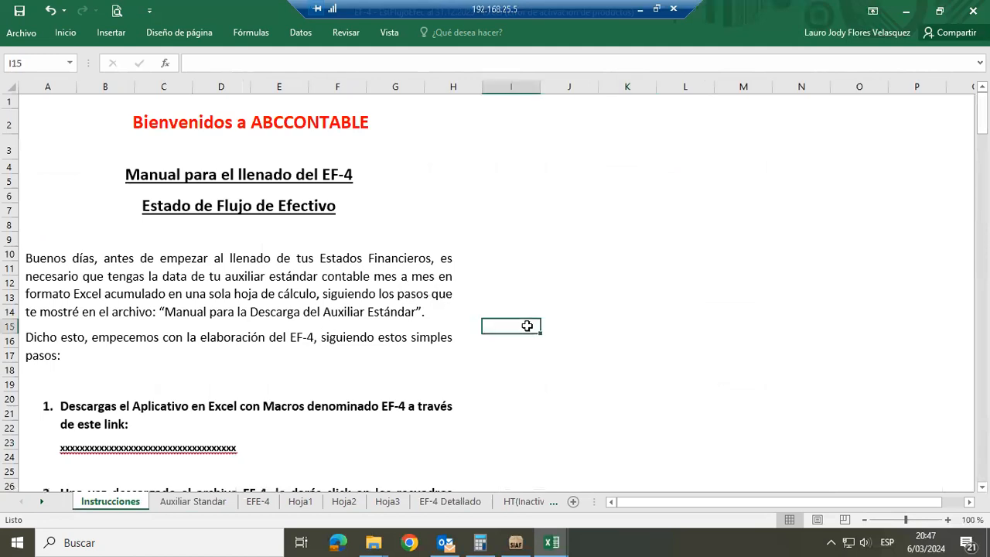
key(Down)
key(Down)
key(Down)
key(Down)
key(Down)
key(Down)
key(Down)
key(Down)
key(Down)
key(Down)
key(Down)
key(Down)
key(Down)
key(Down)
key(Down)
key(Down)
key(Down)
key(Down)
key(Down)
key(Down)
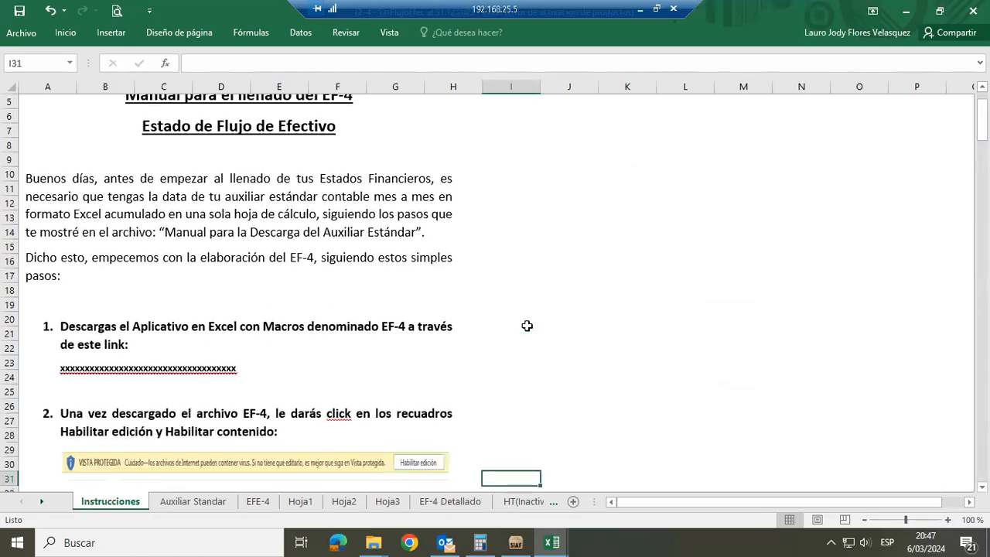
key(Down)
key(Down)
key(Down)
key(Down)
key(Down)
key(Down)
key(Down)
key(Down)
key(Down)
key(Down)
key(Down)
key(Down)
key(Down)
key(Down)
key(Down)
key(Down)
key(Down)
key(Down)
key(Down)
key(Down)
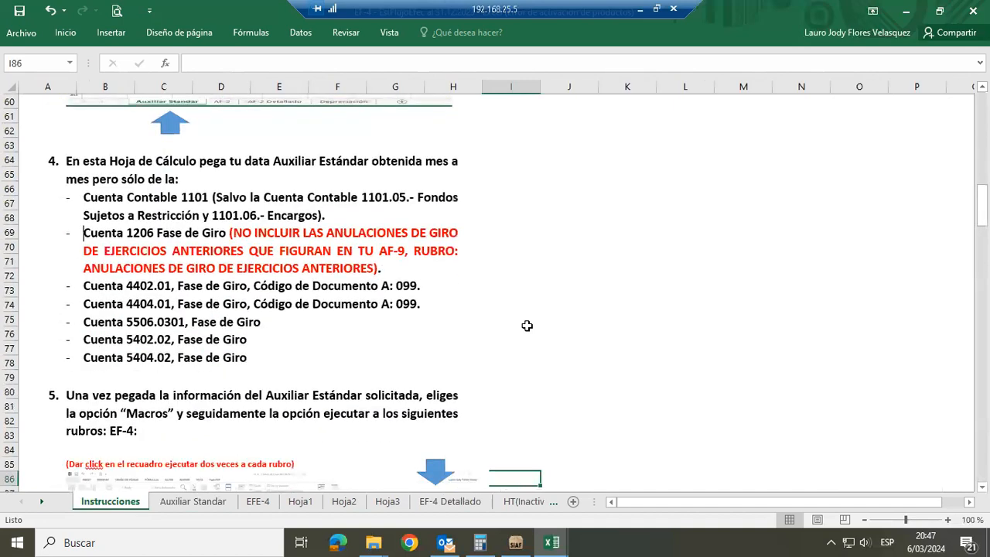
Check the Auxiliar_Standar_2023 data and the EF-4 workbook's EFE-4 and Auxiliar Standar sheets, then return to Instrucciones
key(alt+Tab)
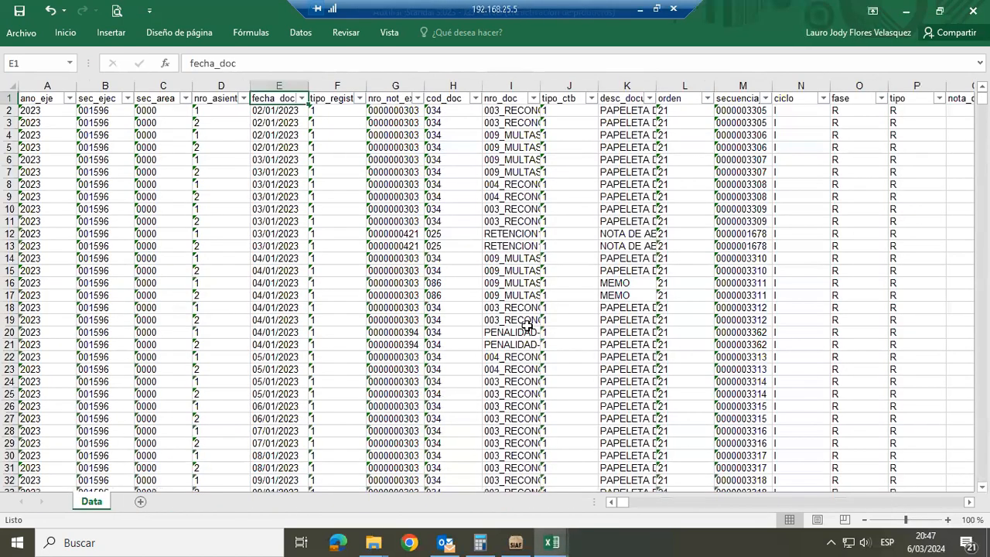
key(alt+Tab)
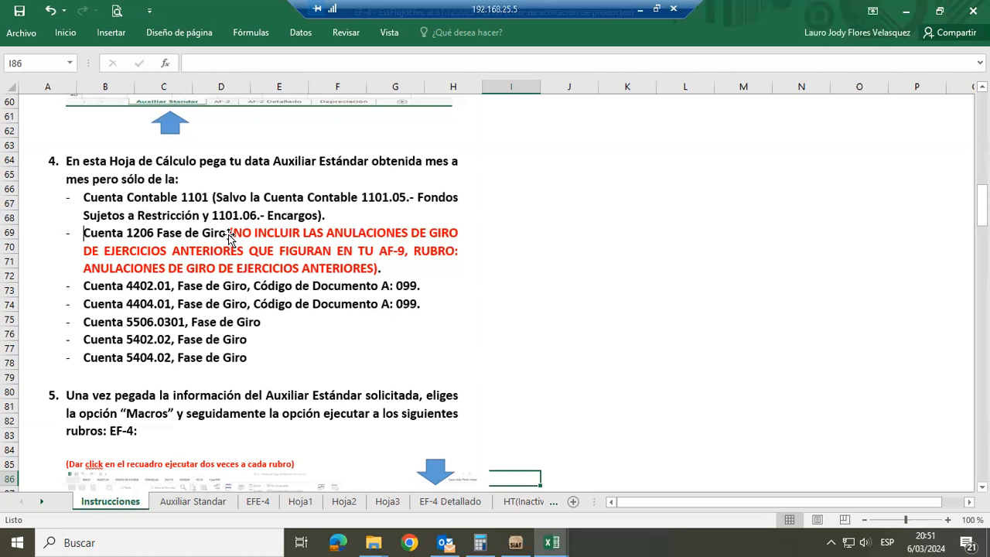
click(256, 502)
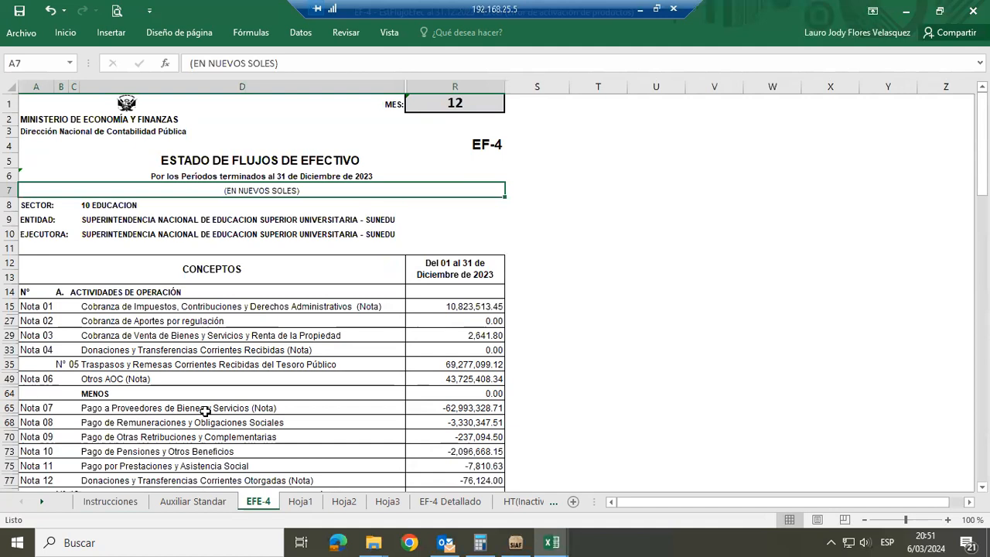
click(191, 503)
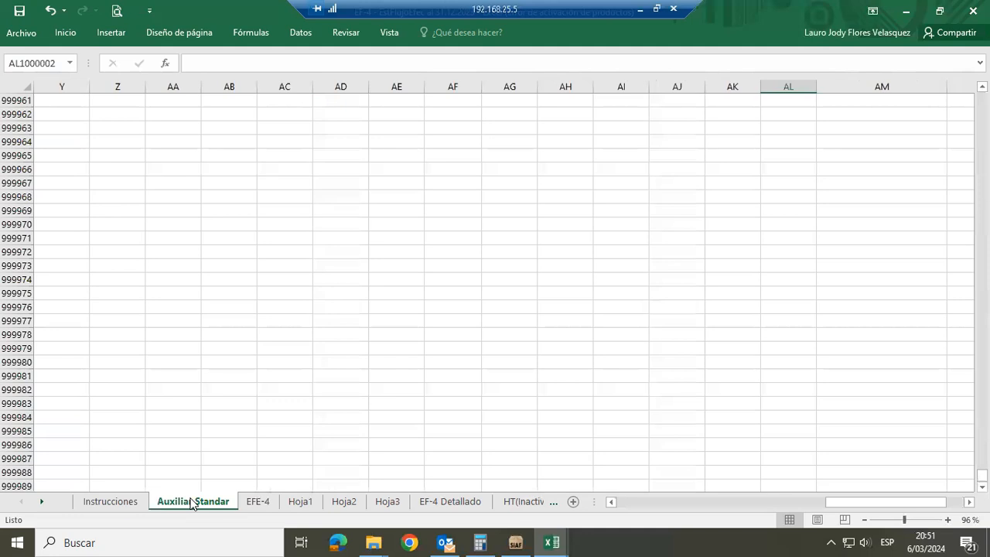
click(132, 503)
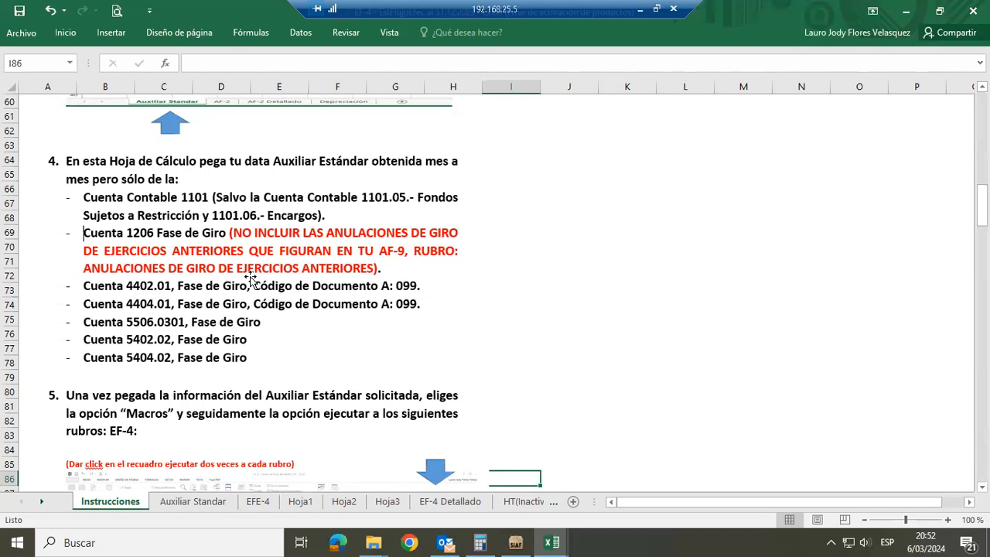
Open the EFE-4 sheet and examine the operating activity lines of the Estado de Flujos de Efectivo
click(258, 501)
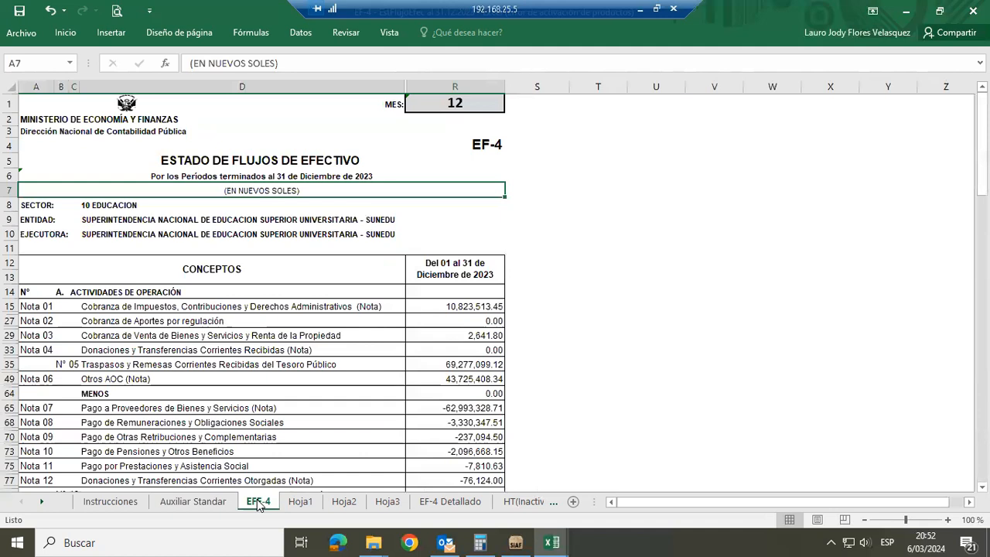
click(561, 376)
key(Down)
key(Down)
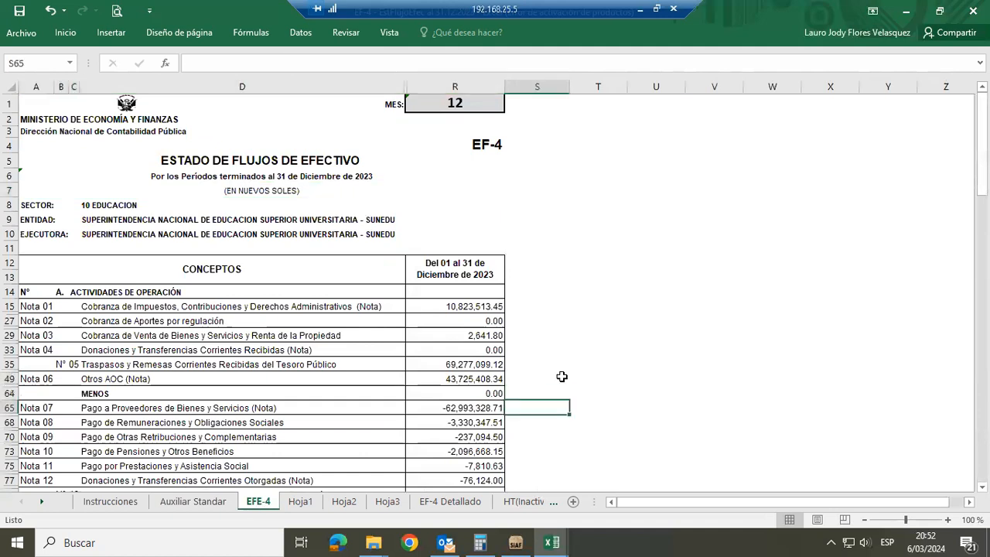
key(Down)
key(Down)
key(Down)
key(Down)
key(Down)
key(Down)
key(Down)
key(Down)
key(Down)
key(Down)
key(Down)
key(Down)
key(Down)
key(Down)
key(Down)
key(Down)
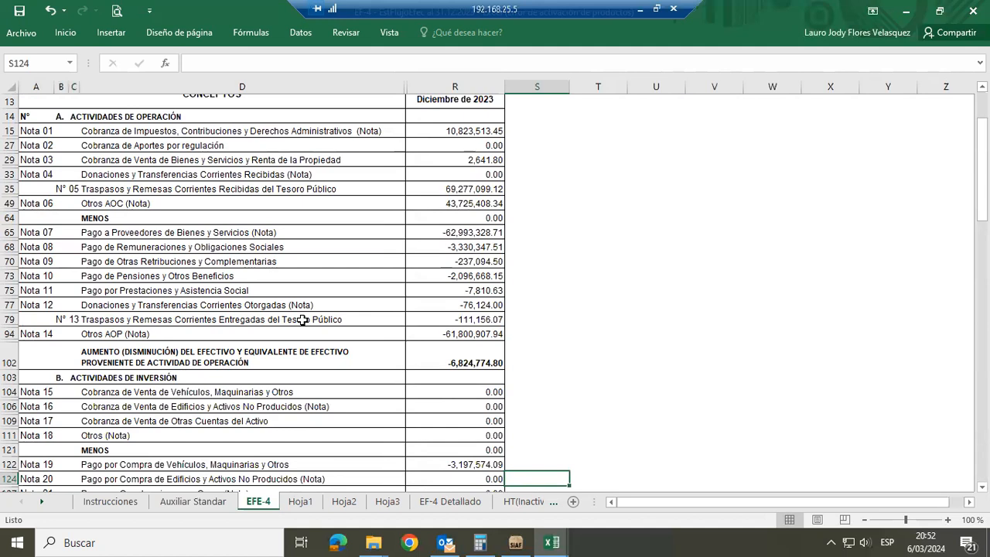
Compare the account list in step 4 of Instrucciones with the Auxiliar Standar and EFE-4 sheets, ending on EFE-4
click(191, 499)
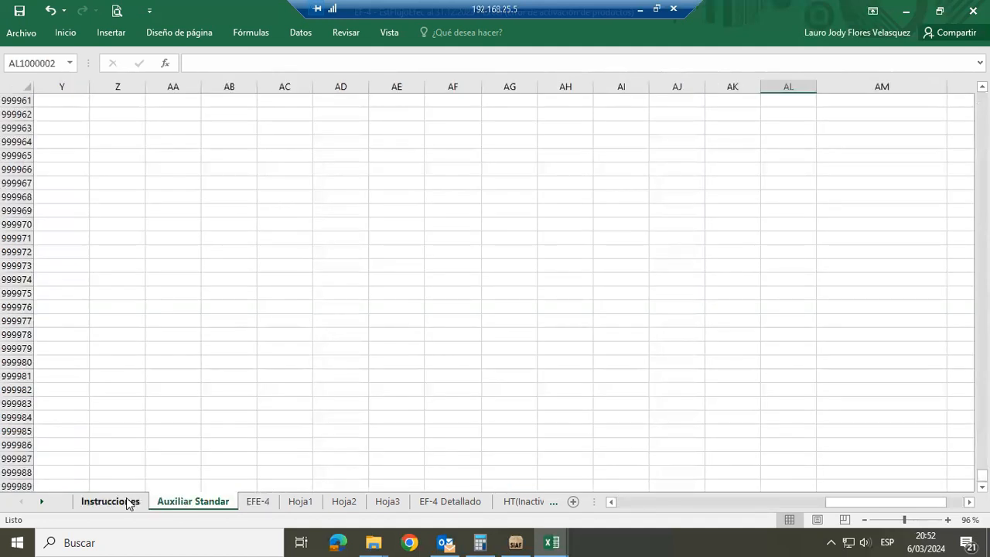
click(128, 502)
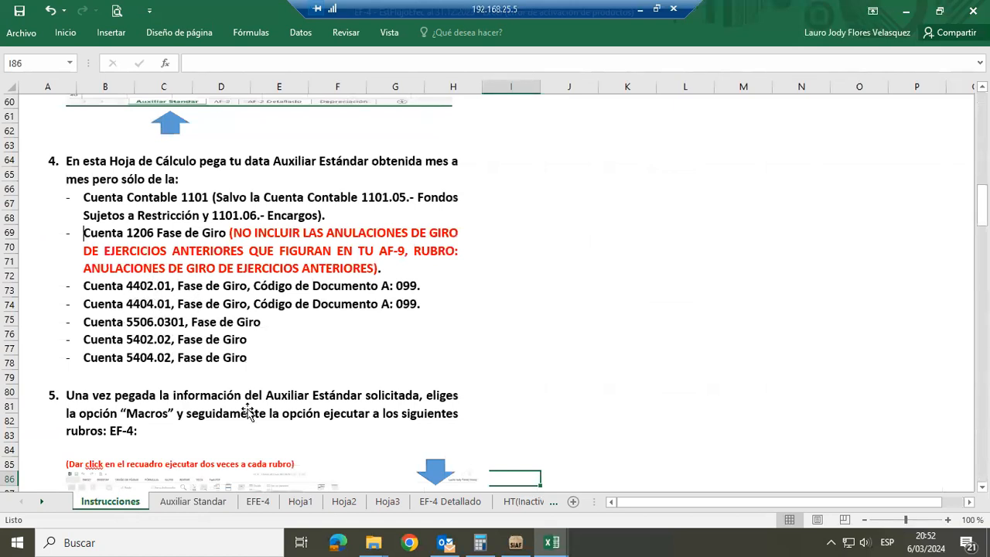
click(258, 502)
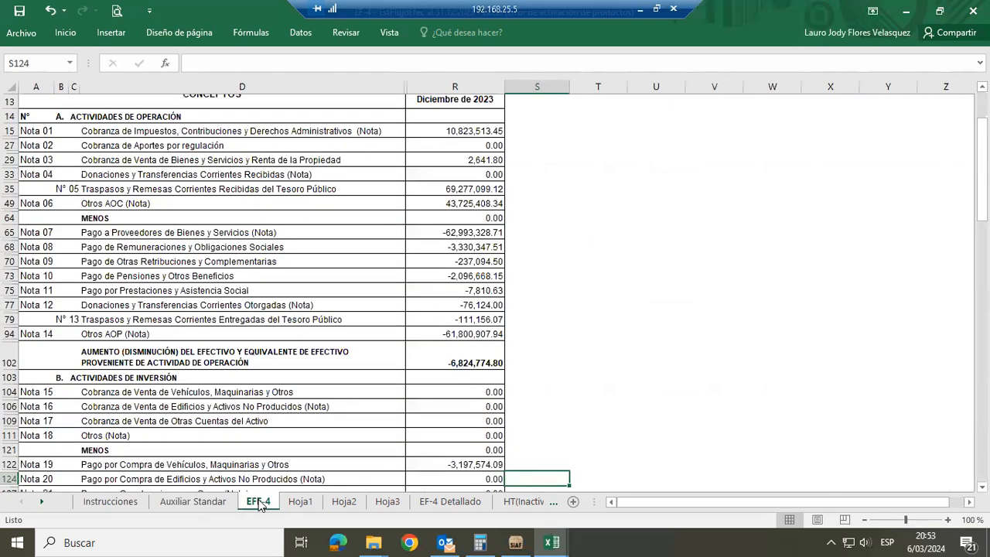
click(209, 503)
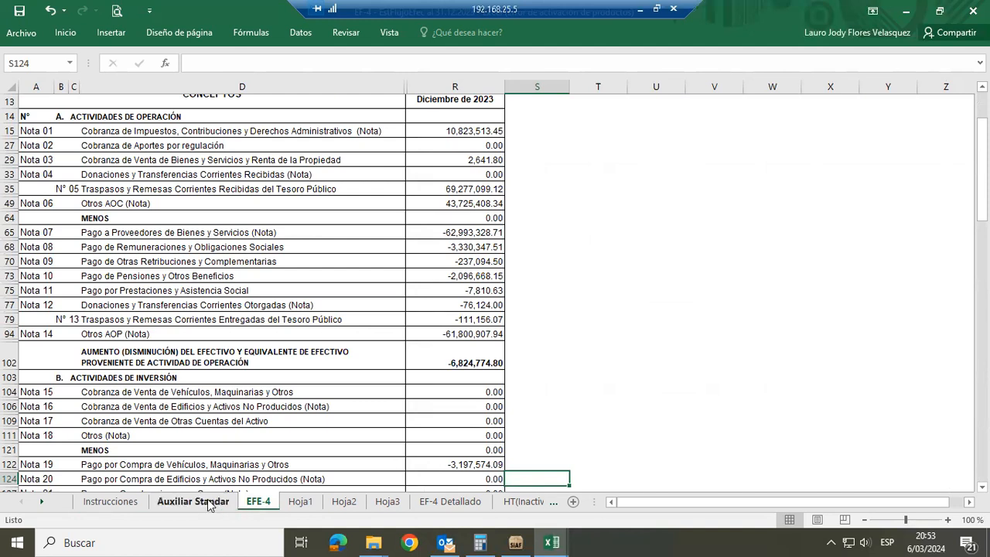
click(102, 502)
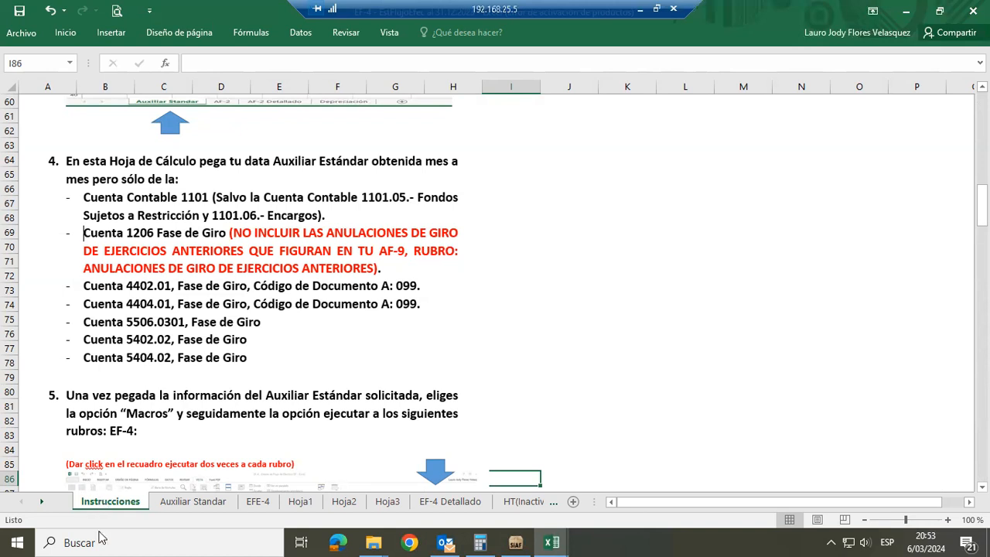
click(258, 502)
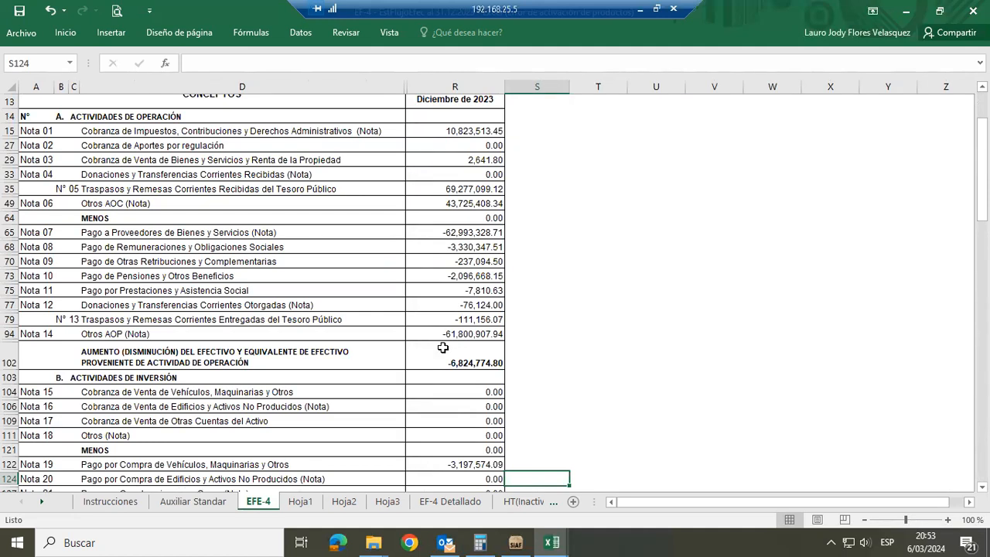
Go to the header row of the data on the Auxiliar Standar sheet and turn on filters for its columns
click(193, 504)
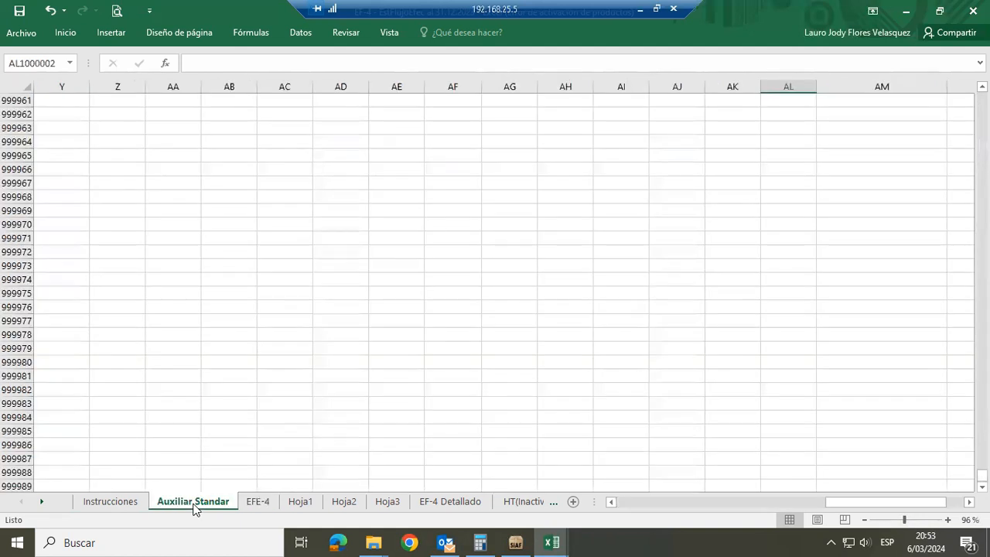
click(130, 238)
key(ctrl+Up)
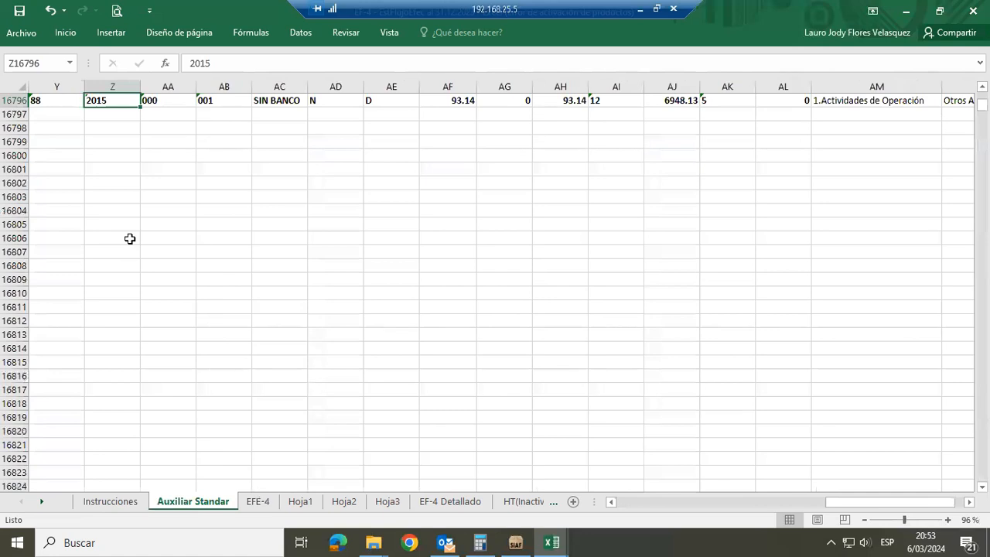
key(ctrl+Up)
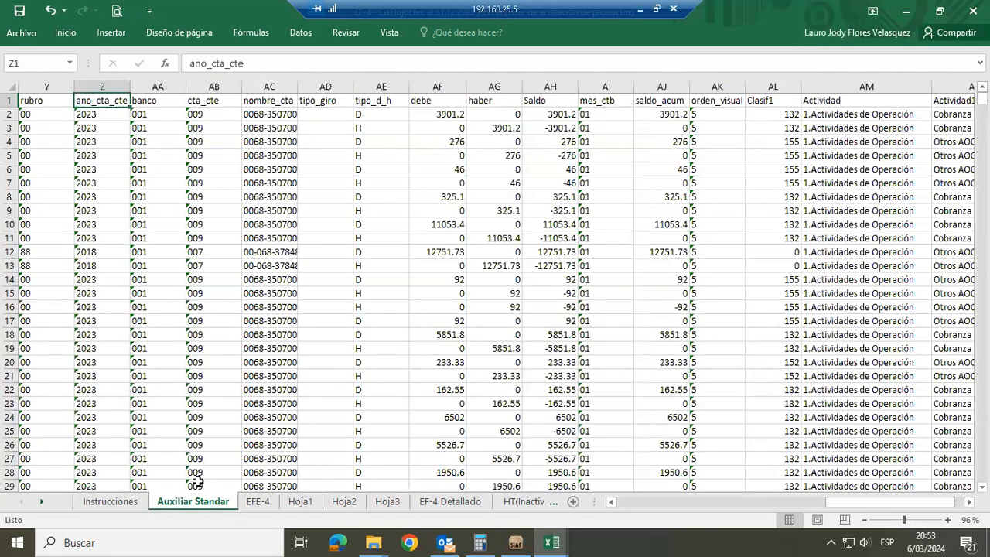
click(299, 35)
click(399, 62)
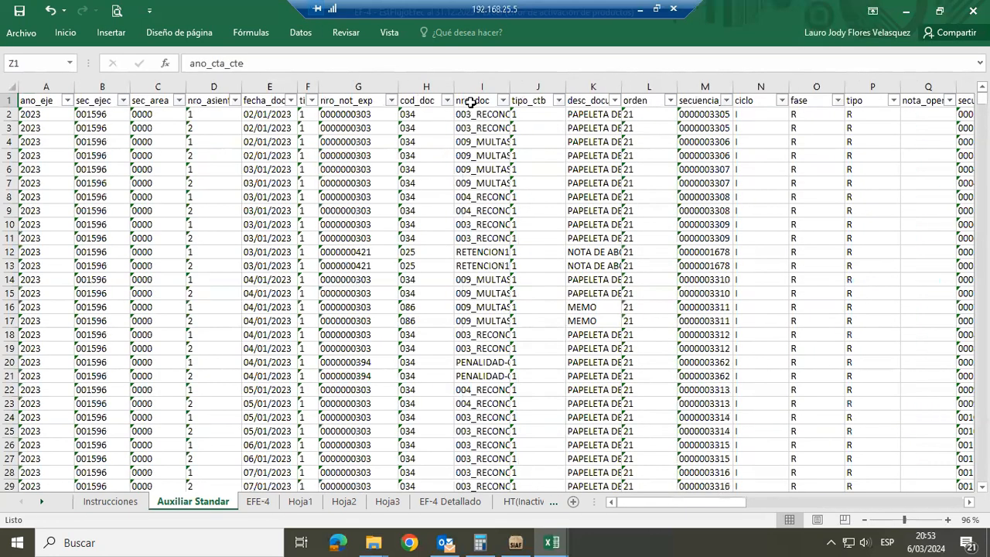
Filter the mayor column of the Auxiliar Standar data to show only account 1206
click(471, 101)
key(ctrl+Right)
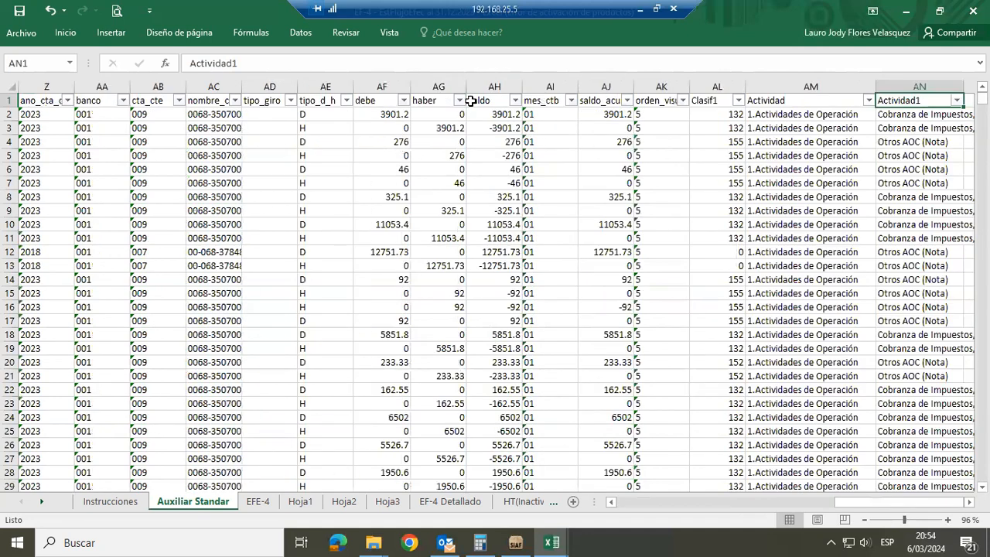
key(Left)
key(Left)
key(Left)
key(Left)
key(Left)
key(Left)
key(Left)
key(Left)
key(Left)
key(Left)
key(Left)
key(Left)
key(Left)
key(Left)
key(Left)
key(Left)
key(Left)
key(Left)
key(Left)
key(Left)
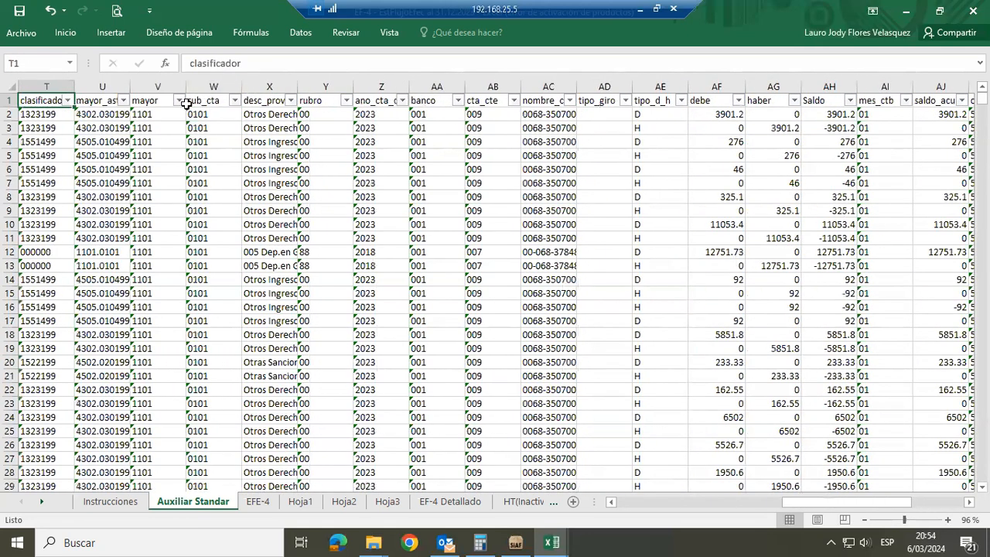
click(178, 101)
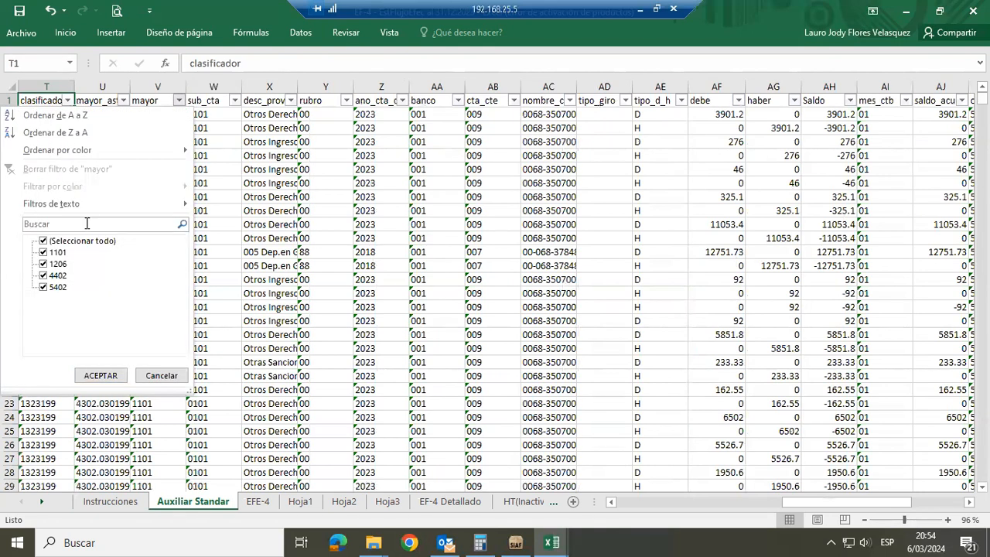
click(44, 242)
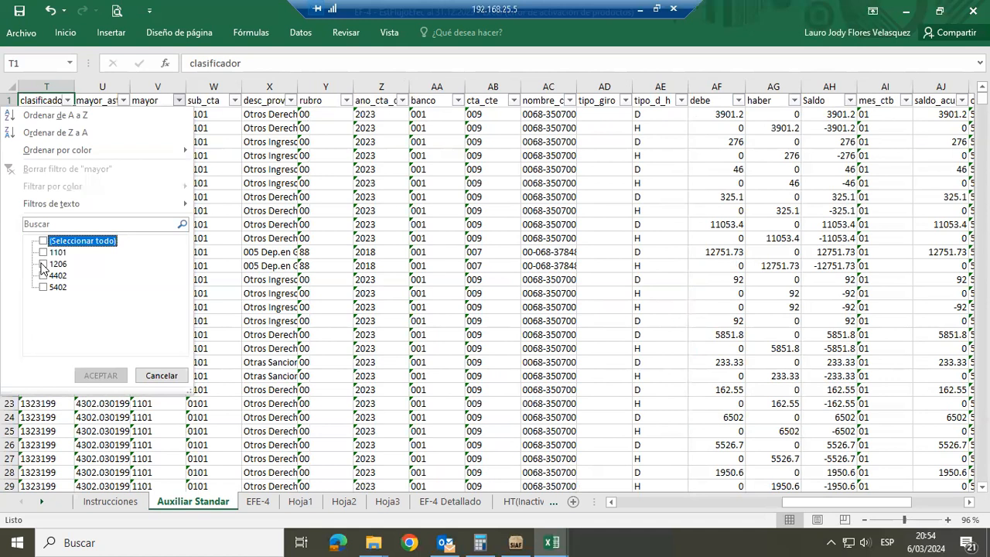
click(44, 263)
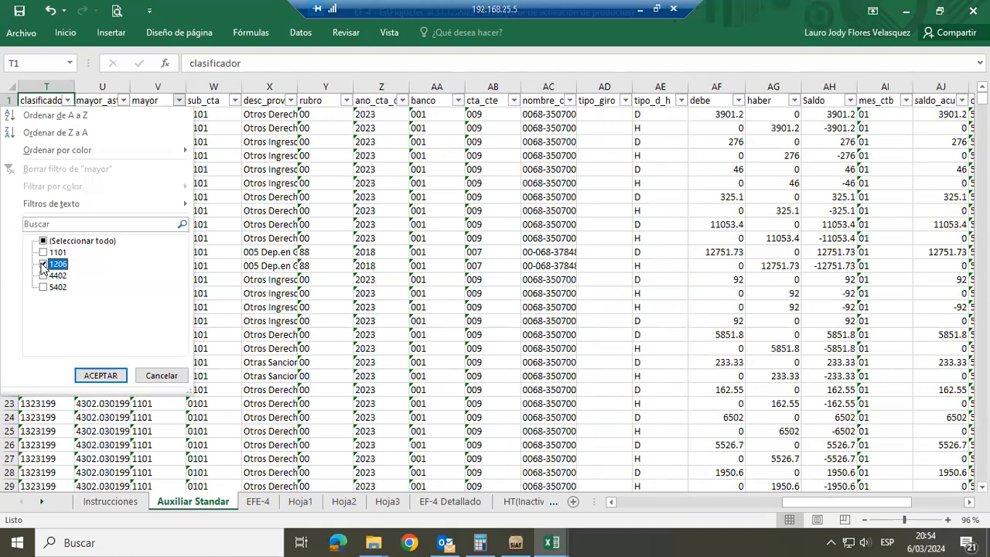
click(95, 375)
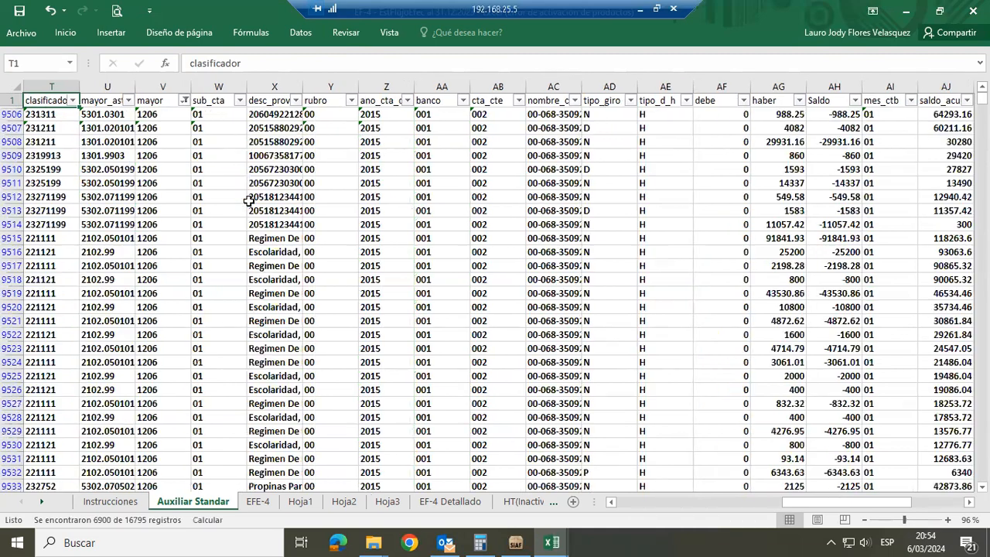
Examine the fase column of the filtered 1206 rows, check step 4 in Instrucciones, and return to Auxiliar Standar
key(Left)
key(Left)
key(Left)
key(Left)
key(Left)
key(Left)
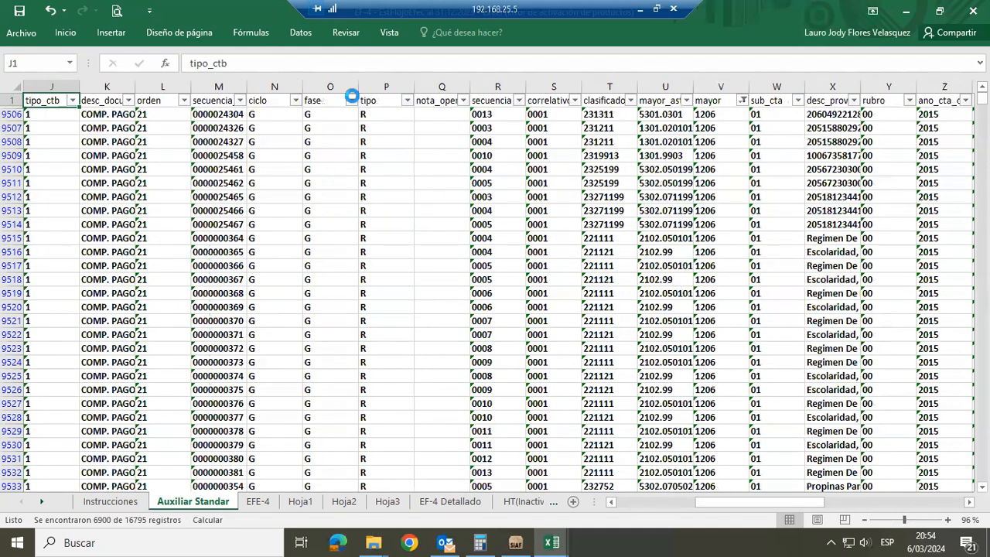
click(352, 100)
key(Escape)
click(106, 502)
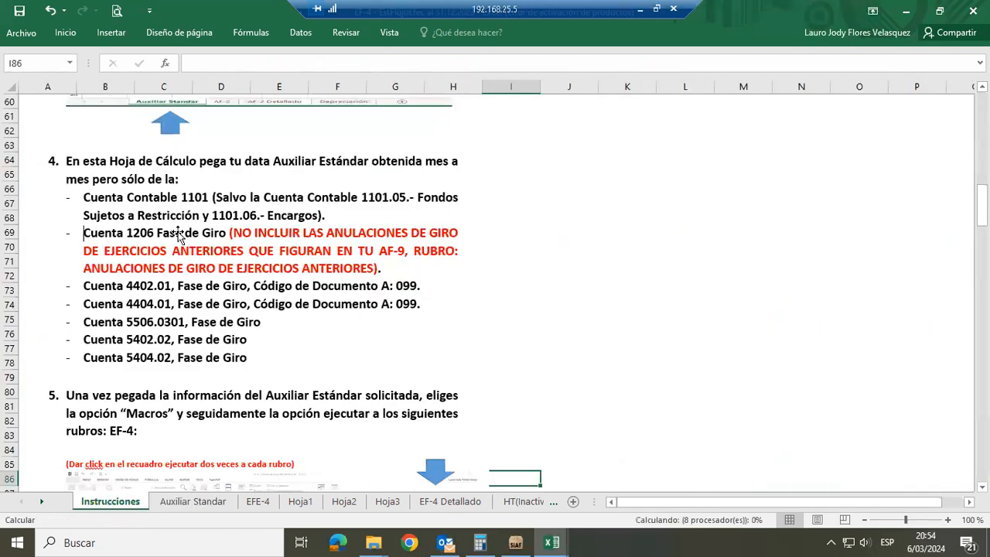
click(212, 508)
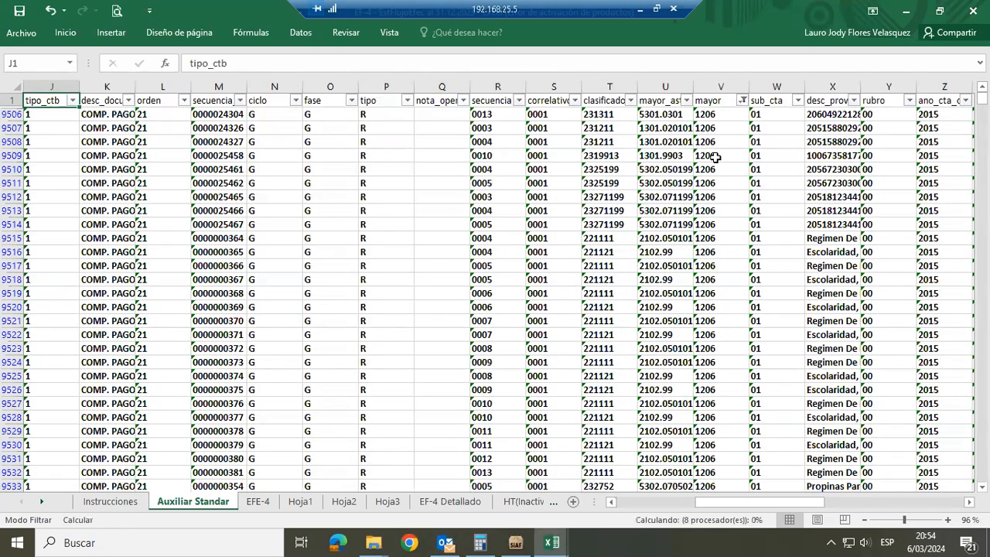
Show all accounts again in the mayor column of the Auxiliar Standar data
click(742, 100)
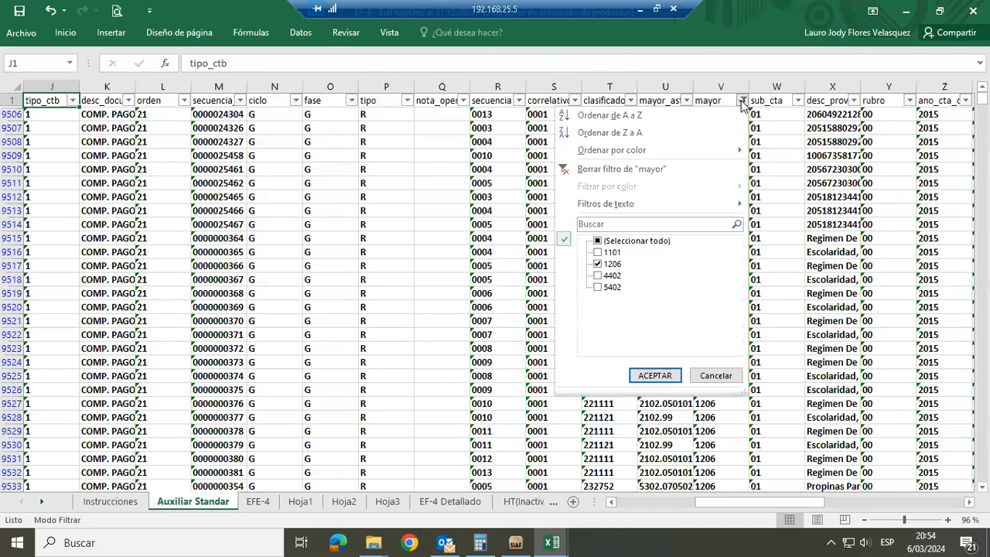
click(597, 241)
click(640, 375)
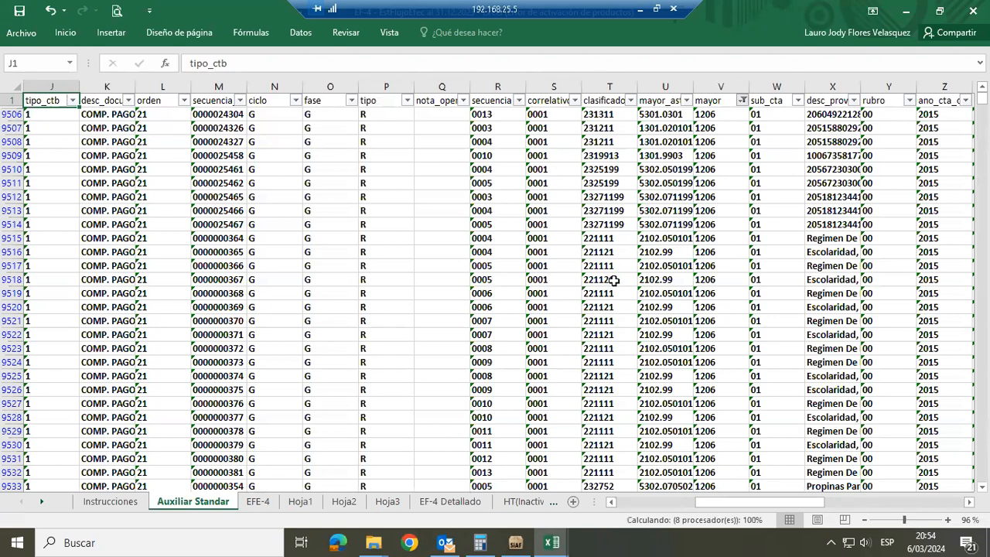
key(ctrl+z)
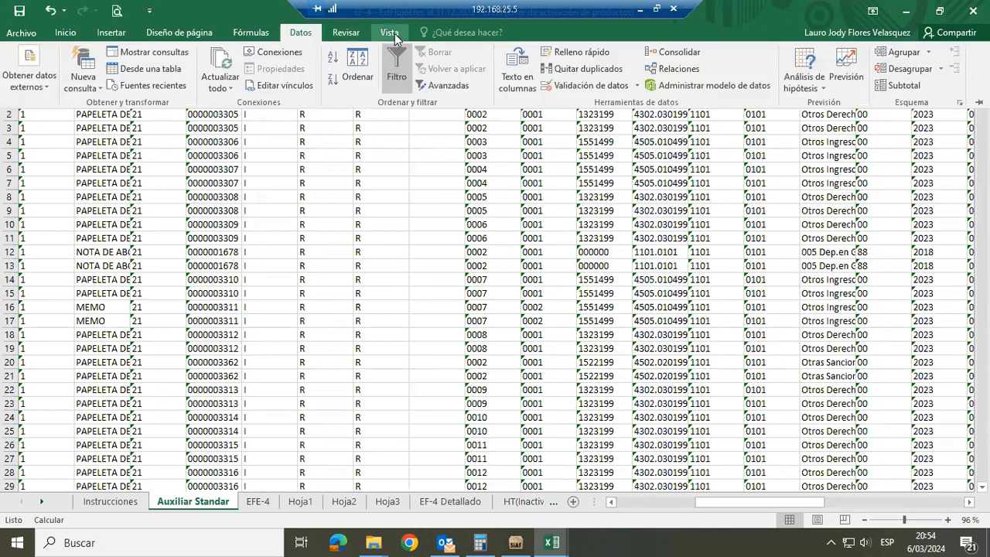
Run the ThisWorkbook.Estado_Flujo_Efectivo macro to view its Proceso options, and close the form without choosing any
click(390, 33)
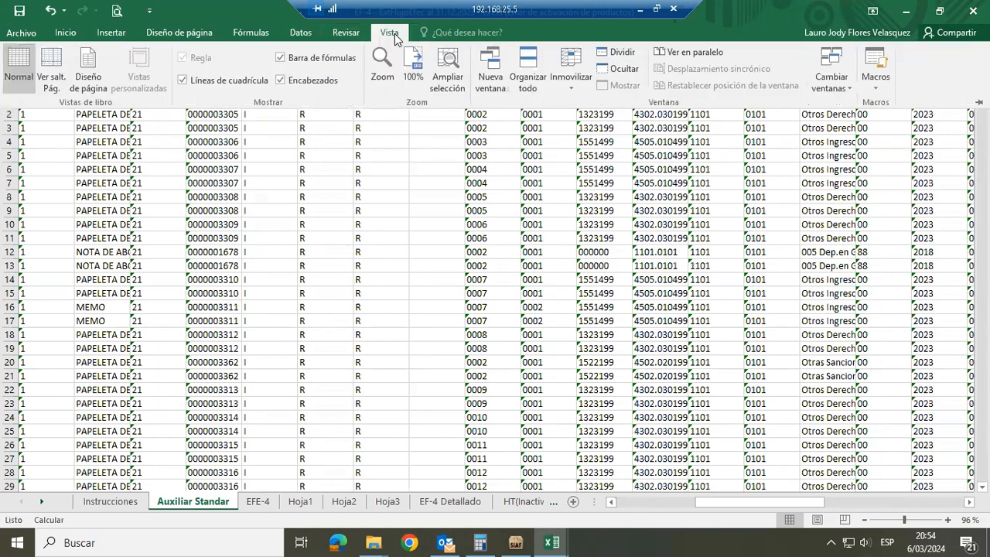
click(874, 62)
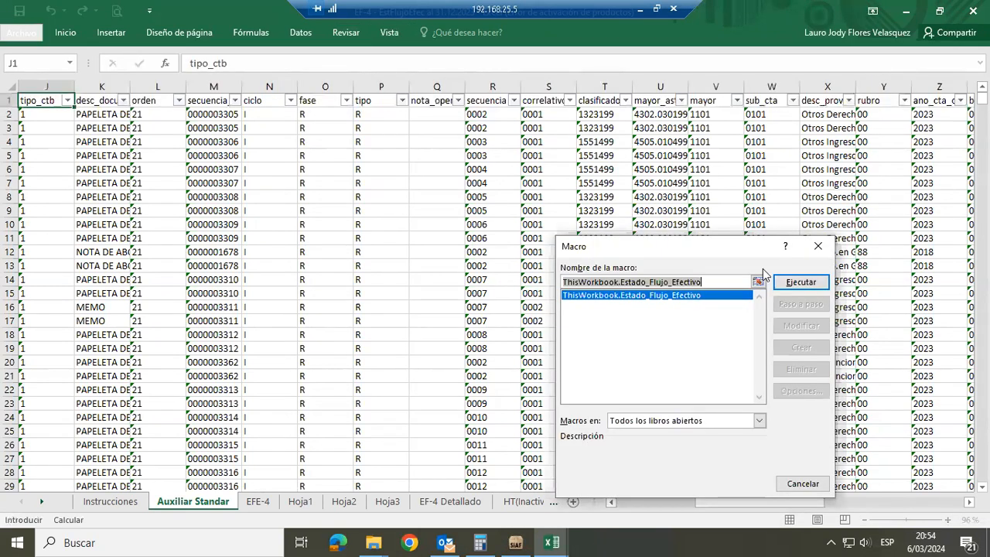
click(799, 282)
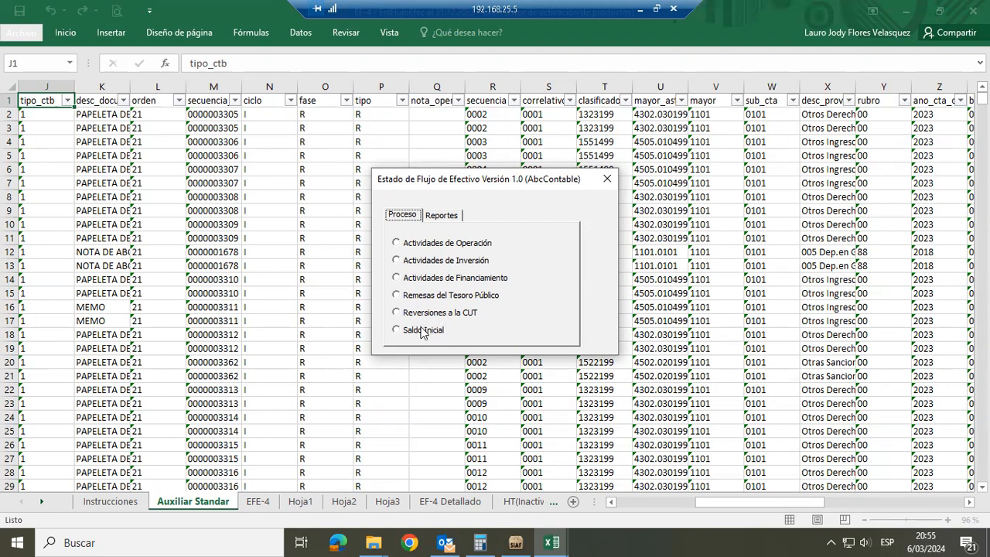
click(606, 182)
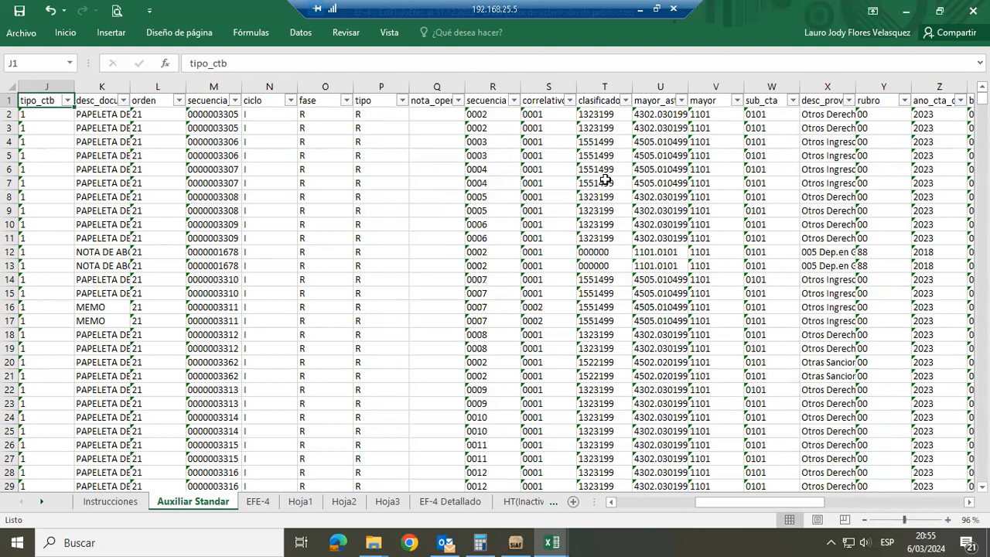
Highlight the whole clasificador column in the Auxiliar Standar data
click(668, 179)
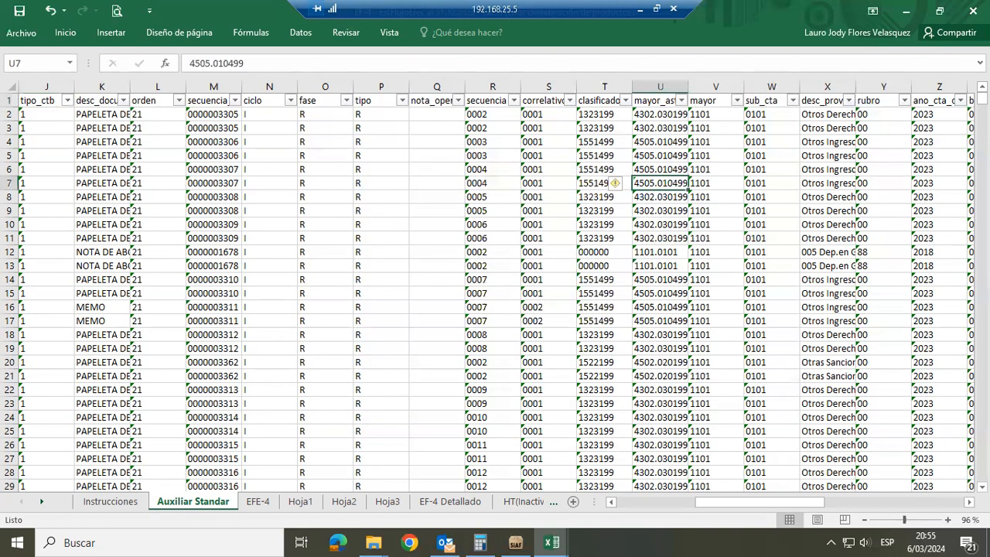
click(969, 502)
click(969, 502)
click(968, 502)
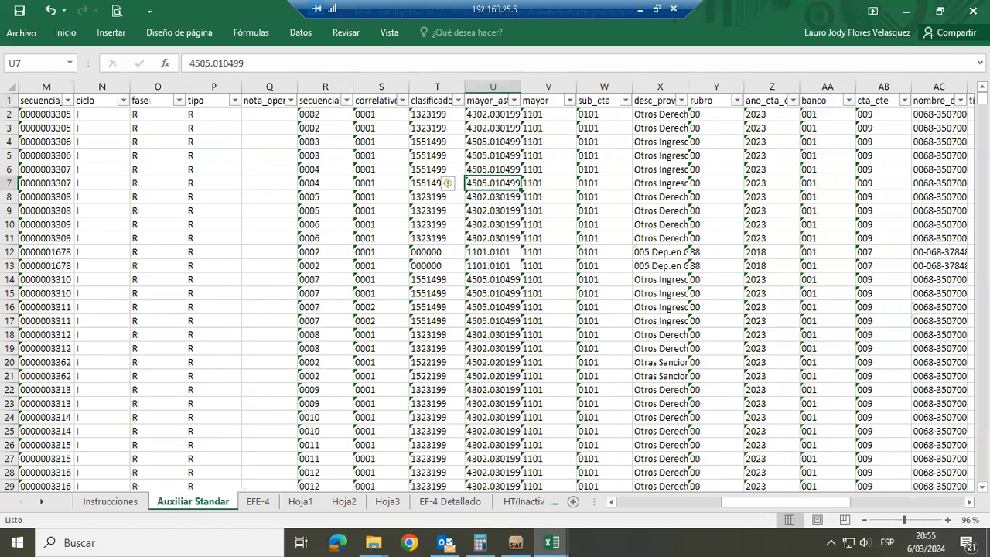
click(968, 502)
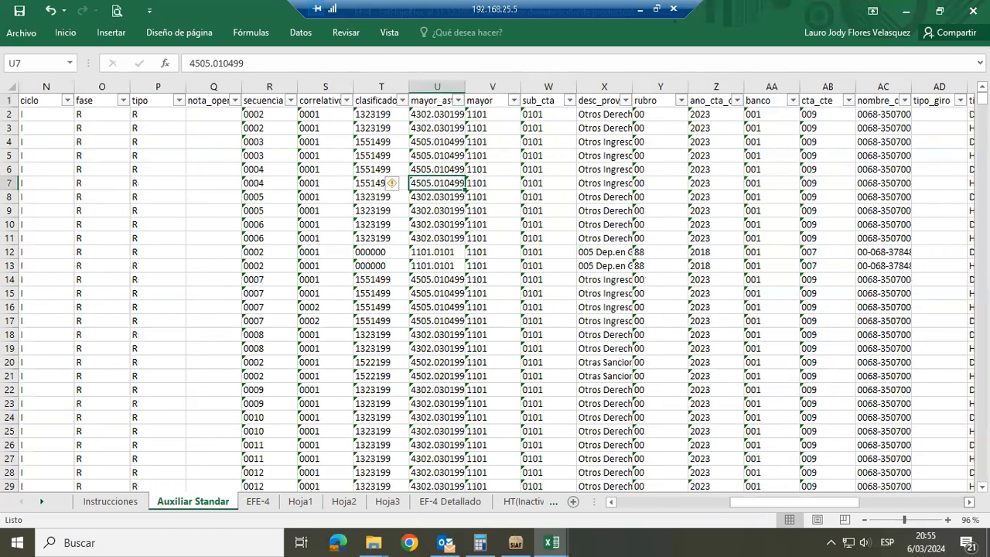
click(392, 83)
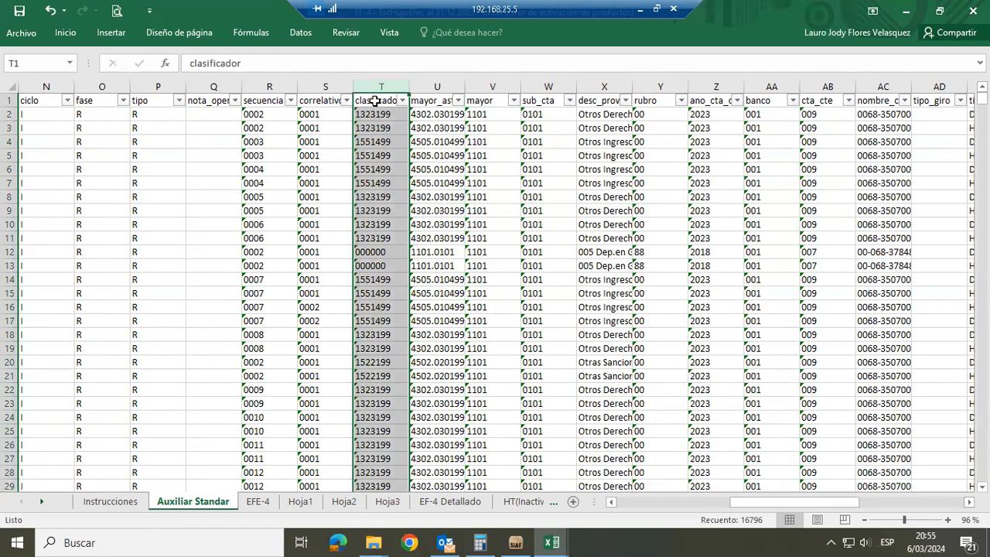
Examine the Clasif1, Actividad and Actividad1 columns at the end of the Auxiliar Standar data and highlight the Clasif1 column
click(375, 101)
key(ctrl+Right)
key(Left)
key(Left)
key(Left)
key(Right)
key(Right)
key(Right)
key(Right)
key(Right)
key(Left)
key(Left)
key(Left)
key(Left)
key(ctrl+space)
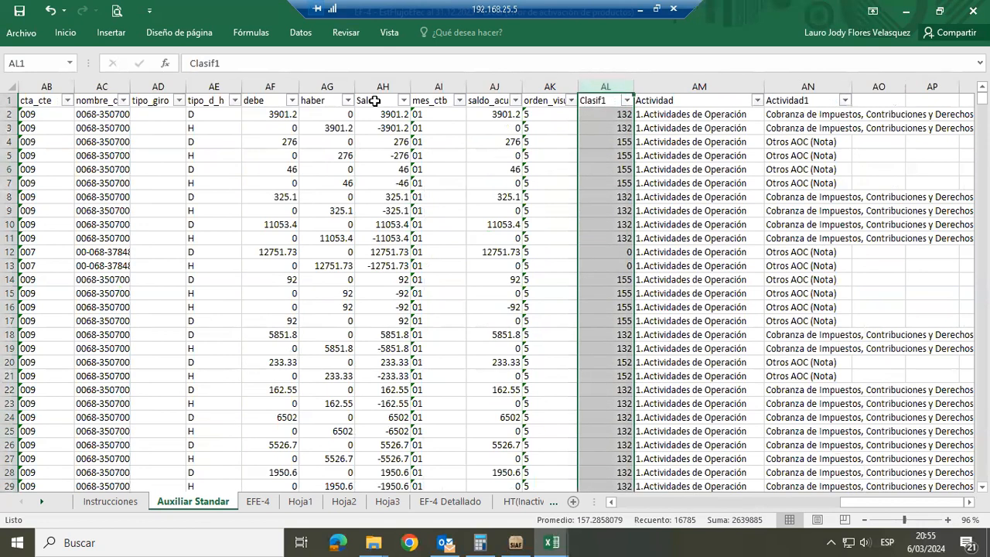
Examine the codes in the Clasif1 column and their Actividad and Actividad1 classifications in the first rows of Auxiliar Standar
key(Down)
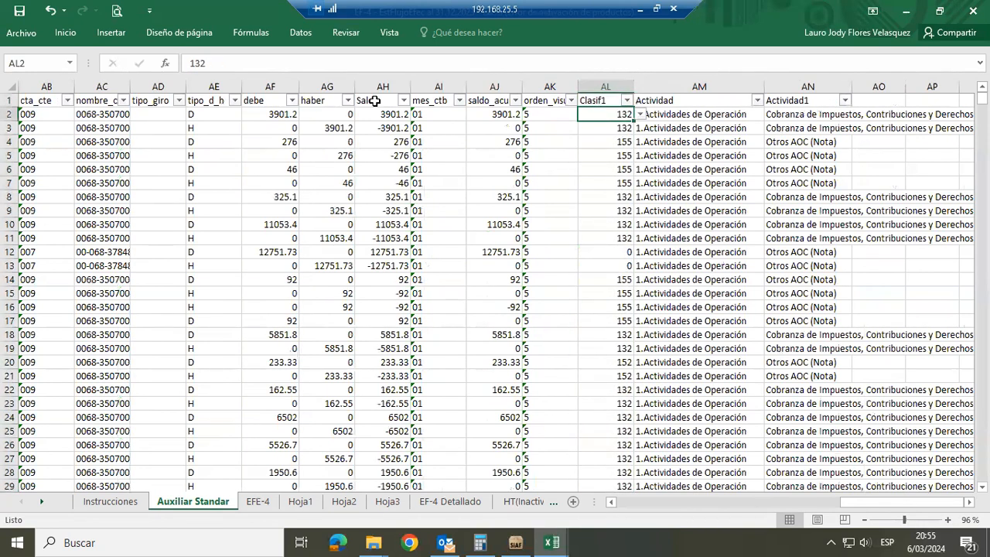
key(Right)
key(Right)
key(Right)
key(Left)
key(Left)
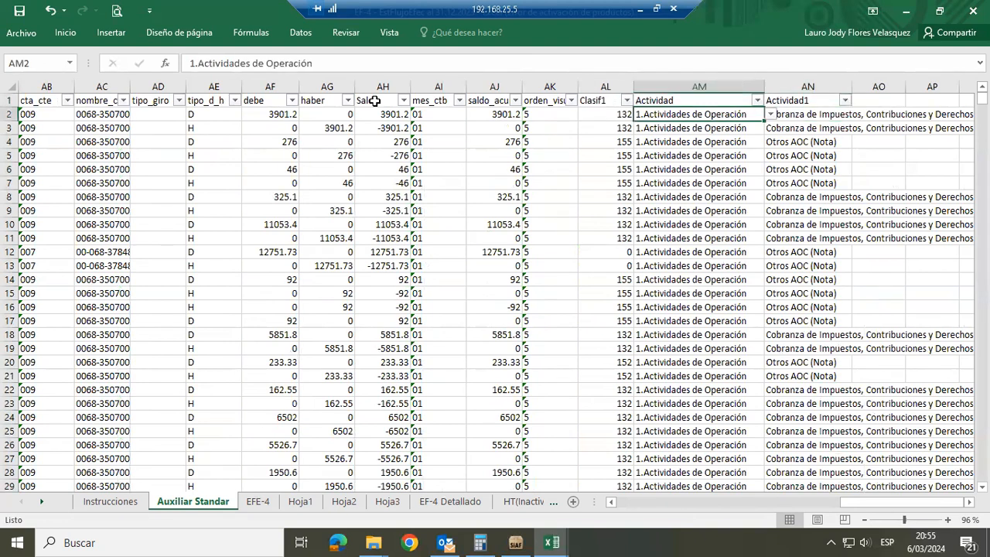
key(Left)
key(Down)
key(Down)
key(Down)
key(Down)
key(Down)
key(Down)
key(Down)
key(Down)
key(Down)
key(Down)
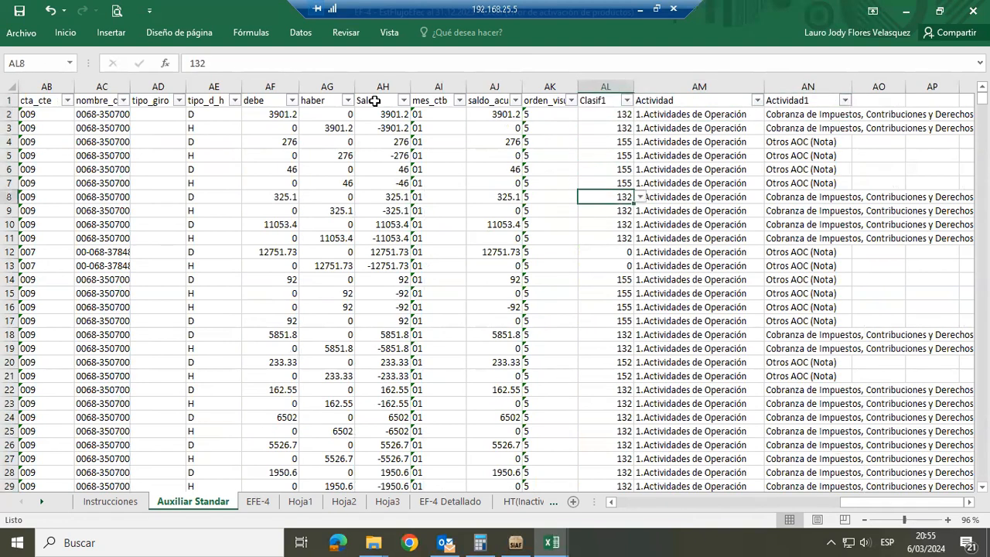
key(Down)
key(Down)
key(Down)
key(Down)
key(Down)
key(Down)
key(Down)
key(Down)
key(Down)
key(Up)
key(Up)
key(Up)
key(Up)
key(Up)
key(Up)
key(Up)
key(Up)
key(Up)
key(Up)
key(Up)
key(Up)
key(Up)
key(Up)
key(Up)
key(Up)
key(Up)
key(Up)
key(Up)
key(Up)
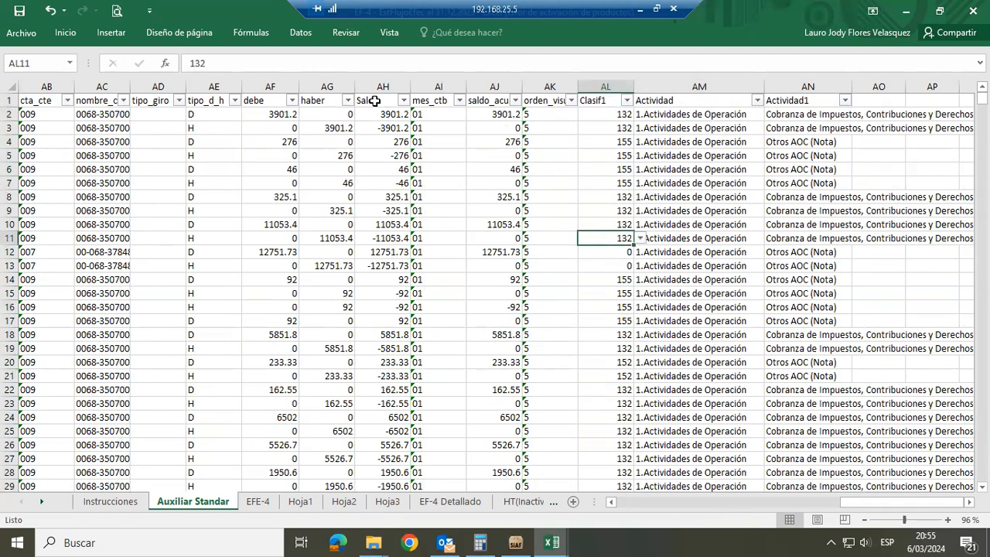
key(Down)
key(Right)
key(Right)
key(Right)
key(Right)
key(Right)
key(Right)
key(Right)
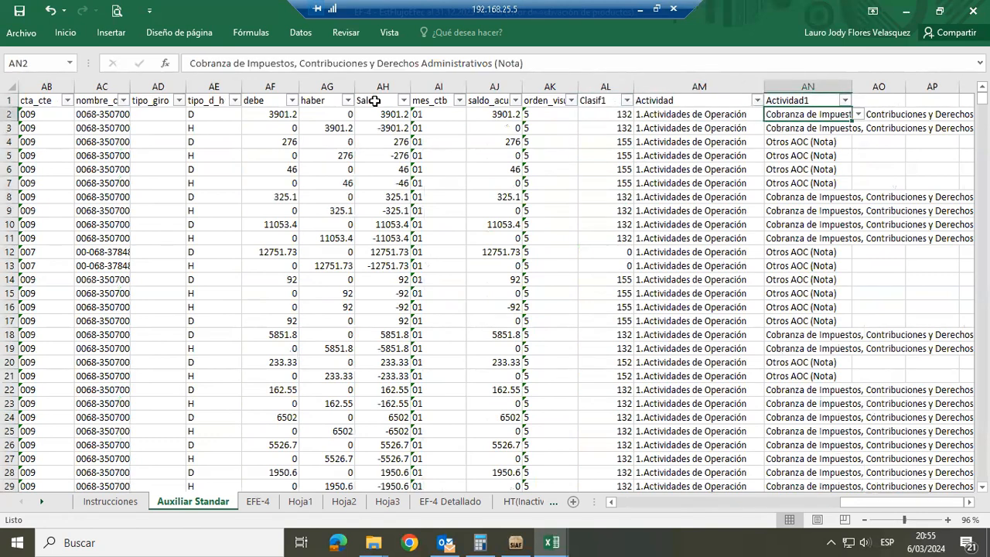
key(Left)
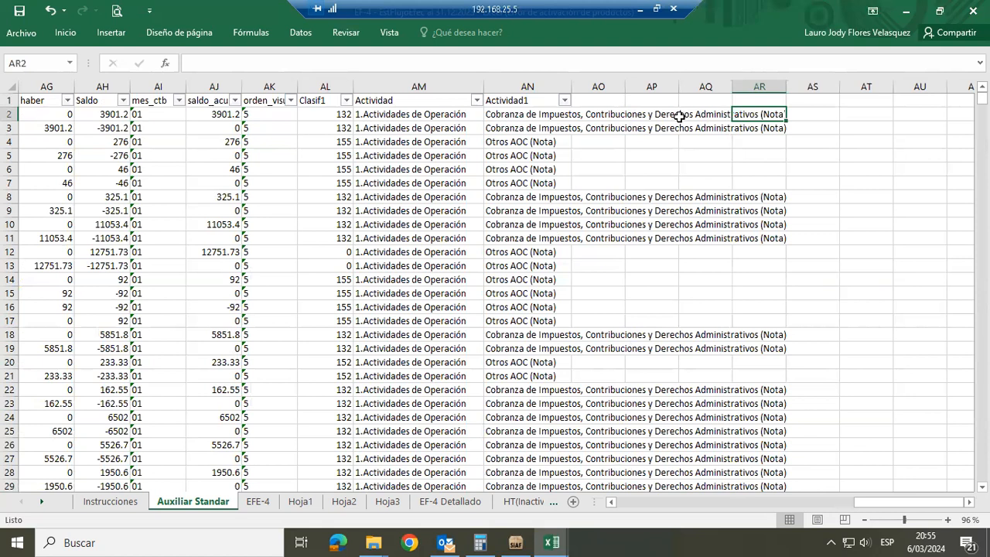
Compare the Clasif1 codes further down the data with their Actividad1 concepts, ending on the Actividad1 cell of row 46
click(330, 346)
key(Down)
key(Down)
key(Down)
key(Down)
key(Down)
key(Down)
key(Down)
key(Down)
key(Down)
key(Down)
key(Down)
key(Down)
key(Down)
key(Down)
key(Down)
key(Down)
key(Down)
key(Down)
key(Down)
key(Down)
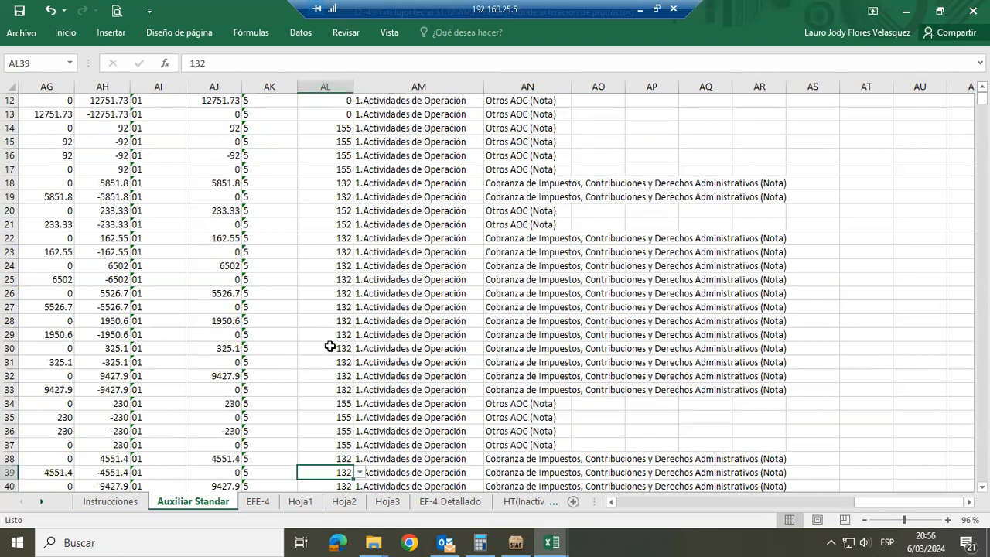
key(Down)
key(Down)
key(Down)
key(Down)
key(Down)
key(Down)
key(Down)
key(Down)
key(Down)
key(Down)
key(Down)
key(Down)
key(Down)
key(Down)
key(Down)
key(Down)
key(Down)
key(Up)
key(Up)
key(Up)
key(Up)
key(Up)
key(Up)
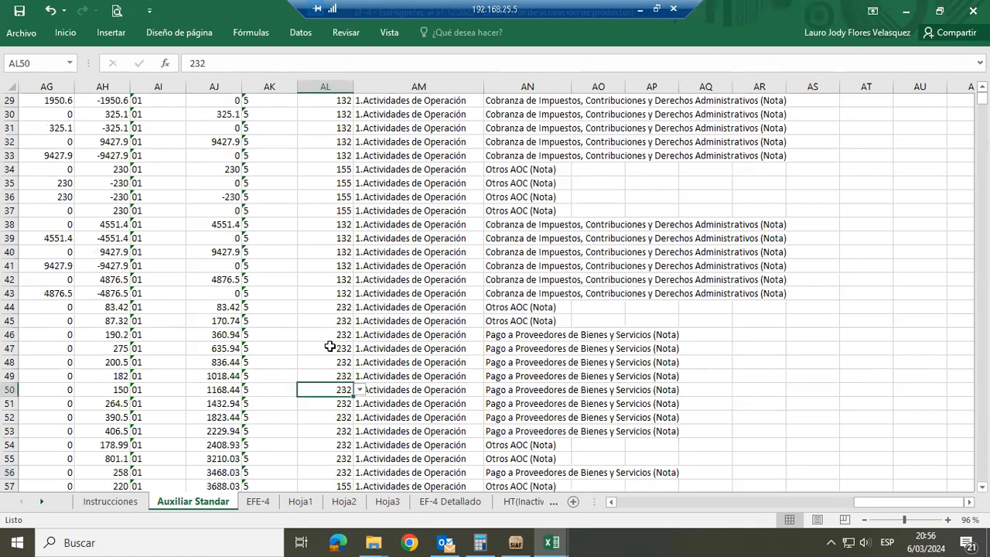
key(Up)
key(Up)
key(Up)
key(Up)
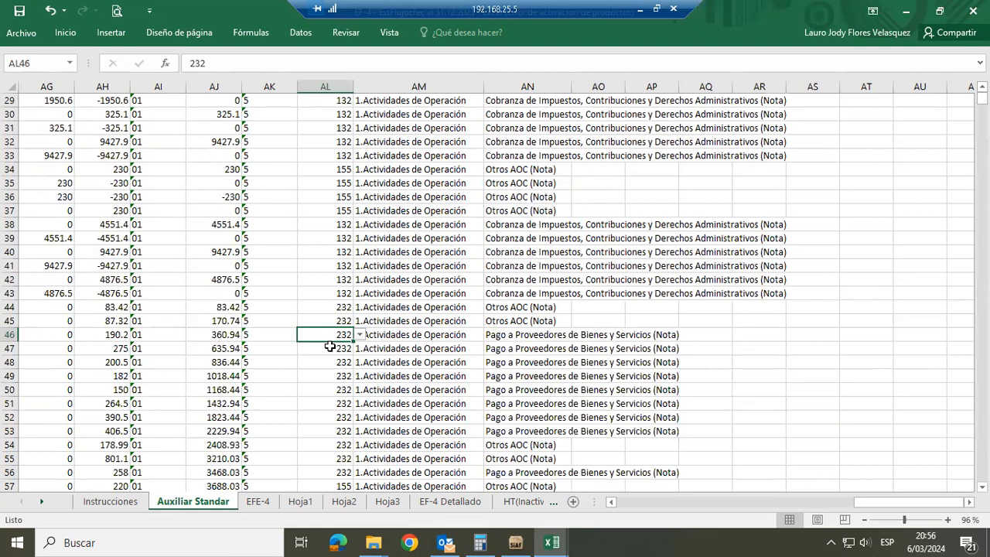
click(515, 337)
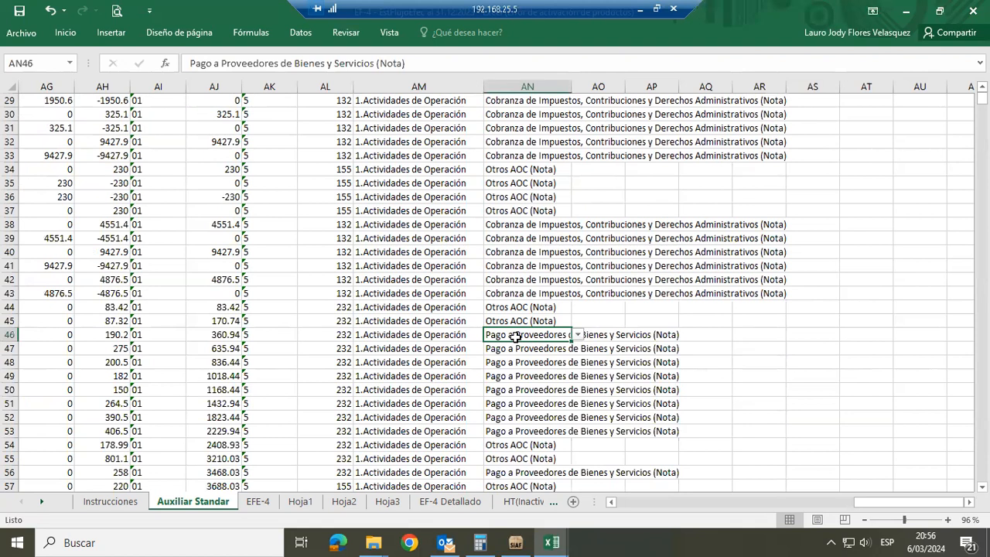
Highlight the whole Clasif1, Actividad and Actividad1 columns one after another
click(332, 87)
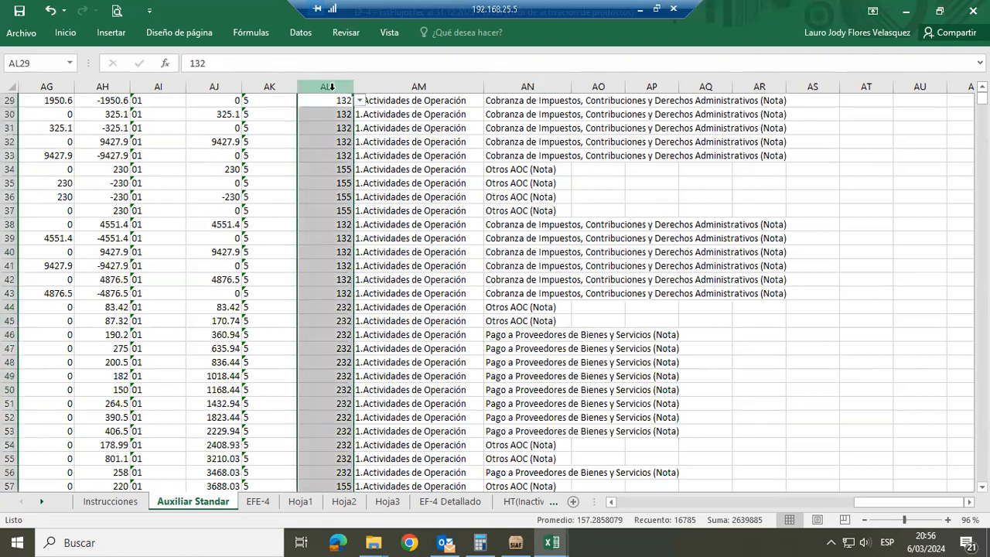
click(397, 87)
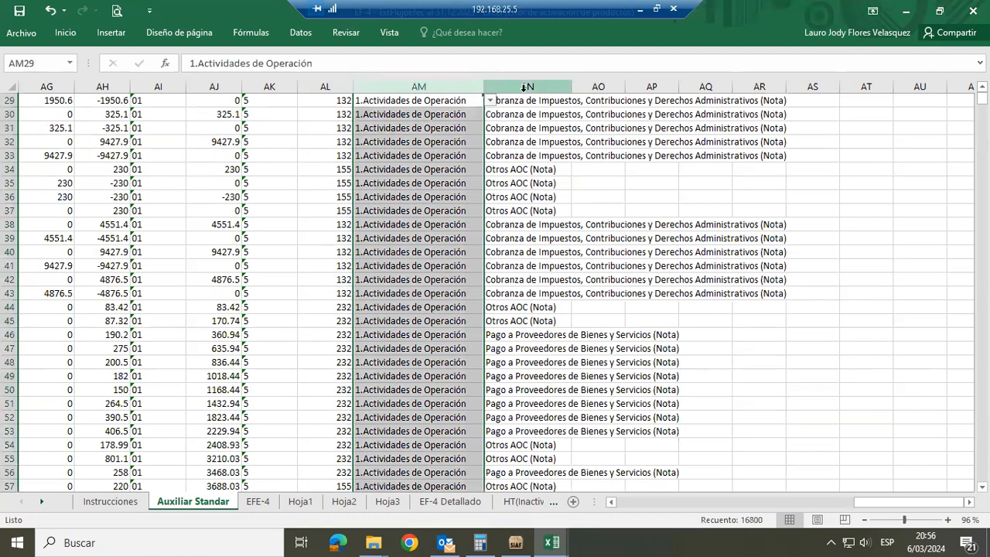
click(523, 88)
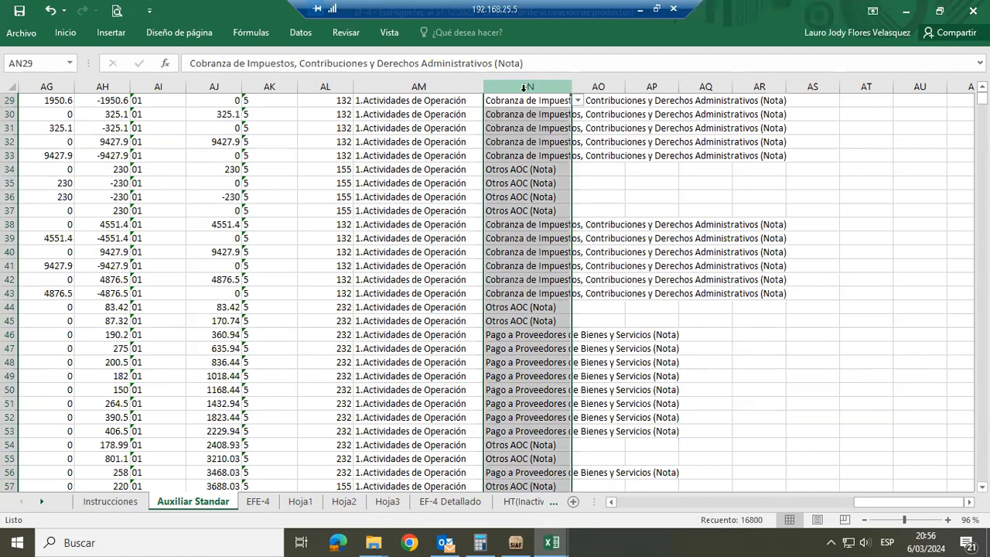
View the EFE-4 sheet briefly, and examine the first Actividad1 concepts of the pivot table on the EF-4 Detallado sheet
click(259, 502)
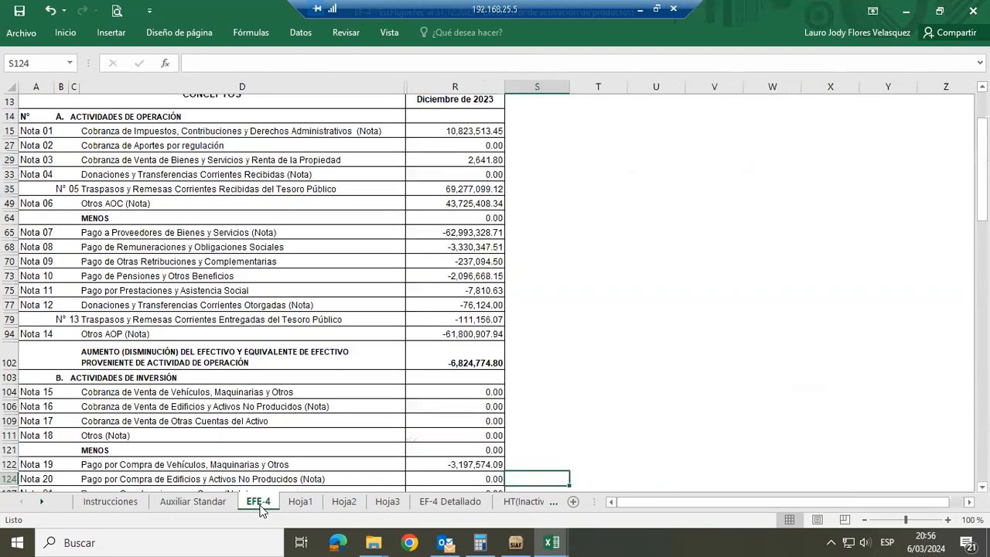
click(449, 502)
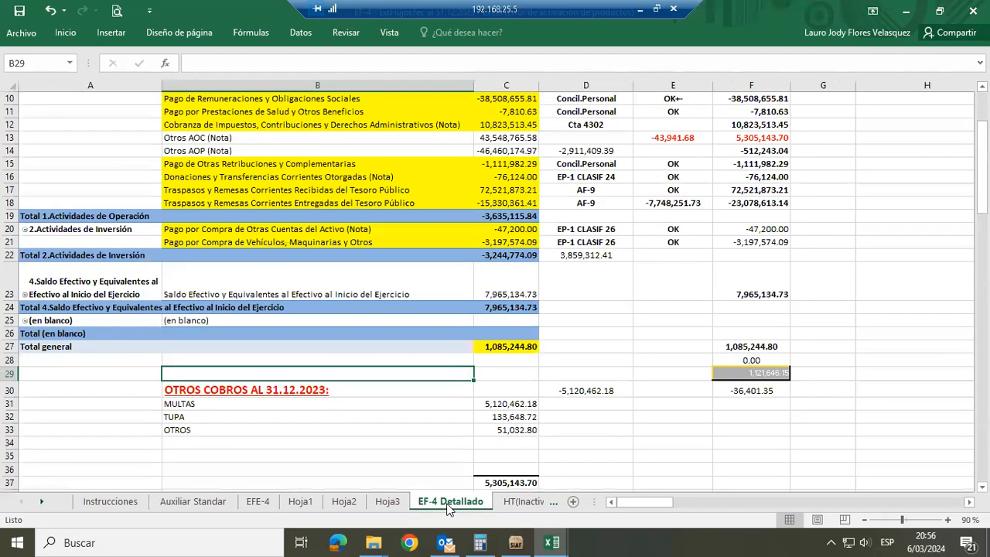
click(571, 257)
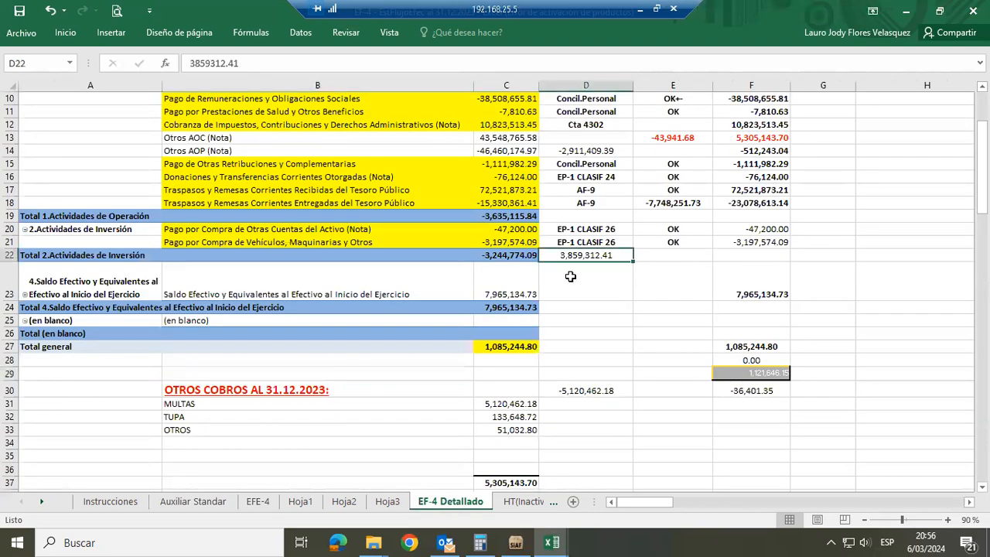
key(ctrl+Up)
key(ctrl+Up)
key(ctrl+Up)
key(ctrl+Up)
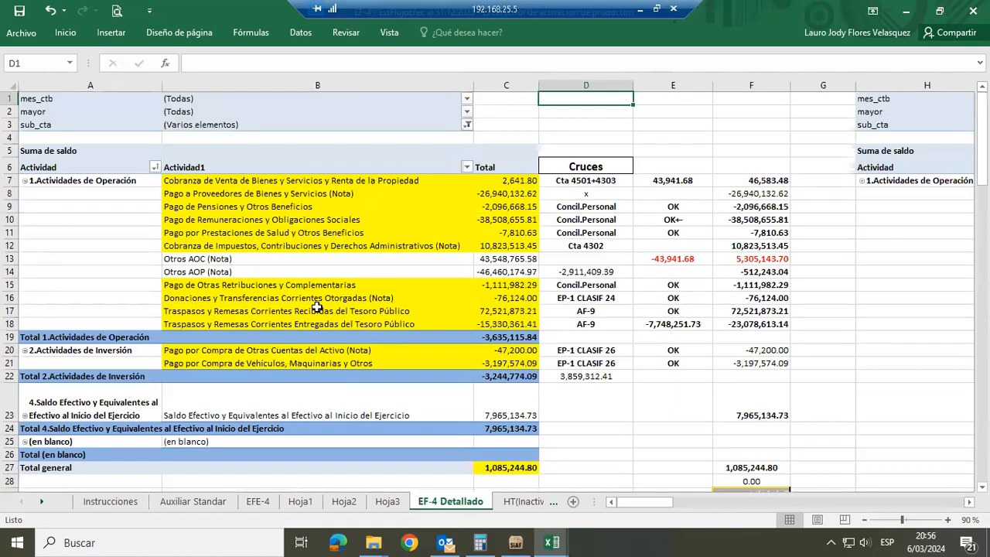
click(232, 183)
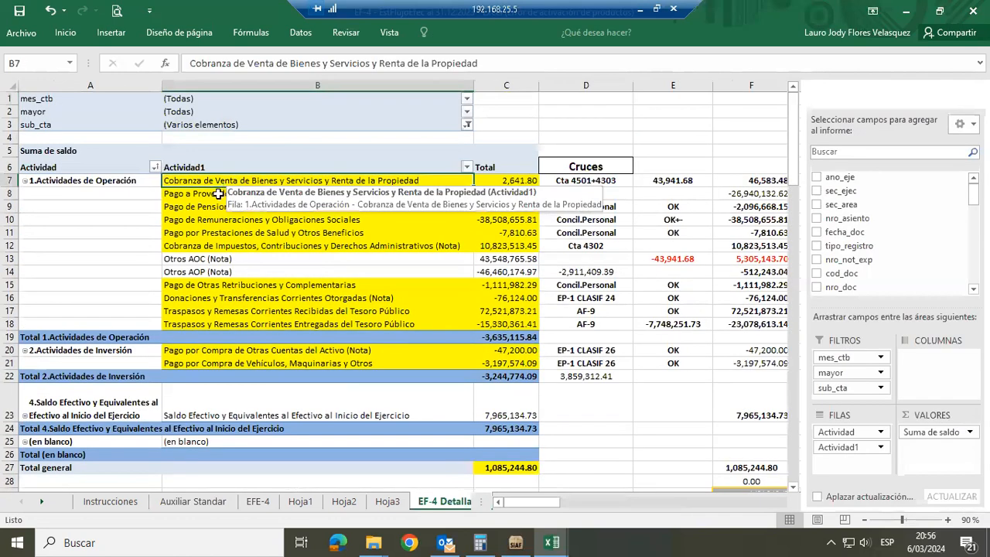
key(Down)
key(Down)
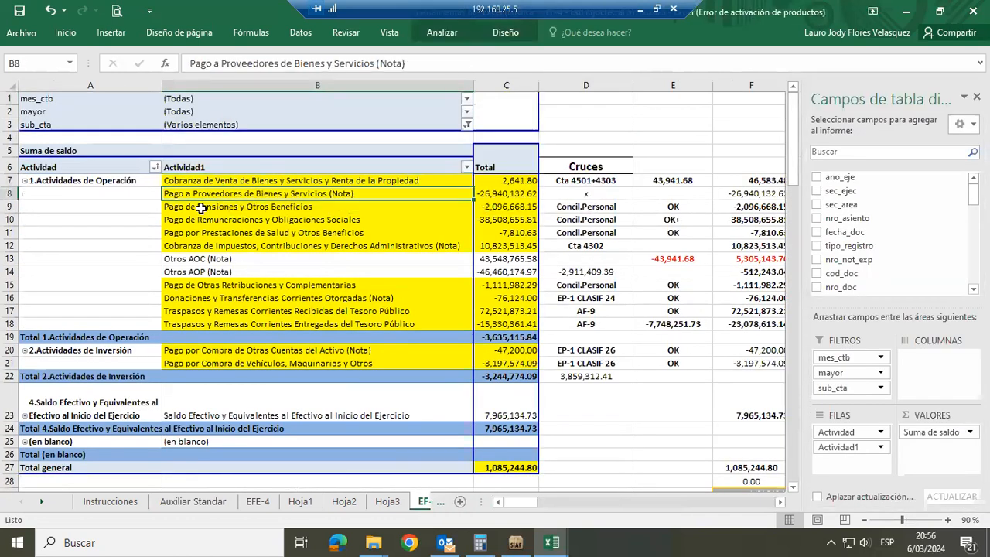
key(Down)
key(Down)
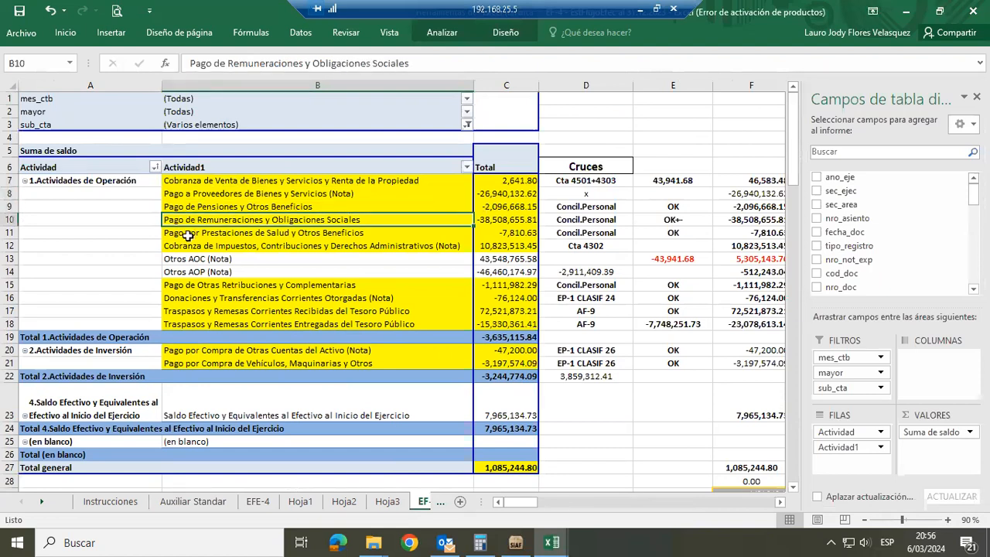
Check the accounts offered in the pivot table's mayor and sub_cta filters, closing both without changing the selection
click(467, 113)
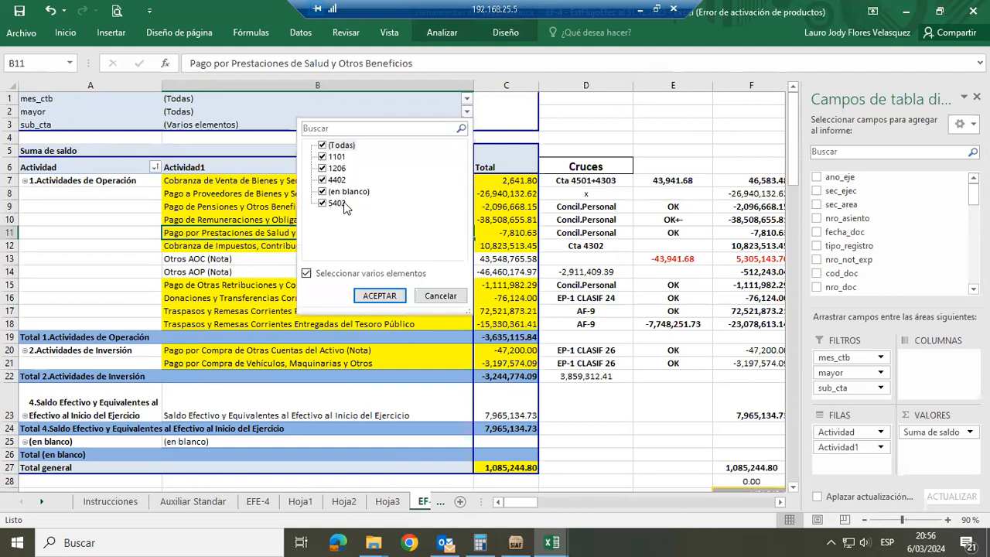
click(440, 298)
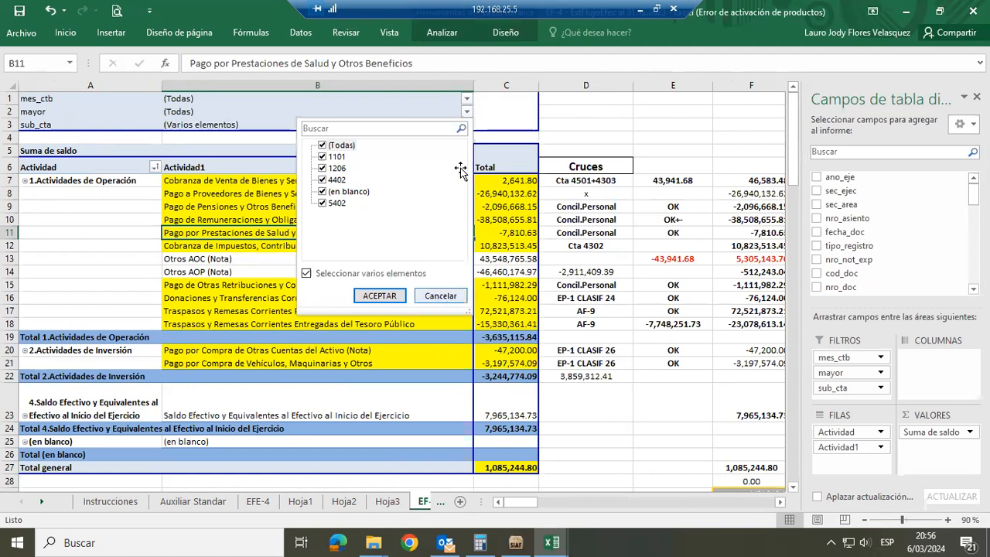
click(467, 125)
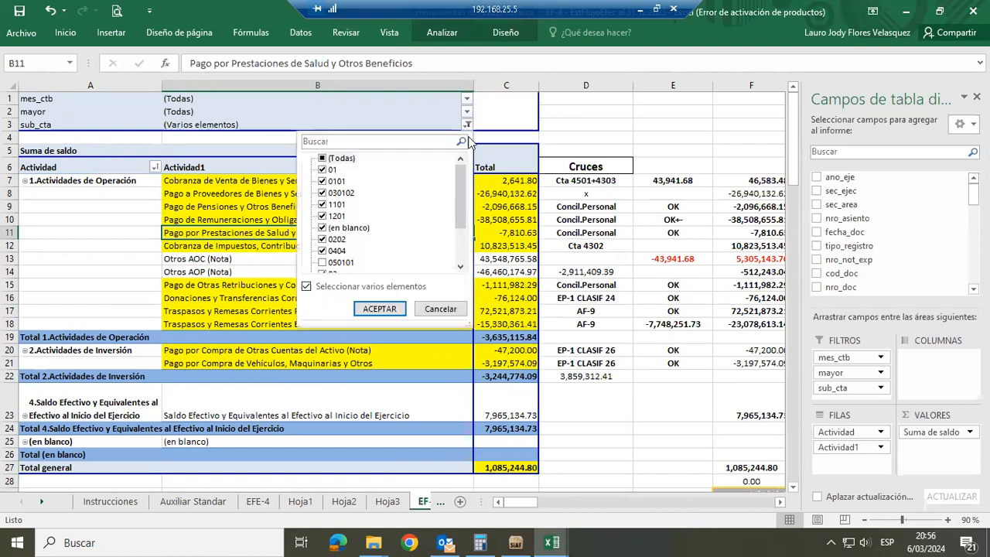
click(459, 267)
click(459, 267)
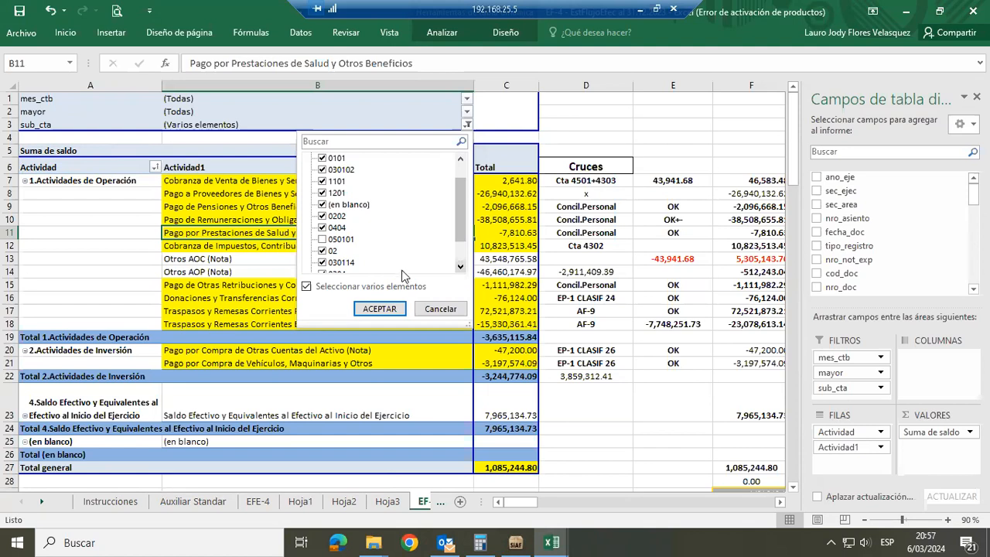
click(430, 310)
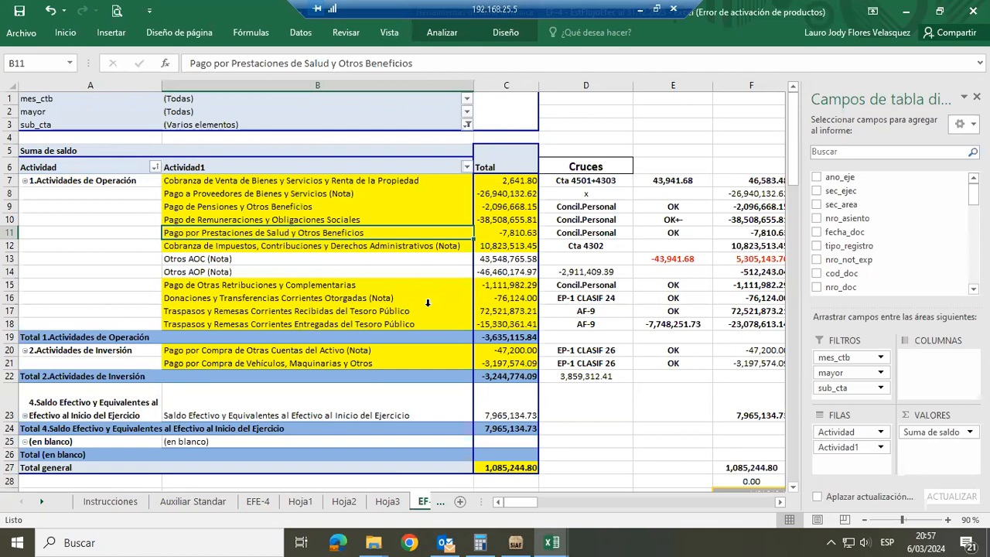
click(612, 400)
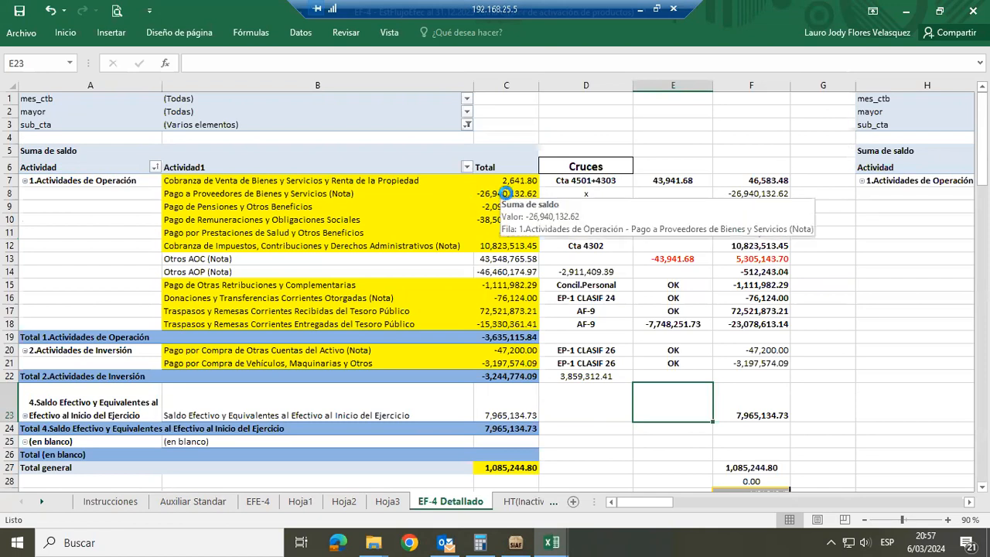
Extract the detail records behind the Pago a Proveedores de Bienes y Servicios total, highlight their nro_not_exp column, and return to EF-4 Detallado
click(504, 194)
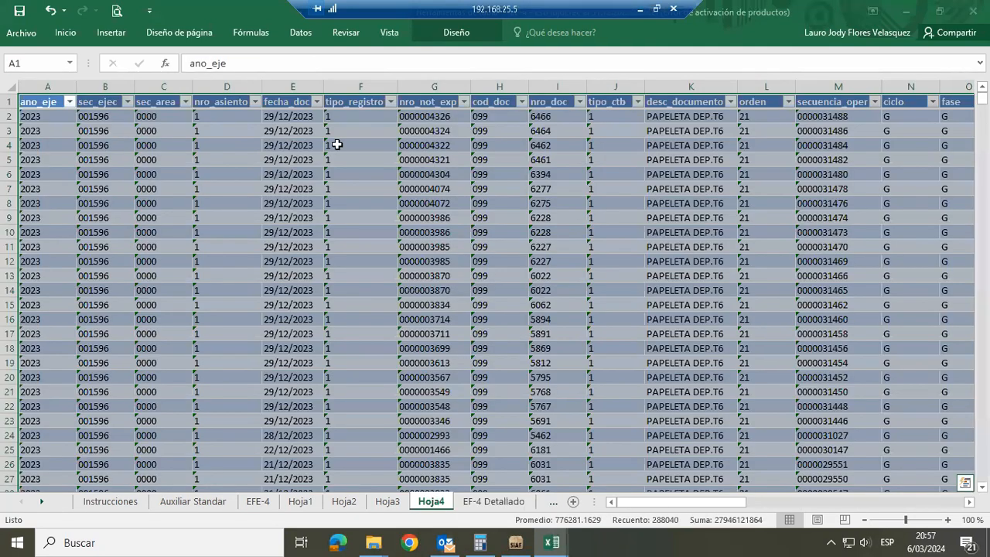
click(430, 90)
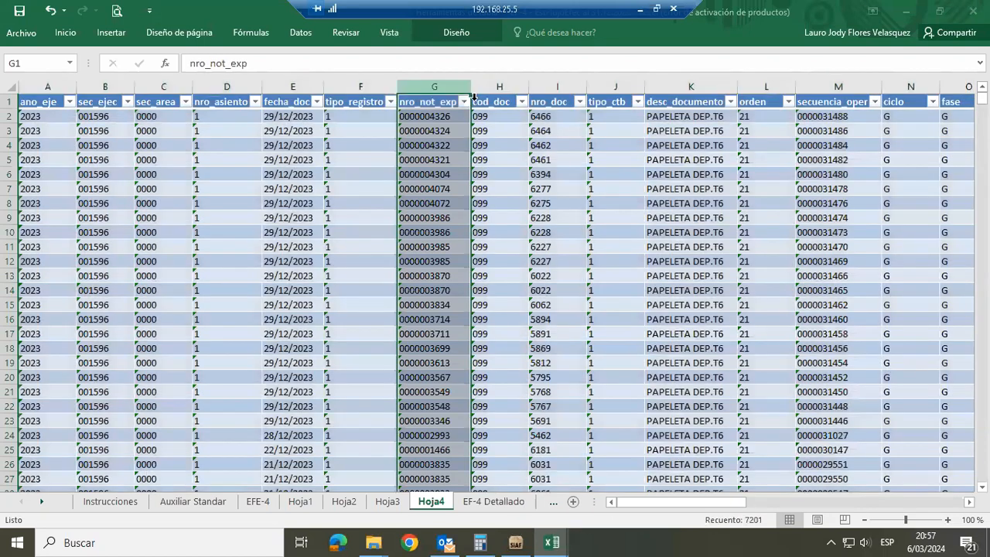
click(479, 501)
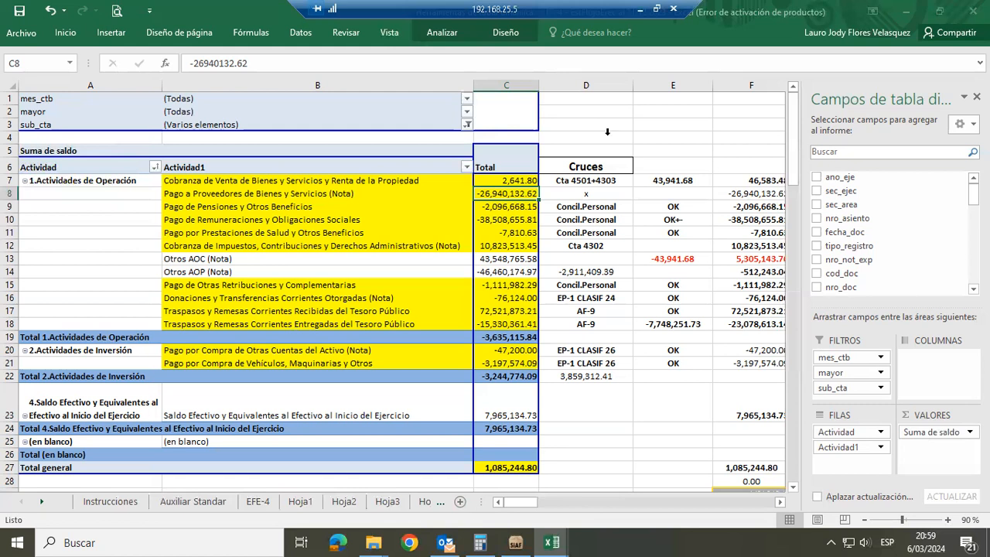
click(652, 137)
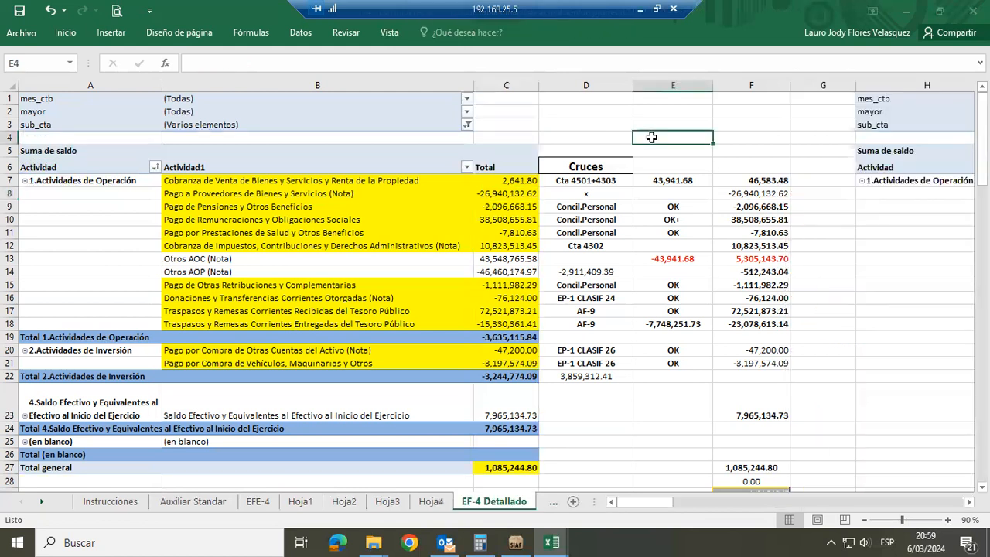
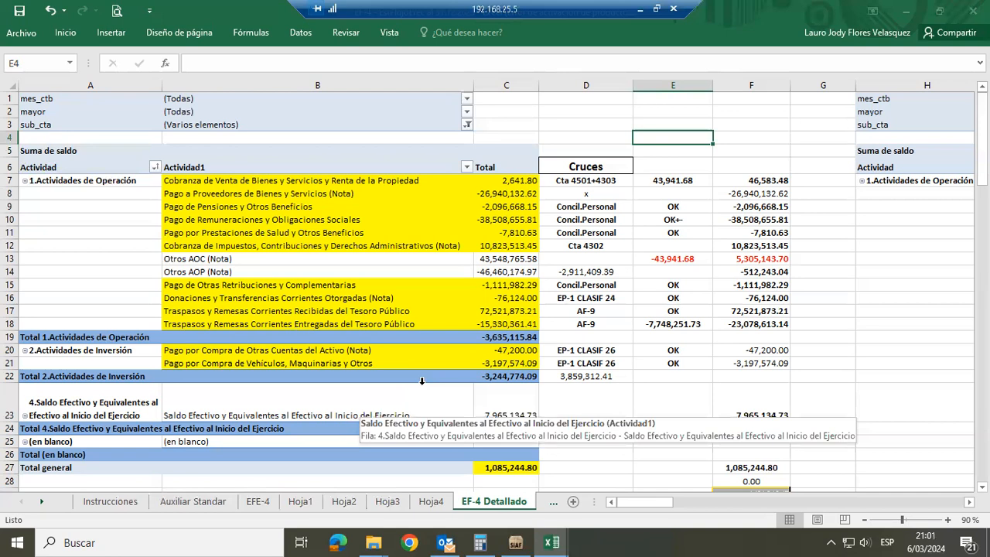
On the Instrucciones sheet, enter the account entry ...5302/2103 in cell J69, beside the Cuenta 1206 instruction
click(111, 501)
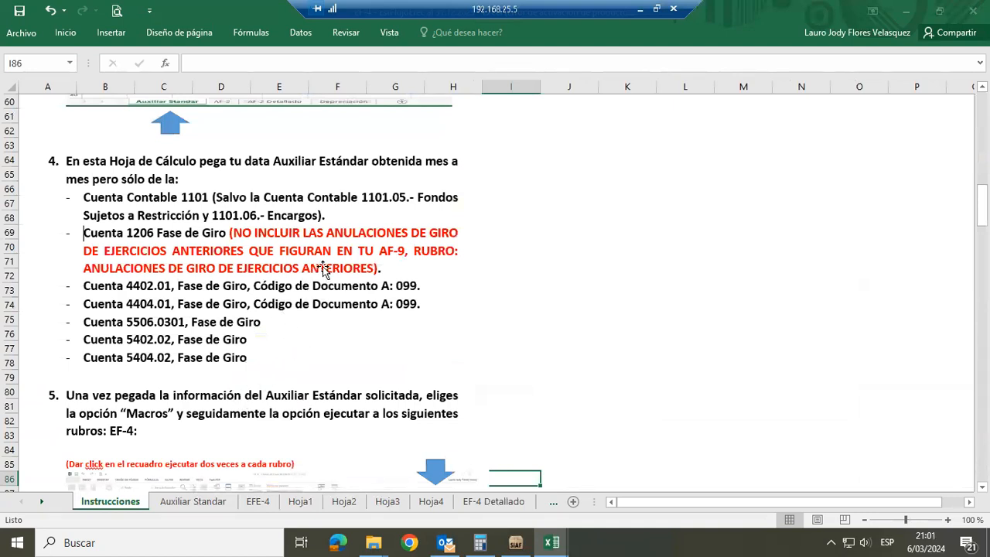
click(683, 261)
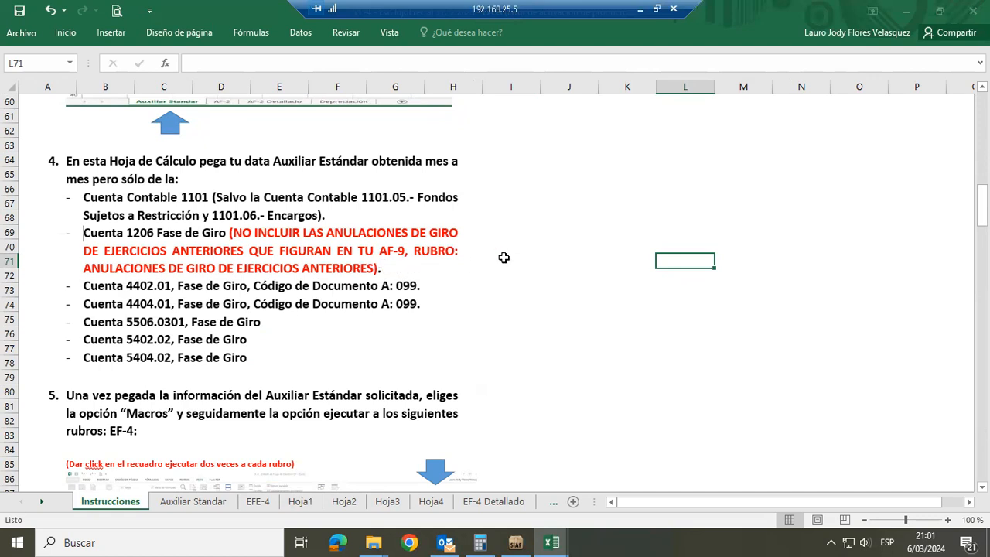
click(568, 233)
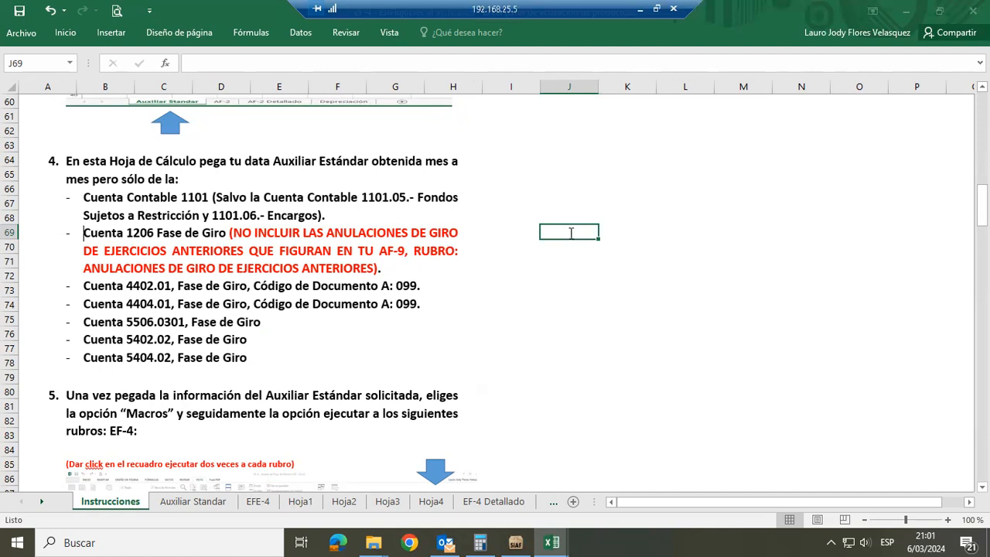
text(...)
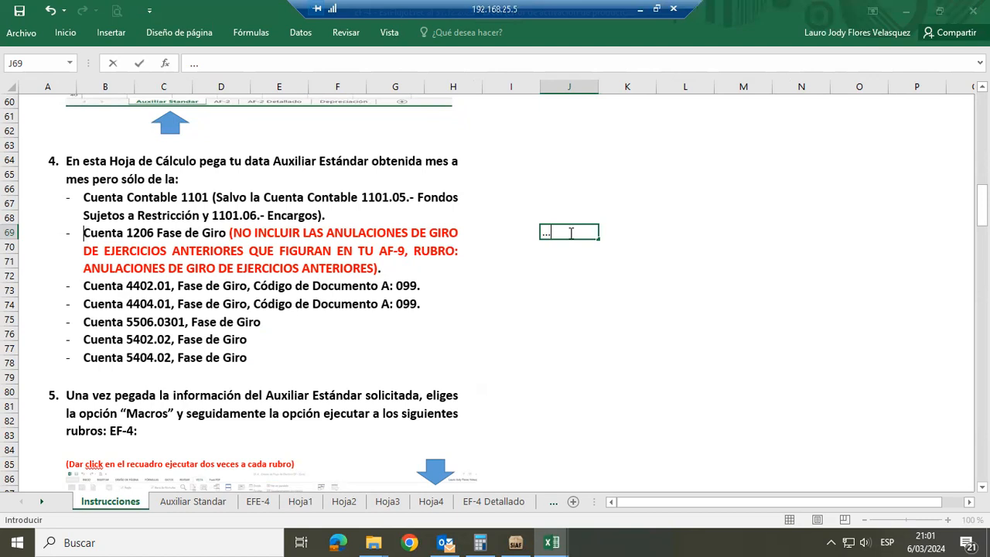
text(5302/2103)
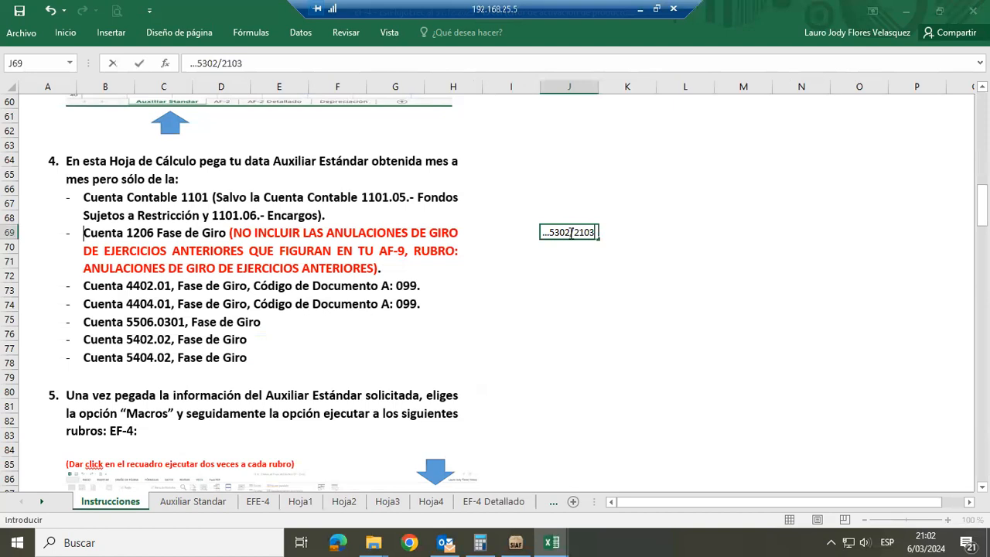
key(Return)
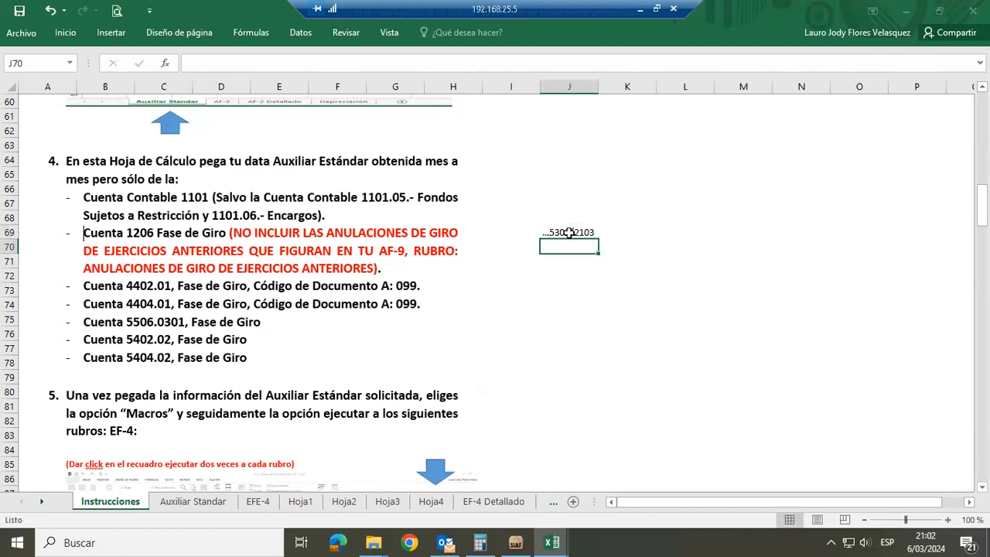
key(Up)
key(Right)
key(Right)
key(Right)
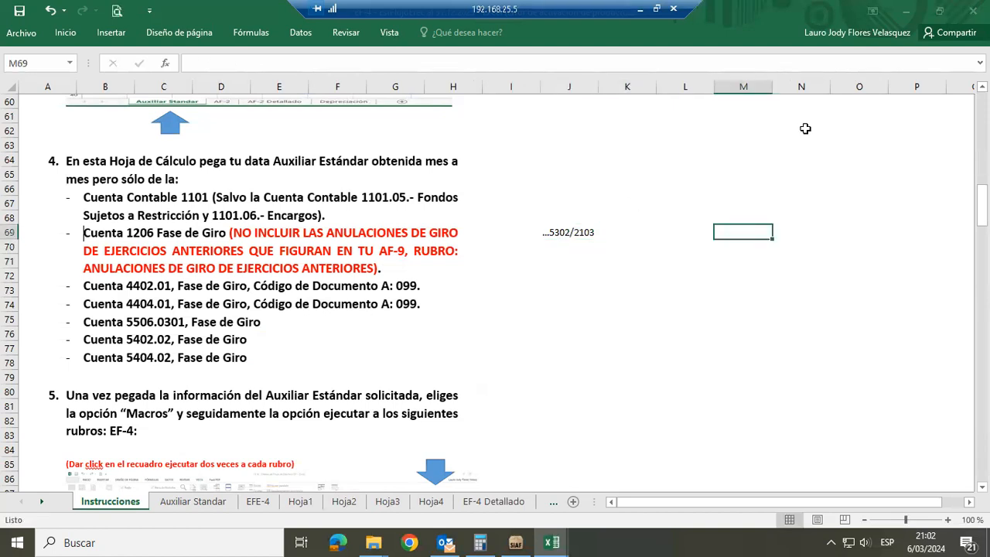
key(Left)
key(Left)
key(Left)
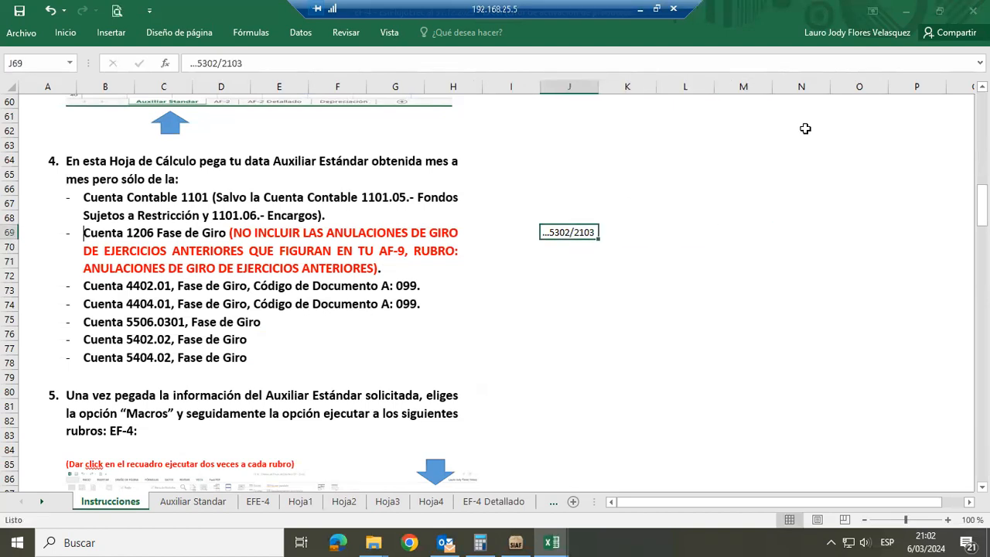
key(Right)
key(Right)
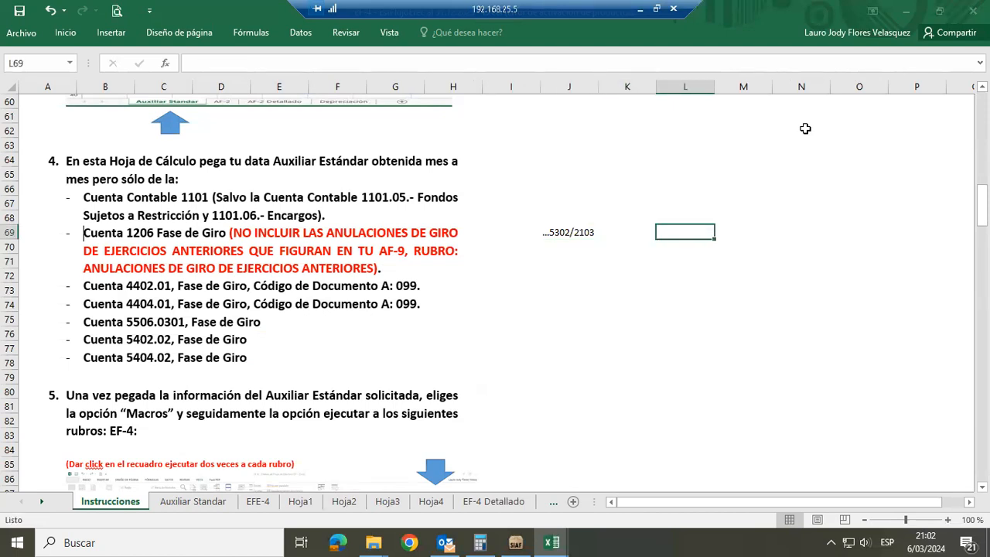
key(Left)
key(Left)
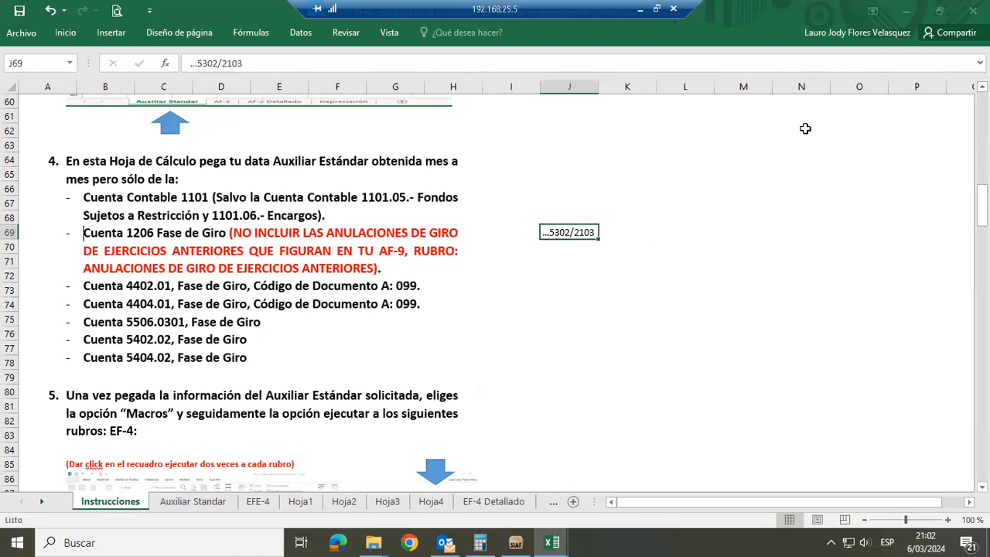
Enter the account entry ..1206/4402 in cell L69, on the same row as the 5302/2103 note
key(Right)
key(Right)
text(..120)
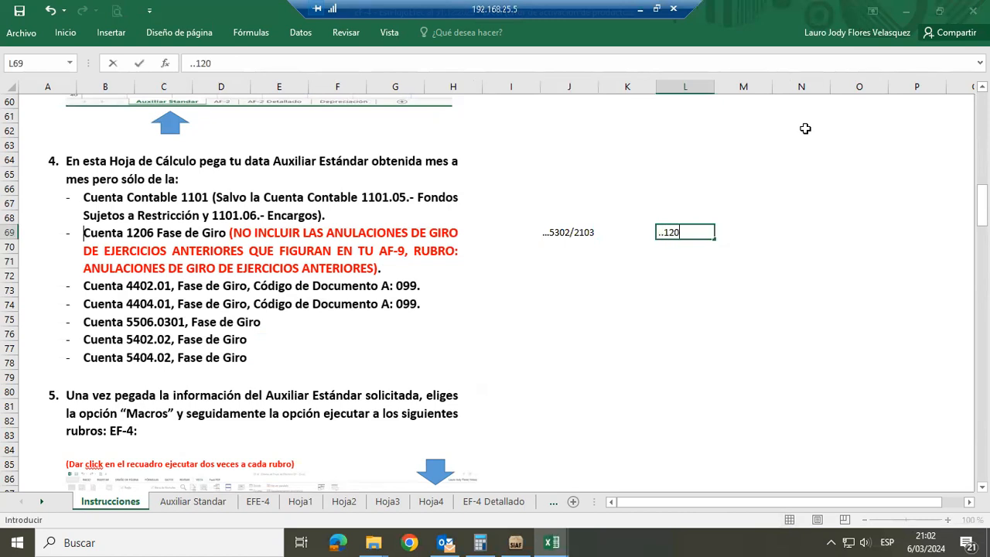
text(6/4402)
key(Return)
key(Up)
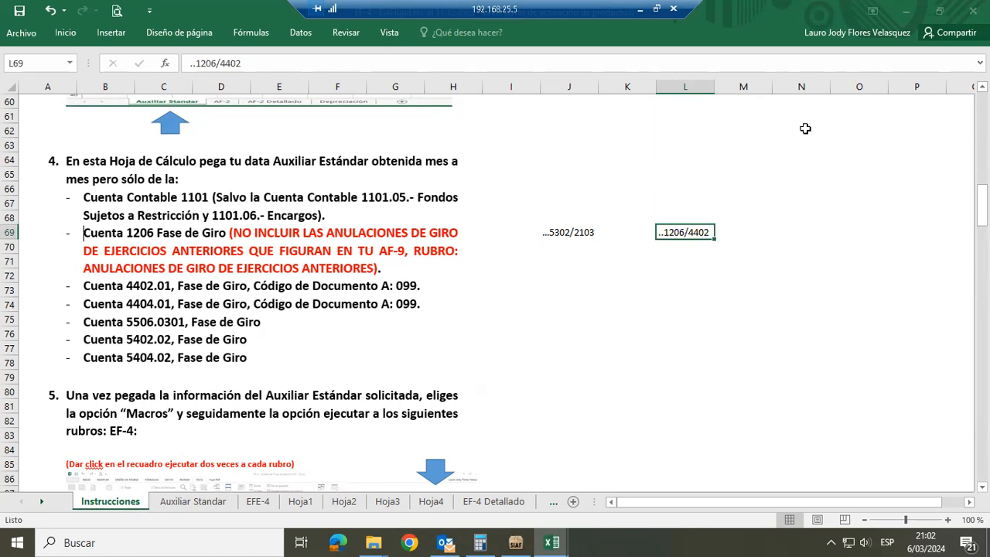
Label the 1206/4402 entry as devengado in the adjacent cell M69
key(Right)
text(devengado)
key(Return)
key(Up)
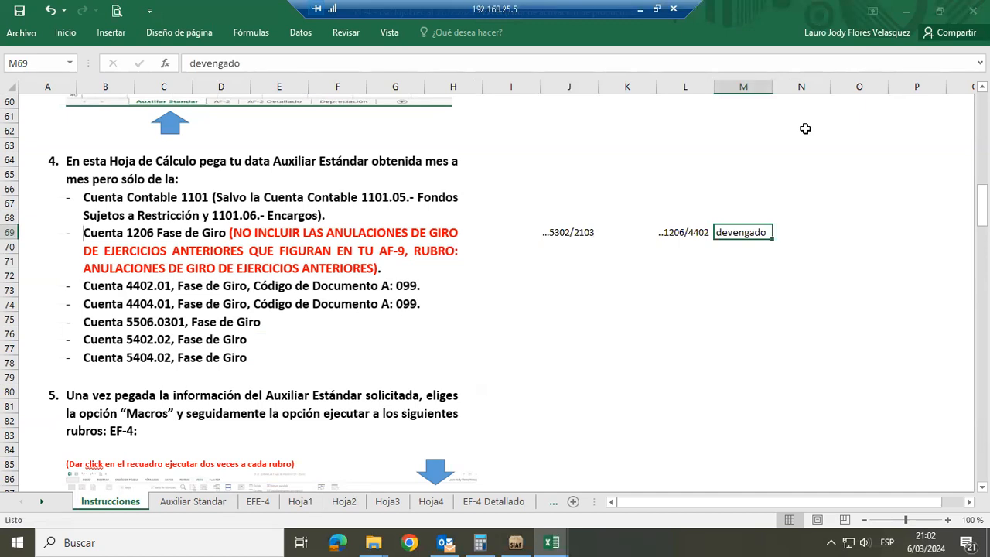
Point out the 5302/2103 and 1206/4402 entries, and add the phase label giro in cell M71
click(568, 232)
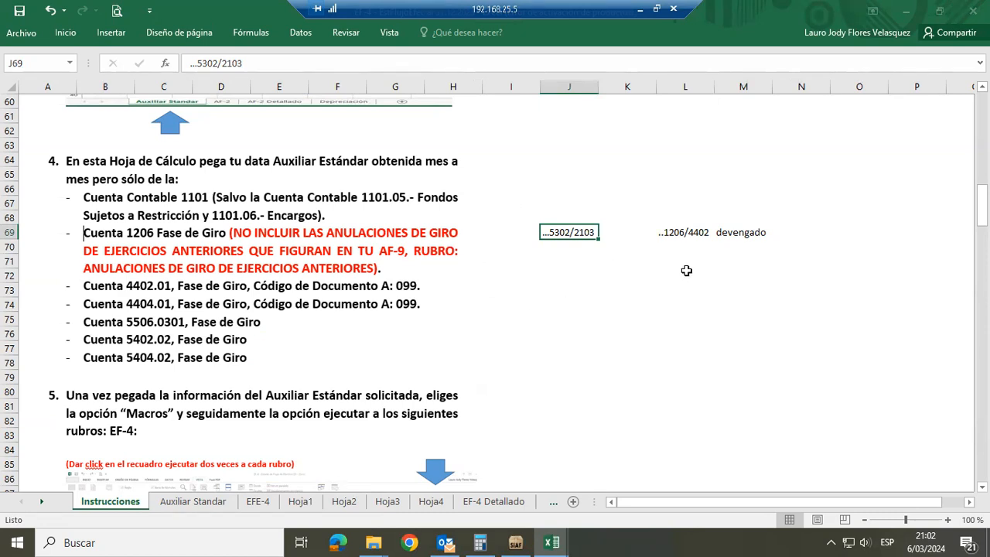
click(680, 237)
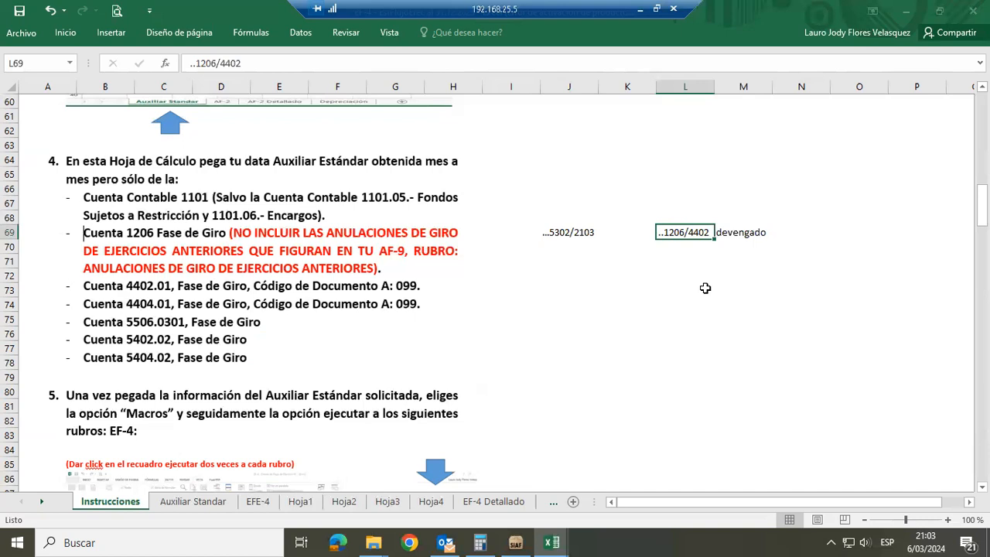
click(558, 231)
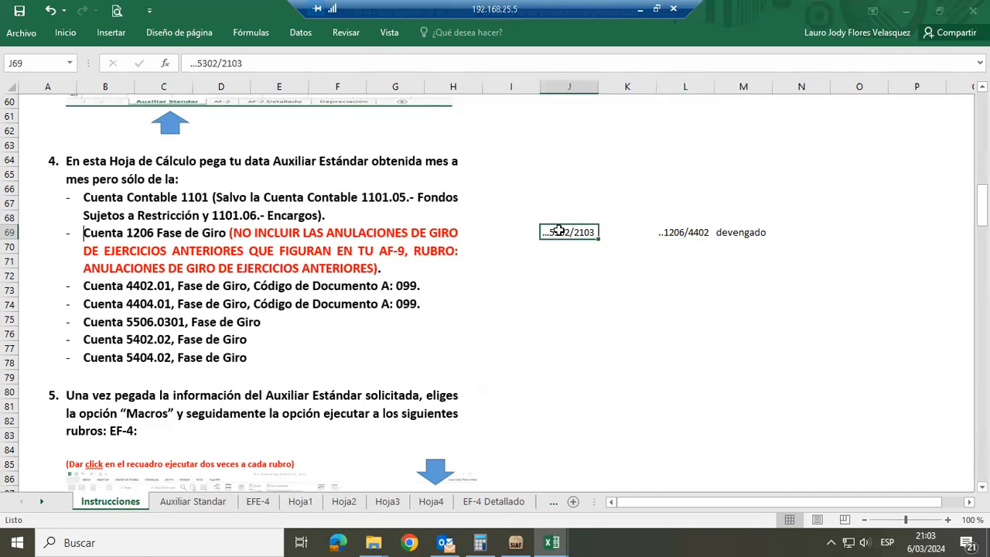
click(730, 258)
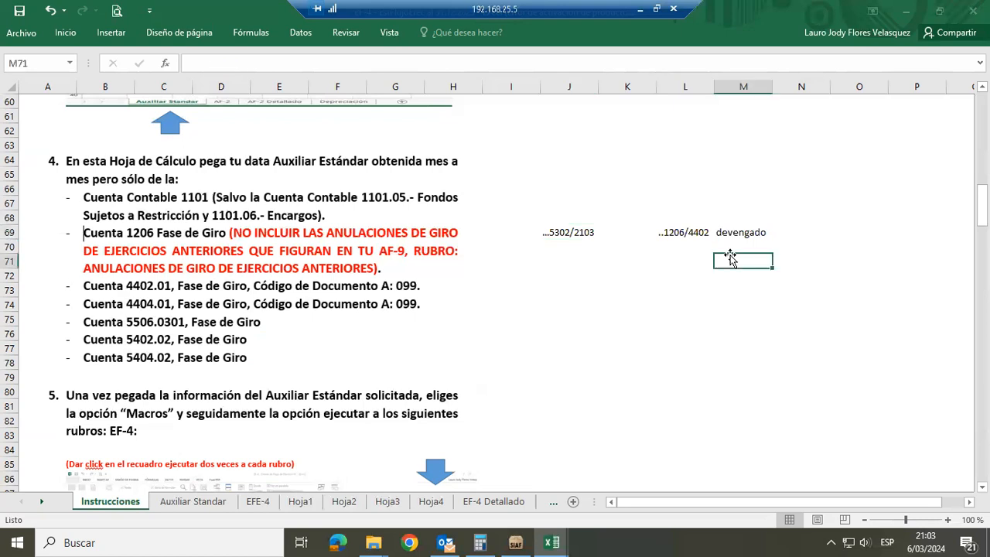
text(giro)
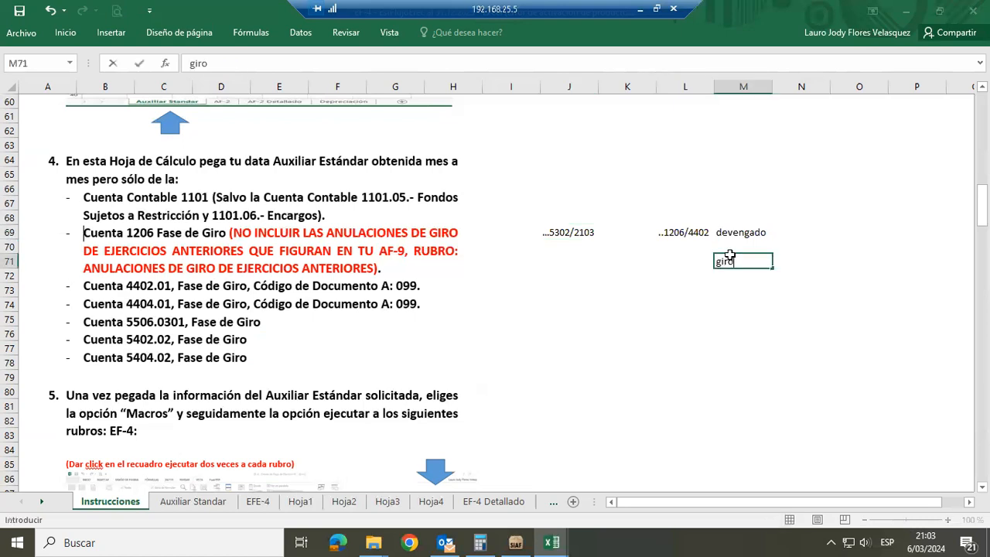
key(Return)
Enter the account entry ...2103/1206 in cell L71, beside the giro label
key(Up)
key(Left)
key(Up)
key(Up)
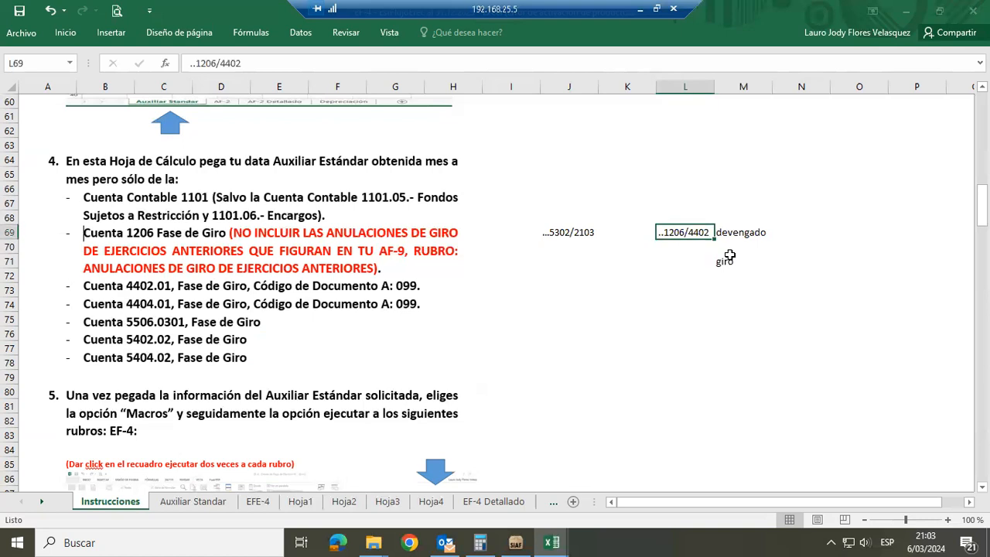
key(Down)
key(Down)
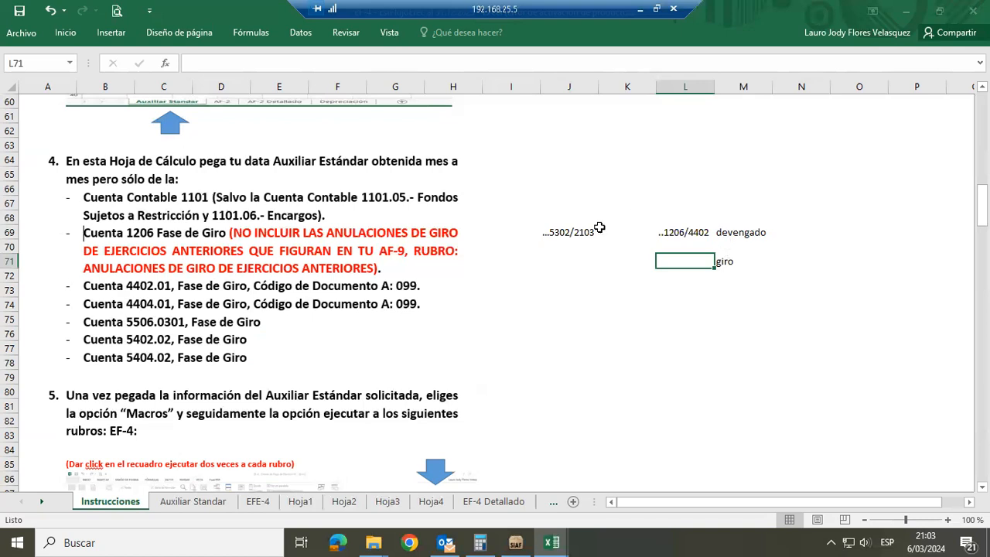
click(573, 232)
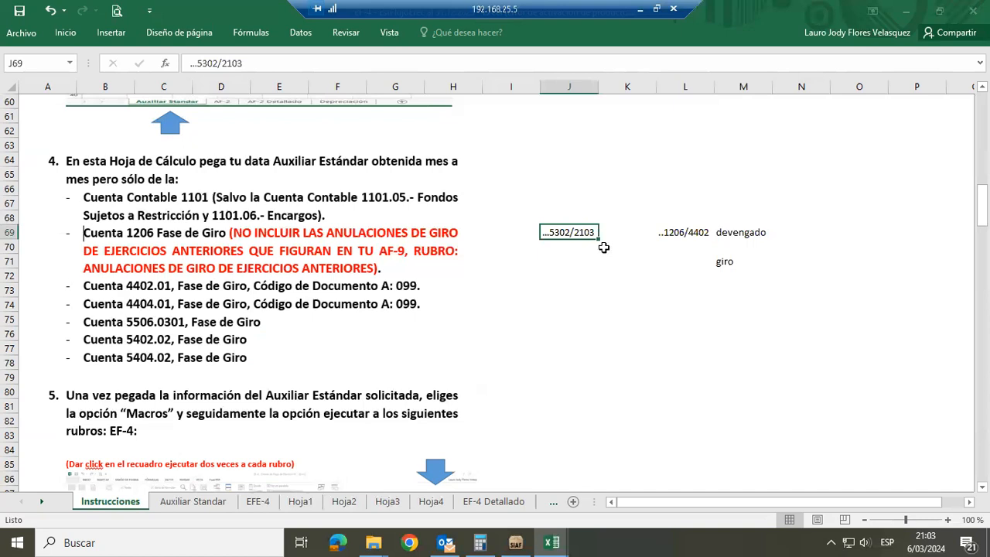
click(663, 264)
text(...2103/)
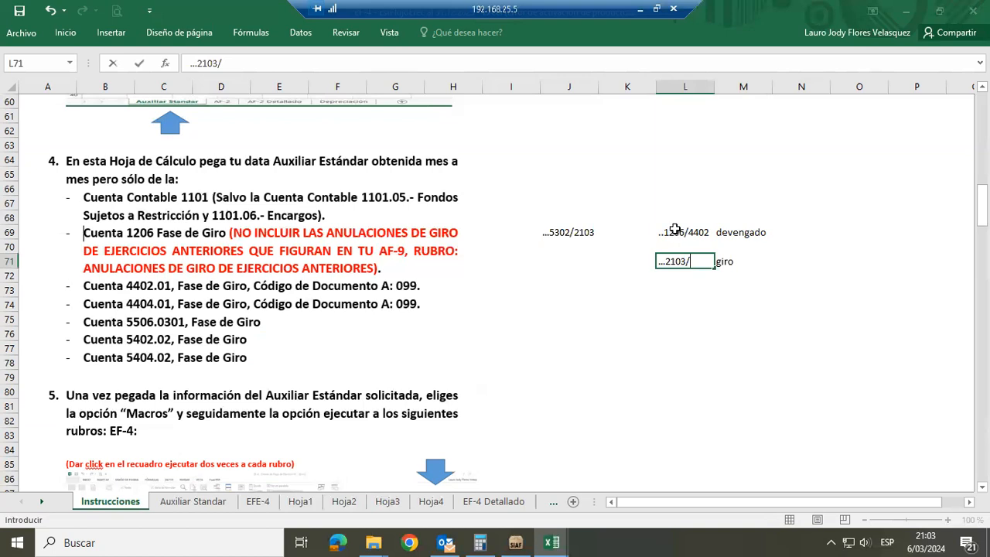
text(1206)
key(Return)
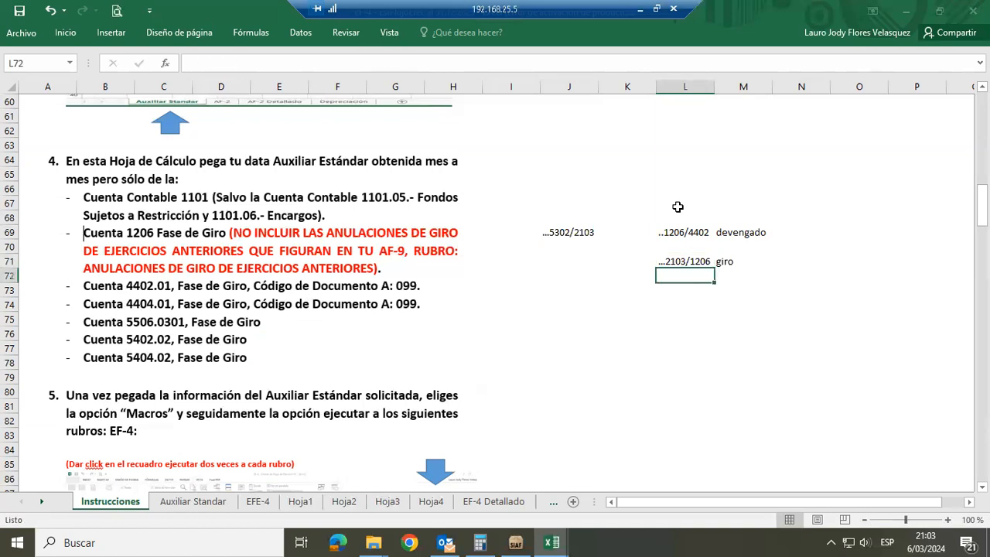
Make the giro label in M71 bold and write EF-4 in N71 next to it
key(Up)
key(Right)
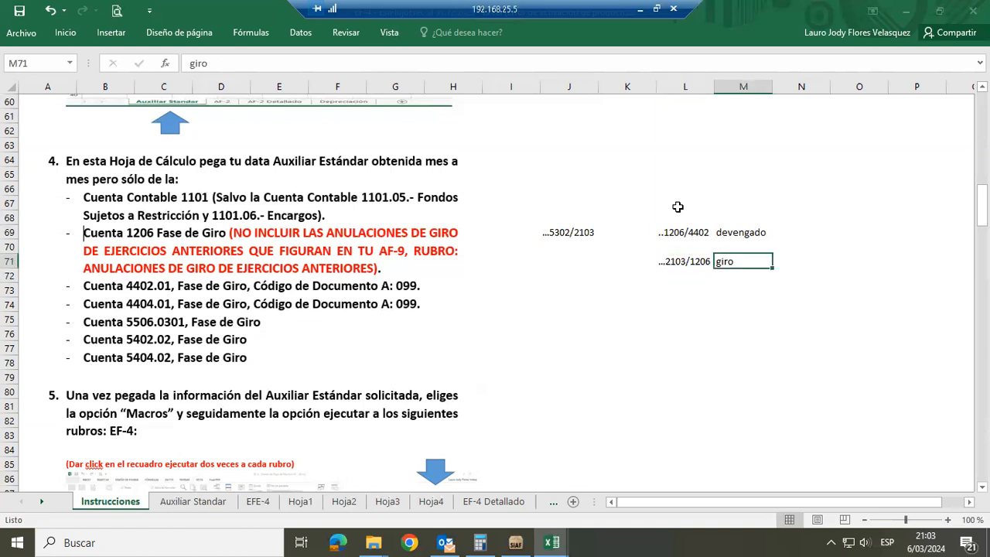
key(ctrl+n)
click(780, 262)
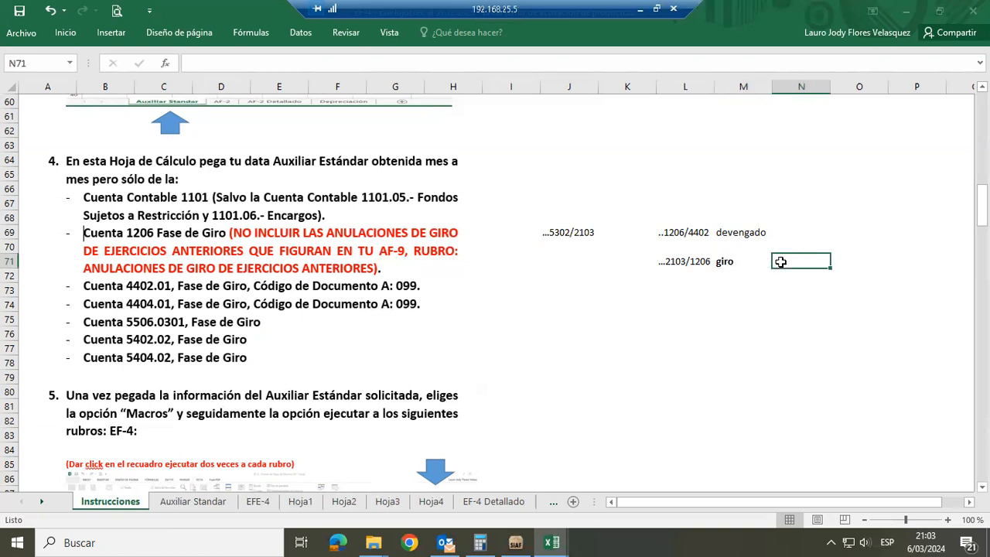
text(EF-4)
key(Return)
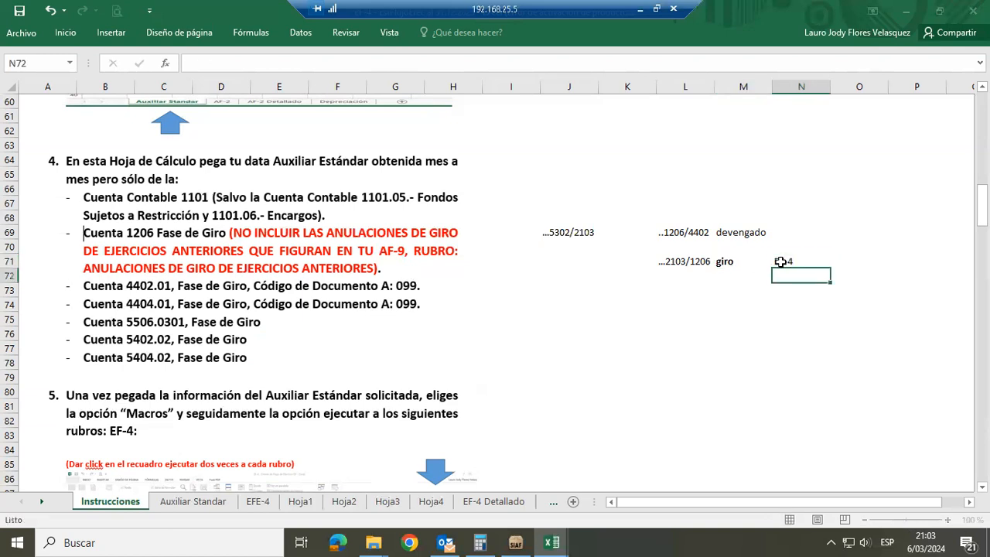
Add an example line with Tras Reci TP in cell O70 and the amount 100 in P70
key(Up)
key(Right)
key(Up)
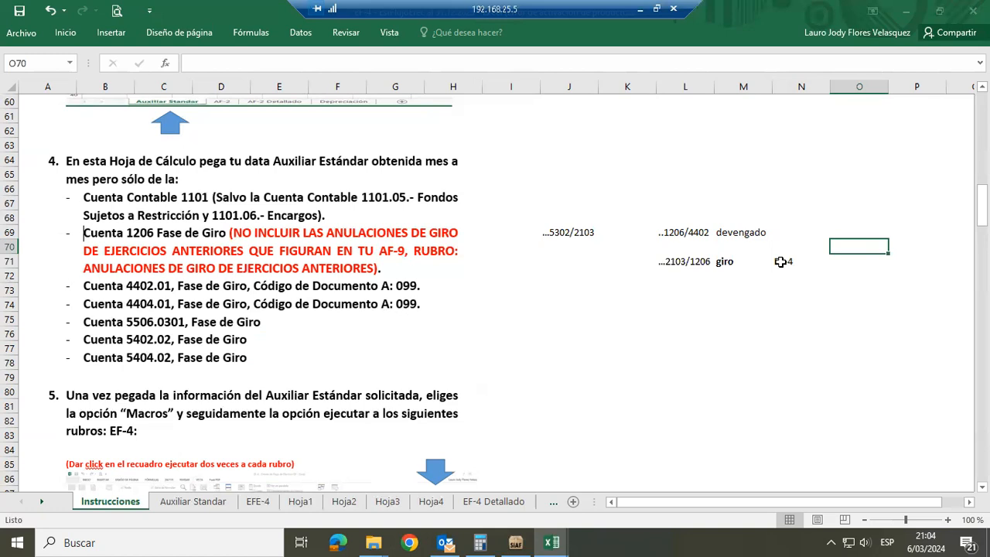
text(tRAS )
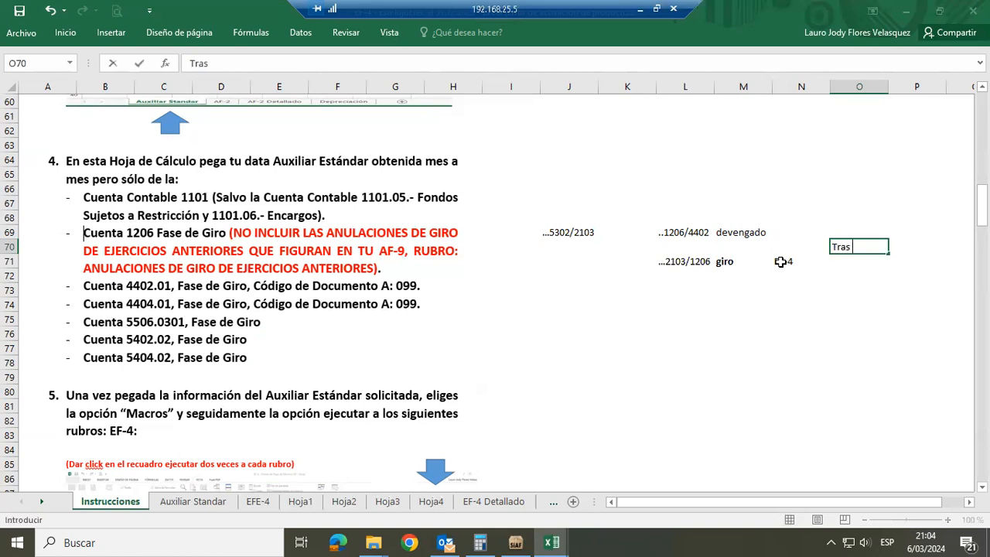
text(Reci TP)
key(Return)
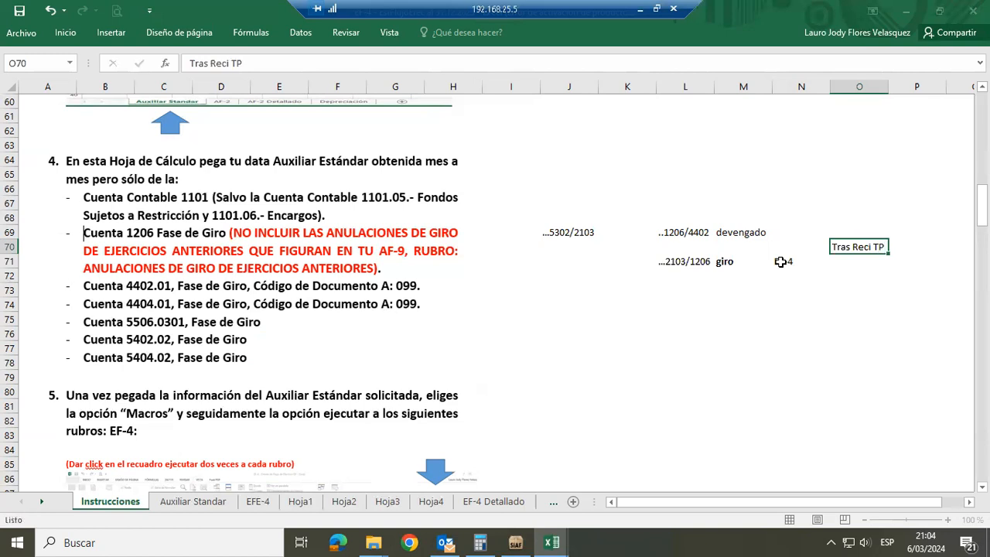
key(Up)
key(Right)
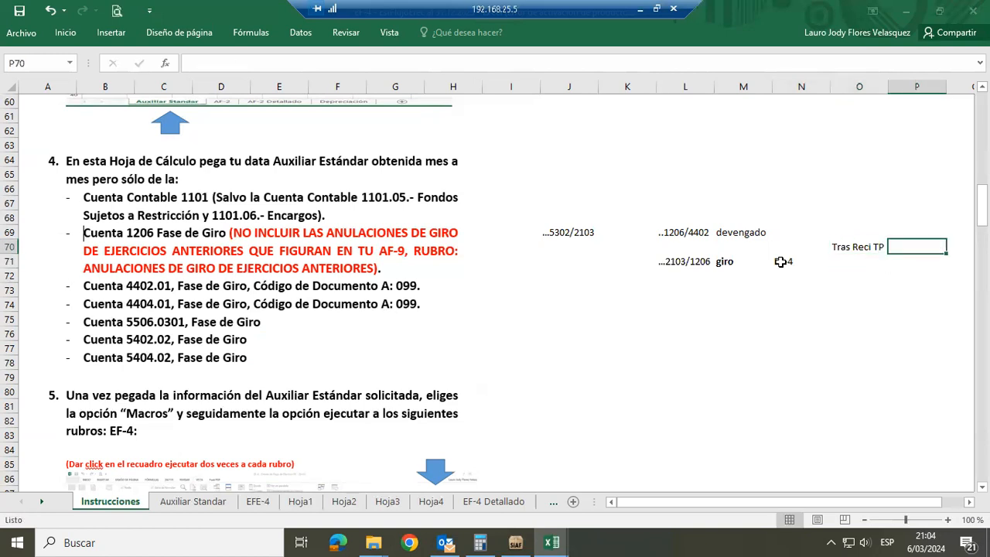
text(100)
key(Return)
key(Left)
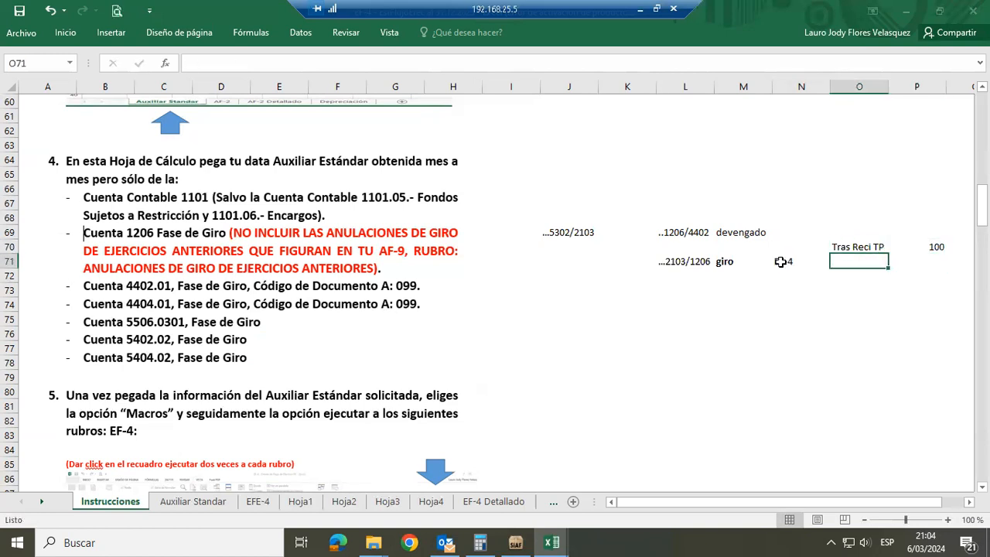
Add a second example line with Pago Prov in cell O71 and the amount -100 in P71
text(P)
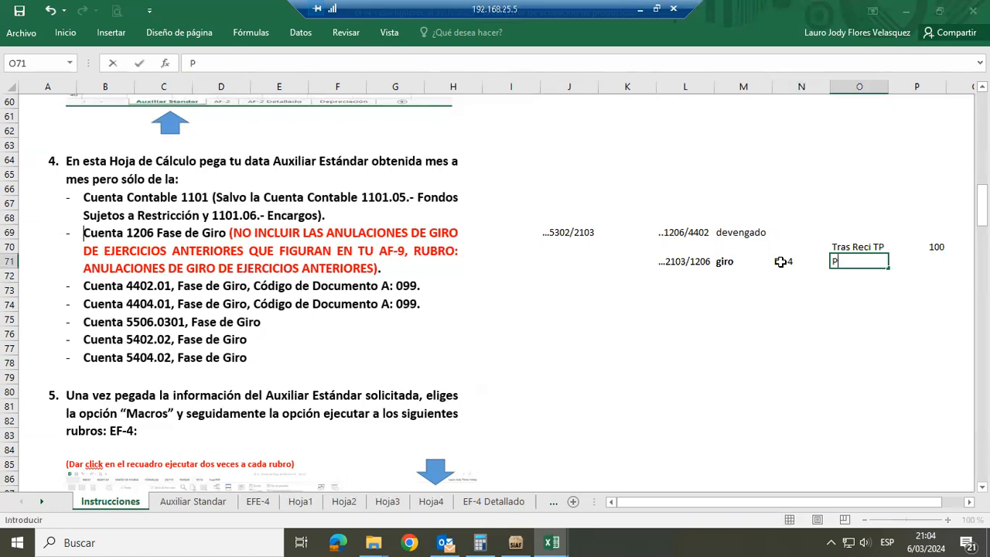
text(ago Prov)
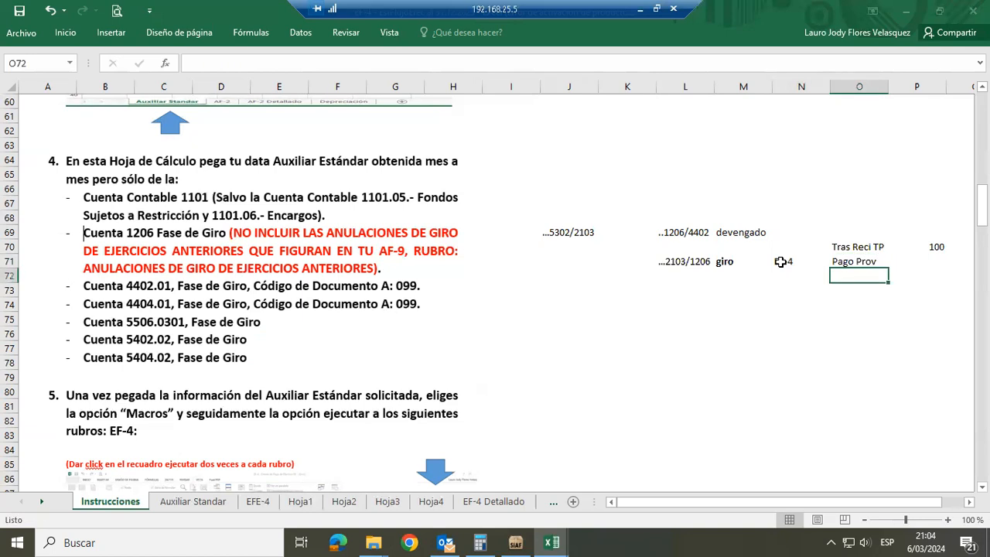
key(Up)
key(Right)
text(-100)
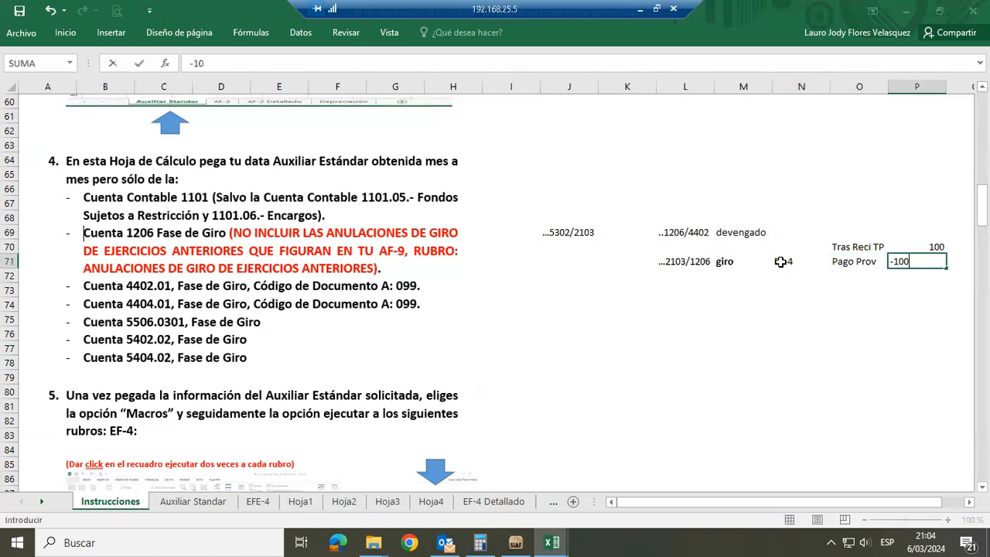
key(Return)
Total the example amounts in P73 with a bold SUMA of P70:P72
key(Down)
text(+suma)
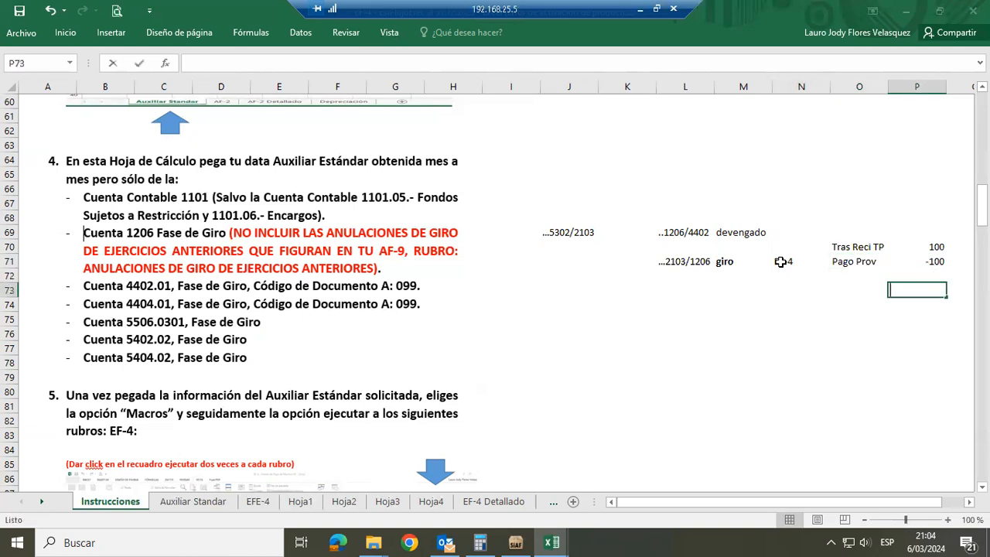
text(()
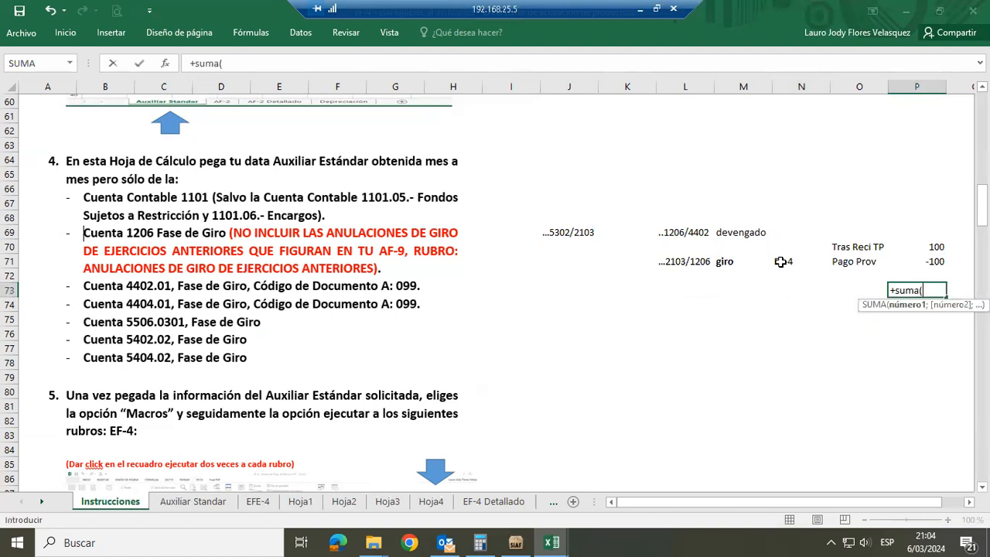
key(Up)
key(shift+Up)
key(shift+Up)
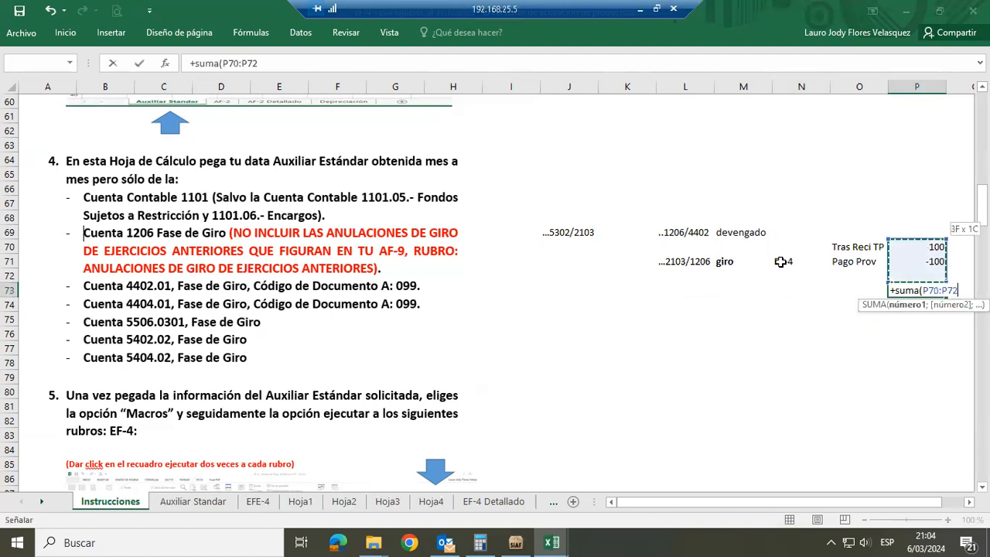
key(Return)
key(Up)
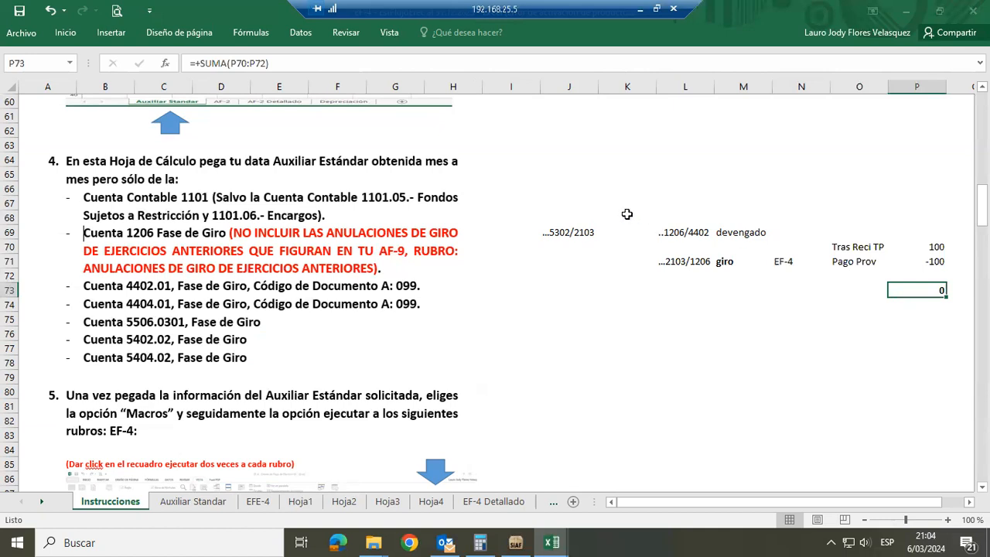
Add the bold heading Recursos Ordinarios: in cell J67, above the account entries
click(568, 205)
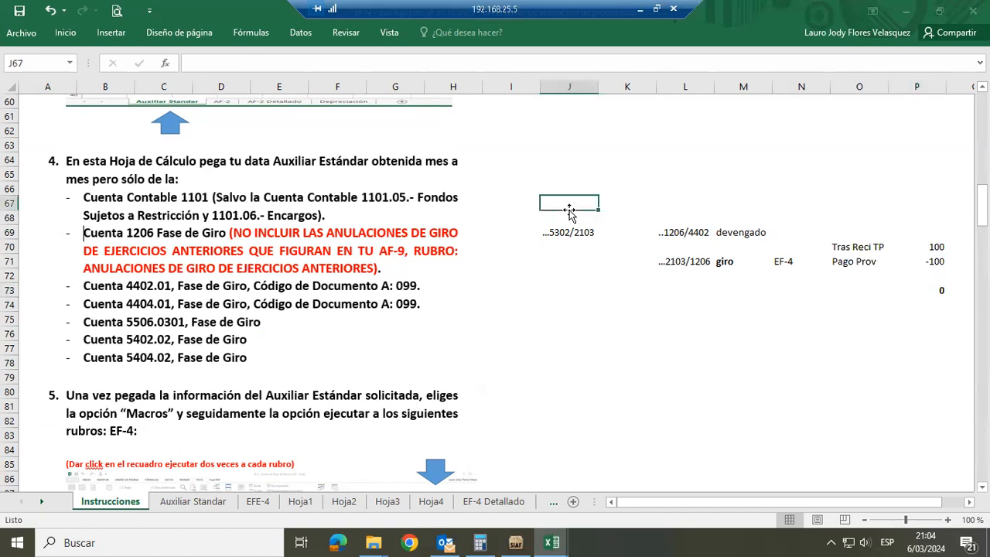
text(Recursos Ordinarios:)
key(Return)
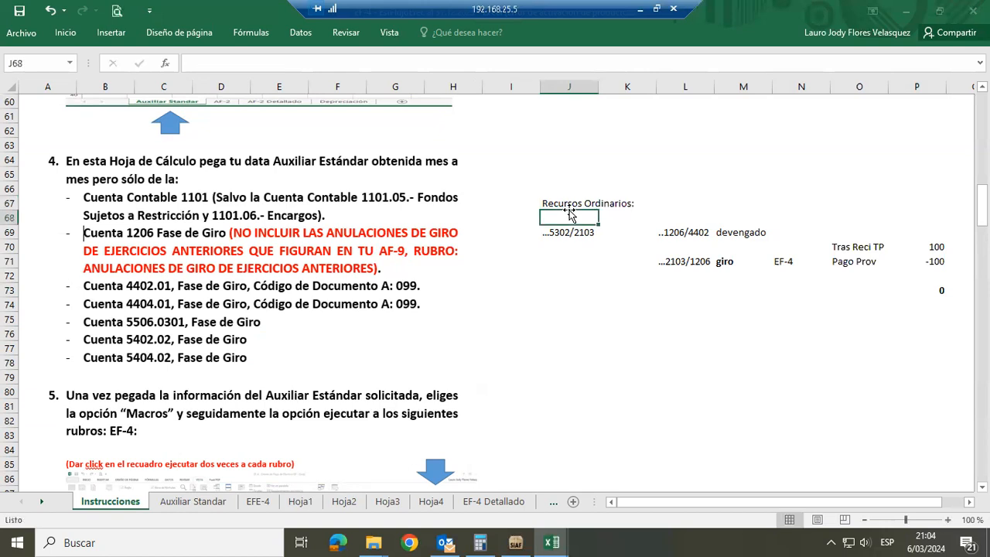
key(Up)
key(ctrl+n)
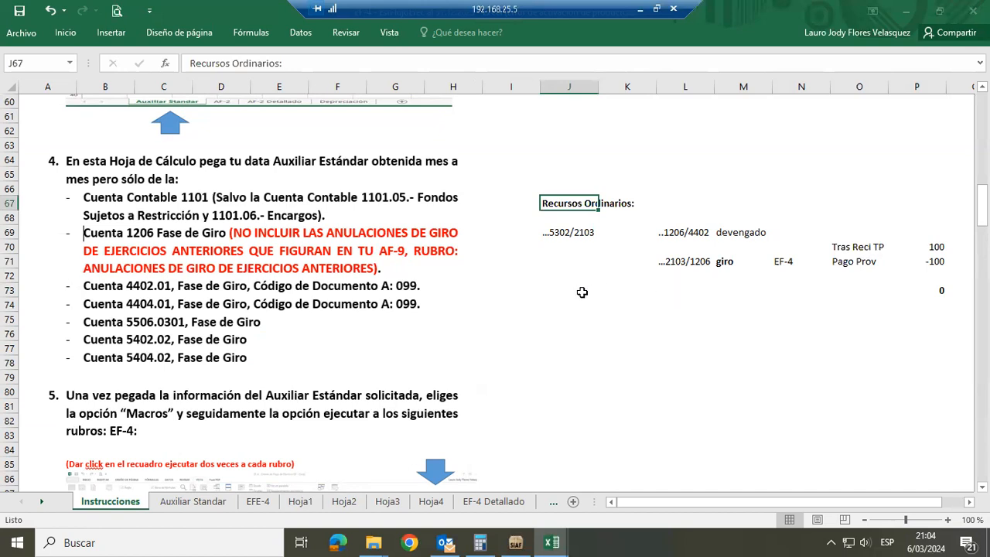
Copy the Recursos Ordinarios: heading from J67 to J74
key(ctrl+c)
key(Down)
key(Down)
key(Down)
key(Down)
key(Down)
key(Down)
key(Down)
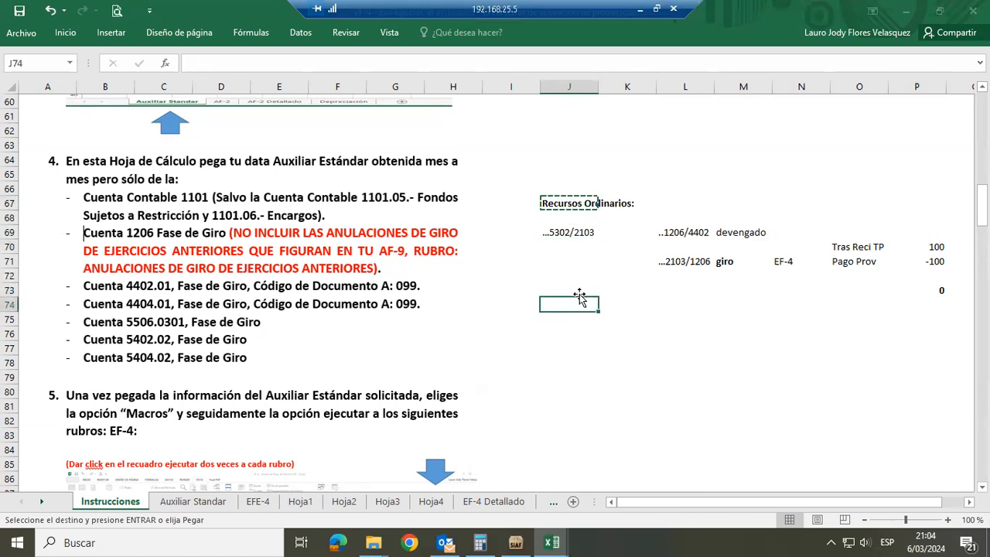
key(Return)
Enter the bold label Año 2023: in cell J68, under the Recursos Ordinarios: heading
key(Up)
key(Up)
key(Up)
key(Up)
key(Up)
key(Up)
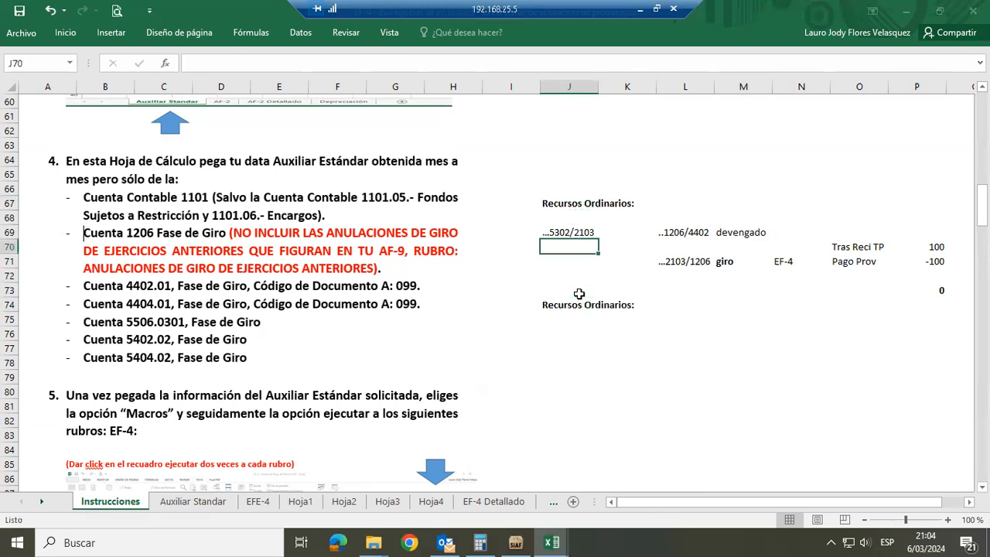
text(A)
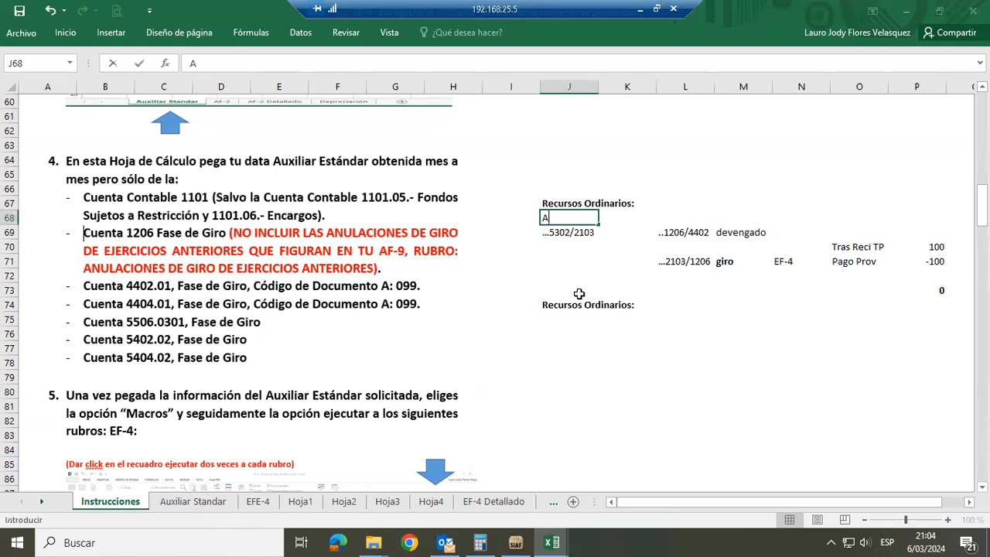
text(ño 2)
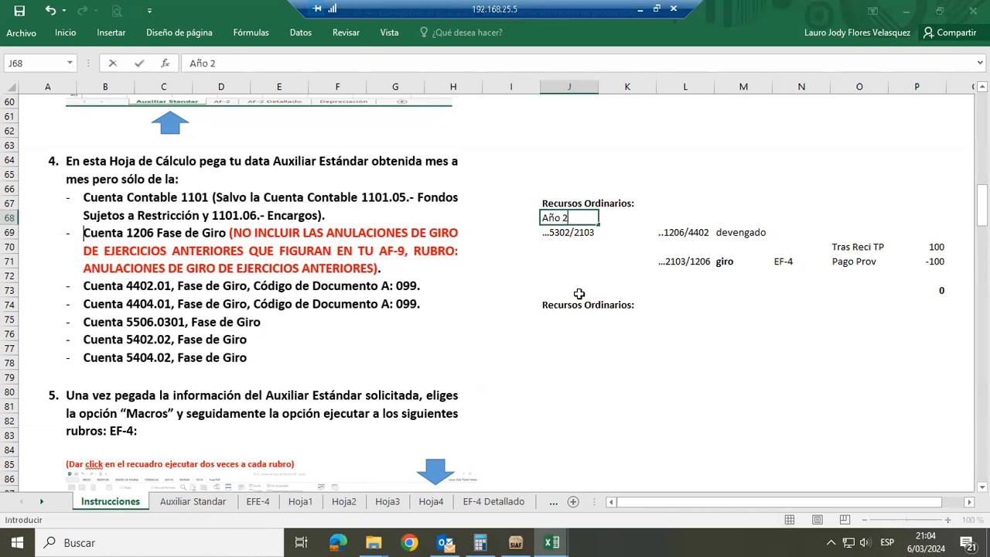
text(023:)
key(Return)
key(Up)
key(ctrl+n)
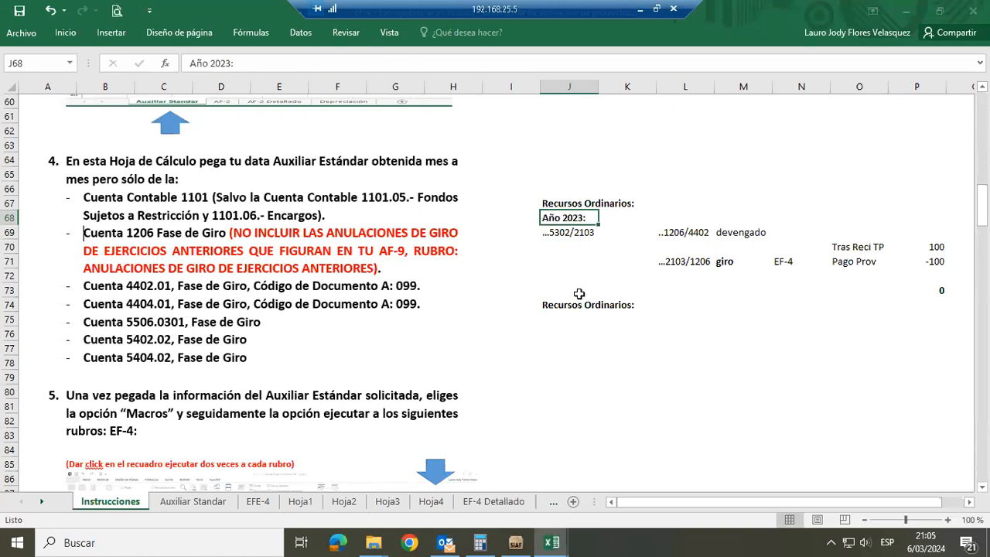
Copy the Año 2023: label from J68 into J74, replacing the heading there
key(Down)
key(Down)
key(Down)
key(Down)
key(Down)
key(Down)
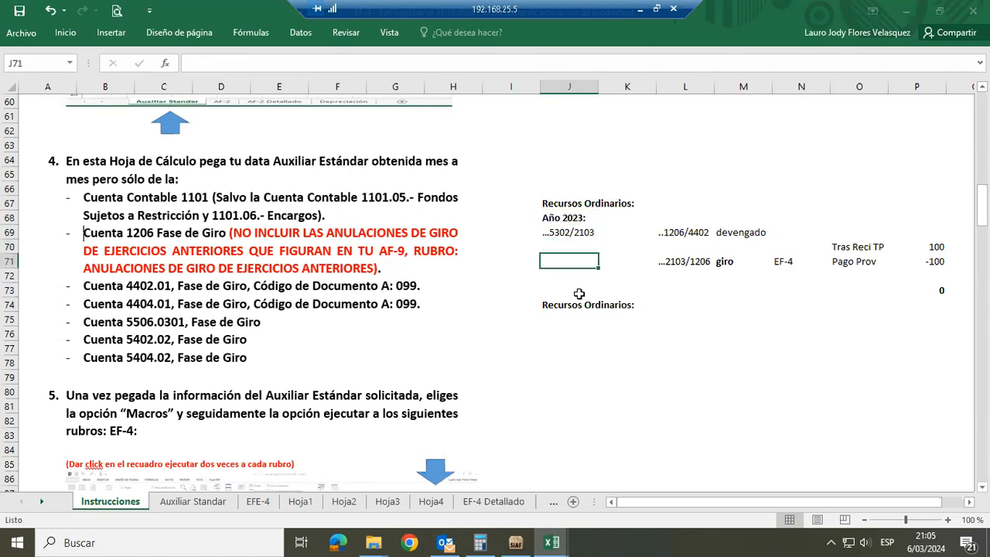
key(Up)
key(Up)
key(Up)
key(Up)
key(Up)
key(Up)
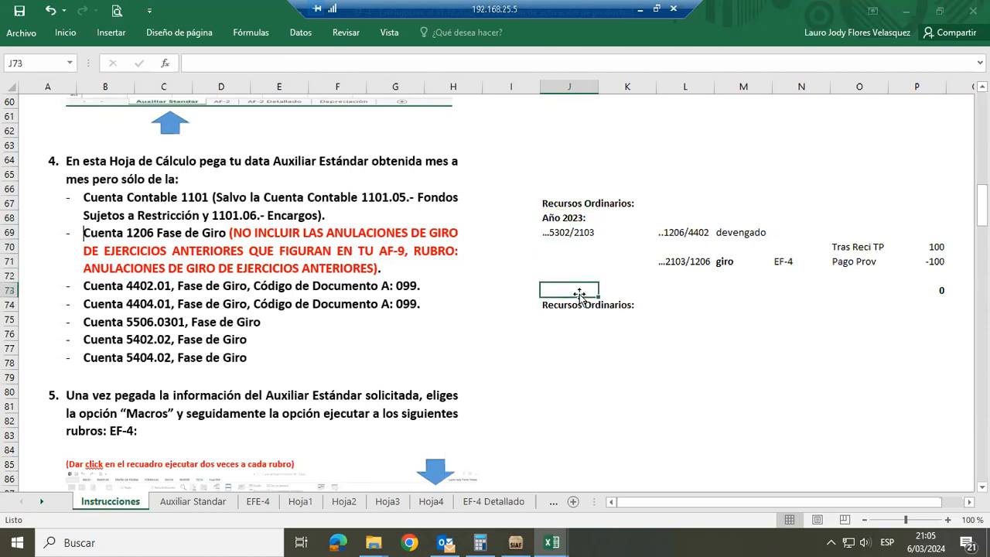
key(ctrl+c)
key(Down)
key(Down)
key(Down)
key(Down)
key(Down)
key(Down)
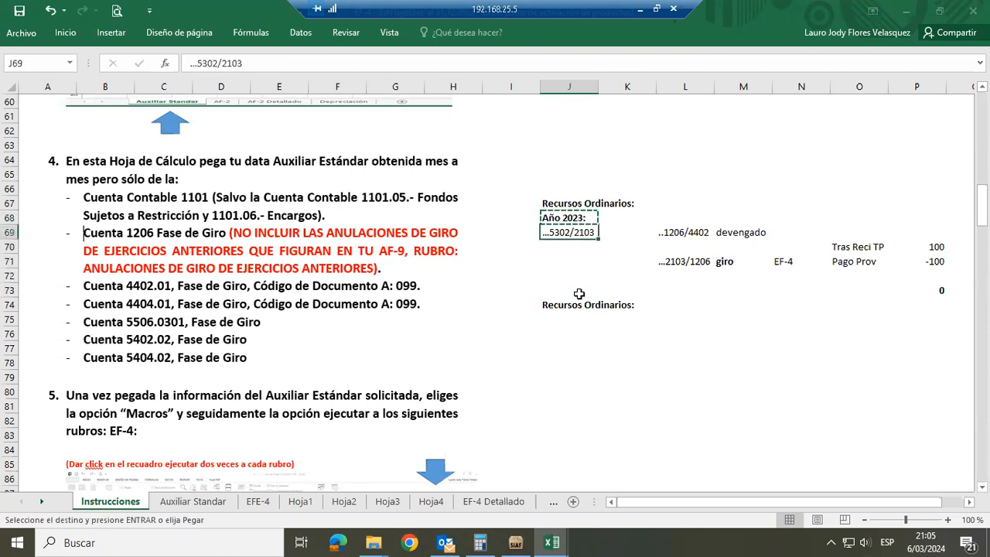
key(Return)
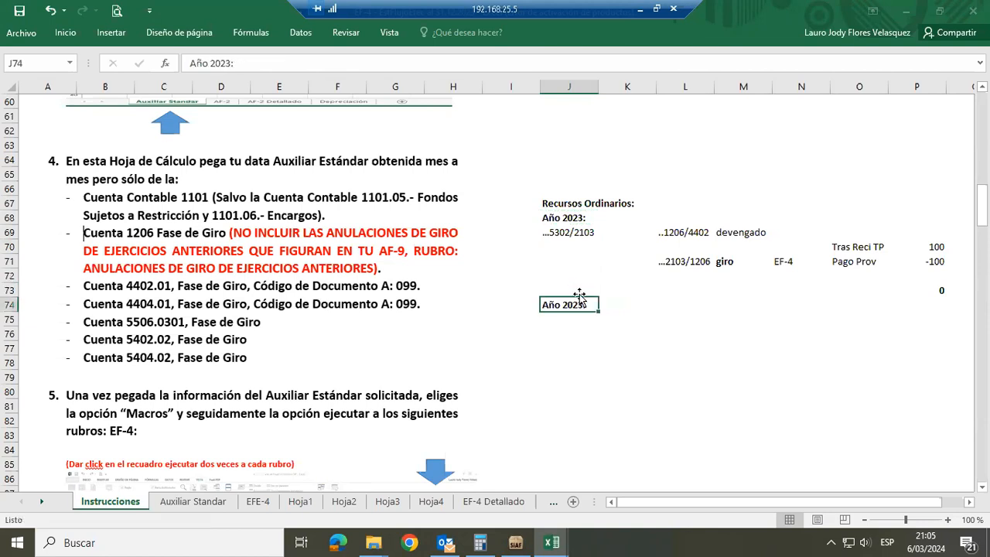
Change the year label in J74 to Año 2024:
click(232, 64)
key(BackSpace)
text(4)
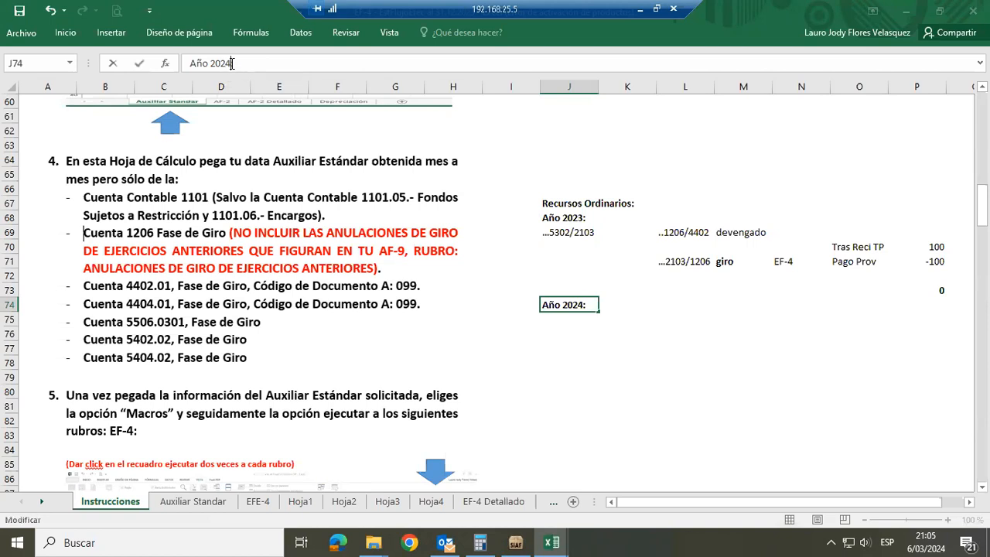
key(Return)
Examine the ...2103/1206 account entry in L71 together with its giro label in M71
key(Up)
key(Up)
key(Up)
key(Up)
key(Right)
key(Right)
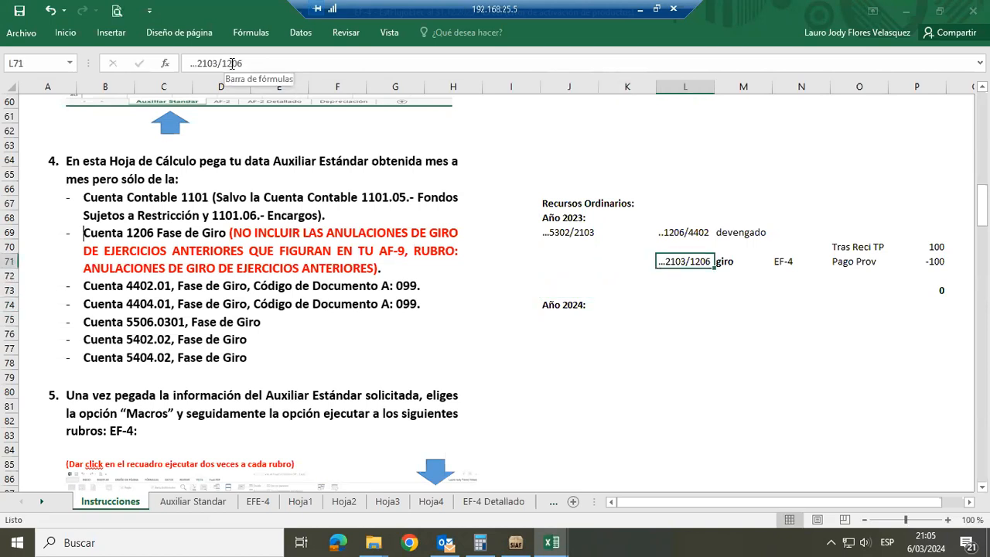
key(Right)
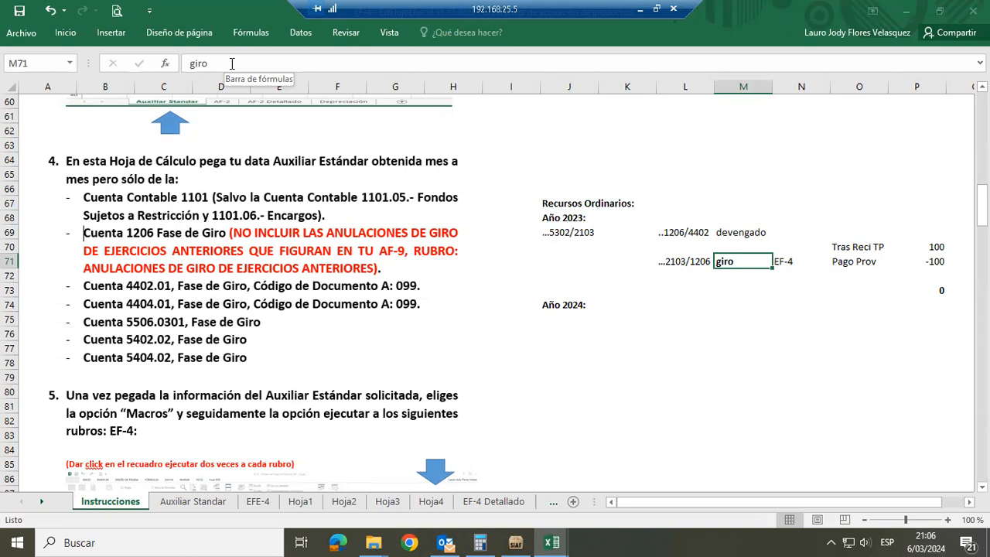
key(Left)
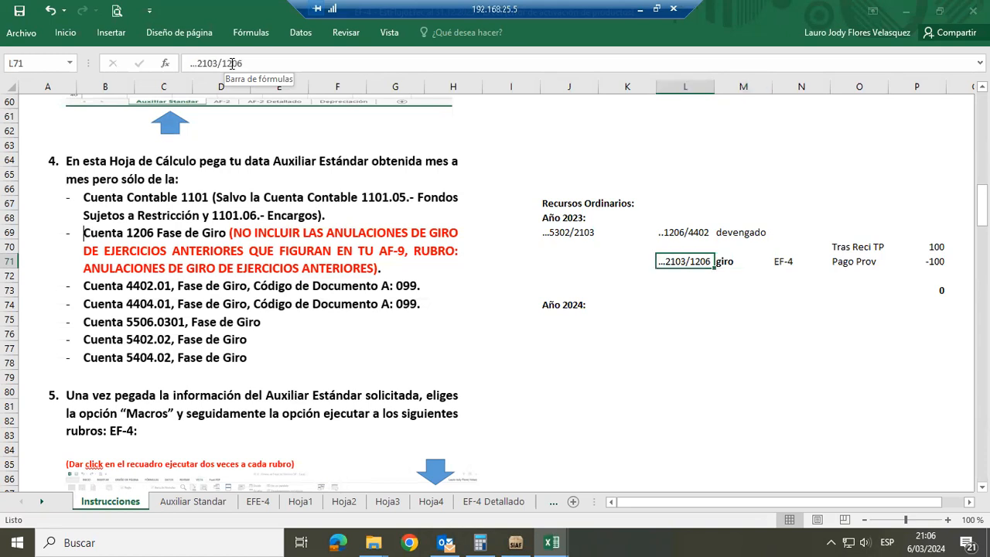
key(Right)
key(Left)
key(Right)
key(Left)
key(Right)
key(Left)
key(Right)
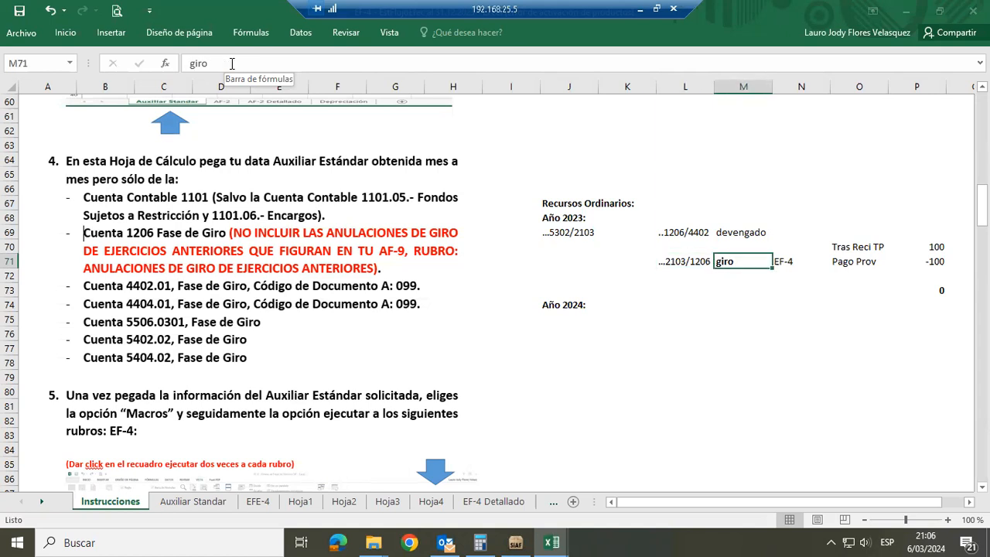
Enter the label Giro Anulas in cell M76, within the Año 2024 block
key(Down)
key(Down)
key(Down)
key(Down)
key(Down)
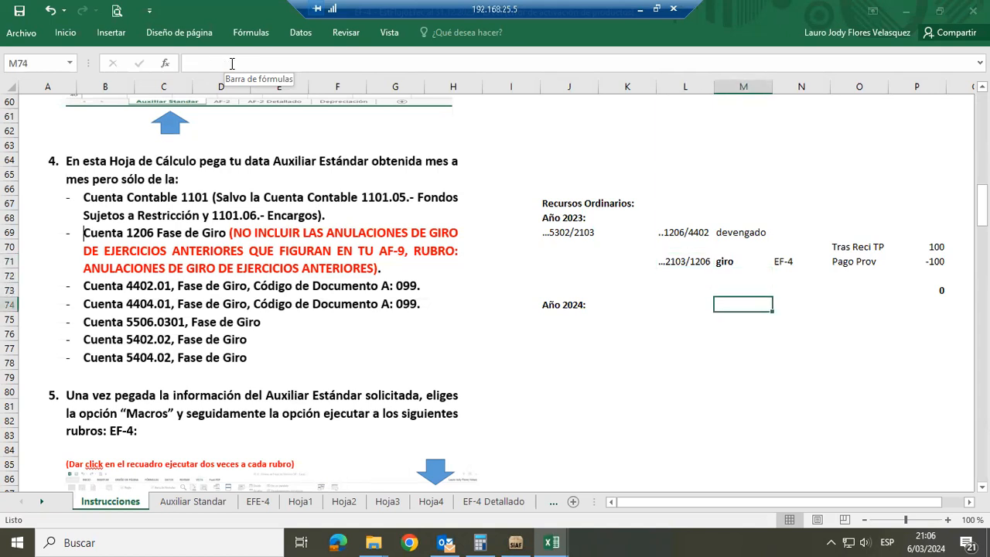
text(Gir)
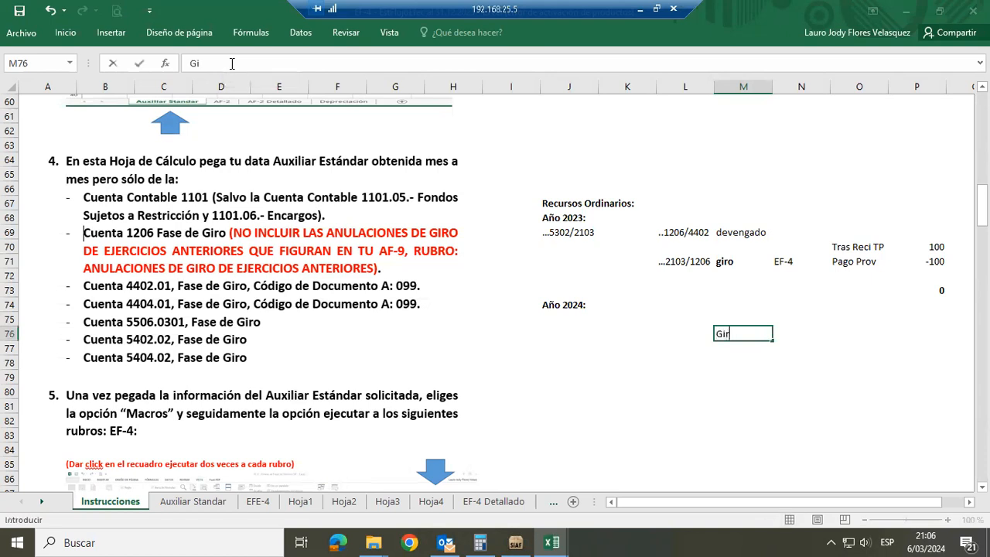
text(o Anulas)
key(Return)
key(Up)
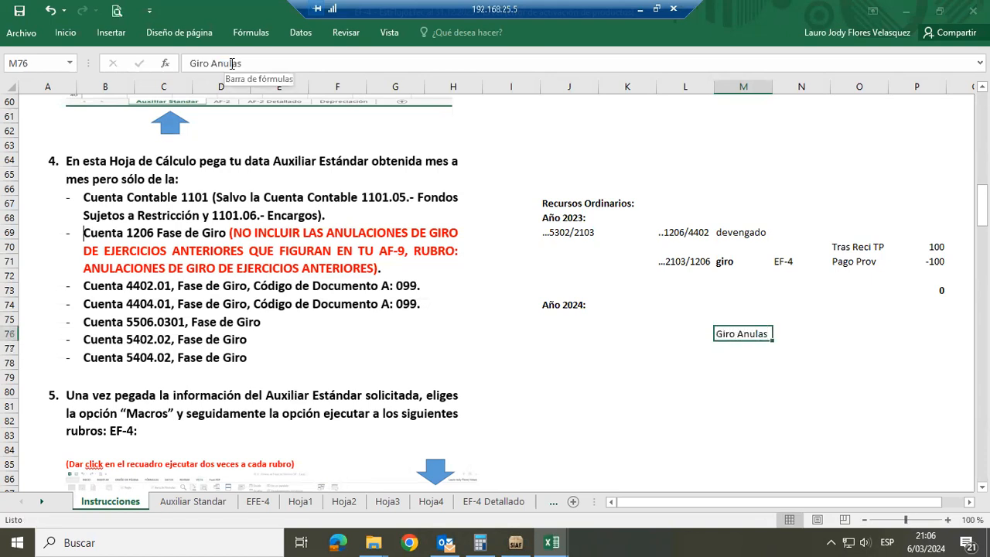
Enter the account entry ...1206/2103 in cell L76, beside the Giro Anulas label
key(Left)
text(...)
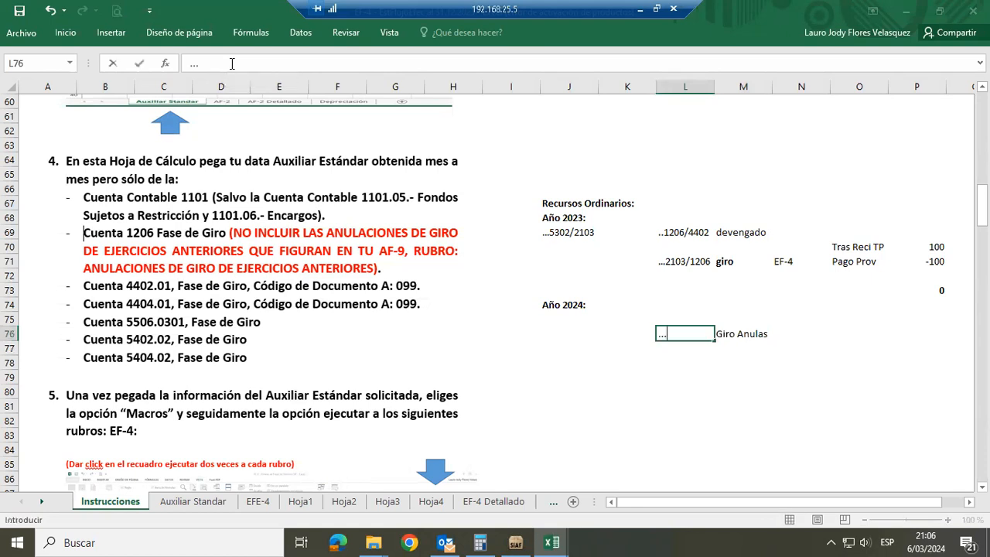
text(1206/2103)
key(Tab)
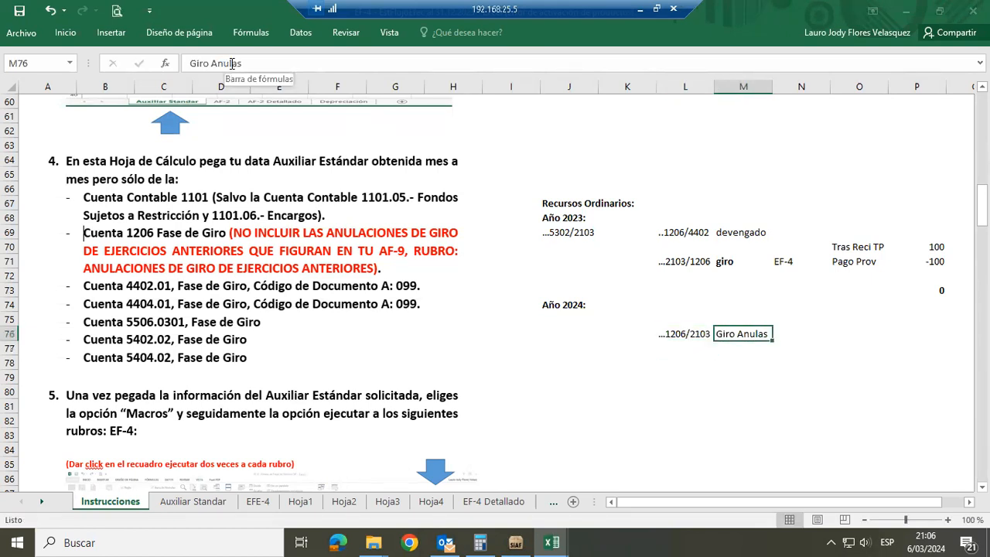
Make the Giro Anulas label in M76 bold
key(ctrl+n)
key(Up)
key(Up)
key(Up)
key(Up)
key(Up)
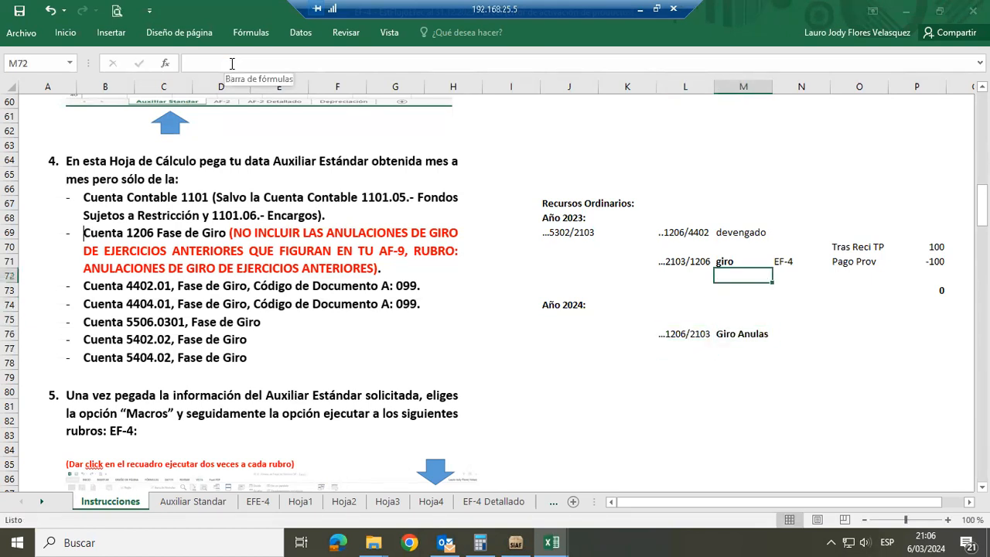
key(Down)
key(Down)
key(Down)
key(Down)
key(Down)
key(Down)
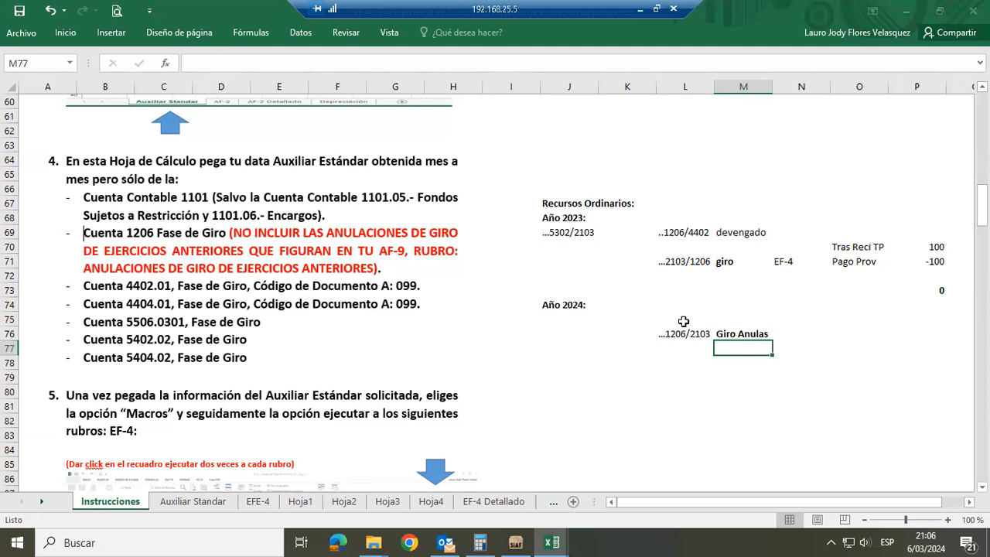
Make the Pago Prov label in O71 bold
click(692, 264)
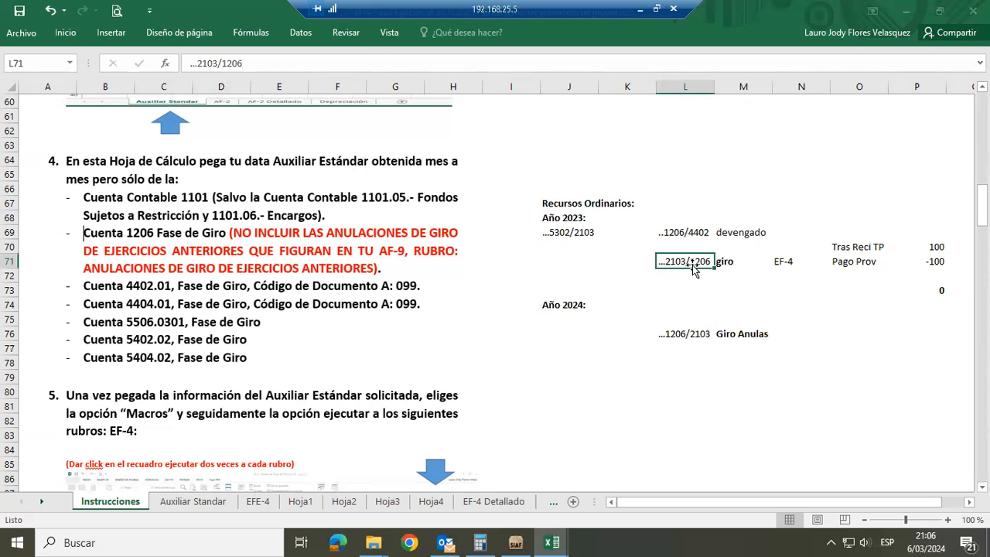
click(844, 262)
key(ctrl+n)
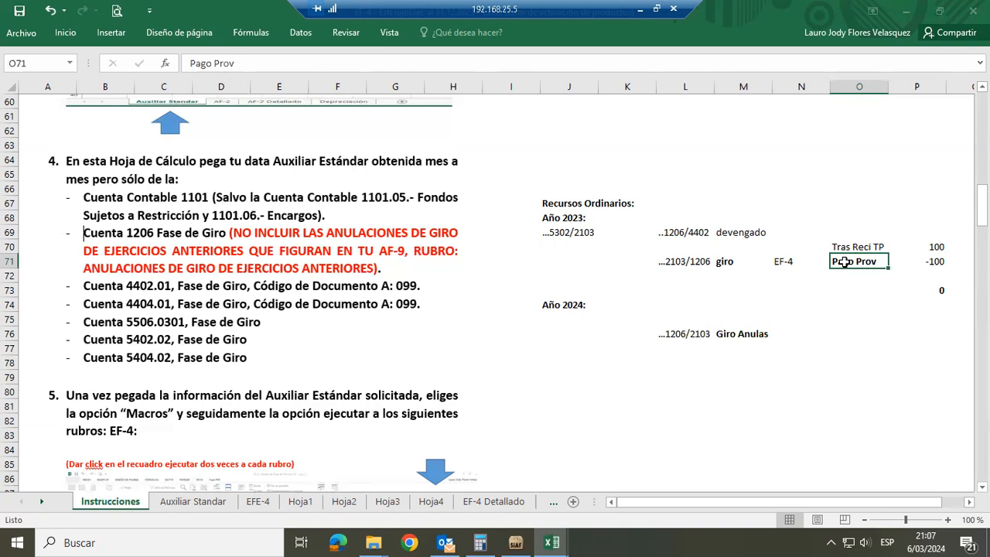
Compare the 2023 giro entry and its Pago Prov amount in row 71 with the 2024 Giro Anulas entry in row 76
click(711, 262)
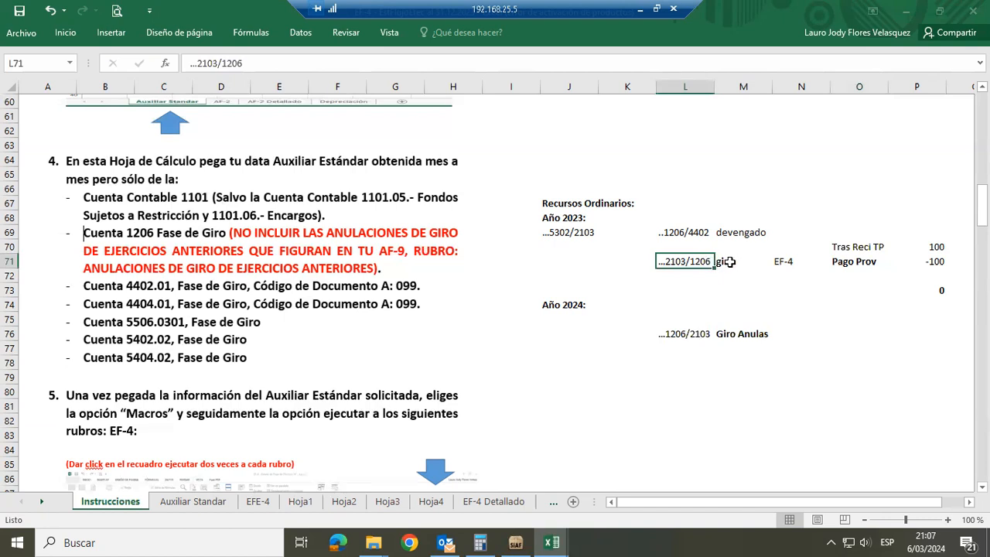
click(849, 262)
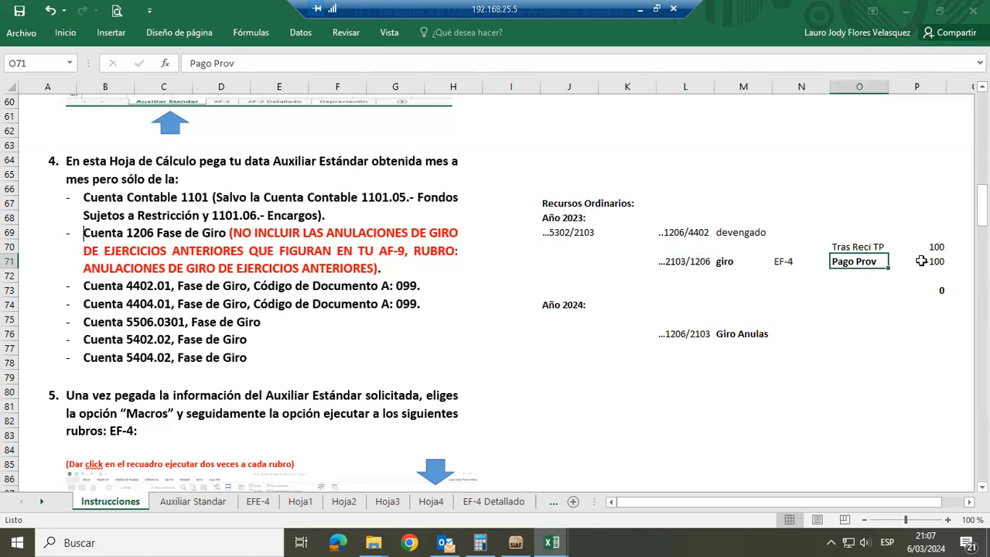
click(923, 261)
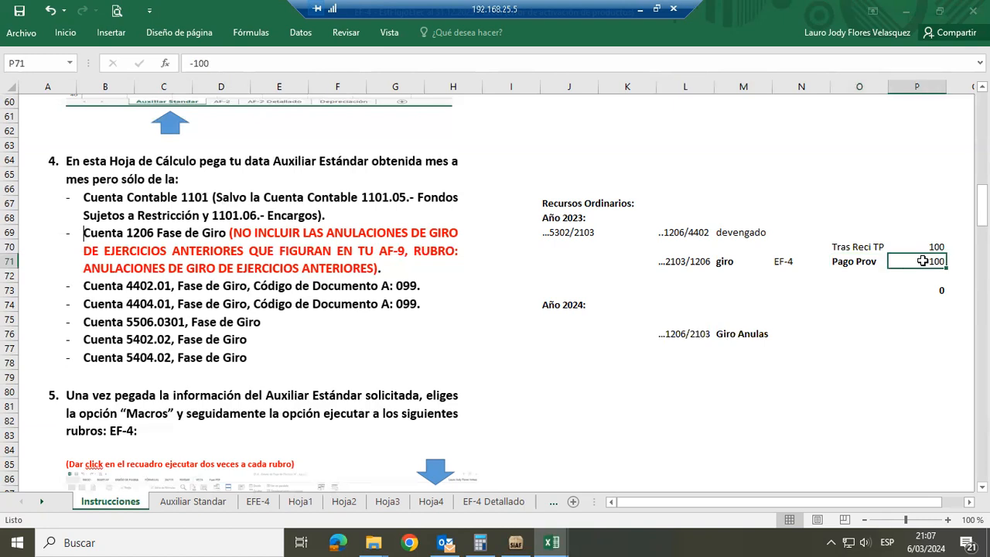
click(732, 339)
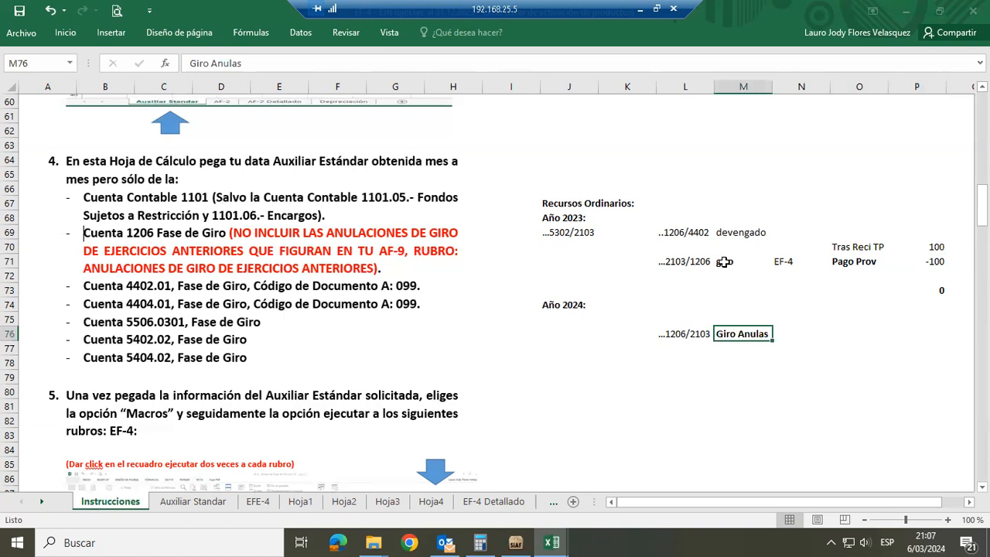
click(724, 261)
click(716, 337)
click(674, 332)
click(727, 332)
click(677, 332)
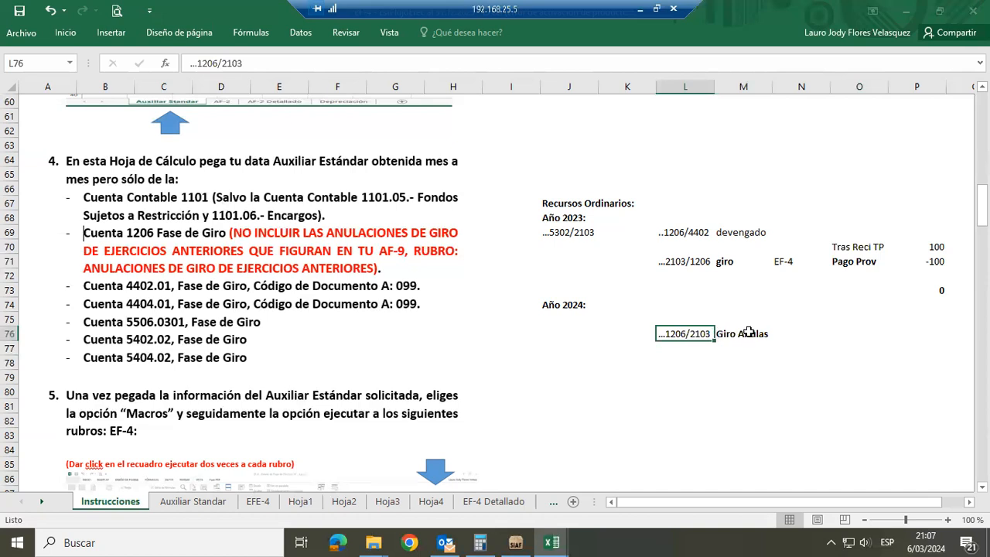
Copy the EF-4 label from N71 to N76, beside Giro Anulas, in bold
click(749, 332)
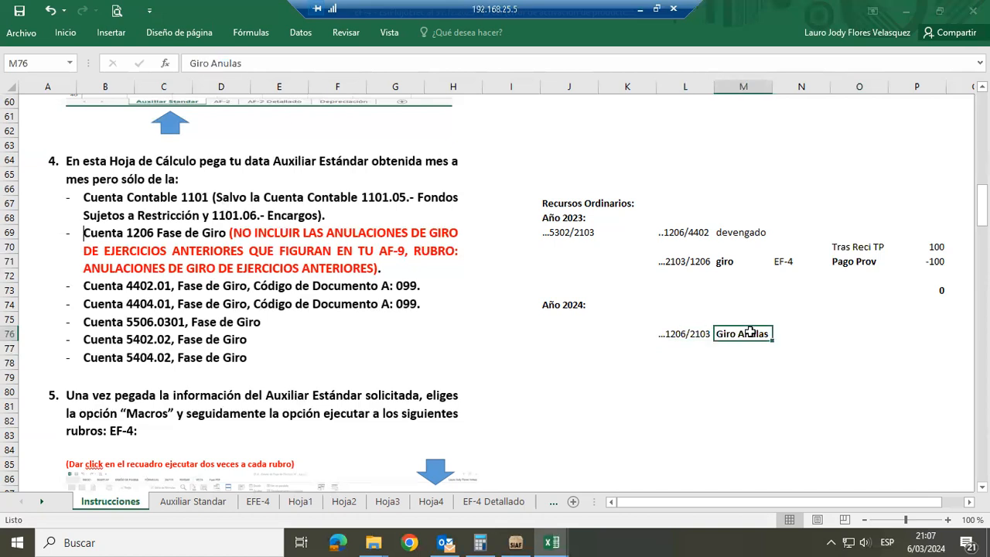
click(784, 262)
key(ctrl+c)
key(Down)
key(Down)
key(Down)
key(Down)
key(Return)
key(Down)
key(Up)
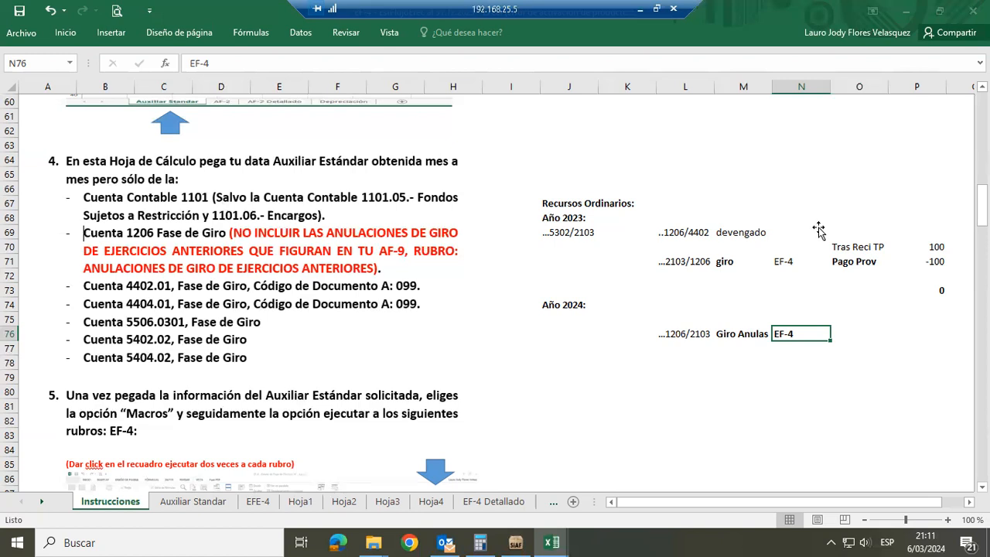
Compare the 2023 giro and its Pago Prov amount in row 71 with the EF-4 label of the 2024 Giro Anulas entry
click(869, 263)
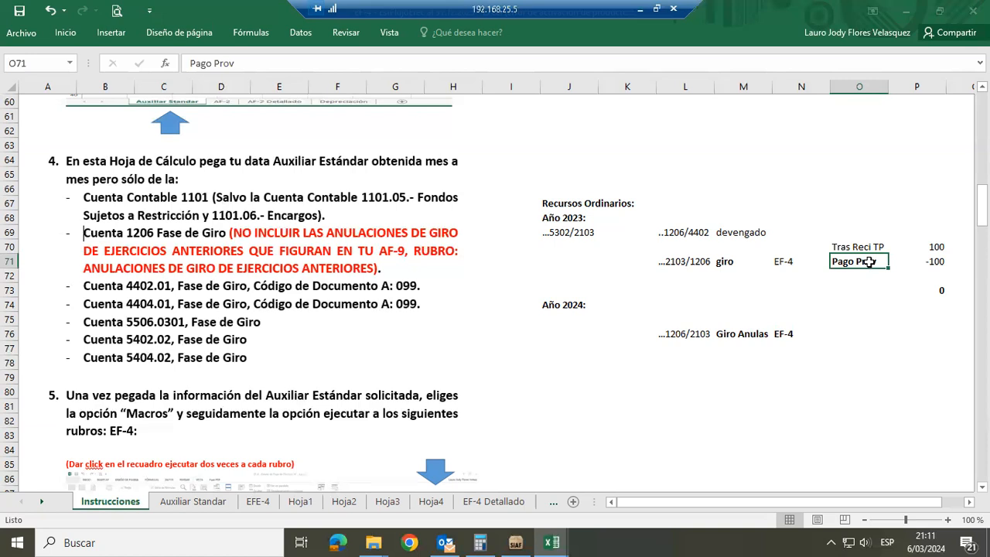
click(920, 260)
click(786, 333)
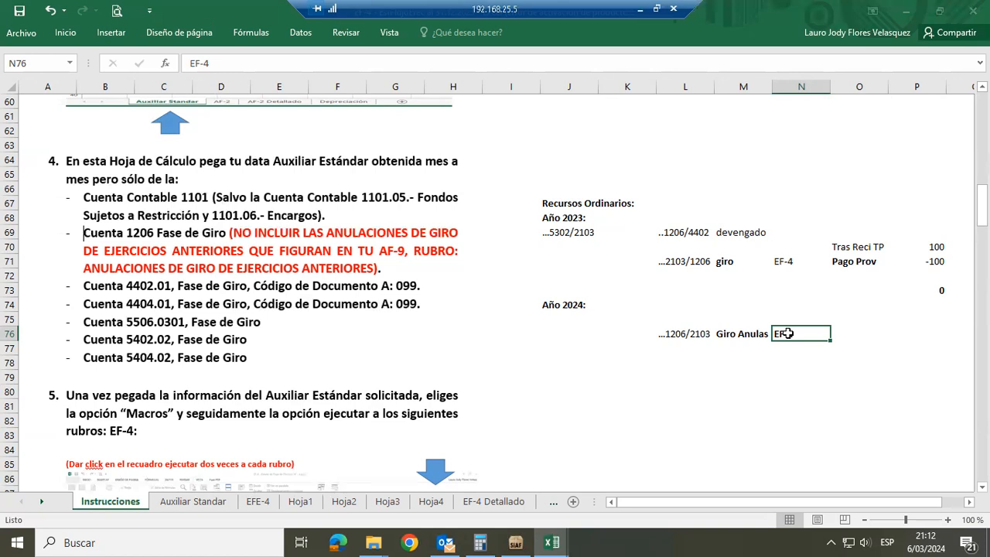
click(734, 261)
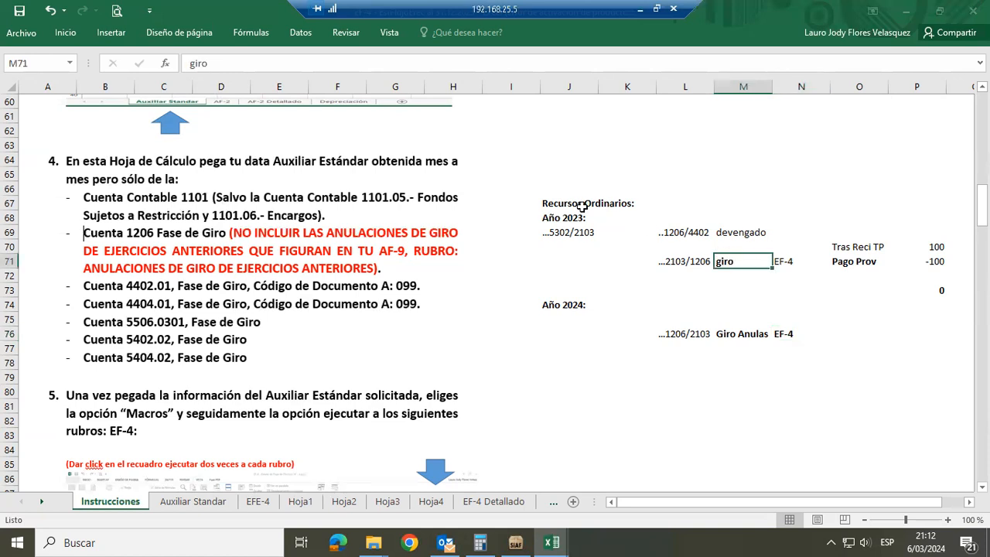
click(924, 264)
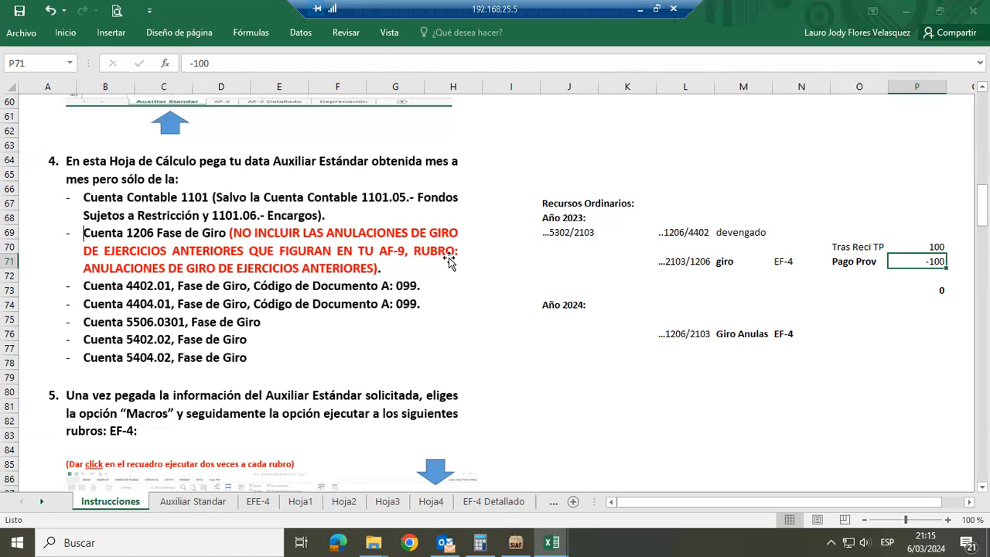
key(Right)
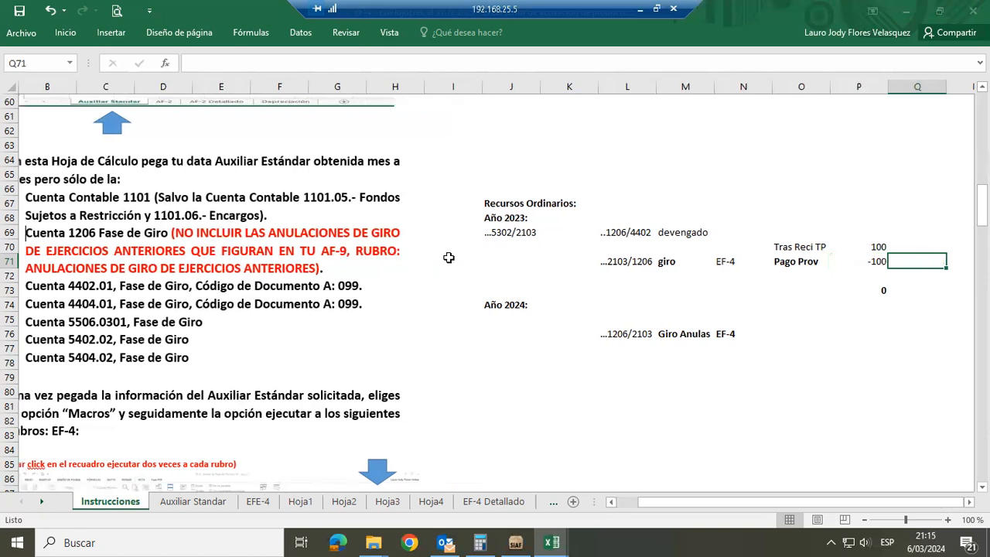
key(Left)
key(Left)
key(Left)
key(Left)
key(Left)
key(Left)
key(Left)
key(Left)
key(Left)
key(Left)
key(Left)
key(Left)
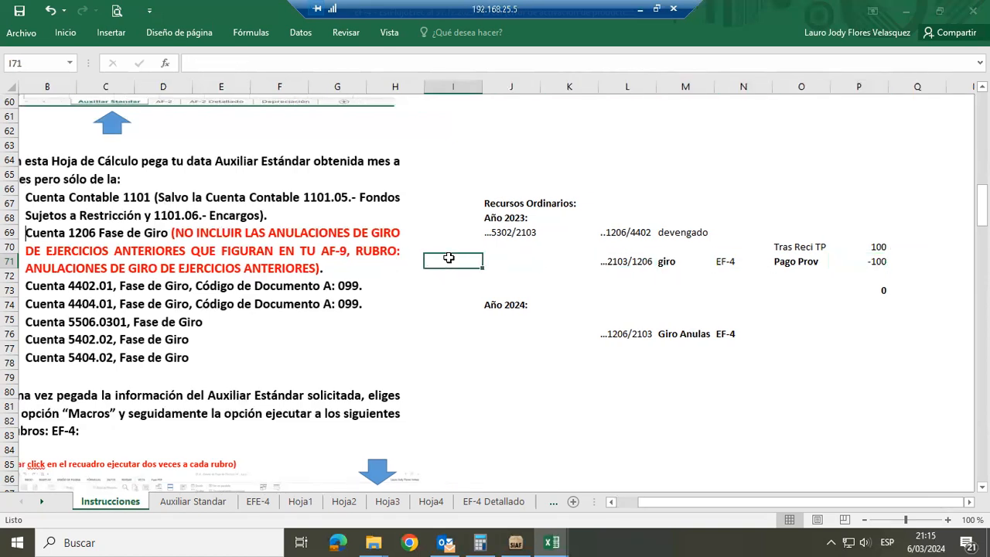
key(Left)
key(Left)
key(Left)
key(Left)
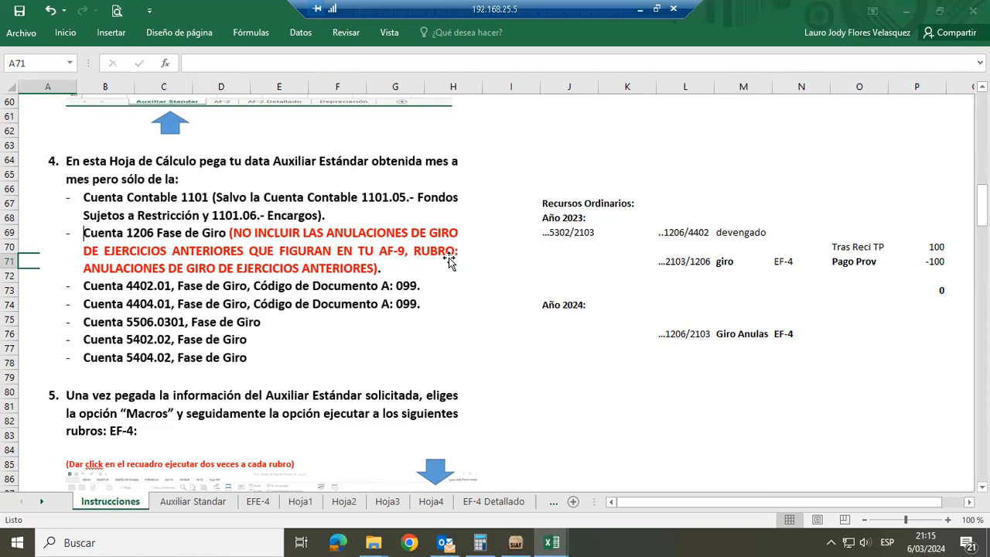
Look over the EFE-4 and EF-4 Detallado sheets and close the EF-4 workbook
click(263, 502)
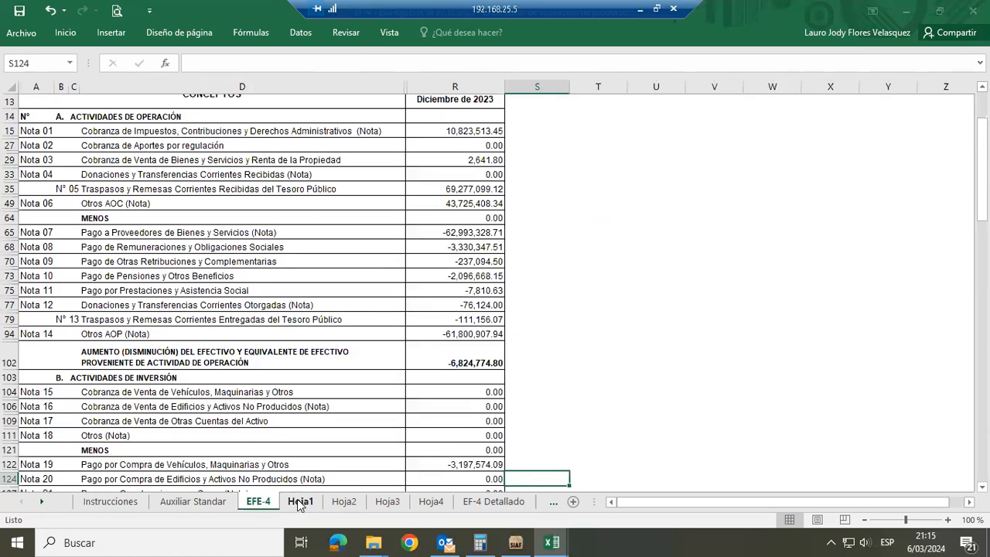
click(474, 501)
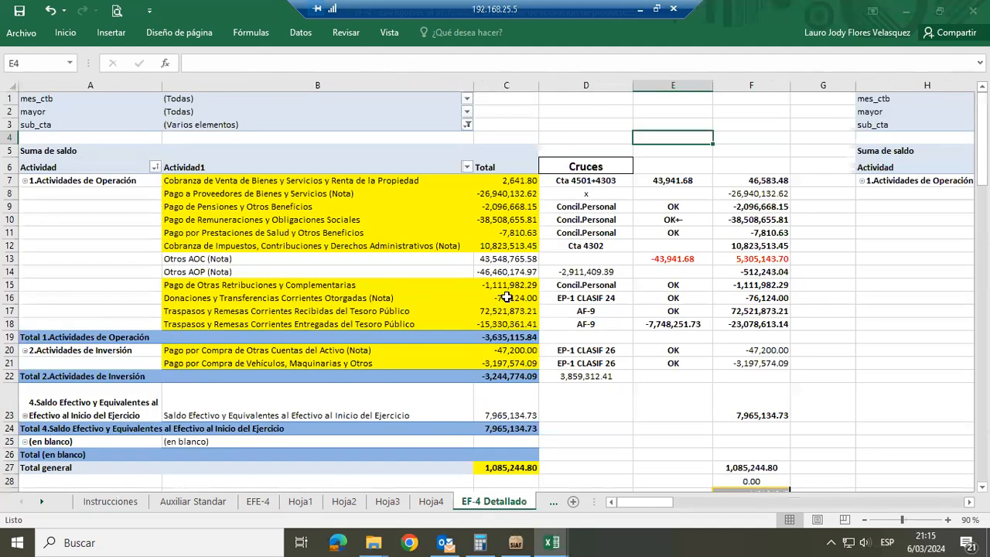
mouse_move(506, 297)
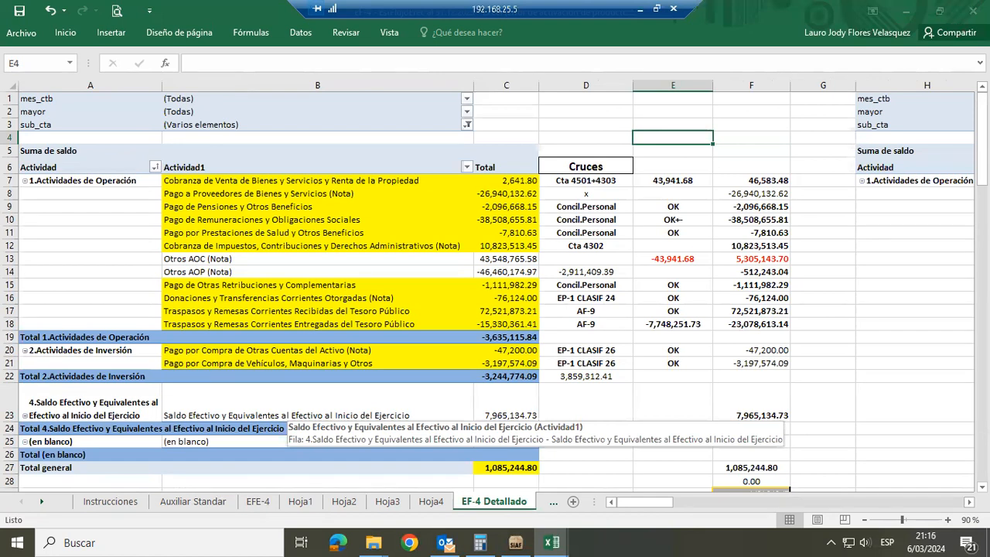
key(alt+F4)
click(503, 300)
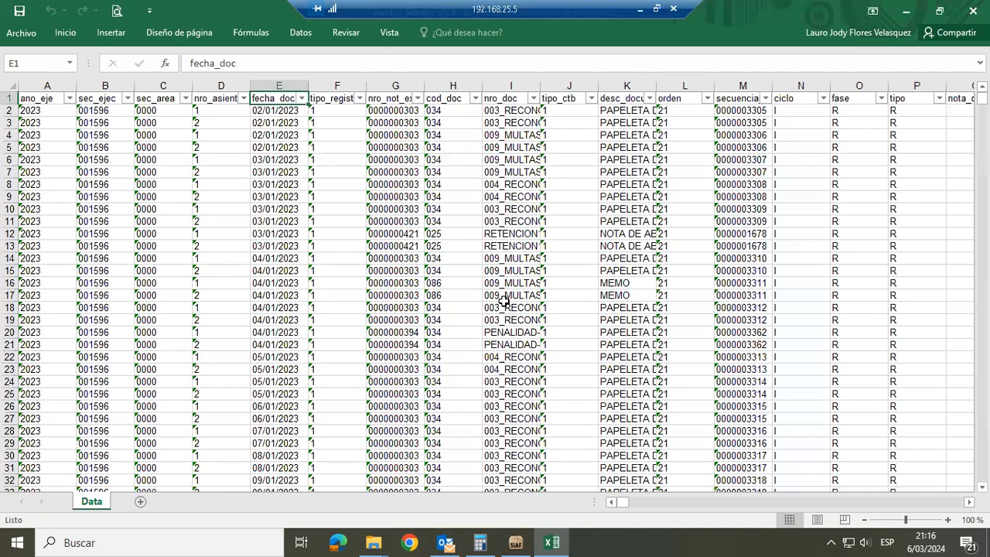
Open the AF-2 - PPE al 31.12.2023 workbook from the Estados Financieros folder and dismiss its welcome message
mouse_move(372, 541)
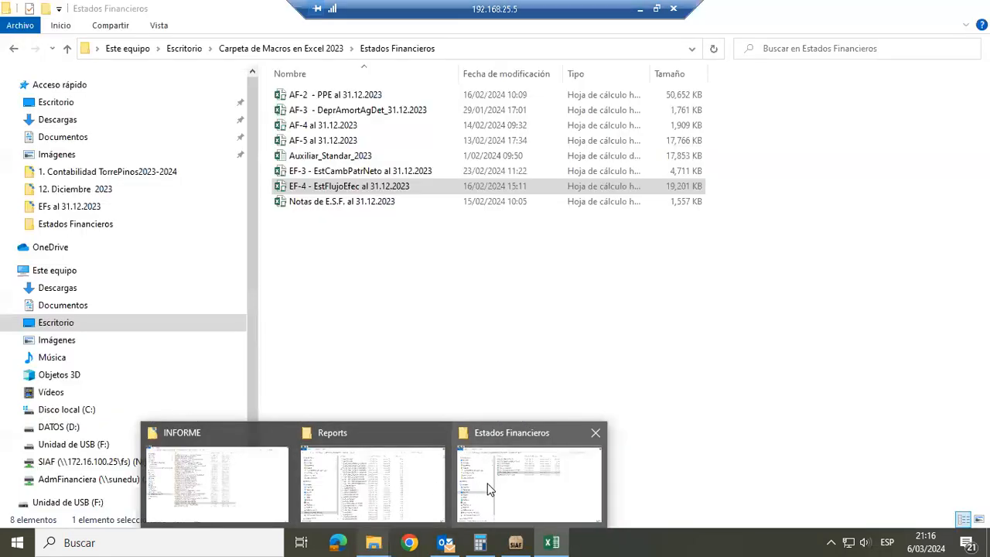
click(489, 489)
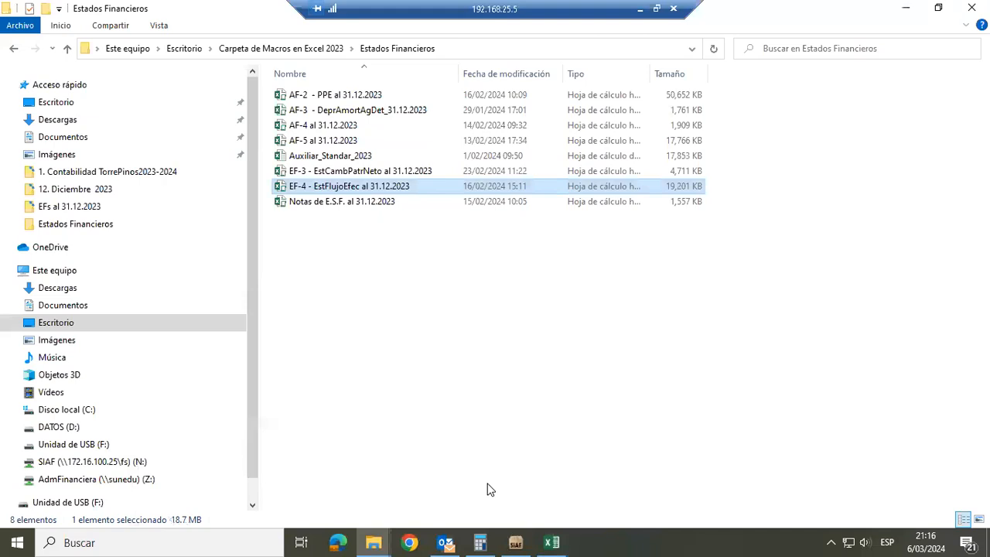
click(349, 95)
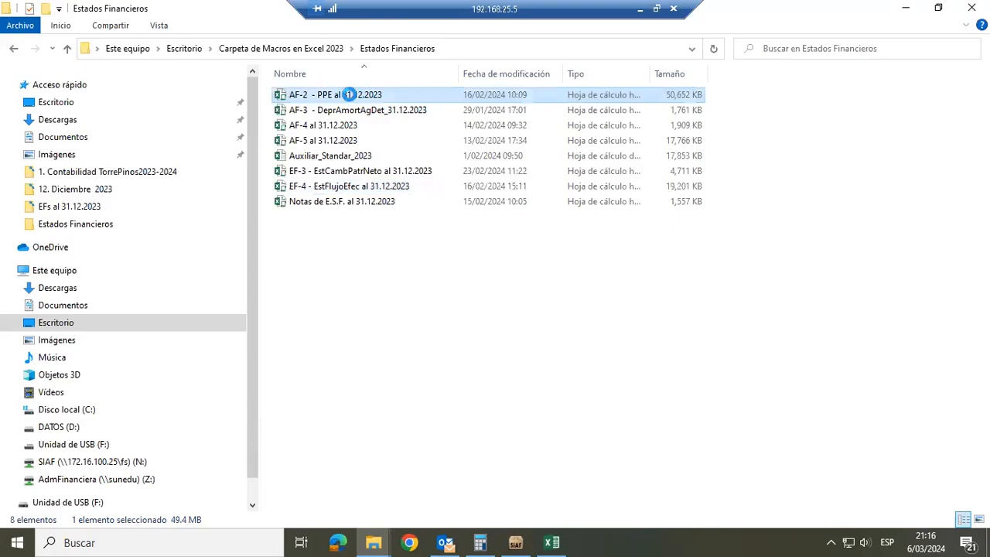
double_click(348, 94)
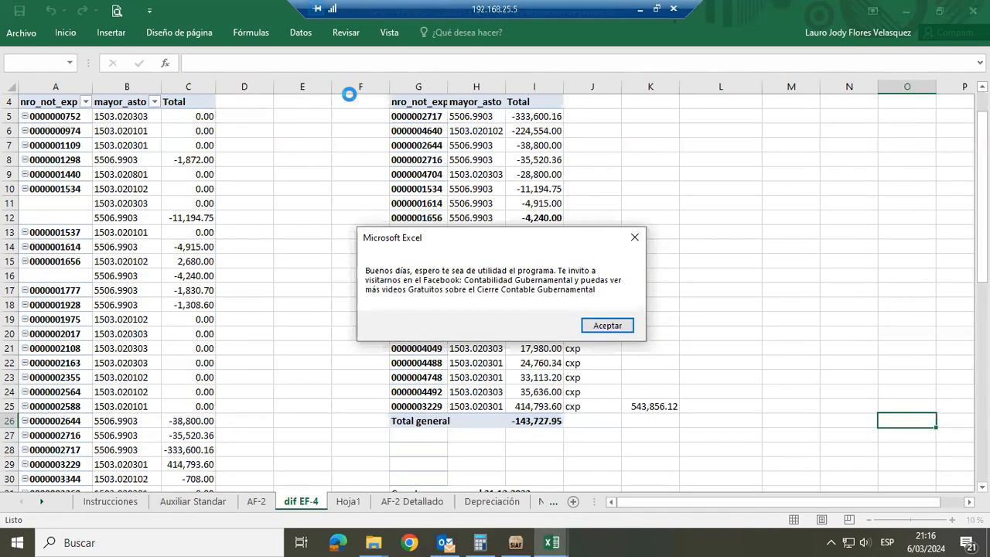
click(607, 325)
click(690, 294)
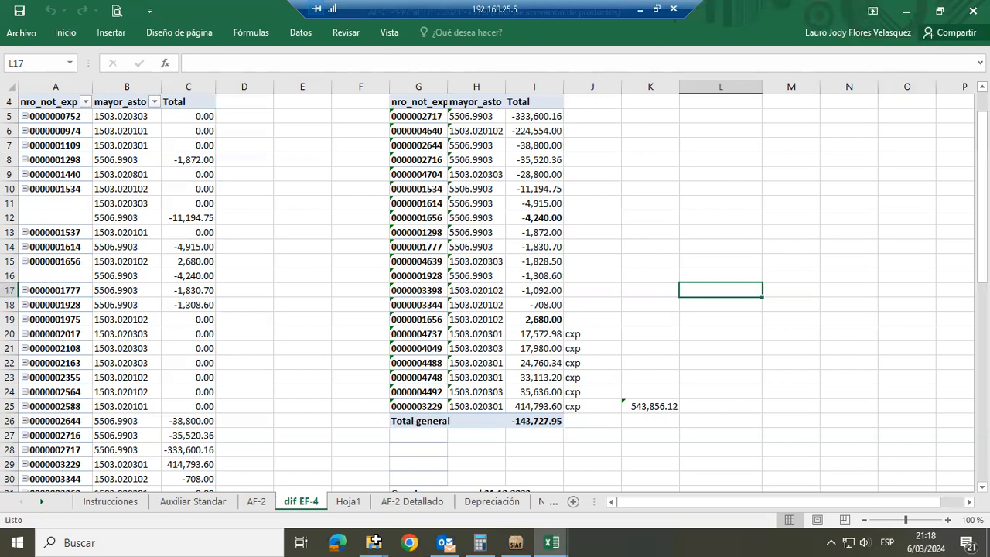
View the Auxiliar Standar sheet, accept its data-copy notice, and go to the Instrucciones sheet
click(207, 505)
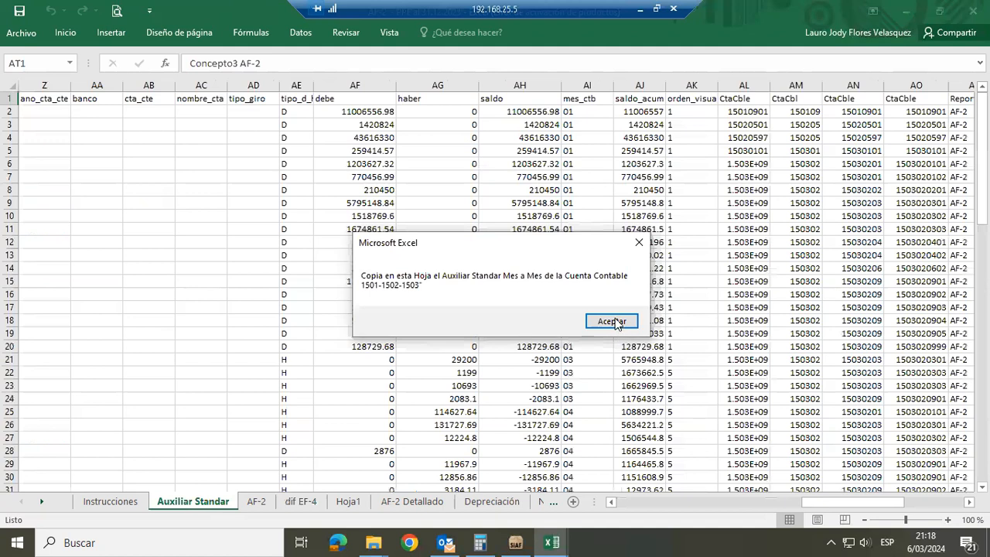
click(612, 322)
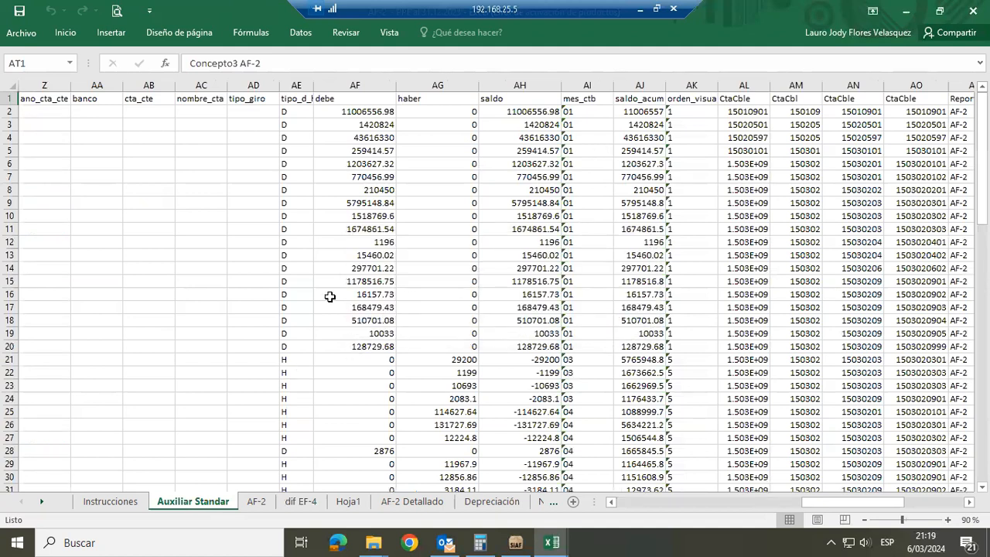
click(130, 503)
click(207, 498)
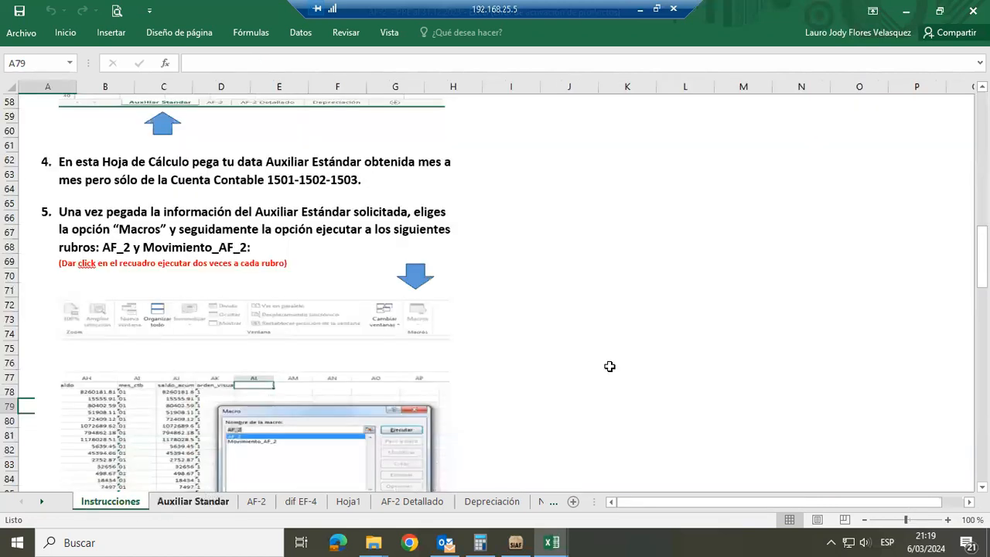
Read through the AF-2 instructions on pasting the account data, running the macros, and obtaining the summary and detailed reports
click(621, 420)
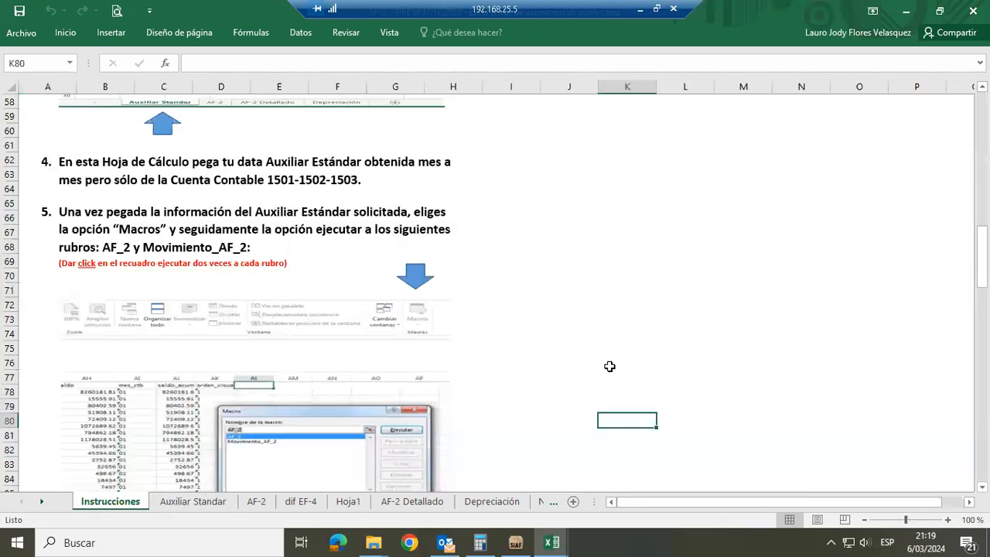
key(Down)
key(Down)
key(Down)
key(Down)
key(Down)
key(Down)
key(Down)
key(Down)
key(Down)
key(Down)
key(Down)
key(Down)
key(Down)
key(Down)
key(Down)
key(Down)
key(Down)
key(Down)
key(Down)
key(Down)
key(Down)
key(Down)
key(Down)
key(Down)
key(Down)
key(Down)
key(Down)
key(Down)
key(Down)
key(Down)
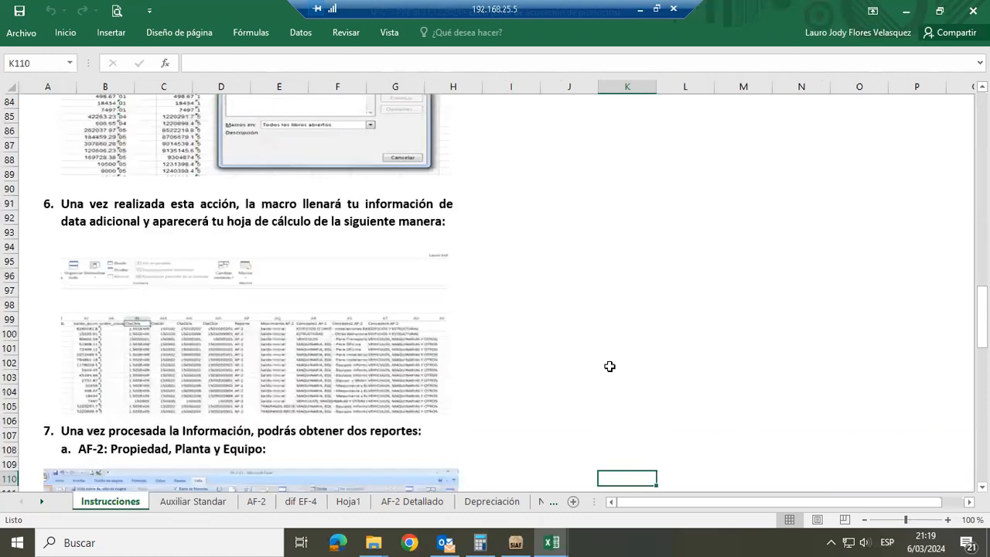
key(Down)
key(Down)
key(Down)
key(Down)
key(Down)
key(Down)
key(Down)
key(Down)
key(Down)
key(Down)
key(Down)
key(Down)
key(Down)
key(Down)
key(Down)
key(Down)
key(Down)
key(Down)
key(Down)
key(Down)
key(Down)
key(Down)
key(Down)
key(Down)
key(Down)
key(Down)
key(Down)
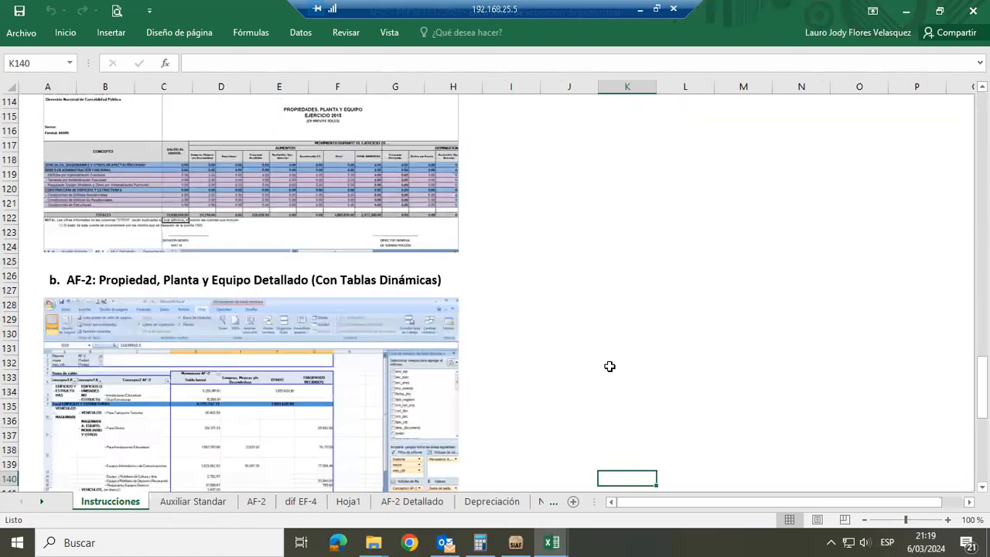
key(Down)
key(Down)
key(Down)
key(Down)
key(Down)
key(Down)
key(Down)
key(Up)
key(Up)
key(Up)
key(Up)
key(Up)
key(Up)
key(Up)
key(Up)
key(Up)
key(Up)
key(Up)
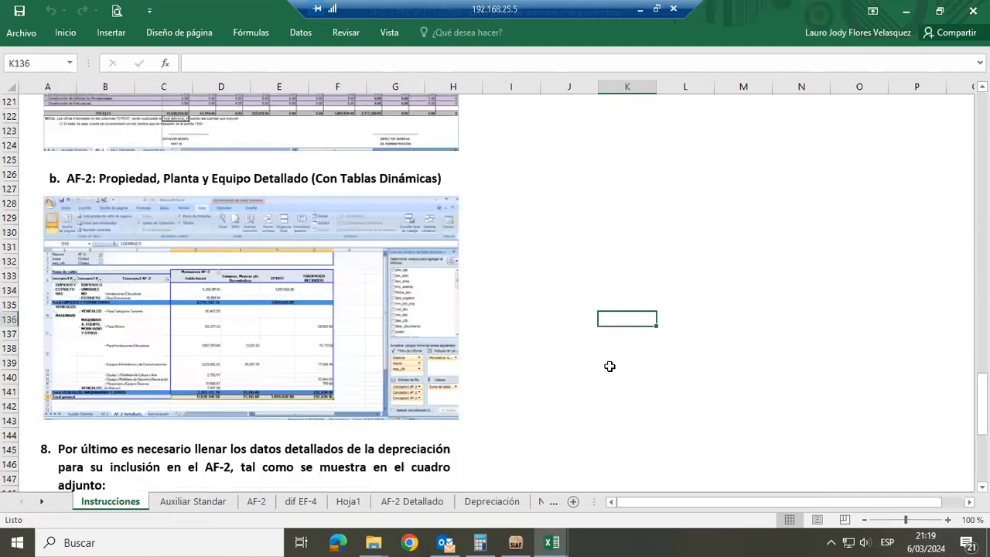
key(Up)
key(Up)
key(Up)
key(Up)
key(Up)
key(Up)
key(Up)
key(Up)
key(Up)
key(Up)
key(Up)
key(Up)
key(Up)
key(Up)
key(Up)
key(Up)
key(Up)
key(Up)
key(Up)
key(Up)
key(Up)
key(Up)
key(Up)
key(Up)
key(Up)
key(Up)
key(Up)
key(Up)
key(Up)
key(Up)
key(Up)
key(Up)
key(Up)
key(Up)
key(Up)
key(Up)
key(Up)
key(Up)
key(Up)
key(Up)
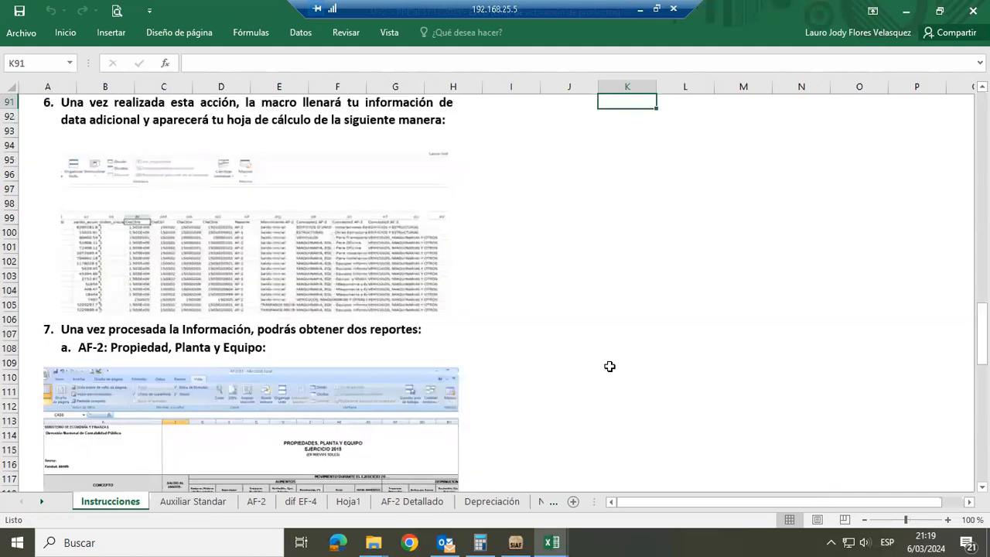
key(Up)
key(Up)
key(Up)
key(Up)
key(Up)
key(Up)
key(Up)
key(Up)
key(Up)
key(Up)
key(Up)
key(Up)
key(Up)
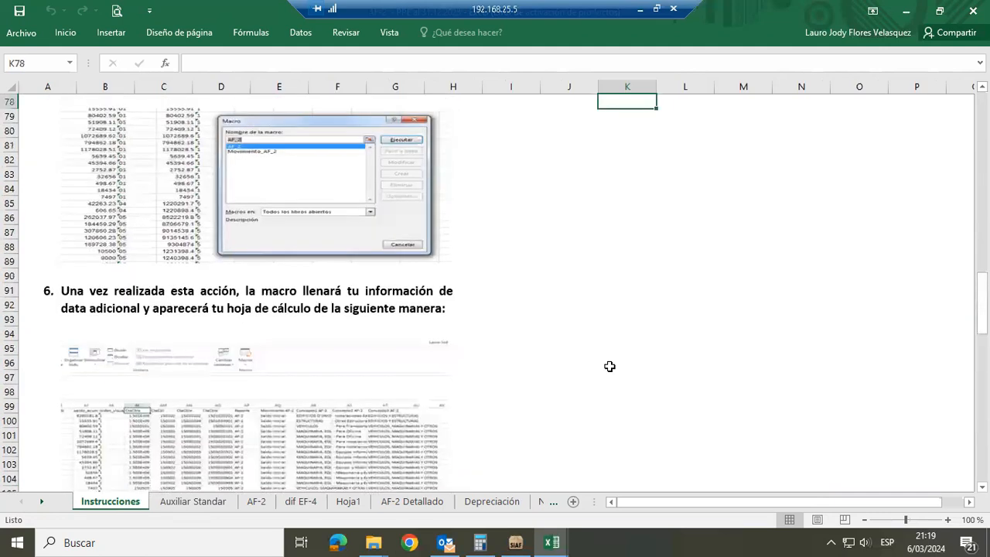
key(Up)
key(Up)
key(Up)
key(Up)
key(Up)
key(Up)
key(Up)
key(Up)
key(Up)
key(Up)
key(Up)
key(Up)
key(Up)
key(Up)
key(Up)
key(Up)
key(Up)
key(Up)
key(Up)
key(Up)
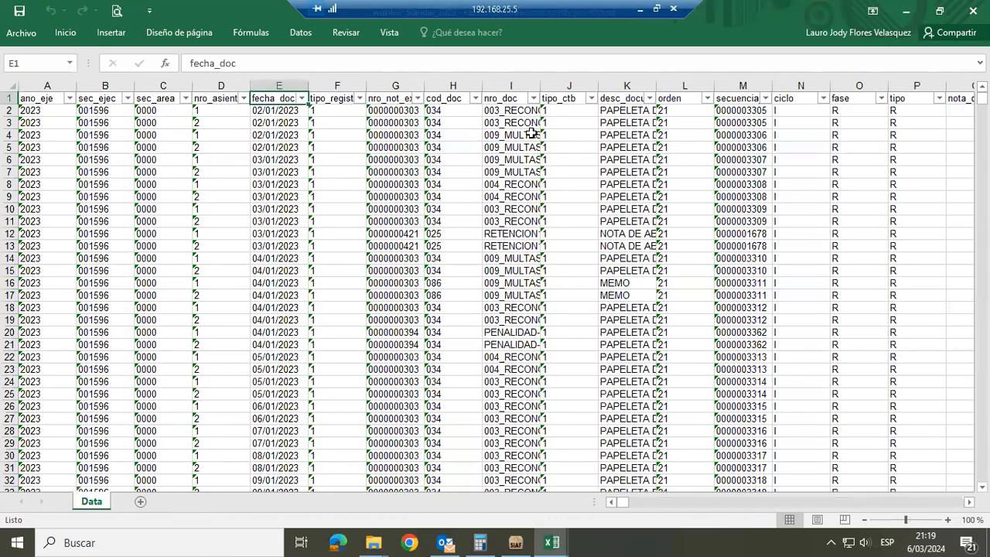
Filter the mayor column of the Data sheet to show only accounts 1501, 1502 and 1503
click(532, 134)
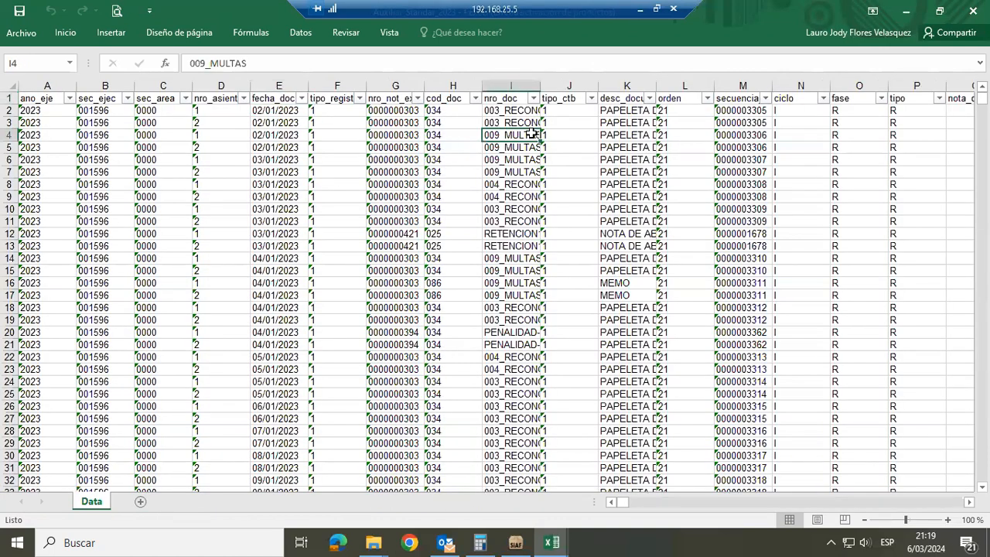
key(Right)
key(Right)
key(Right)
key(Right)
key(Right)
key(Right)
key(Right)
key(Right)
key(Right)
key(Right)
key(Right)
key(Right)
key(Right)
key(Right)
key(Right)
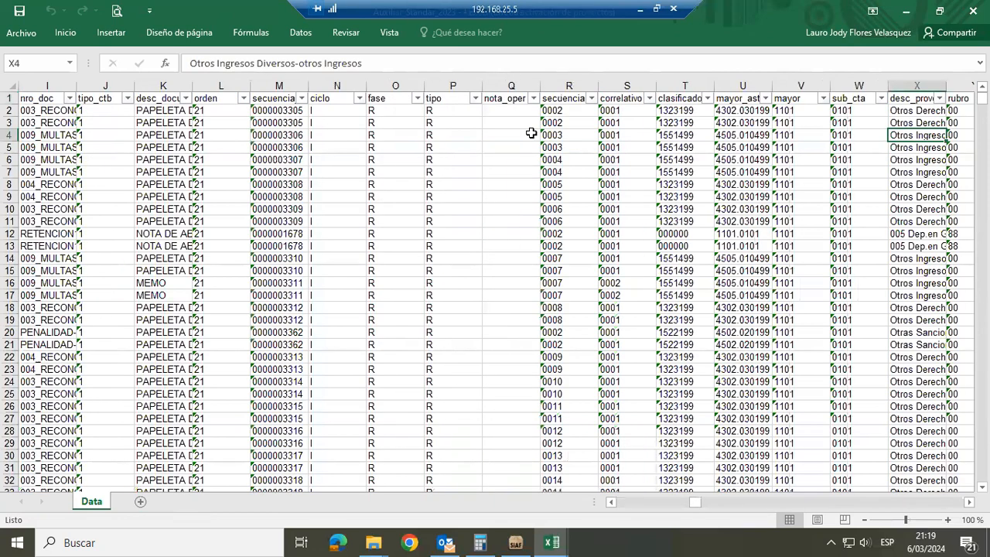
key(Right)
key(Right)
key(Right)
key(Right)
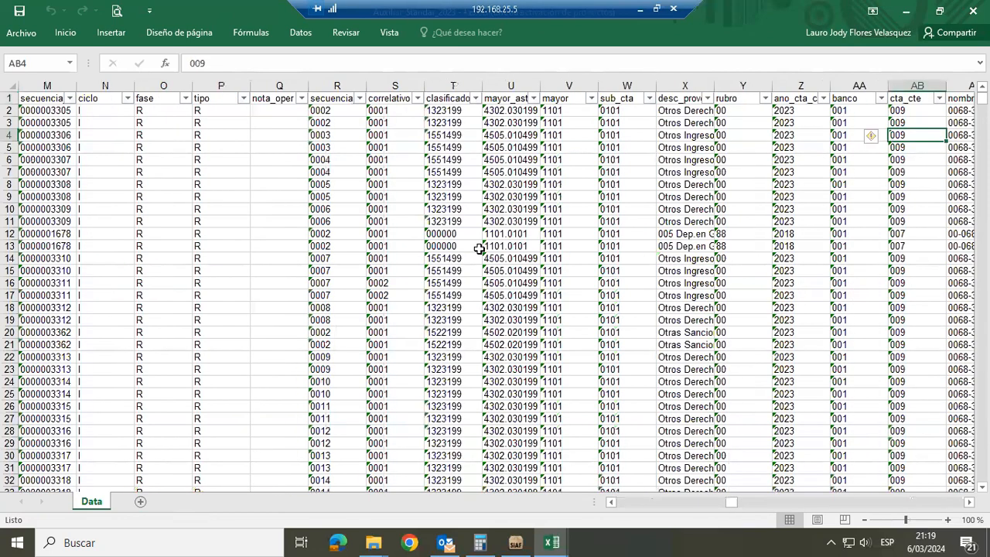
click(591, 98)
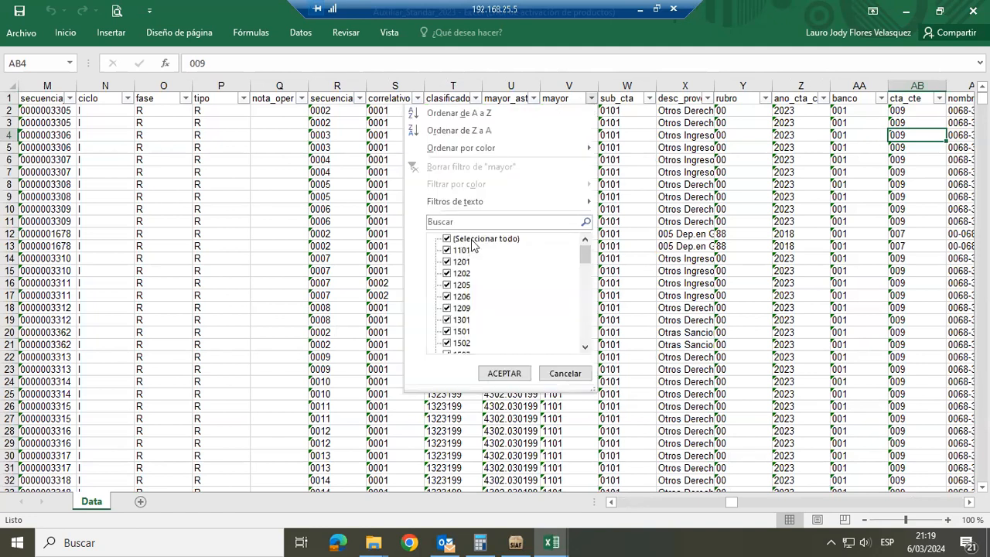
click(474, 242)
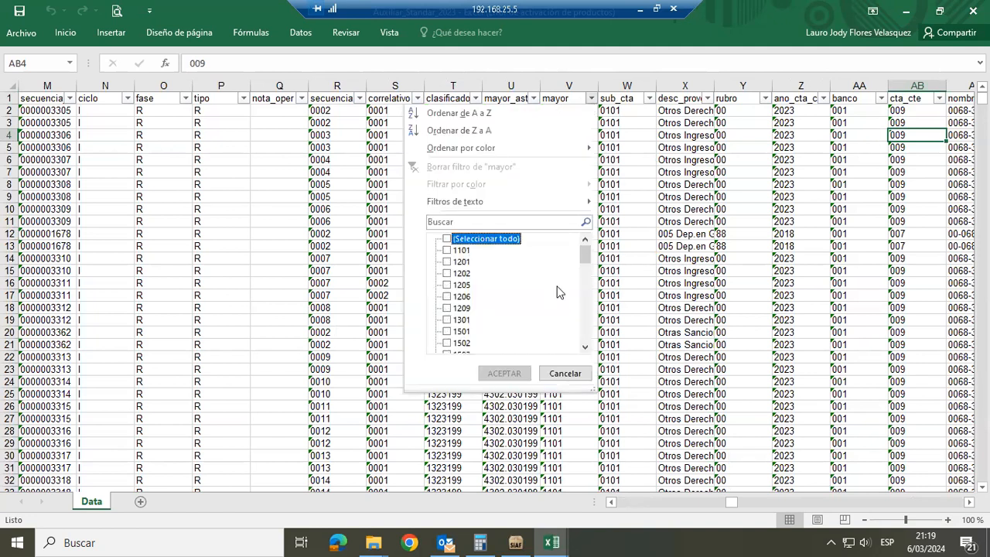
click(583, 317)
click(585, 241)
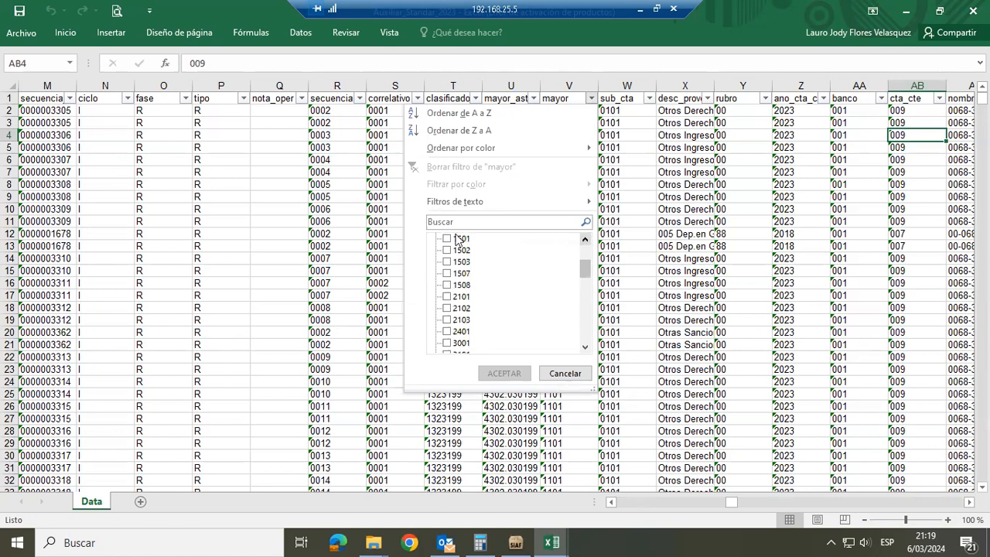
click(457, 240)
click(448, 250)
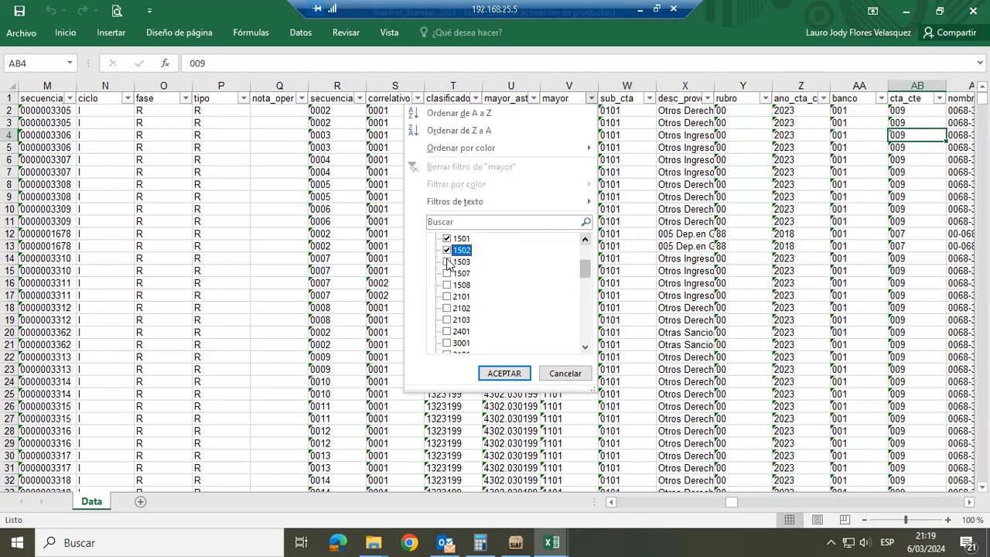
click(492, 373)
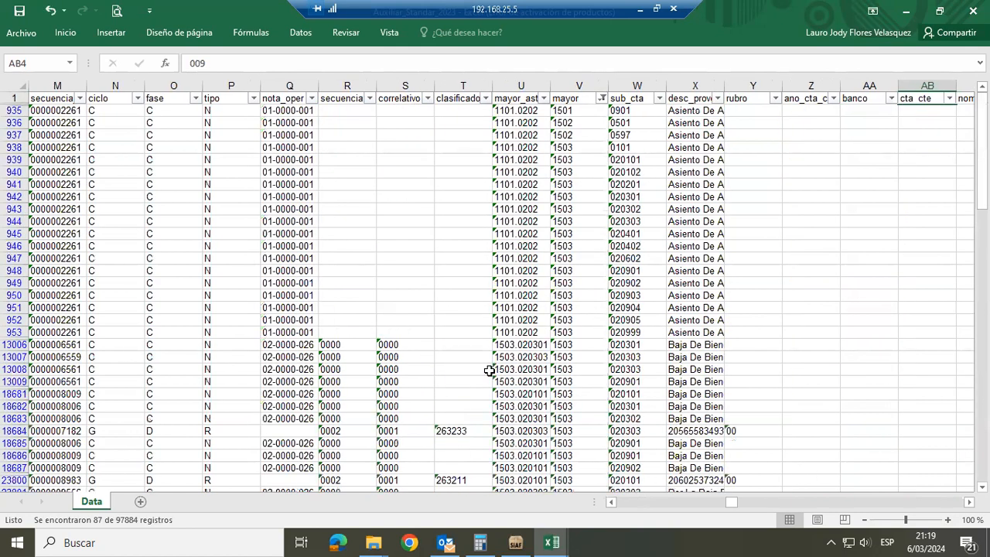
Check how far the filtered rows extend, return to the start of the data, and switch back to the AF-2 workbook
key(ctrl+shift+Up)
key(ctrl+shift+Down)
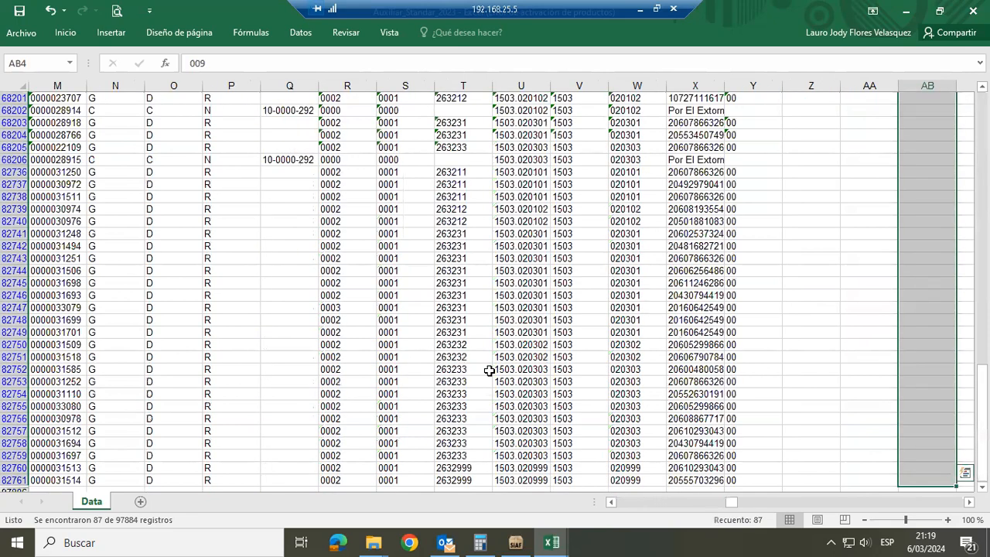
key(ctrl+Home)
key(alt+Tab)
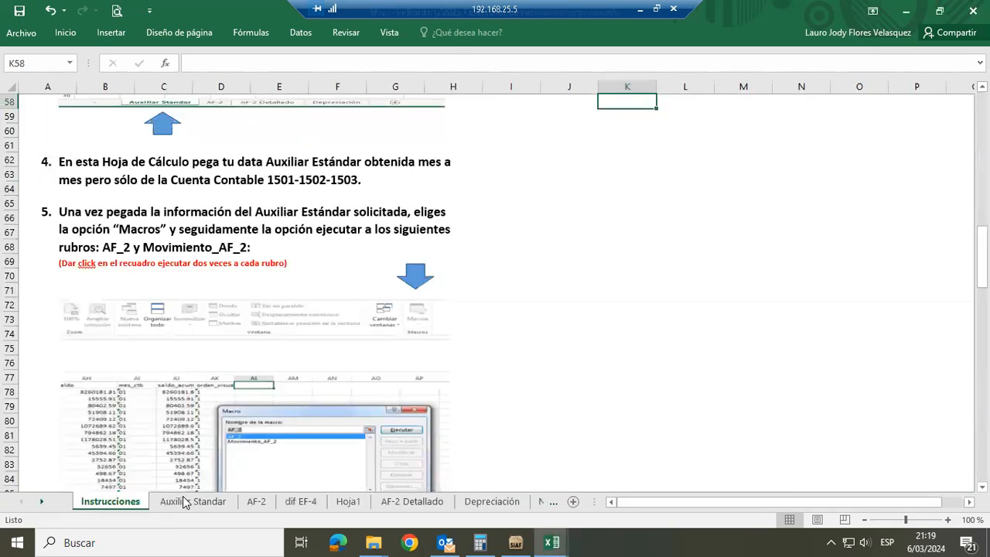
Go to the Auxiliar Standar sheet, accept its data-copy notice, and turn on filters for the header row
click(184, 502)
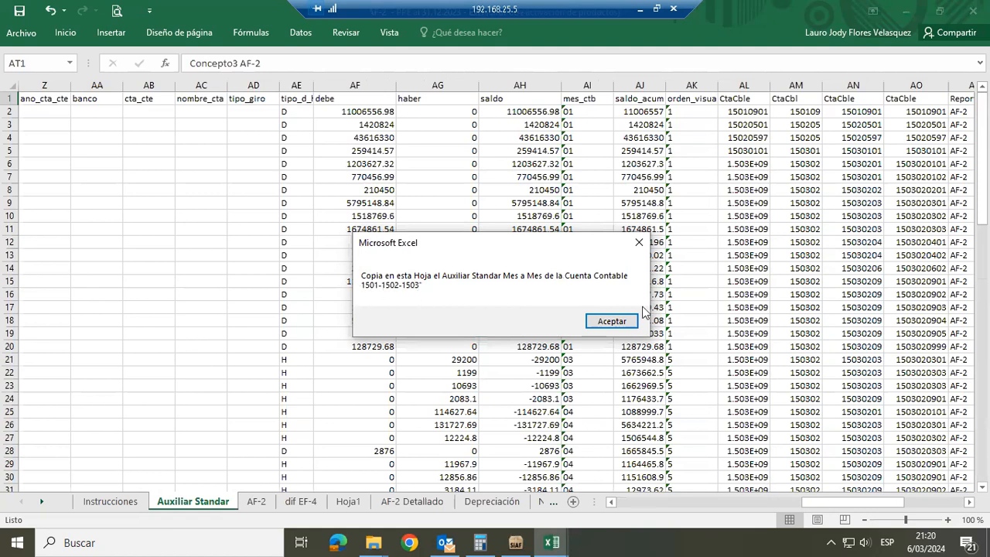
click(601, 319)
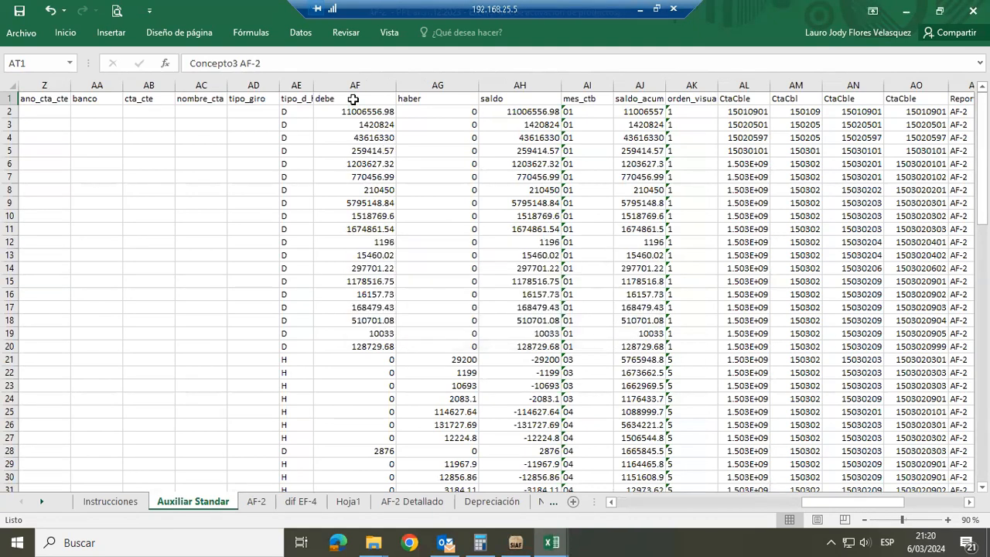
click(352, 103)
click(301, 33)
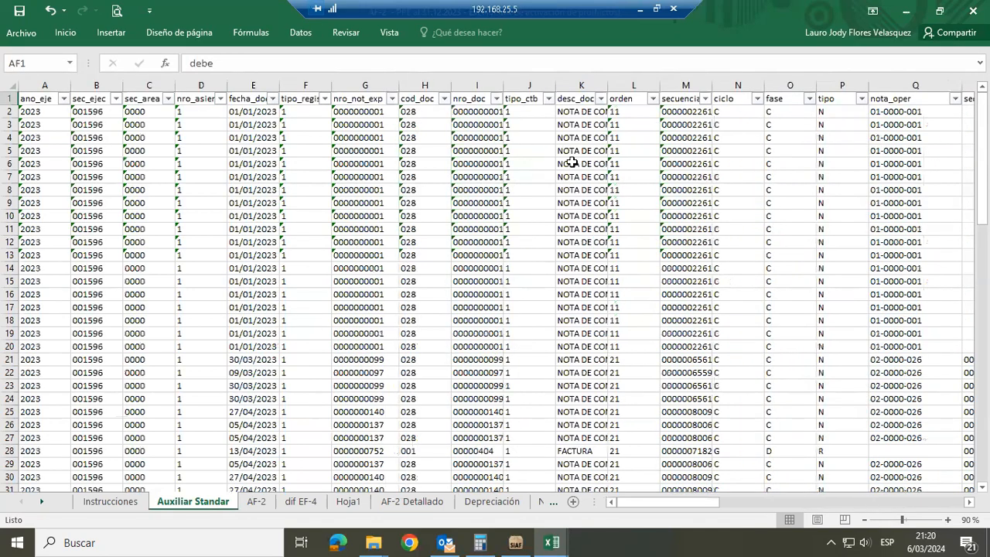
Examine which accounts the mayor column of Auxiliar Standar contains, closing its filter list without changes
key(Right)
key(Right)
key(Right)
key(Right)
key(Right)
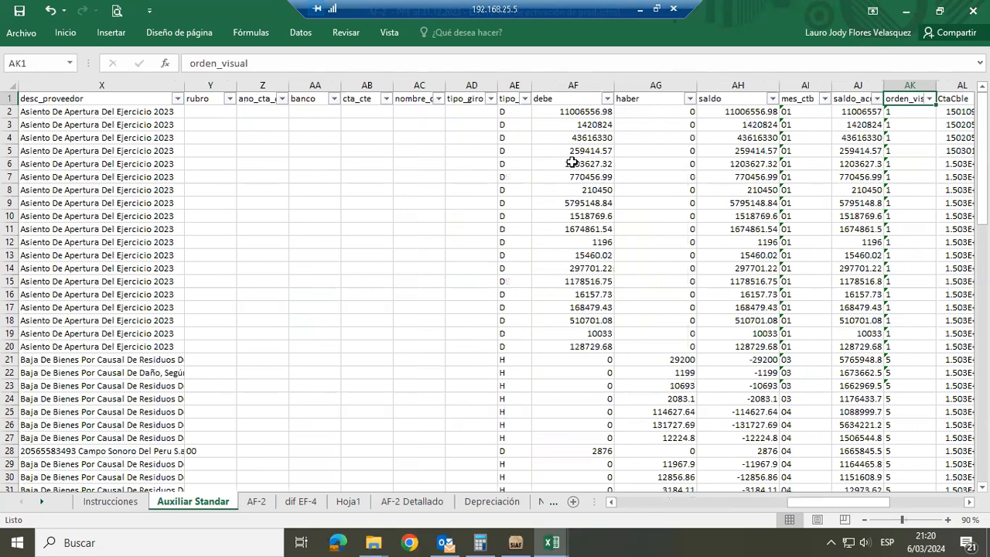
key(Left)
key(Left)
key(Left)
key(Left)
key(Left)
key(Left)
key(Left)
key(Left)
key(Left)
key(Left)
key(Left)
key(Left)
key(Left)
key(Left)
key(Left)
key(Left)
key(Left)
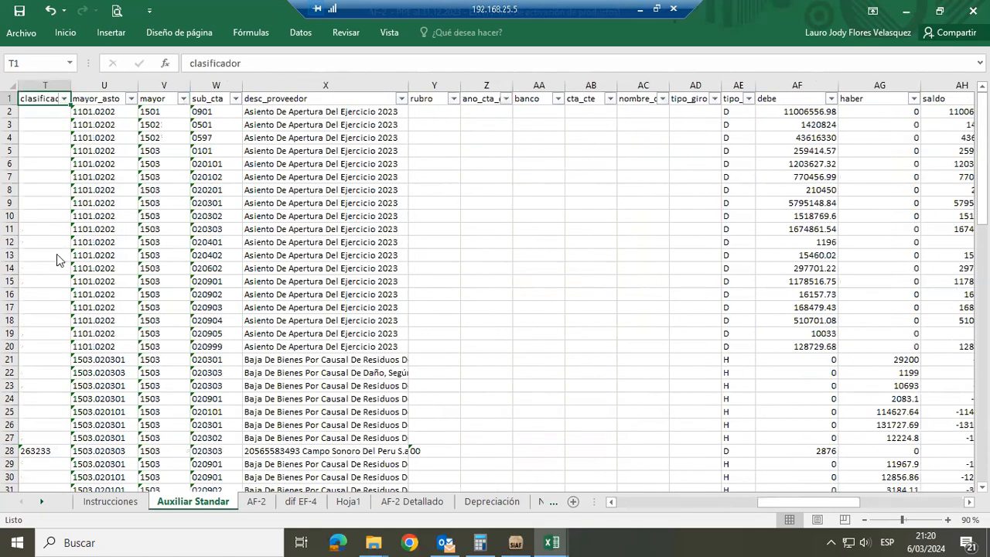
click(184, 99)
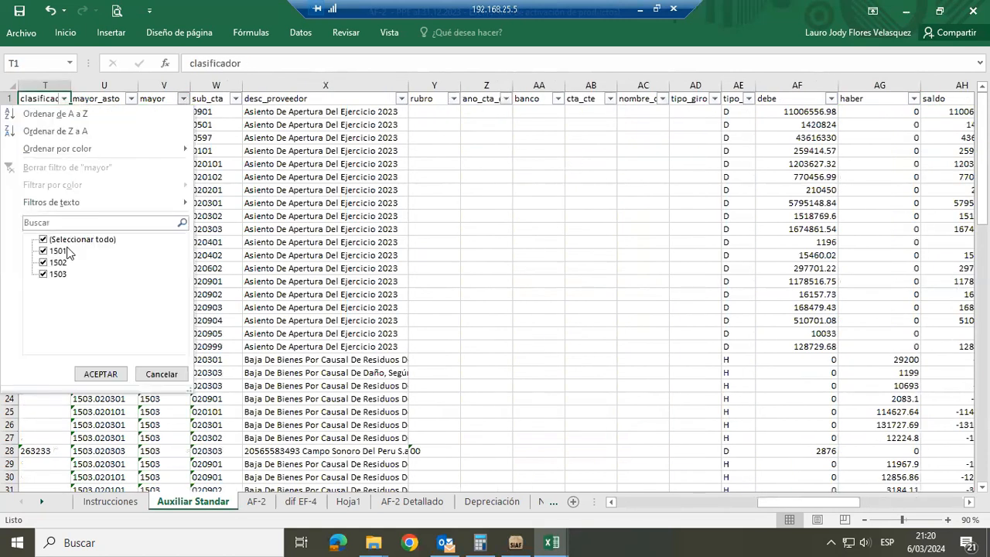
click(156, 373)
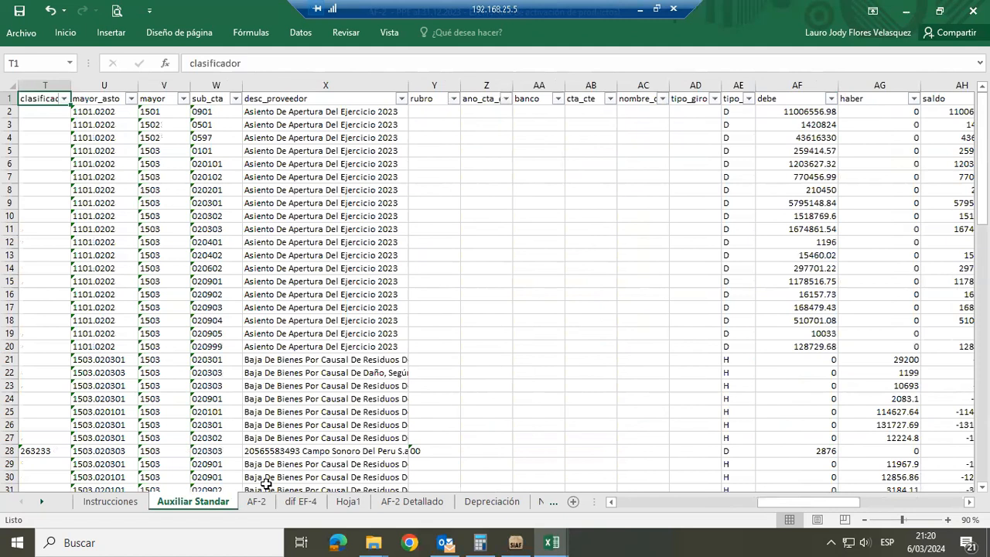
Look at the list of macros available for the AF-2 workbook and close it without running any
click(390, 34)
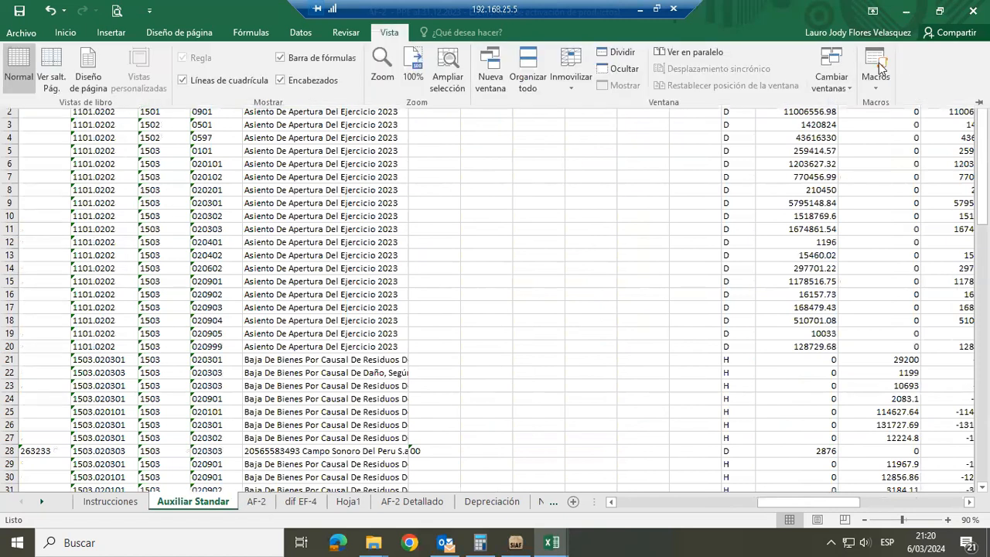
click(877, 63)
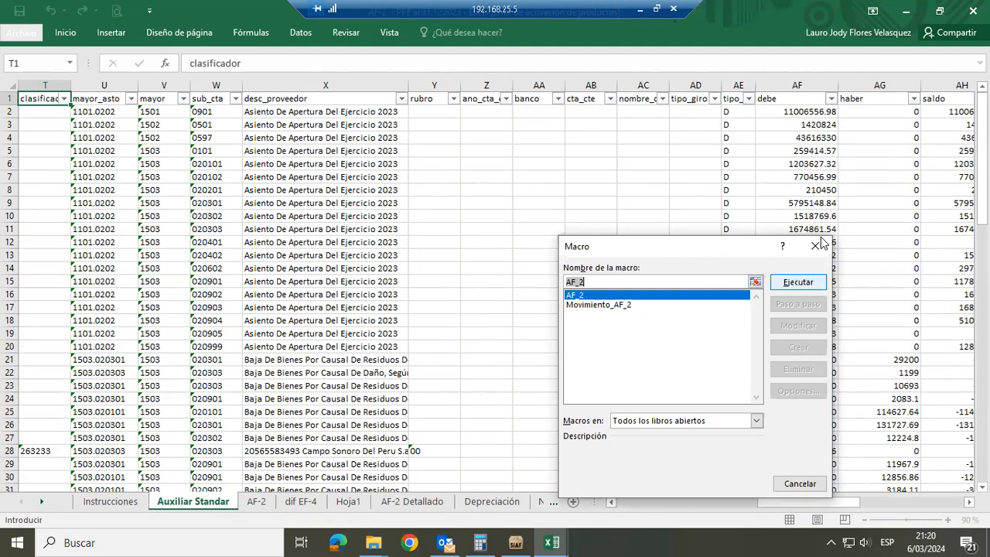
key(Escape)
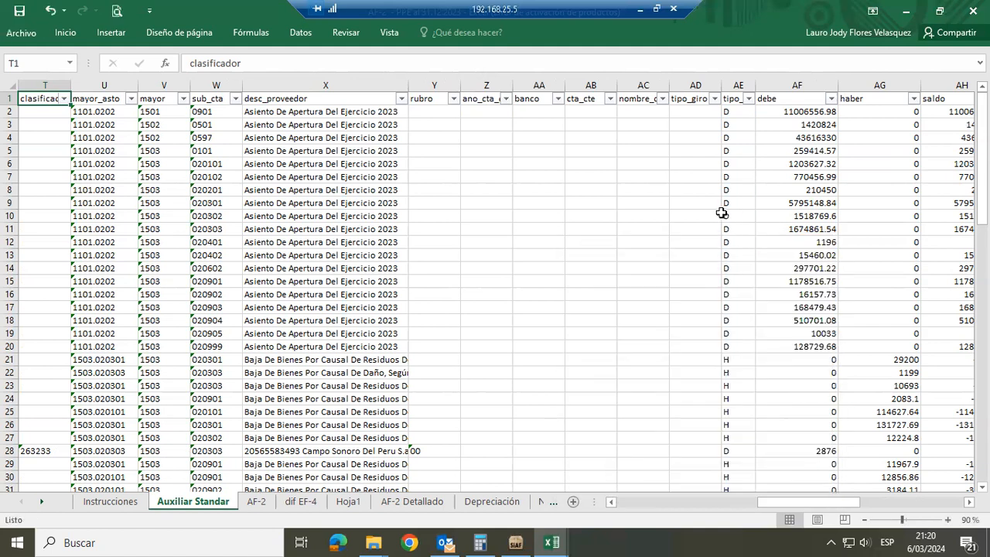
click(719, 216)
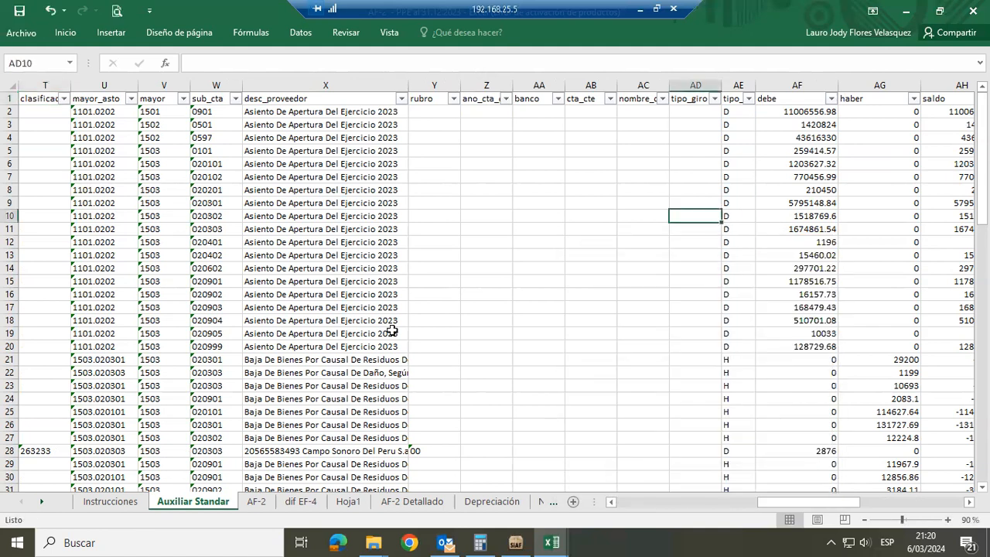
Look over the AF-2 sheet, from its opening balance and movement columns through the buildings, land, vehicles and machinery rows
click(256, 501)
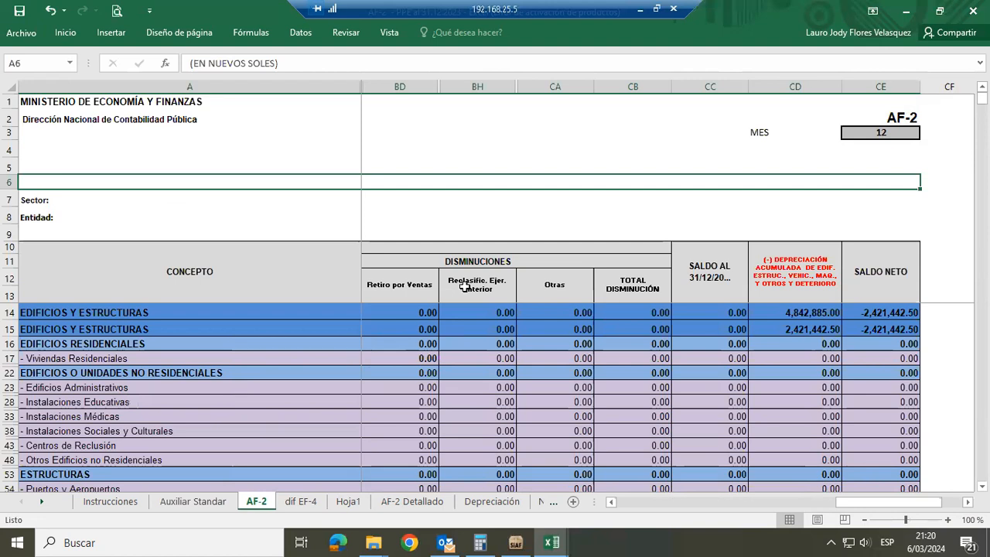
click(634, 497)
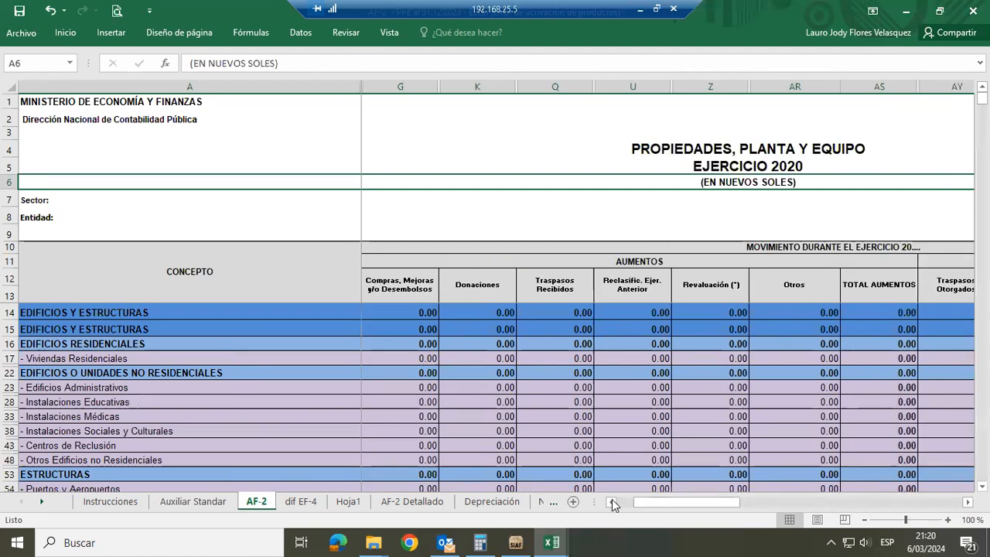
click(612, 501)
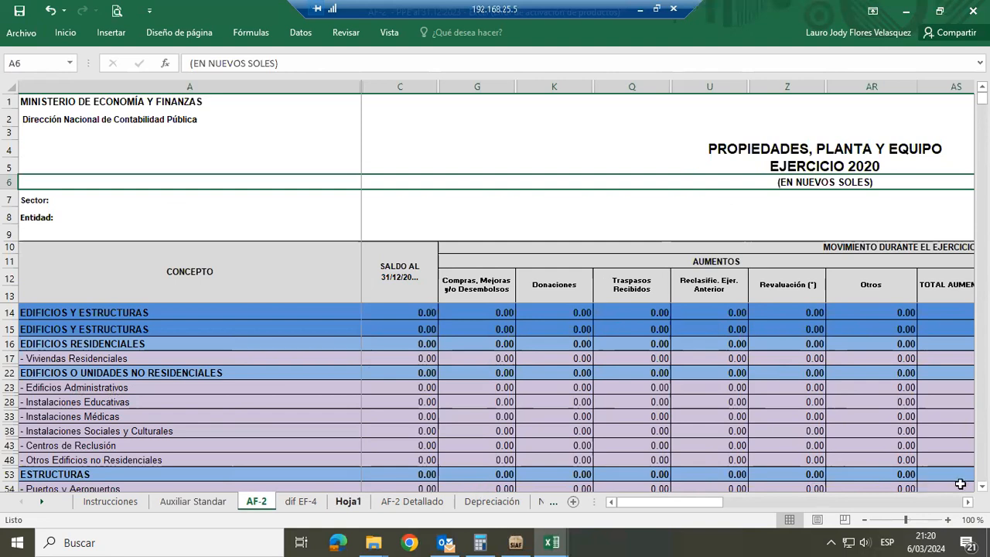
scroll(495, 394, down, 1)
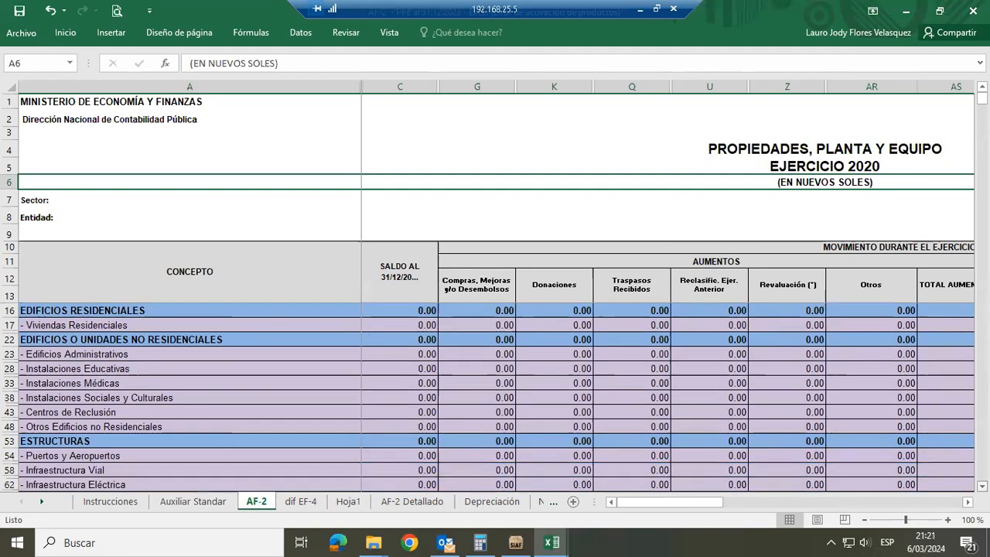
scroll(495, 394, down, 2)
scroll(495, 394, down, 1)
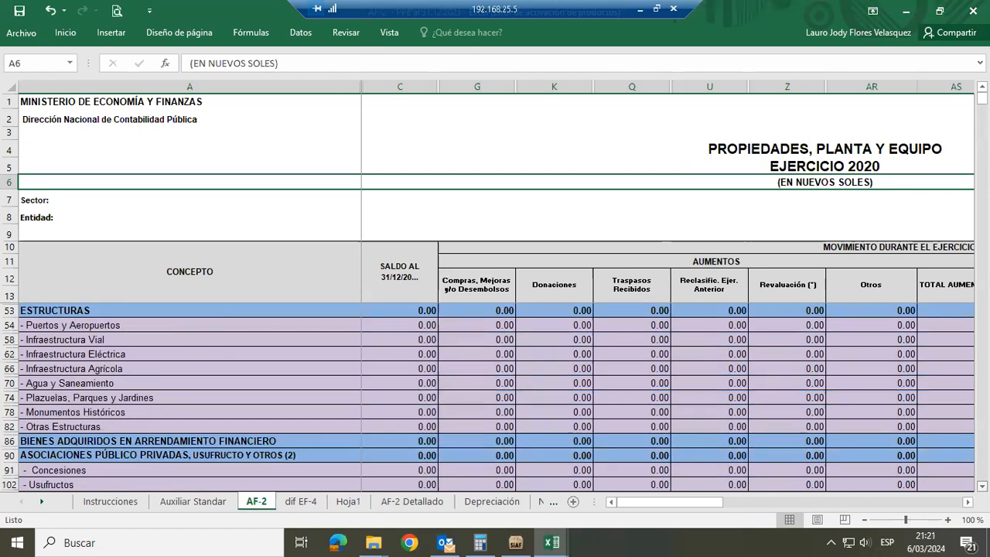
scroll(495, 394, down, 1)
scroll(495, 394, down, 2)
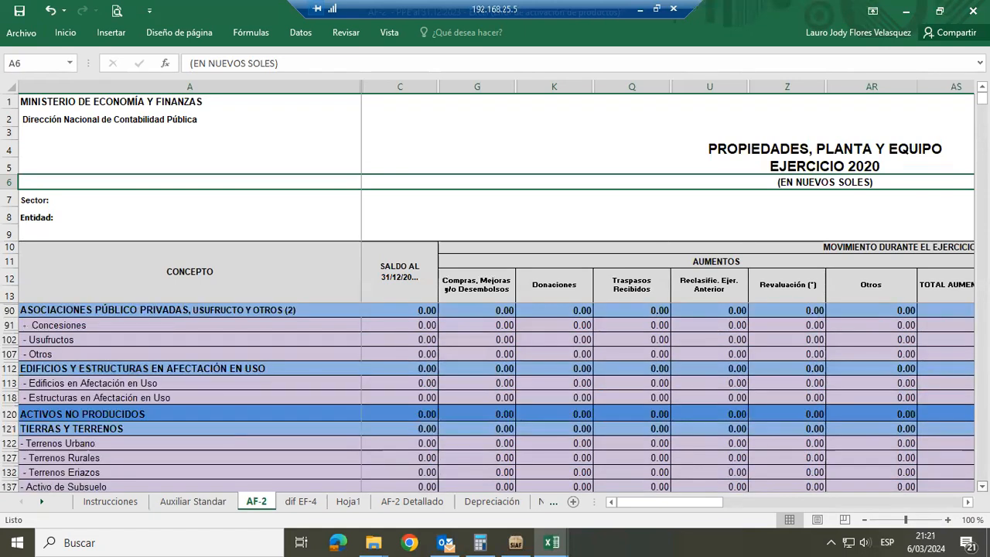
scroll(495, 394, down, 1)
scroll(500, 401, down, 2)
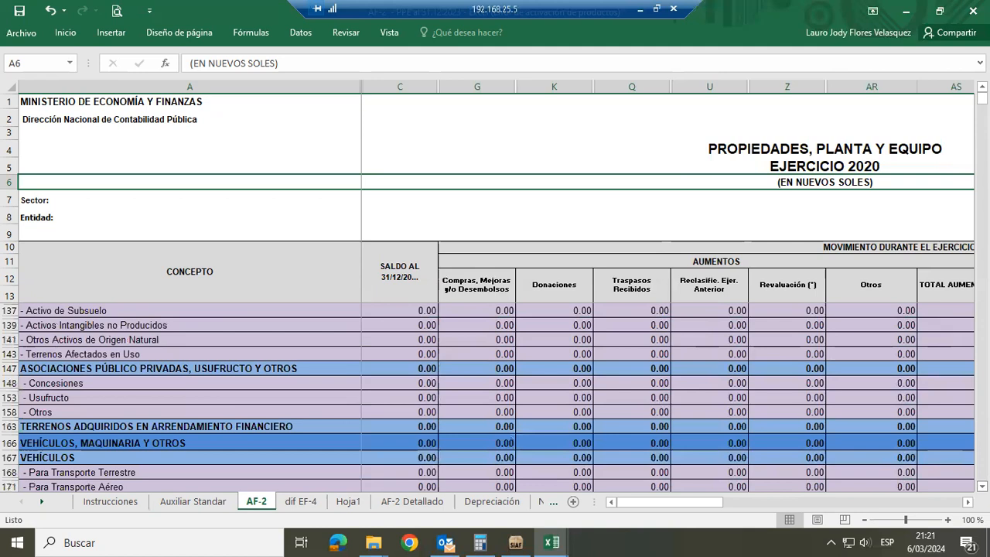
scroll(500, 400, down, 2)
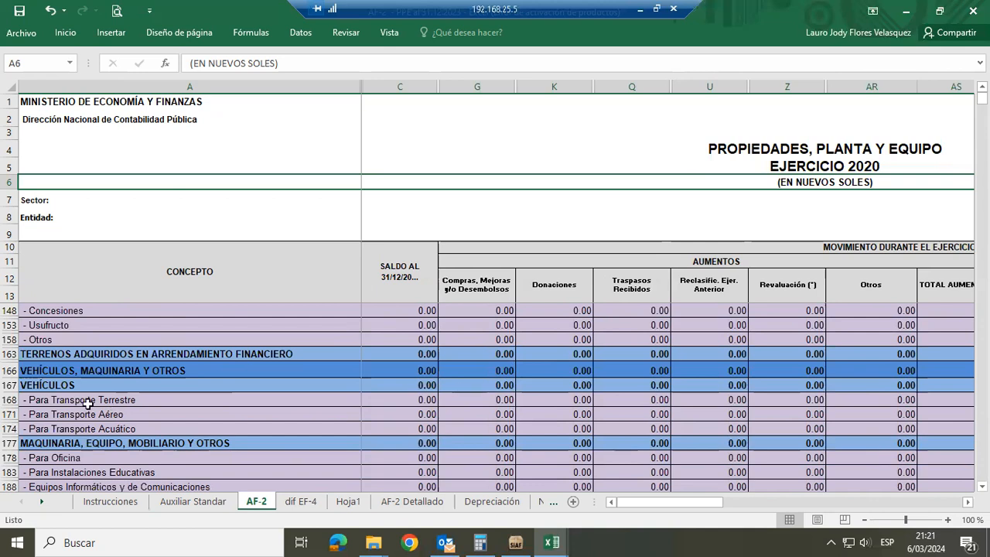
Return to Auxiliar Standar, accept its notice, and examine the mayor, sub_cta, Movimiento AF-2 and Concepto columns
click(175, 499)
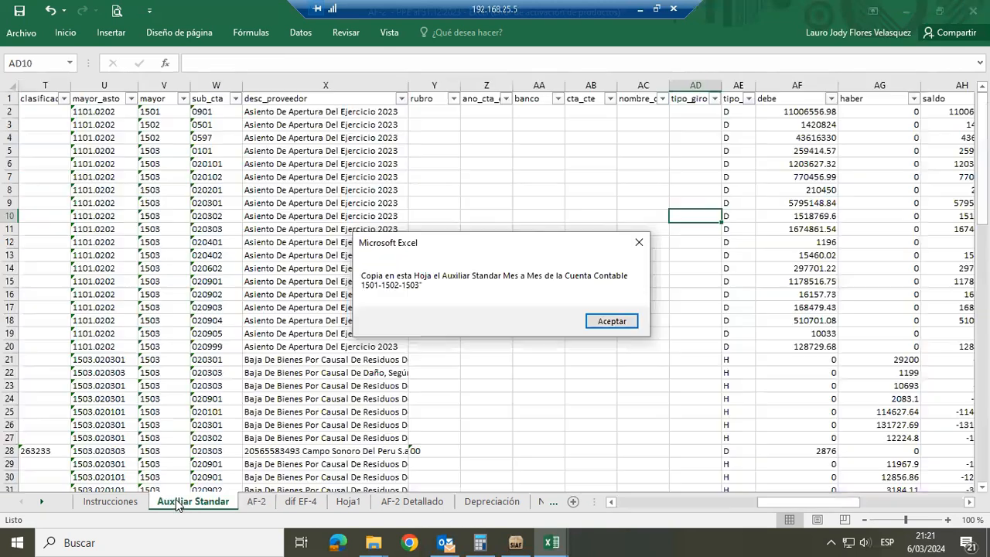
click(601, 320)
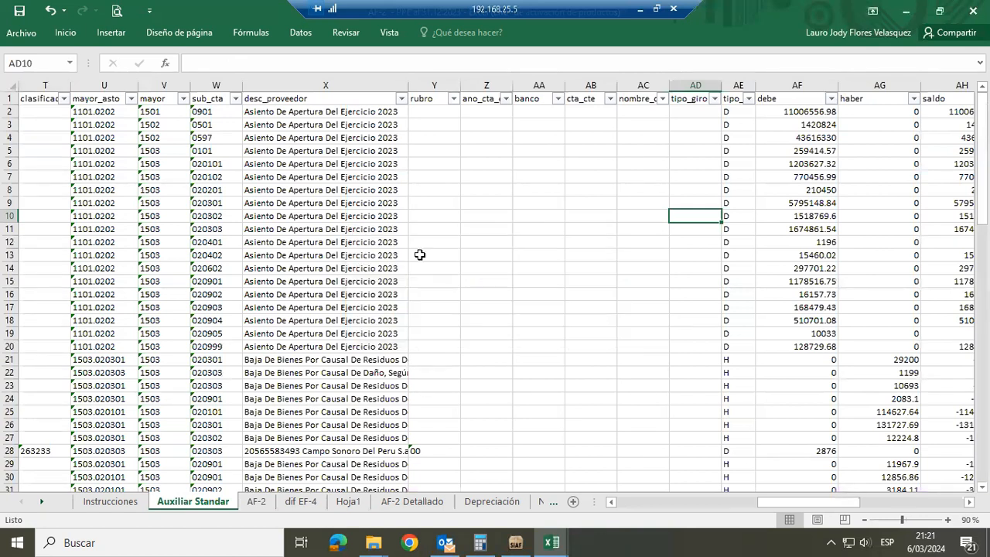
click(156, 84)
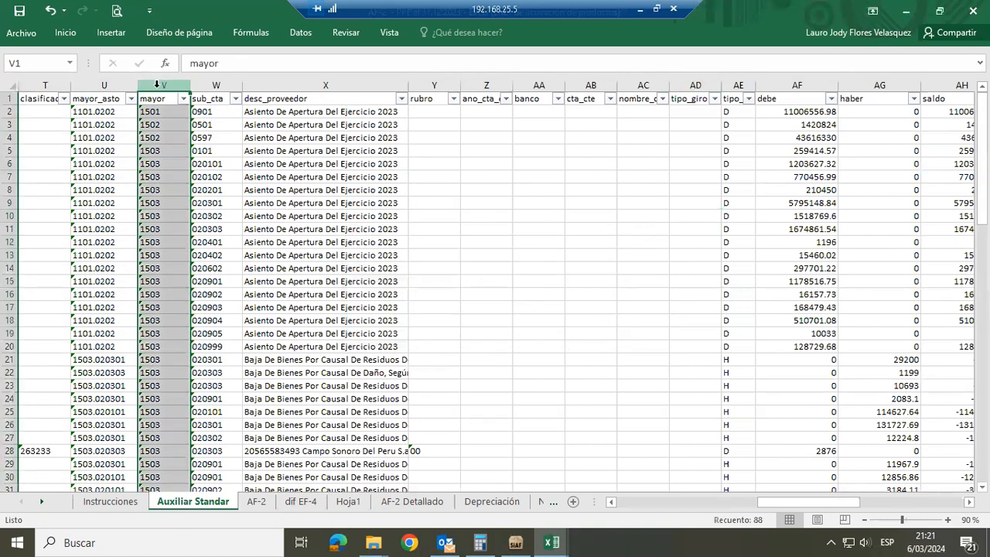
click(211, 85)
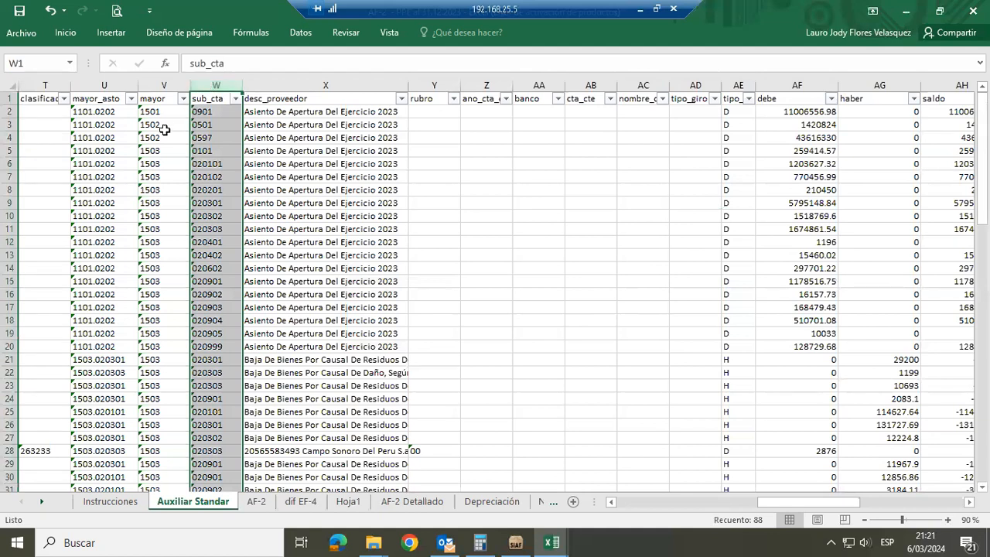
click(300, 142)
key(Right)
key(Right)
key(Right)
key(Right)
key(Right)
key(Right)
key(Right)
key(Right)
key(Right)
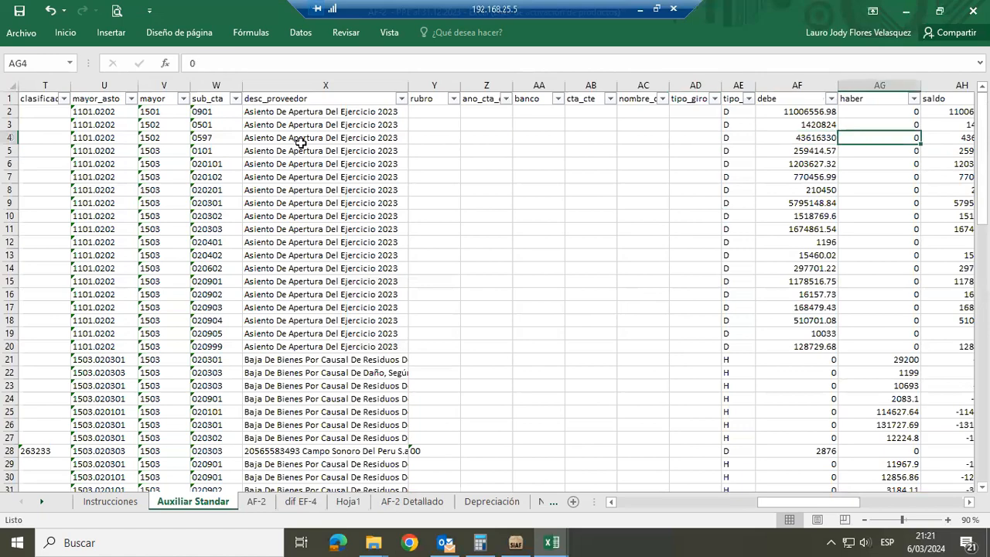
key(Right)
key(Right)
key(Right)
key(Right)
key(Right)
key(Right)
key(Right)
key(Right)
key(Right)
key(Right)
key(Right)
key(Right)
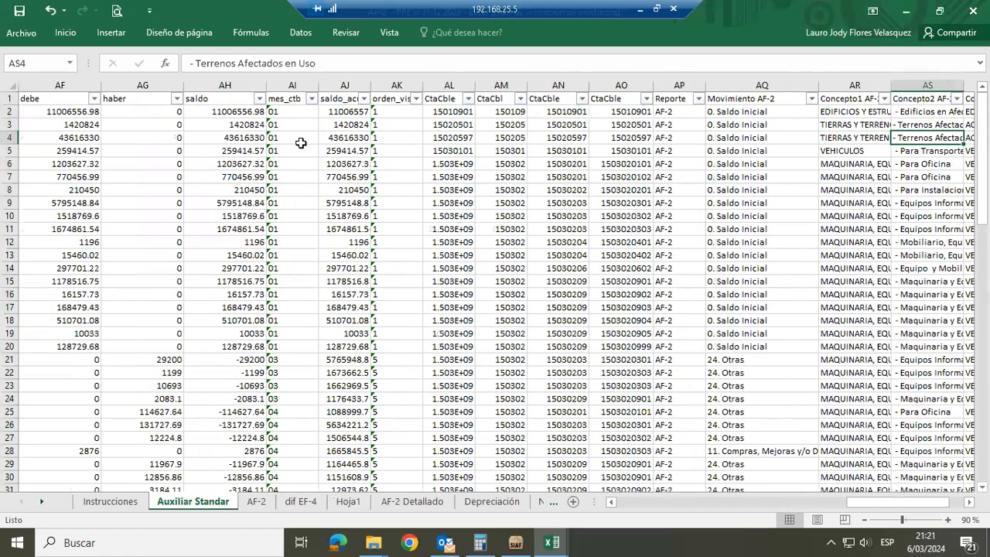
Compare the Movimiento AF-2, Concepto1, Concepto2 and Concepto3 entries of the land record in row 4
key(Right)
key(Right)
key(Right)
key(Left)
key(Left)
key(Left)
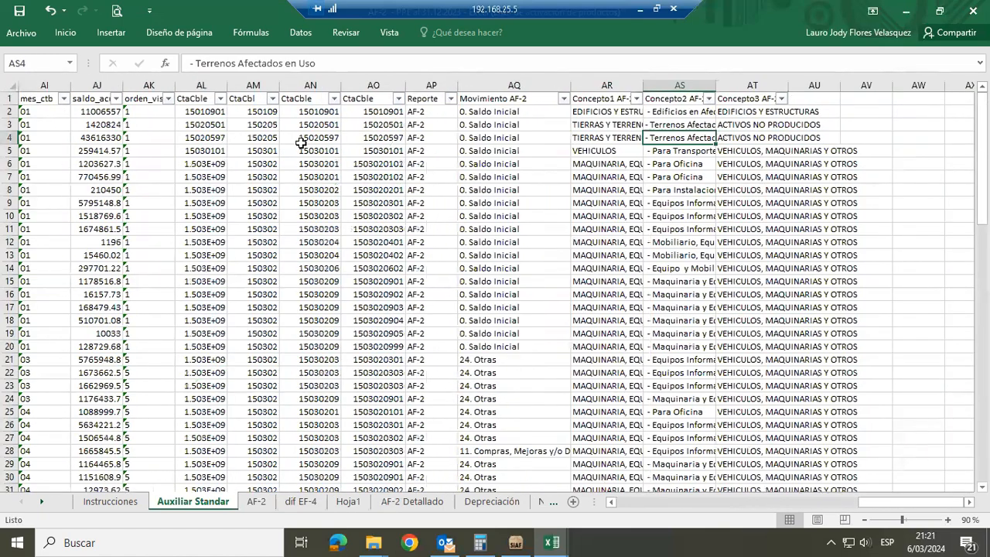
key(Left)
key(Left)
key(Left)
key(Left)
key(Right)
key(Right)
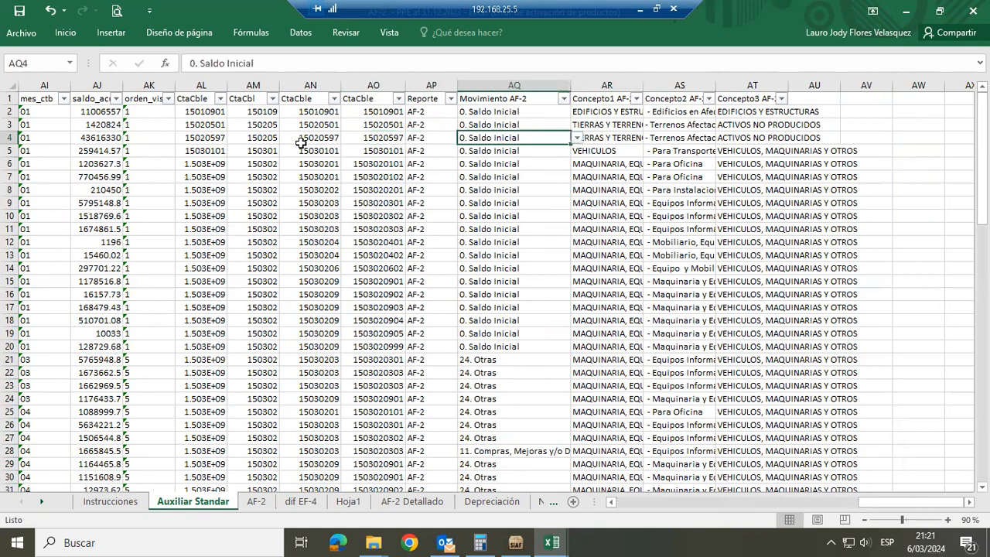
key(Right)
key(Right)
key(Down)
key(Down)
key(Down)
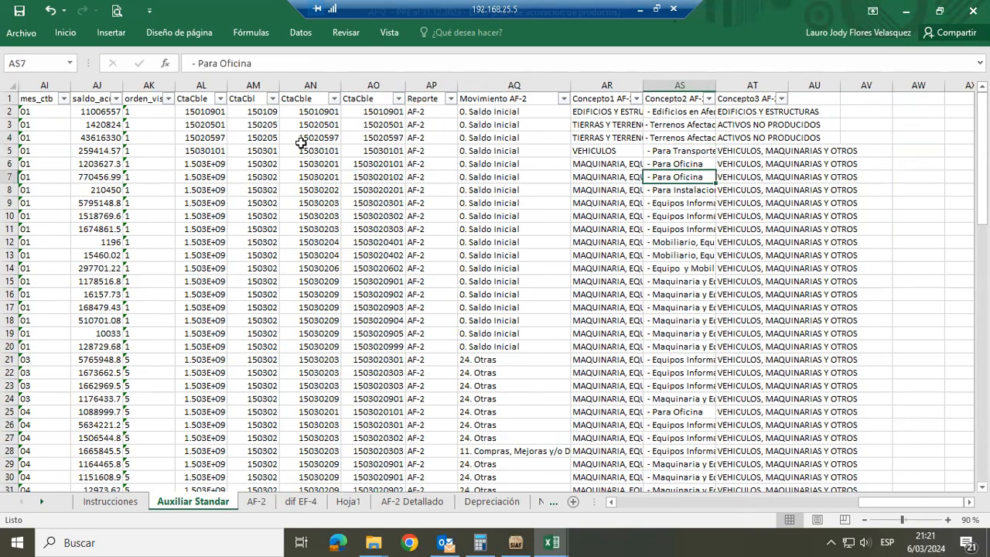
key(Left)
key(Left)
key(Left)
key(Left)
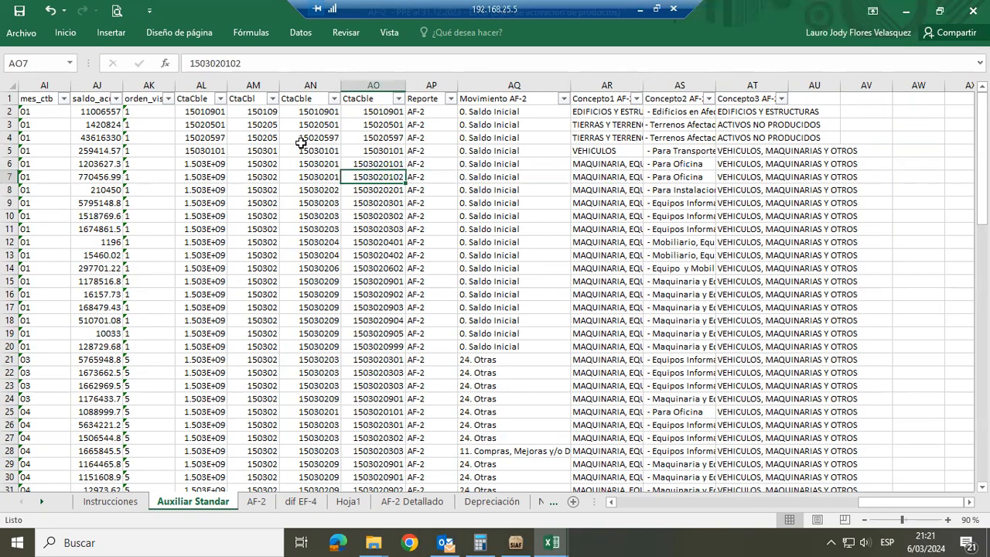
key(Right)
key(Right)
key(Right)
key(Right)
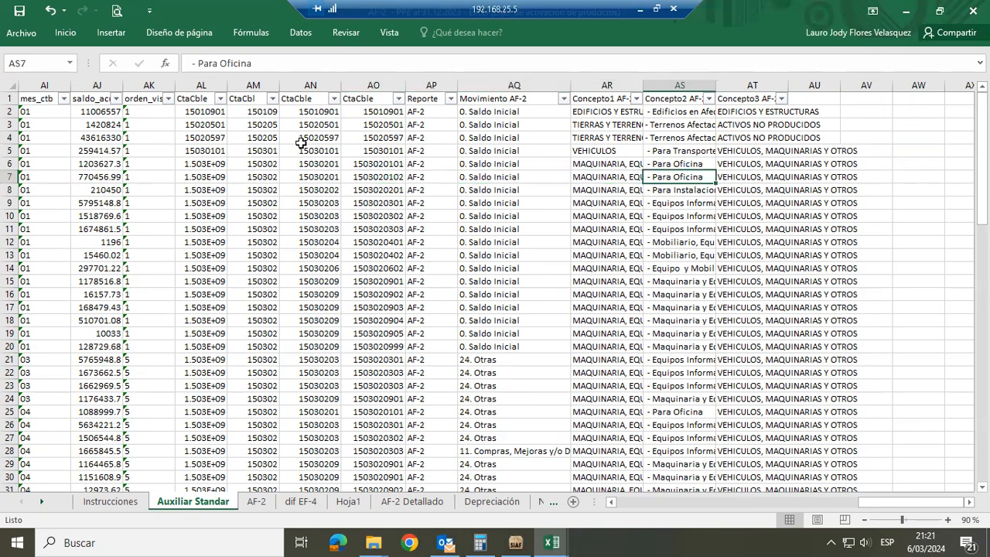
key(Left)
key(Left)
key(Left)
key(Left)
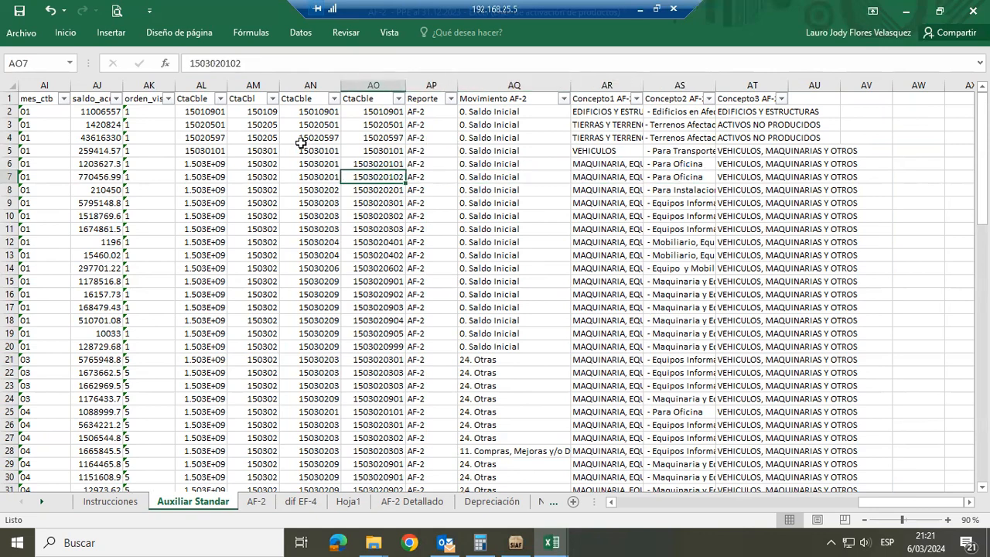
key(Right)
key(Right)
key(Right)
key(Right)
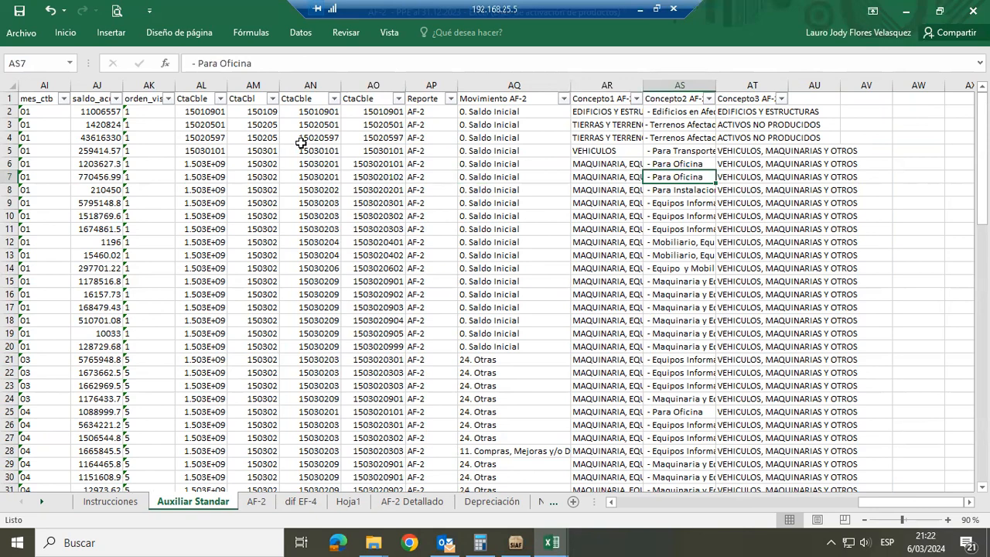
Look over the increase columns of the AF-2 sheet, and return to Auxiliar Standar, accepting its notice
click(258, 501)
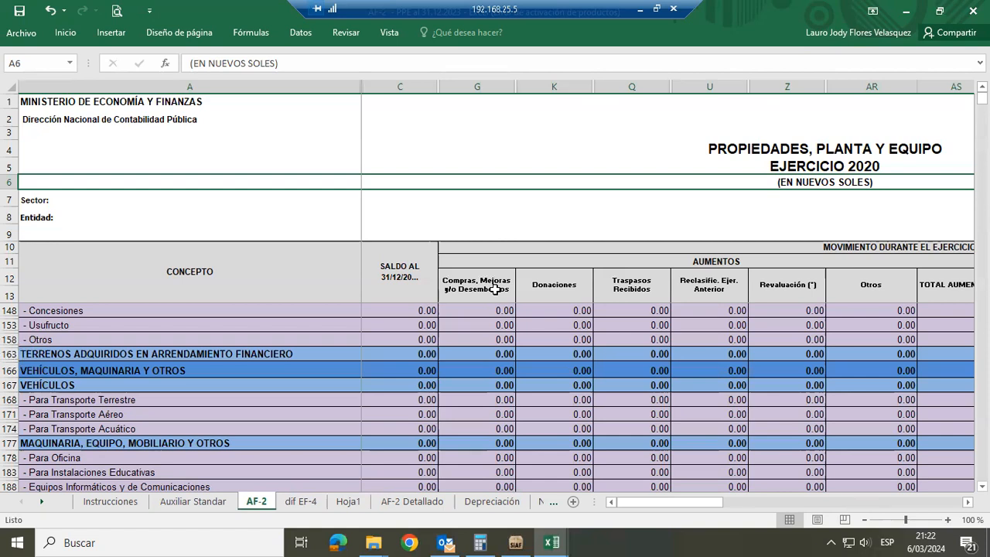
click(194, 501)
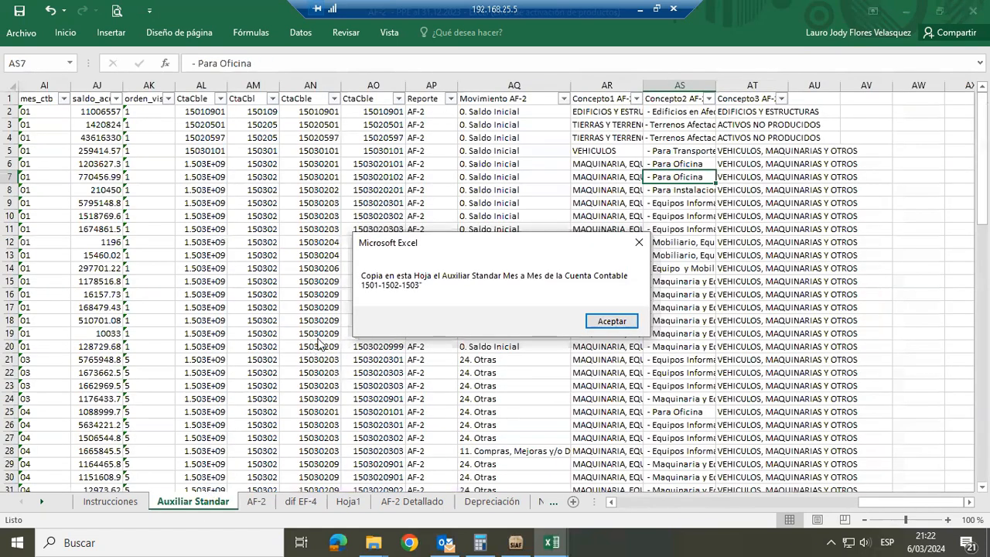
click(597, 321)
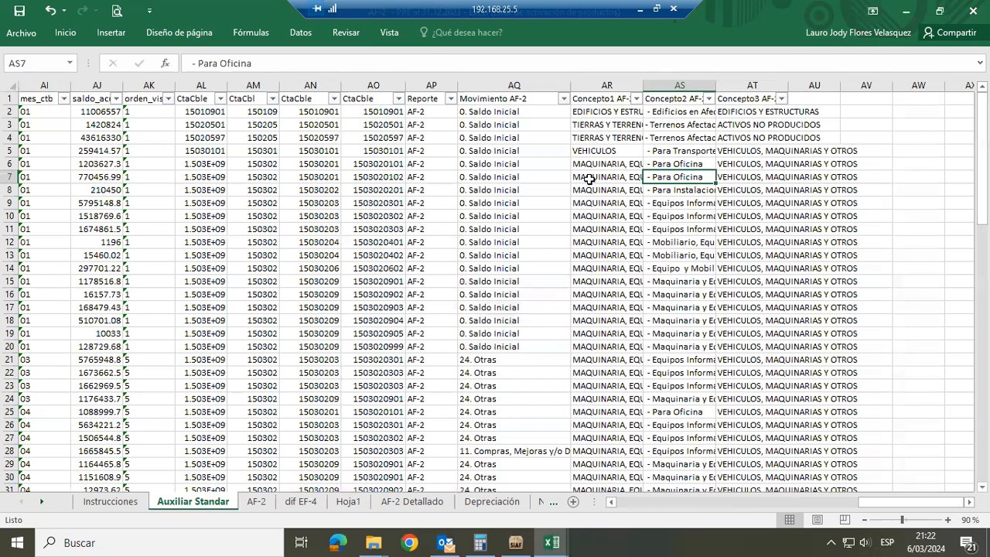
Filter the Movimiento AF-2 column to show only "11. Compras, Mejoras y/o Desembolsos"
click(569, 98)
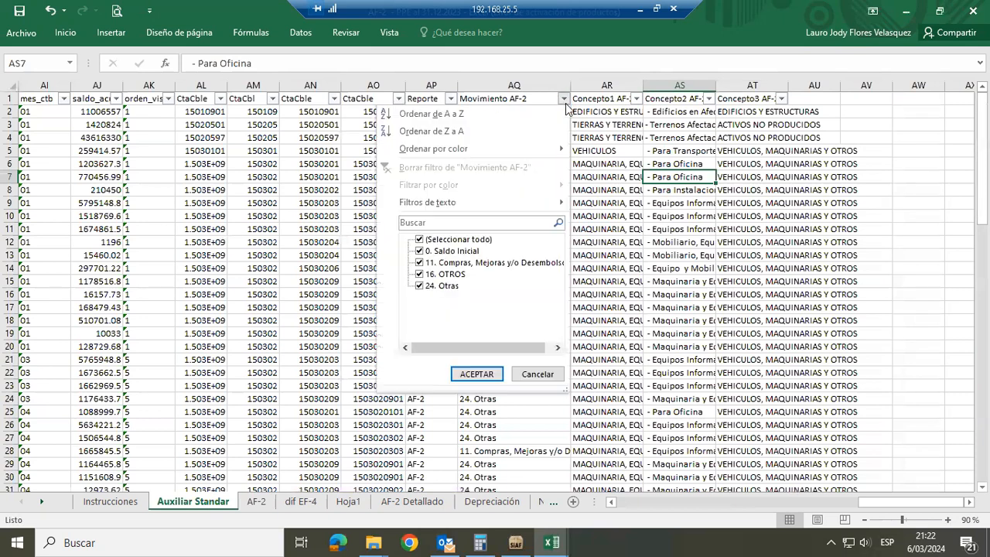
click(447, 239)
click(439, 262)
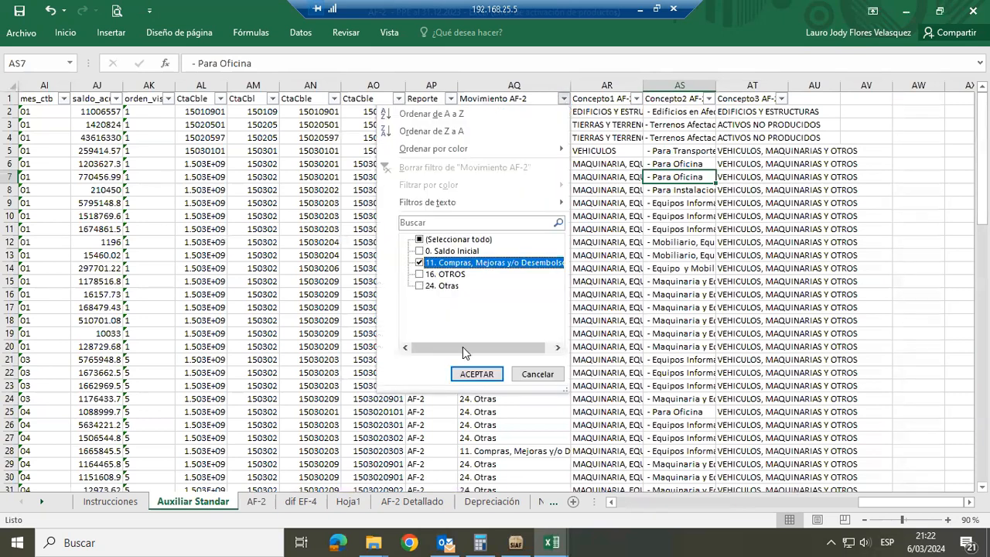
click(467, 374)
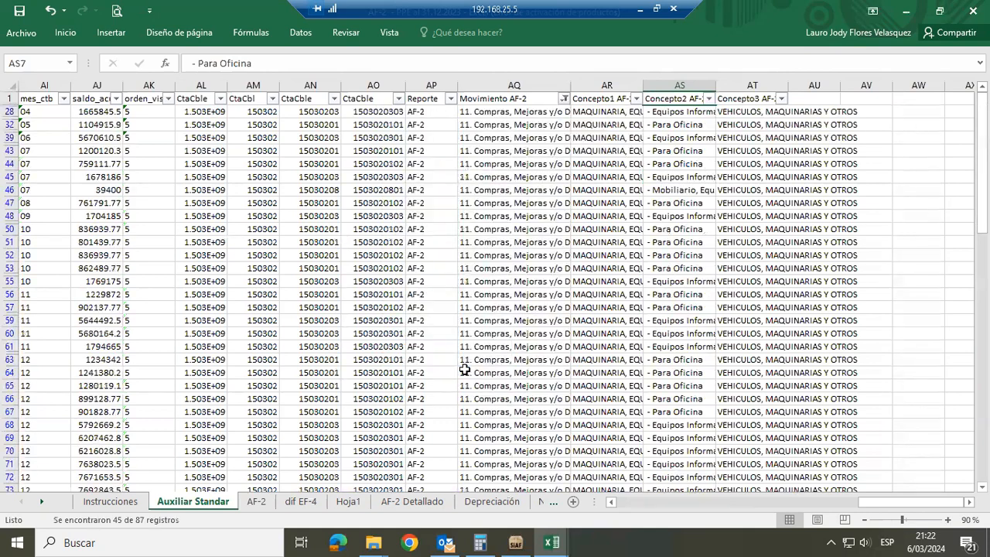
Examine the filtered purchase records back through the first columns, including fecha_doc, nro_not_exp and cod_doc
click(495, 163)
key(Left)
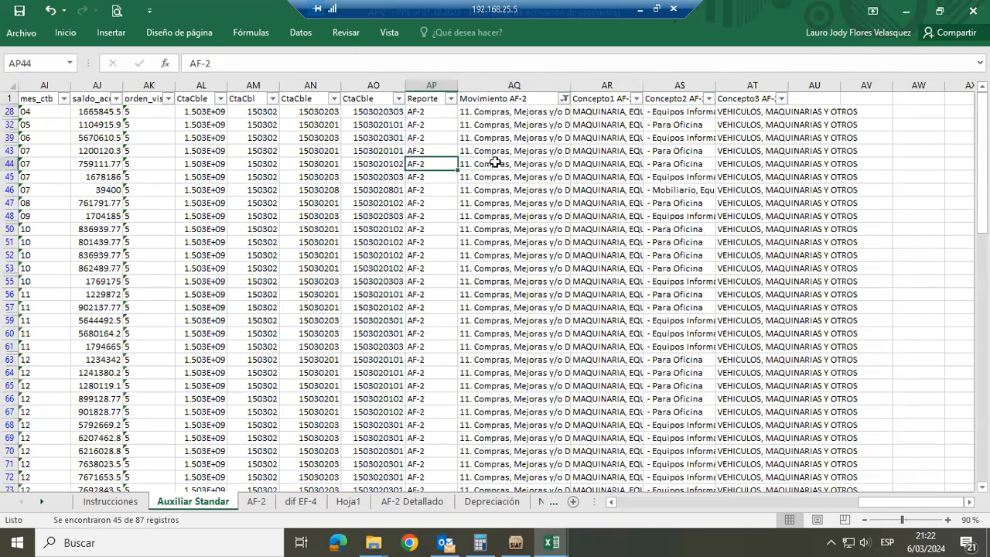
key(Left)
key(Left)
key(Left)
key(Left)
key(Left)
key(Left)
key(Left)
key(Left)
key(Left)
key(Left)
key(Left)
key(Left)
key(Left)
key(Left)
key(Left)
key(Left)
key(Left)
key(Left)
key(Left)
key(Left)
key(Left)
key(Left)
key(Left)
key(Left)
key(Left)
key(Left)
key(Left)
key(Left)
key(Left)
key(Left)
key(Left)
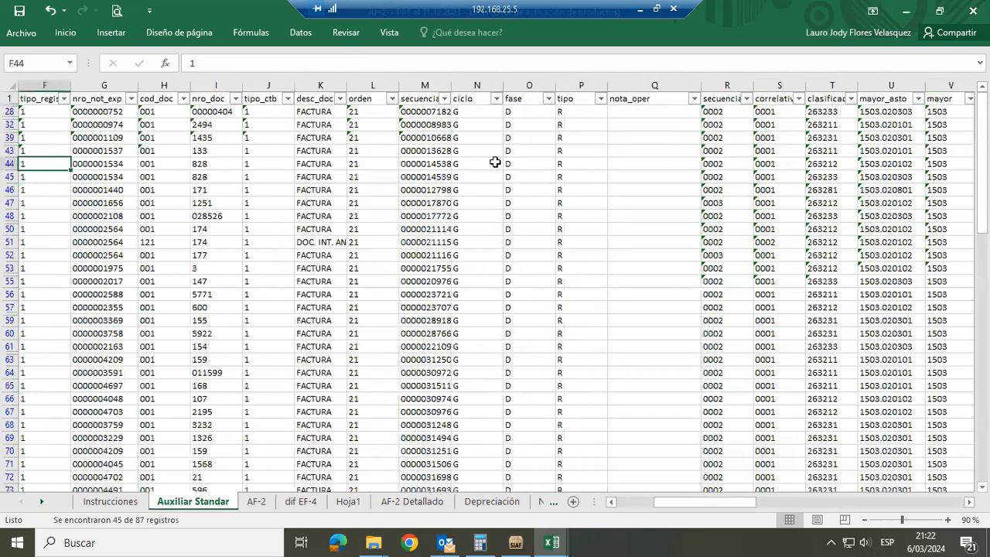
key(Left)
key(Left)
key(Left)
key(Left)
key(Left)
key(Right)
key(Right)
key(Right)
key(Right)
key(Right)
key(Right)
key(Right)
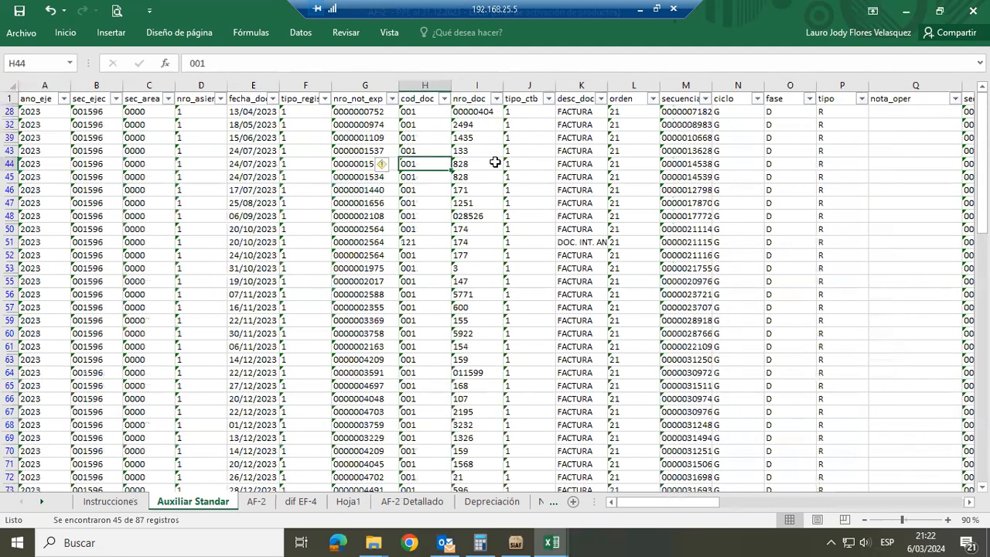
Examine the document type, ciclo, fase and tipo columns of the filtered purchase records, highlighting the fase column
key(Right)
key(Right)
key(Right)
key(Right)
key(Right)
key(Right)
key(Right)
key(Right)
key(Right)
key(Right)
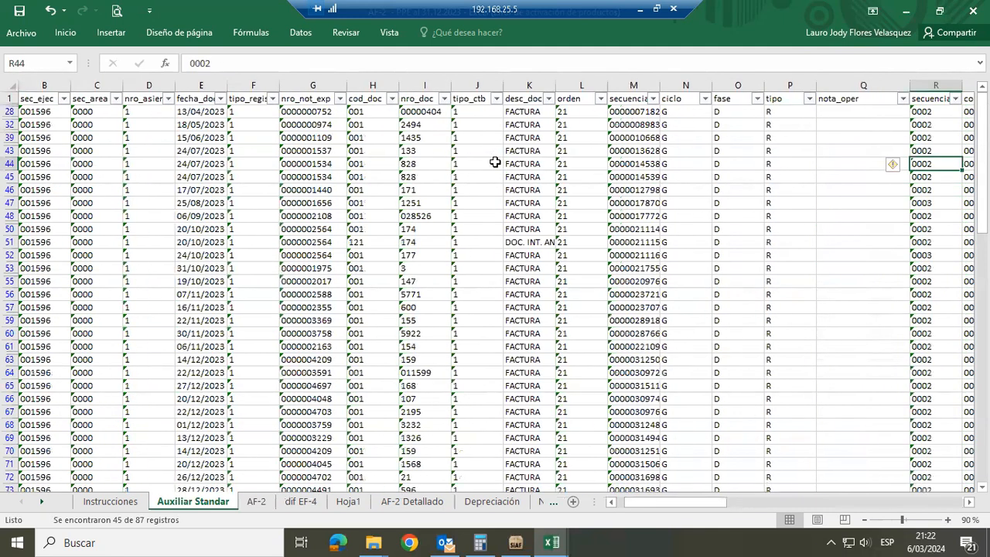
key(Left)
key(Left)
key(Left)
key(ctrl+space)
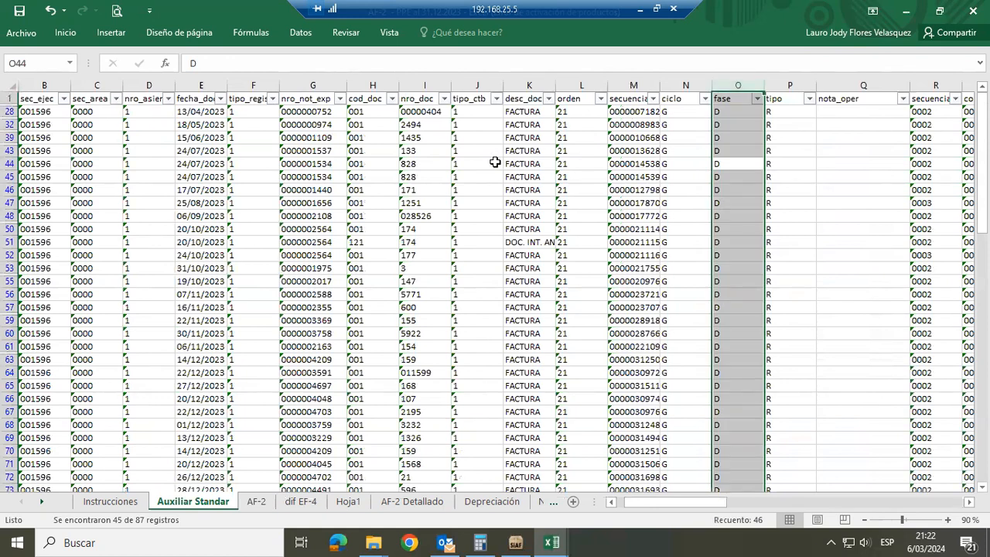
key(Up)
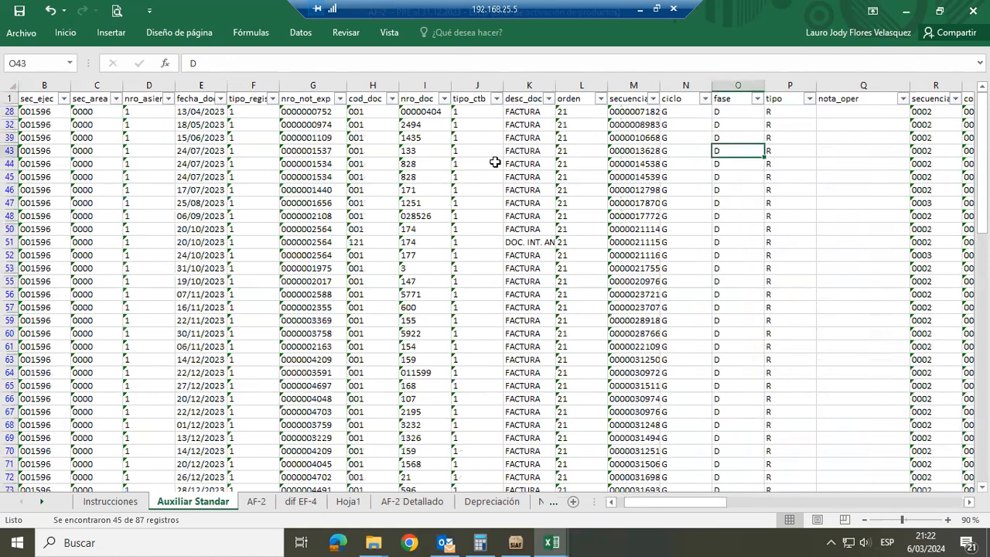
Examine the Concepto and Movimiento AF-2 classification columns at the end of the filtered purchase records
key(ctrl+Up)
key(ctrl+Right)
key(Down)
key(Down)
key(Down)
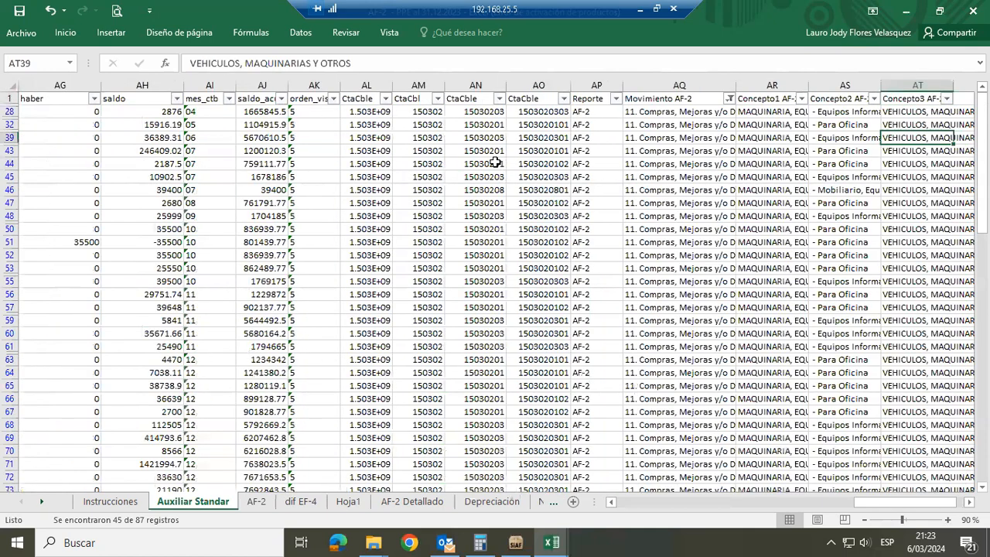
key(Left)
key(Left)
key(Left)
key(Down)
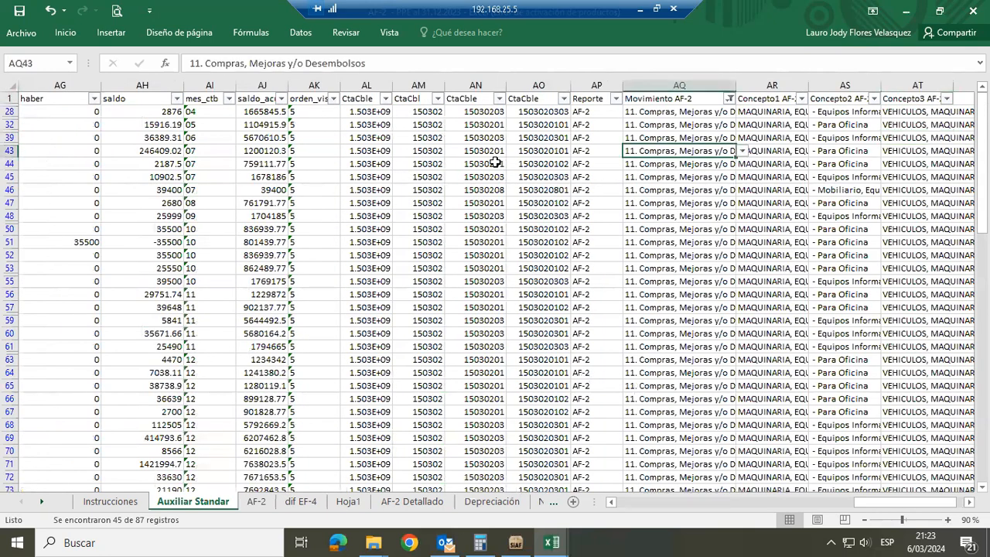
Change the Movimiento AF-2 filter to show only "16. OTROS"
click(729, 99)
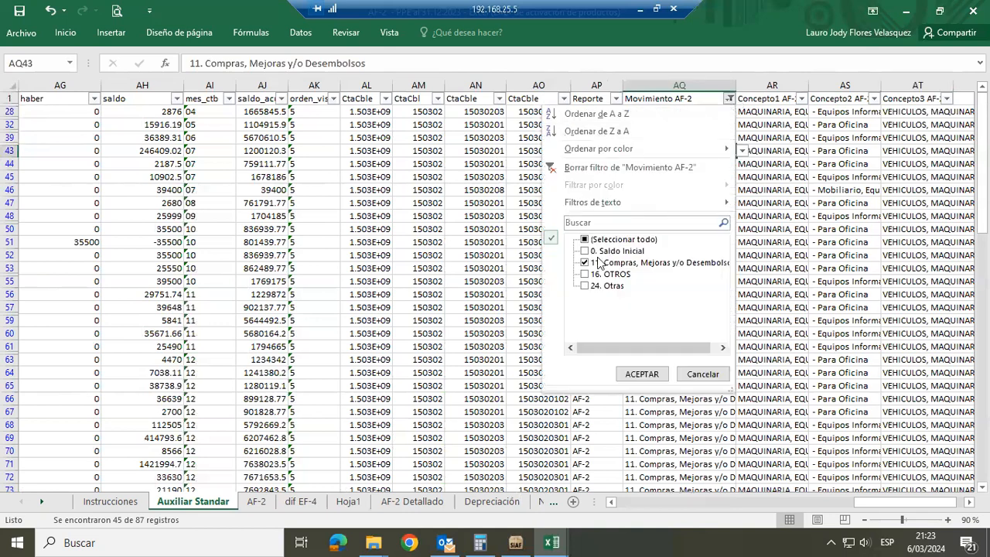
click(598, 265)
click(596, 275)
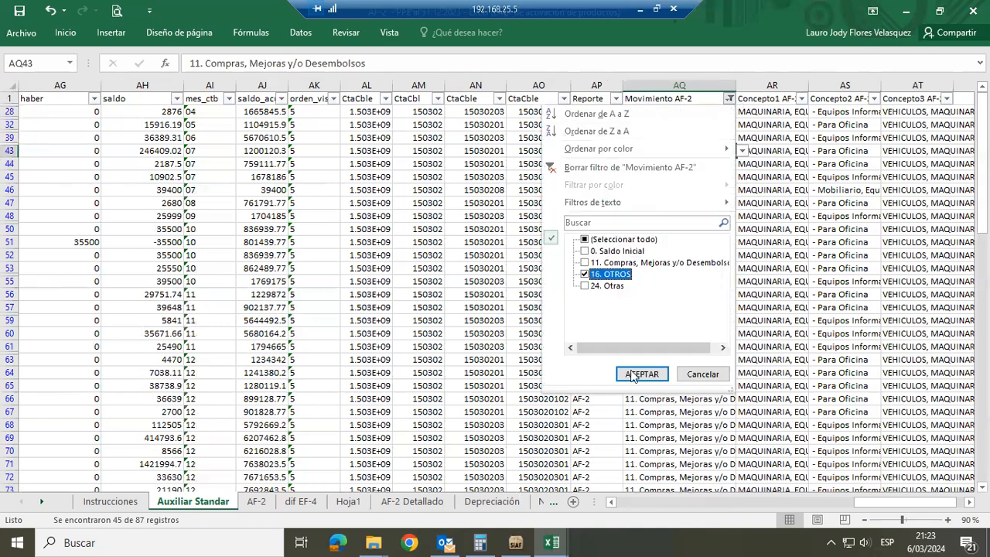
click(642, 374)
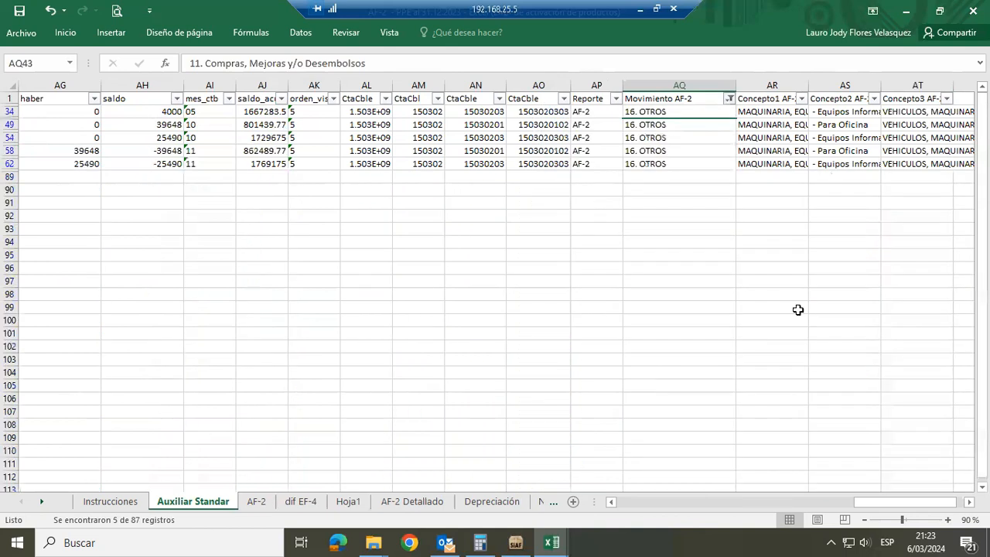
Look at the Otros column under AUMENTOS in the AF-2 sheet, and return to Auxiliar Standar, accepting its notice
key(ctrl+Page_Down)
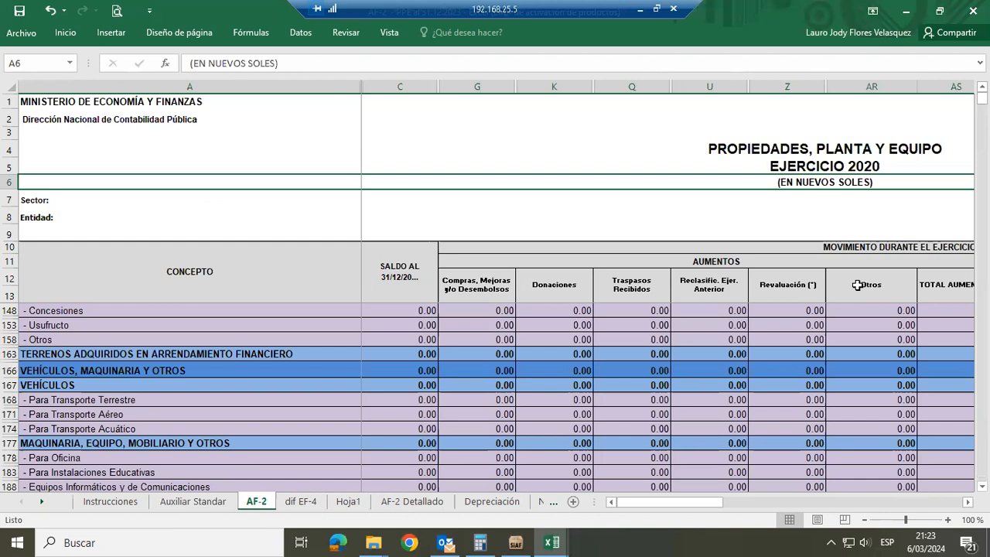
click(193, 501)
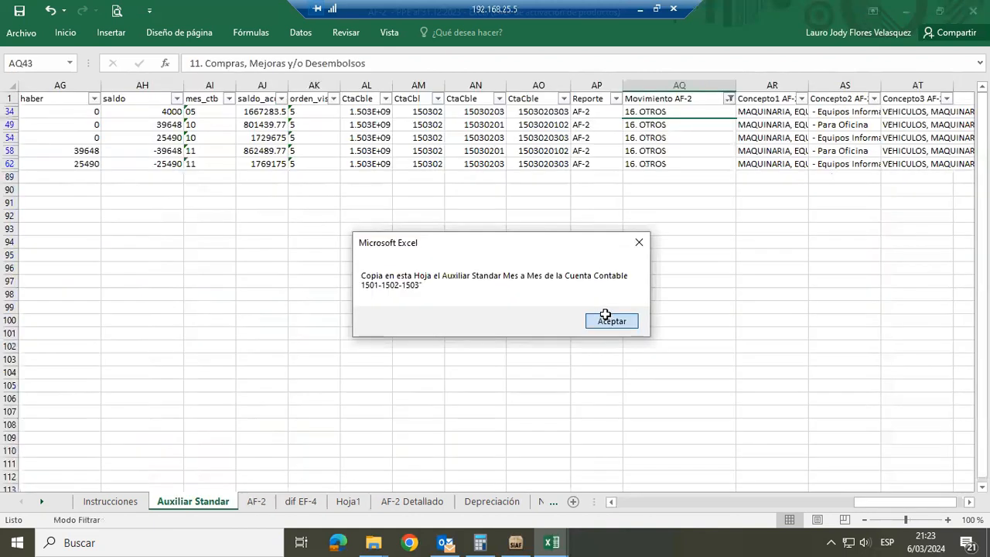
click(604, 317)
Examine the debe and haber amounts and read the desc_proveedor descriptions of the records classified as 16. OTROS
key(Up)
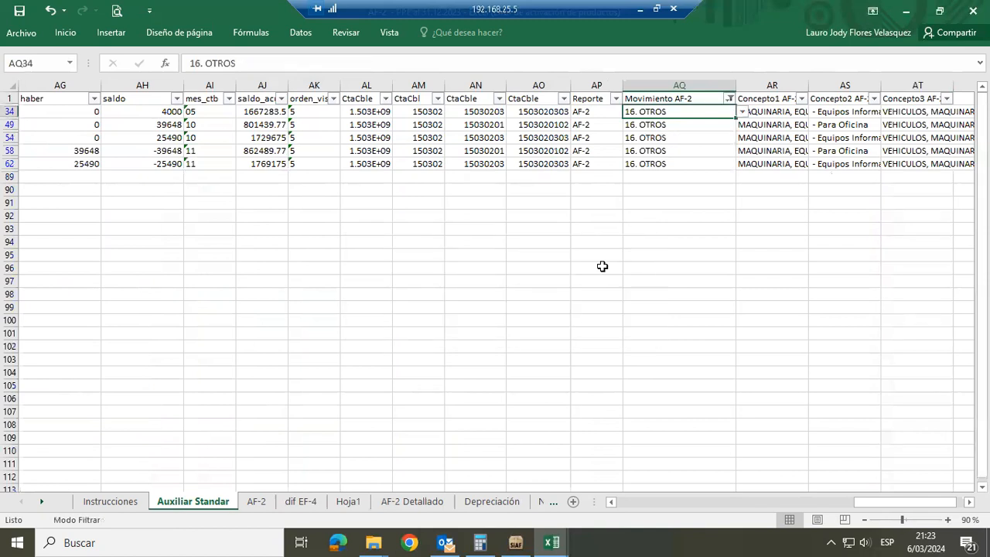
key(Down)
key(Left)
key(Left)
key(Left)
key(Left)
key(Left)
key(Left)
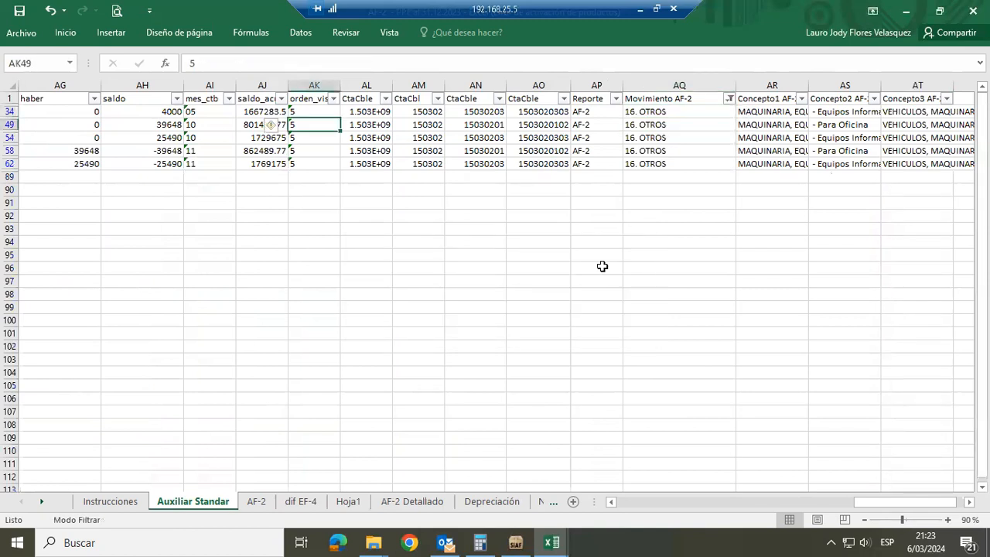
key(Left)
key(Left)
key(Left)
key(Left)
key(Left)
key(Left)
key(Left)
key(Left)
key(Left)
key(Left)
key(Left)
key(Left)
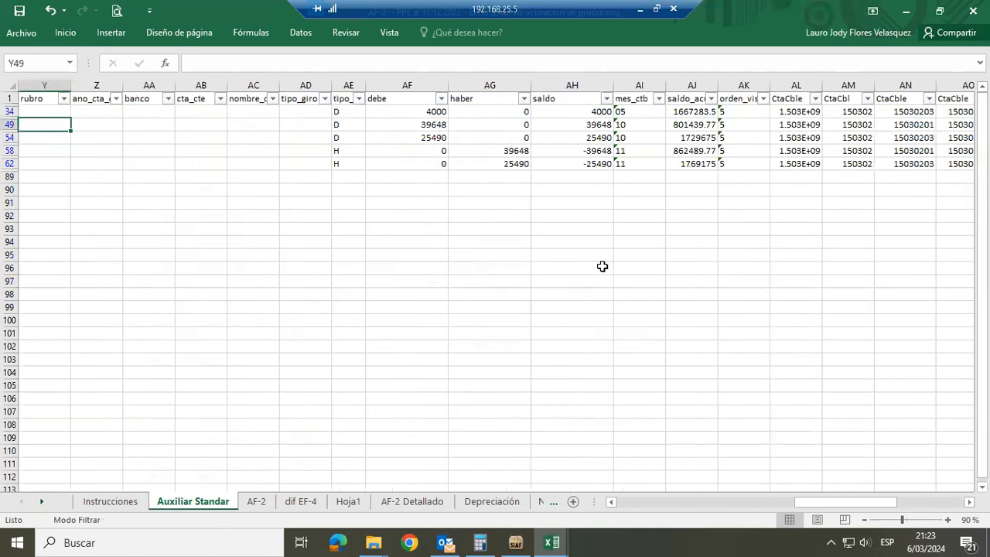
key(Left)
key(Left)
key(Left)
key(Up)
key(Right)
key(Right)
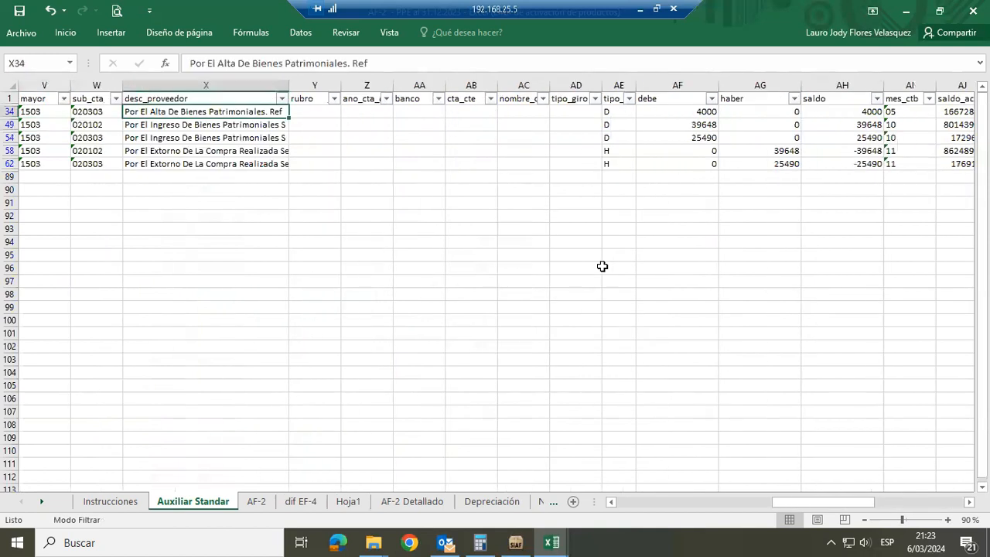
key(Down)
key(Down)
key(Down)
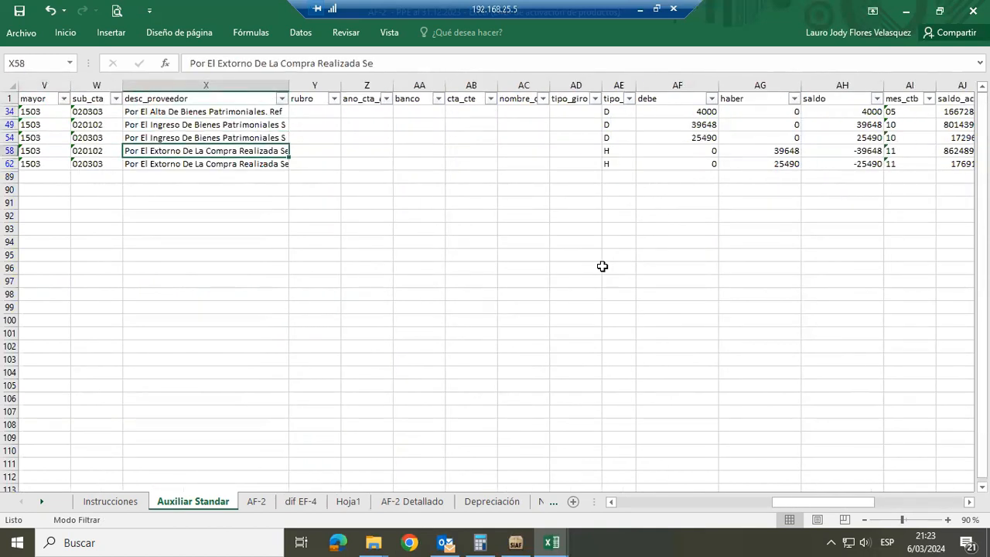
key(Up)
key(Up)
key(Up)
Examine the desc_doc, ciclo, fase, tipo and nota_oper columns of the records classified as 16. OTROS
key(Left)
key(Left)
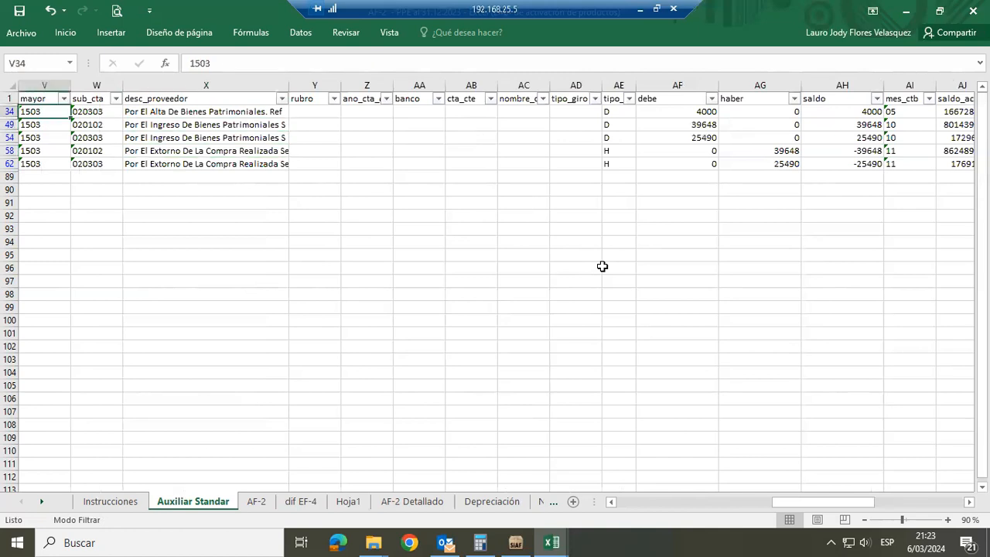
key(Left)
key(Left)
key(Left)
key(Left)
key(Left)
key(Left)
key(Left)
key(Left)
key(Left)
key(Left)
key(Left)
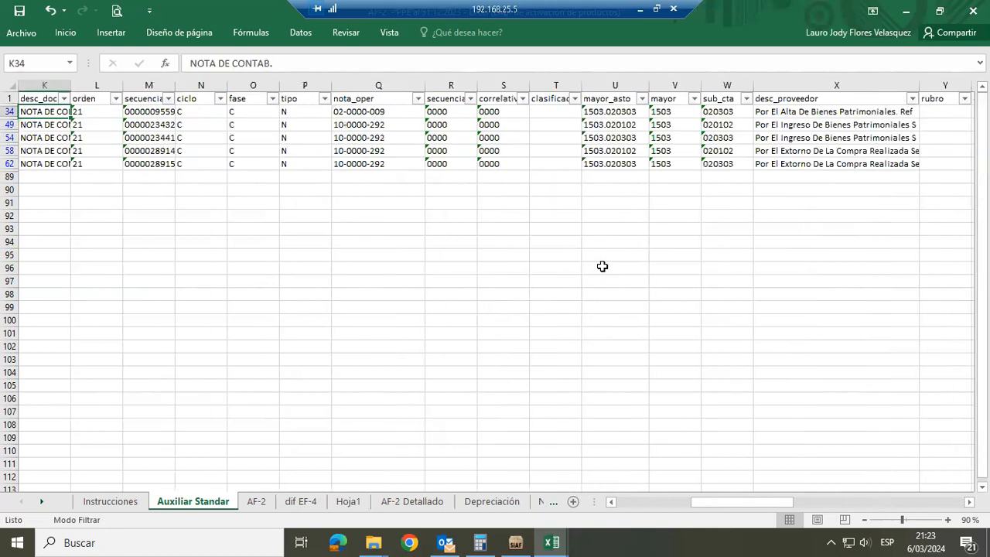
key(Right)
key(Right)
key(Right)
key(Right)
key(Right)
key(Right)
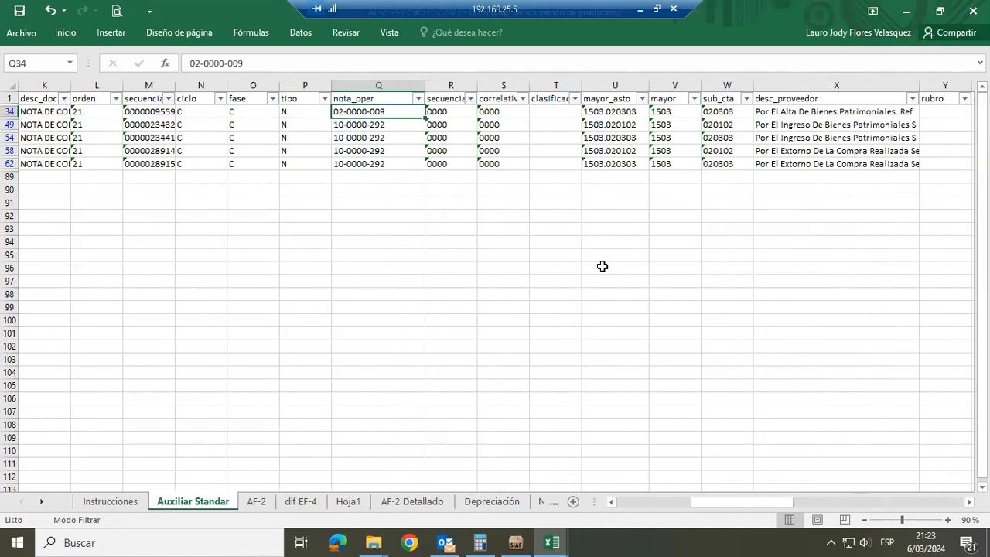
key(Up)
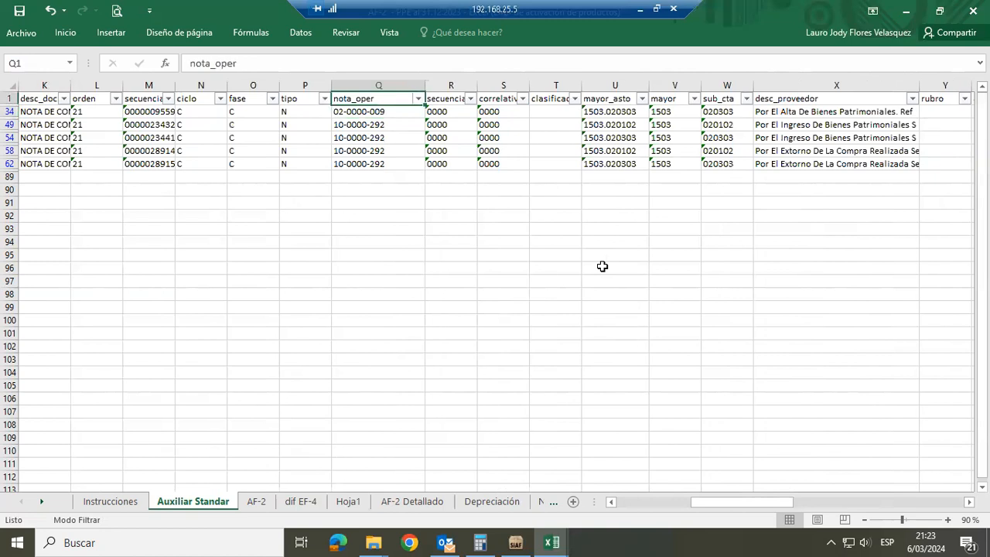
Look at the columns under DISMINUCIONES in the AF-2 sheet, and return to Auxiliar Standar, accepting its notice
click(259, 501)
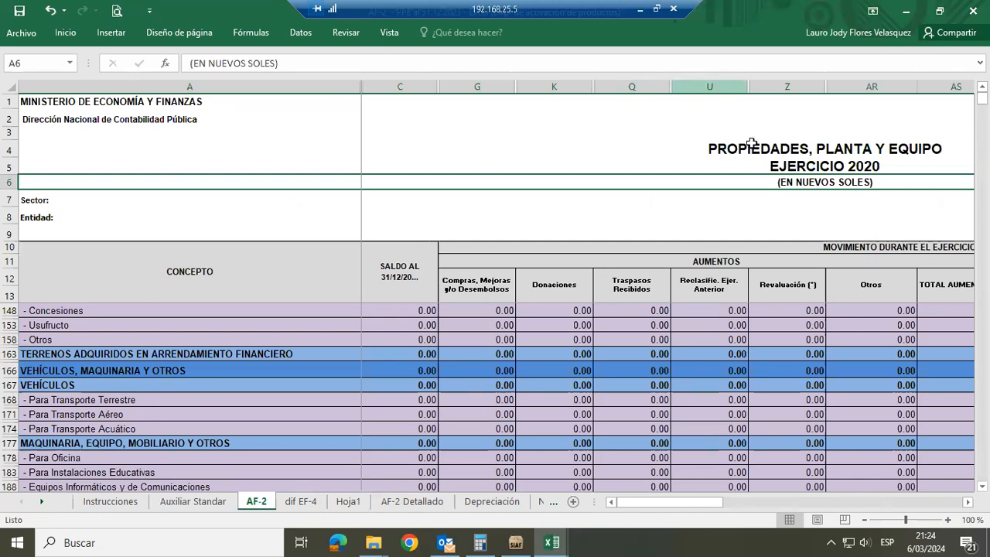
click(968, 501)
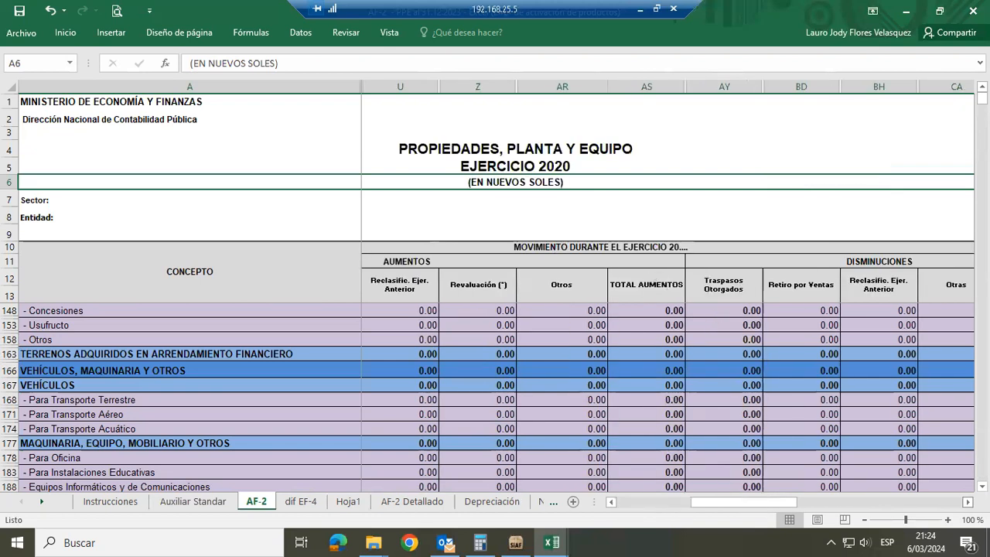
scroll(751, 368, right, 3)
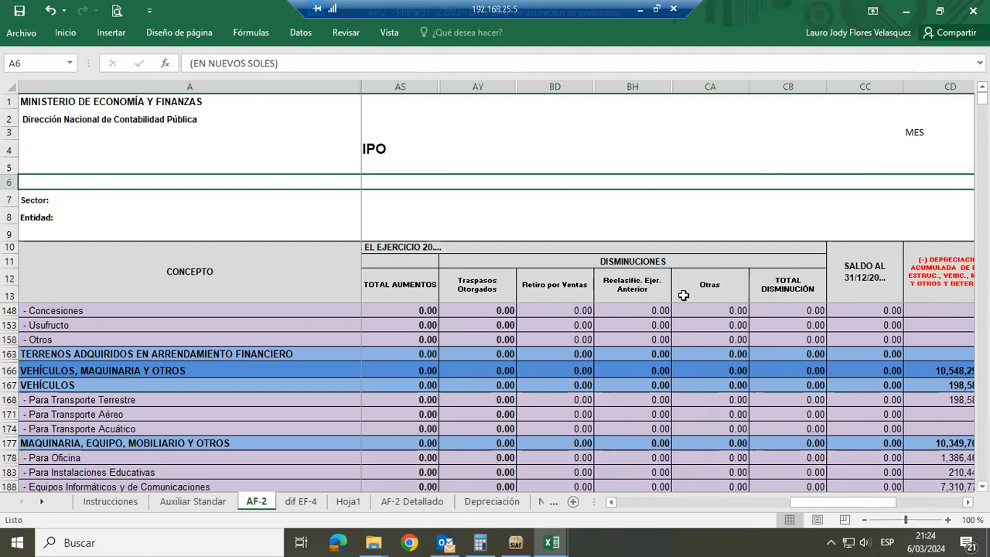
click(198, 507)
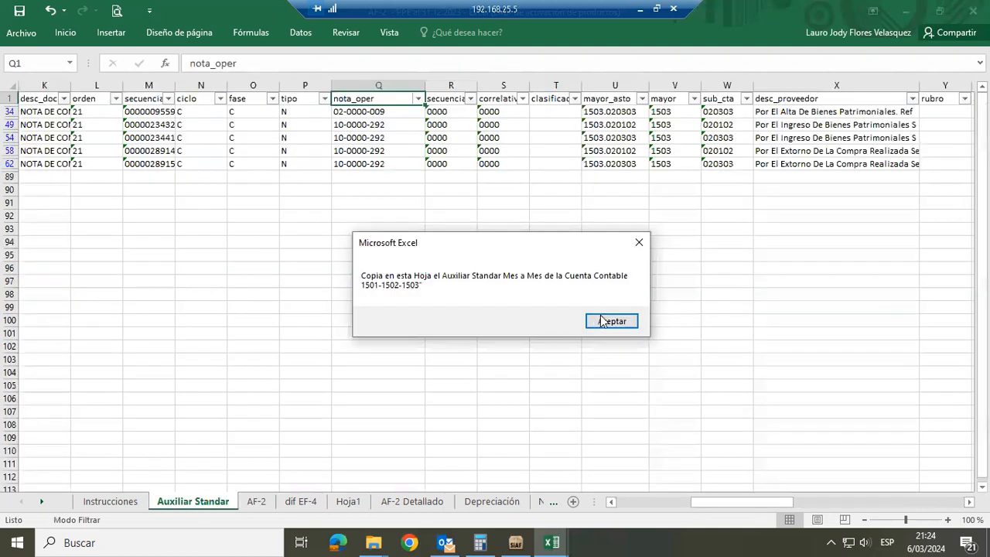
key(Return)
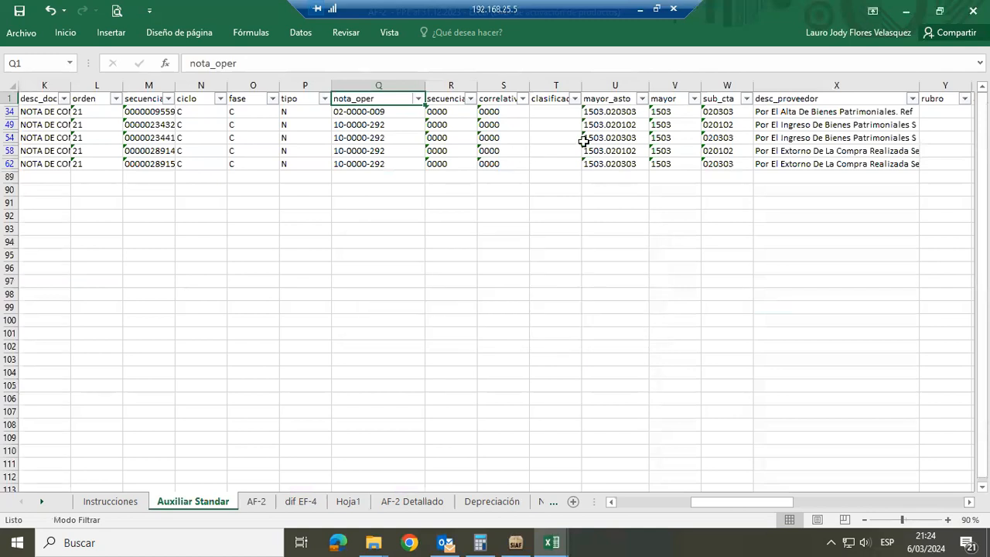
Change the Movimiento AF-2 filter to show only "24. Otras"
key(ctrl+Right)
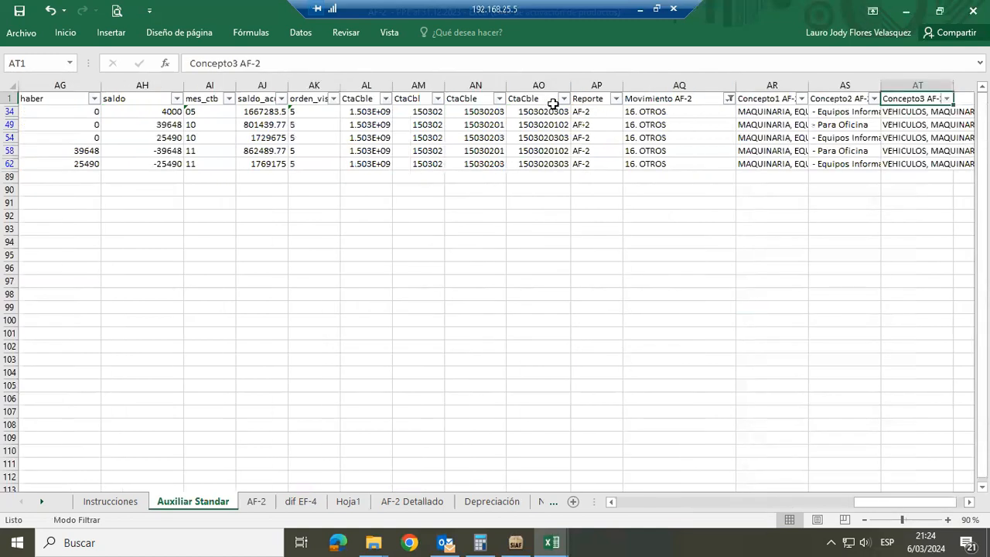
click(729, 99)
click(584, 274)
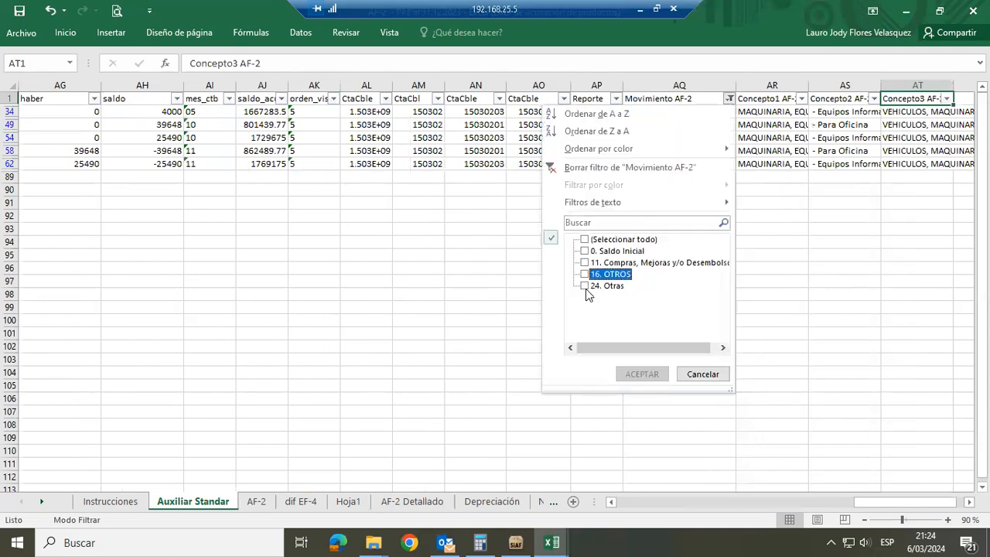
click(586, 285)
click(640, 373)
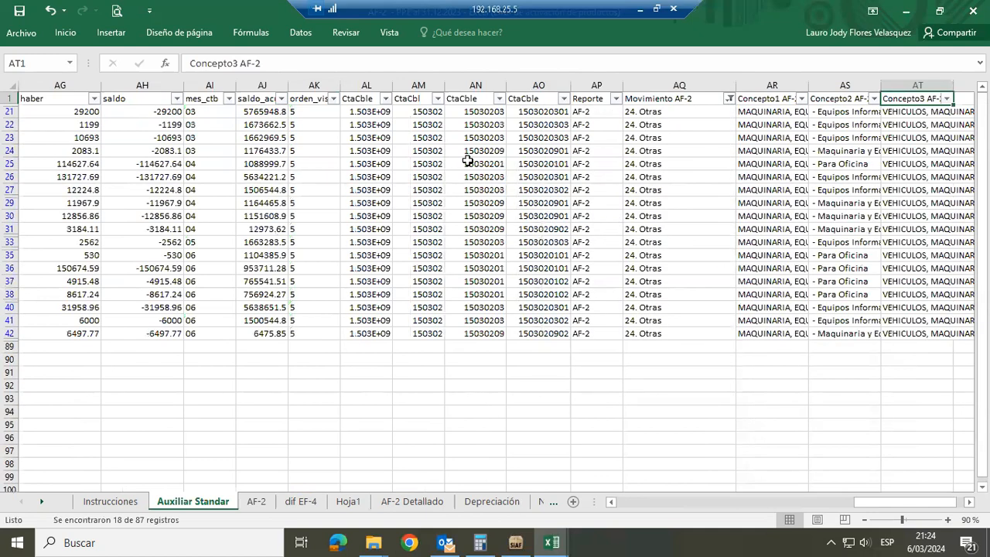
Examine the haber amounts and read the desc_proveedor descriptions of the records classified as 24. Otras
click(467, 163)
key(Left)
key(Left)
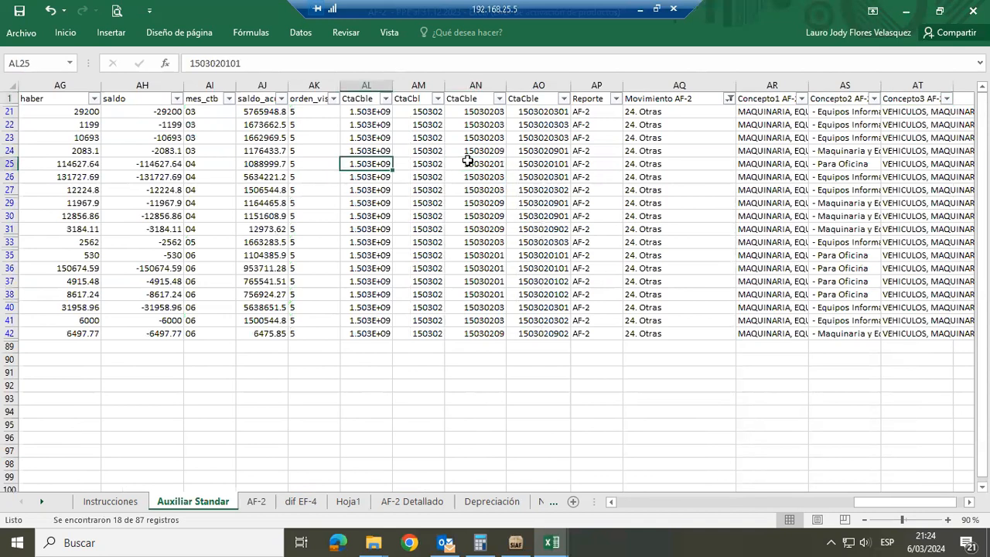
key(Left)
key(Left)
key(Left)
key(Left)
key(Left)
key(Left)
key(Left)
key(Left)
key(Left)
key(Left)
key(Left)
key(Left)
key(Left)
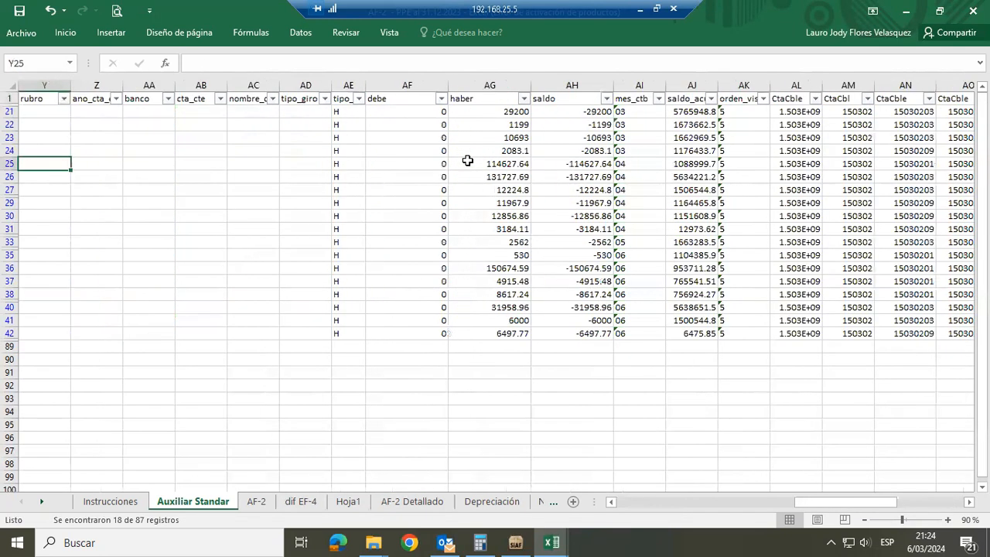
key(Left)
key(Up)
key(Up)
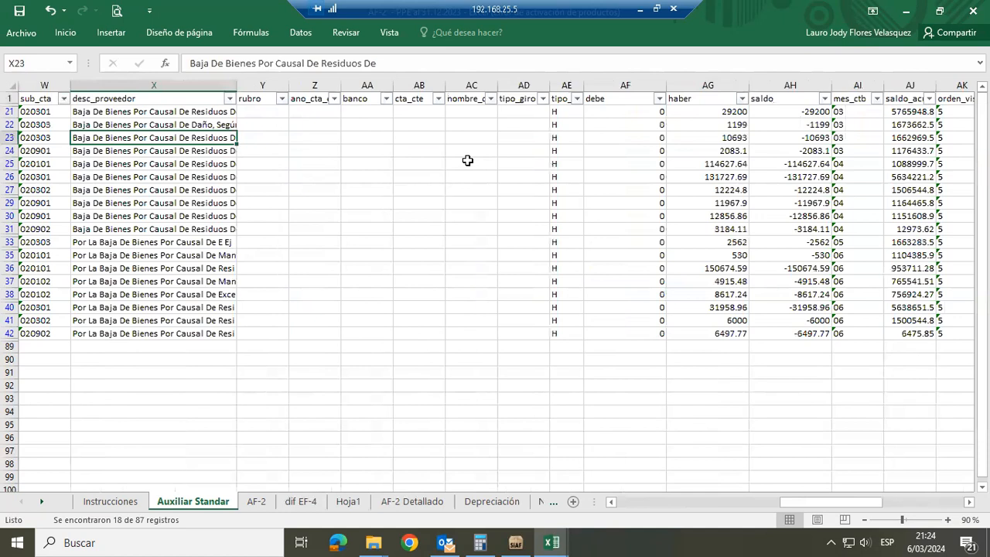
key(Down)
key(Down)
key(Down)
key(Down)
key(Down)
key(Down)
key(Down)
key(Down)
key(Down)
key(Down)
key(Down)
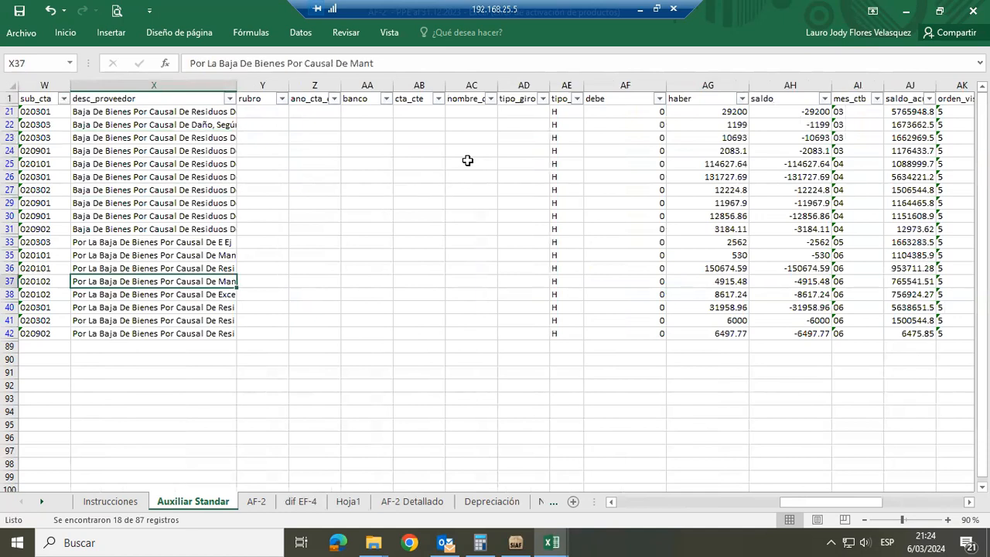
Examine the tipo and nota_oper columns of the records classified as 24. Otras, selecting the whole nota_oper column
key(Left)
key(Left)
key(Left)
key(Left)
key(Left)
key(Left)
key(Left)
key(Left)
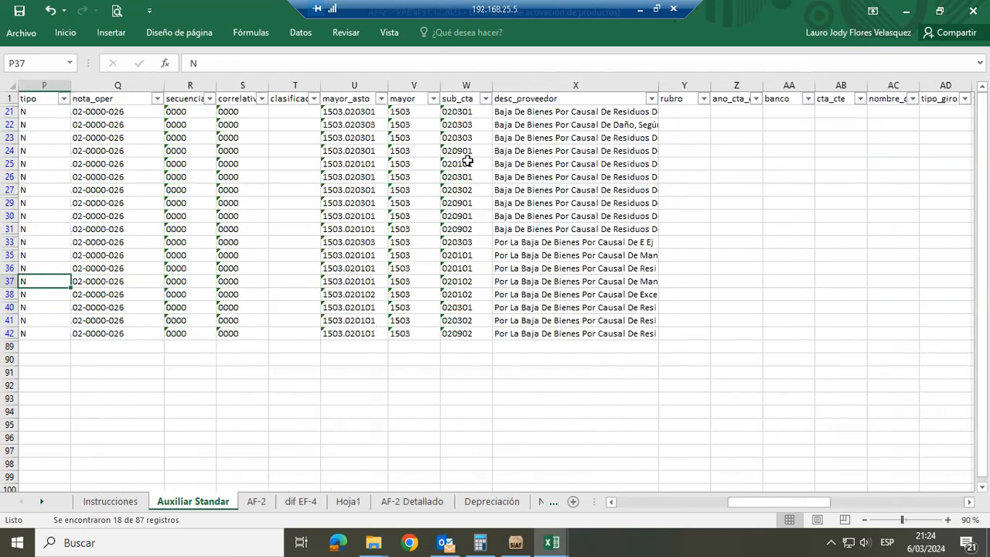
key(Left)
key(Right)
key(Right)
key(Up)
key(ctrl+space)
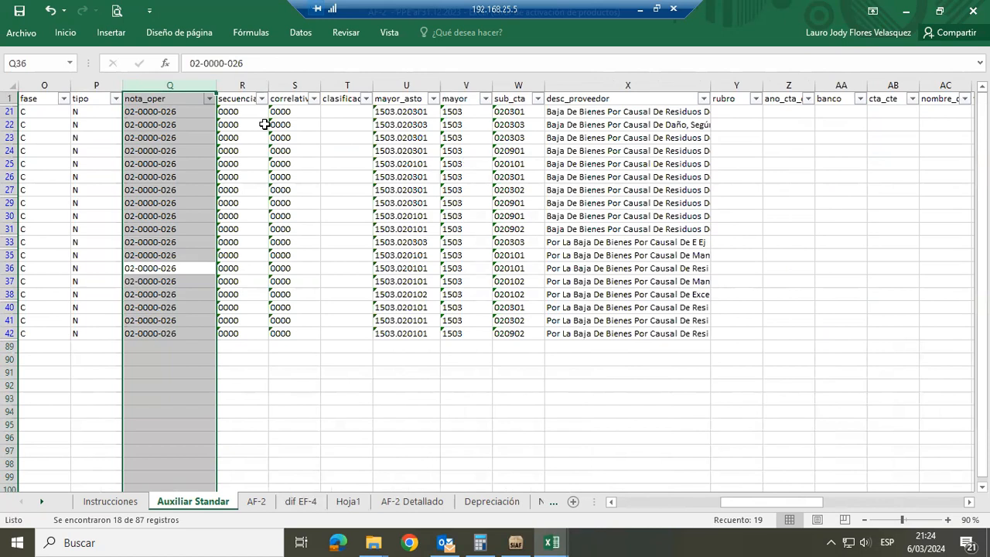
Go back across the 24. Otras records to the Movimiento AF-2 column and examine their classification
click(587, 164)
key(Right)
key(Right)
key(Right)
key(Right)
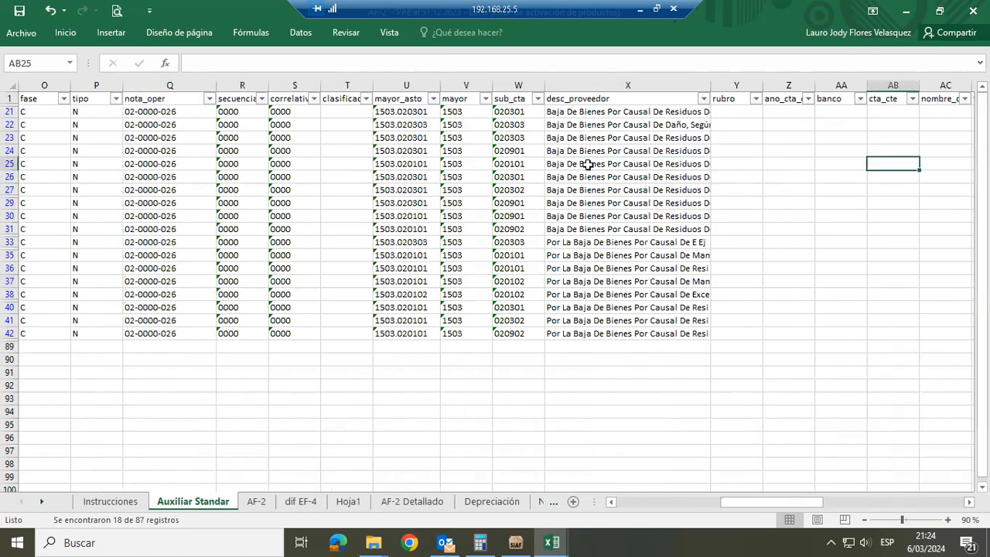
key(Right)
key(Right)
key(Right)
key(Right)
key(Right)
key(Right)
key(Right)
key(Right)
key(Right)
key(Right)
key(Right)
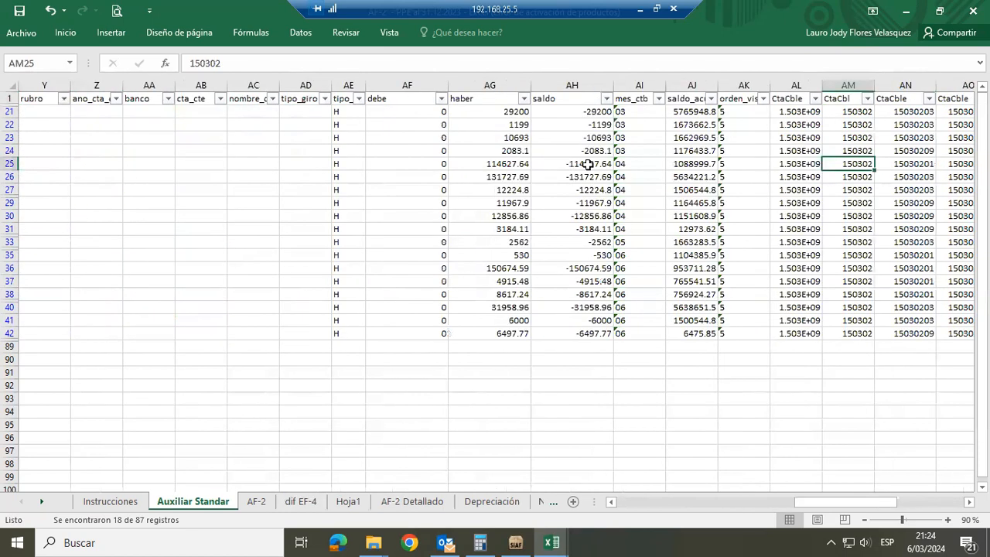
key(Right)
key(Right)
key(Right)
key(Right)
key(Right)
key(Right)
key(Right)
key(Right)
key(Right)
key(Right)
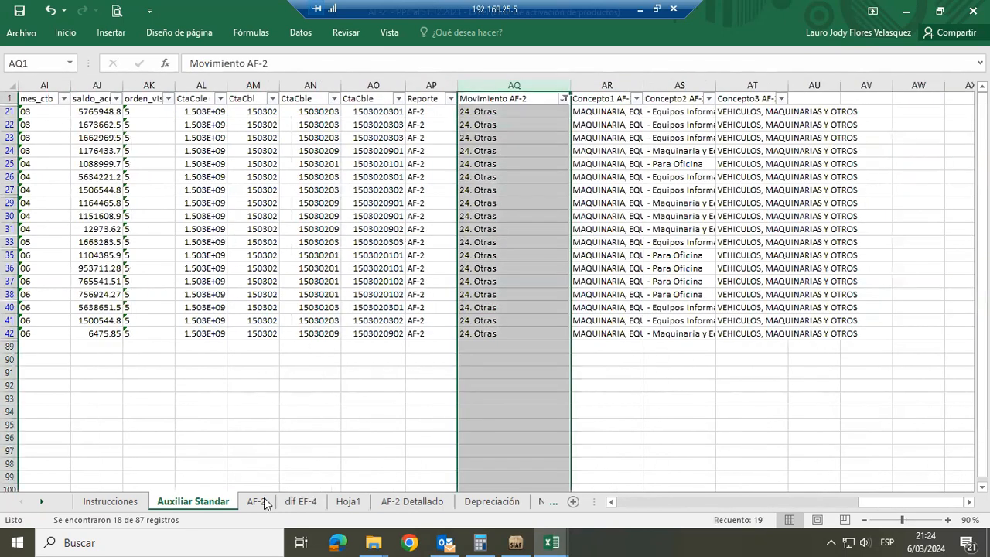
Look at the Otras column under DISMINUCIONES in the AF-2 sheet, and review the whole pivot table in AF-2 Detallado
ctrl+click(262, 501)
click(256, 501)
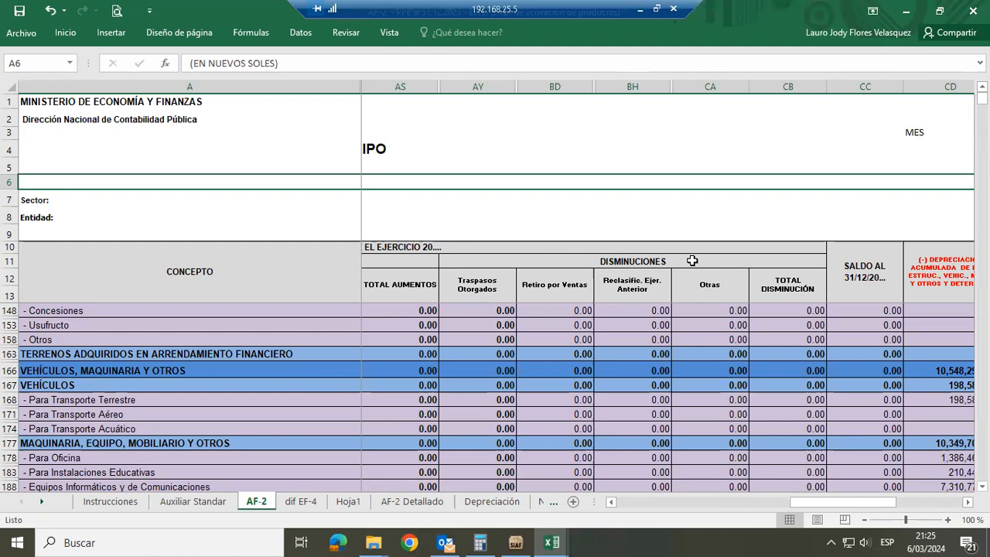
click(395, 502)
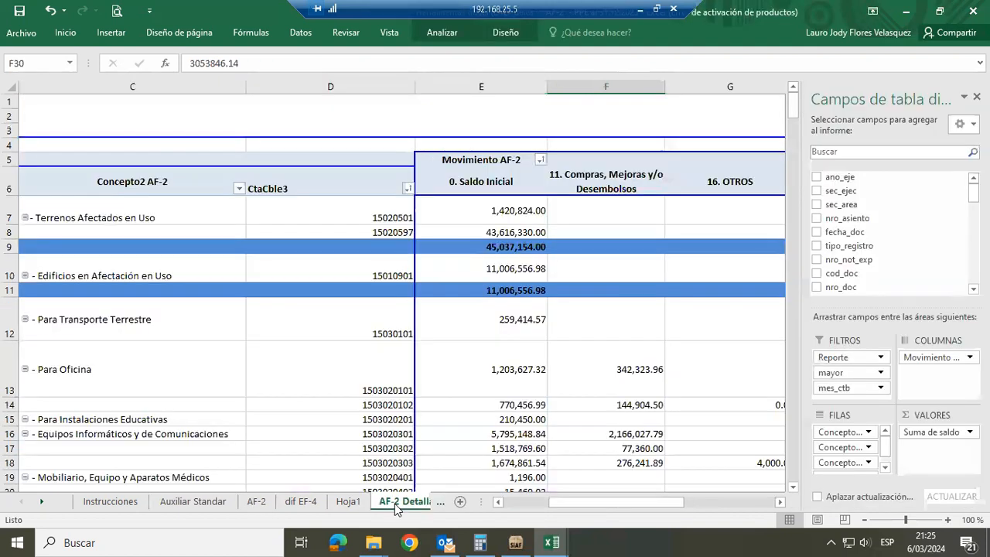
click(498, 501)
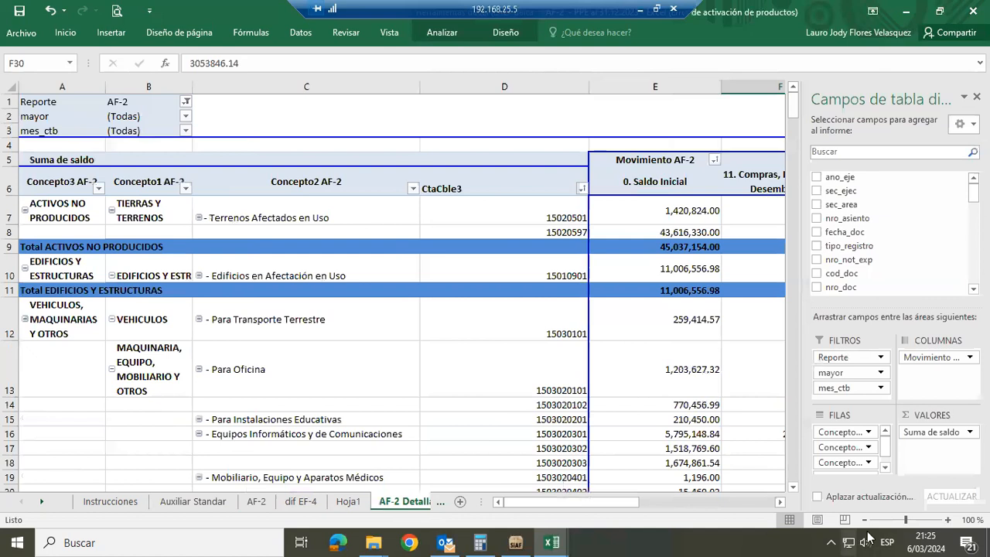
click(863, 520)
click(864, 521)
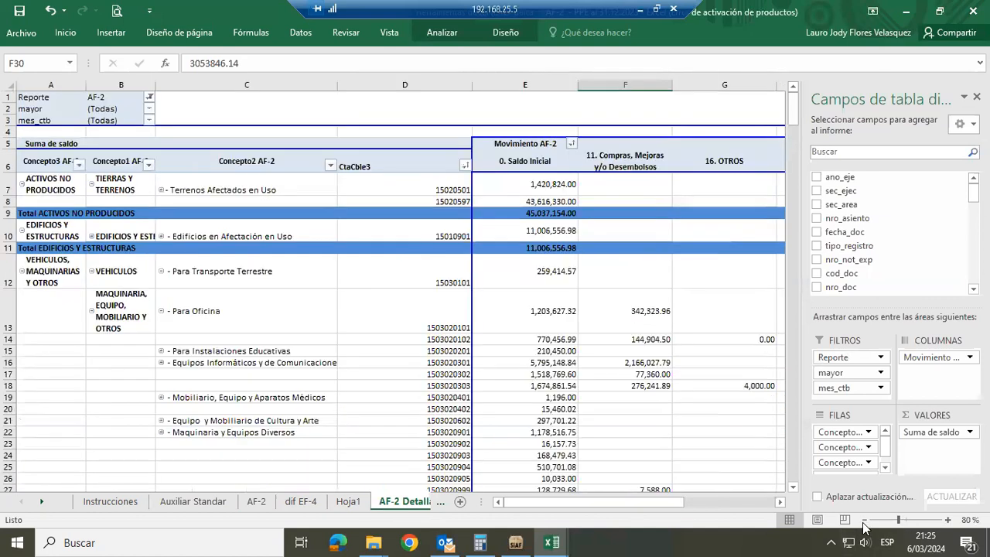
click(863, 520)
click(863, 521)
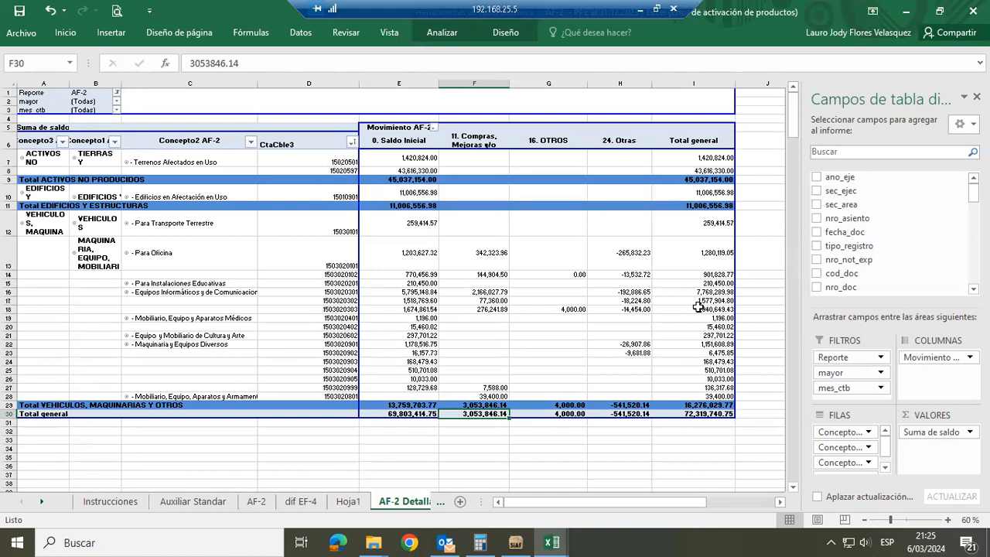
mouse_move(698, 307)
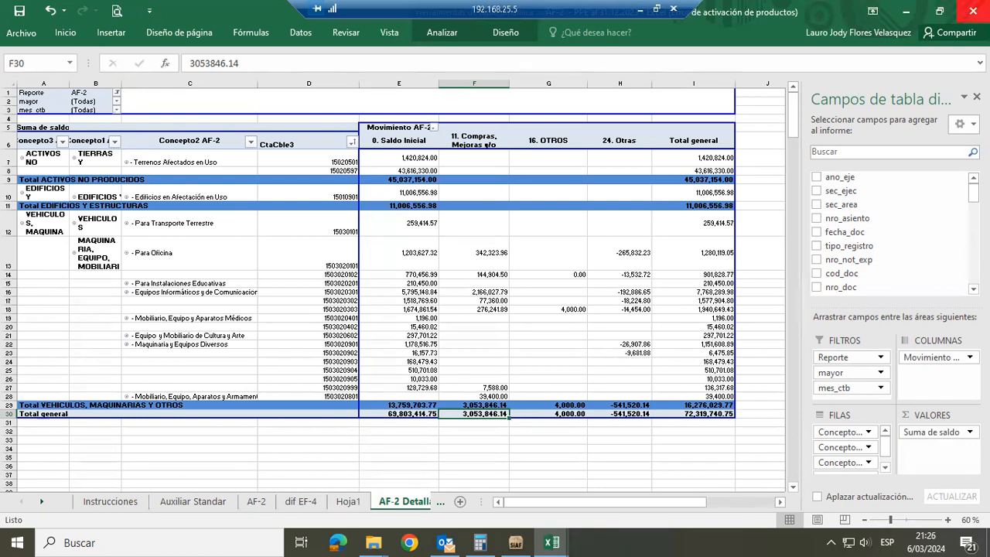
Close the AF-2 workbook and open "AF-3 - DeprAmortAgDet_31.12.2023" from the Estados Financieros folder, accepting its welcome message
click(972, 10)
click(495, 290)
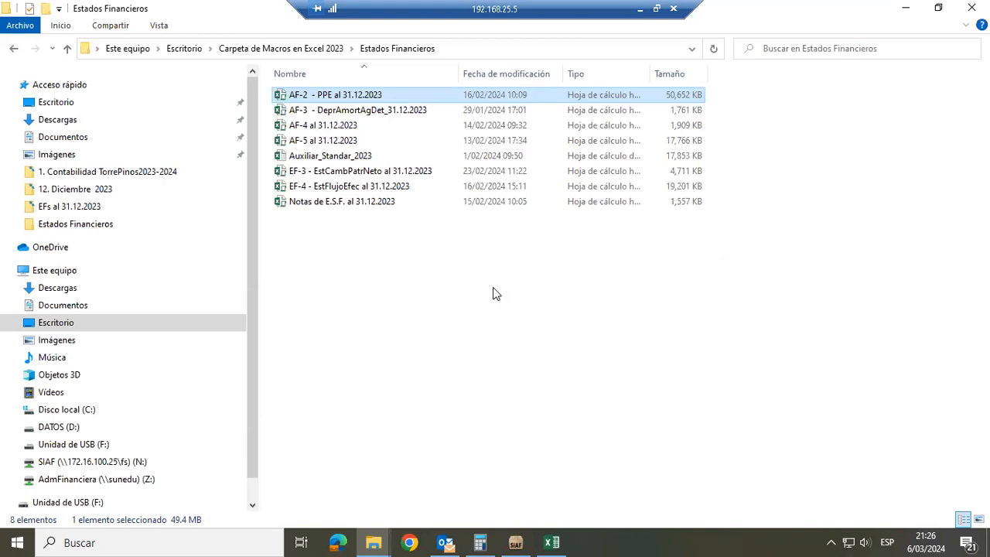
click(377, 110)
double_click(377, 110)
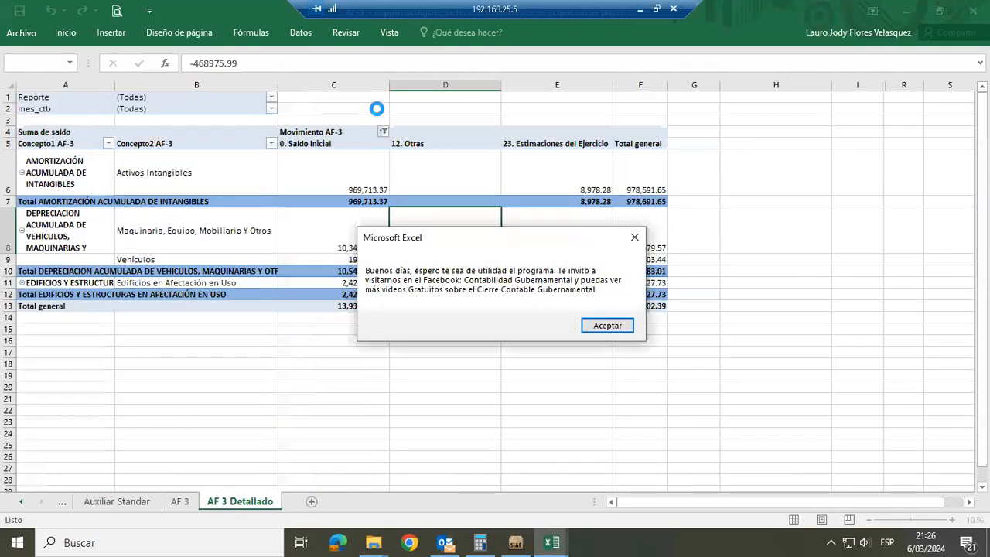
click(601, 327)
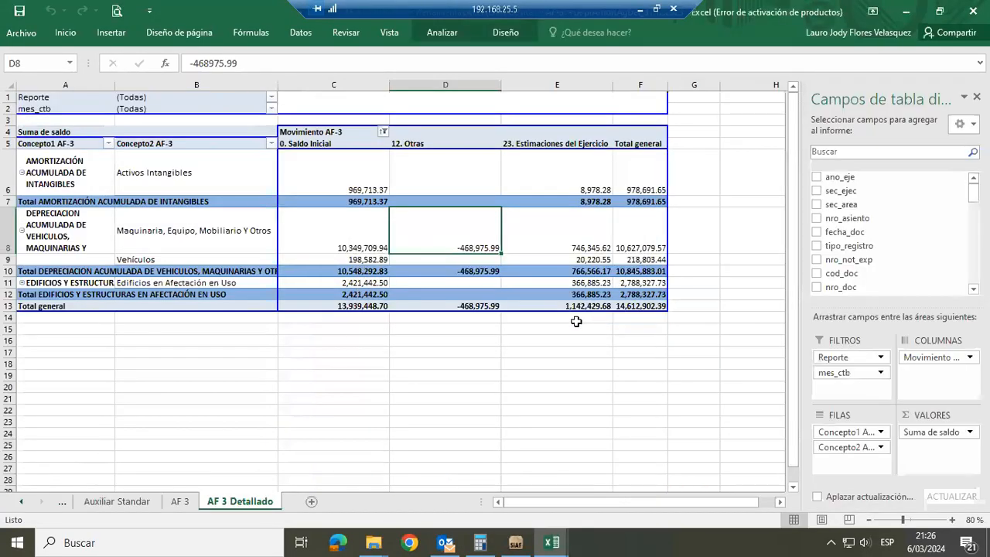
Read instructions 3 to 5 in the Instrucciones sheet, about pasting the Auxiliar Estándar data and running the macros
click(64, 504)
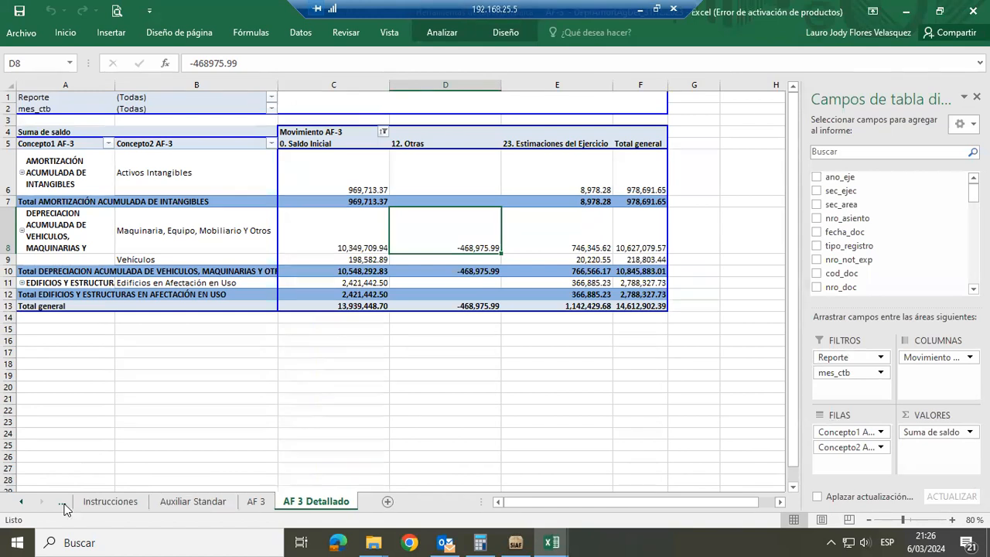
click(109, 501)
click(568, 288)
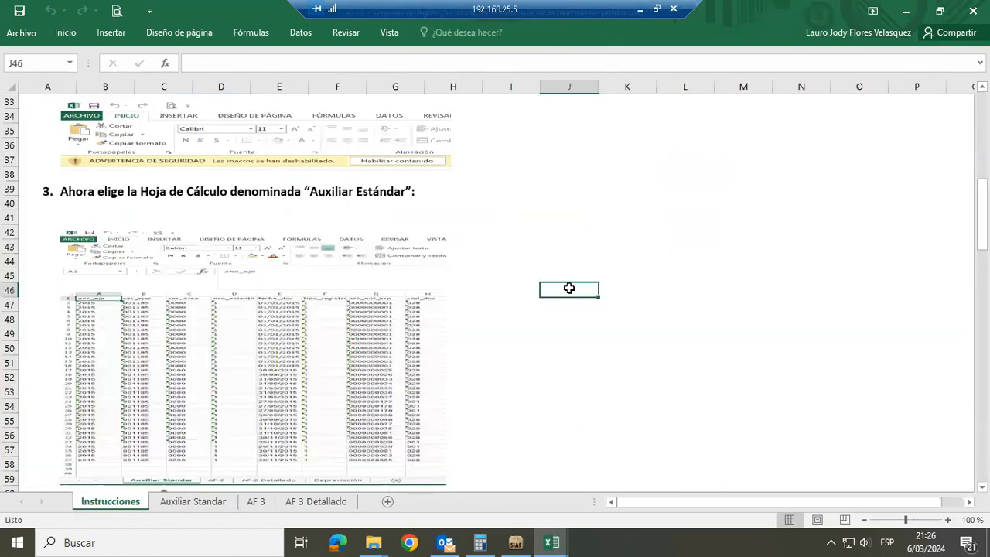
key(Down)
key(Down)
key(Down)
key(Down)
key(Down)
key(Down)
key(Down)
key(Down)
key(Down)
key(Down)
key(Down)
key(Down)
key(Down)
key(Down)
key(Down)
key(Down)
key(Down)
key(Down)
key(Down)
key(Down)
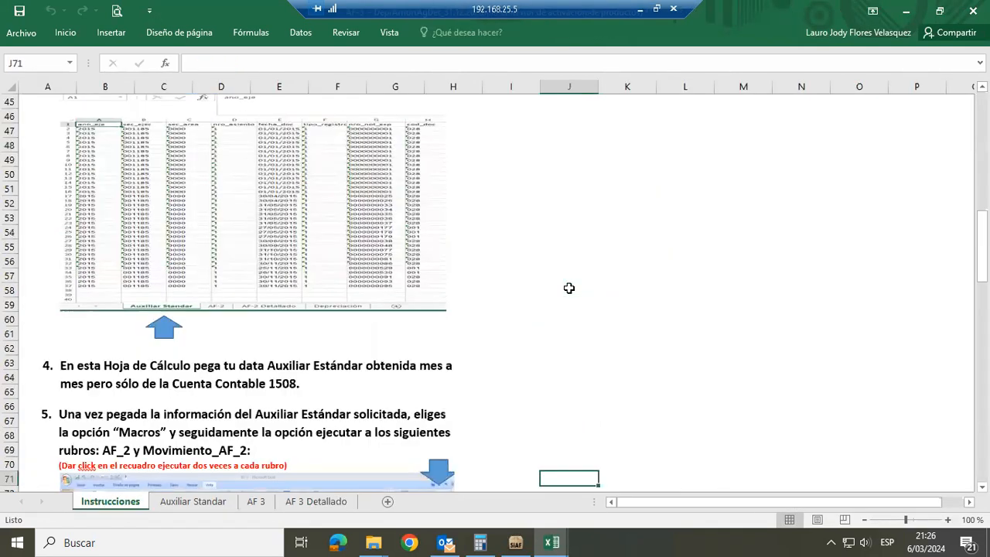
key(Down)
key(Down)
key(Down)
key(Down)
key(Down)
key(Down)
key(Down)
key(Down)
key(Down)
key(Down)
key(Down)
key(Down)
key(Down)
key(Down)
key(Down)
key(Down)
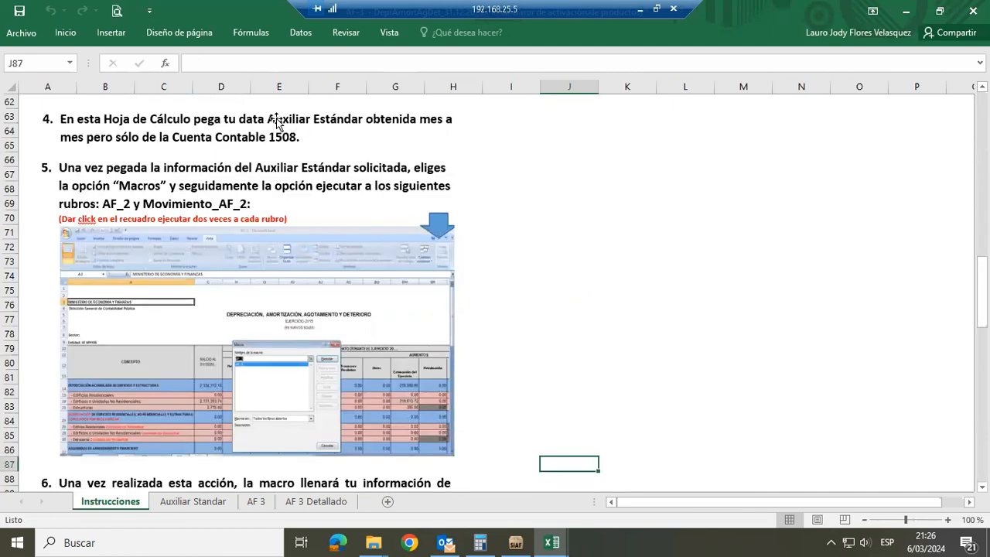
Check which accounts the mayor column's filter offers in the AF-3 Auxiliar Standar sheet, leaving the filter unchanged
click(179, 501)
click(611, 320)
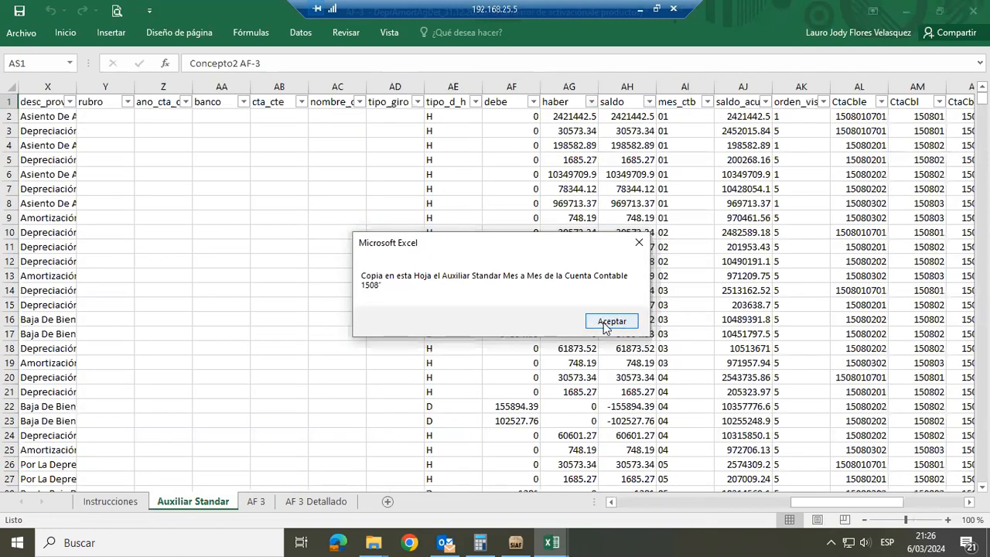
click(430, 102)
key(Left)
key(Left)
key(Left)
key(Left)
key(Left)
key(Left)
key(Left)
key(Left)
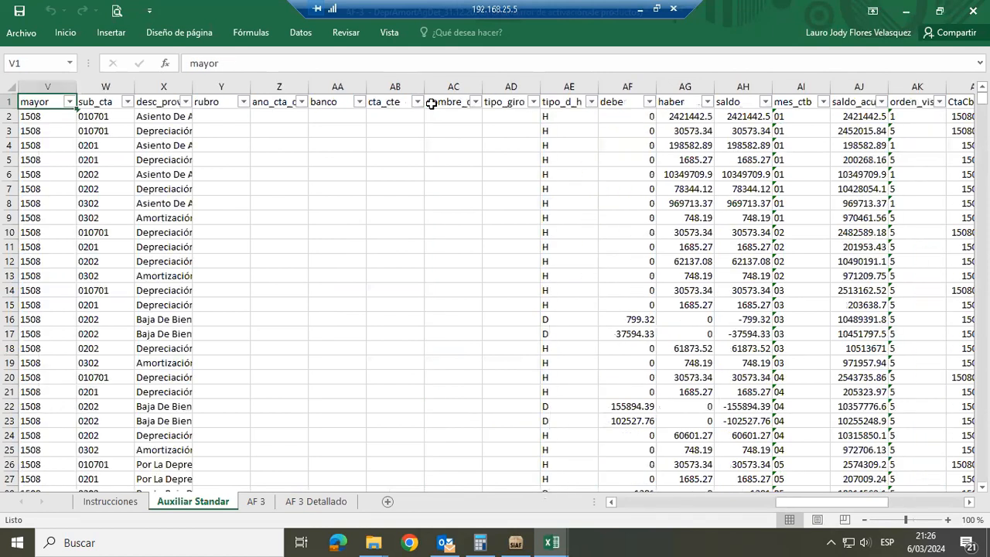
key(Left)
key(Left)
key(Left)
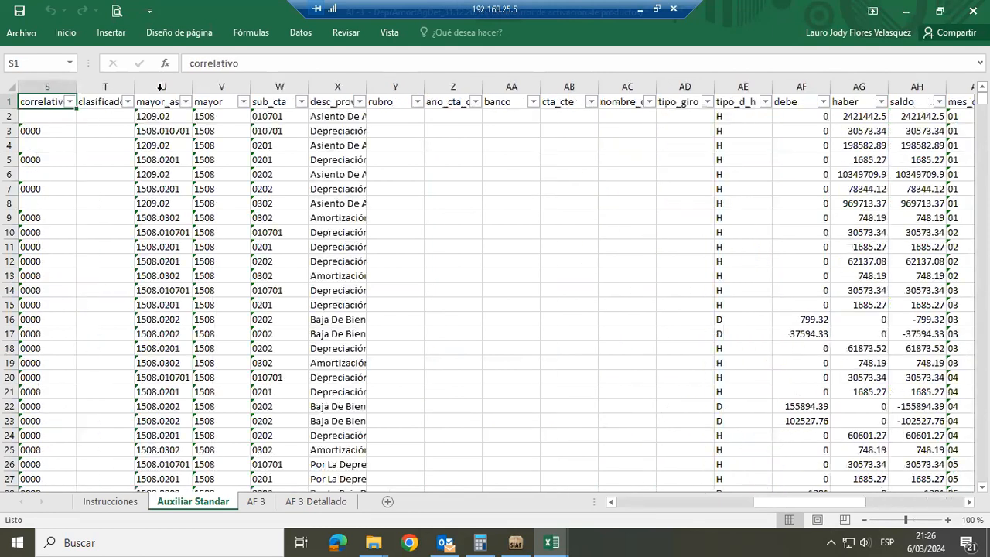
click(242, 101)
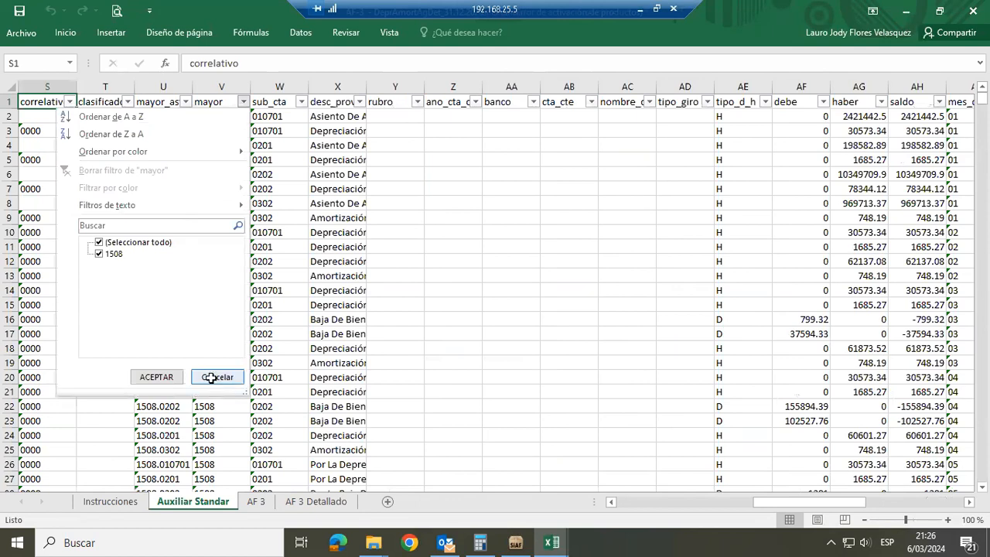
click(484, 269)
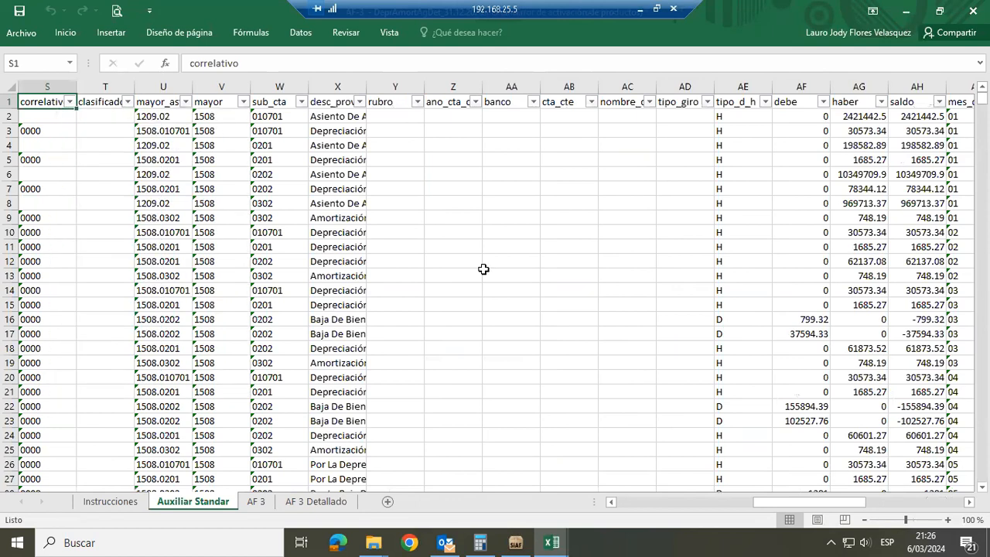
Check the workbook's macro list for the AF_3 macro and close the list without running it
click(385, 33)
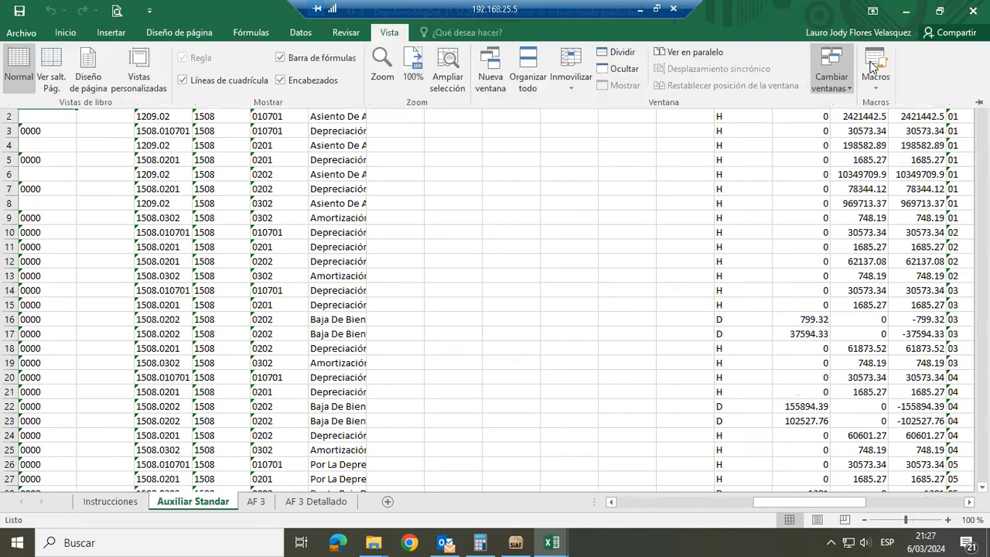
click(874, 65)
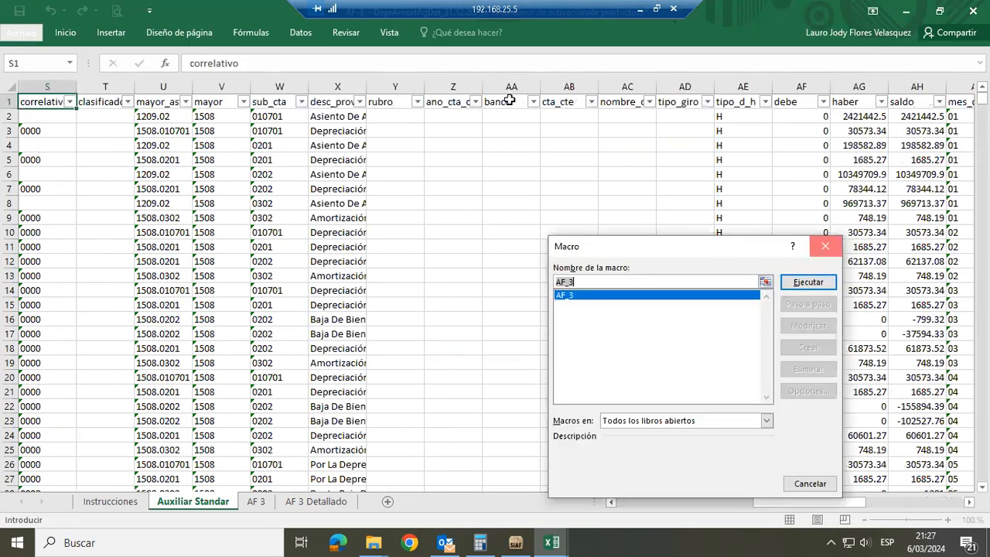
click(384, 33)
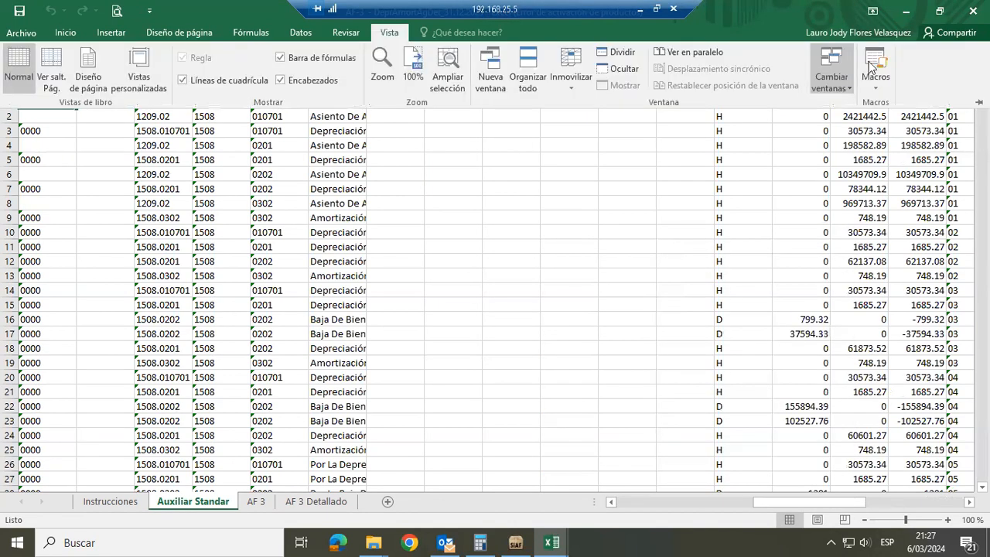
click(863, 81)
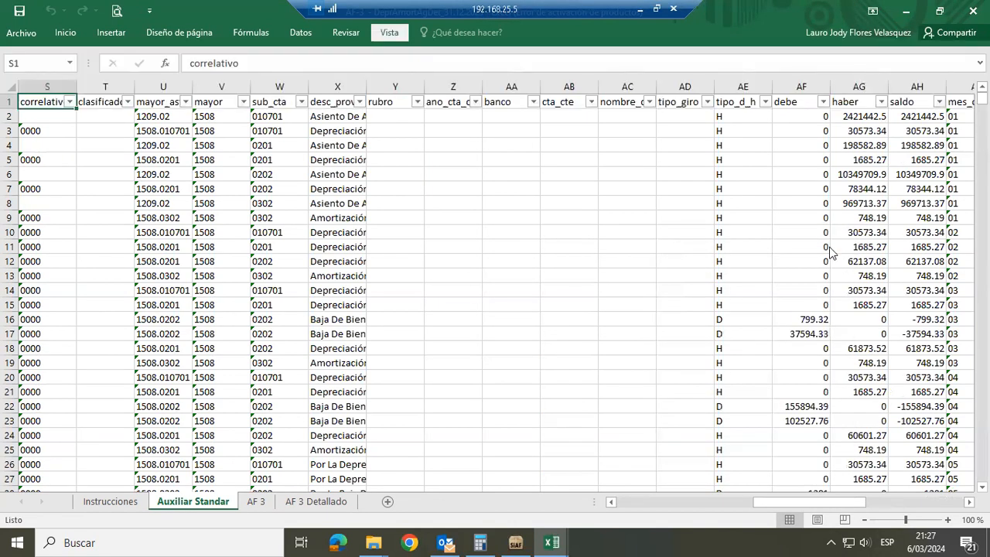
Examine the classification columns at the end of Auxiliar Standar, from CtaCble through Reporte, Movimiento AF-3, Concepto1 and Concepto2
click(590, 170)
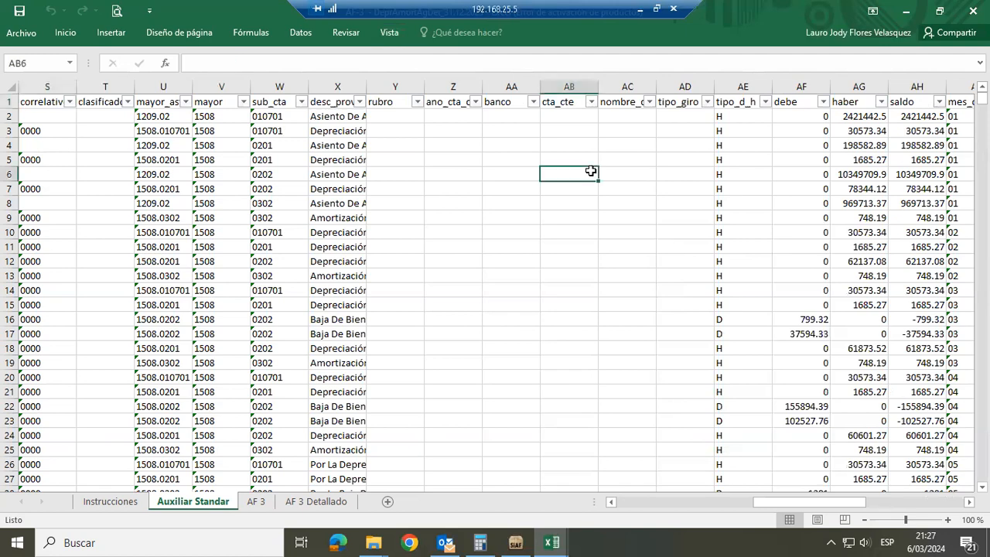
key(Right)
key(Right)
key(Right)
key(Right)
key(Right)
key(Right)
key(Right)
key(Right)
key(Right)
key(Right)
key(Right)
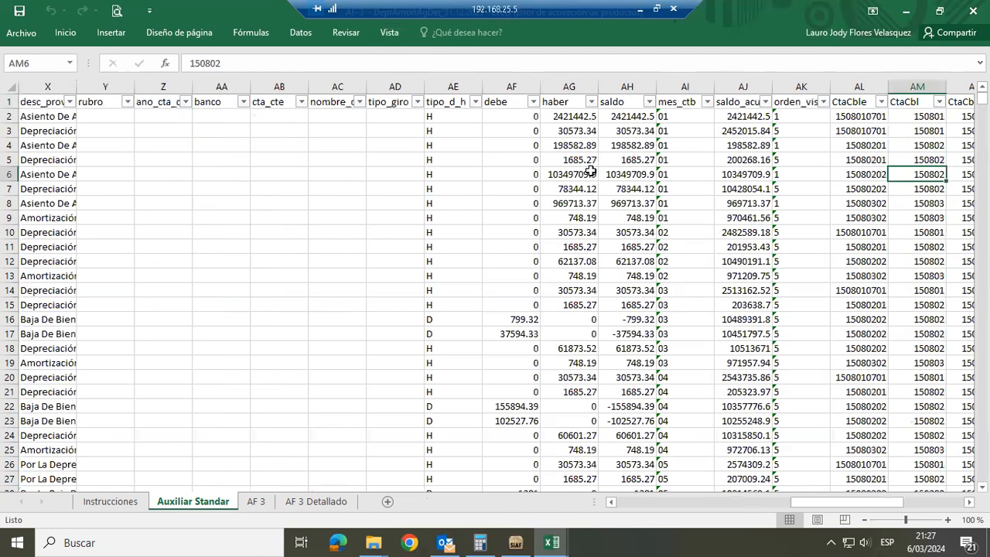
key(Right)
key(Right)
key(Right)
key(Right)
key(Right)
key(Right)
key(Right)
key(Right)
key(Right)
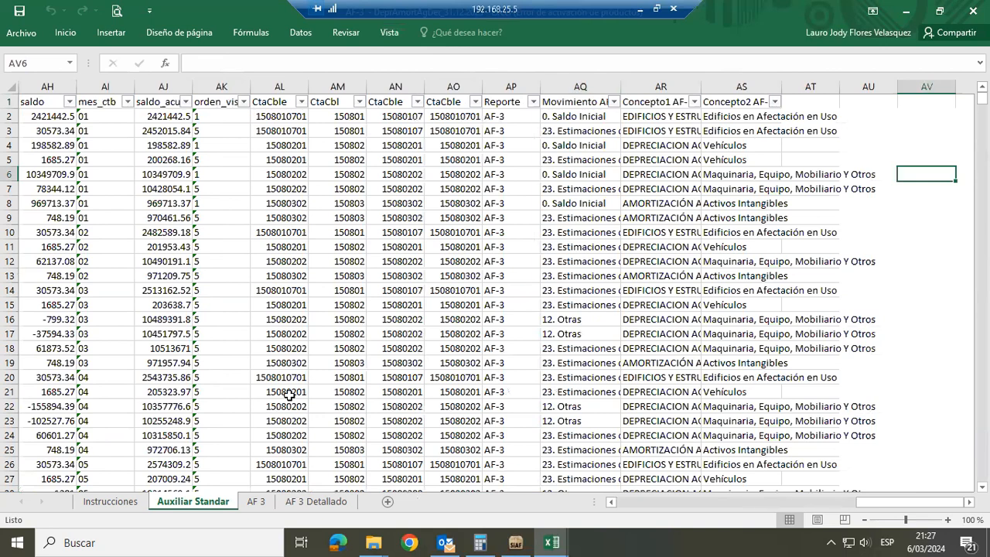
Compare the AF 3 report's concept rows and movement columns with the Auxiliar Standar records, accepting that sheet's reminder message
click(255, 501)
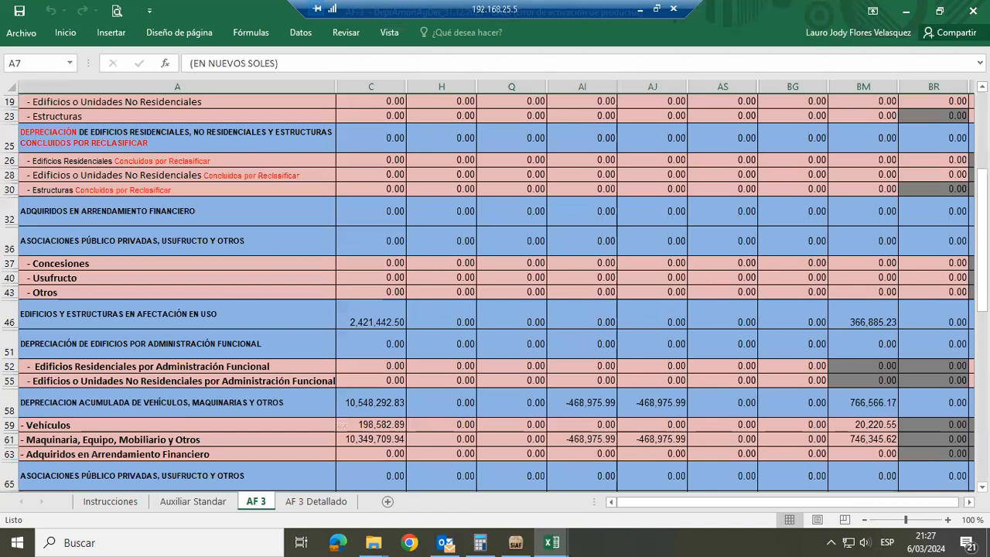
scroll(789, 245, up, 6)
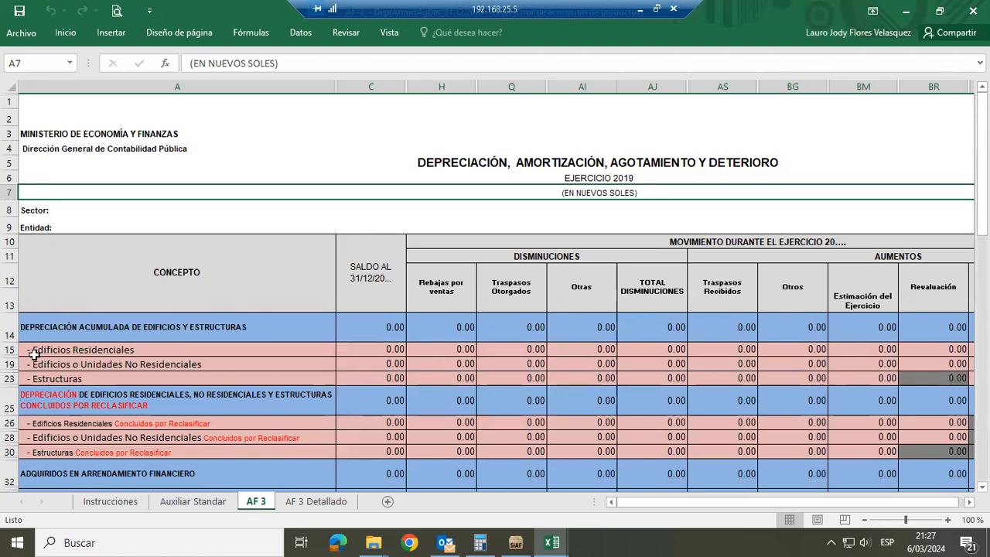
click(207, 503)
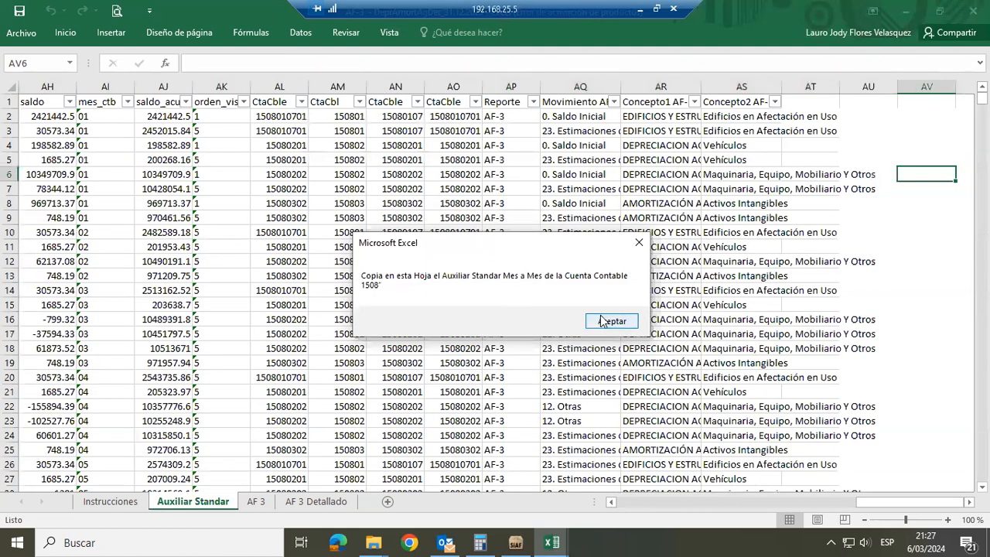
key(Return)
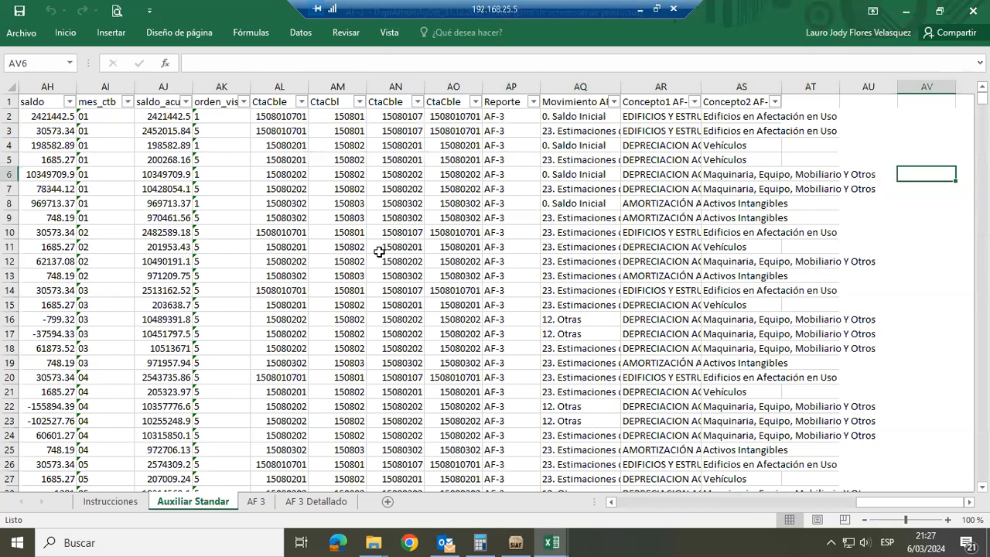
click(255, 501)
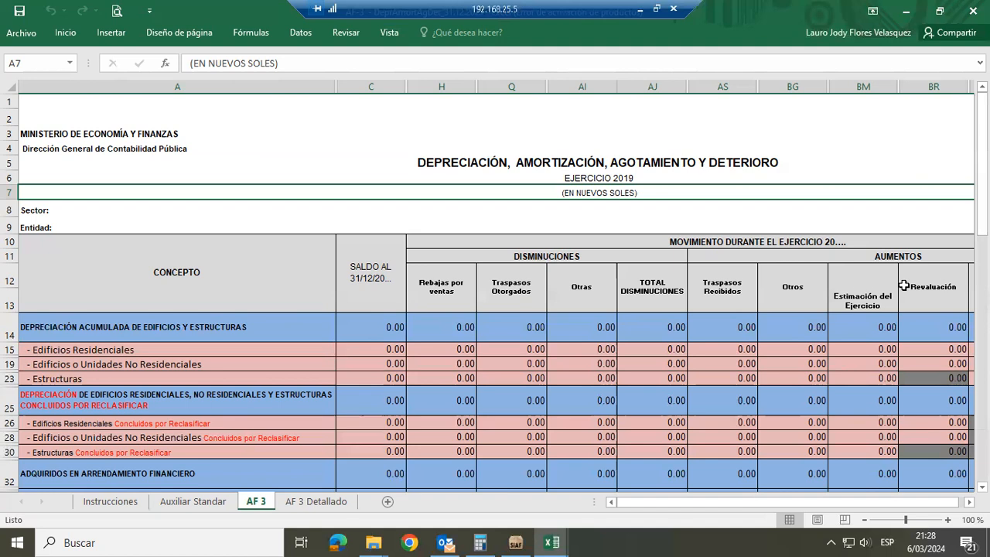
click(189, 502)
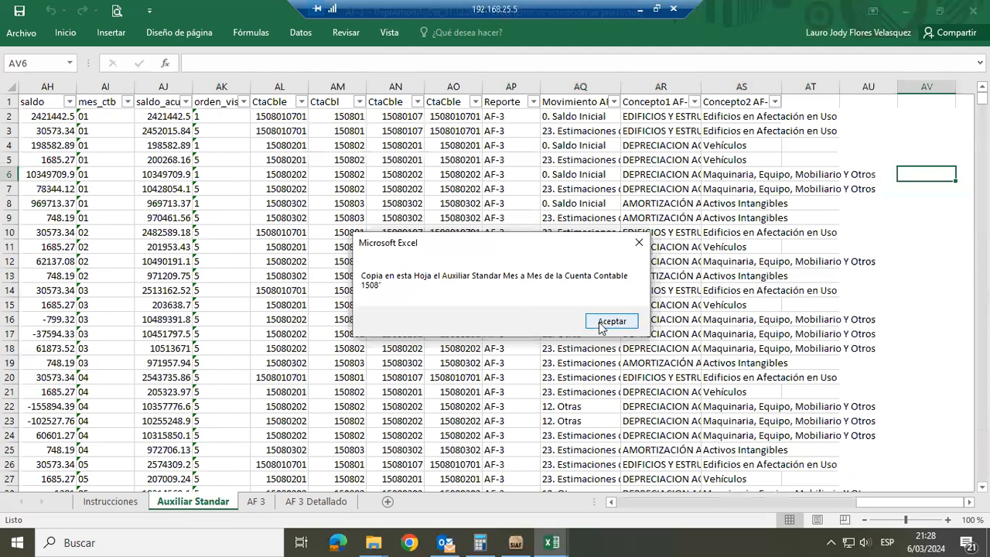
click(611, 324)
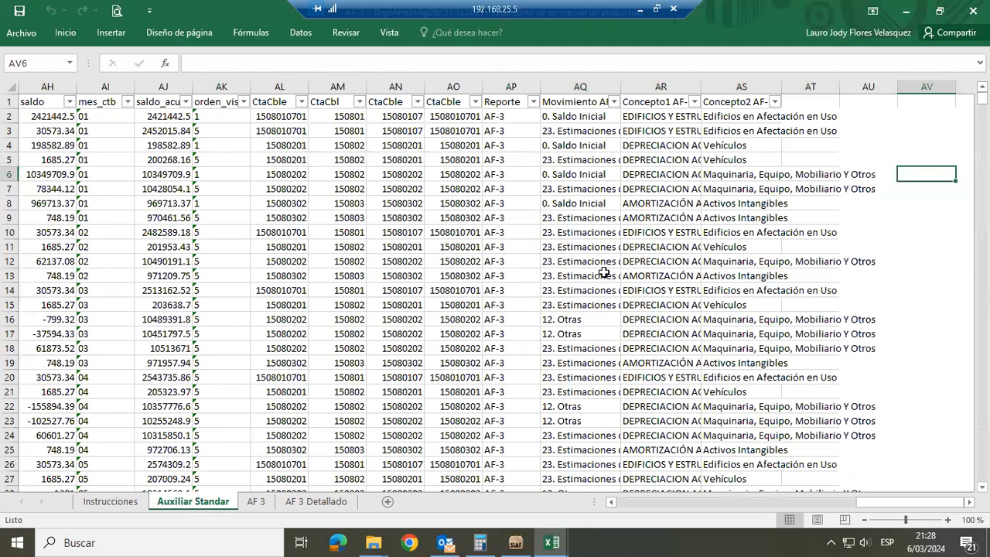
Filter the Movimiento AF-3 column in Auxiliar Standar to show only 12. Otras
click(614, 101)
click(495, 242)
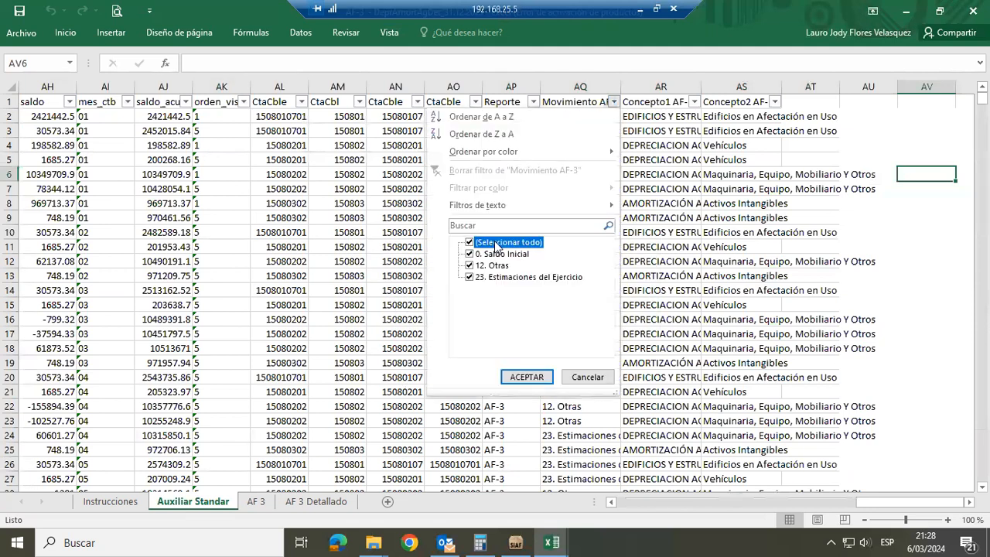
click(480, 265)
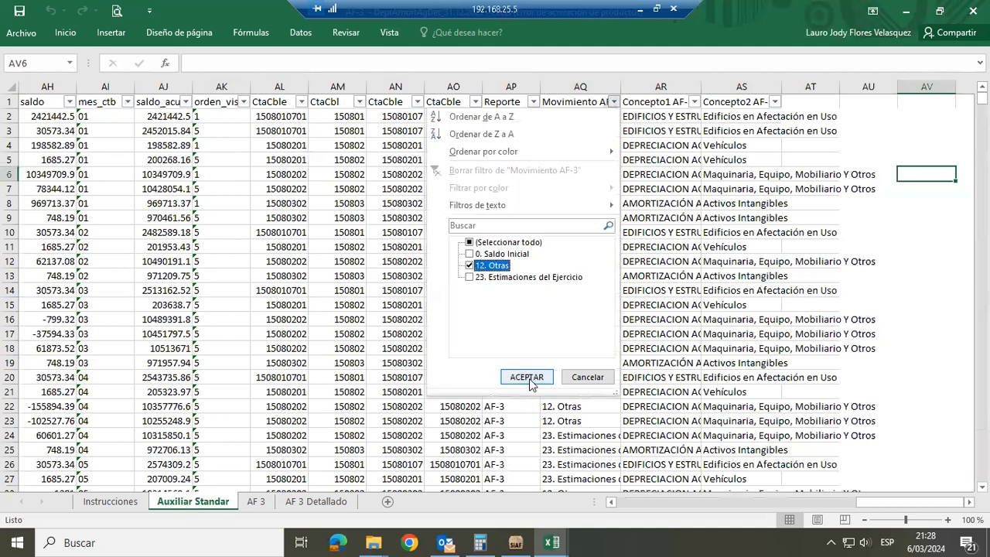
click(527, 377)
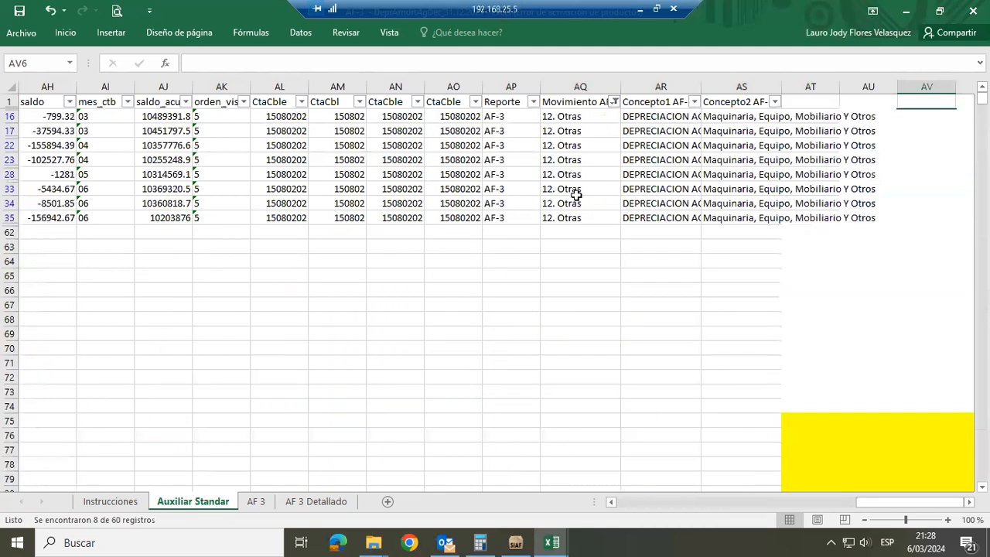
Read the provision descriptions in the desc_prov column for the filtered 12. Otras rows
click(529, 191)
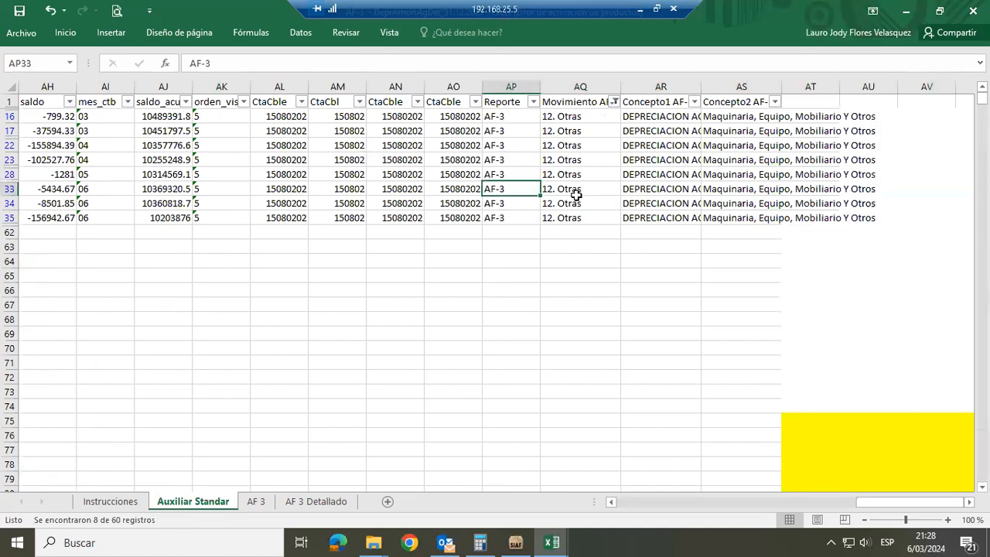
key(Left)
key(Left)
key(Left)
key(Left)
key(Left)
key(Left)
key(Left)
key(Left)
key(Left)
key(Left)
key(Left)
key(Left)
key(Left)
key(Left)
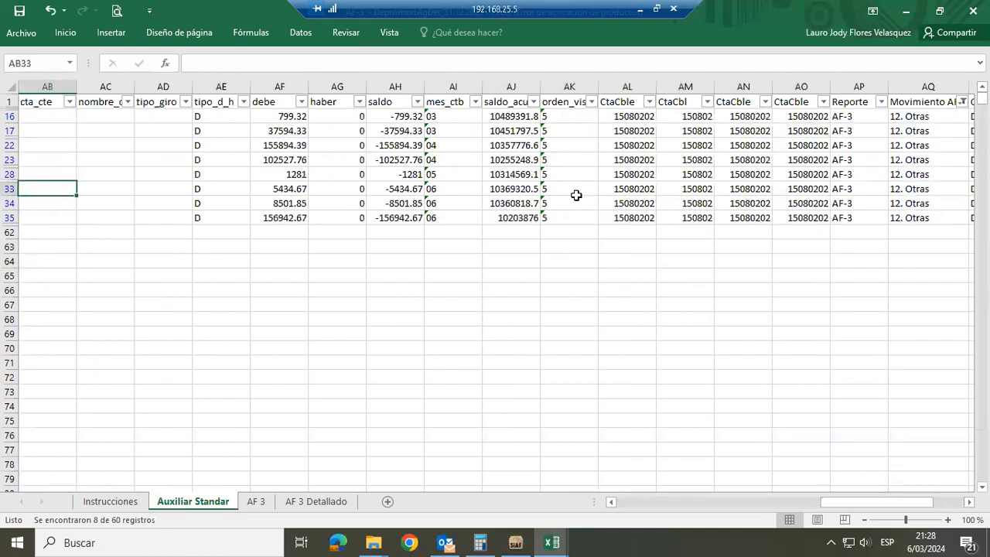
key(Left)
key(Left)
key(Left)
key(Left)
key(Left)
key(Right)
key(Up)
key(Up)
key(Up)
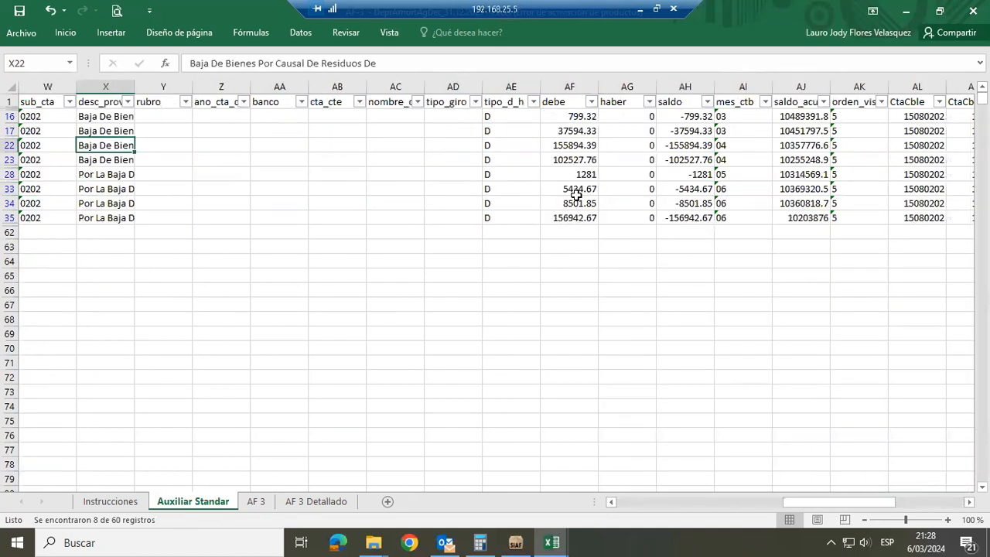
key(Down)
key(Down)
key(Up)
key(Up)
key(Down)
key(Left)
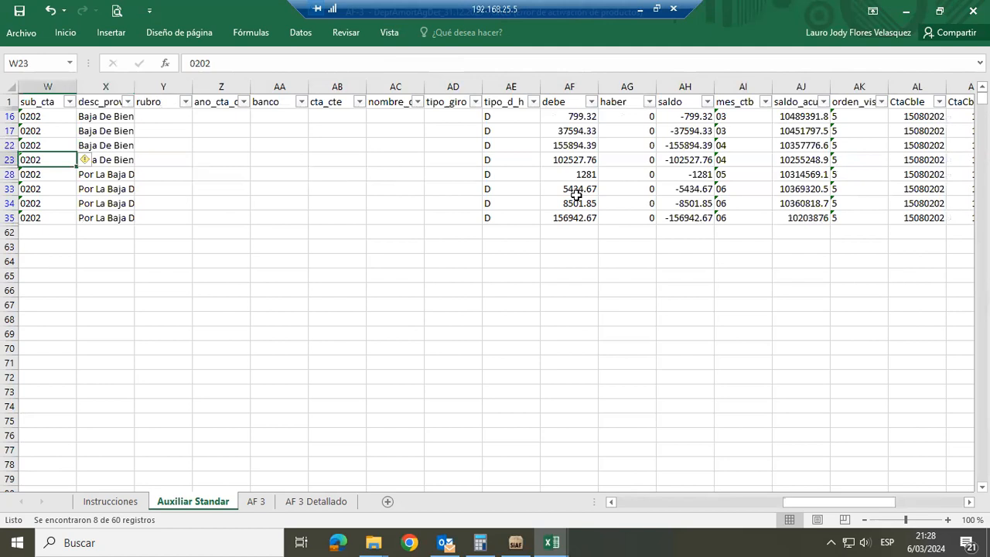
Check the nota_oper column of the 12. Otras rows for the accounting notes behind them
key(Left)
key(Left)
key(Left)
key(Left)
key(Left)
key(Left)
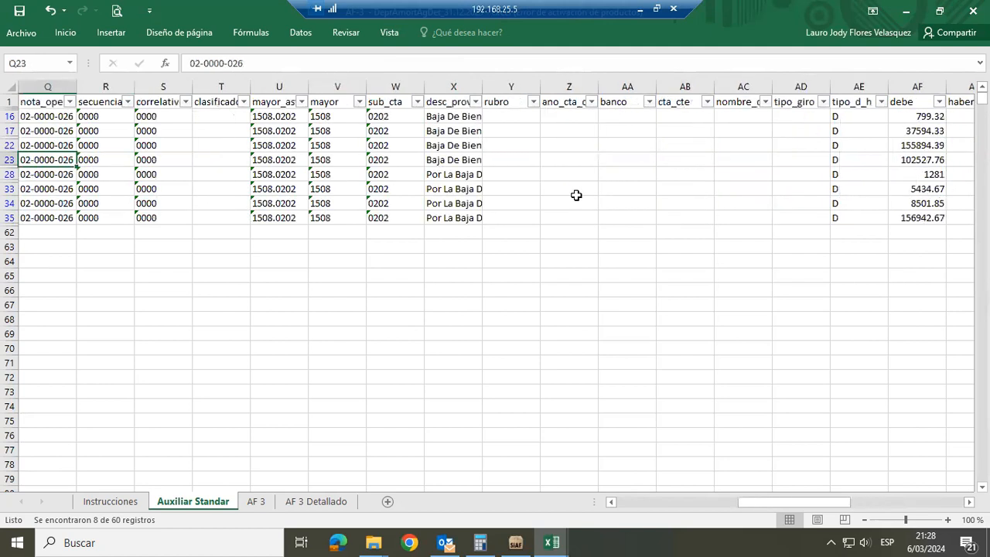
key(Left)
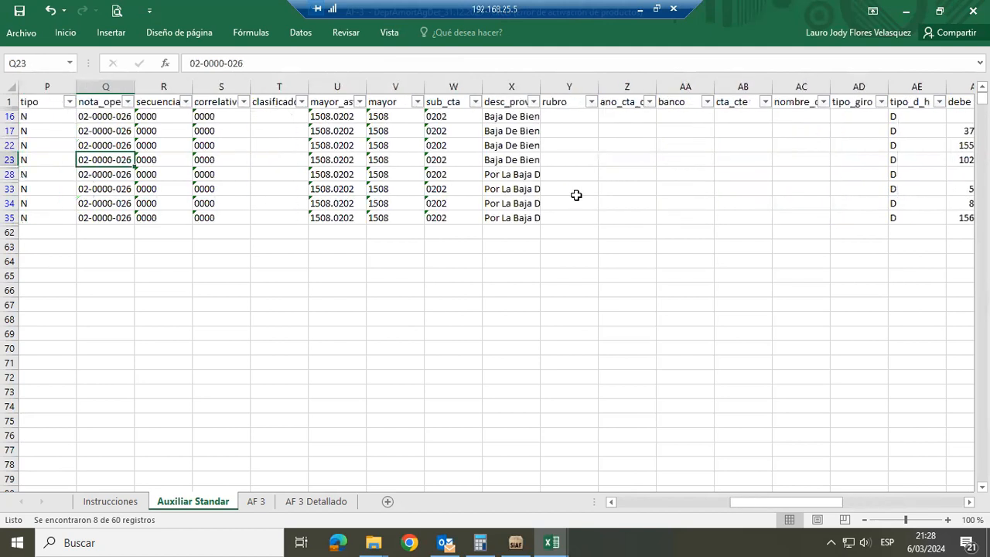
click(118, 80)
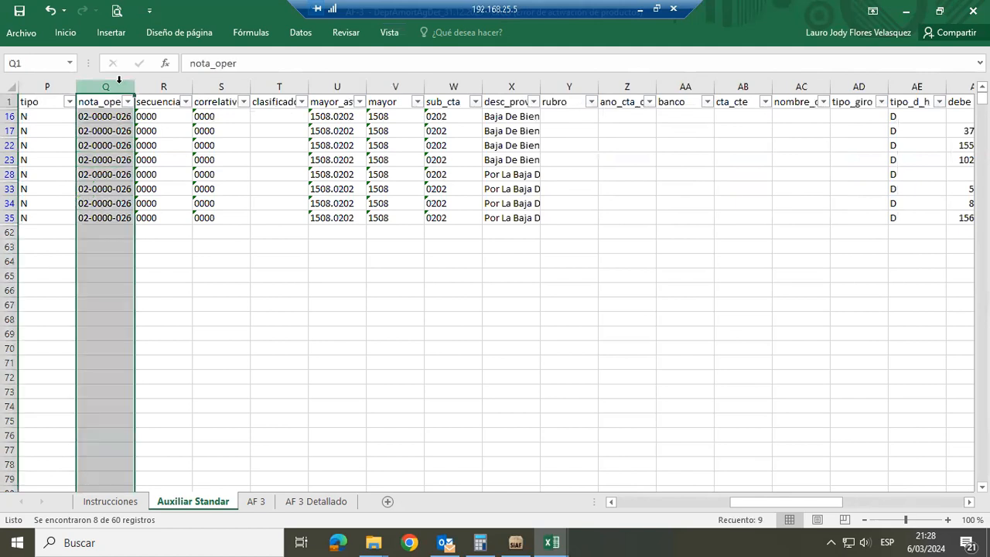
click(116, 130)
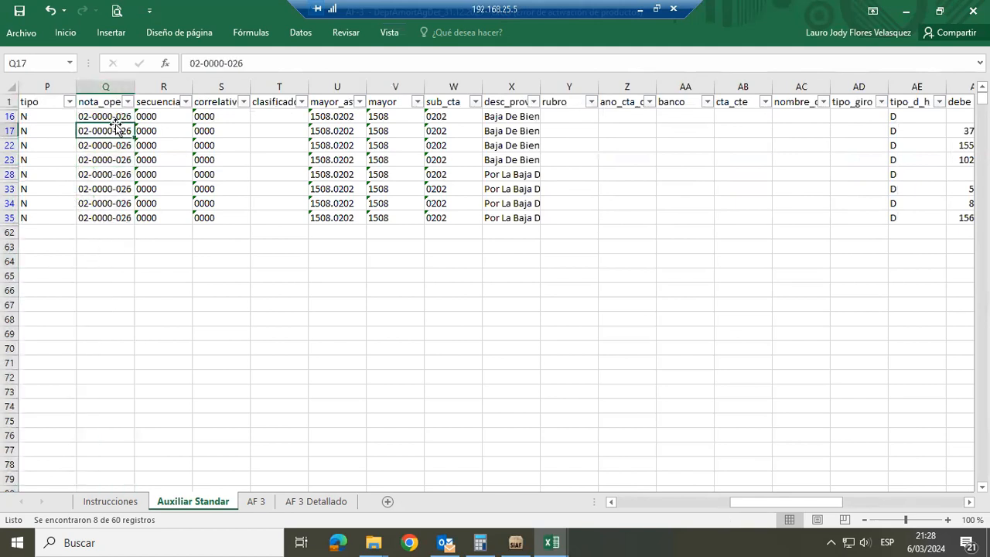
Review the description, Concepto1 and Movimiento AF-3 classification of the 12. Otras rows
key(Right)
key(Right)
key(Right)
key(Right)
key(Right)
key(Right)
key(Right)
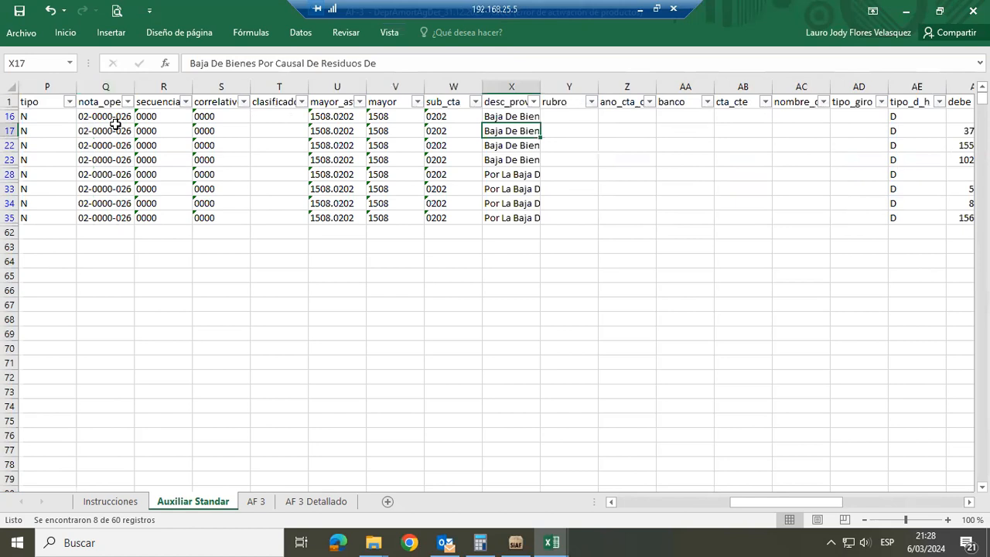
key(Right)
key(Right)
key(Right)
key(Right)
key(Right)
key(Right)
key(Right)
key(Right)
key(Right)
key(Right)
key(Right)
key(Right)
key(Right)
key(Right)
key(Right)
key(Right)
key(Right)
key(Right)
key(Right)
key(Right)
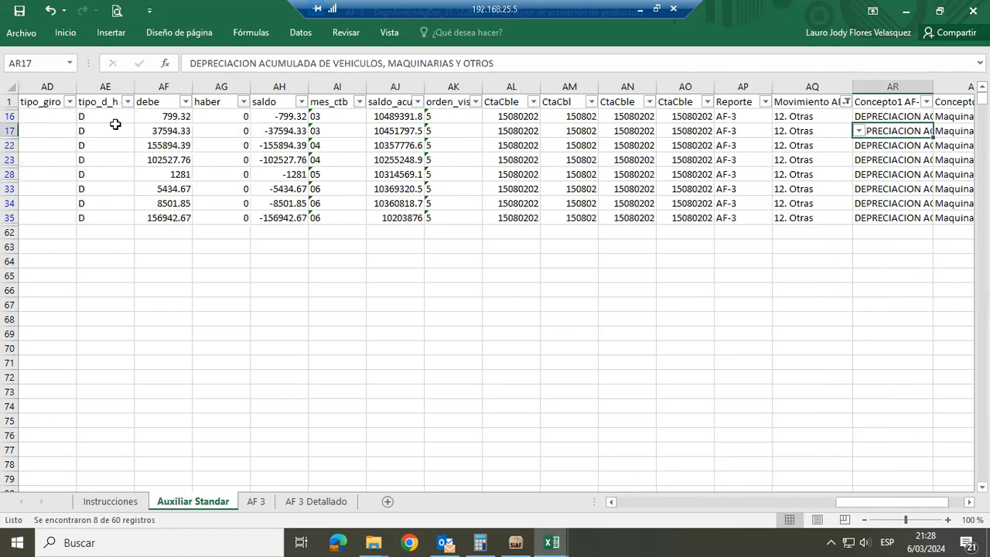
key(Left)
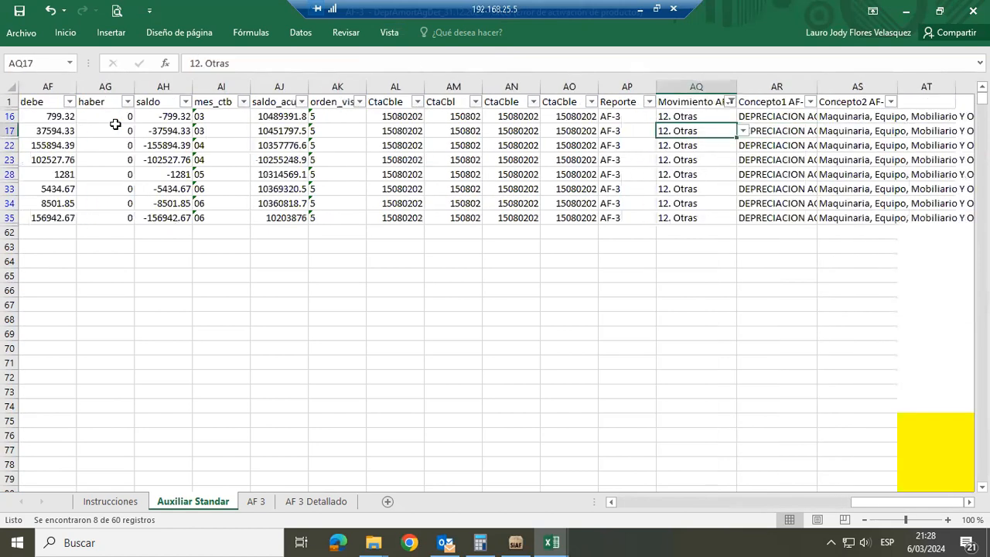
key(Down)
key(Down)
key(Down)
key(Down)
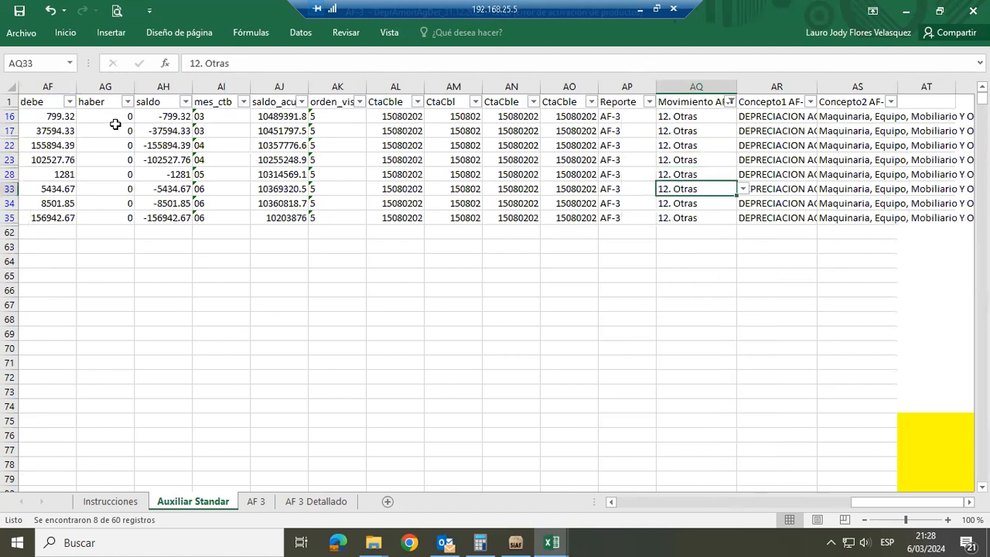
key(Up)
key(Up)
key(Up)
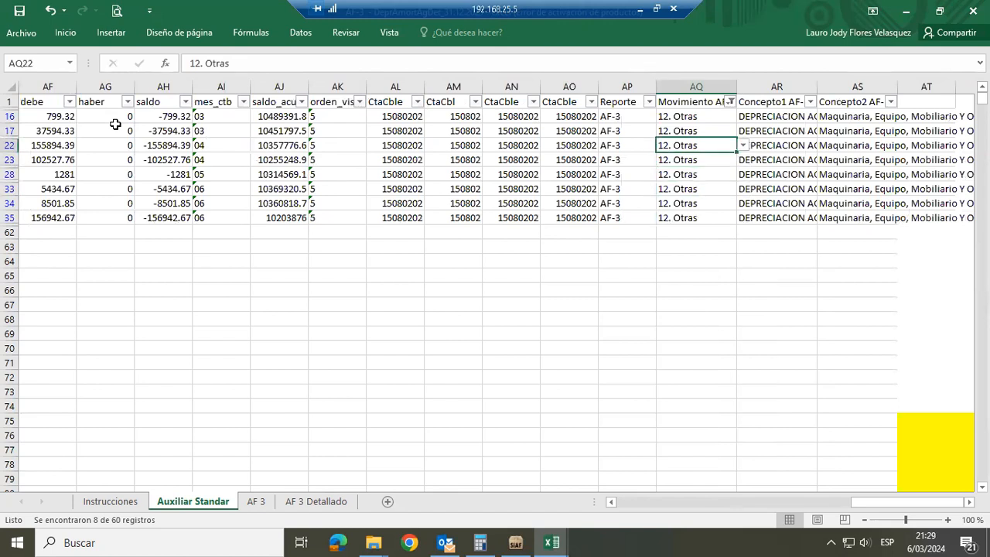
key(Down)
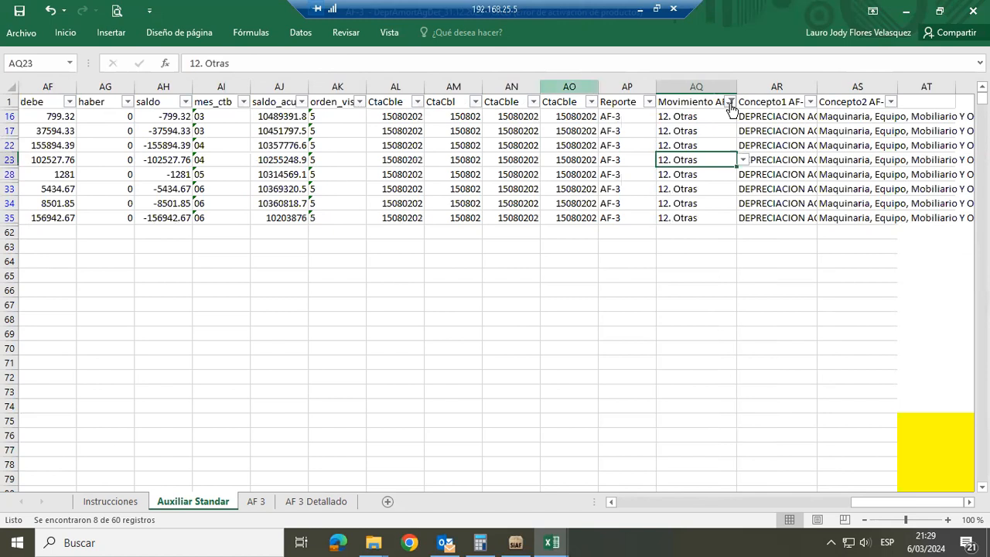
Change the Movimiento AF-3 filter to show only 0. Saldo Inicial
key(alt+Down)
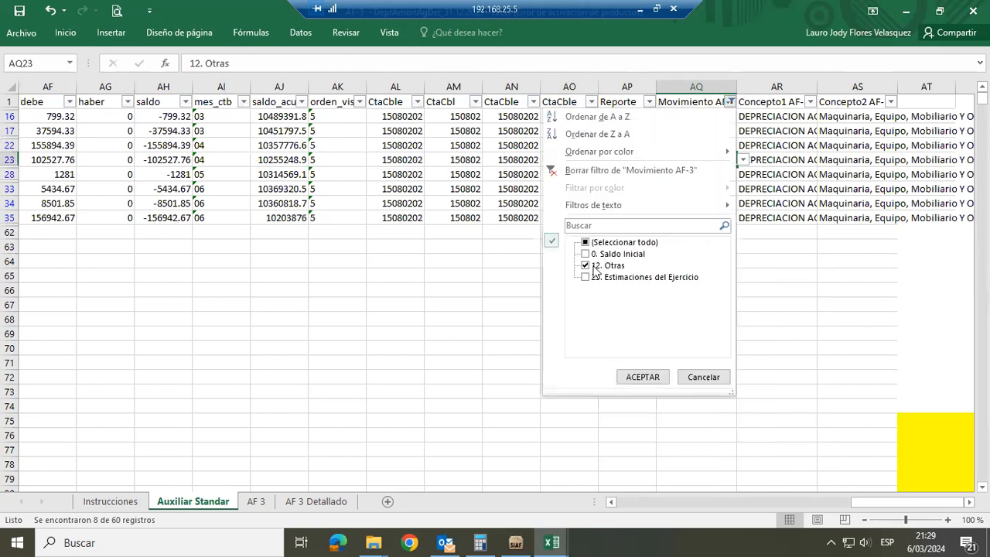
click(599, 255)
click(628, 375)
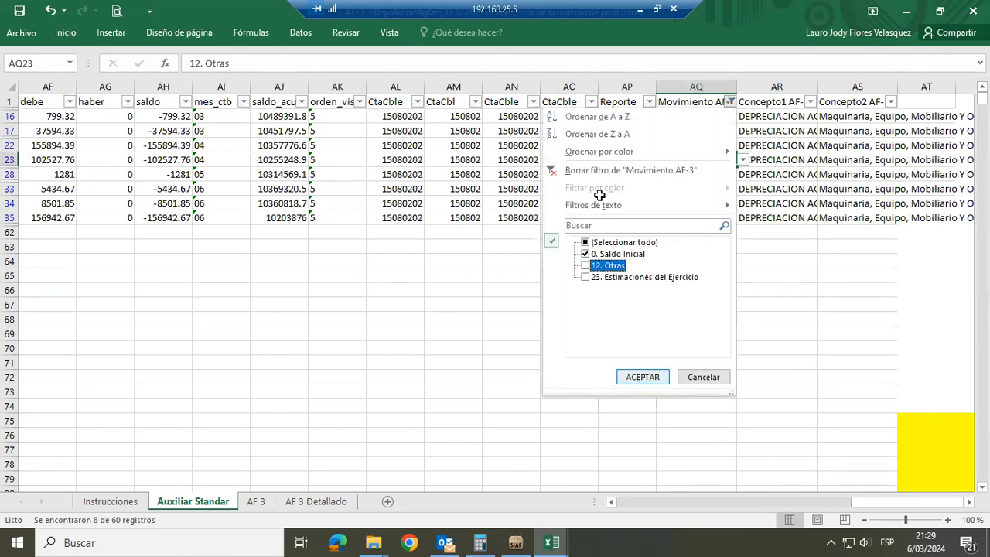
Check the nota_oper column of the 0. Saldo Inicial rows for the accounting note behind them
click(588, 129)
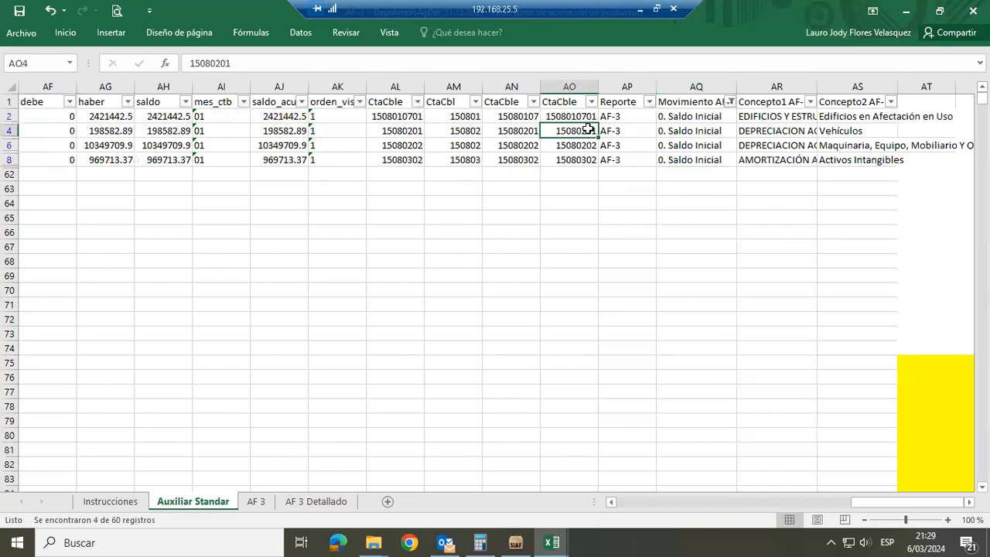
key(Left)
key(Left)
key(Left)
key(Left)
key(Left)
key(Left)
key(Left)
key(Left)
key(Left)
key(Left)
key(Left)
key(Left)
key(Left)
key(Left)
key(Left)
key(Left)
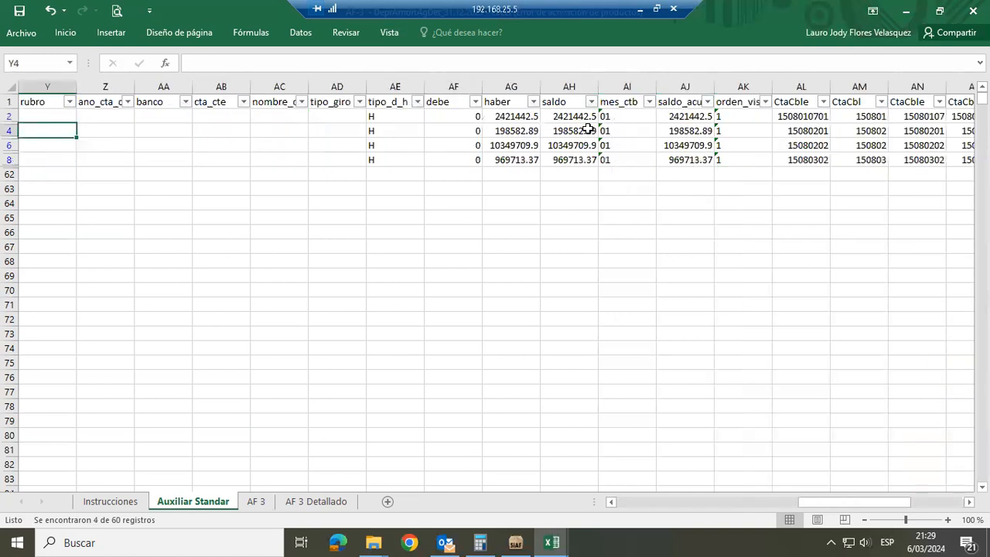
key(Left)
key(Left)
key(Left)
key(Left)
key(Left)
key(Left)
key(Left)
key(Left)
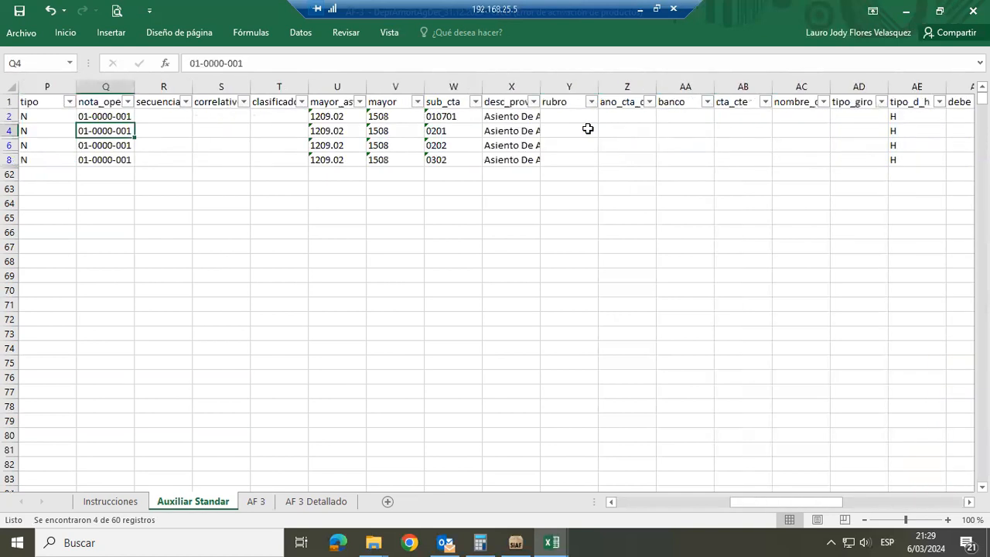
key(Up)
key(ctrl+Down)
key(ctrl+Up)
Review the desc_proveedor column and the movement and concept classification of the 0. Saldo Inicial rows
key(Right)
key(Right)
key(Right)
key(Right)
key(Right)
key(Right)
key(Right)
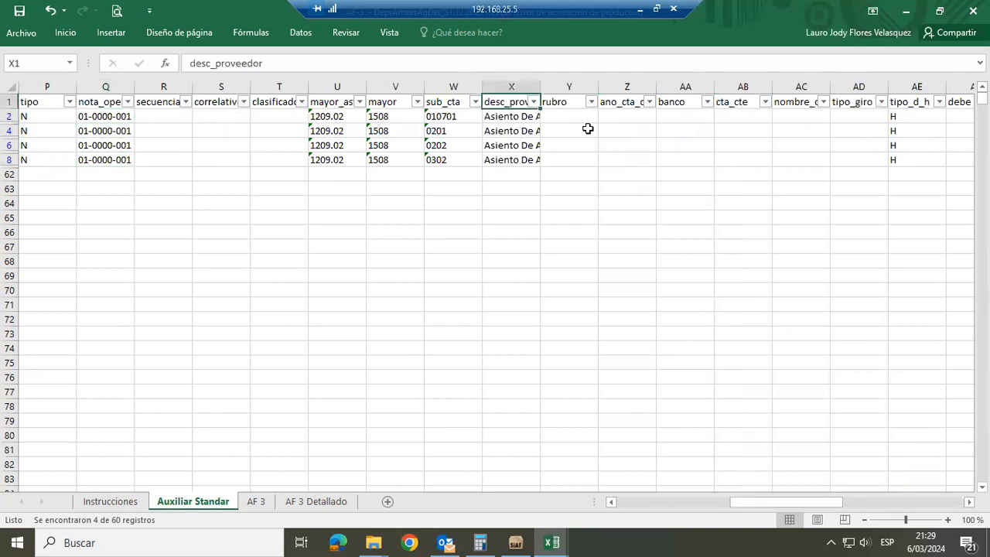
key(Right)
key(Right)
key(Right)
key(Right)
key(Right)
key(Right)
key(Right)
key(Right)
key(Right)
key(Right)
key(Right)
key(Right)
key(Right)
key(Right)
key(Right)
key(Right)
key(Right)
key(Right)
key(Right)
key(Right)
key(Right)
key(Right)
key(Right)
key(Right)
key(Right)
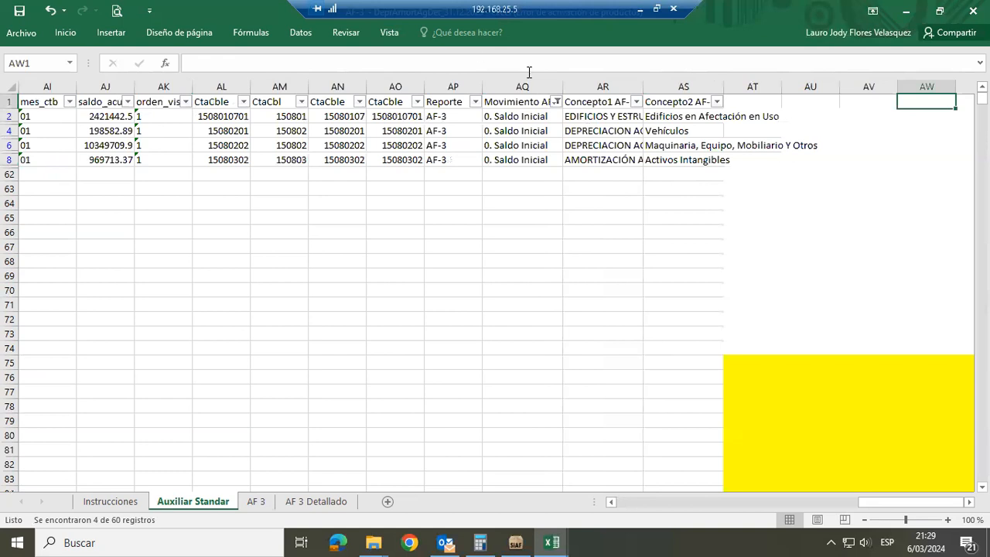
Change the Movimiento AF-3 filter to show only 23. Estimaciones del Ejercicio
click(556, 103)
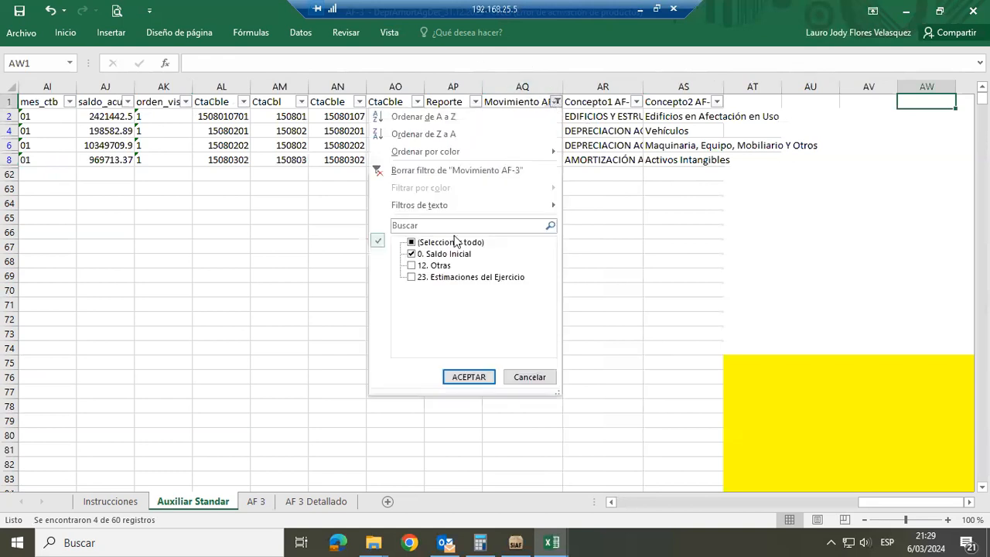
click(424, 257)
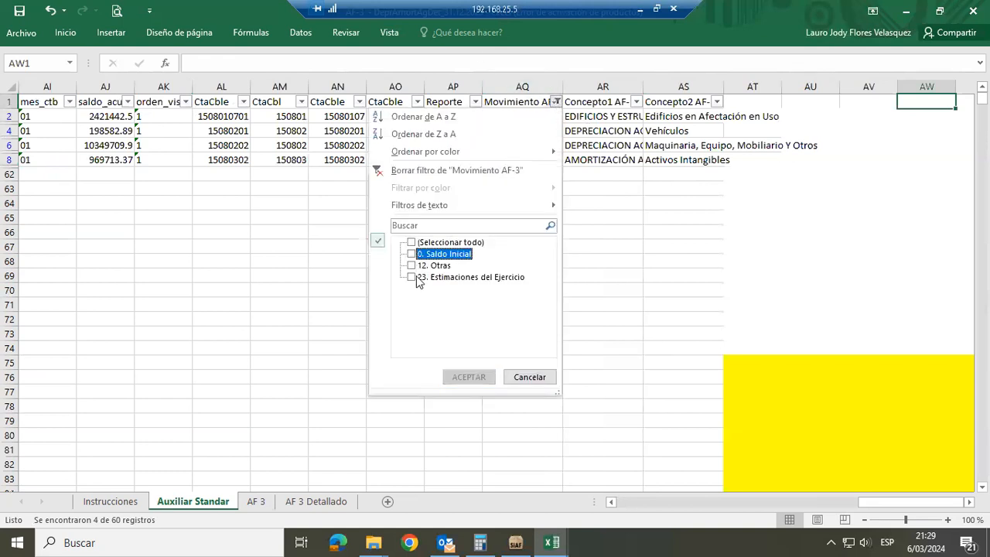
click(412, 278)
click(453, 374)
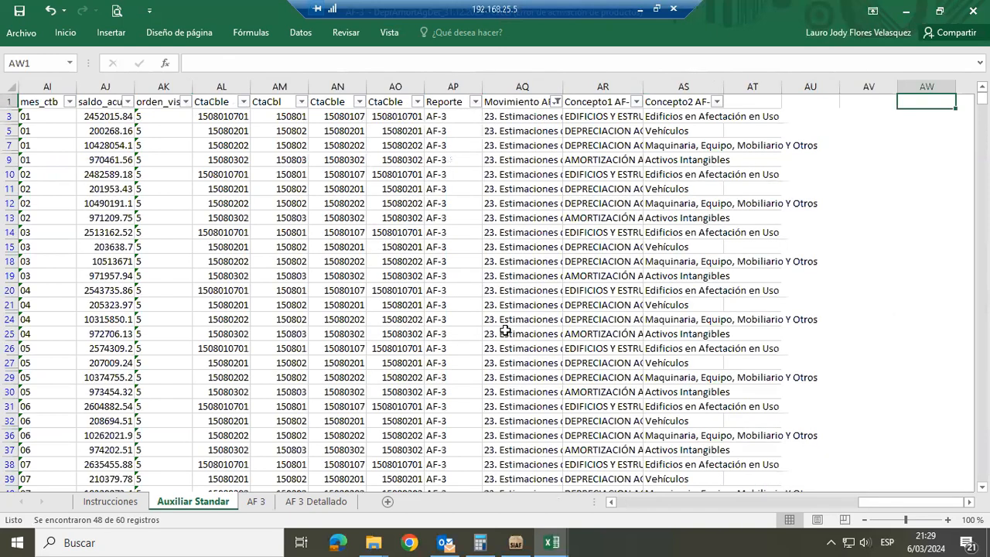
Read the depreciation and amortization descriptions in the desc_proveedor column for the filtered 23. Estimaciones del Ejercicio rows
click(512, 276)
key(Left)
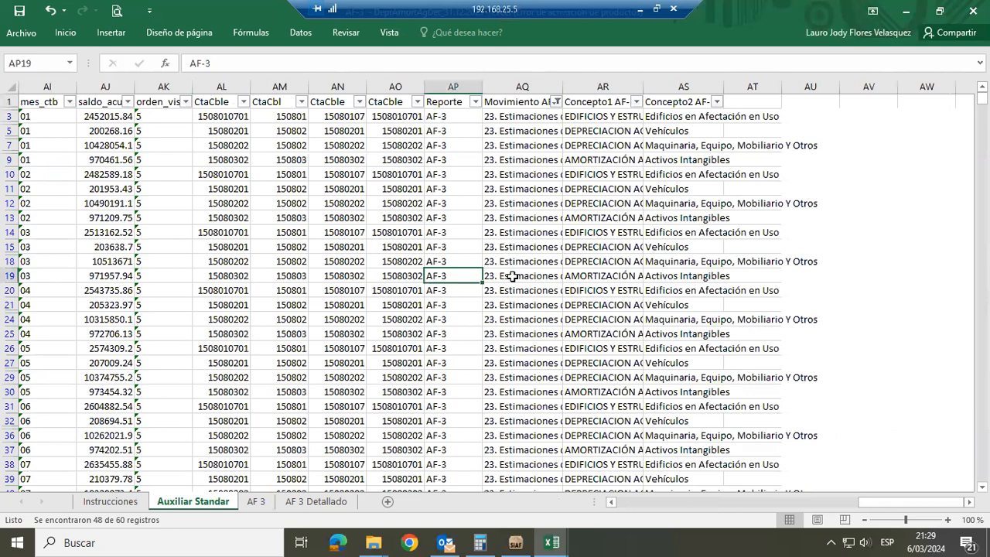
key(Left)
key(Left)
key(Left)
key(Left)
key(Left)
key(Left)
key(Left)
key(Left)
key(Left)
key(Left)
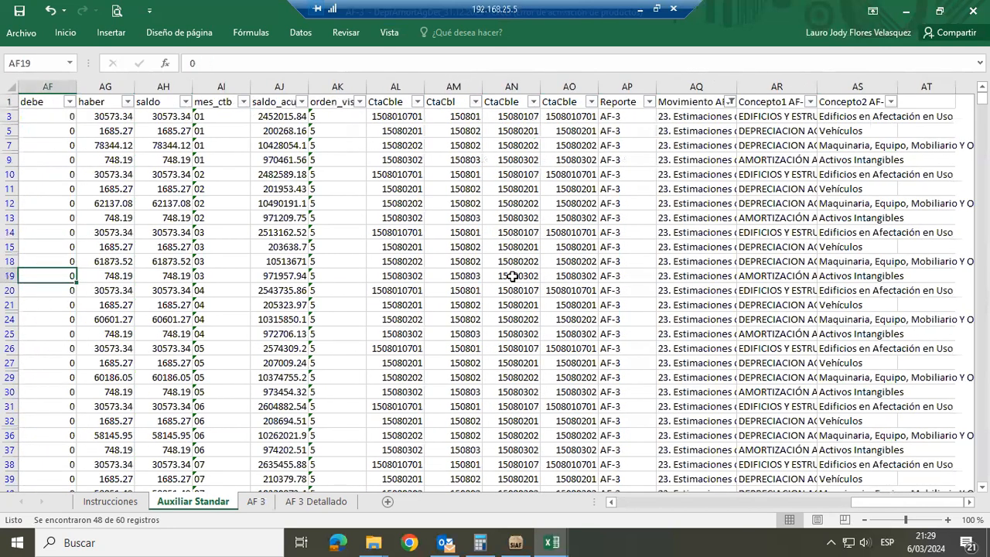
key(Left)
key(Left)
key(Left)
key(Left)
key(Left)
key(Left)
key(Left)
key(Left)
key(Left)
key(Left)
key(Left)
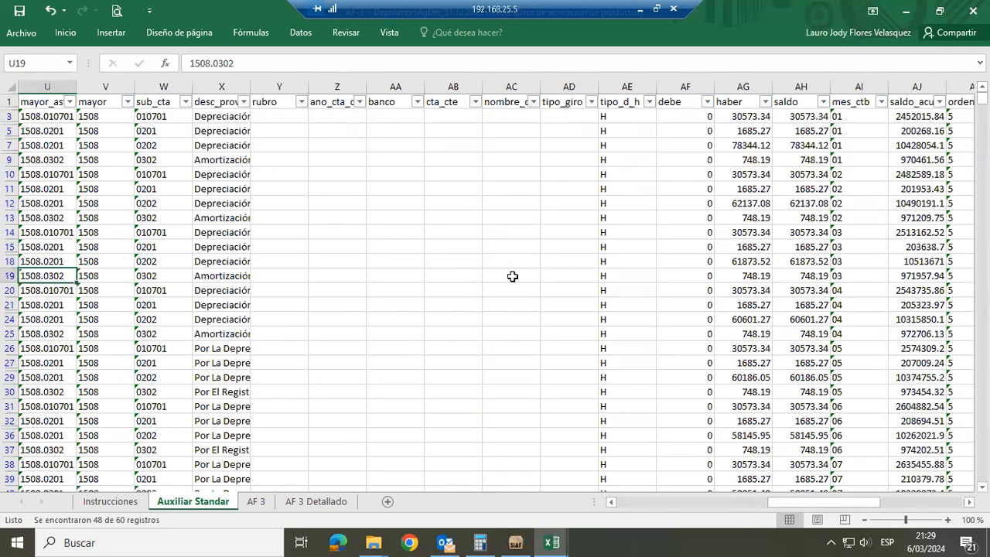
key(Left)
key(Up)
key(Up)
key(Right)
key(Right)
key(Right)
key(Right)
key(Up)
key(Up)
key(Up)
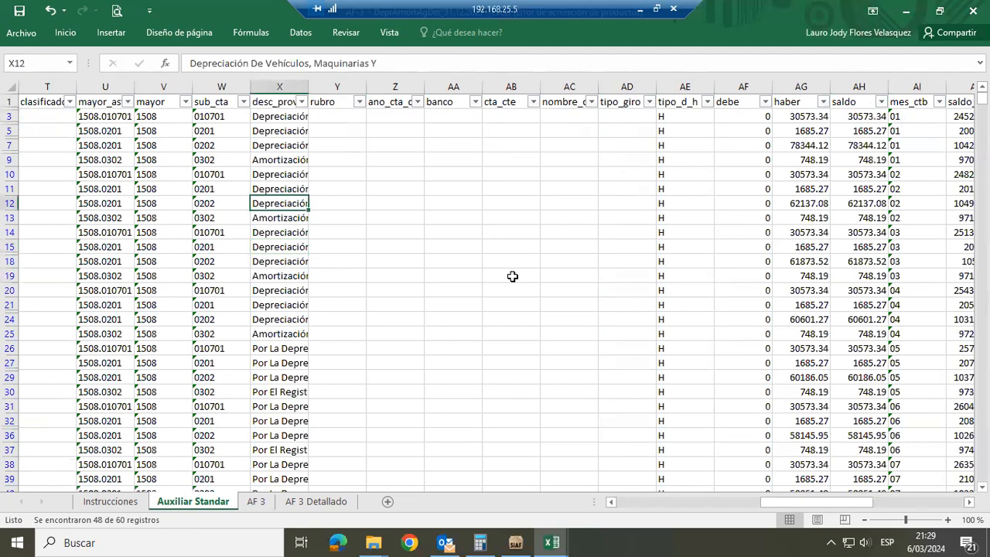
key(Down)
key(Down)
key(Down)
key(Down)
key(Down)
key(Down)
key(Down)
key(Down)
key(Down)
key(Down)
key(Down)
Check the nota_oper column of the 23. Estimaciones del Ejercicio rows for their accounting note code
key(Left)
key(Left)
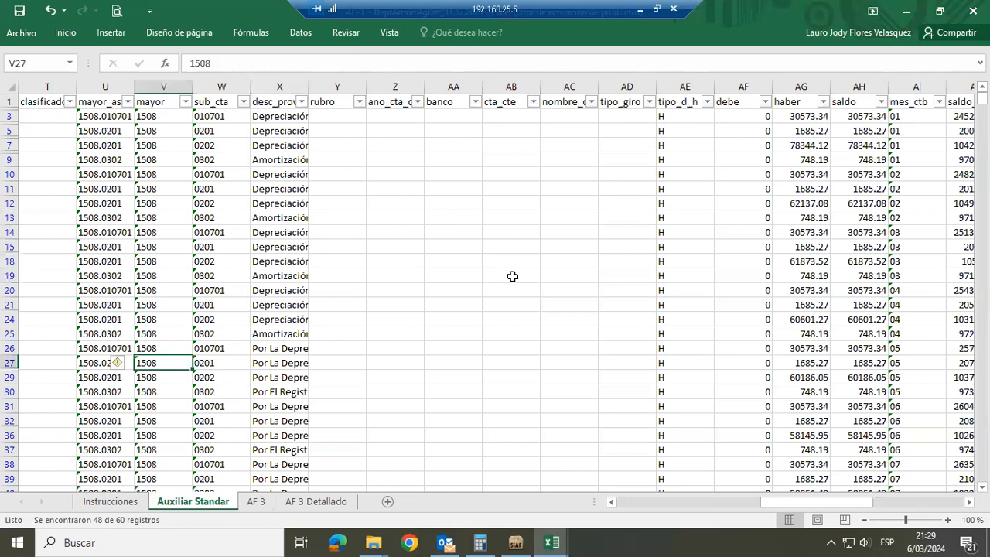
key(Left)
key(Left)
key(Left)
key(Left)
key(Left)
key(Left)
key(Left)
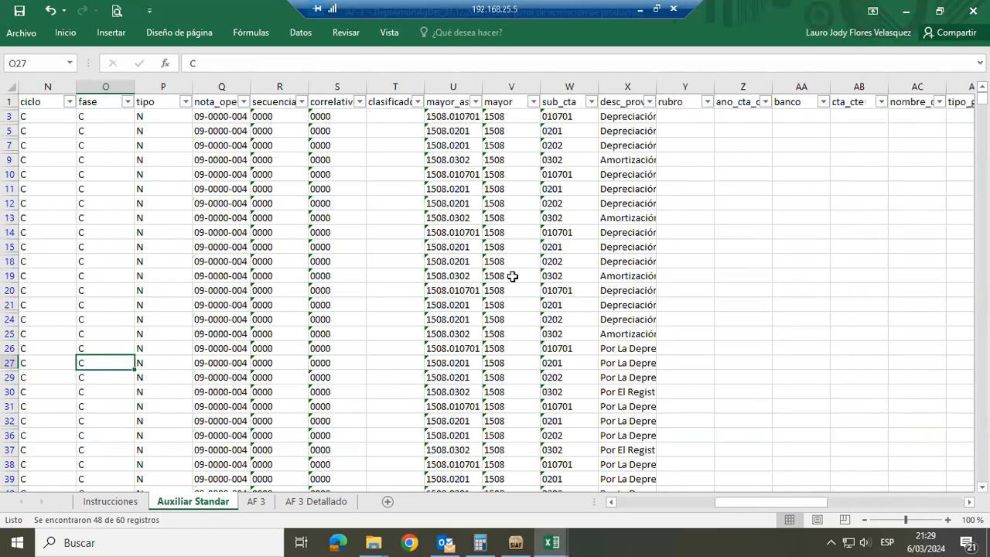
key(Right)
key(Right)
key(Up)
key(Up)
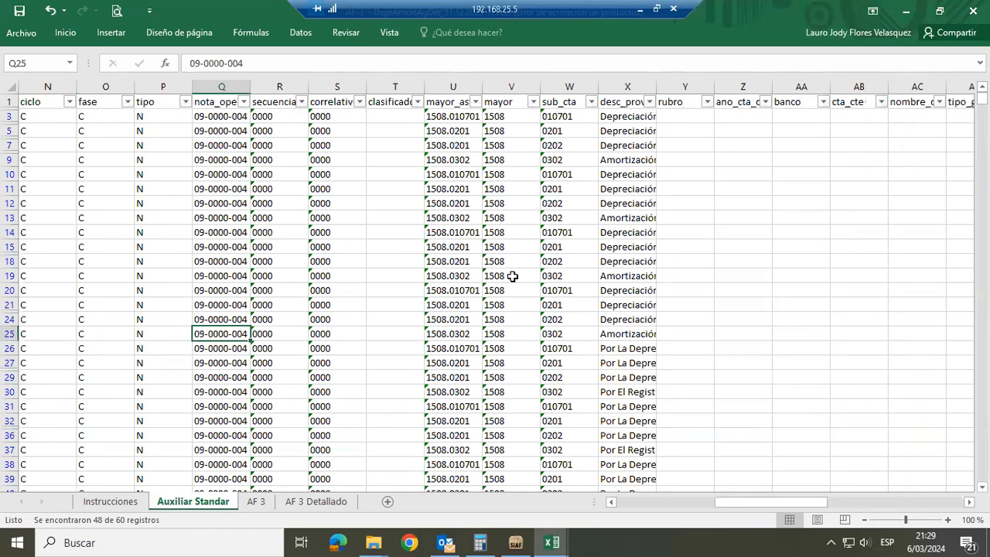
Review the account codes, Reporte, Movimiento AF-3 and Concepto1 classification of the 23. Estimaciones del Ejercicio rows
key(Right)
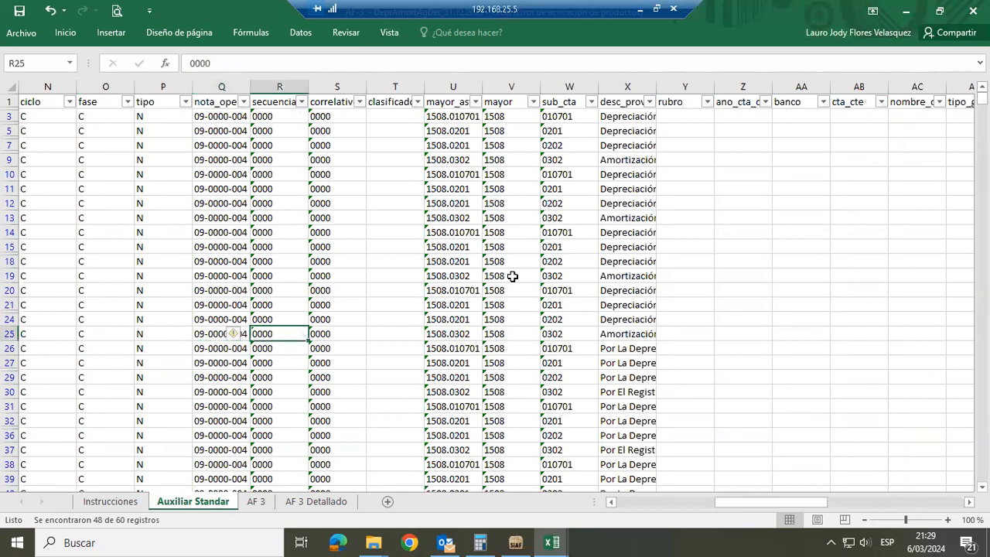
key(Right)
key(Right)
key(Right)
key(Right)
key(Right)
key(Right)
key(Right)
key(Right)
key(Right)
key(Right)
key(Right)
key(Right)
key(Right)
key(Right)
key(Right)
key(Right)
key(Right)
key(Right)
key(Right)
key(Right)
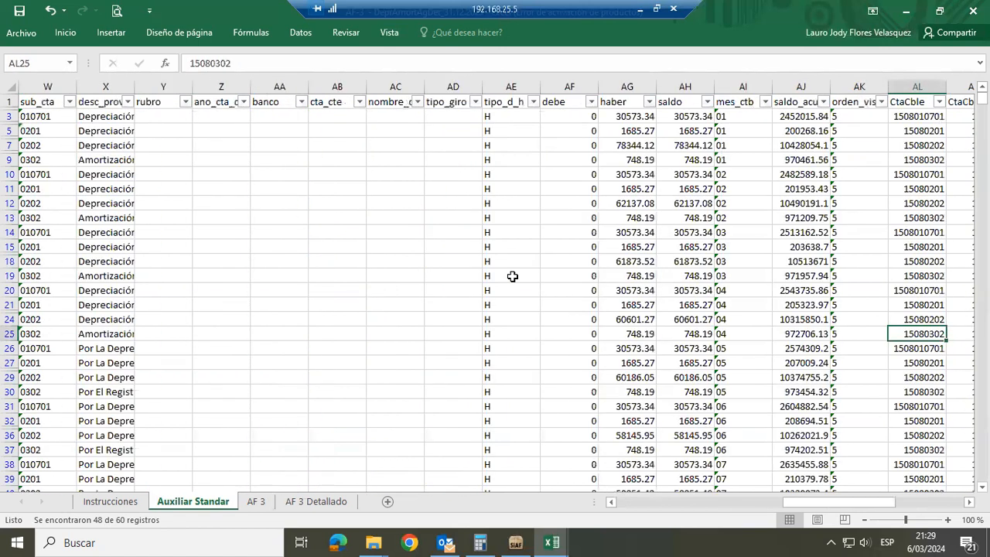
key(Right)
key(Right)
key(Right)
key(Right)
key(Right)
key(Right)
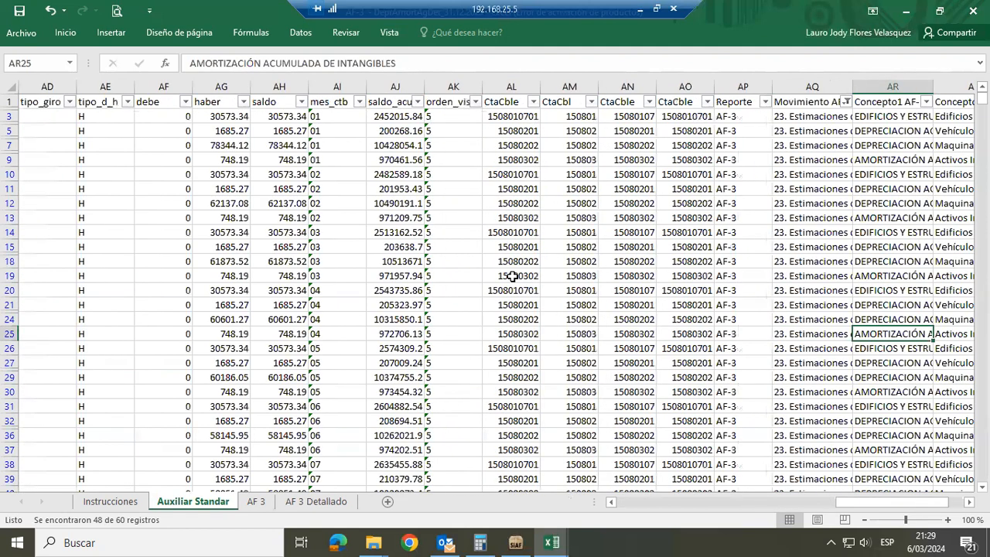
key(Left)
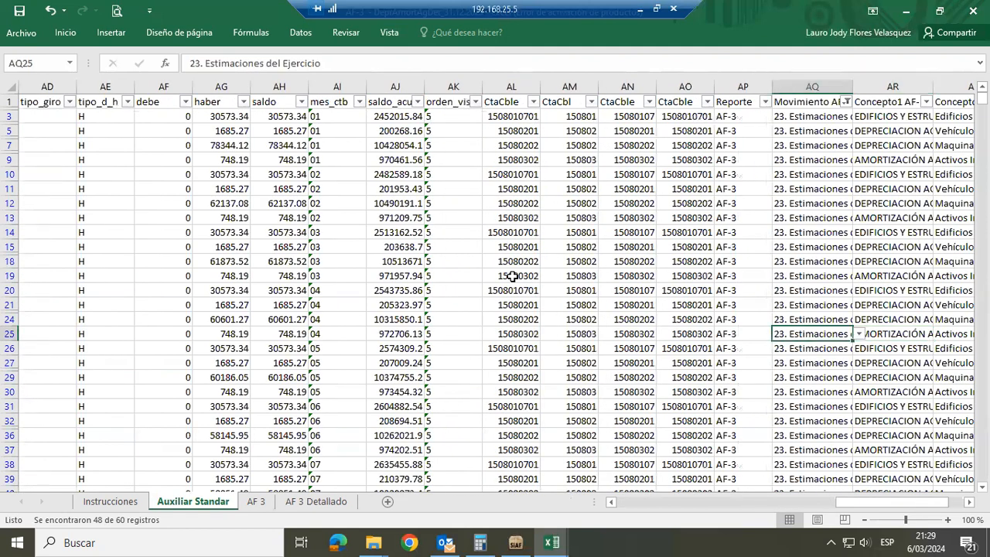
key(Left)
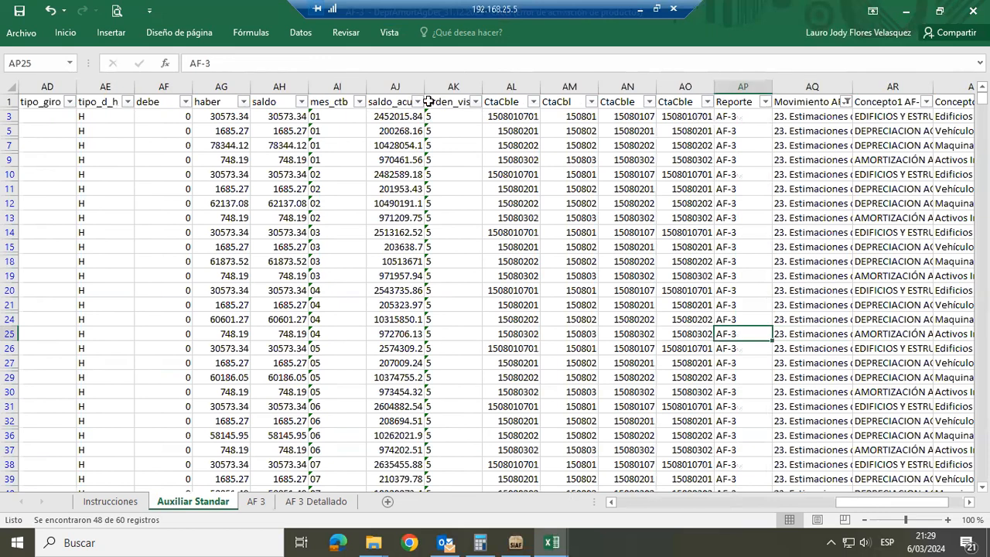
key(Left)
key(Left)
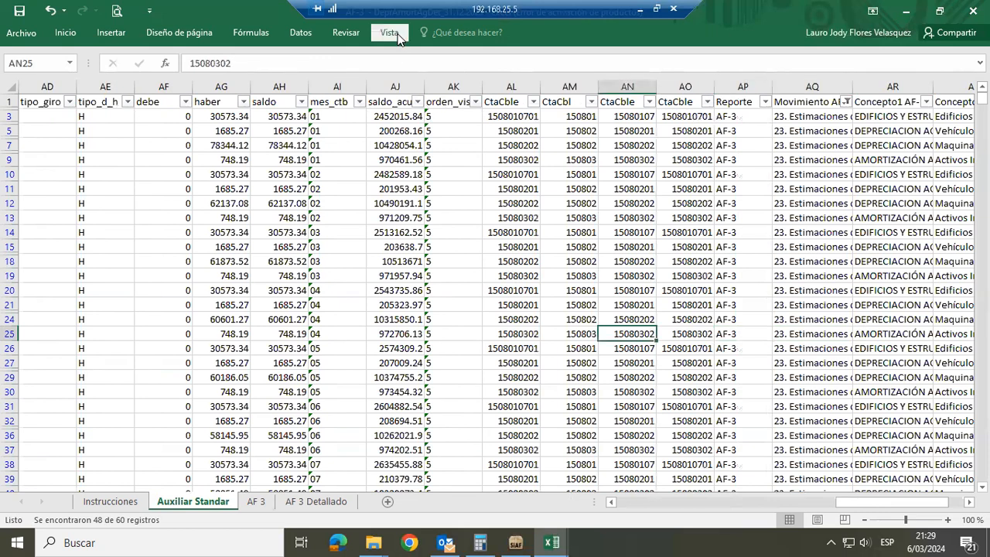
View the available macros, including AF_3, and close the list without running any
click(390, 34)
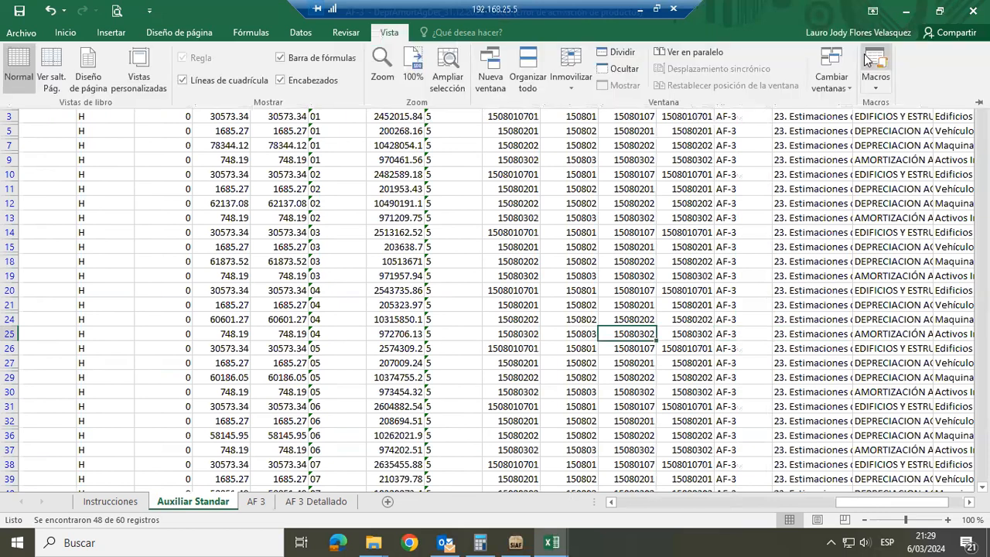
click(868, 60)
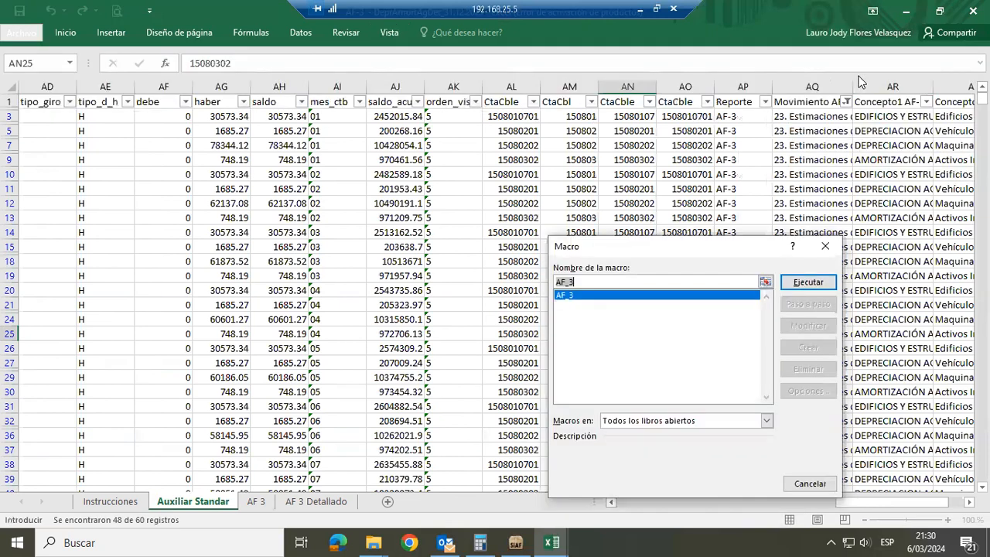
click(825, 245)
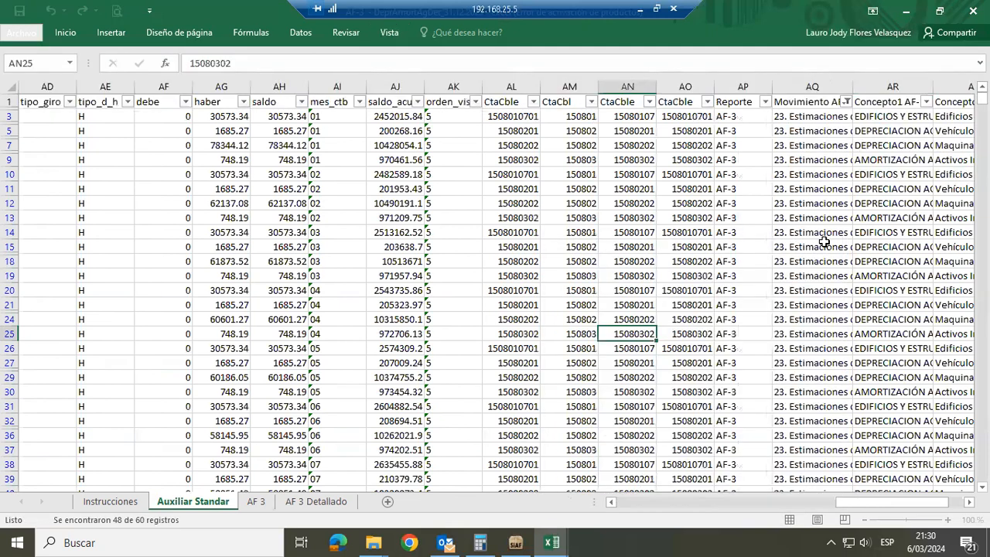
Extract the detail records behind the Vehículos amount for 23. Estimaciones del Ejercicio in the AF 3 Detallado pivot table, and return to the pivot
click(311, 502)
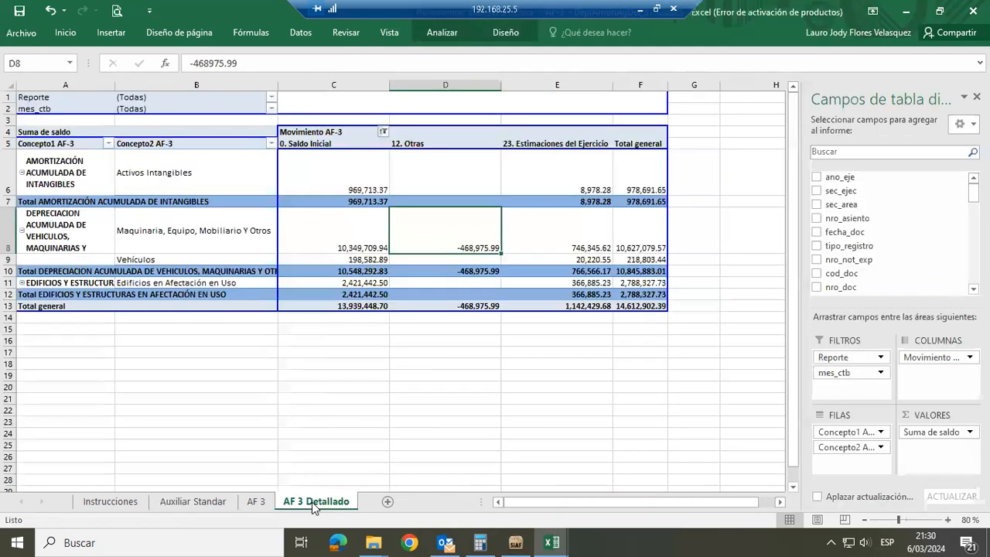
click(412, 352)
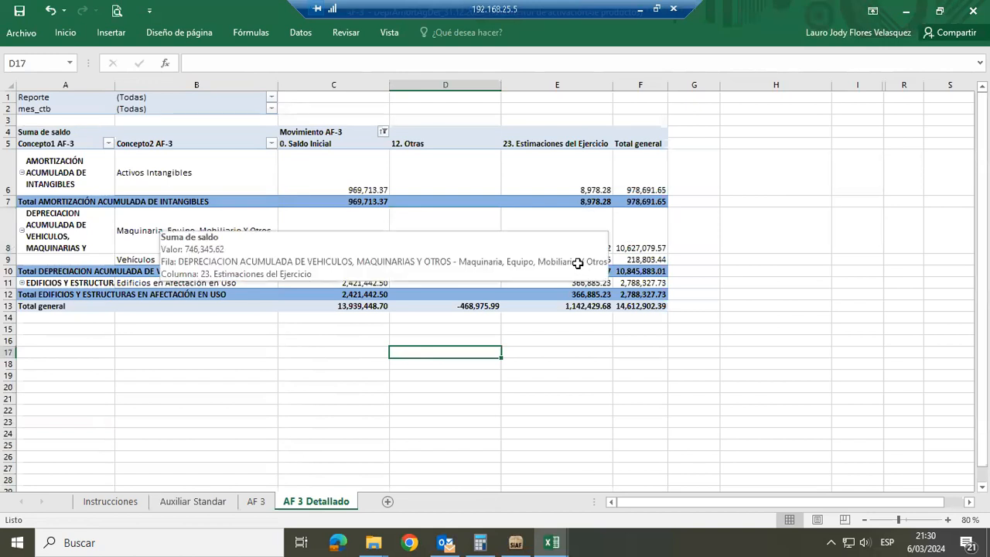
click(576, 260)
double_click(578, 261)
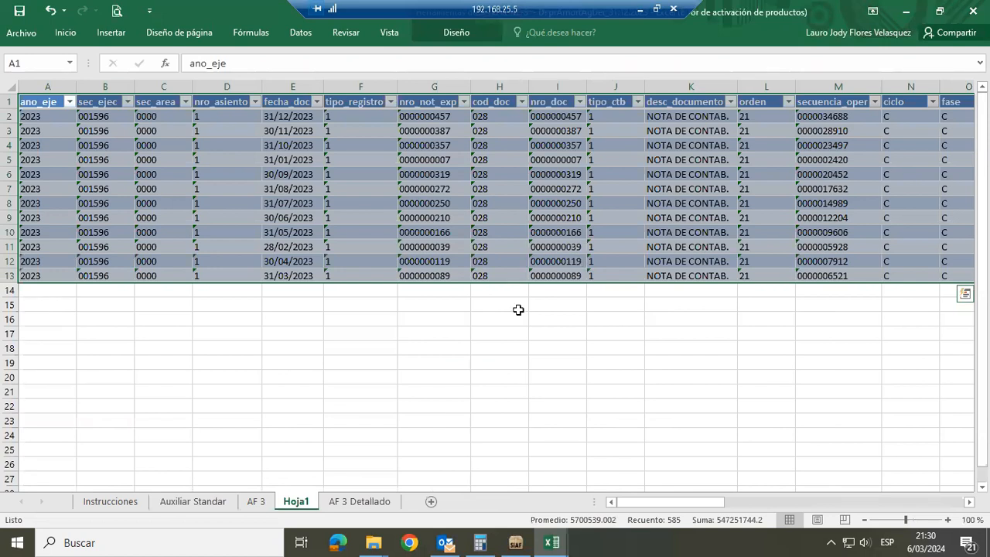
click(355, 501)
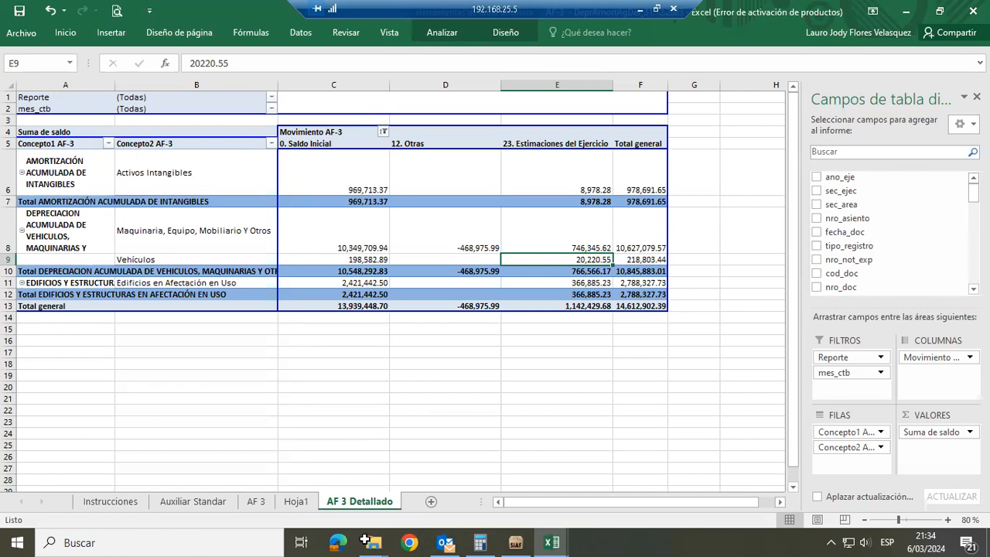
Switch to File Explorer and go to the Cuenta 15_Patrimonio_Diciembre_2023 folder inside 12. Diciembre 2023
mouse_move(374, 540)
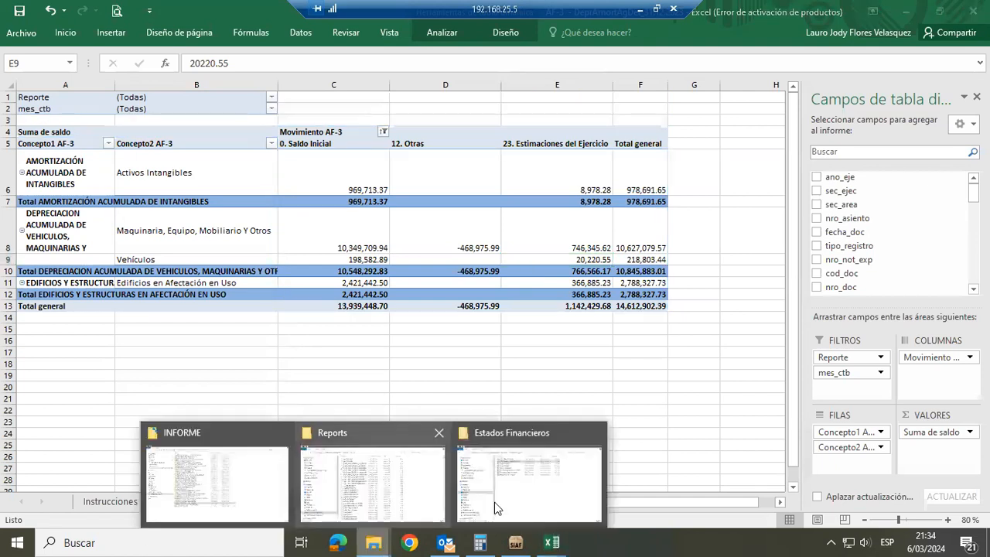
mouse_move(461, 490)
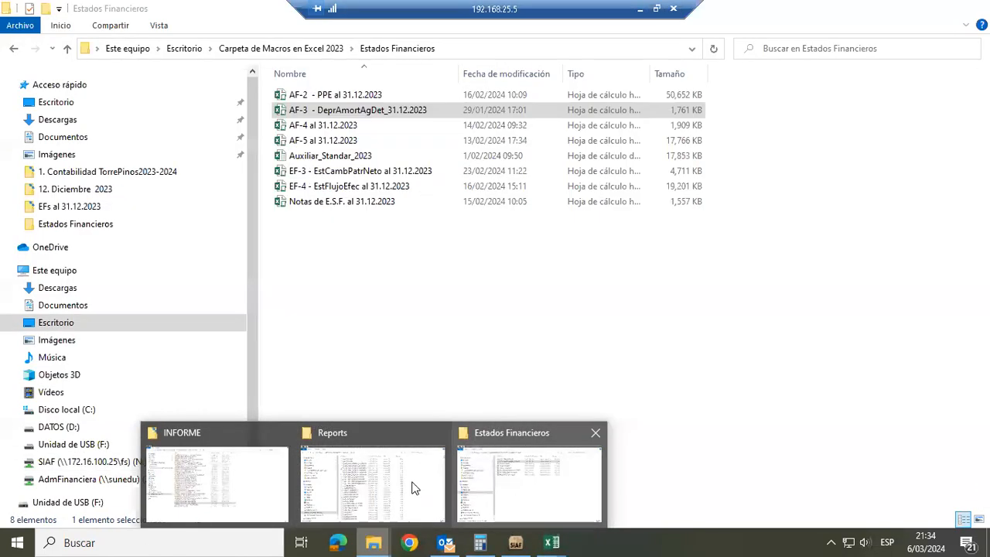
mouse_move(402, 479)
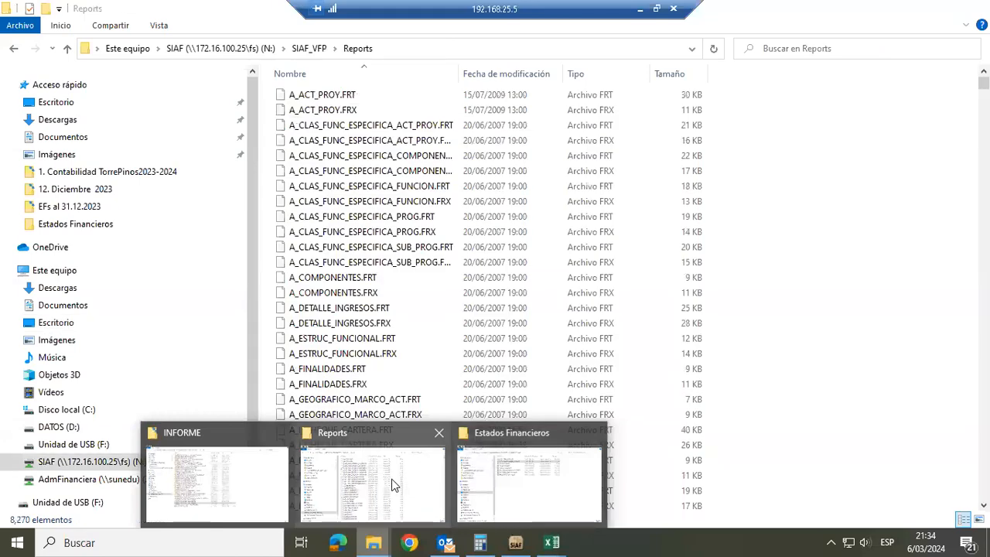
click(391, 478)
click(131, 194)
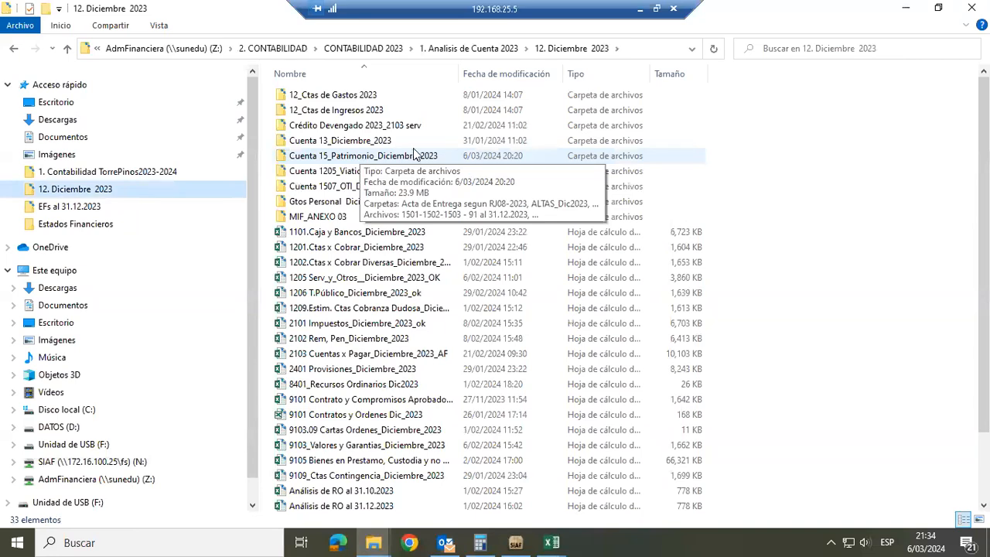
double_click(403, 157)
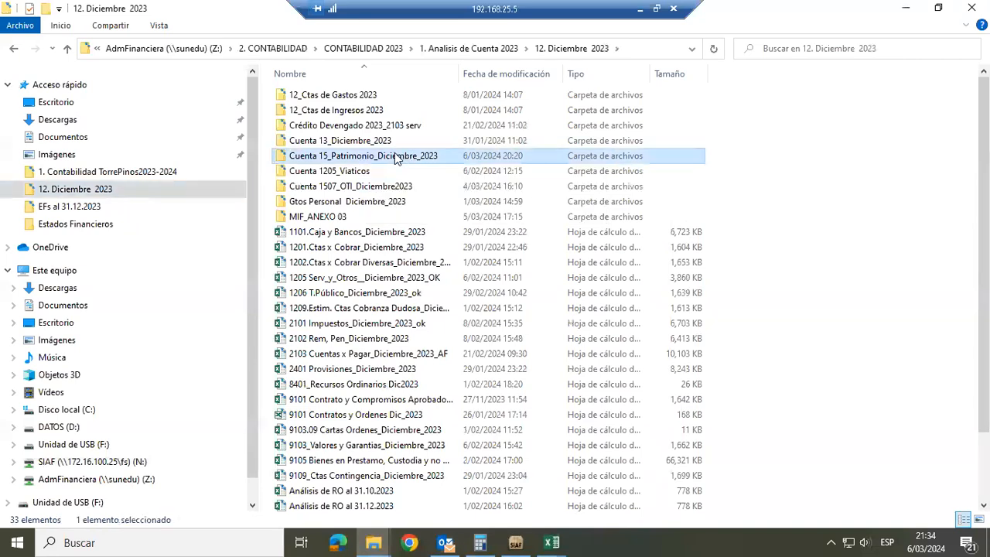
click(395, 155)
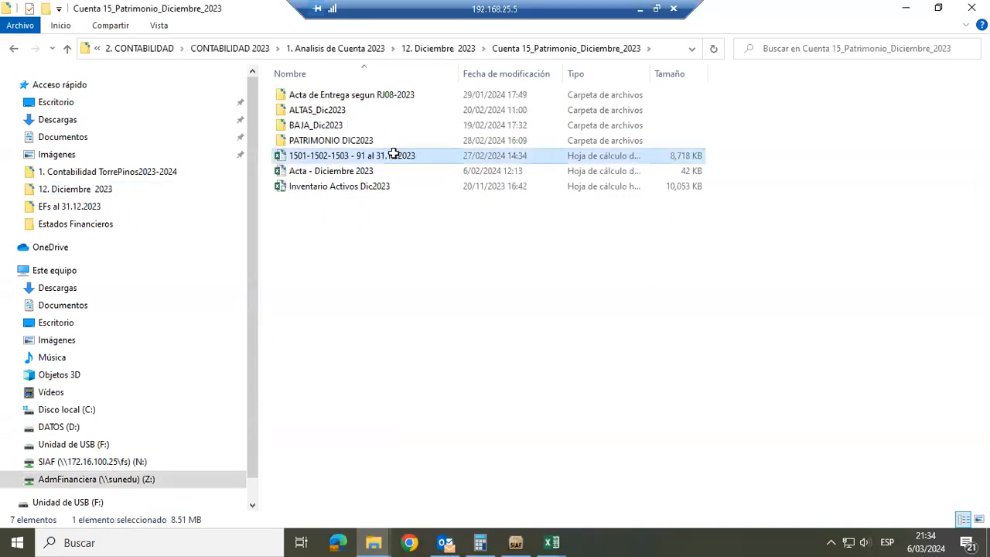
double_click(394, 155)
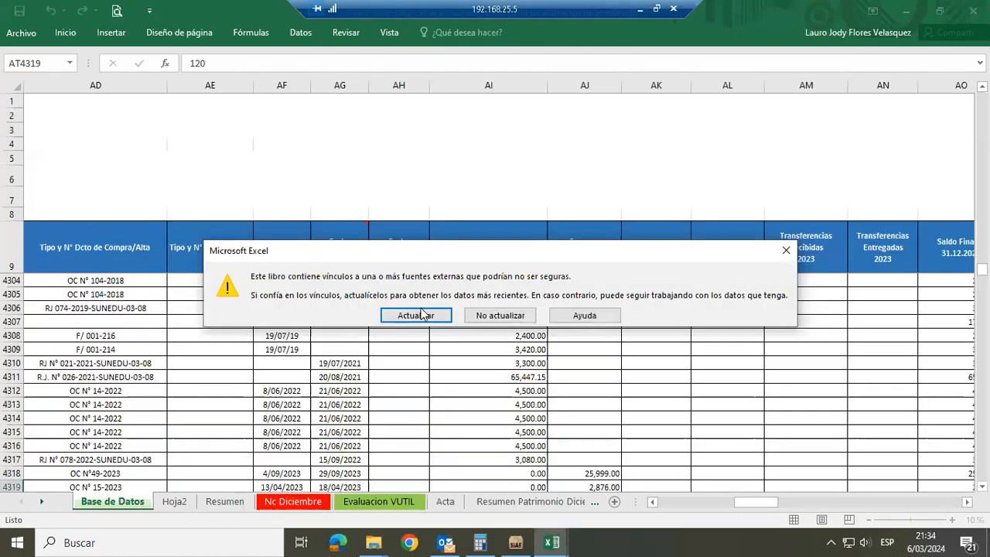
click(470, 315)
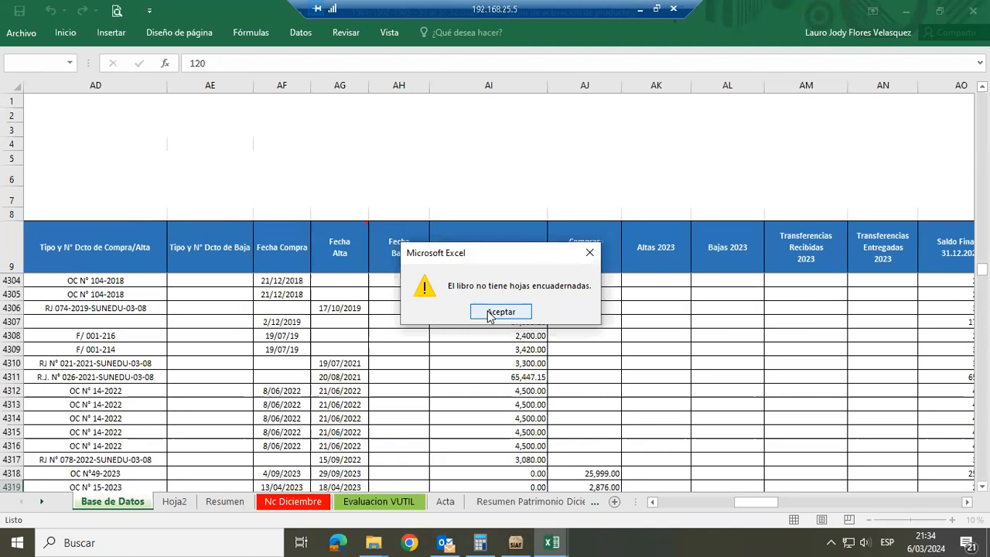
click(488, 313)
click(479, 316)
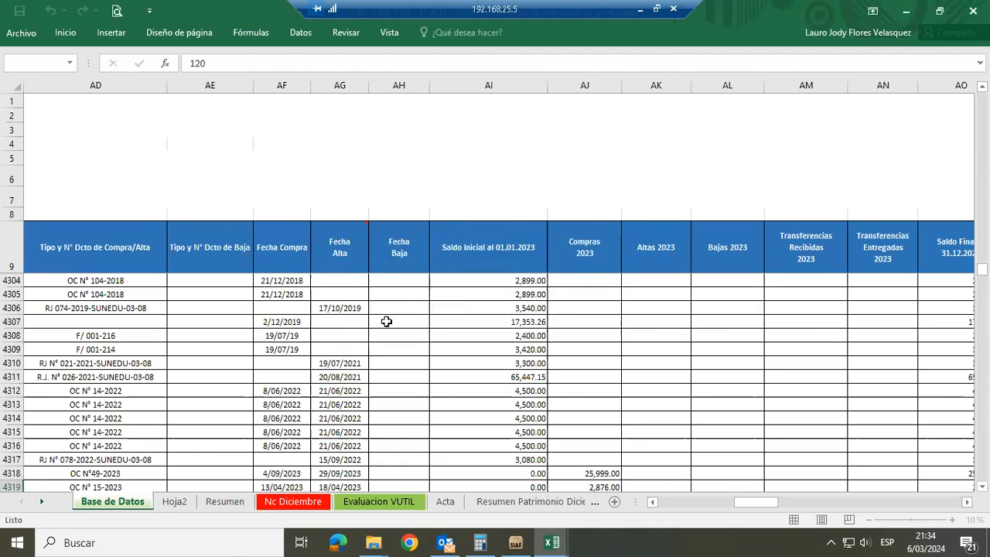
Review the Base de Datos headings from CÓDIGO PATRIMONIO through the 2023 purchases, additions, disposals and transfers to Saldo Final al 31.12.2023
click(385, 263)
key(ctrl+Left)
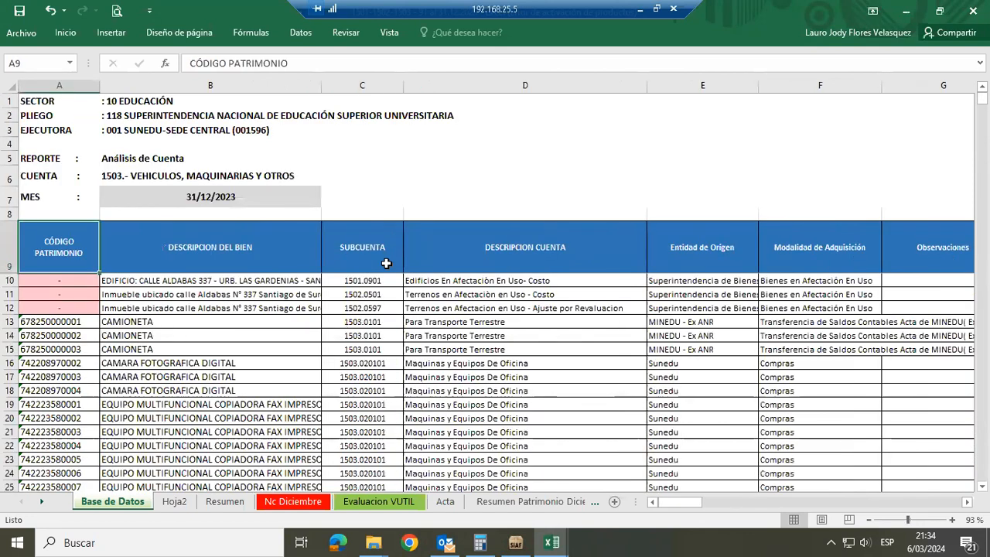
key(Right)
key(ctrl+Right)
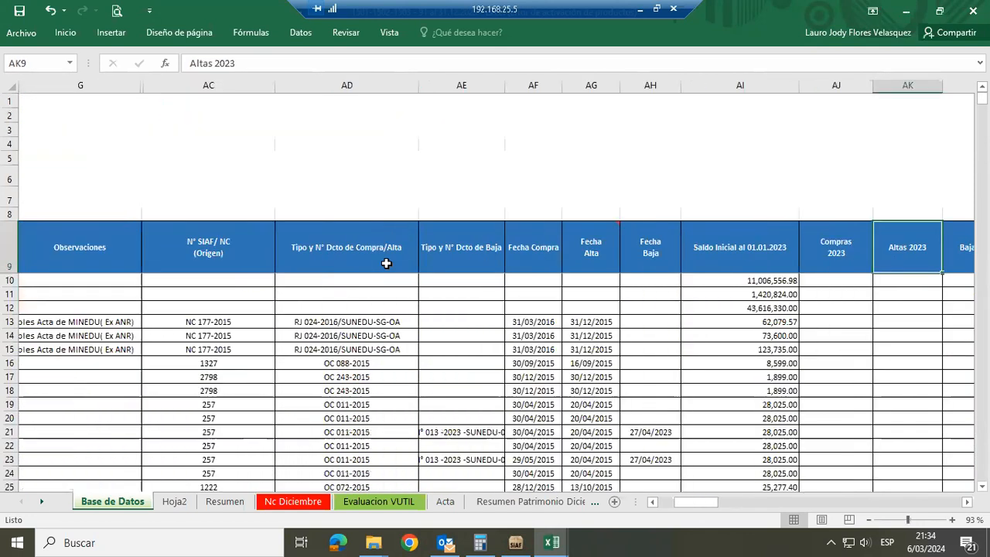
key(Right)
key(Right)
key(Right)
key(Right)
key(Right)
key(Left)
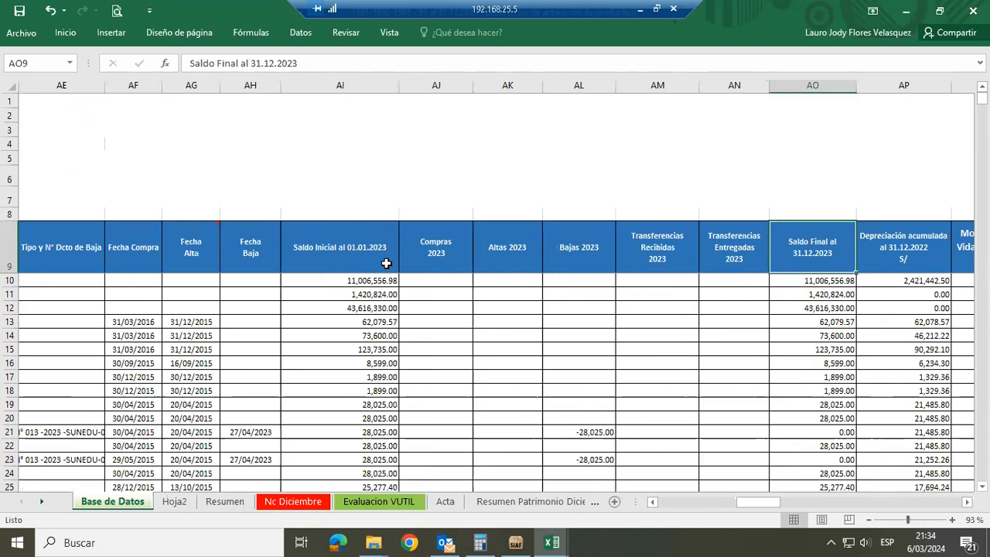
Review the accumulated, monthly and annual depreciation columns of Base de Datos up to Valor Neto en libros al 31.12.2023
key(Right)
key(Right)
key(Right)
key(Right)
key(Right)
key(Right)
key(Right)
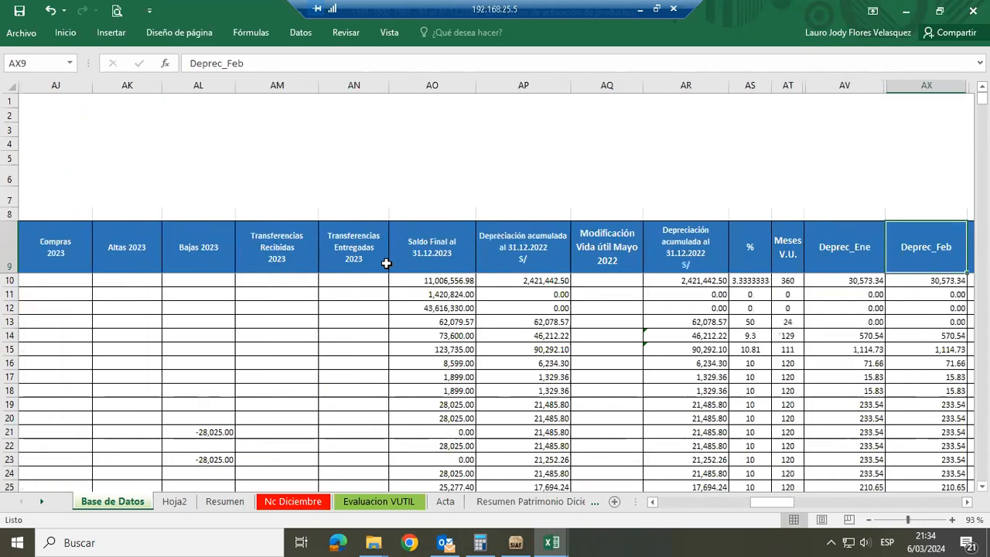
key(Right)
key(Right)
key(Right)
key(Right)
key(Right)
key(Right)
key(Right)
key(Right)
key(Right)
key(Right)
key(Right)
key(Right)
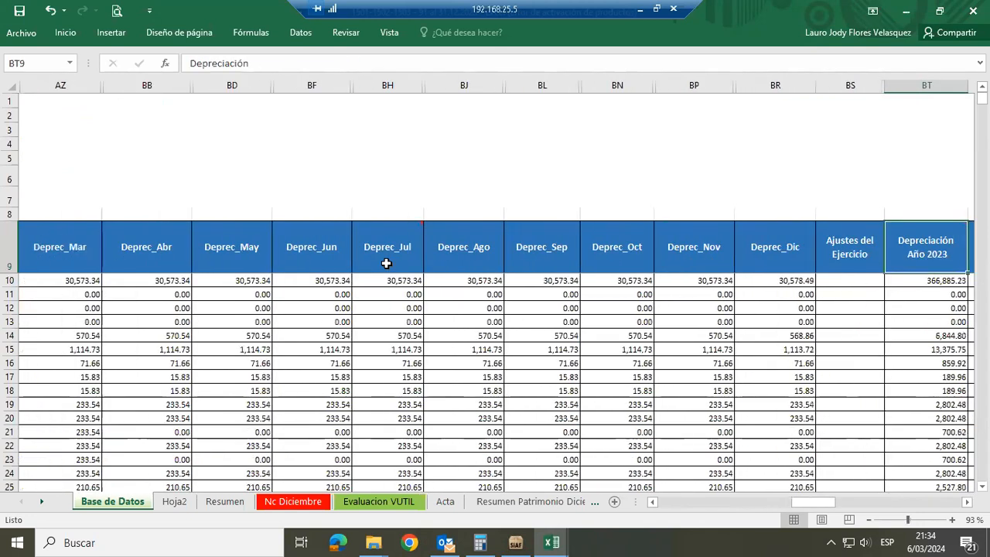
key(Right)
key(Right)
key(Right)
key(Right)
key(Right)
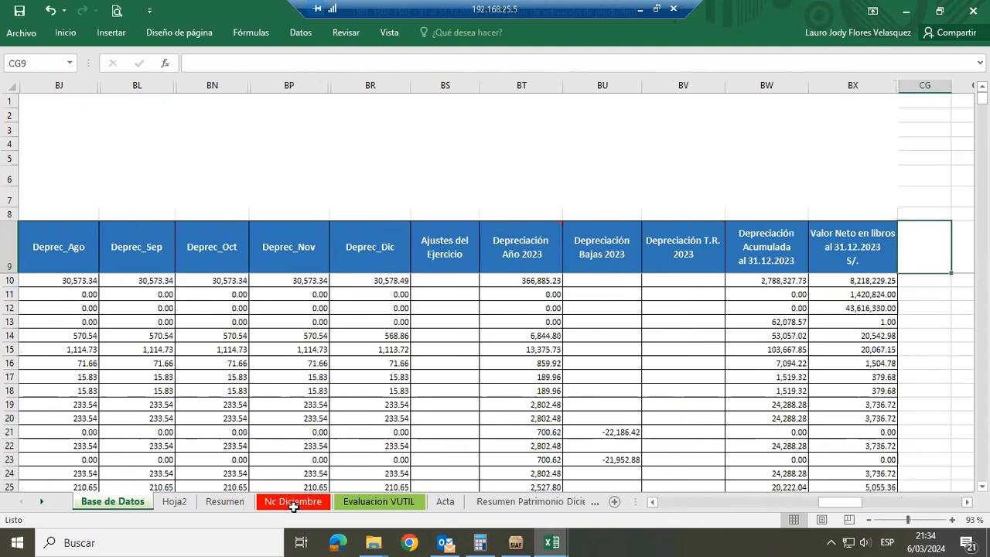
On the Resumen sheet, review the pivot totals by SUBCUENTA across to the Validaciones Mensuales section
click(239, 501)
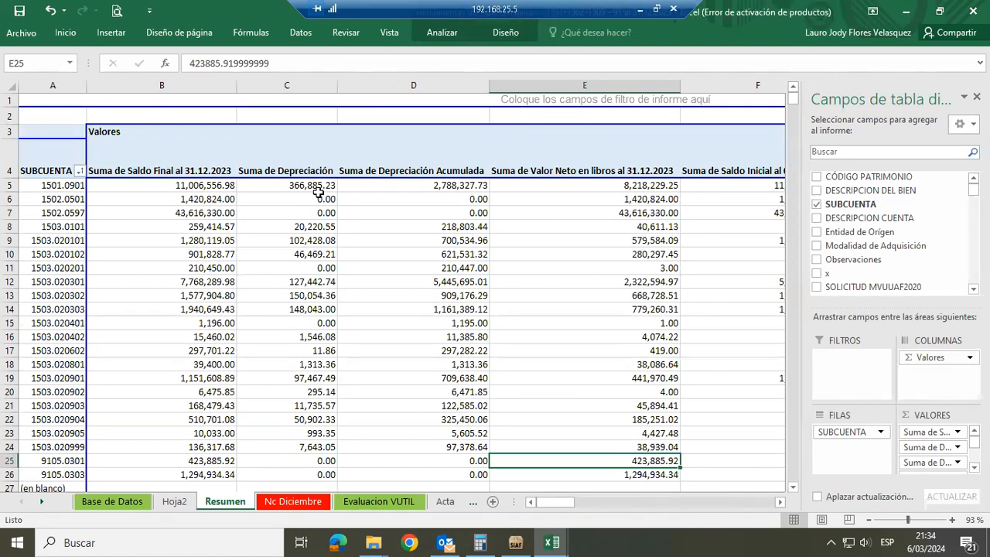
click(517, 235)
key(Right)
key(Right)
key(Right)
key(Right)
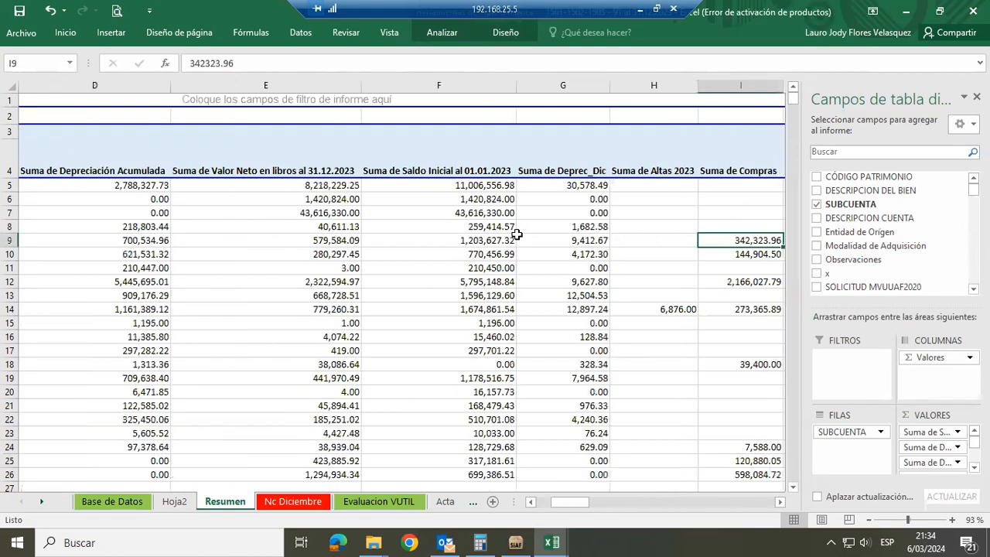
key(Right)
key(Right)
key(Right)
key(Right)
key(Right)
key(Right)
key(Right)
key(Right)
key(Right)
key(Right)
key(Right)
key(Right)
key(Right)
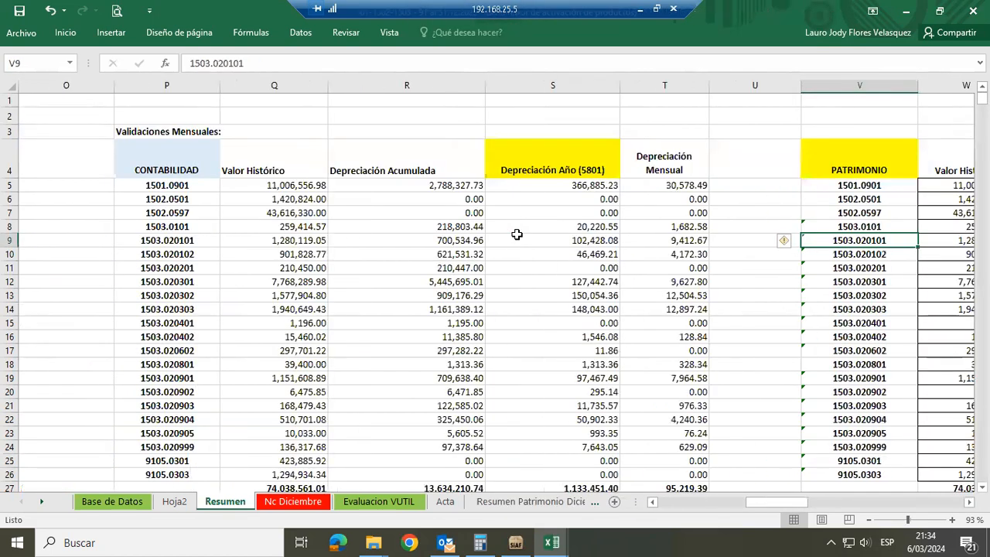
Examine the CONTABILIDAD table of Validaciones Mensuales: Valor Histórico, Depreciación Acumulada, Depreciación Año (5801) and Depreciación Mensual
key(Left)
key(Left)
key(Left)
key(Left)
key(Left)
key(Left)
key(Up)
key(Up)
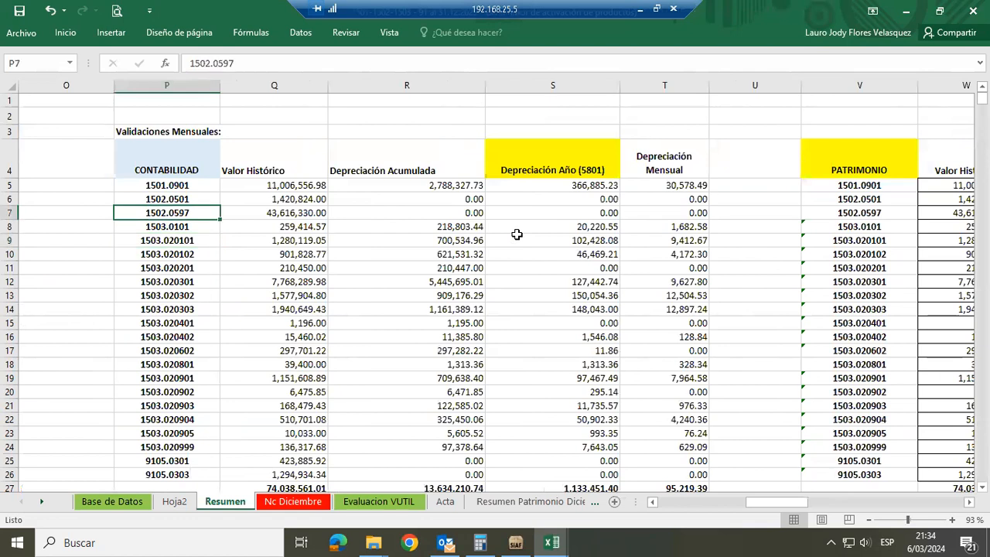
key(Up)
key(Right)
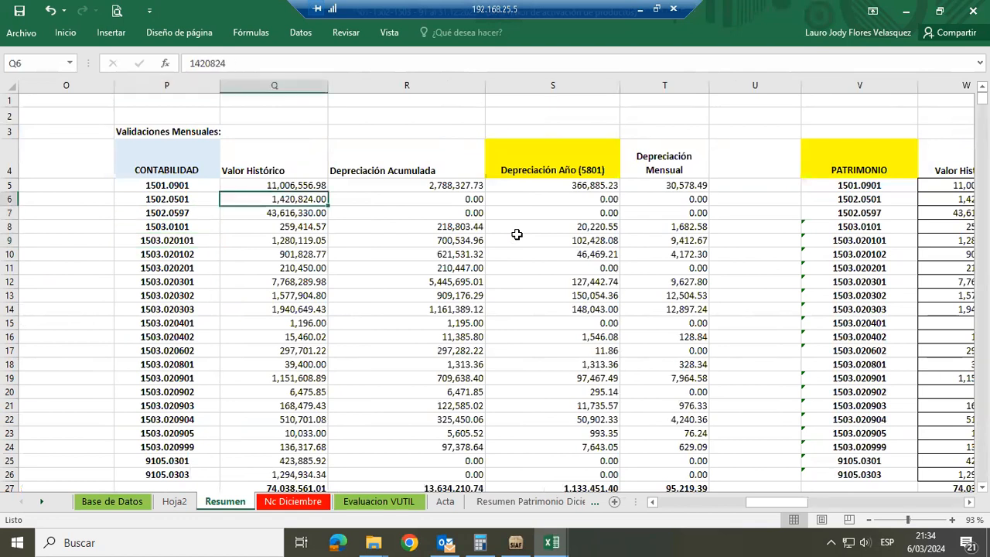
key(Down)
key(Right)
key(Right)
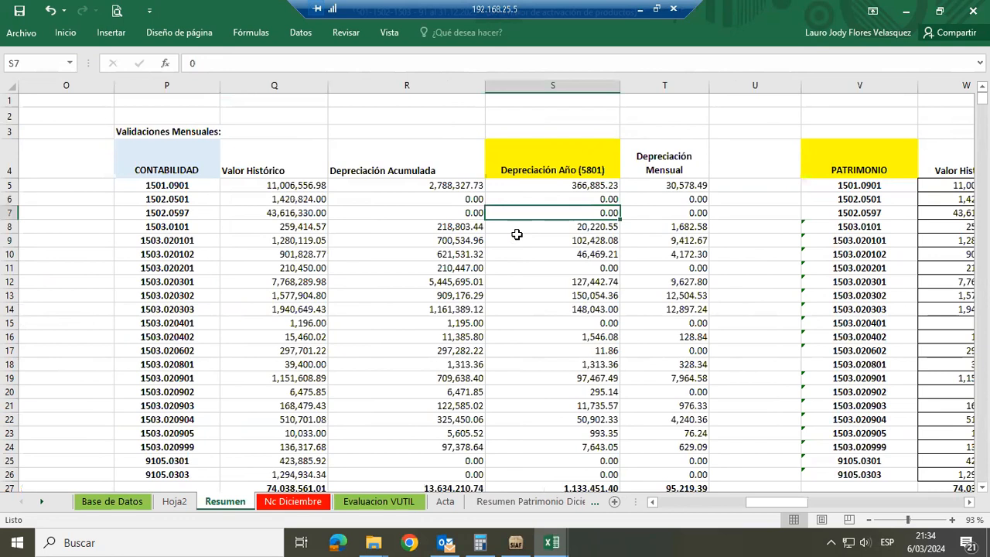
key(Left)
key(Left)
key(Right)
Compare the PATRIMONIO table's Valor Histórico and Depreciación Acumulada by subaccount with the CONTABILIDAD figures
key(Right)
key(Right)
key(Right)
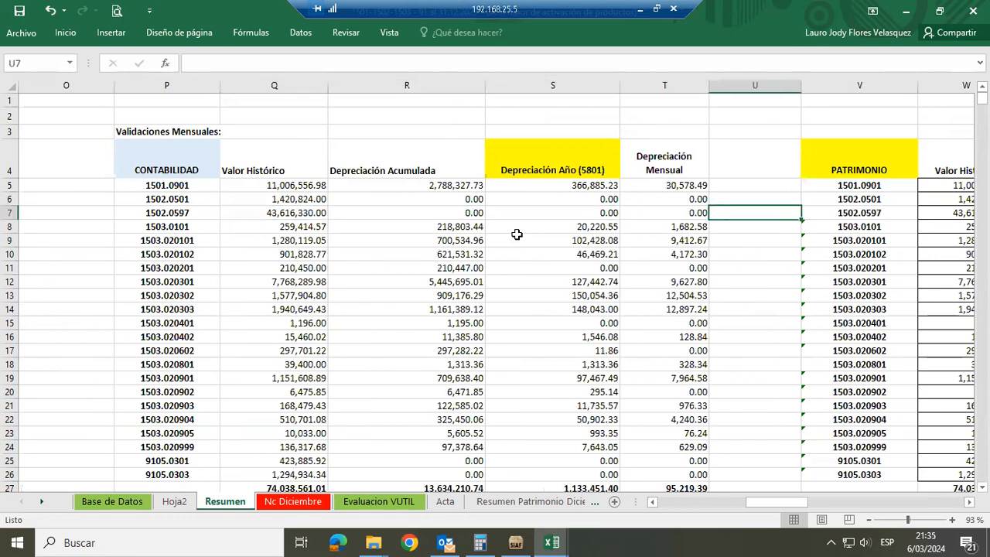
key(Right)
key(Down)
key(Down)
key(Down)
key(Down)
key(Down)
key(Down)
key(Down)
key(Right)
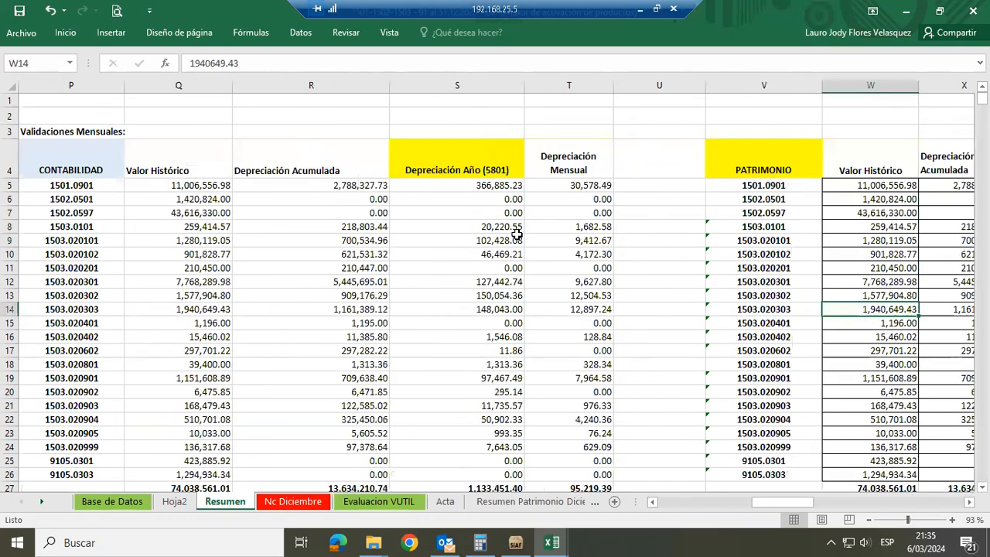
key(Right)
key(Down)
key(Right)
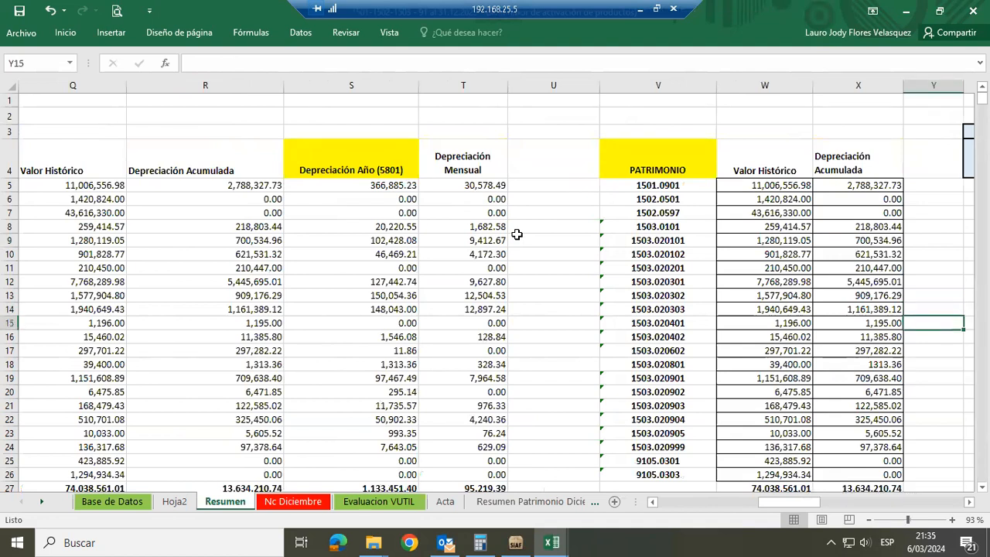
key(Left)
key(Left)
key(Left)
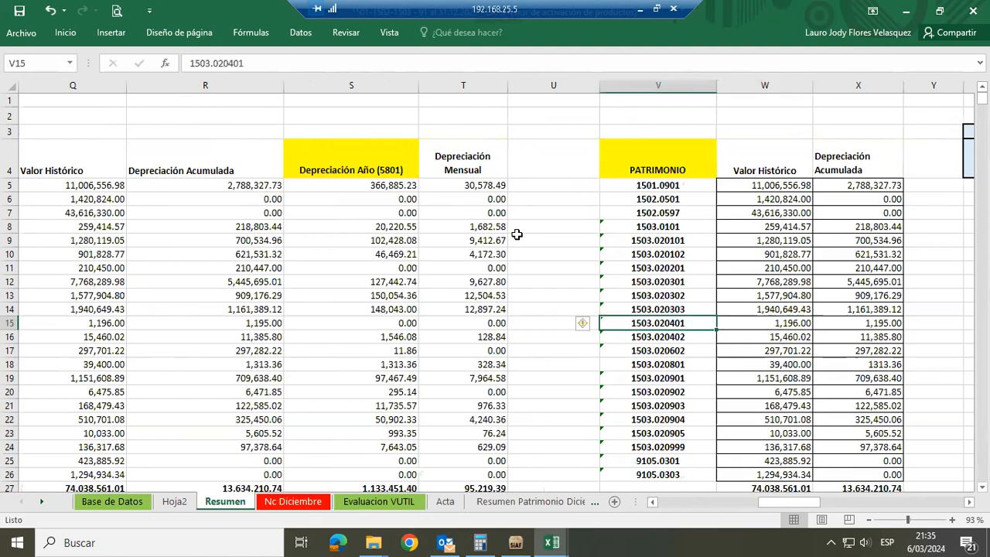
key(Right)
key(Right)
key(Down)
key(Down)
key(Down)
key(Down)
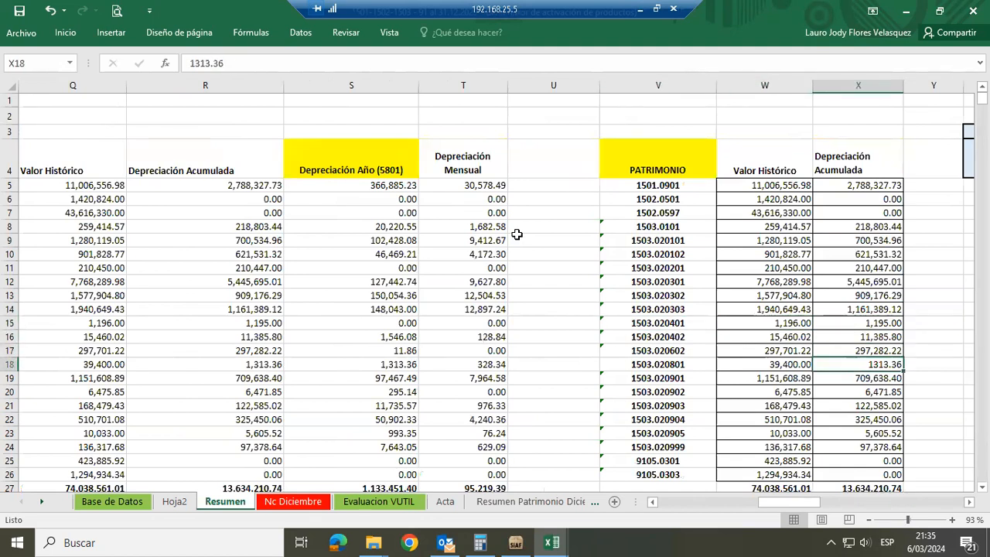
Look through the Acta reconciliation, the Resumen Patrimonio Diciembre balances and the asset detail on Hoja2
click(459, 500)
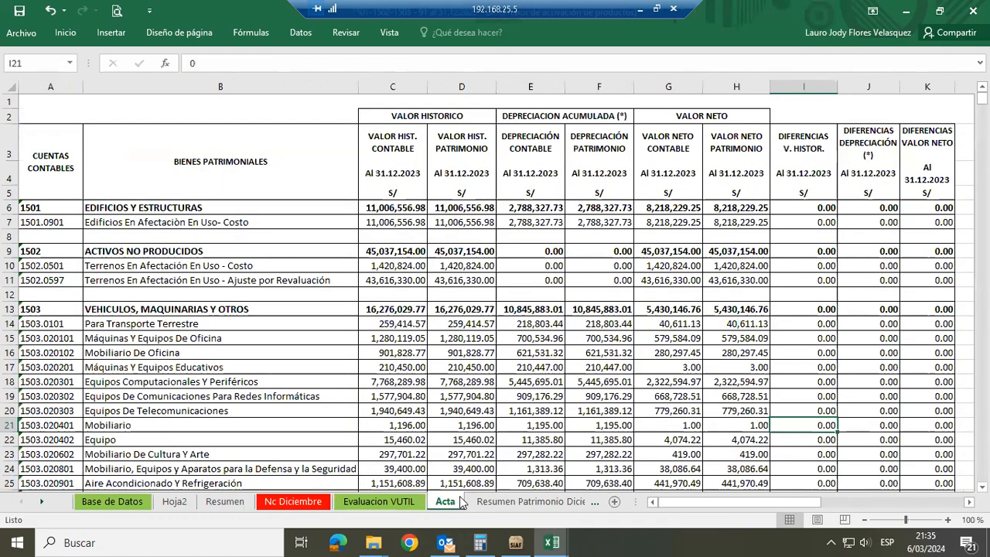
click(516, 502)
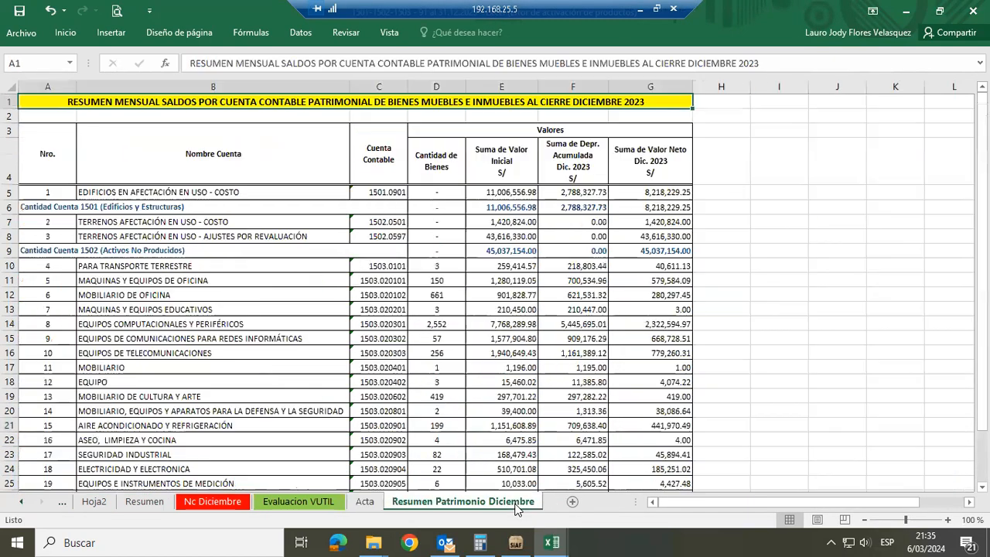
click(276, 501)
click(362, 501)
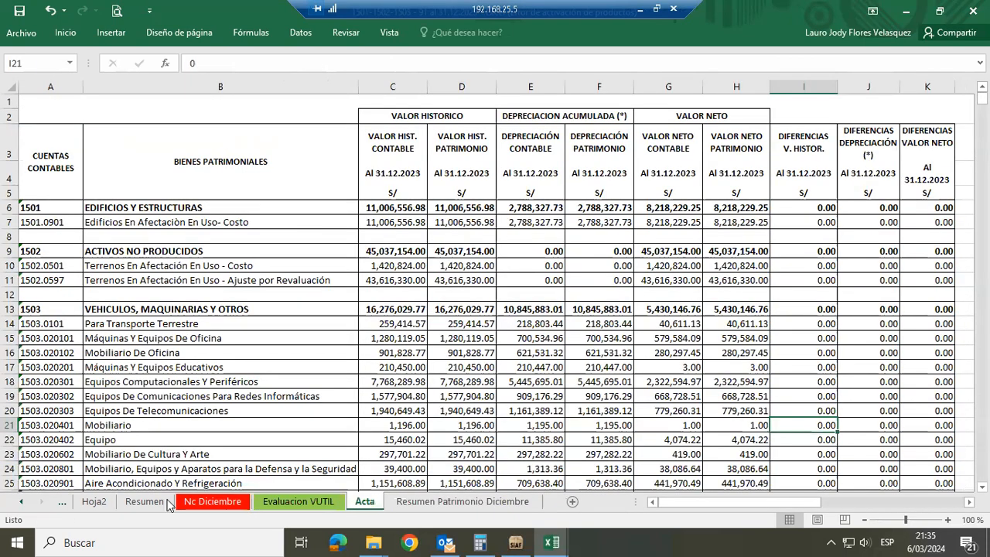
click(151, 503)
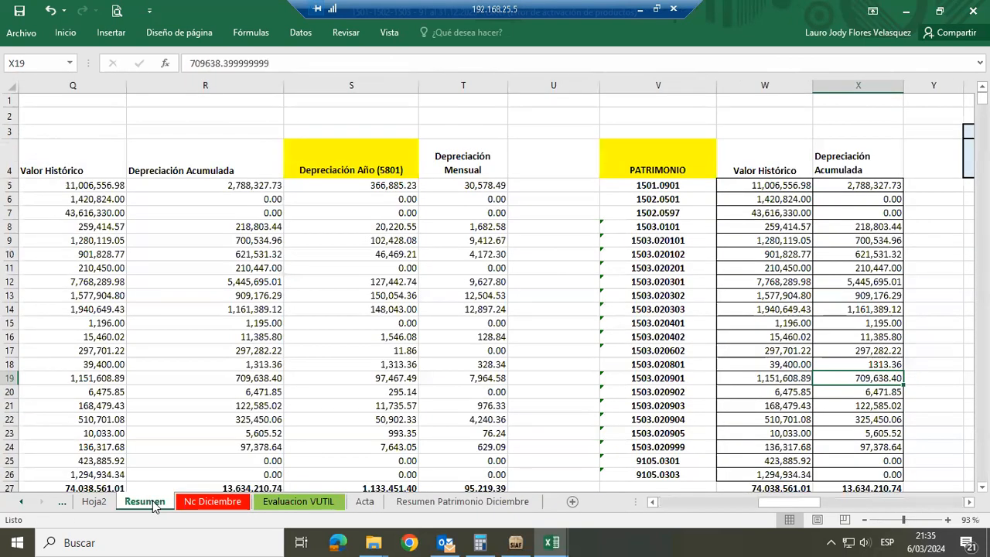
click(89, 503)
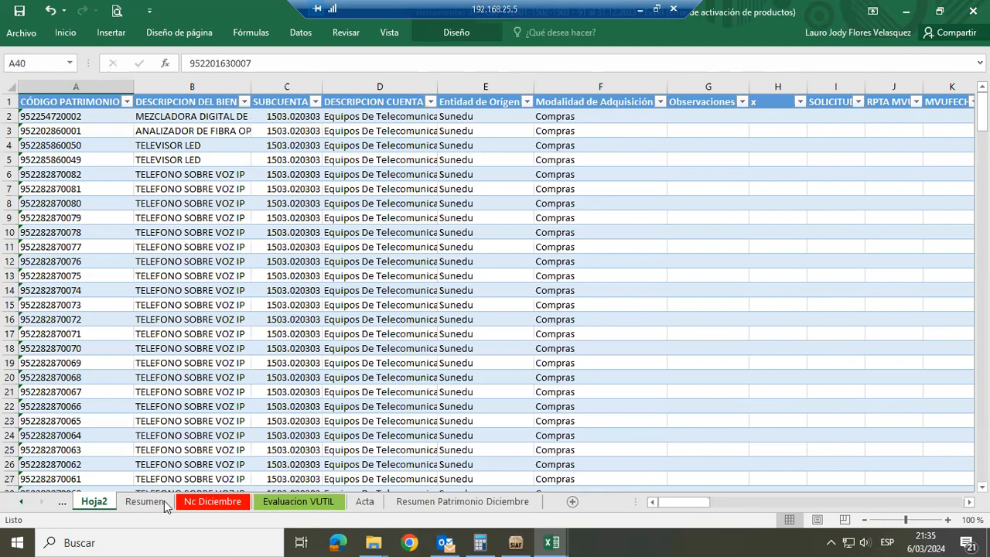
Open the workbook AF-2 - PPE al 31.12.2023 from the Estados Financieros folder and dismiss its welcome message
click(374, 542)
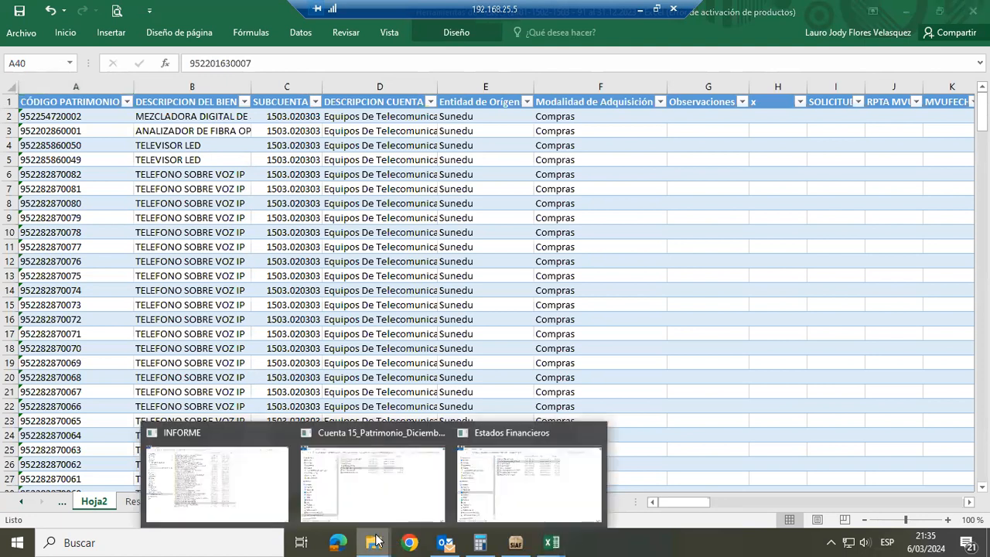
click(479, 482)
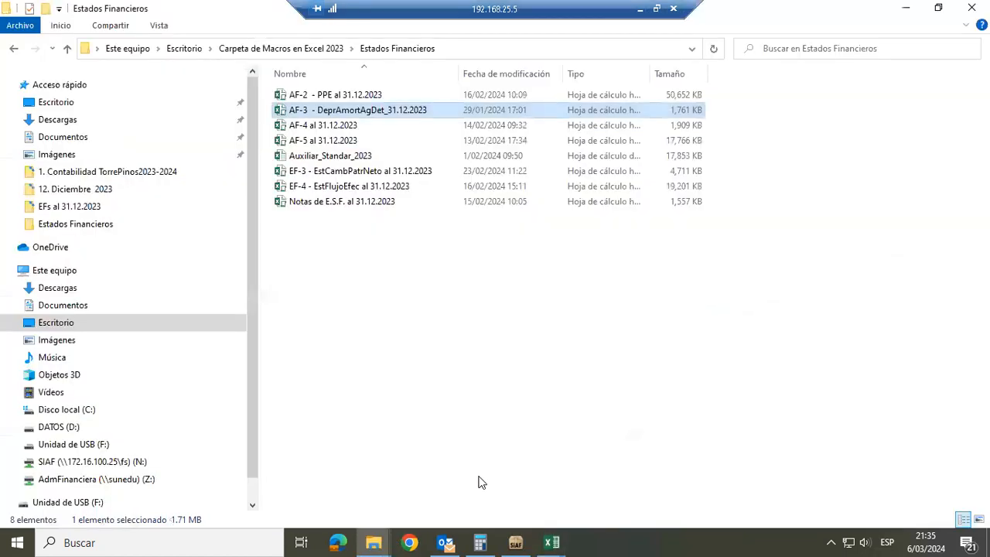
double_click(371, 96)
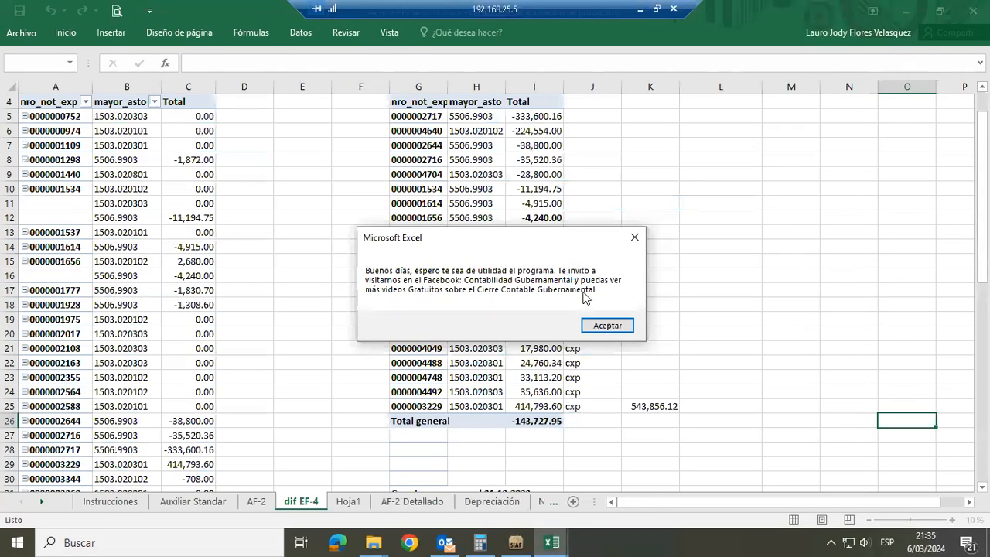
click(599, 325)
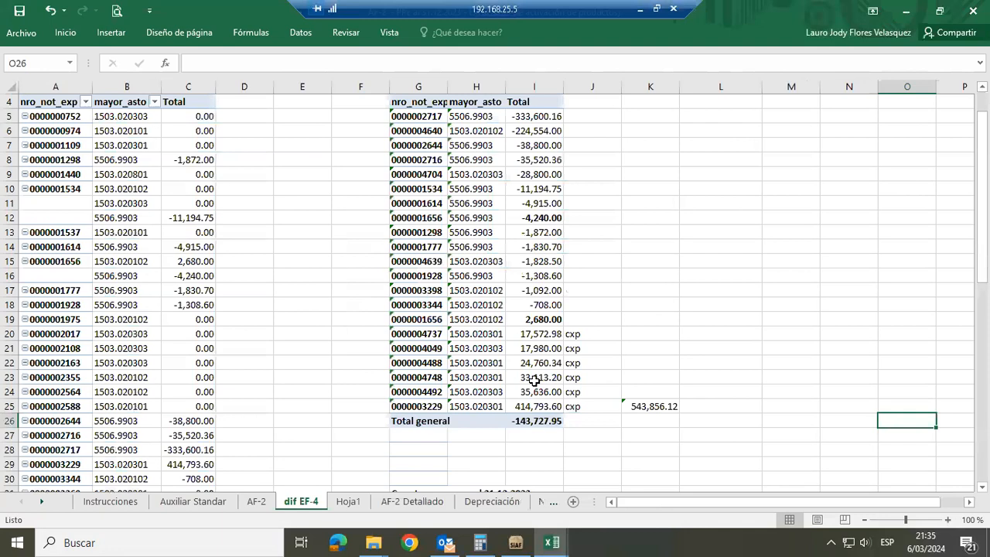
Review the Nota sheet of AF-2, Propiedad, Planta y Equipo al 31.12.2023, from Saldo Inicial to Valor Neto by account
click(43, 501)
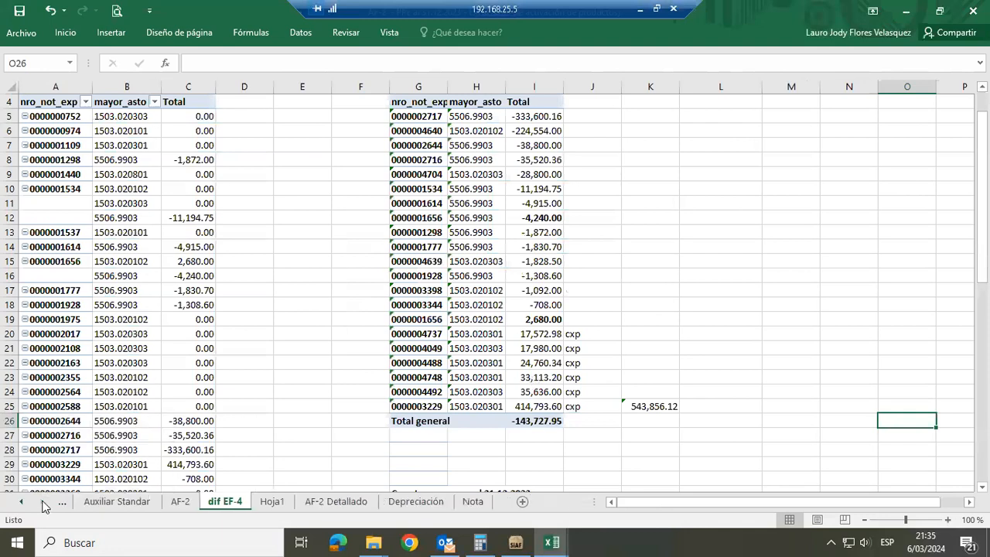
click(472, 501)
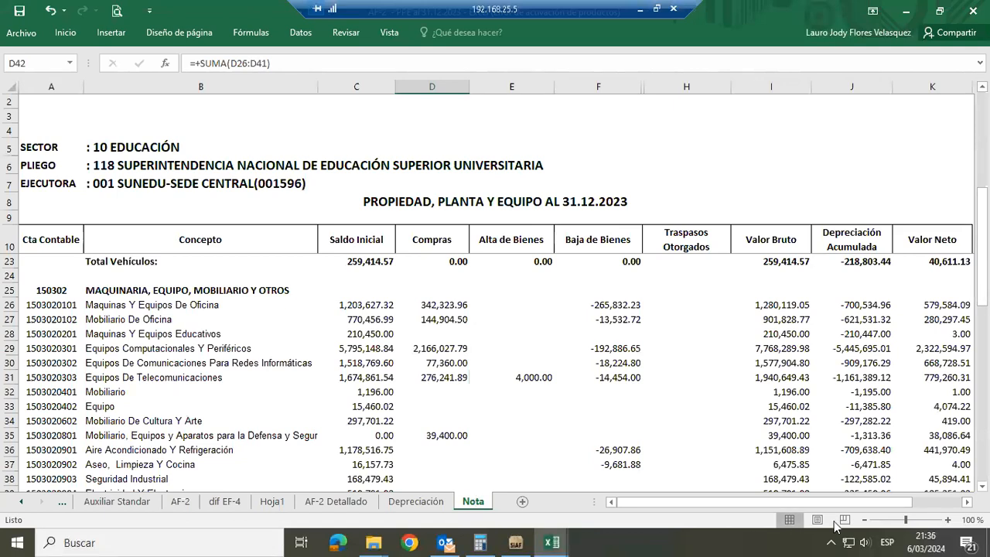
click(864, 521)
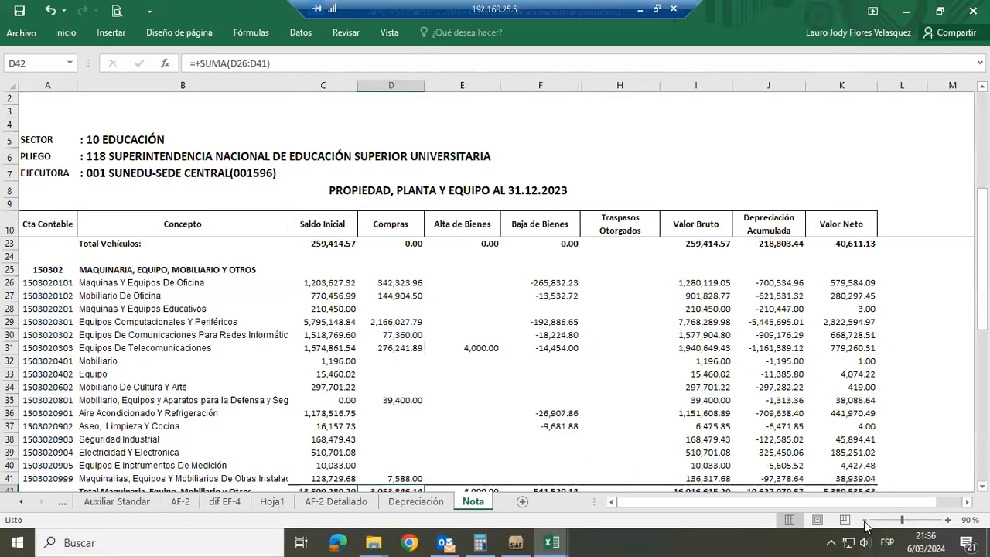
click(864, 522)
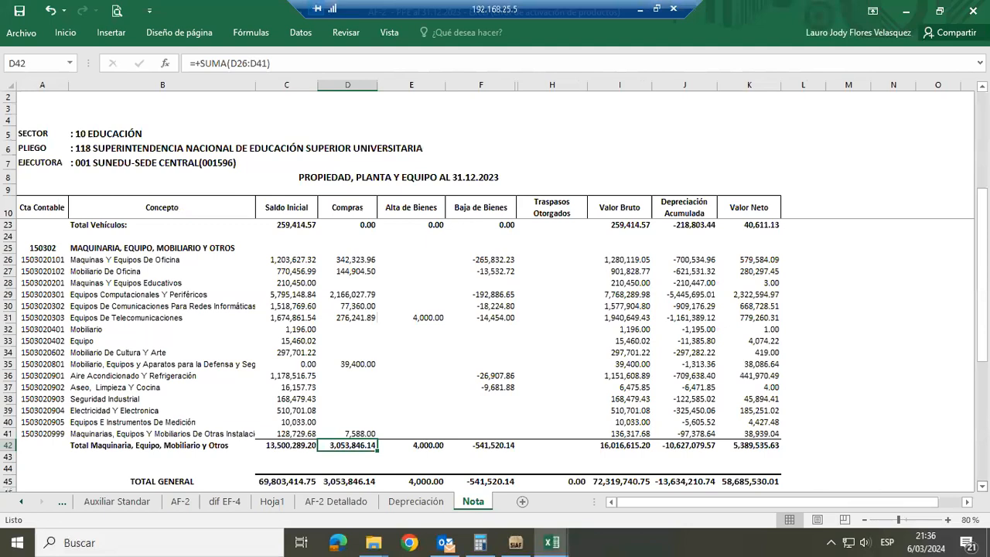
scroll(391, 356, down, 1)
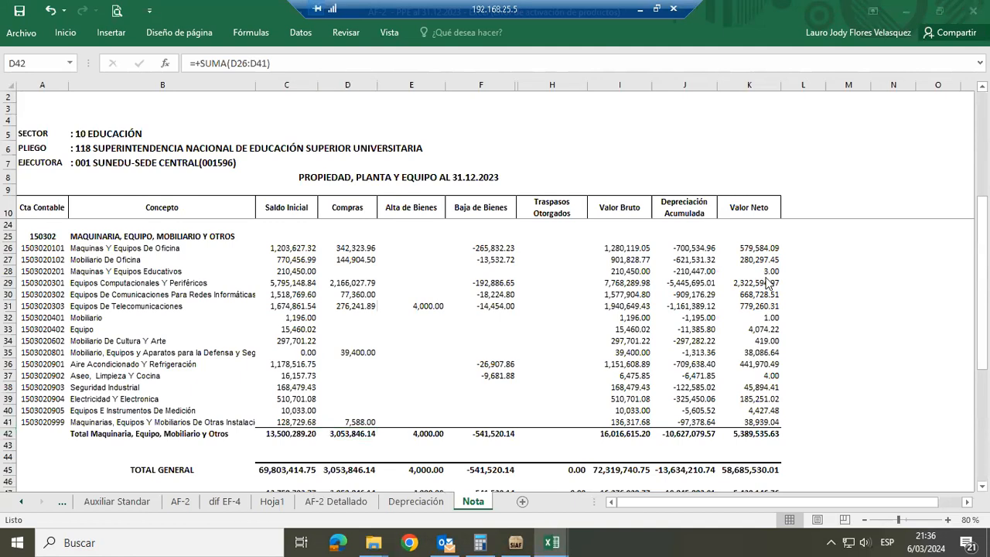
key(alt+Tab)
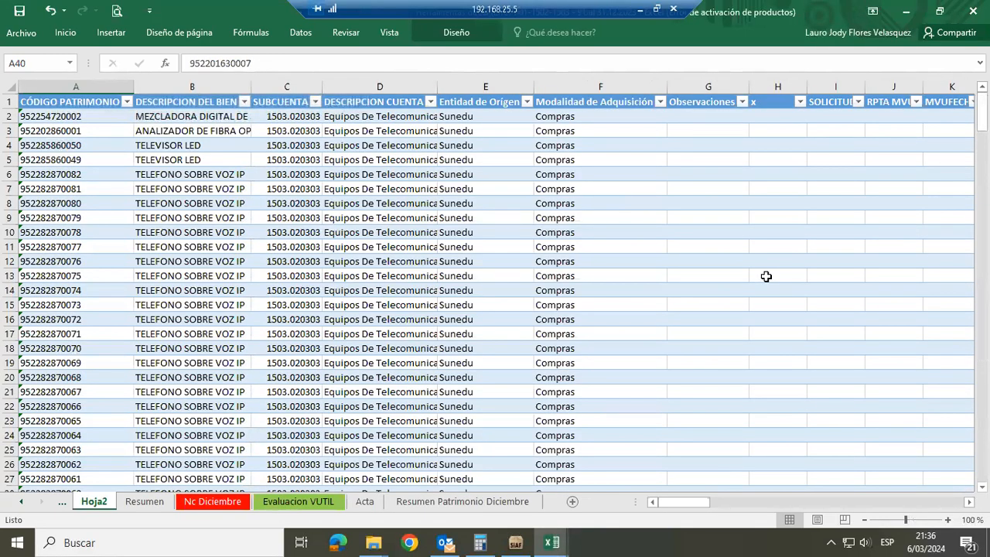
click(21, 502)
click(99, 509)
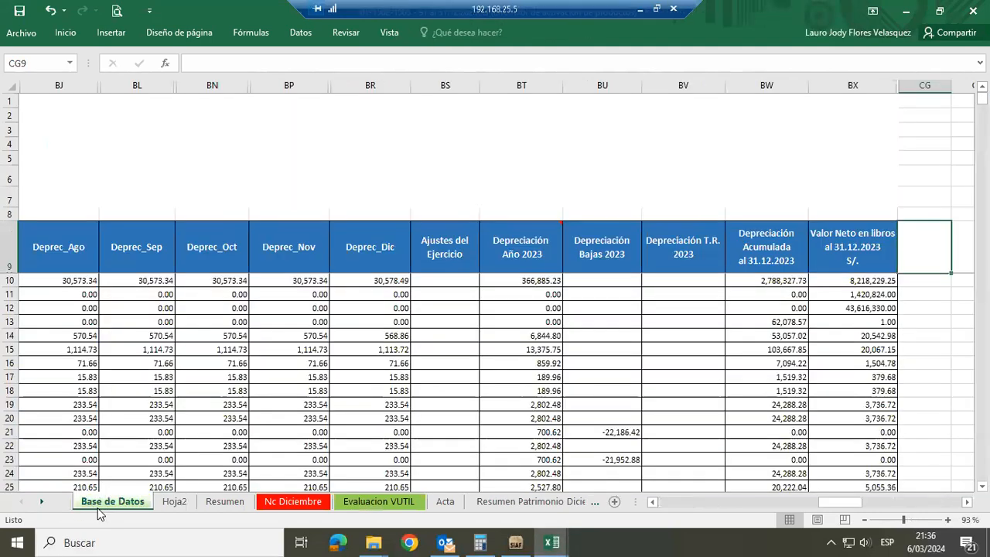
Return to the AF-2 Nota sheet and inspect Depreciación Acumulada for Mobiliario De Oficina, Equipos Educativos and Equipos De Comunicaciones
key(alt+Tab)
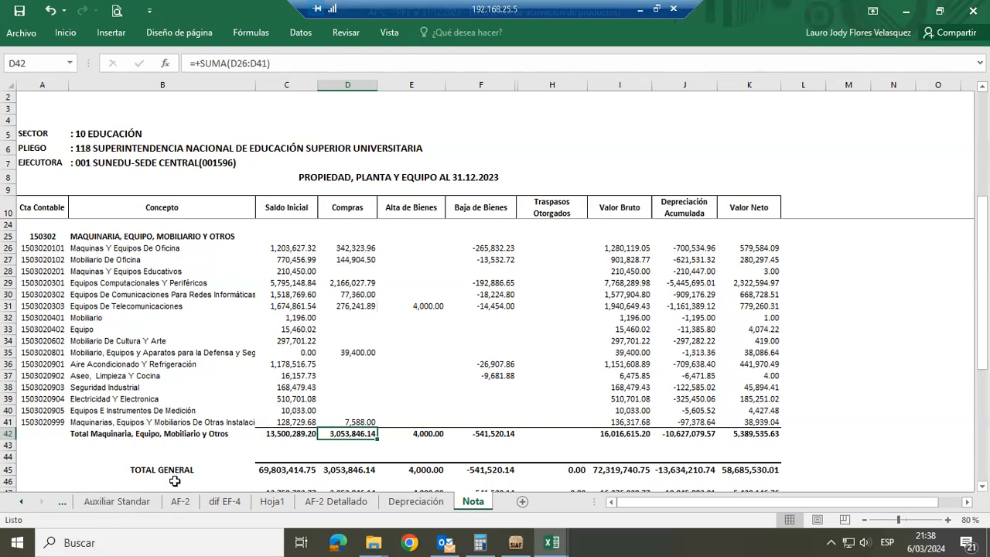
click(687, 261)
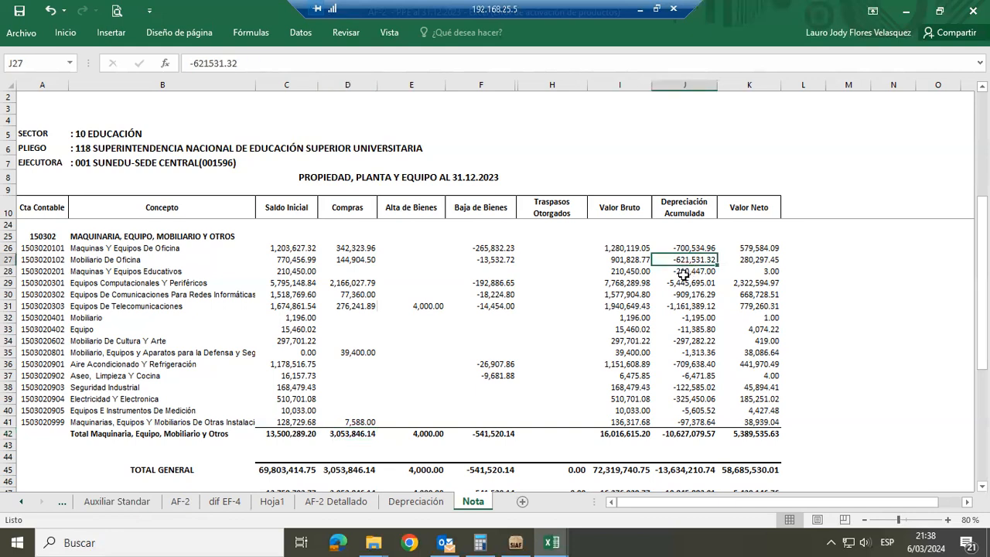
click(684, 272)
click(683, 295)
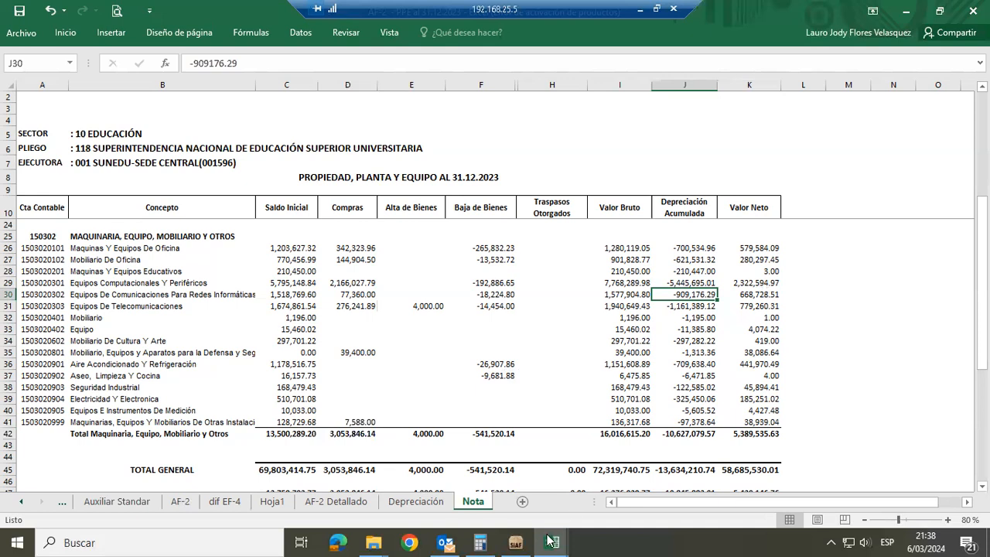
Open the workbook AF-4 al 31.12.2023 from the Estados Financieros folder and dismiss its welcome message
mouse_move(550, 541)
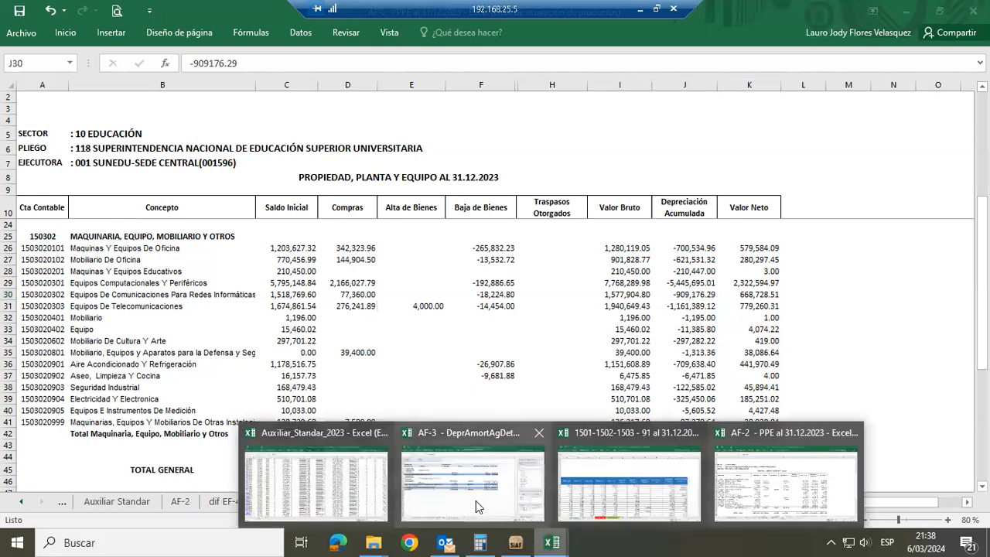
mouse_move(475, 500)
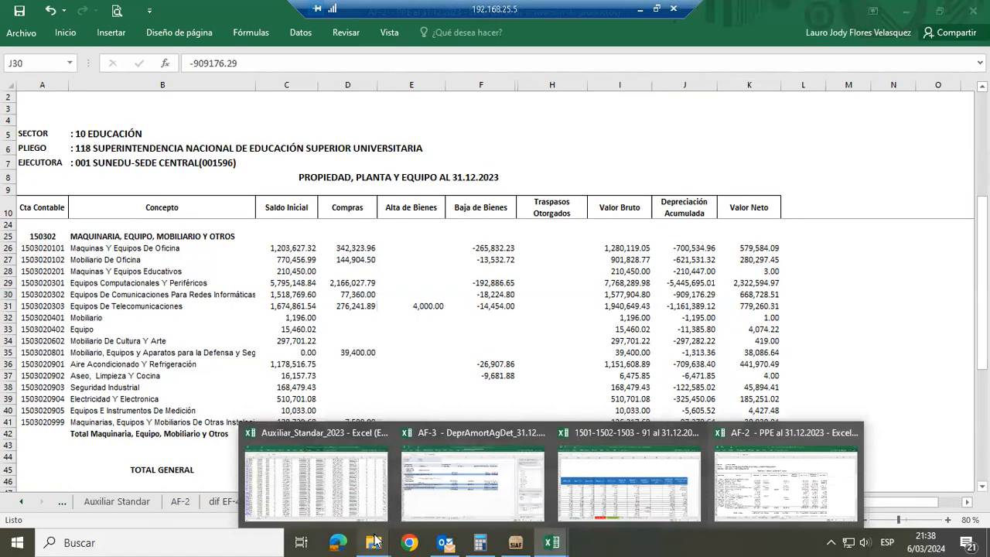
mouse_move(374, 541)
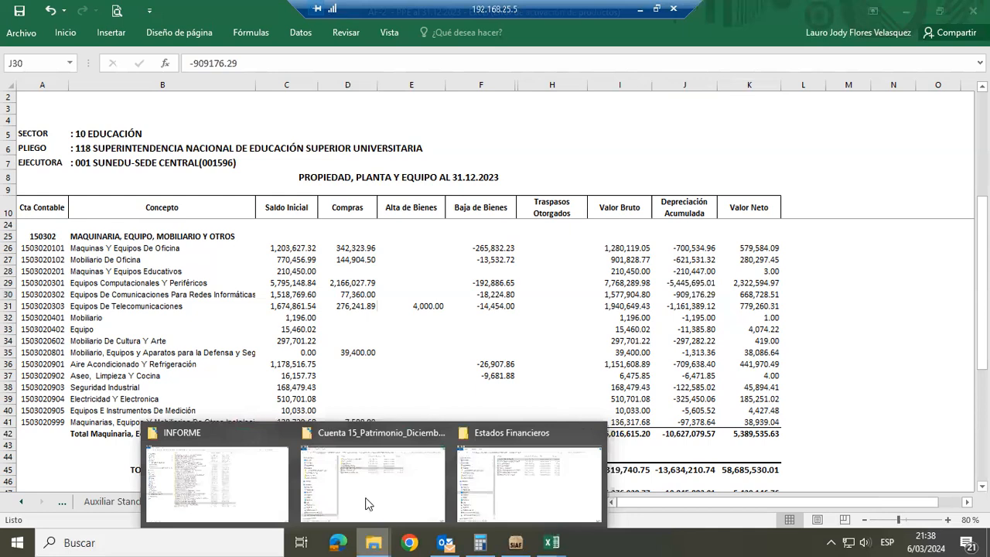
mouse_move(382, 499)
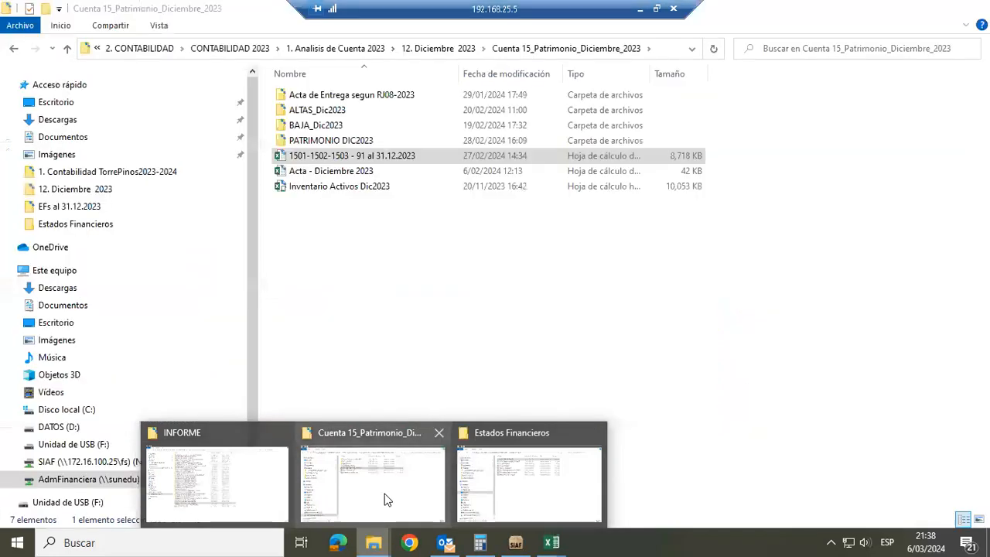
click(478, 499)
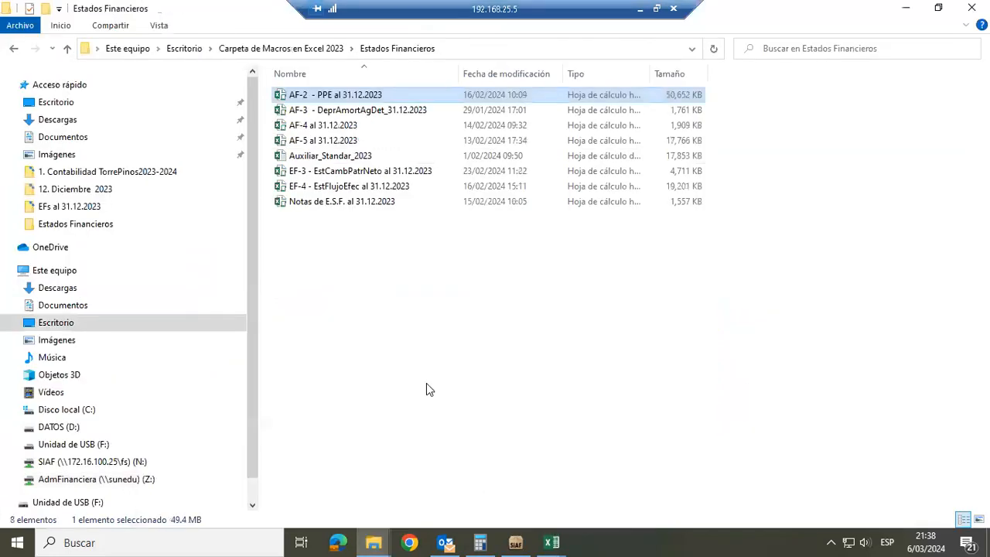
key(Return)
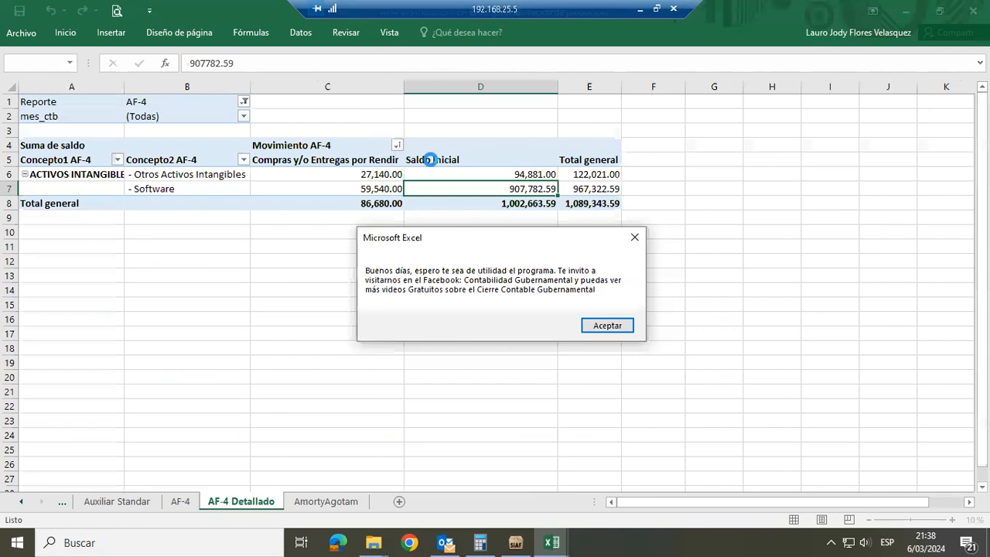
click(606, 325)
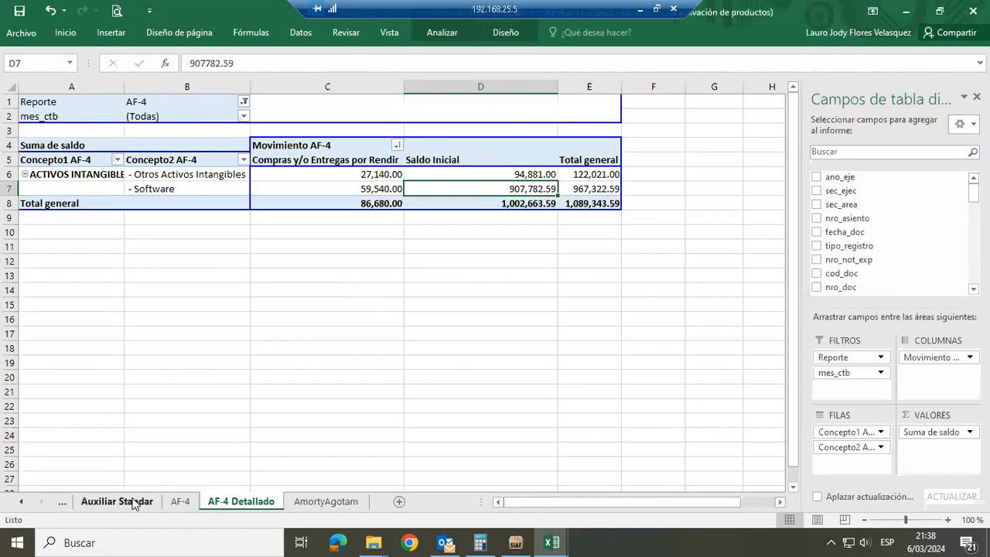
Review the account 1507 records on AF-4's Auxiliar Standar sheet and the Otras Cuentas del Activo format on the AF-4 sheet
click(133, 504)
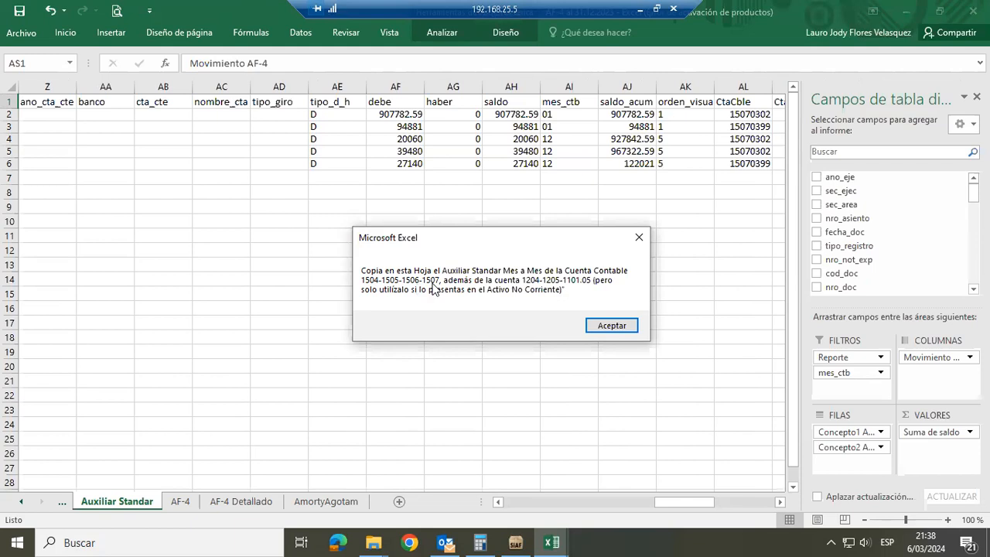
click(628, 325)
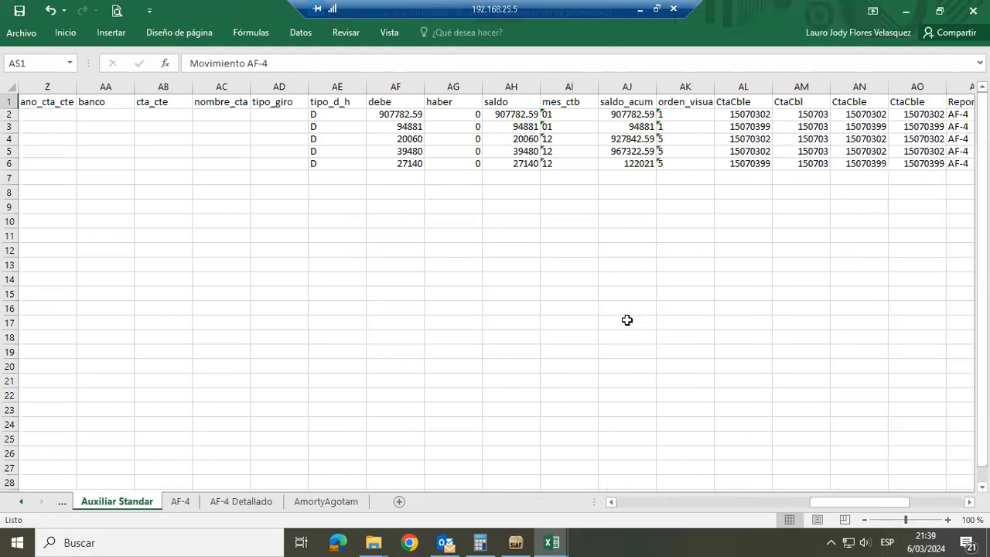
click(178, 501)
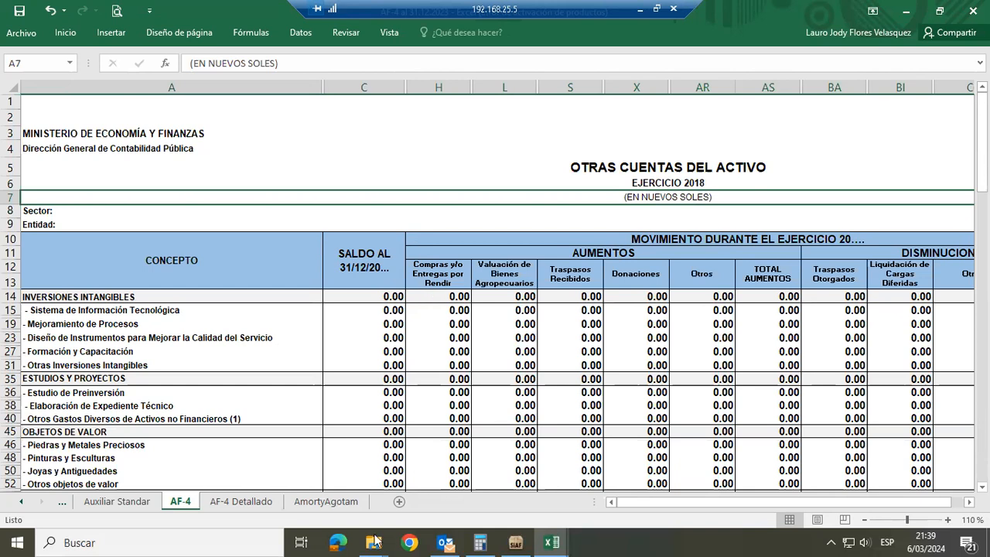
Open AF-5 al 31.12.2023 from the Estados Financieros folder and clear its external-links, interrupted-code and welcome messages
mouse_move(374, 542)
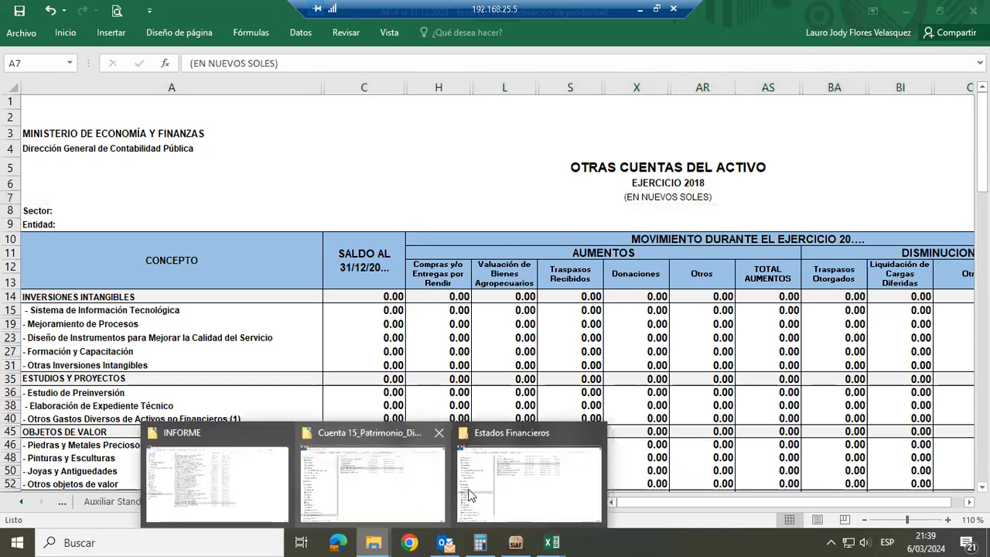
click(515, 495)
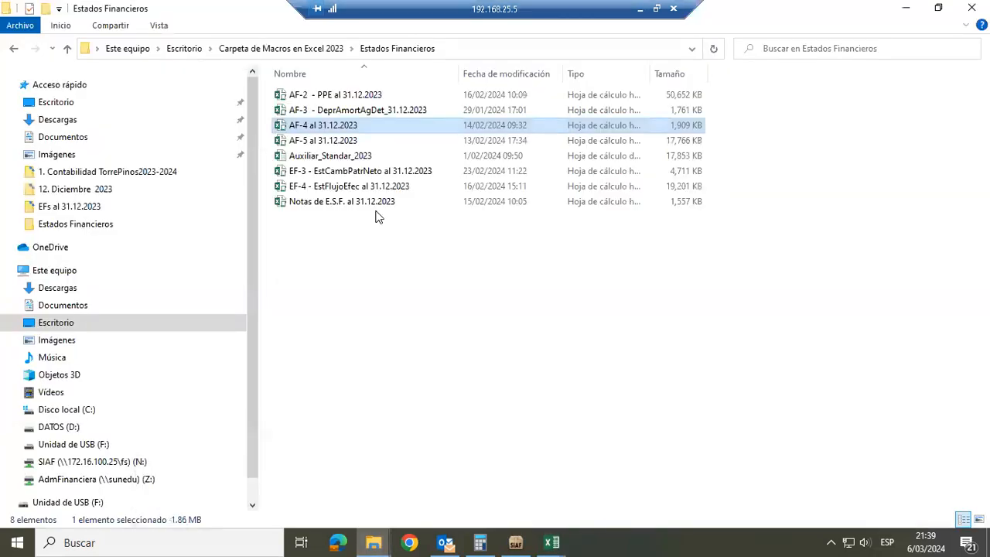
double_click(340, 126)
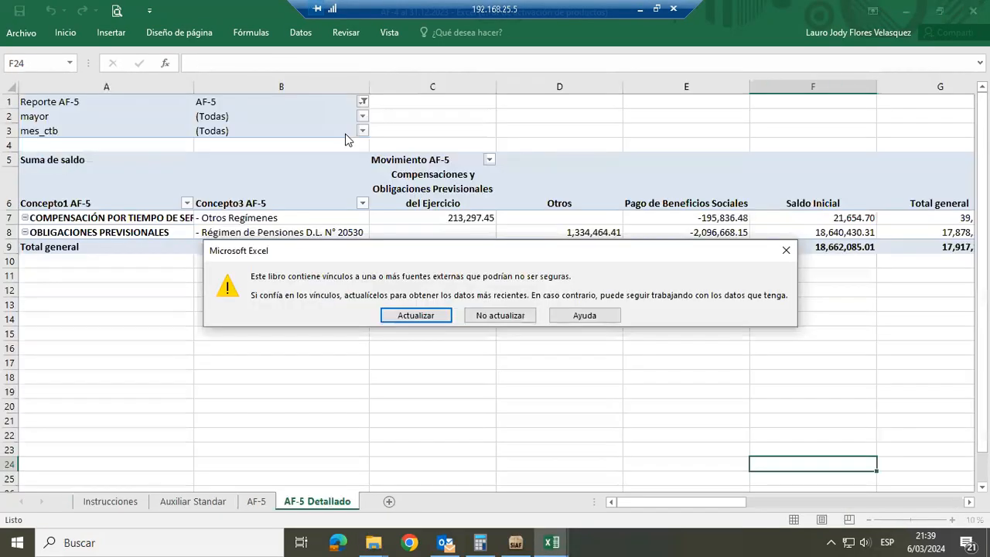
key(Return)
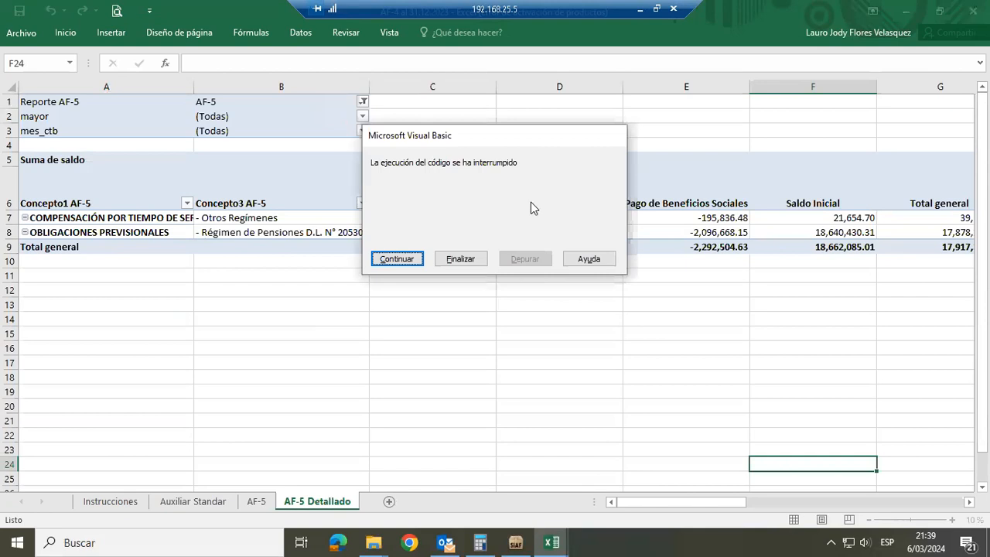
click(475, 258)
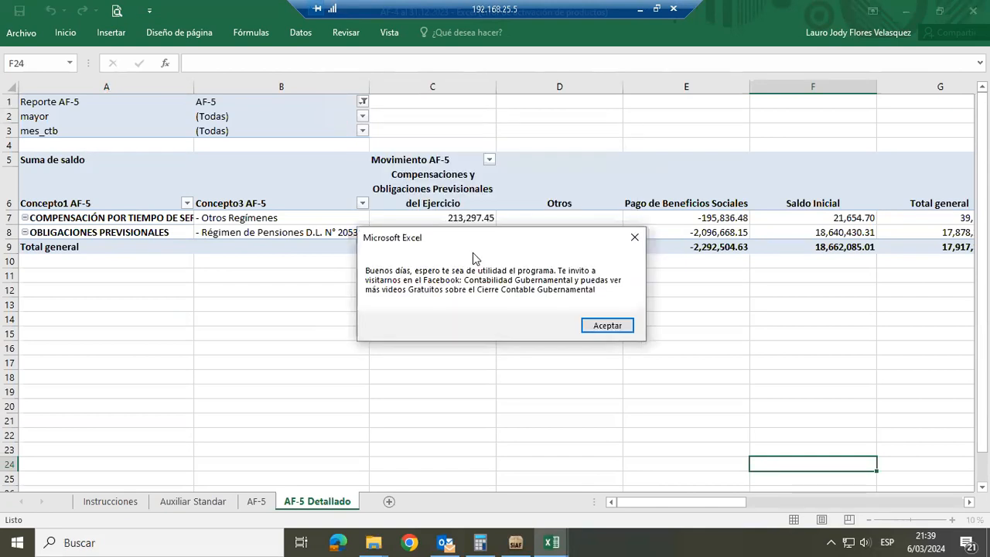
click(608, 325)
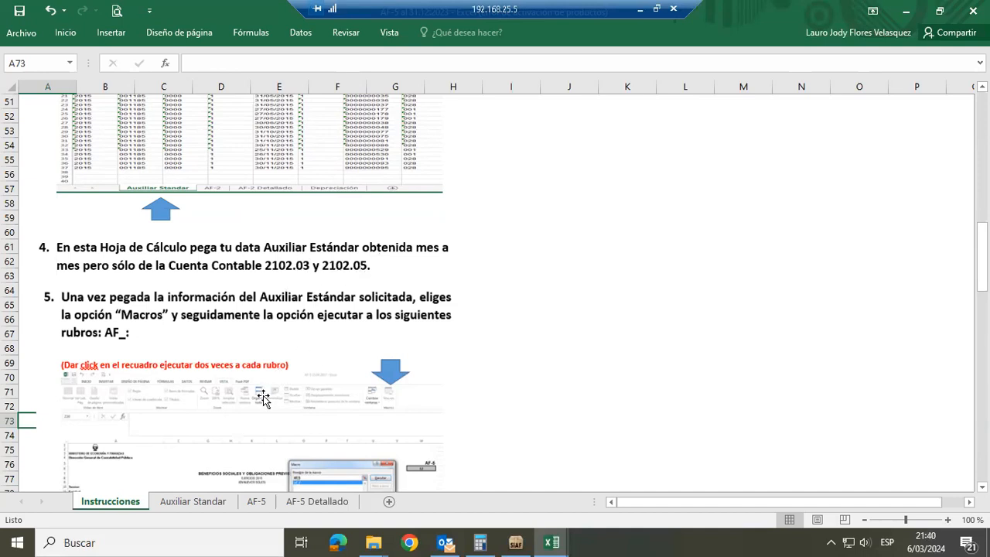
Display AF-5's Auxiliar Standar sheet, dismiss its notice, and turn on filters for the header row
click(190, 502)
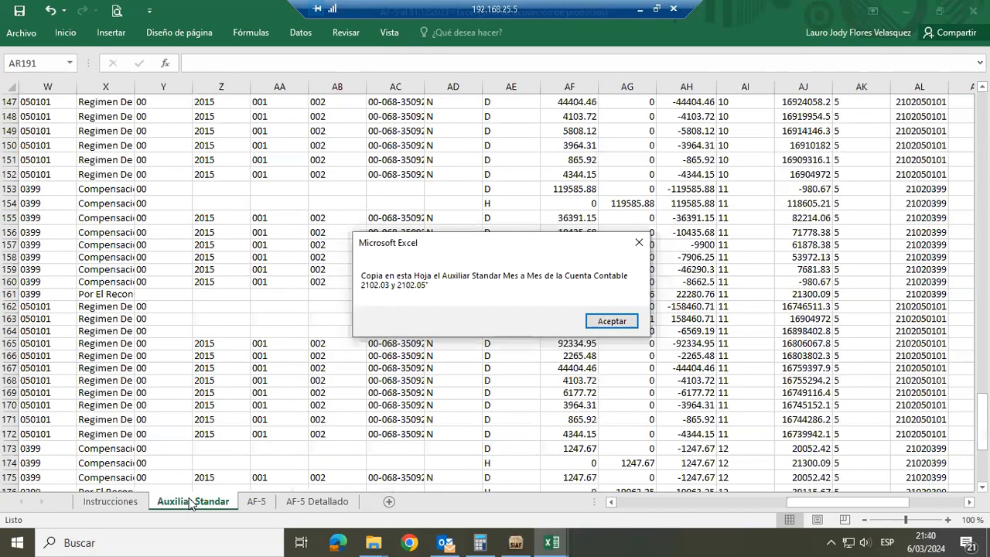
click(608, 320)
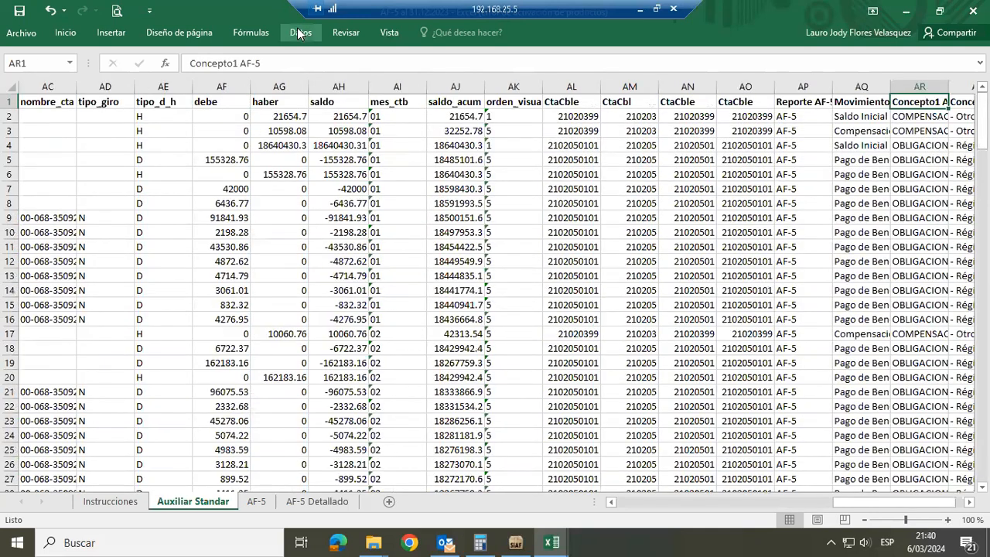
click(296, 31)
click(392, 61)
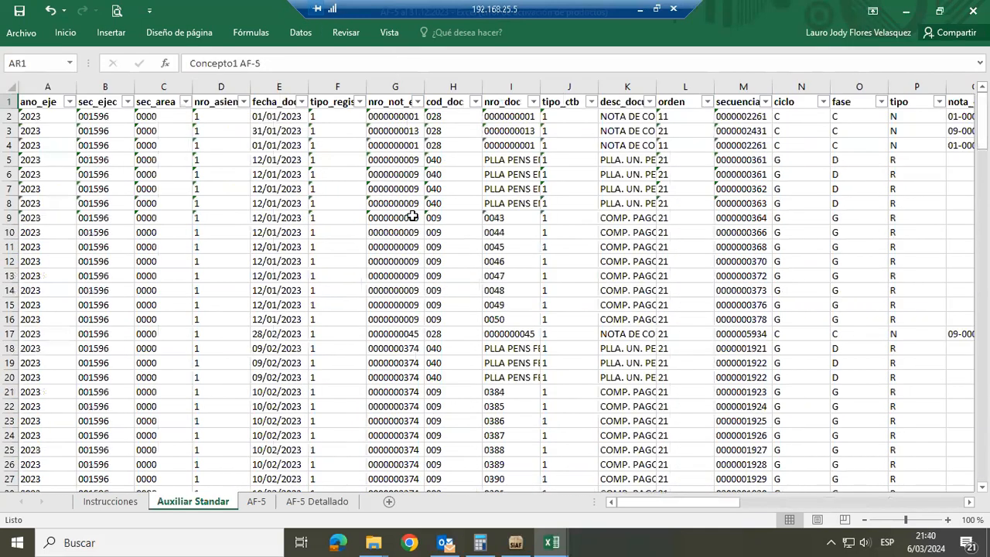
Check which account codes the mayor and sub_cta columns contain through their filter lists, leaving the data unfiltered
click(503, 95)
key(Right)
key(Right)
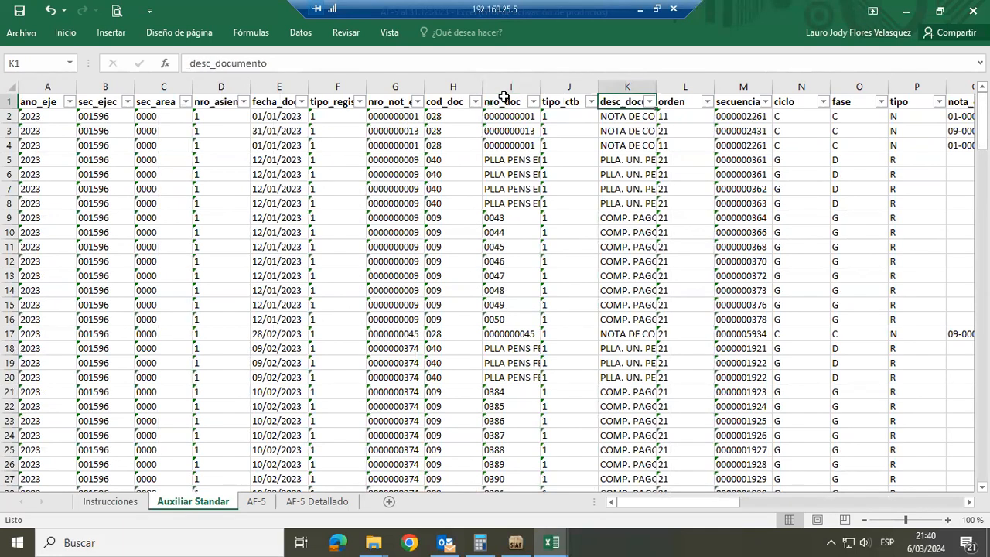
key(Right)
key(Right)
key(Right)
key(Right)
key(Right)
key(Right)
key(Right)
key(Right)
key(Right)
key(Right)
key(Right)
key(Right)
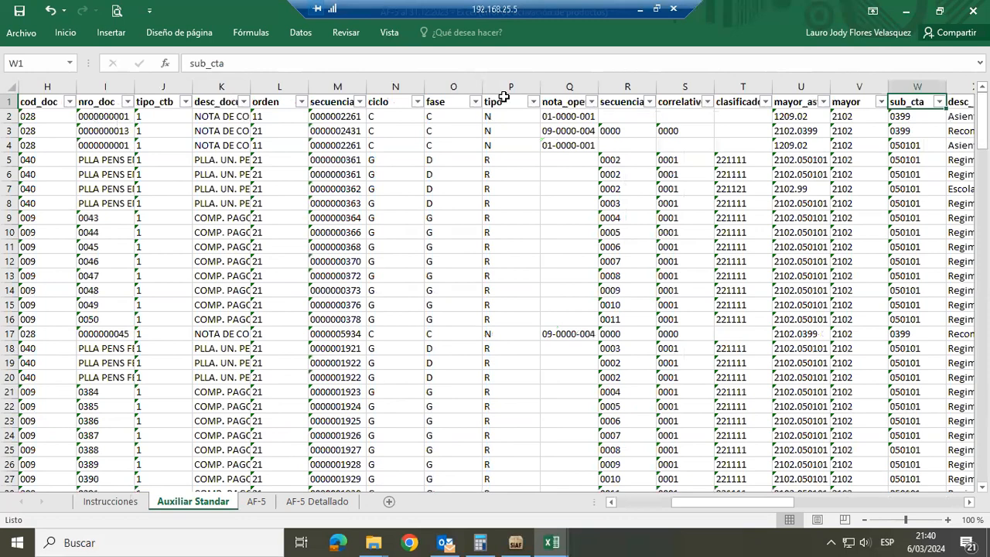
key(Right)
key(Right)
key(Right)
key(Right)
key(Right)
key(Right)
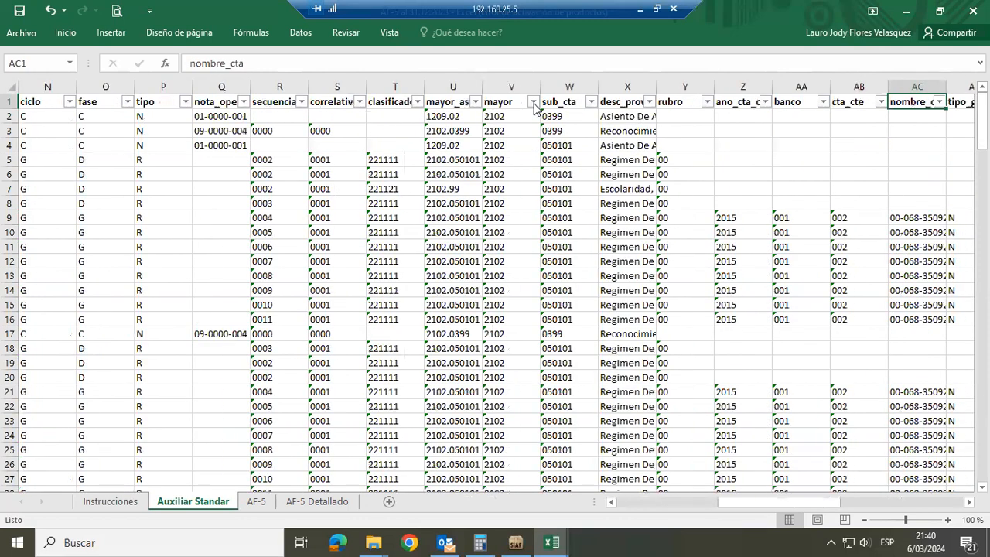
click(532, 102)
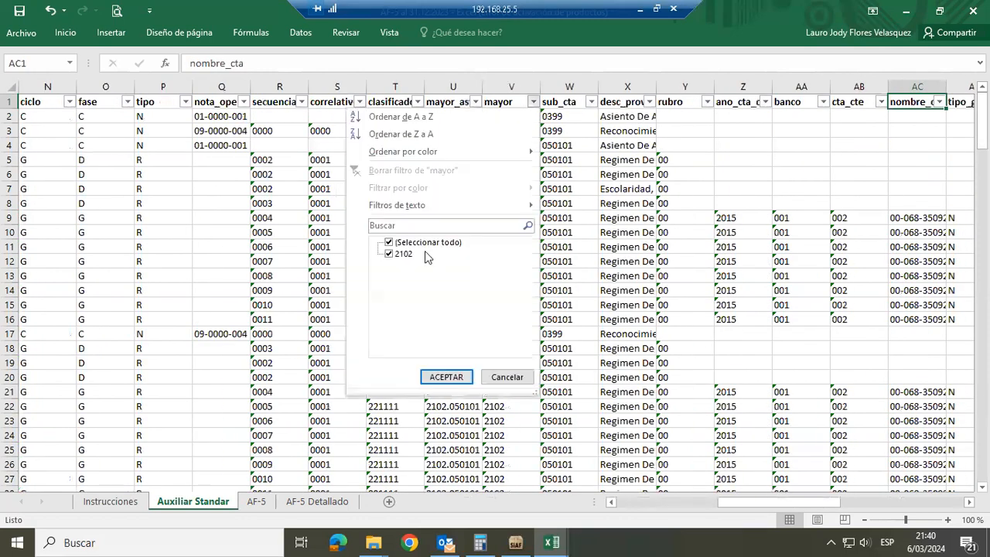
click(591, 102)
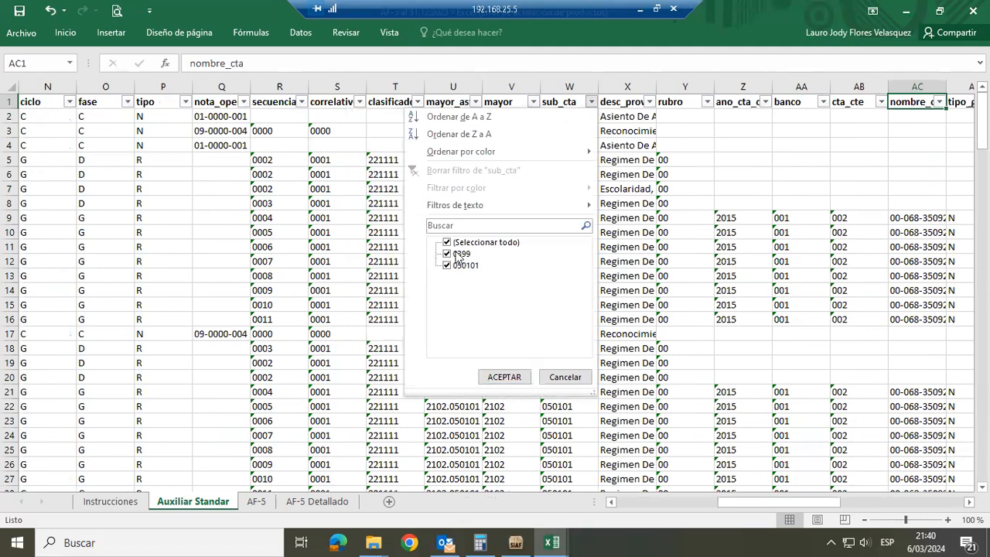
click(566, 376)
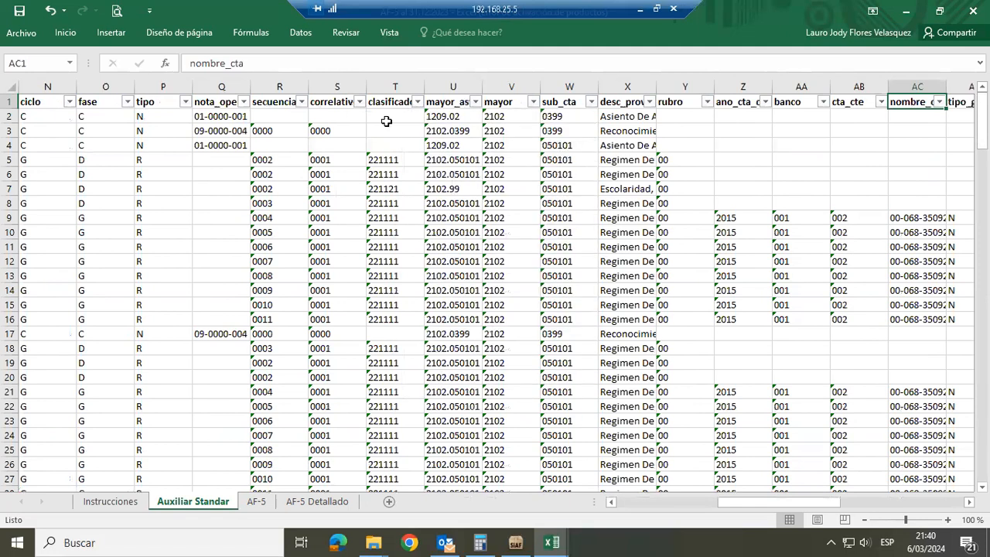
click(221, 84)
click(277, 102)
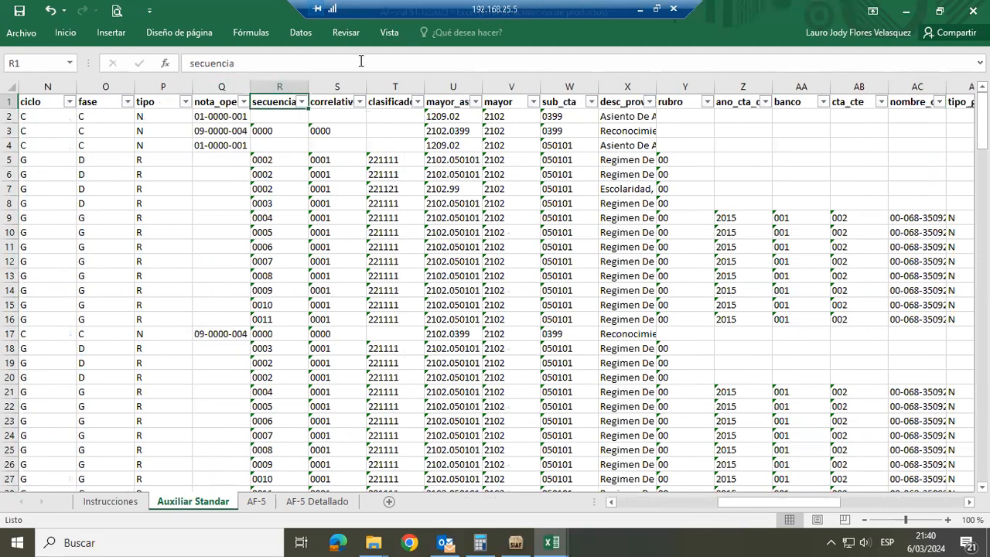
click(390, 32)
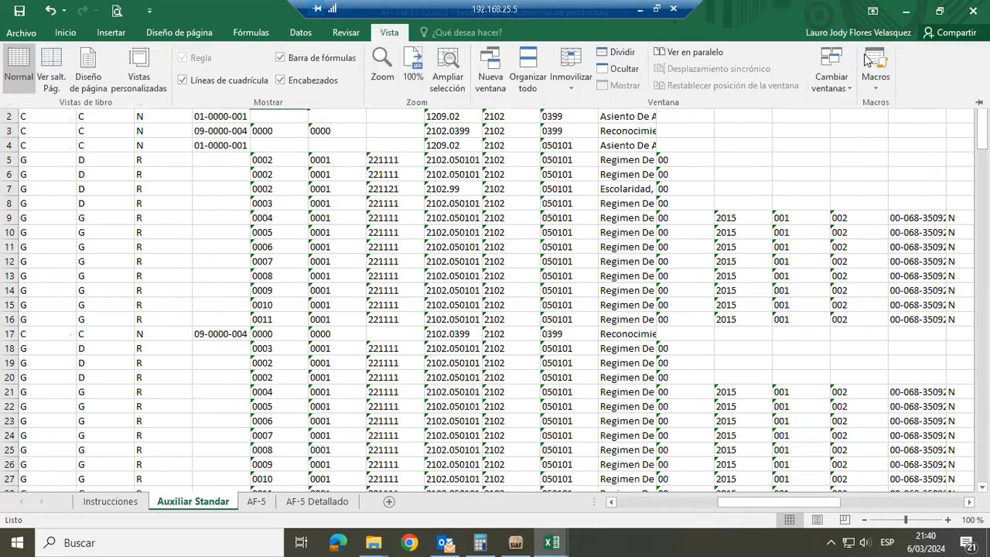
click(866, 60)
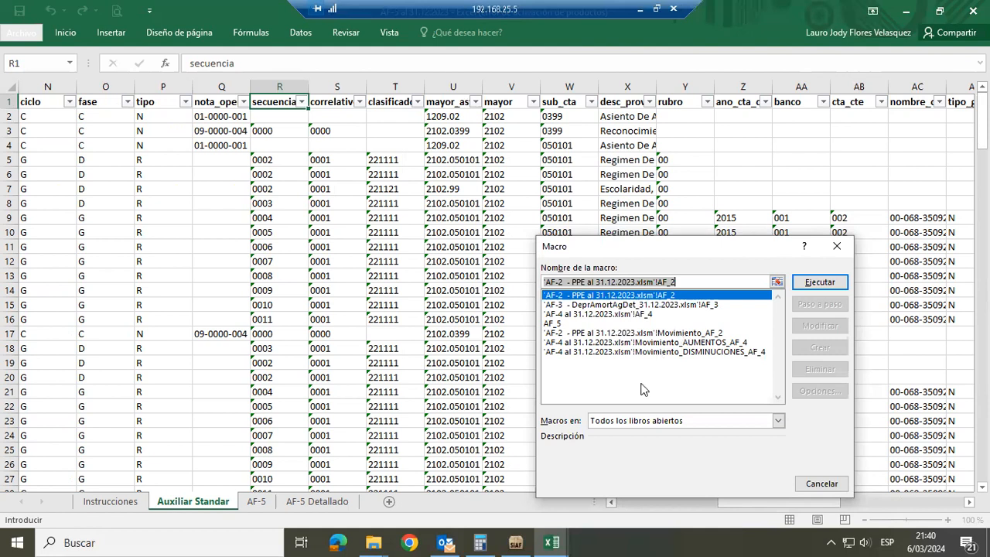
key(Escape)
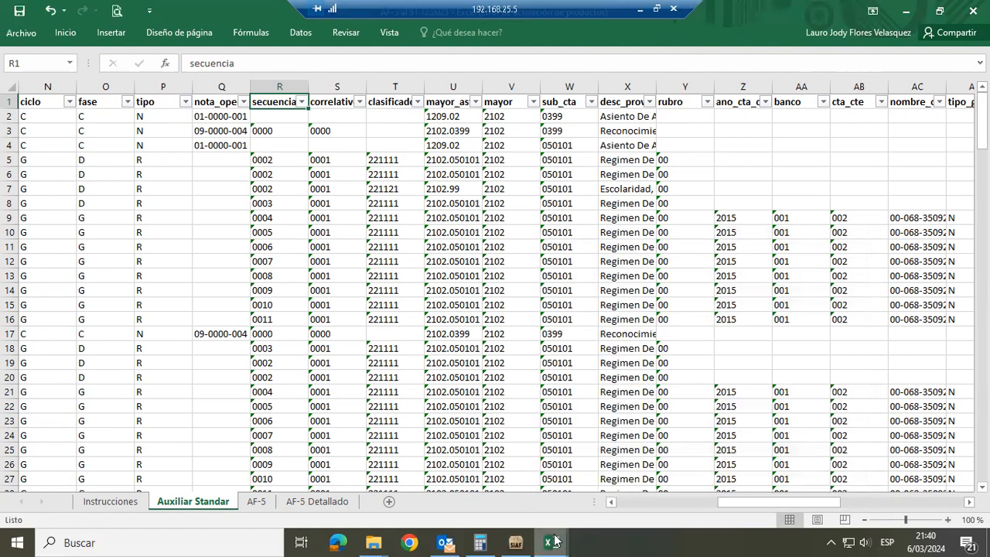
Switch to the AF-4 al 31.12.2023 workbook and close the unresponsive Excel program, cancelling its information recovery
click(551, 541)
mouse_move(556, 487)
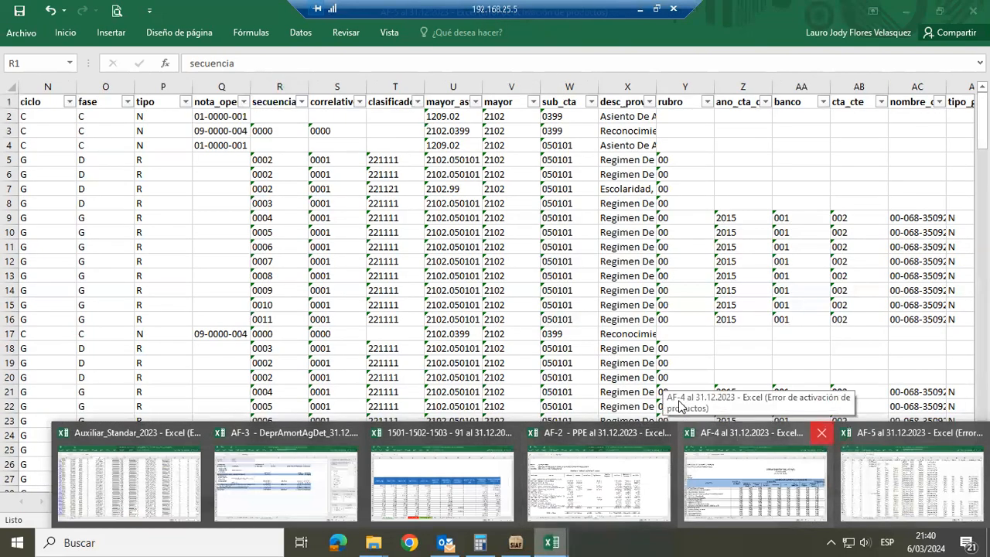
mouse_move(679, 408)
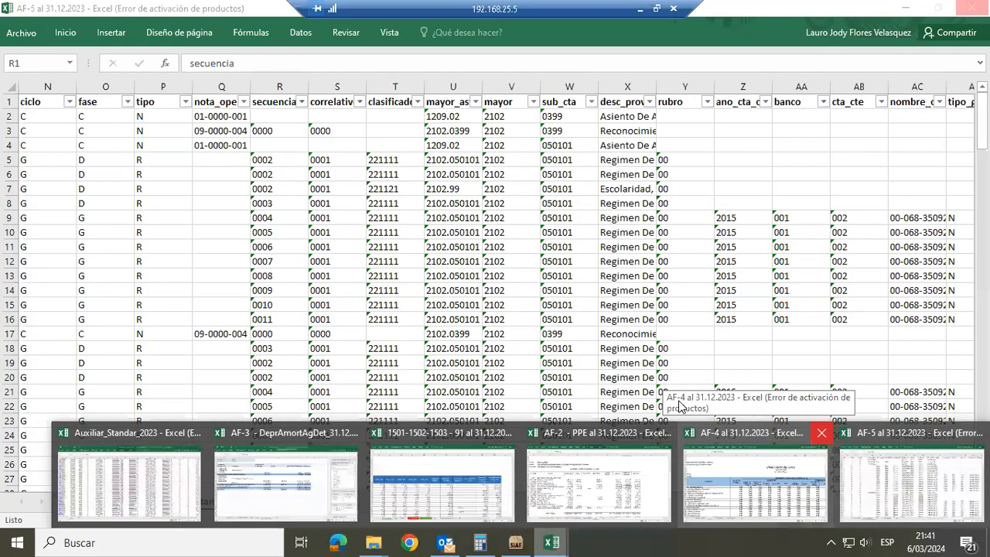
click(742, 472)
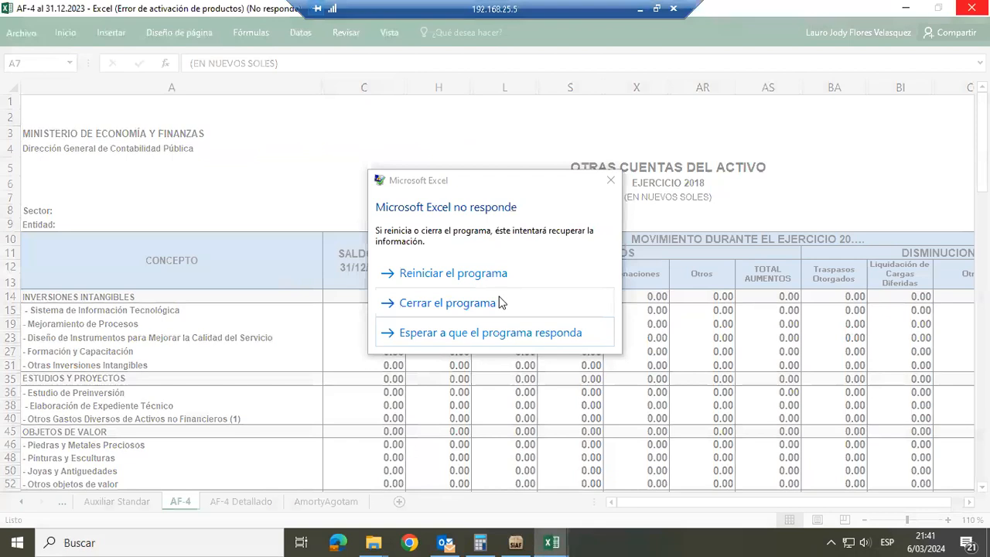
click(499, 303)
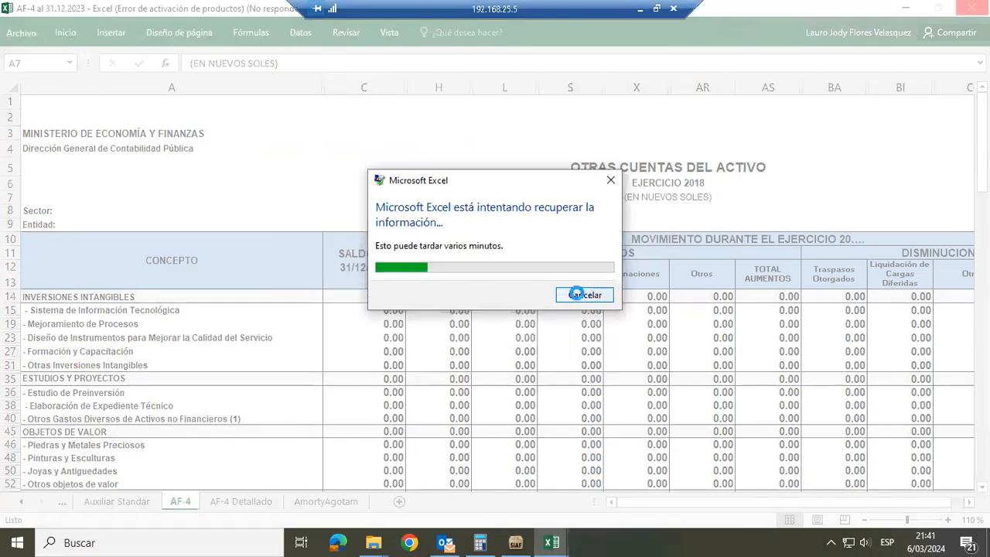
click(578, 295)
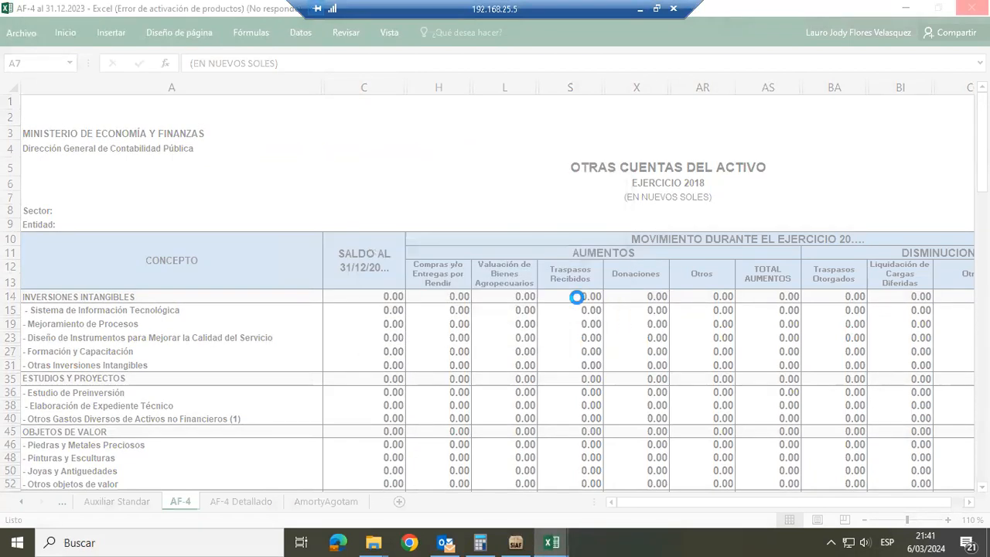
click(549, 540)
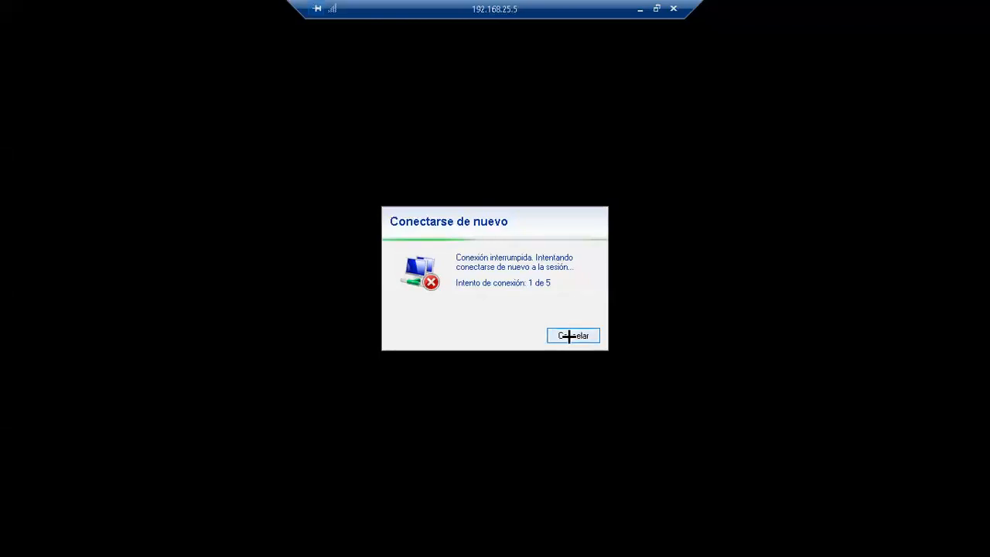
Cancel the pending reconnection attempt and start a new Remote Desktop connection to 192.168.25.5
click(568, 335)
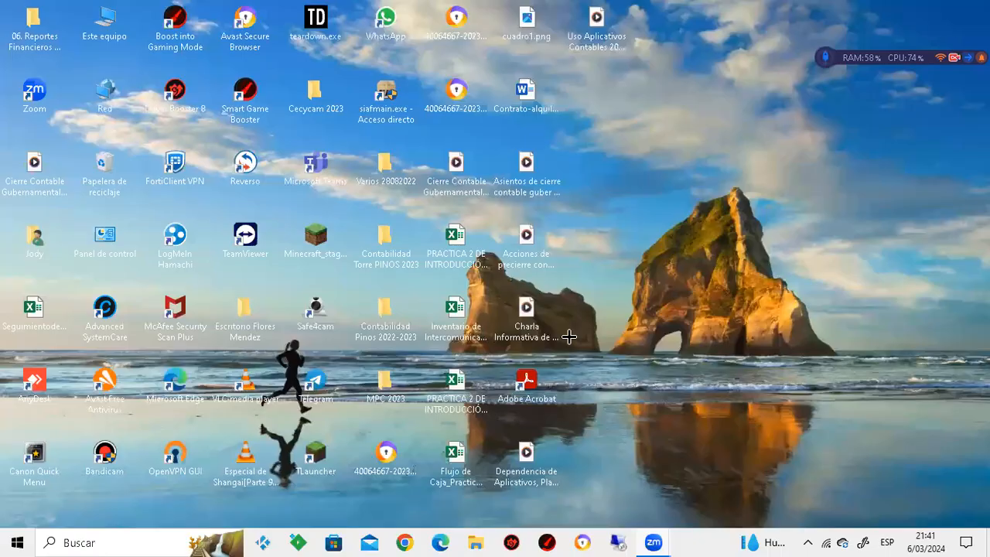
click(618, 543)
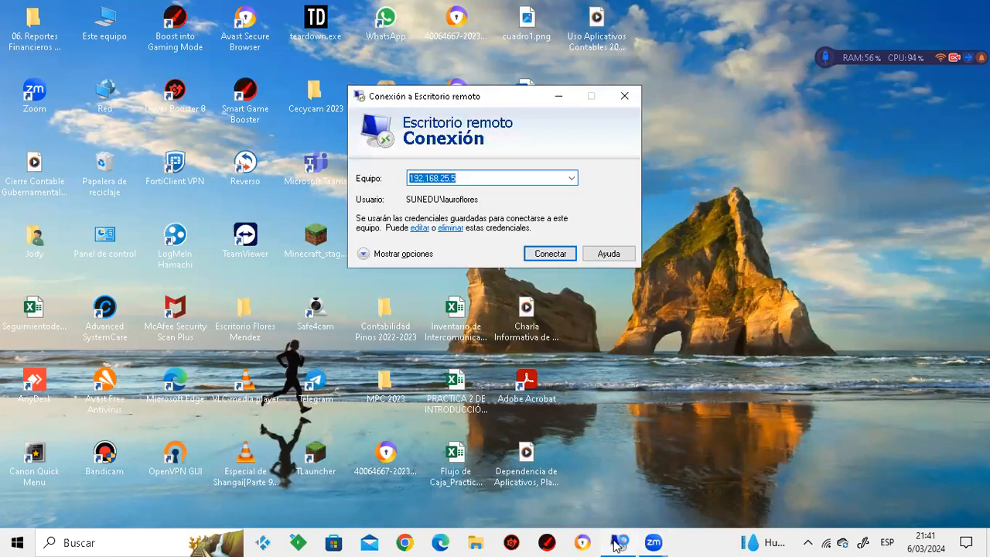
click(551, 254)
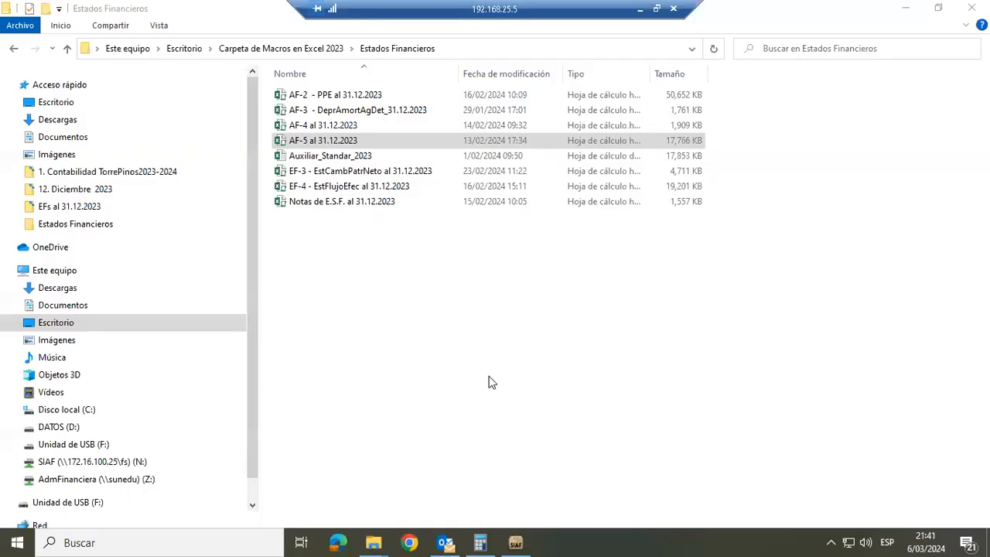
Reopen AF-5 al 31.12.2023 from the Estados Financieros folder, updating its external links and dismissing the Office activation assistant
double_click(371, 140)
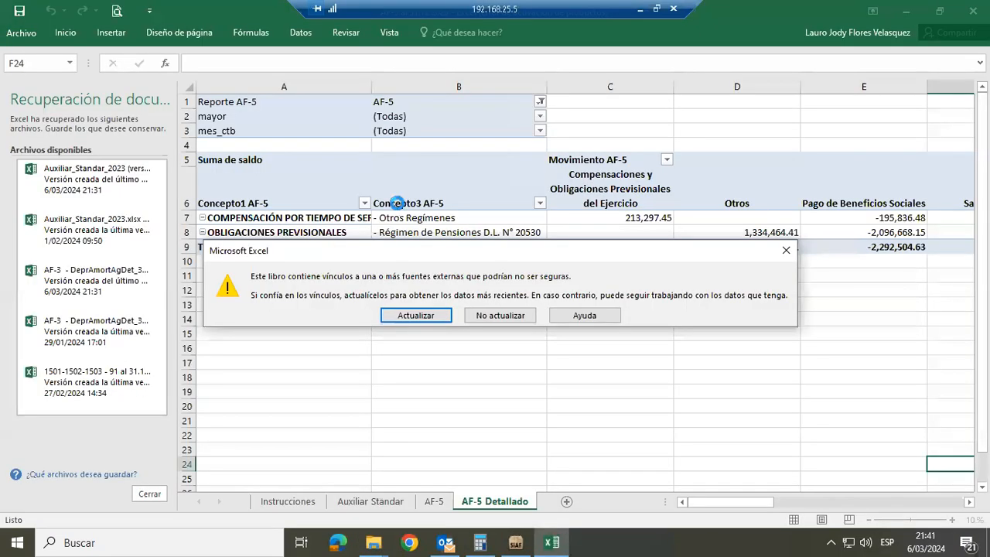
key(Return)
key(Return)
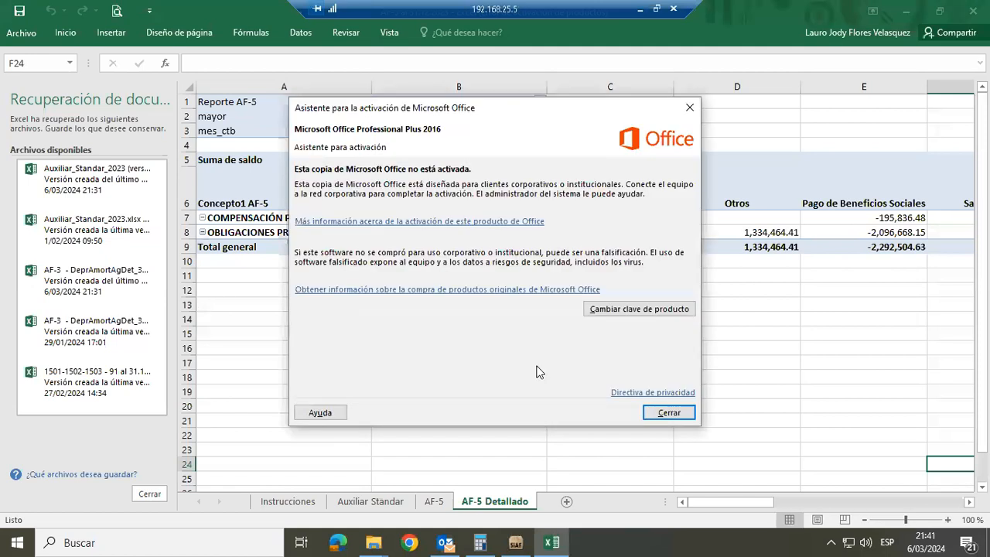
click(665, 413)
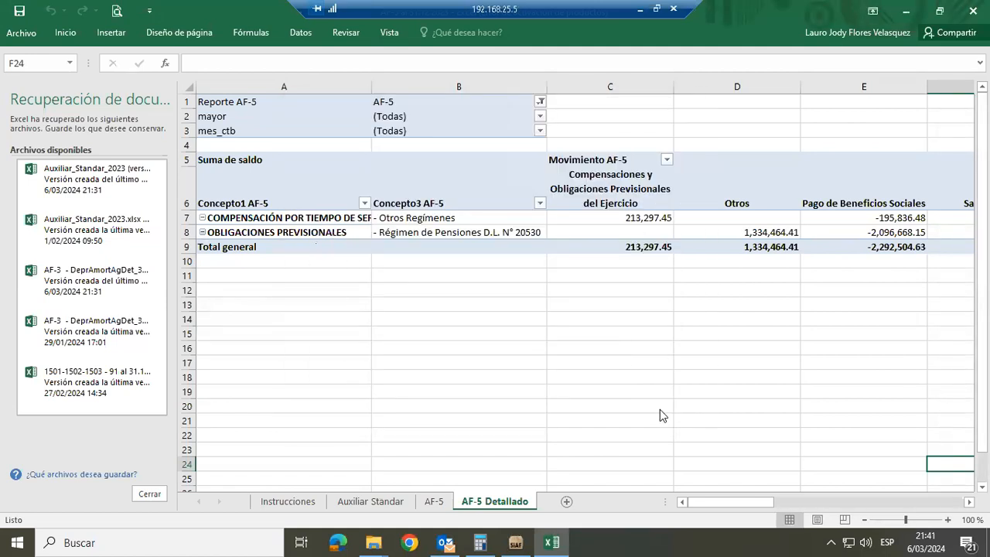
Close the document recovery list, choosing to remove the recovered files that were not opened
click(149, 494)
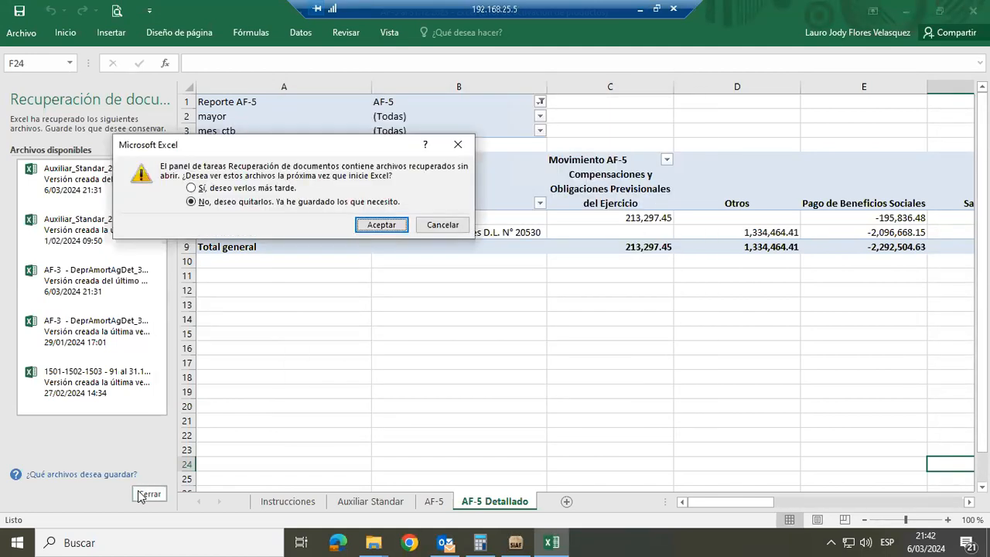
click(464, 147)
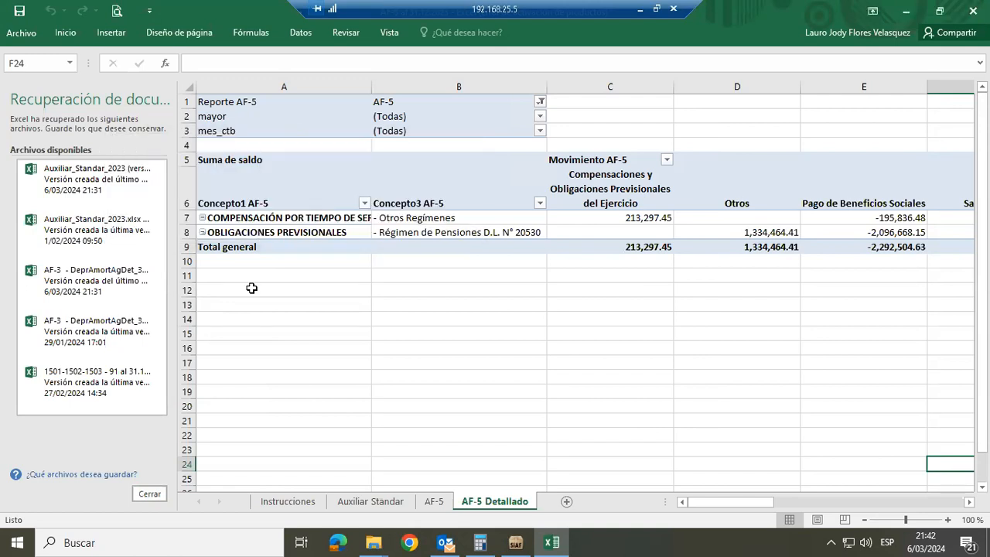
click(150, 495)
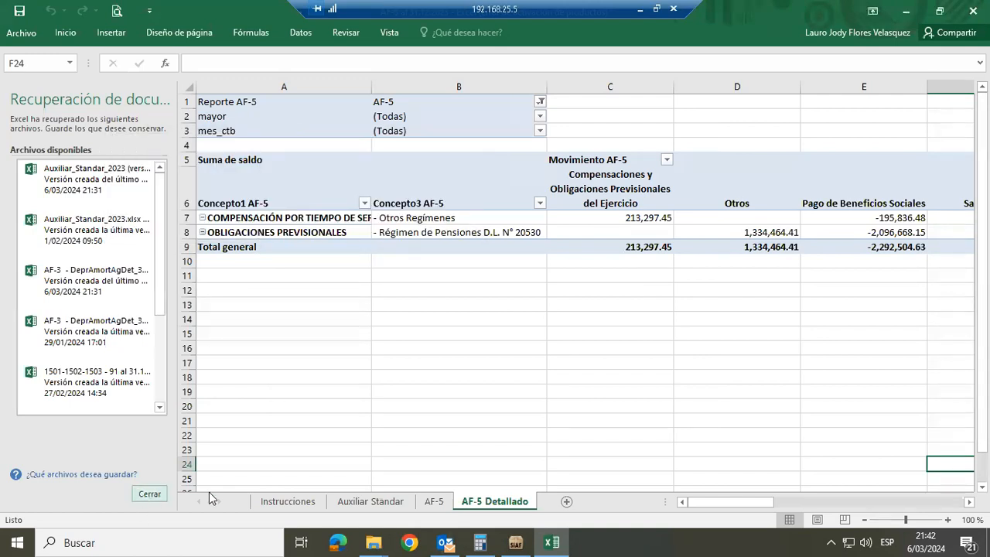
click(398, 223)
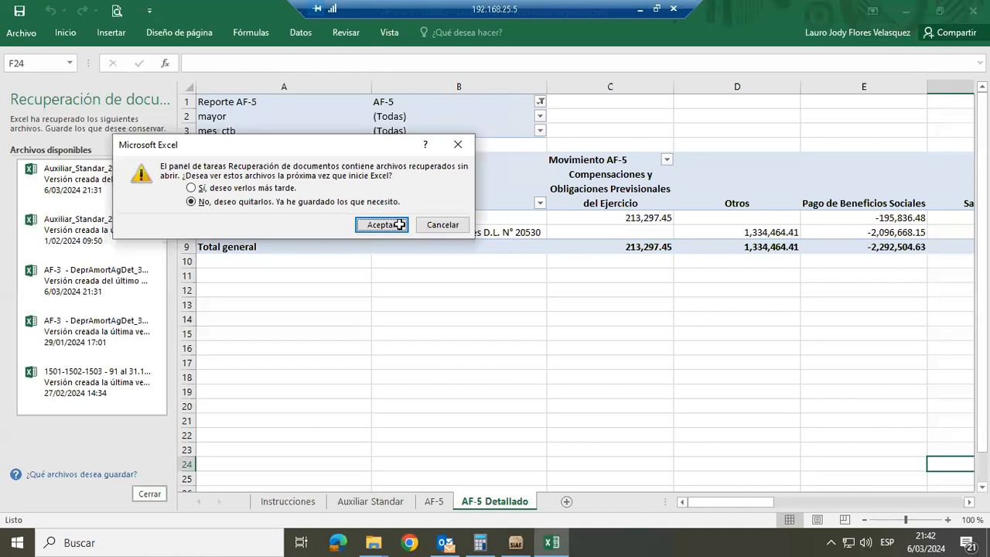
Run the AF_5 macro from AF-5's Auxiliar Standar sheet and review the AF-5 and AF-5 Detallado sheets
click(232, 503)
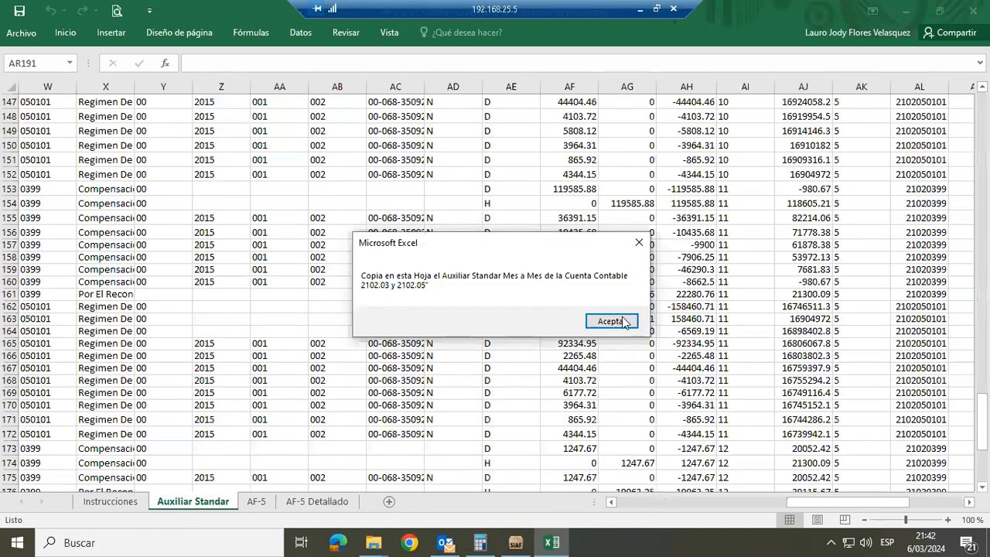
click(624, 320)
click(395, 38)
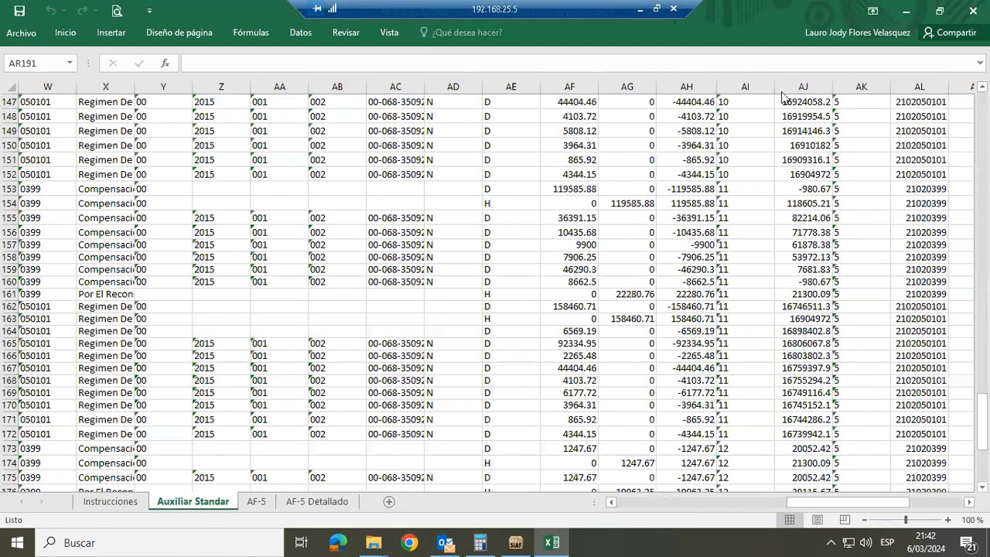
click(877, 60)
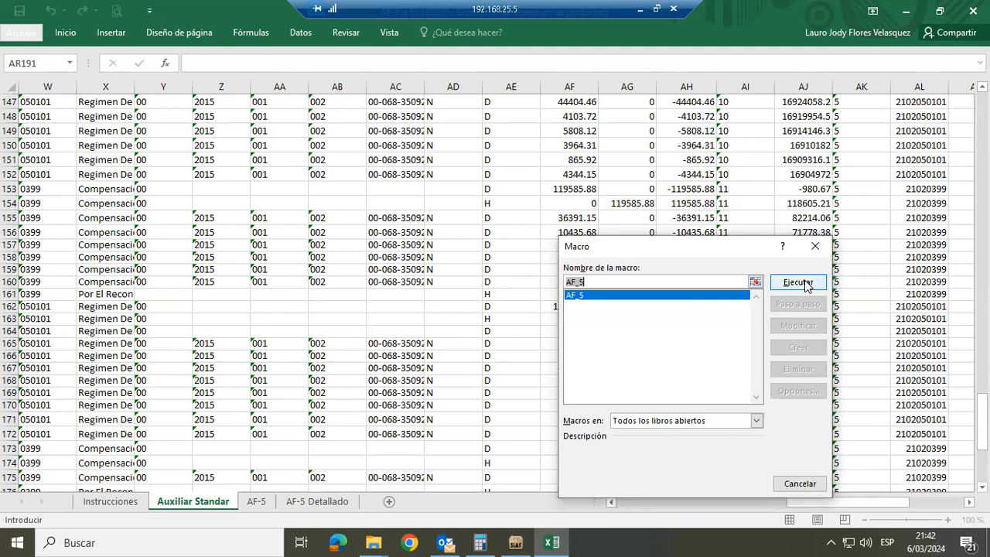
click(804, 282)
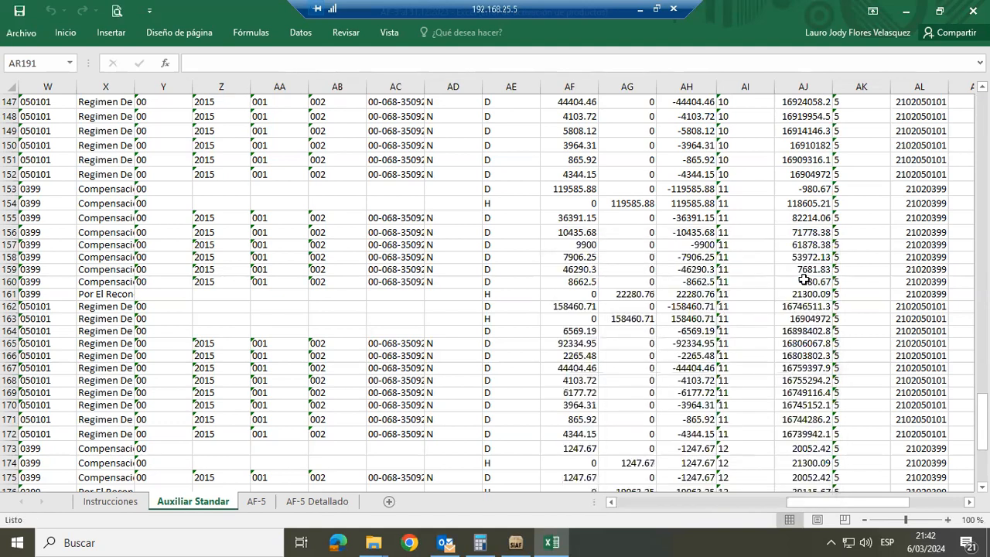
click(256, 499)
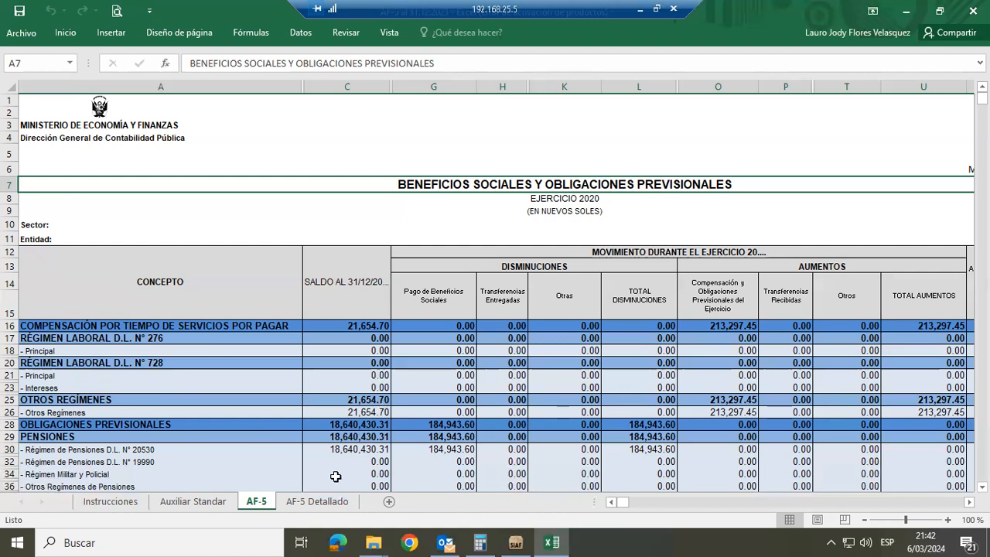
click(316, 503)
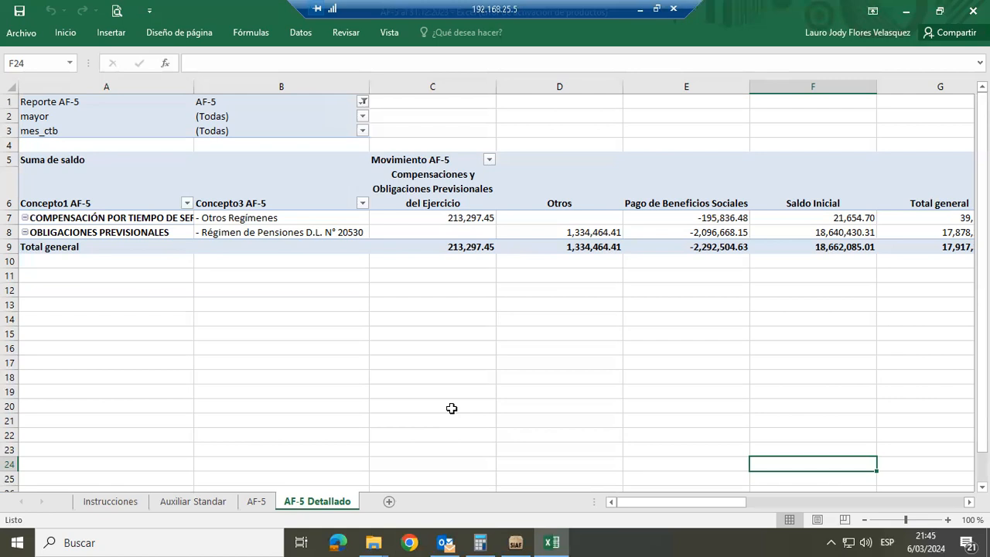
Switch to SIAF, close the Libros Contables report form, and display the Avance Operaciones Reciprocas report options
click(514, 541)
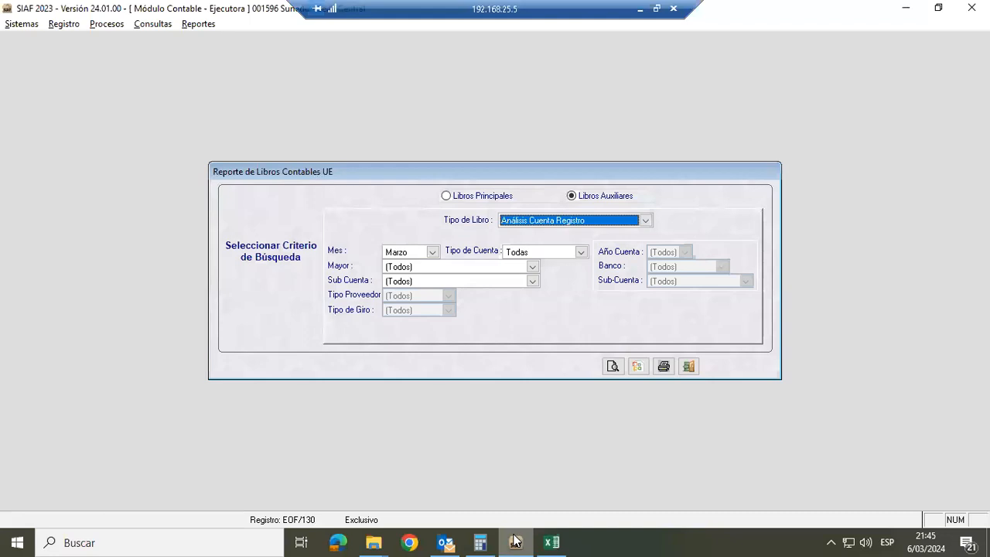
click(690, 366)
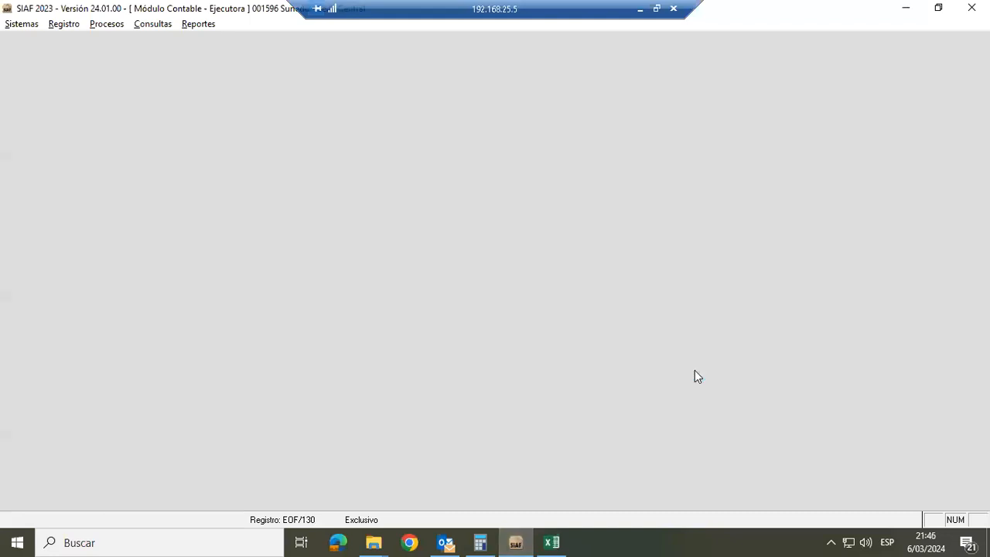
click(203, 22)
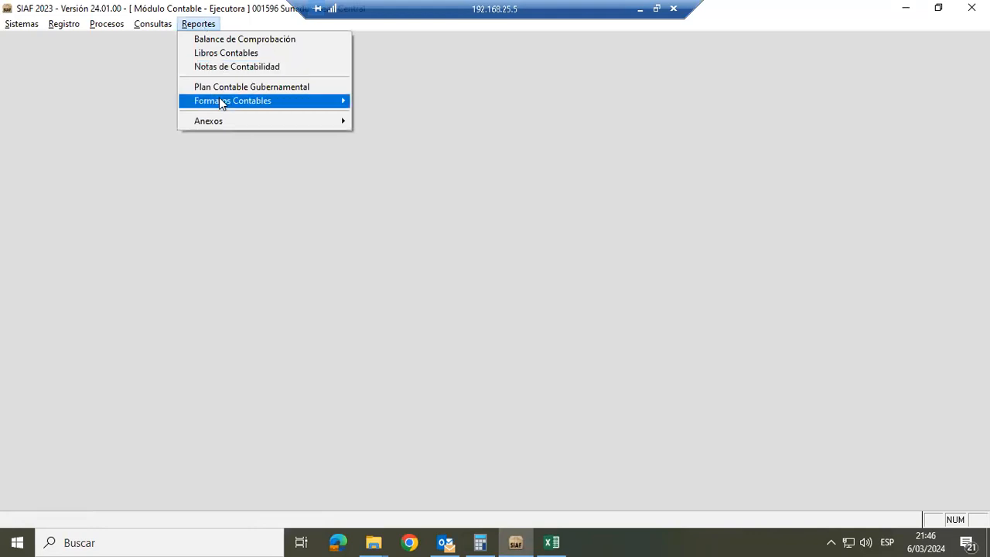
mouse_move(219, 99)
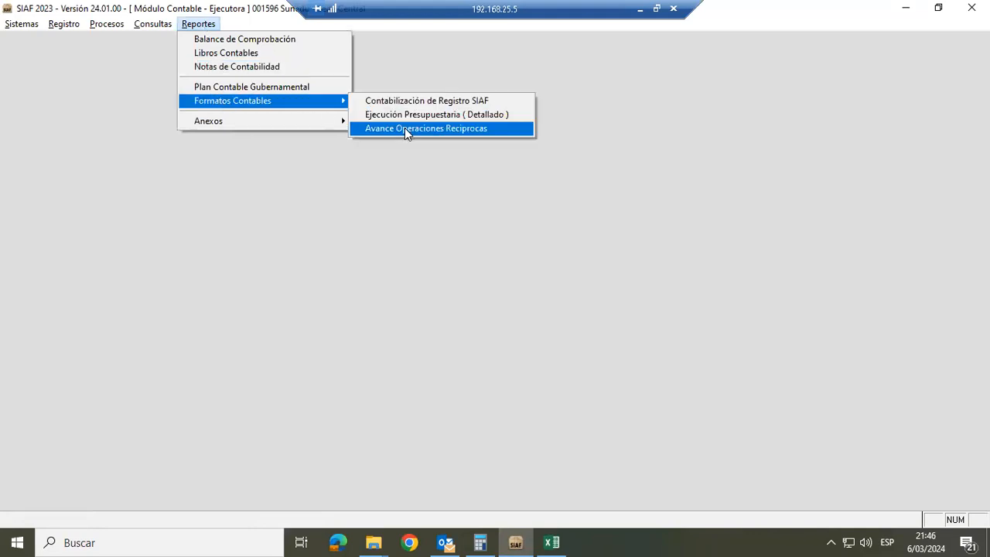
click(407, 129)
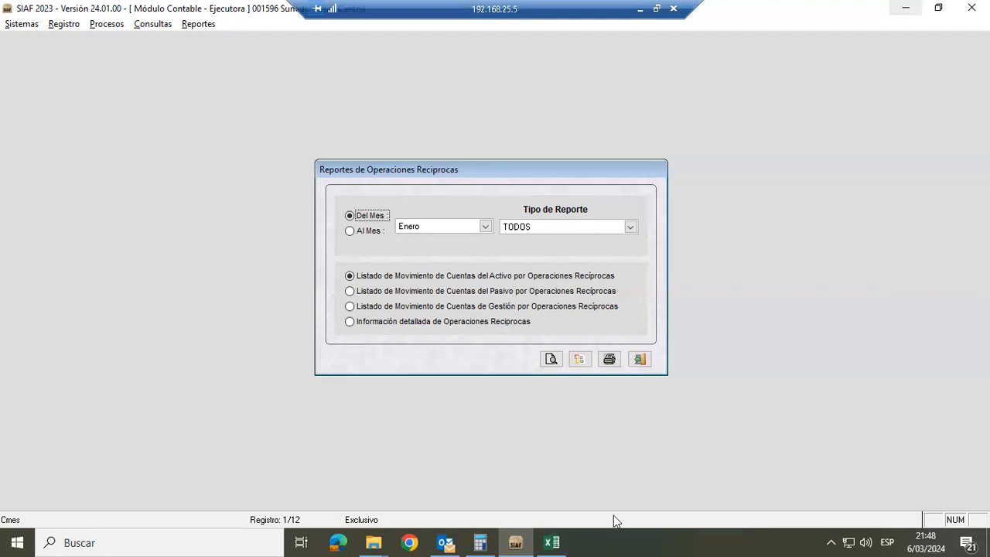
Switch to Google Chrome with the second listed profile and open youtube.com in a new tab
click(551, 542)
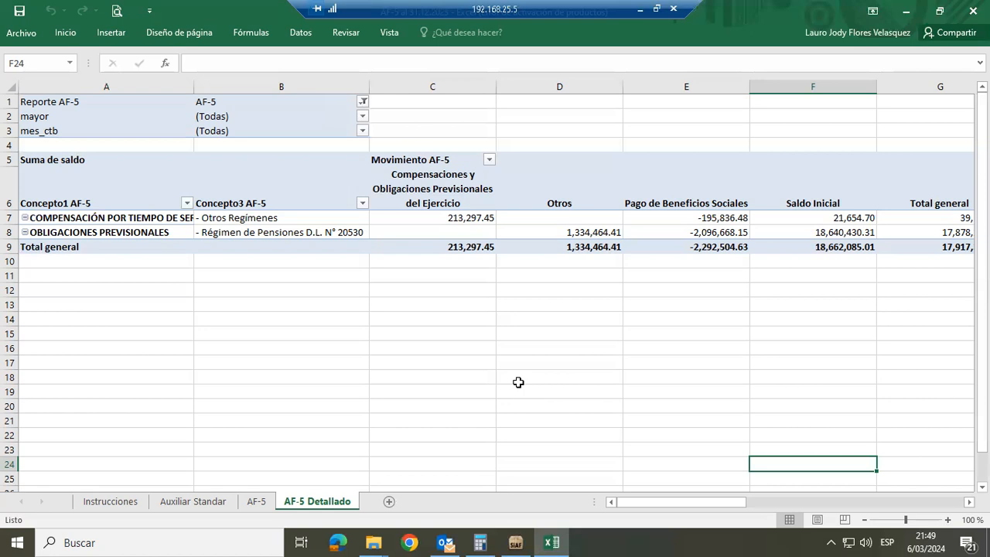
click(410, 541)
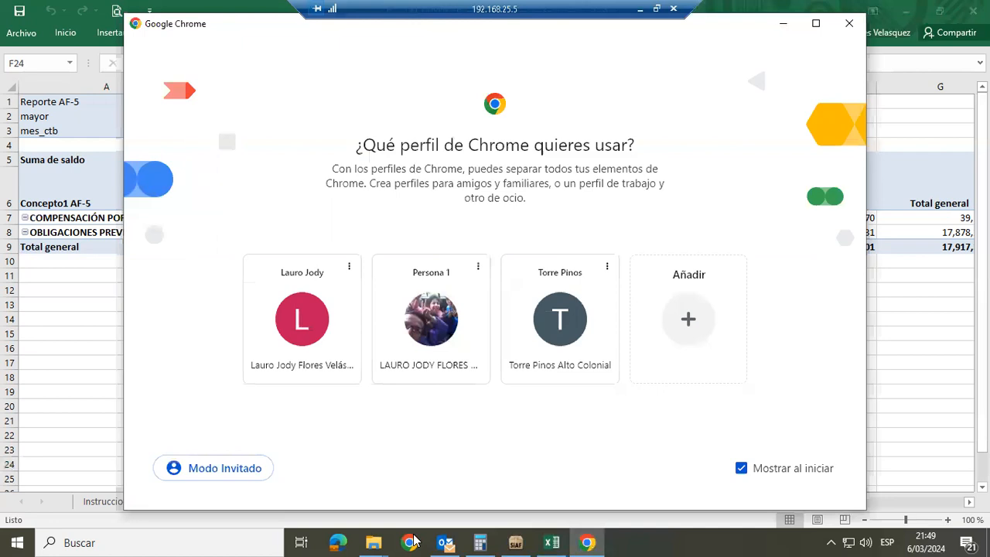
click(431, 318)
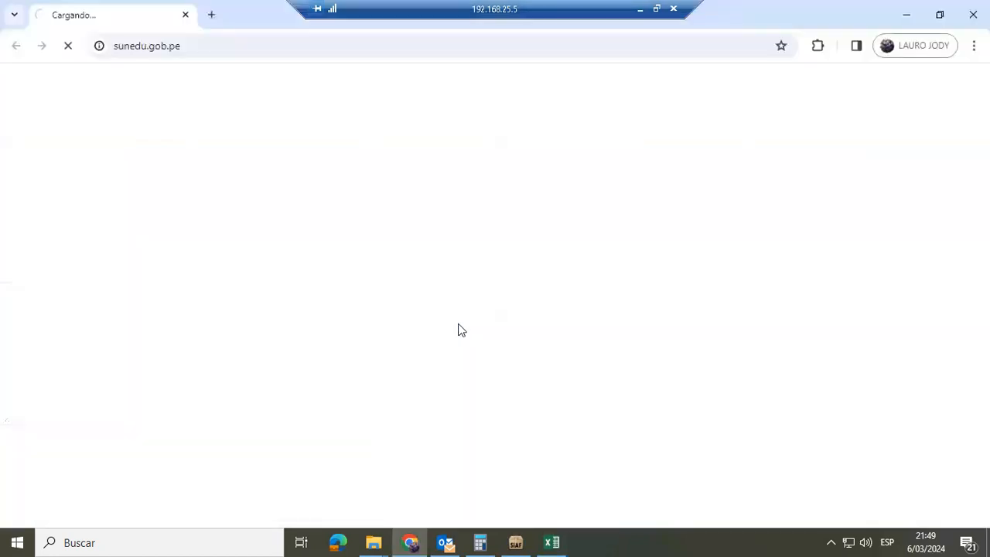
click(213, 14)
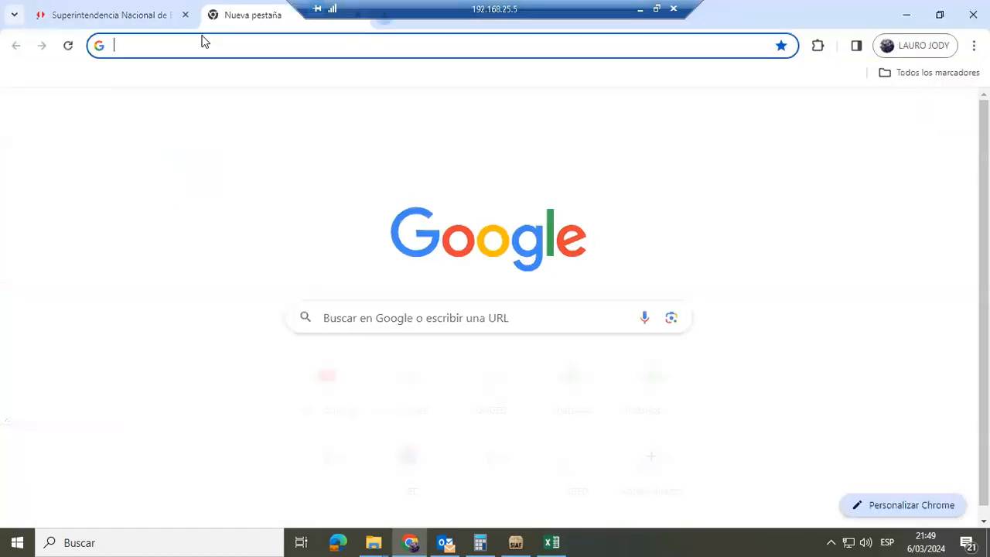
text(youtube.com)
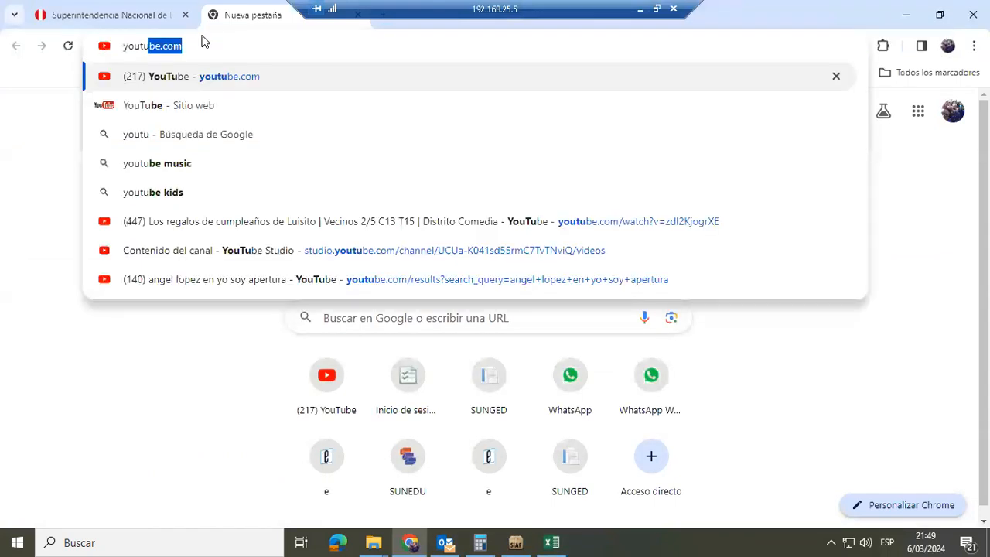
key(Return)
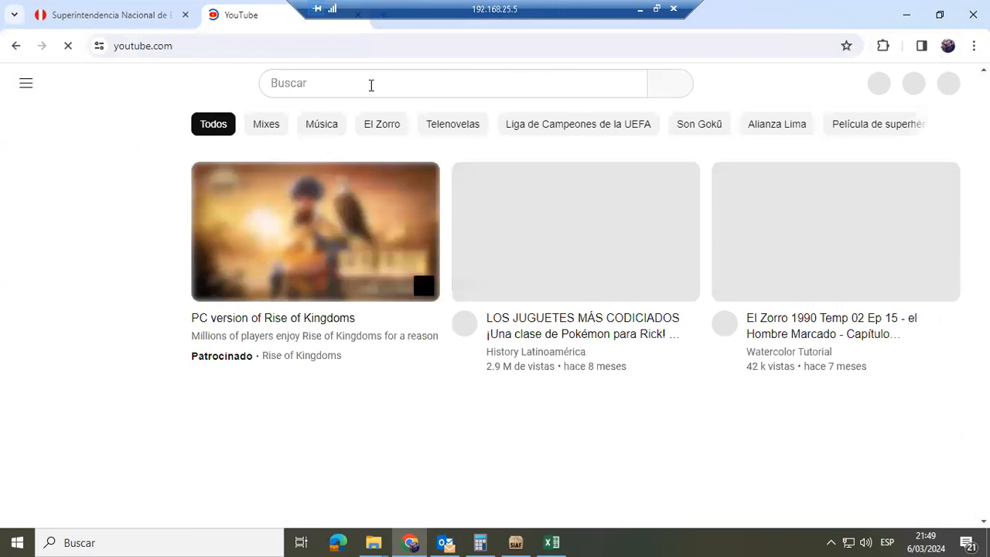
Search YouTube for the presenter's full name and open the video list of the Contabilidad Gubernamental - Perú channel
click(371, 85)
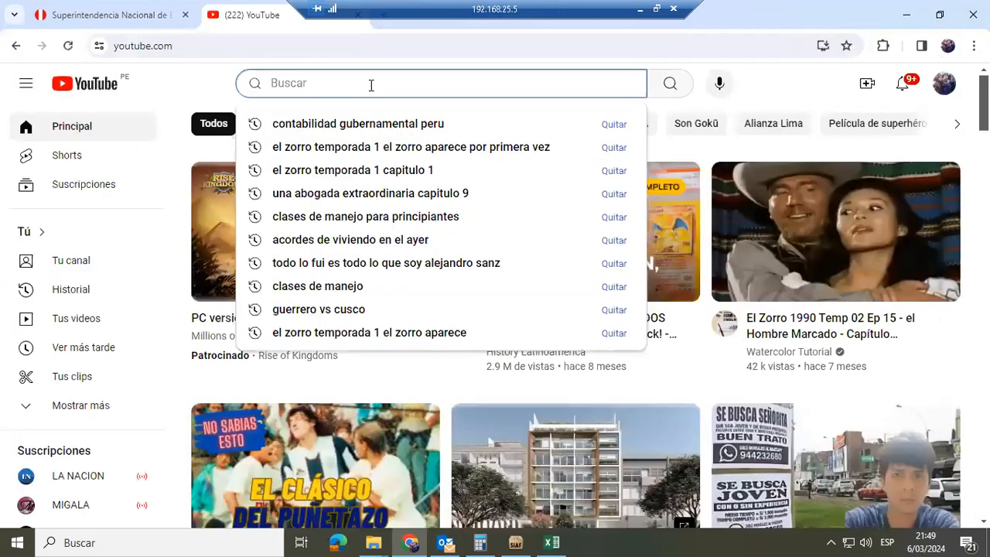
text(lauro)
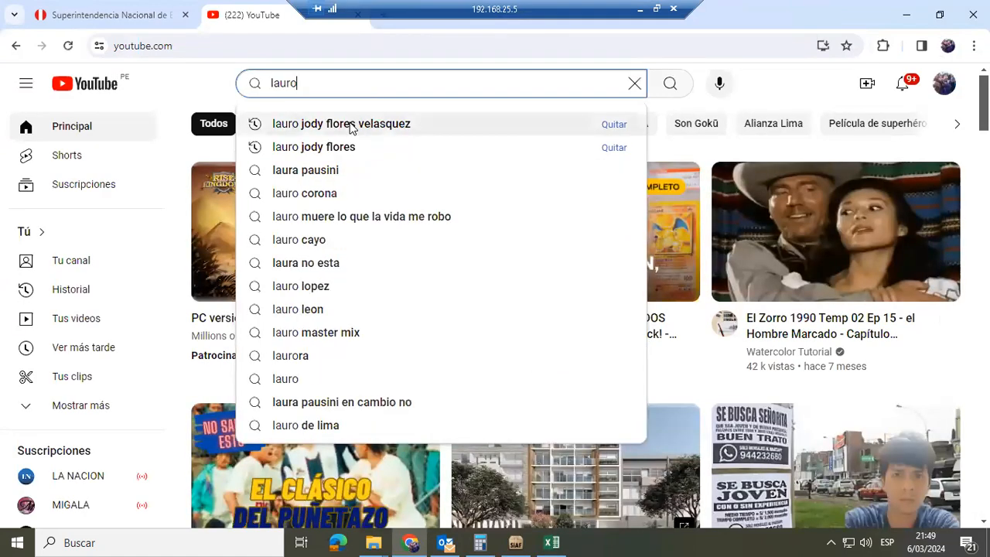
click(352, 125)
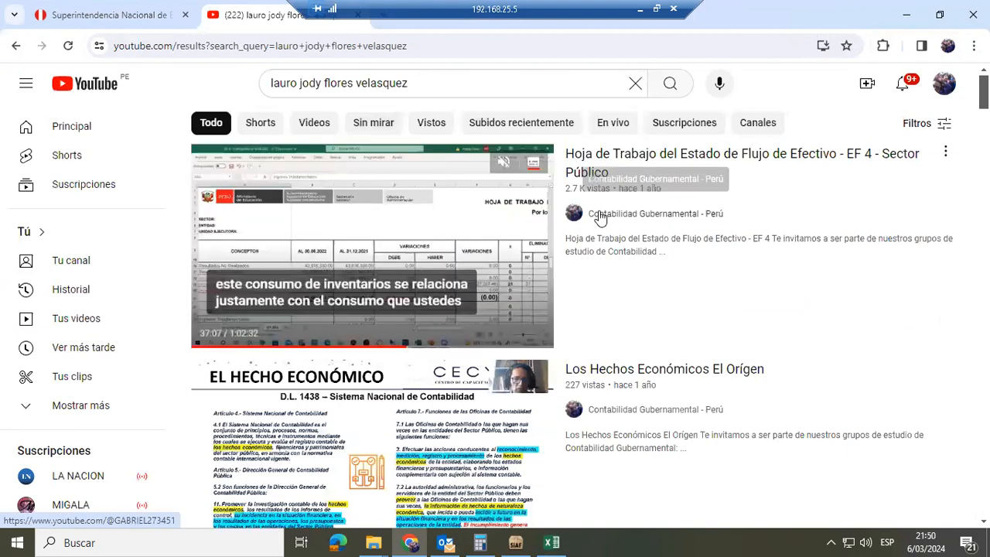
click(600, 214)
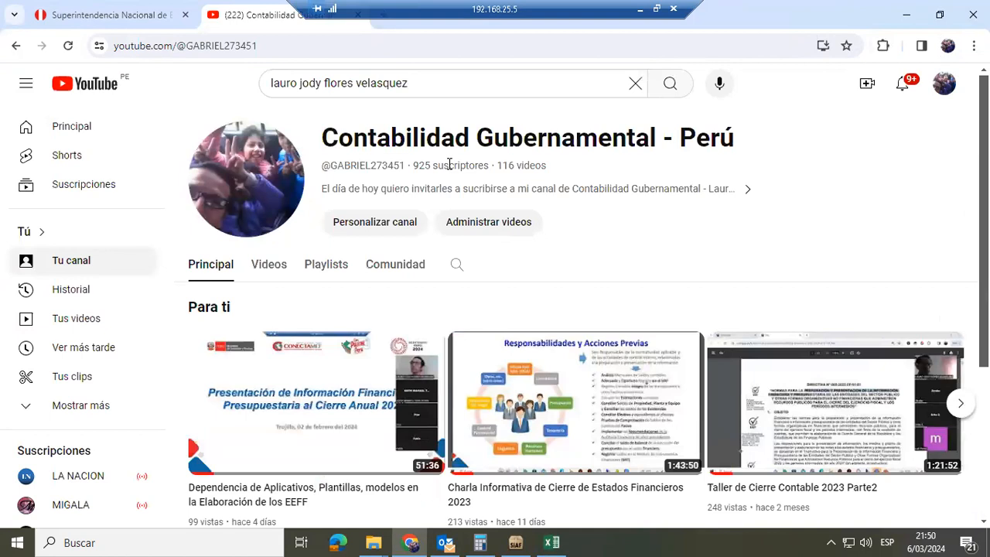
click(269, 265)
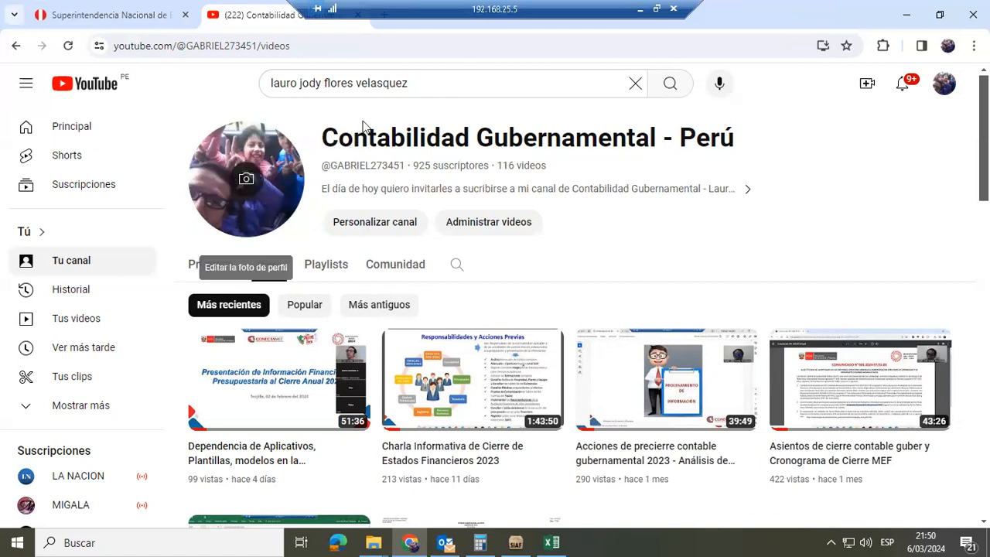
click(273, 268)
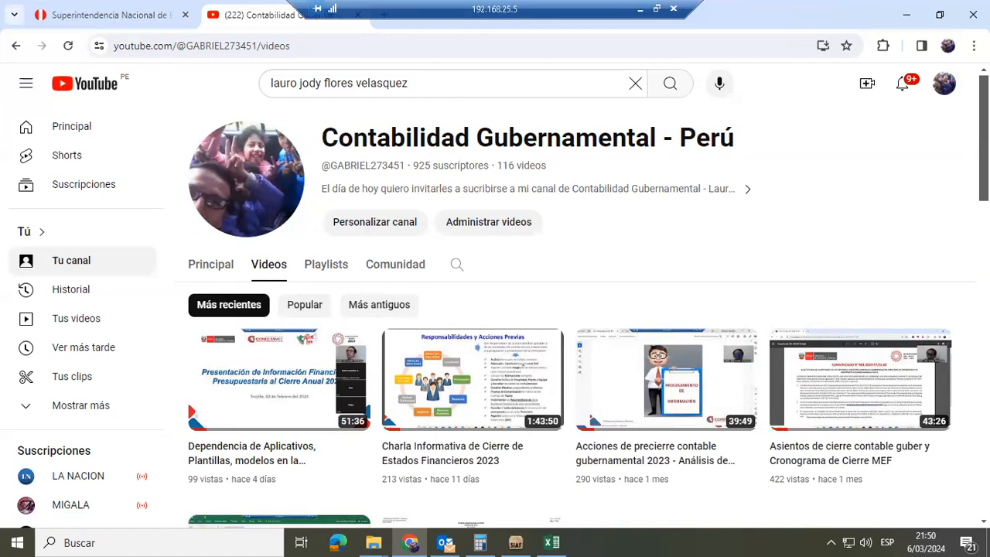
Look through the channel's most recent to older videos on annexes, accounting close, reciprocal operations and NIC SP standards
scroll(568, 333, down, 5)
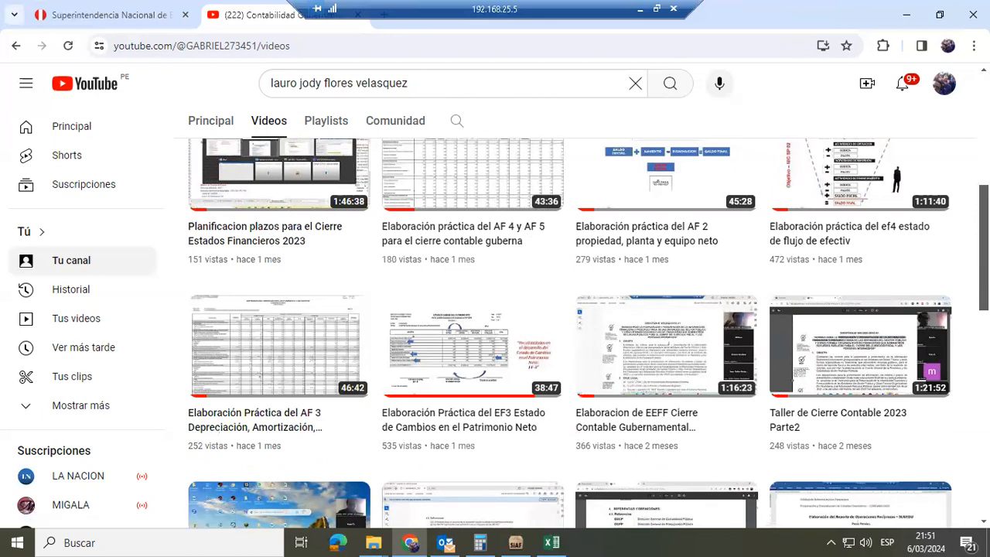
scroll(589, 332, down, 1)
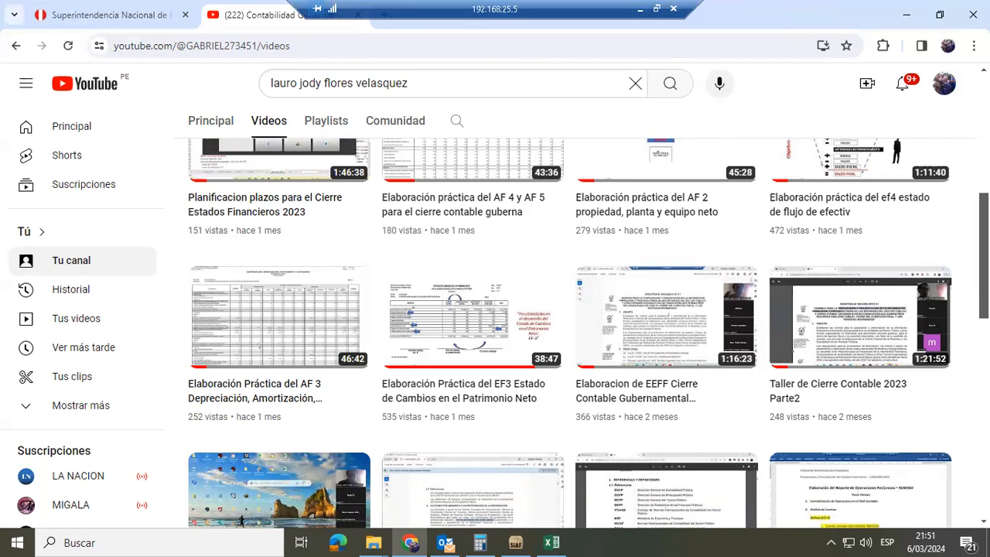
scroll(569, 332, down, 1)
scroll(588, 334, down, 1)
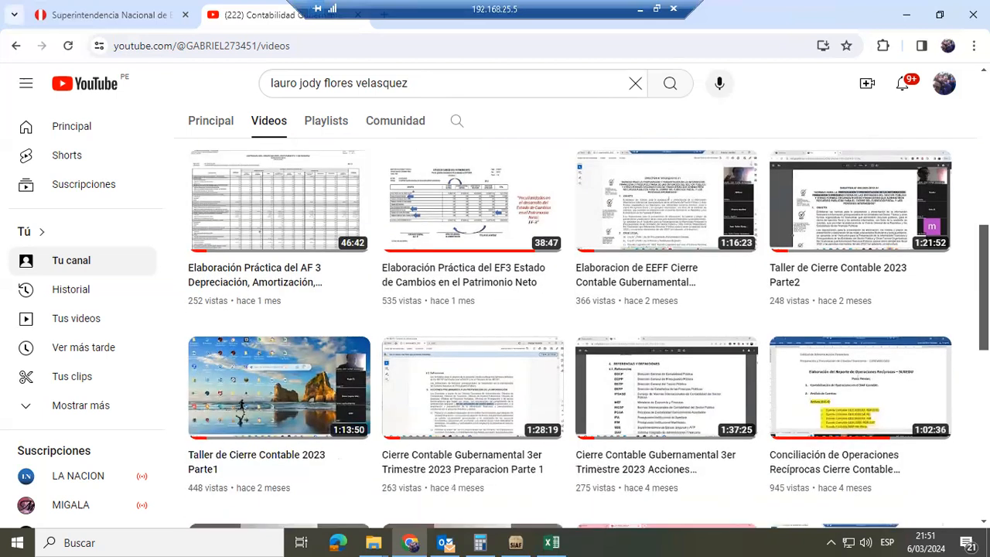
scroll(857, 210, down, 1)
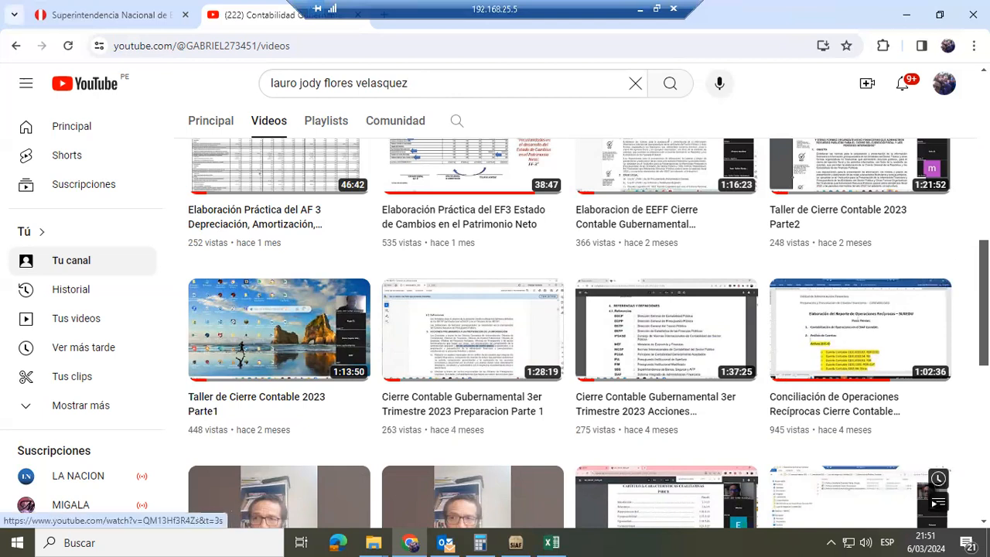
scroll(858, 494, down, 2)
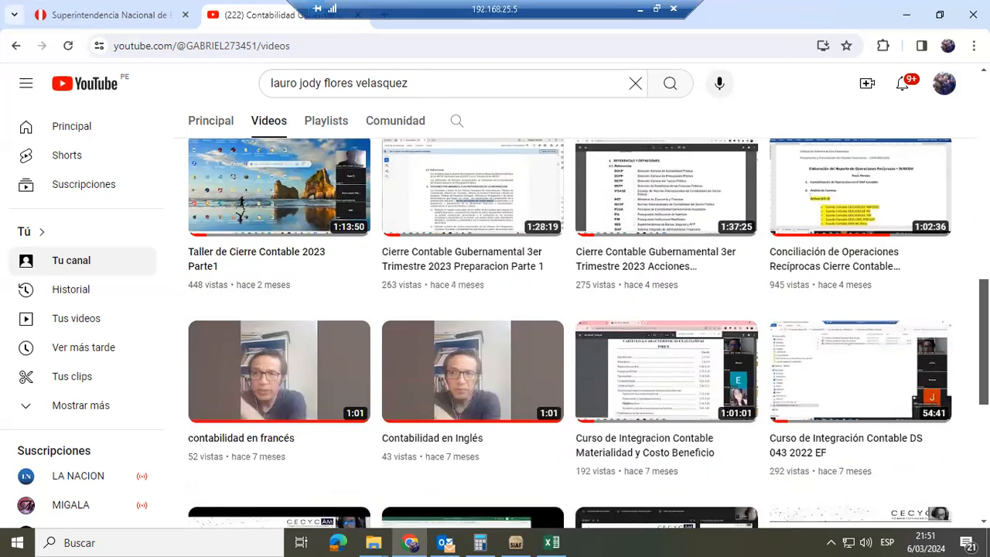
scroll(569, 332, down, 1)
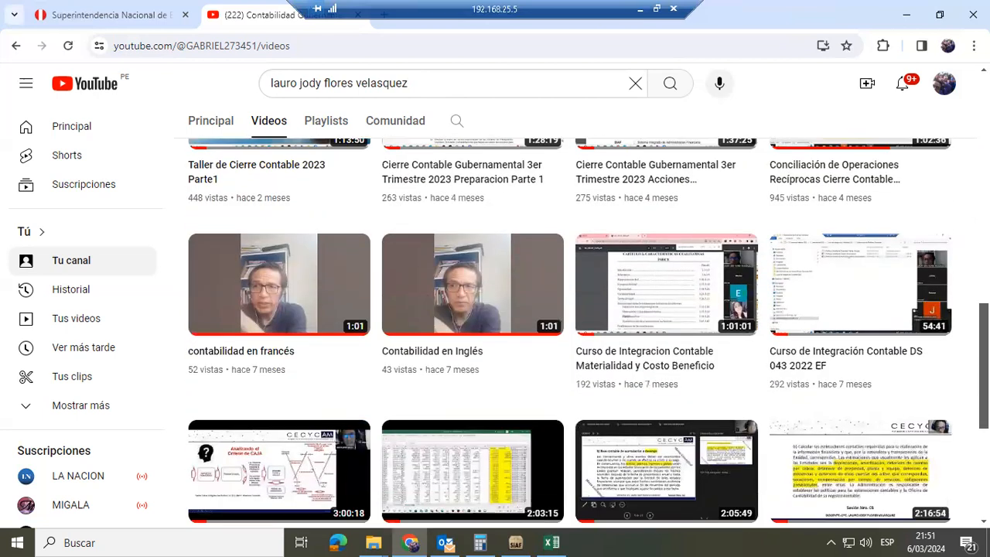
scroll(897, 301, down, 1)
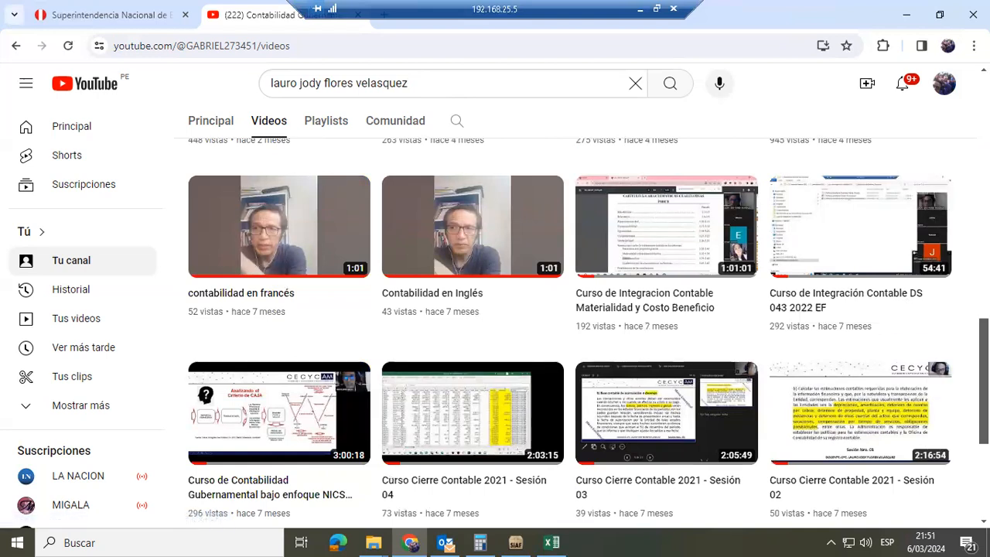
scroll(588, 332, down, 2)
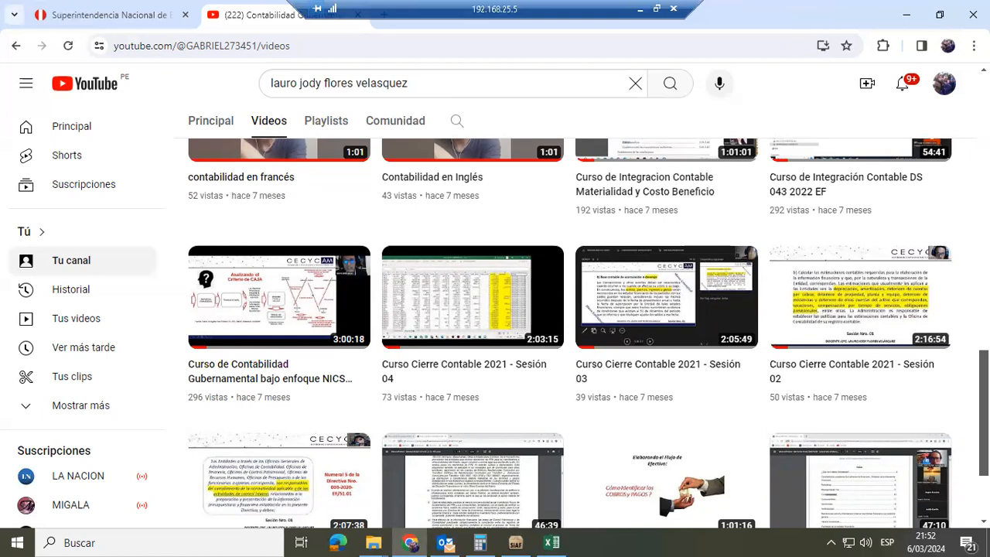
scroll(665, 309, down, 2)
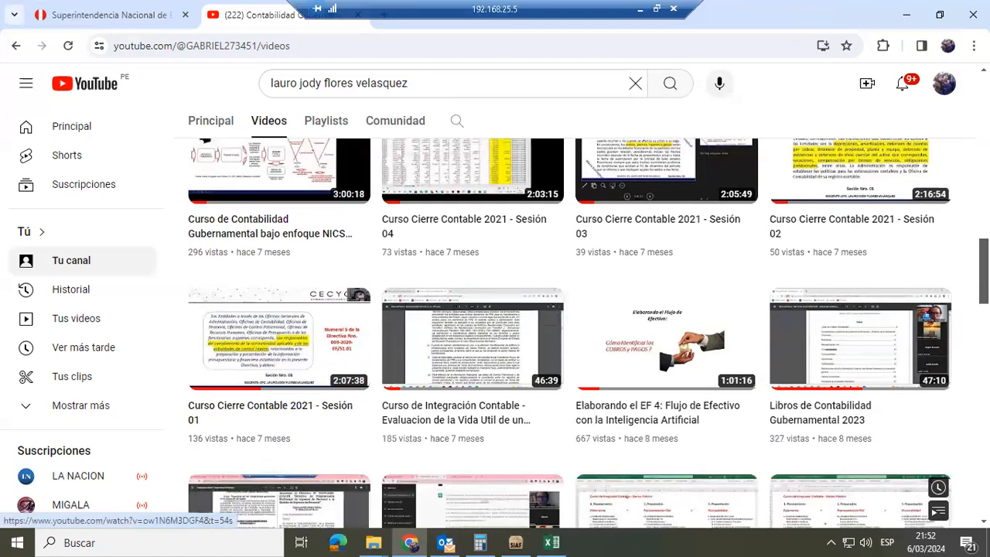
scroll(665, 333, down, 1)
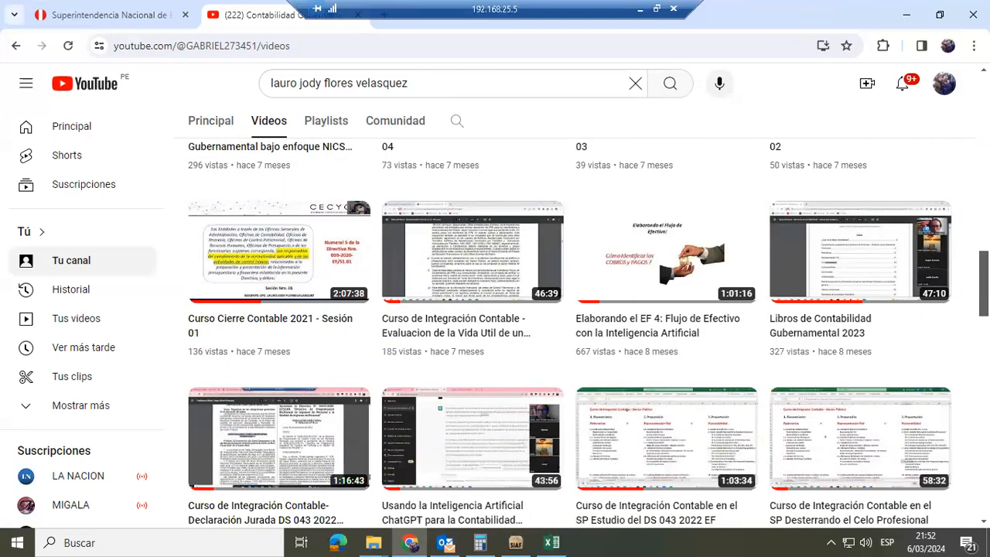
scroll(588, 336, down, 1)
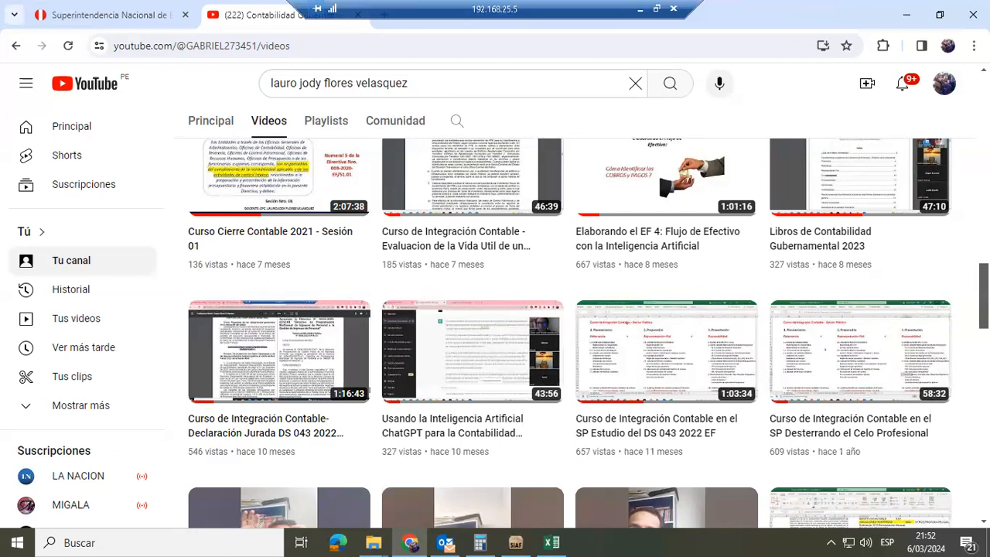
scroll(569, 333, down, 4)
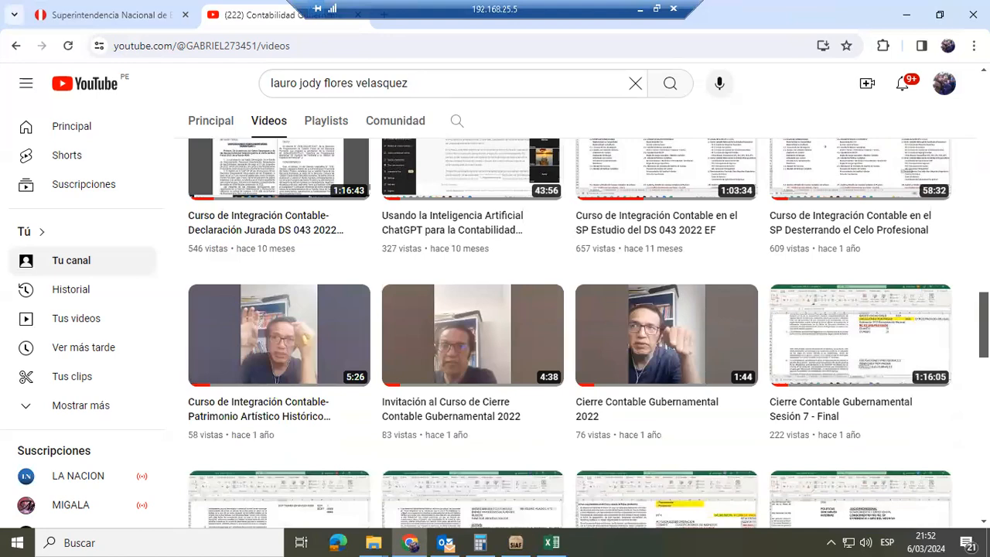
scroll(569, 333, down, 1)
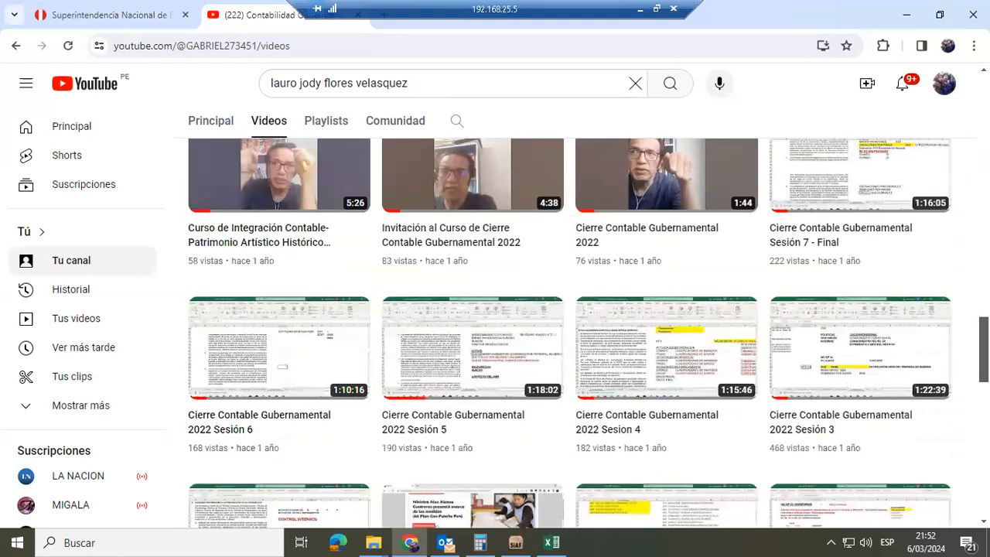
scroll(569, 333, down, 1)
scroll(569, 333, down, 1)
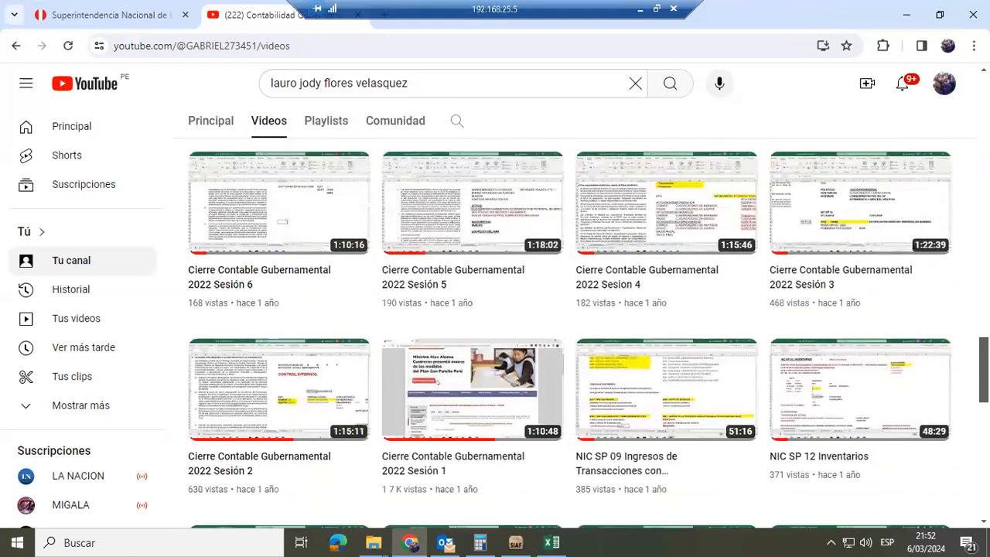
scroll(569, 333, down, 1)
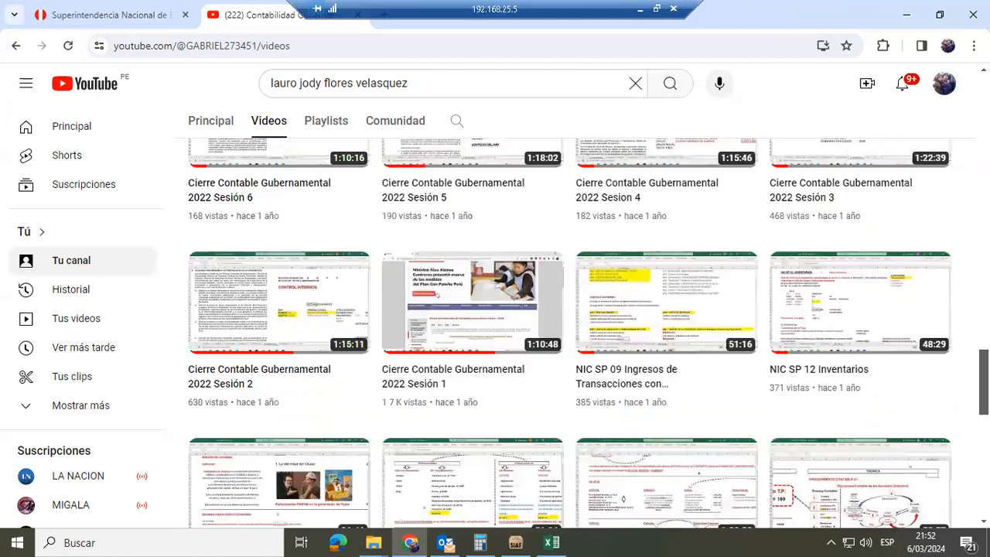
scroll(569, 333, down, 1)
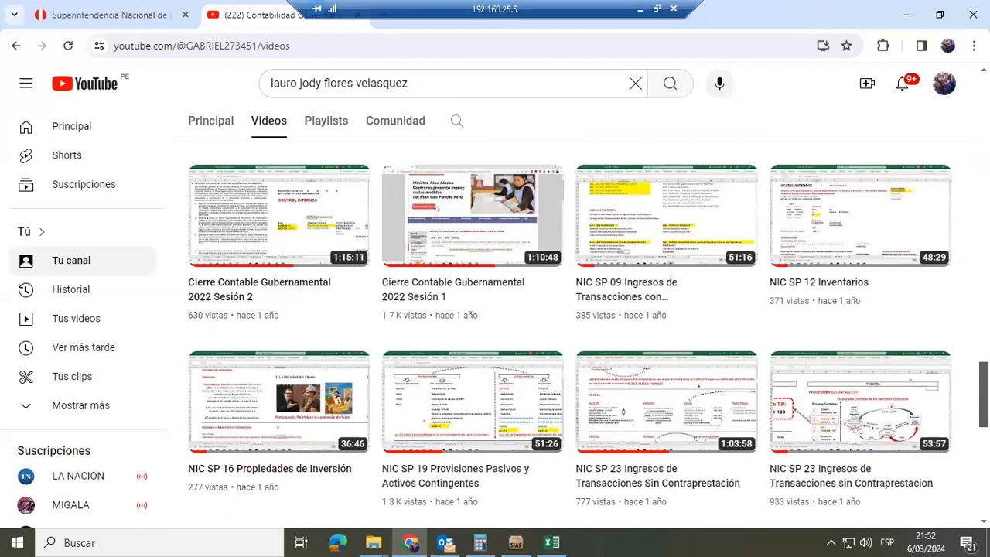
scroll(569, 334, down, 2)
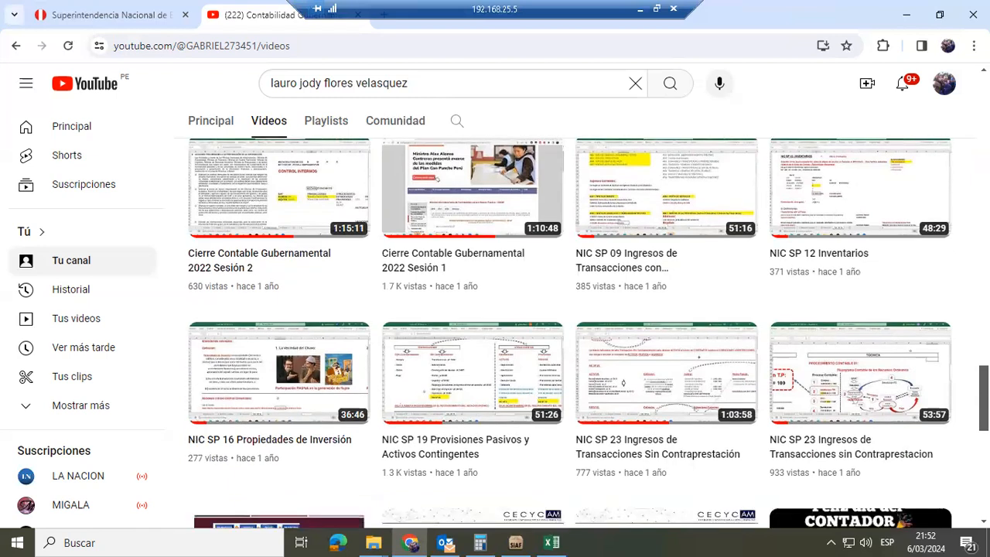
scroll(657, 317, down, 1)
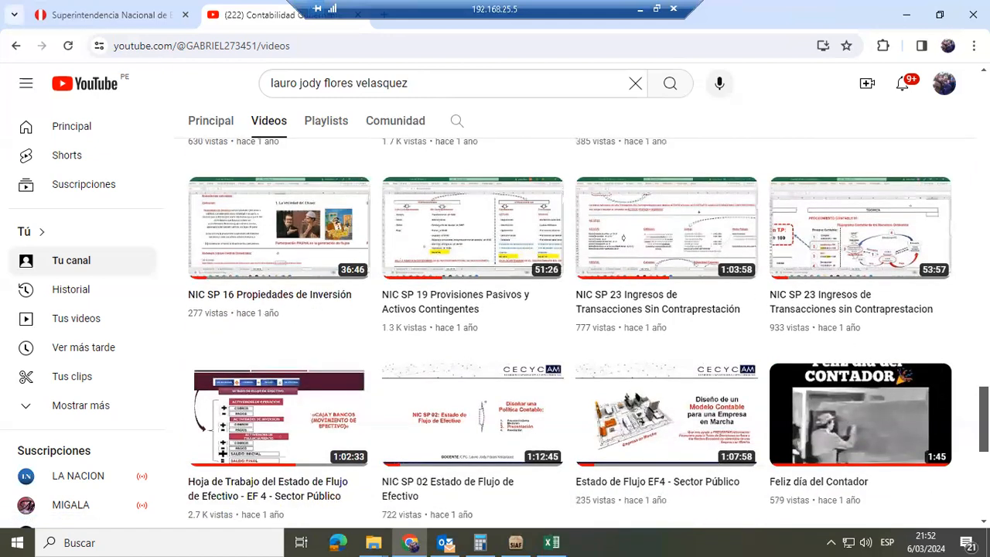
scroll(570, 333, down, 2)
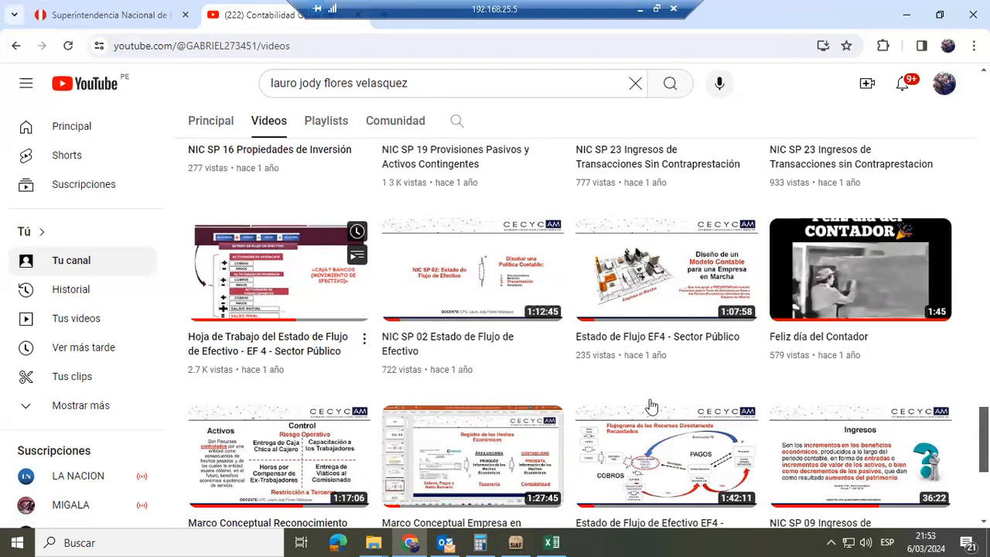
scroll(588, 332, down, 1)
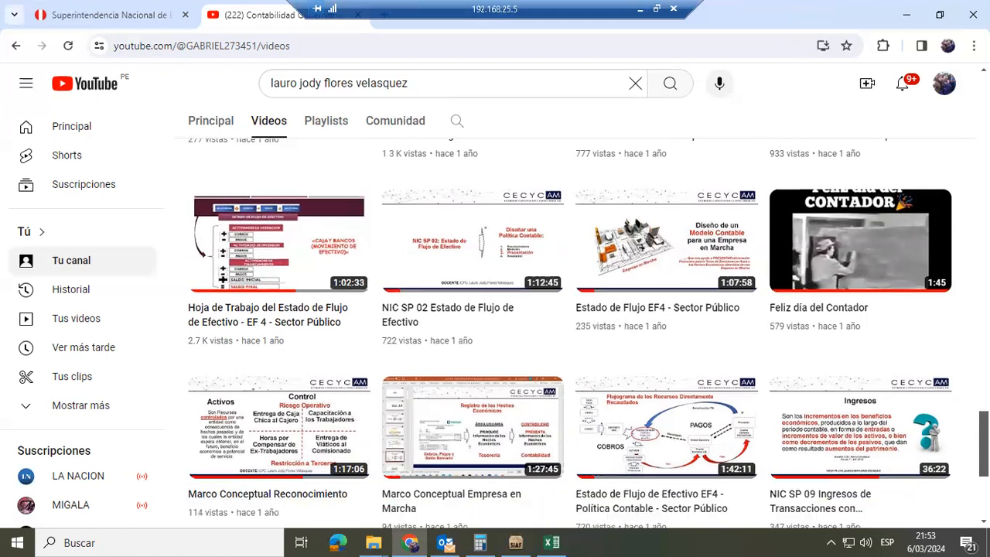
scroll(588, 332, down, 1)
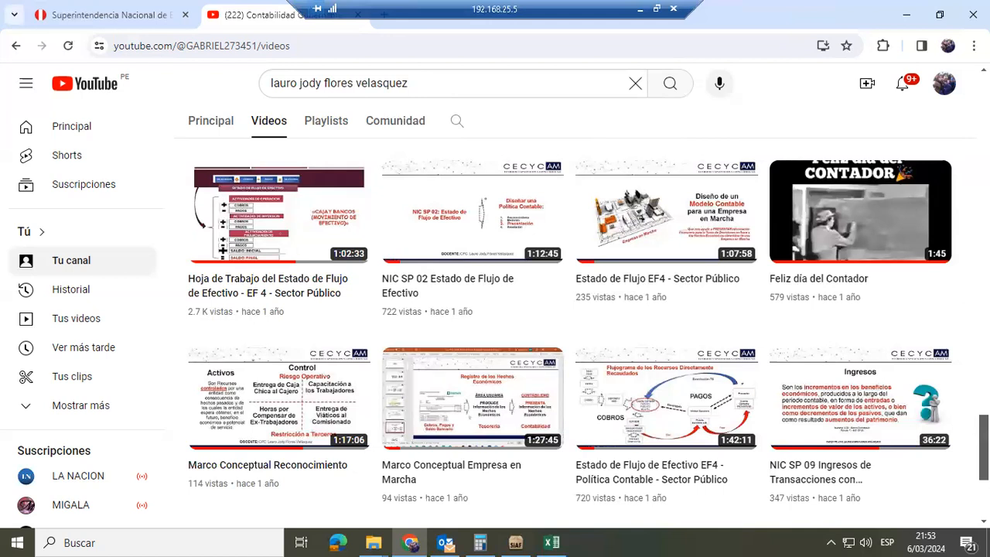
scroll(587, 332, down, 2)
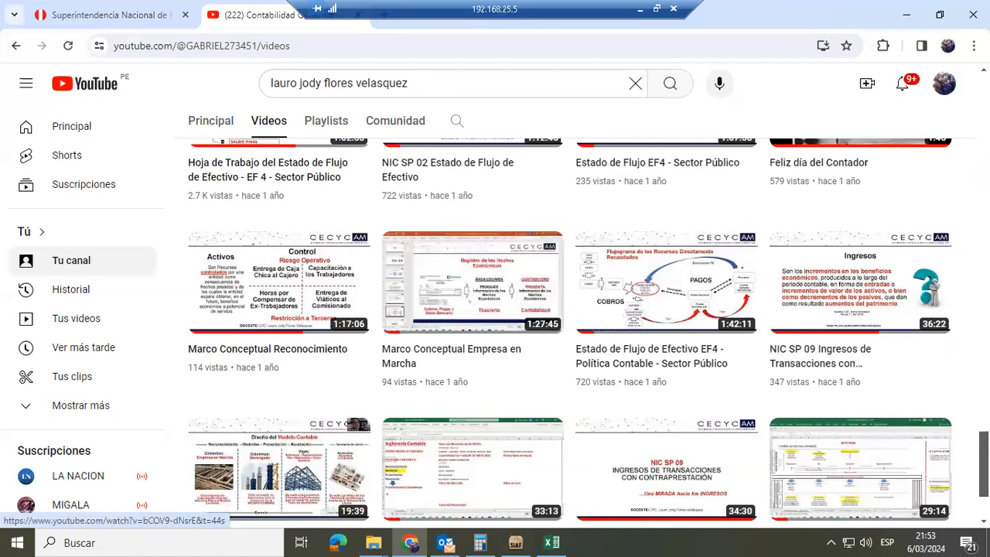
scroll(569, 333, down, 3)
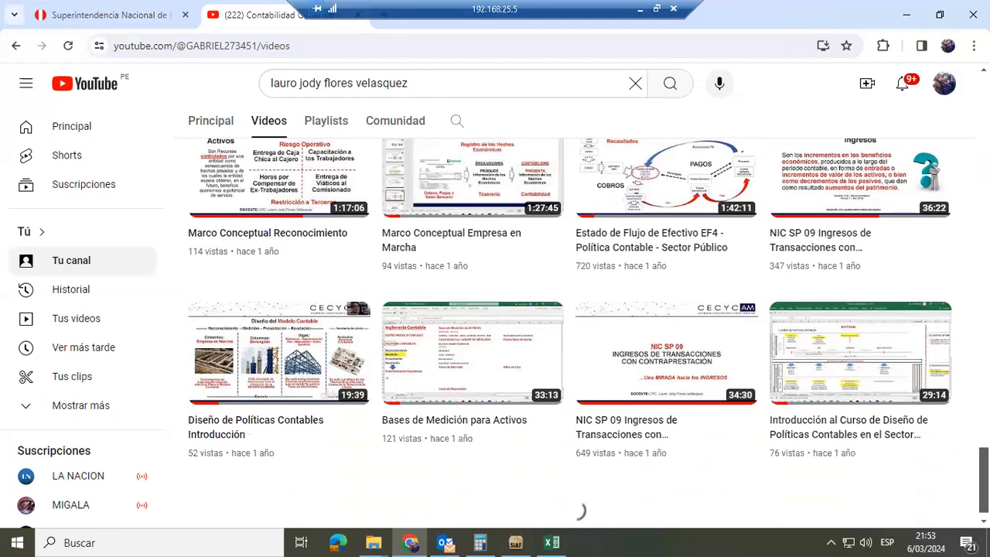
Examine the channel's year-old class videos on intangibles, inventories, the conceptual framework, and the recognition of assets, liabilities, income and expenses
scroll(569, 332, down, 1)
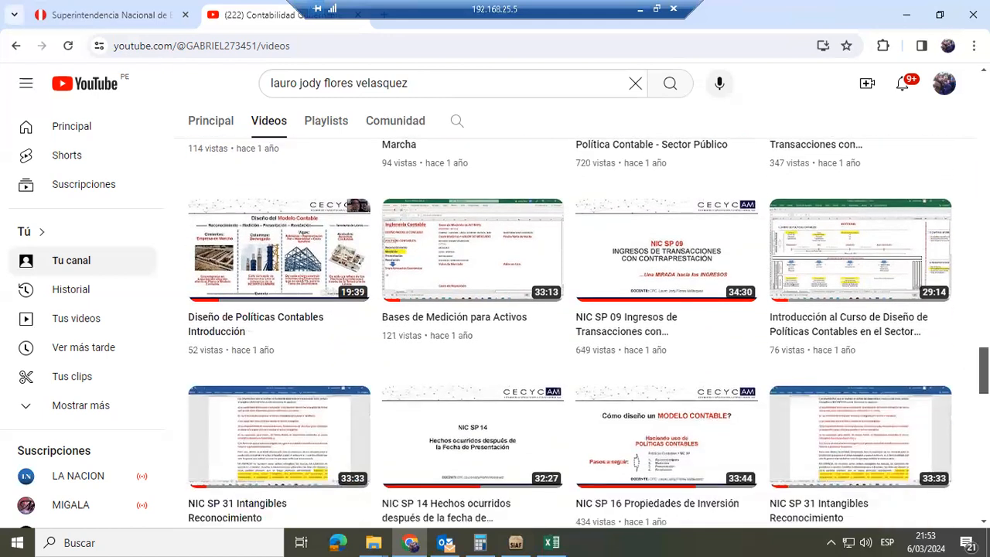
scroll(569, 332, down, 3)
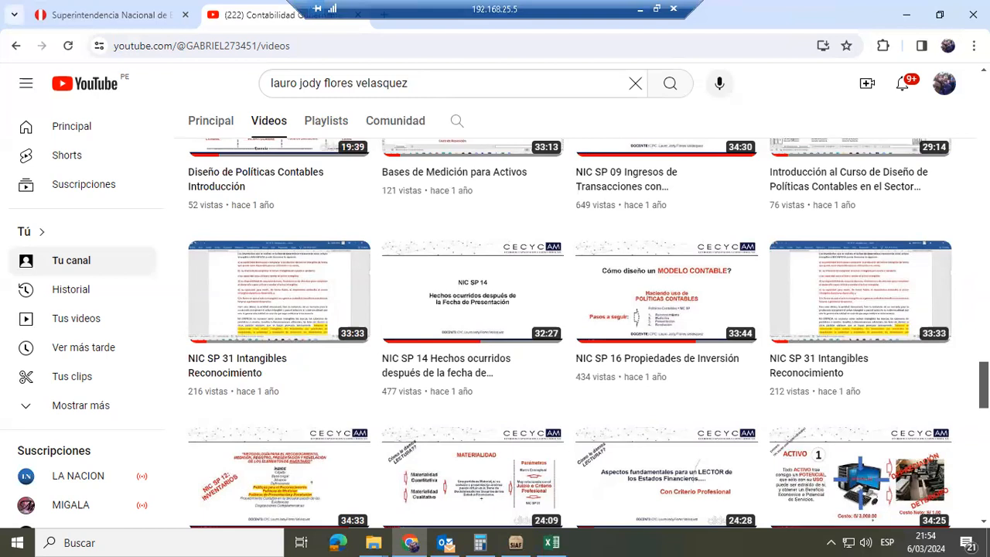
scroll(569, 333, down, 2)
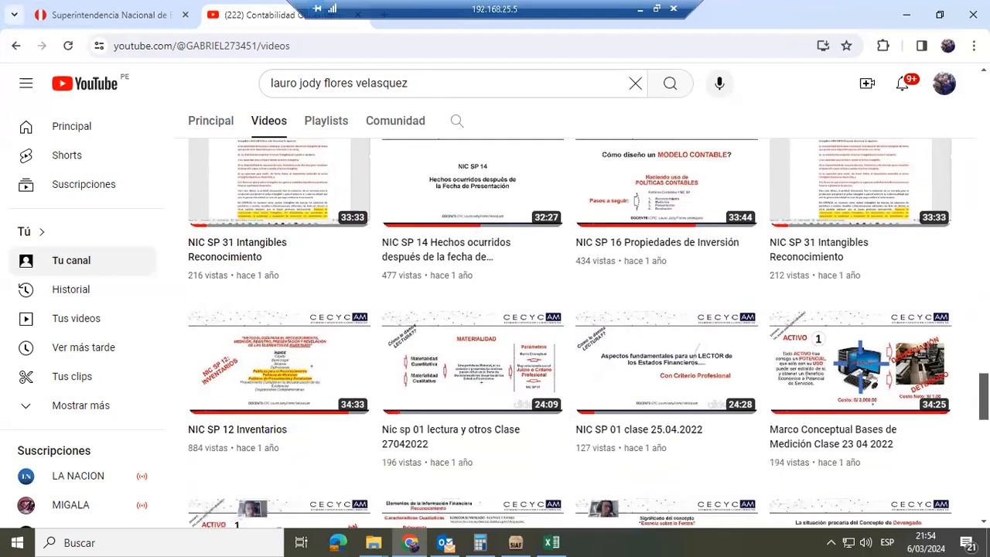
scroll(569, 333, down, 3)
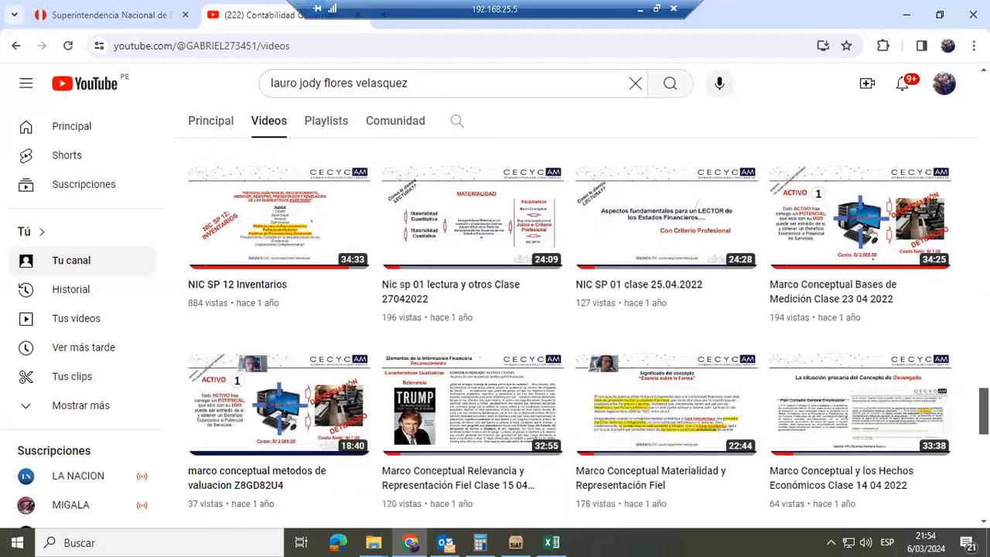
scroll(569, 333, down, 1)
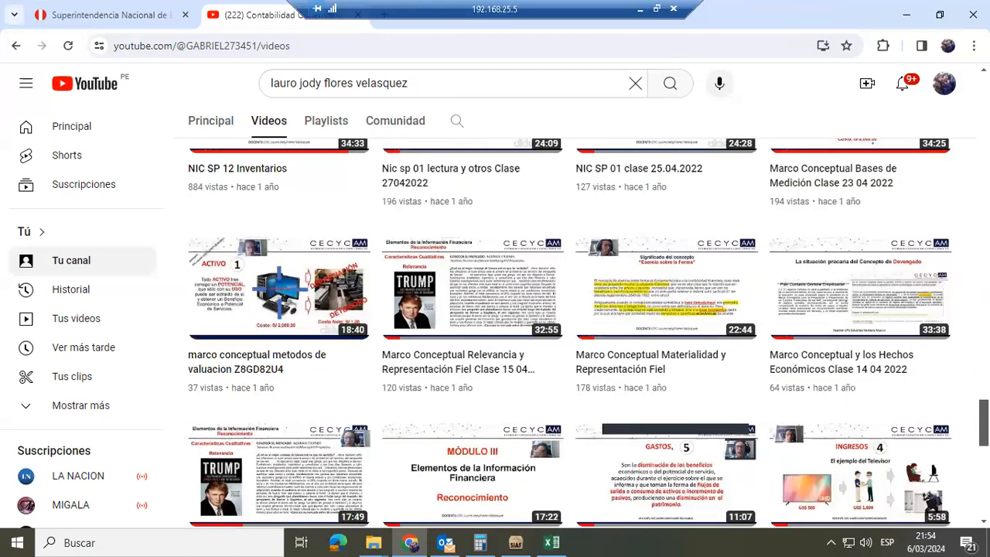
scroll(569, 332, down, 1)
scroll(569, 333, down, 2)
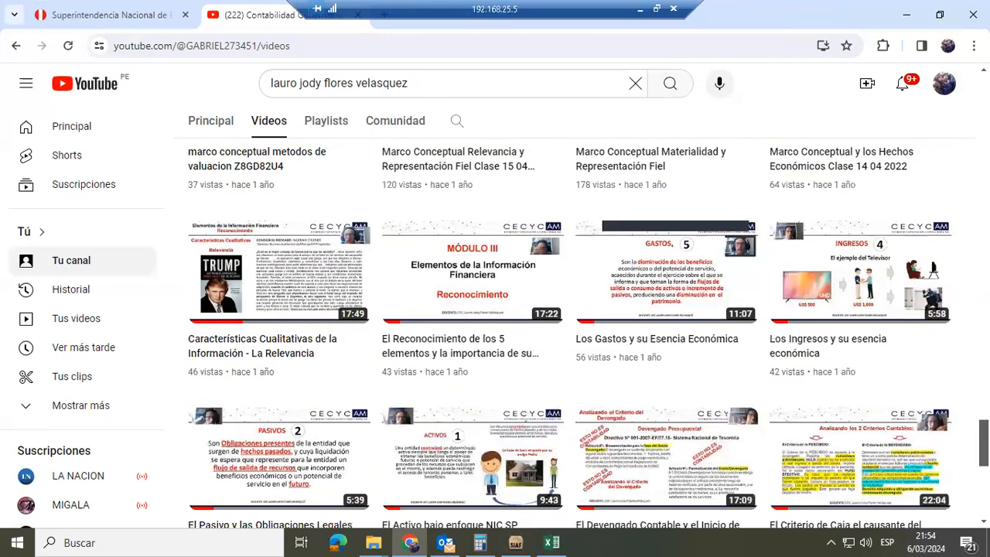